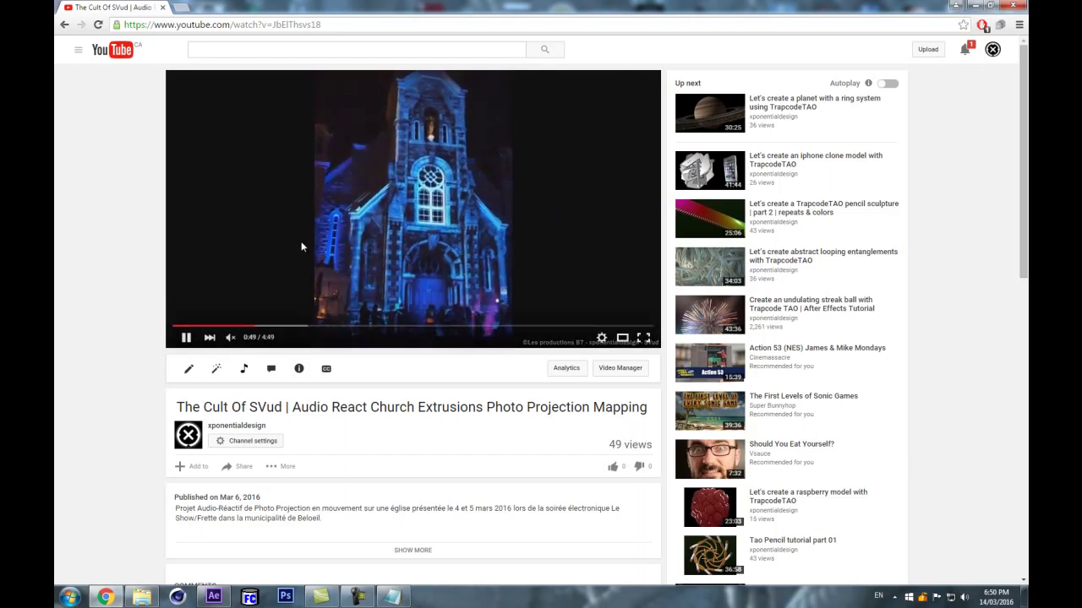
Lower the church projection video's volume until it is silent and pause the playback.
click(255, 337)
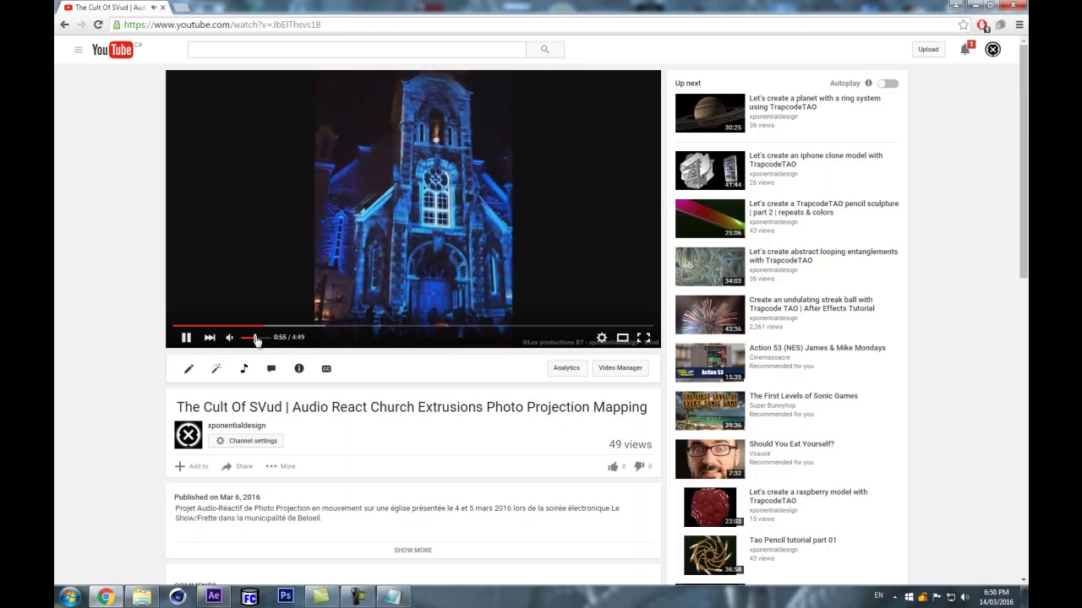
drag(256, 339, 247, 341)
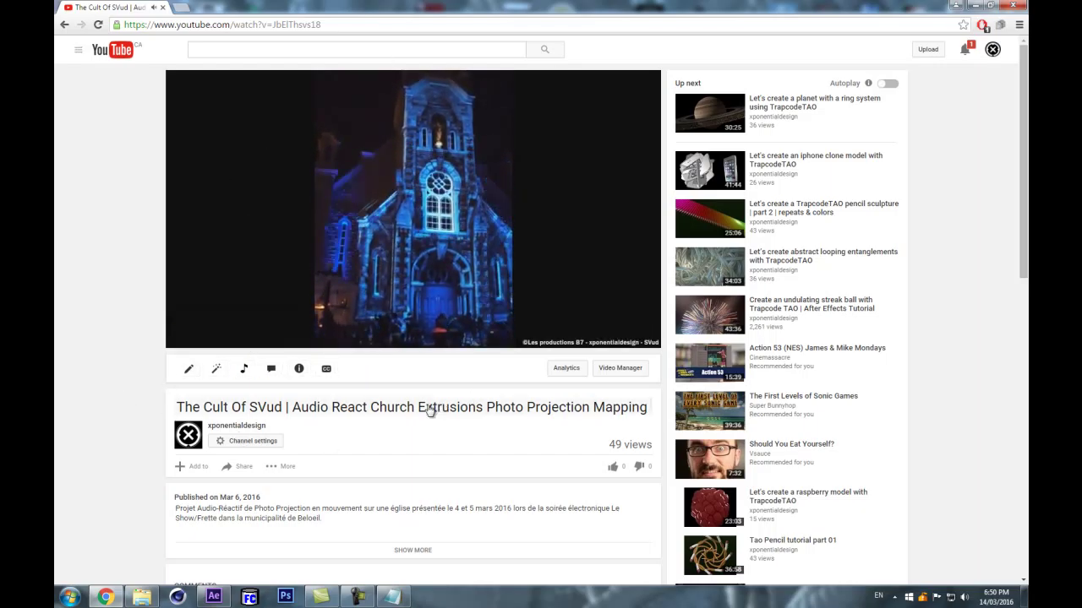
mouse_move(282, 307)
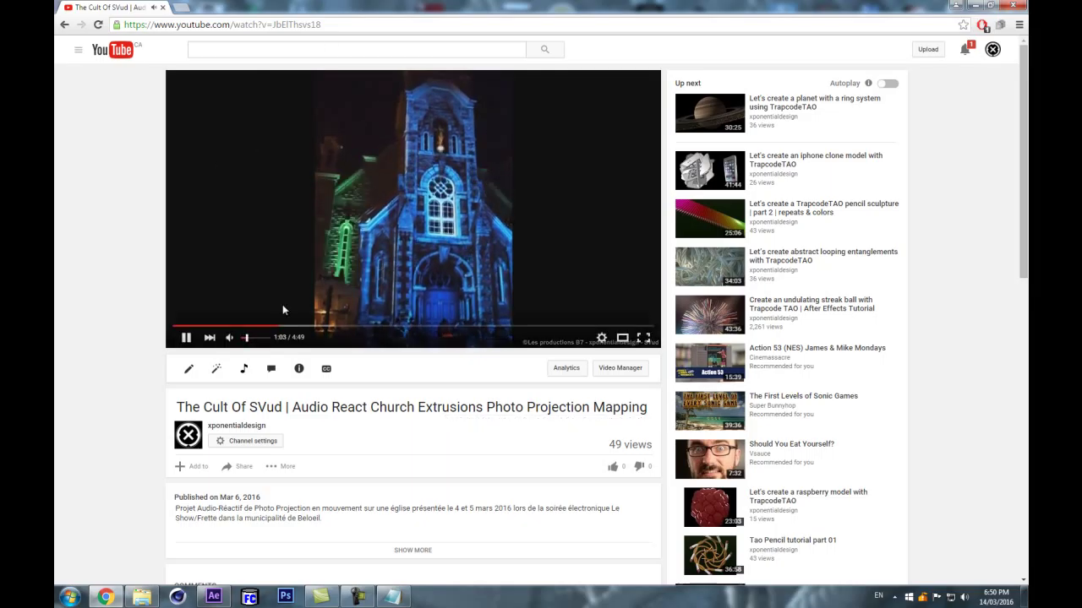
drag(247, 337, 240, 339)
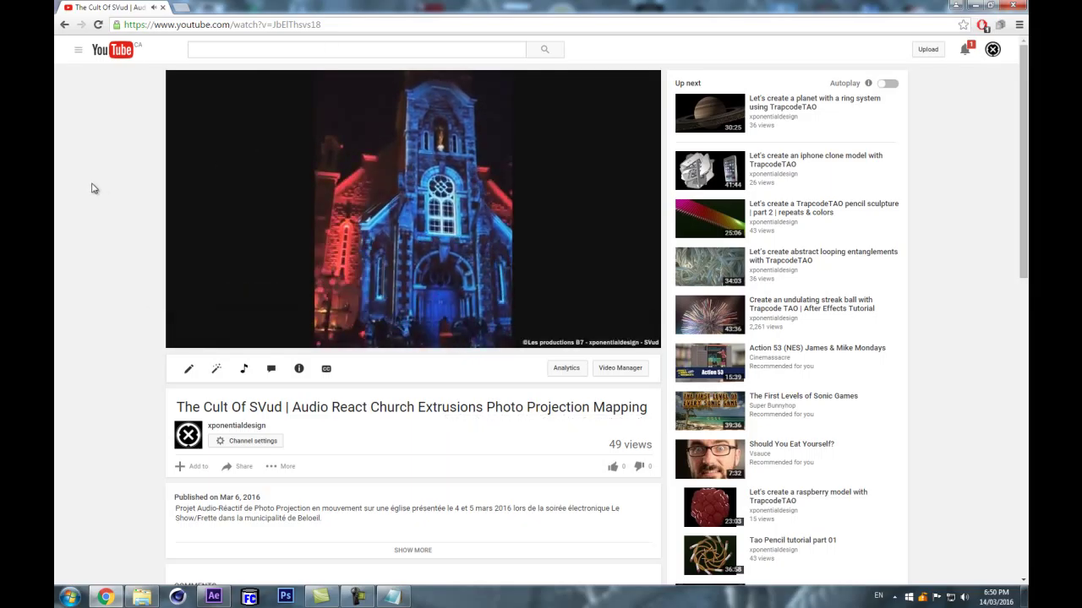
click(186, 340)
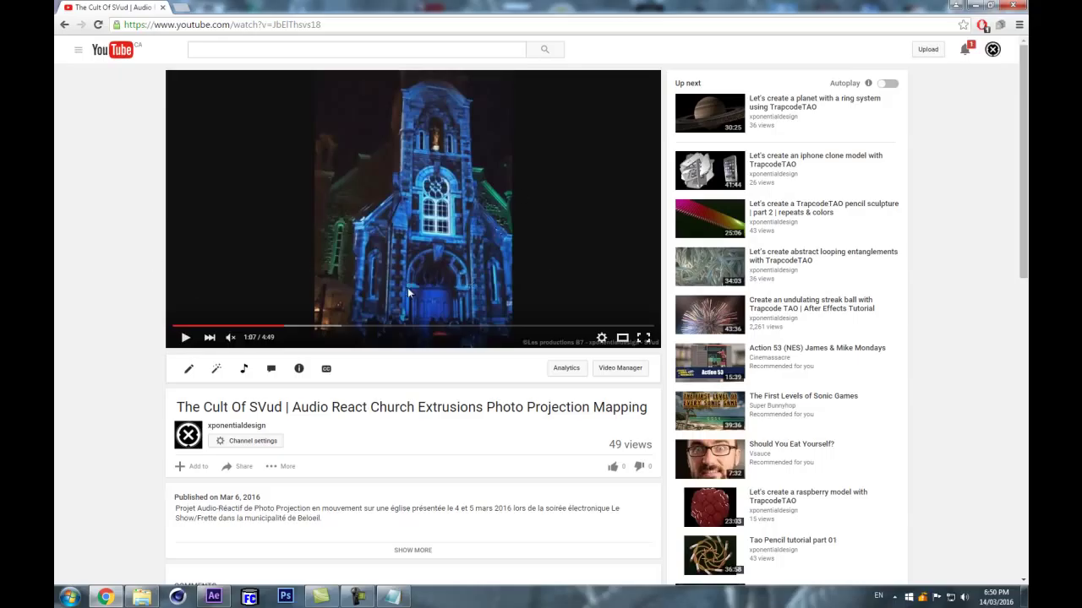
Switch to After Effects and give the Church-edit composition viewer slightly more height above the timeline.
click(213, 598)
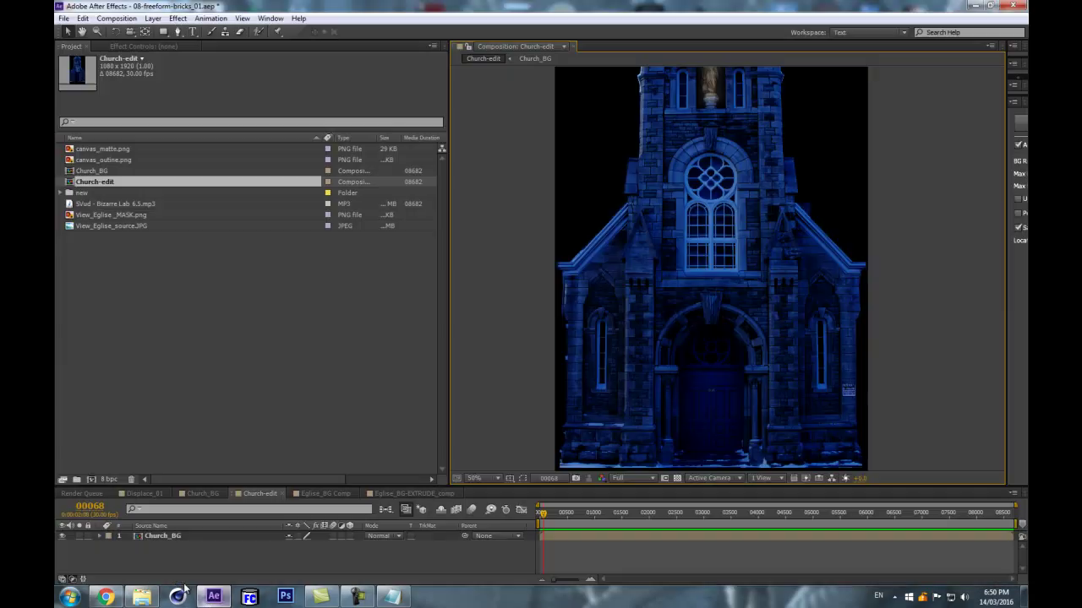
scroll(780, 203, down, 2)
scroll(778, 226, up, 2)
drag(572, 488, 549, 496)
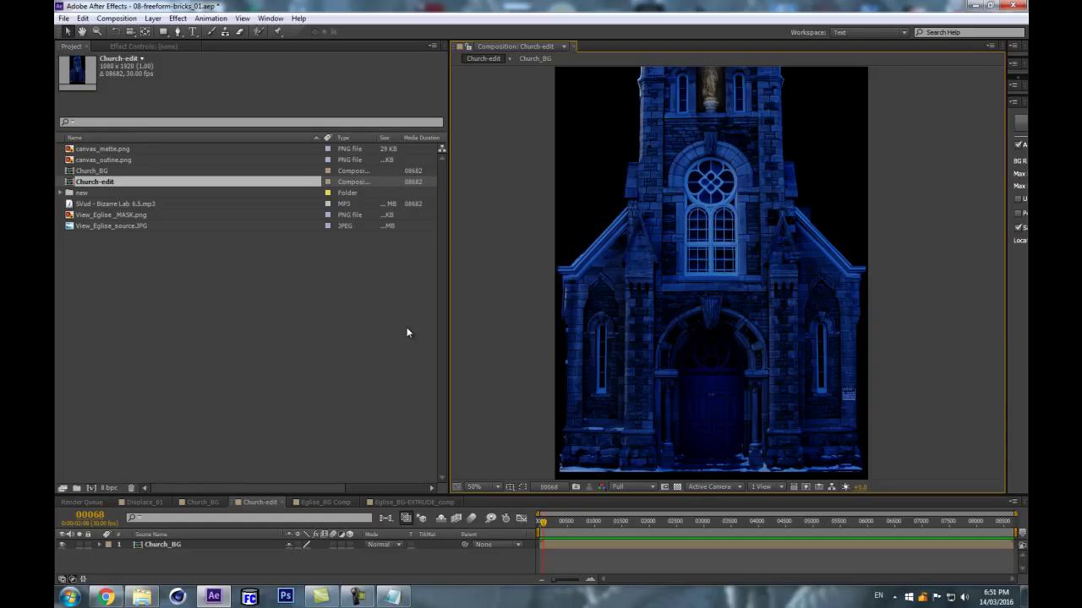
Examine the blue-tinted church facade in the Church-edit composition, both close up and as a whole.
scroll(890, 240, down, 2)
scroll(595, 323, up, 2)
click(166, 547)
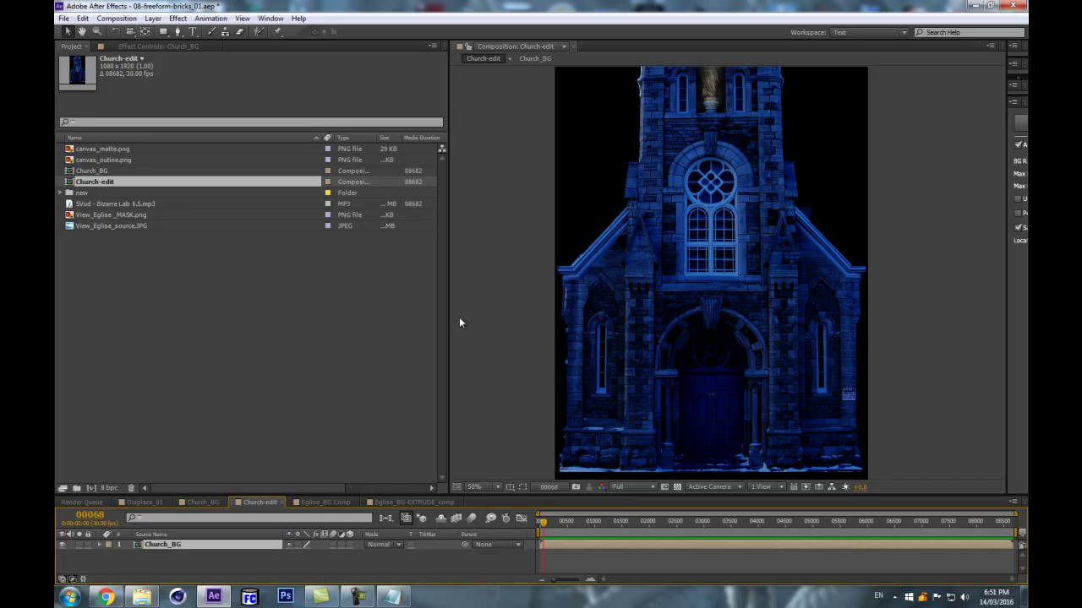
scroll(707, 230, down, 1)
scroll(684, 265, up, 1)
key(space)
mouse_move(573, 213)
mouse_down()
mouse_move(563, 228)
mouse_move(572, 217)
mouse_up()
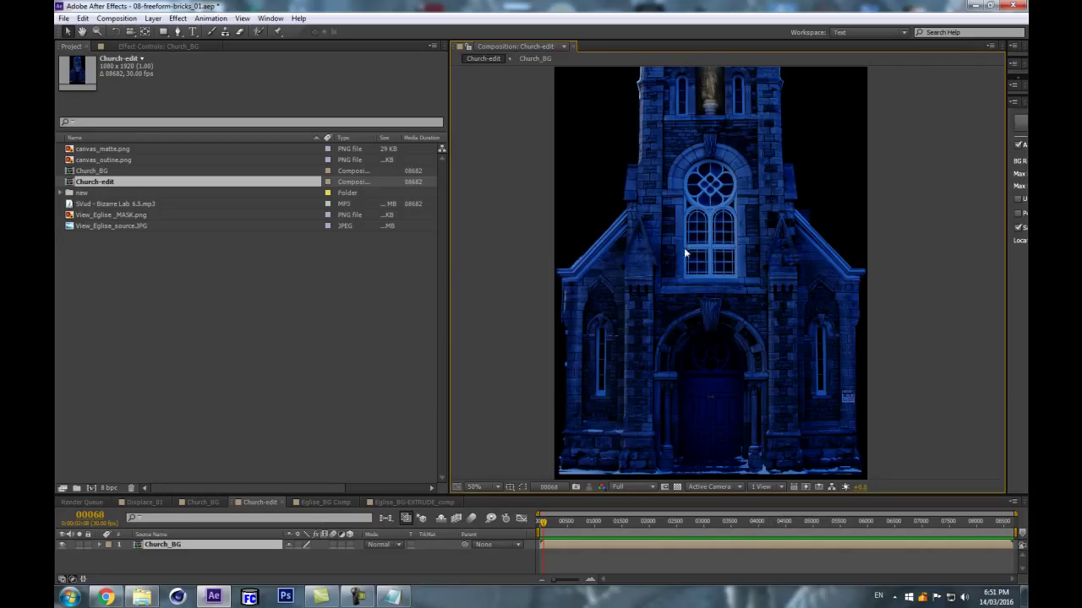
scroll(606, 274, down, 1)
scroll(598, 274, up, 1)
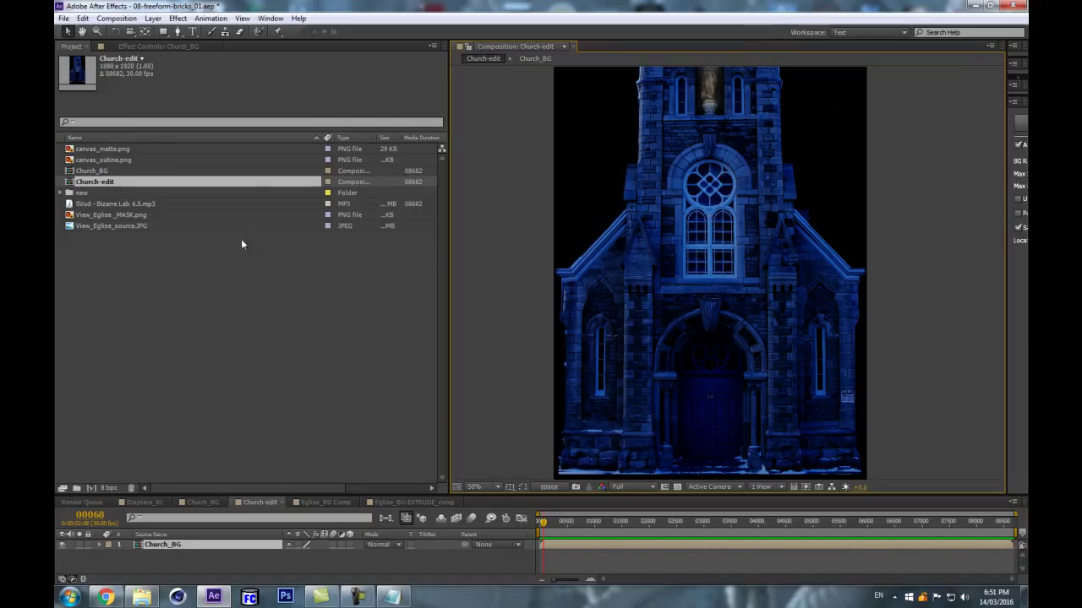
click(110, 183)
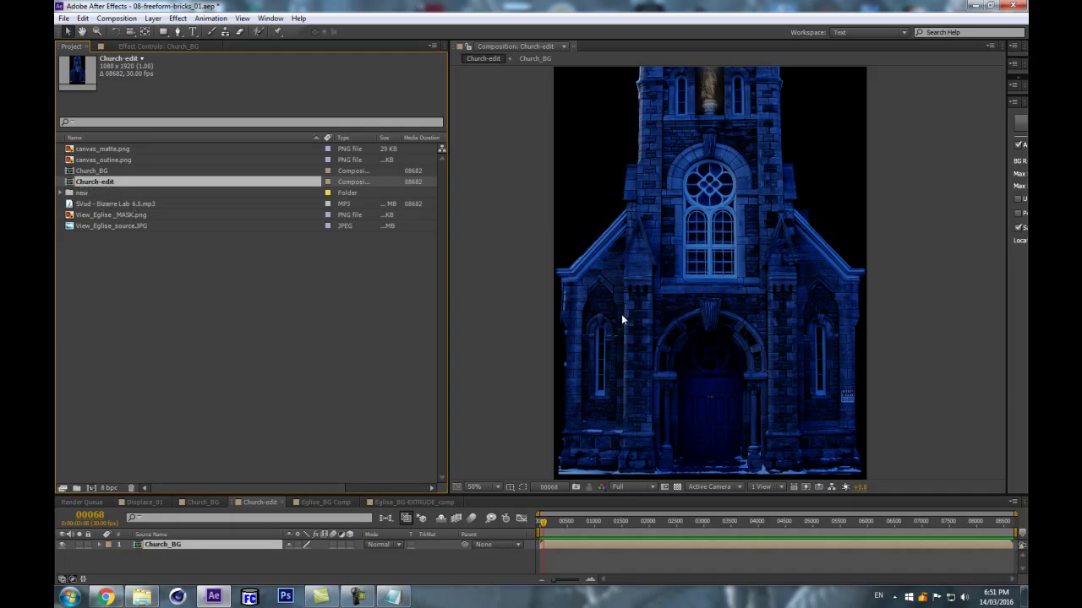
drag(592, 306, 625, 295)
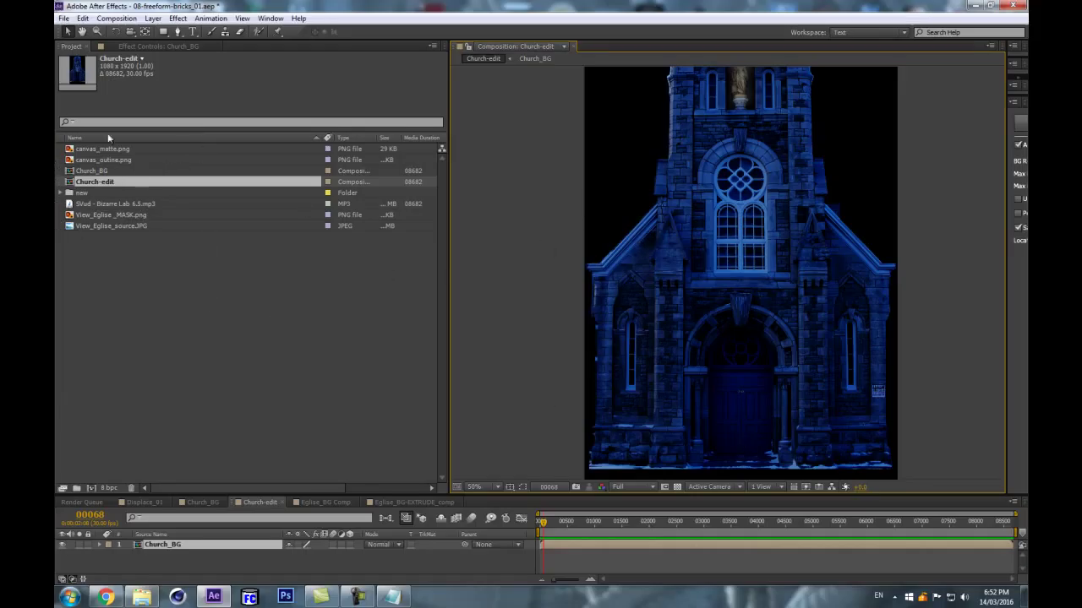
key(h)
mouse_move(533, 212)
mouse_down()
mouse_move(522, 237)
mouse_move(529, 223)
mouse_move(517, 225)
mouse_up()
key(v)
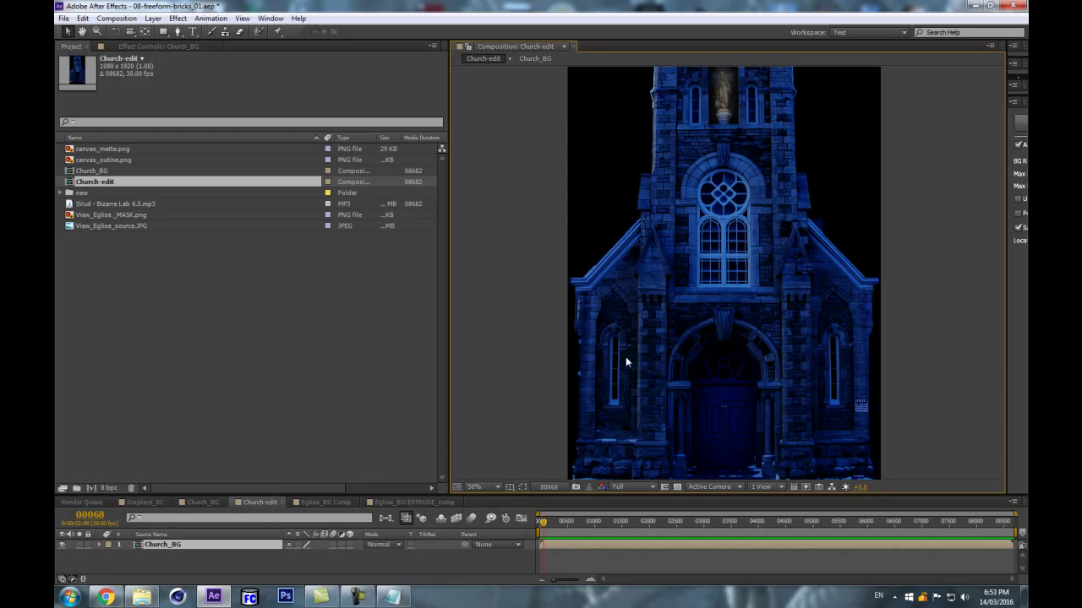
drag(492, 324, 464, 326)
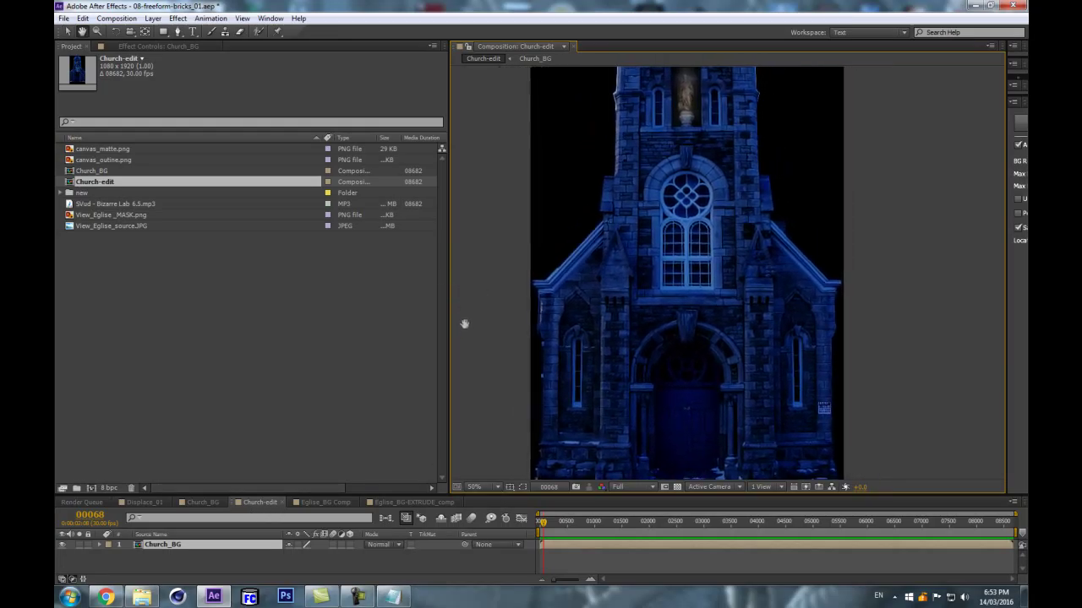
scroll(522, 362, down, 2)
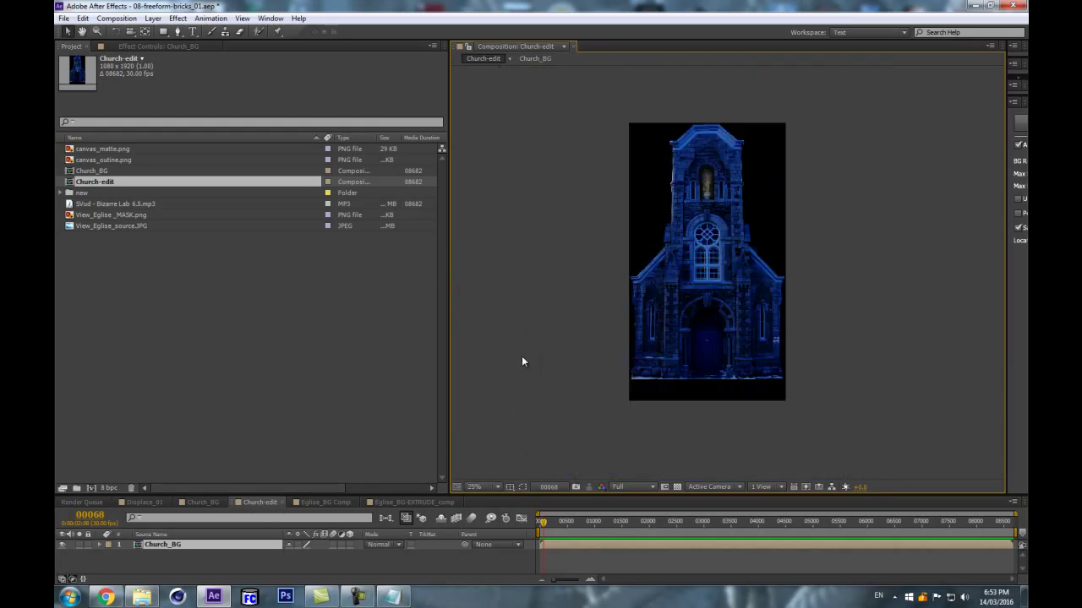
Open the Church_BG precomposition with its full layer list in view and solo the View_Eglise_source.JPG layer.
double_click(216, 548)
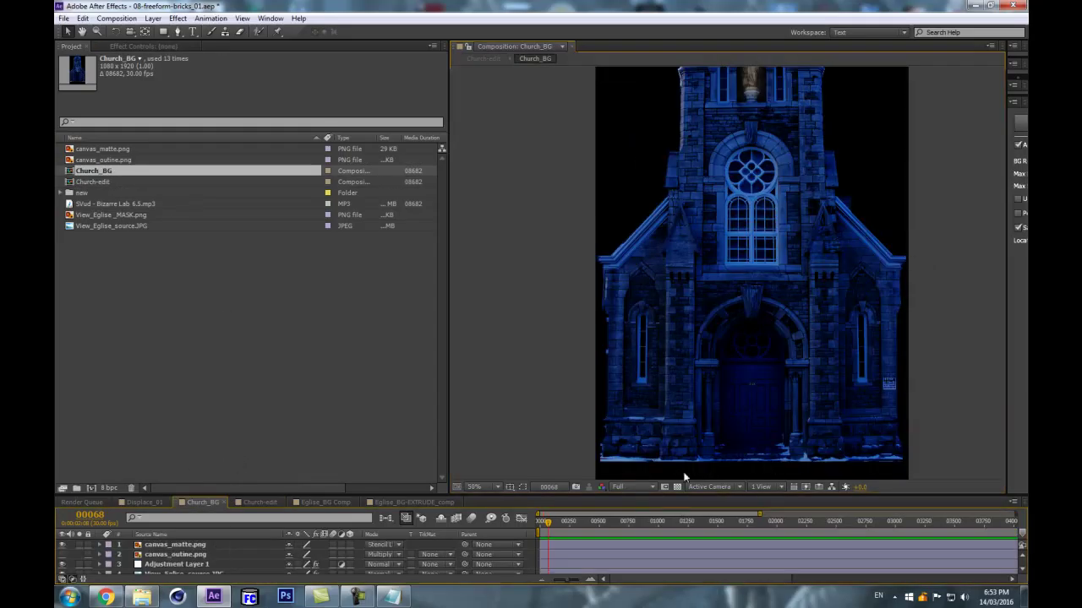
drag(635, 501, 591, 435)
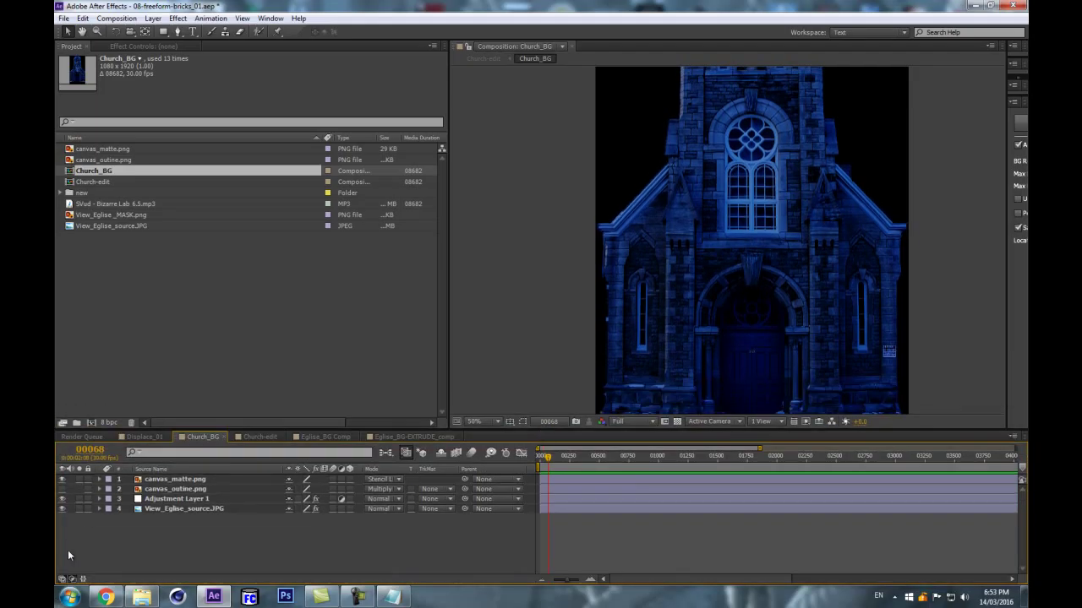
click(79, 507)
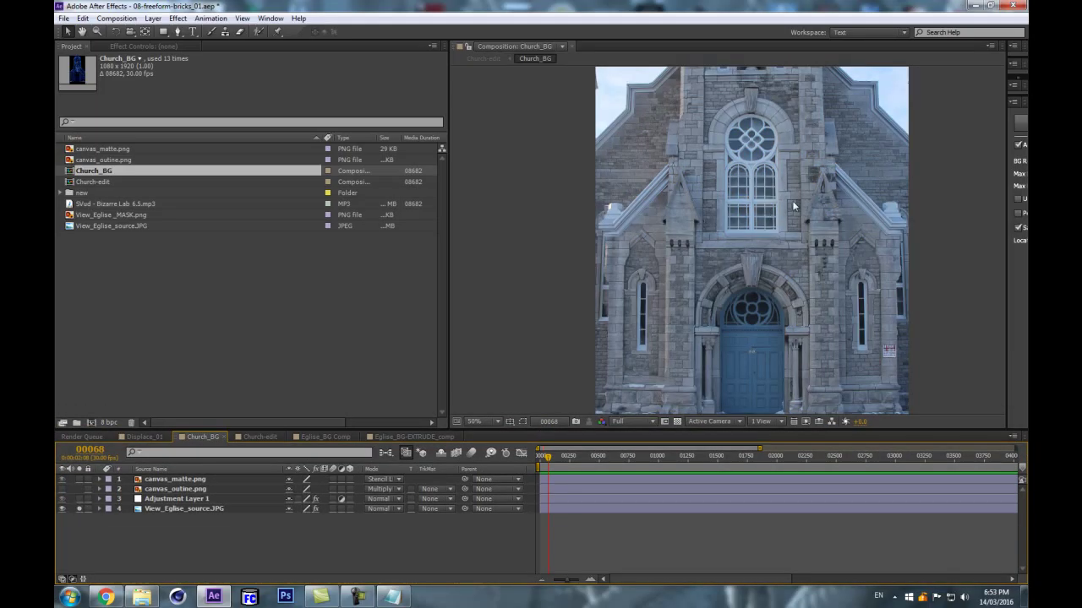
Inspect the original church photo in the composition, from the full facade to the window and stone details.
key(comma)
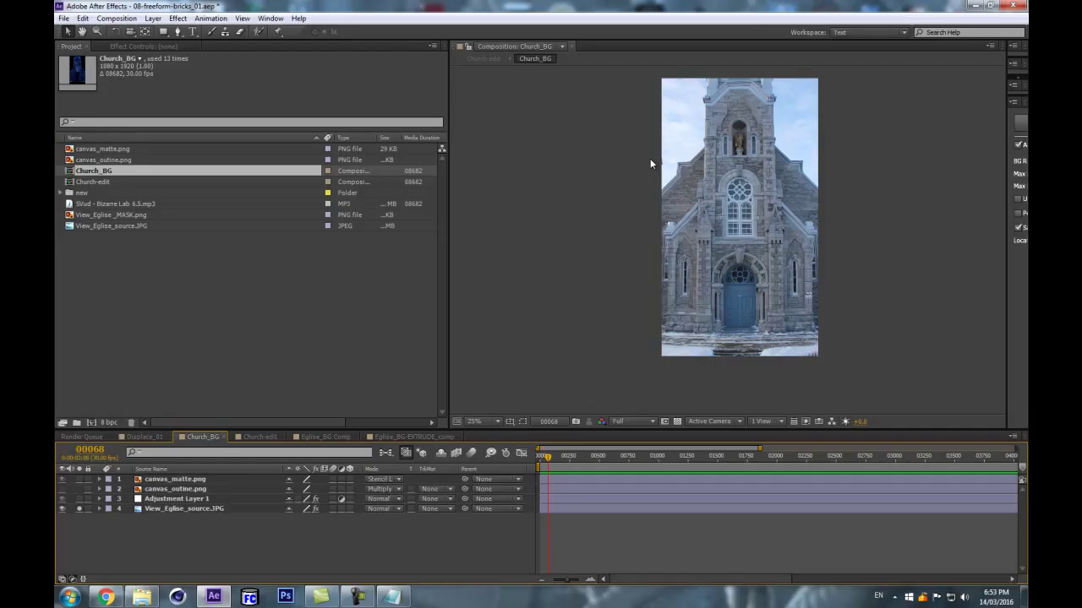
drag(589, 179, 536, 200)
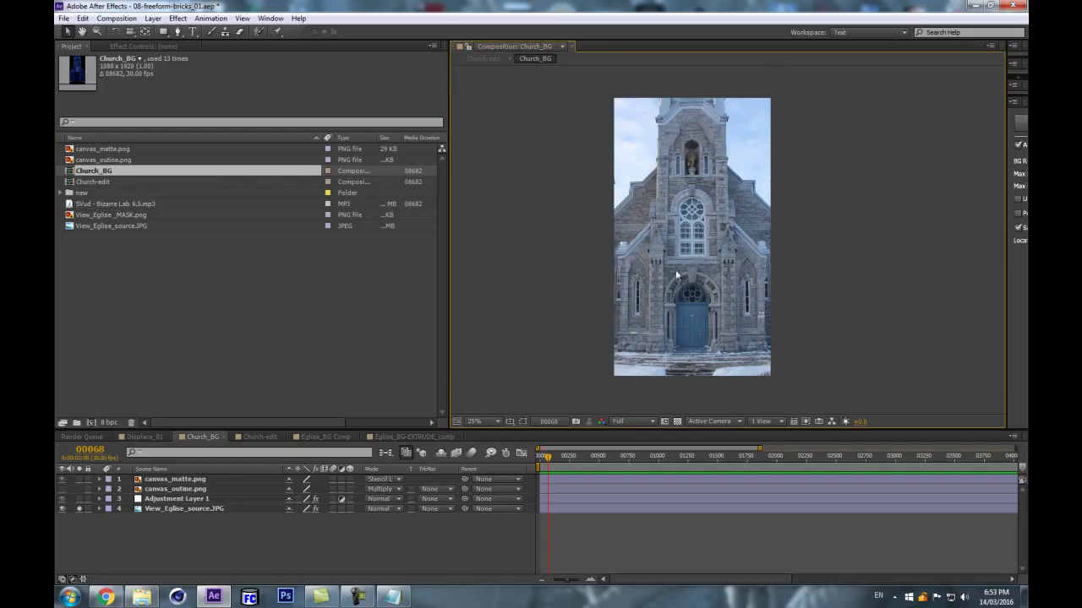
key(period)
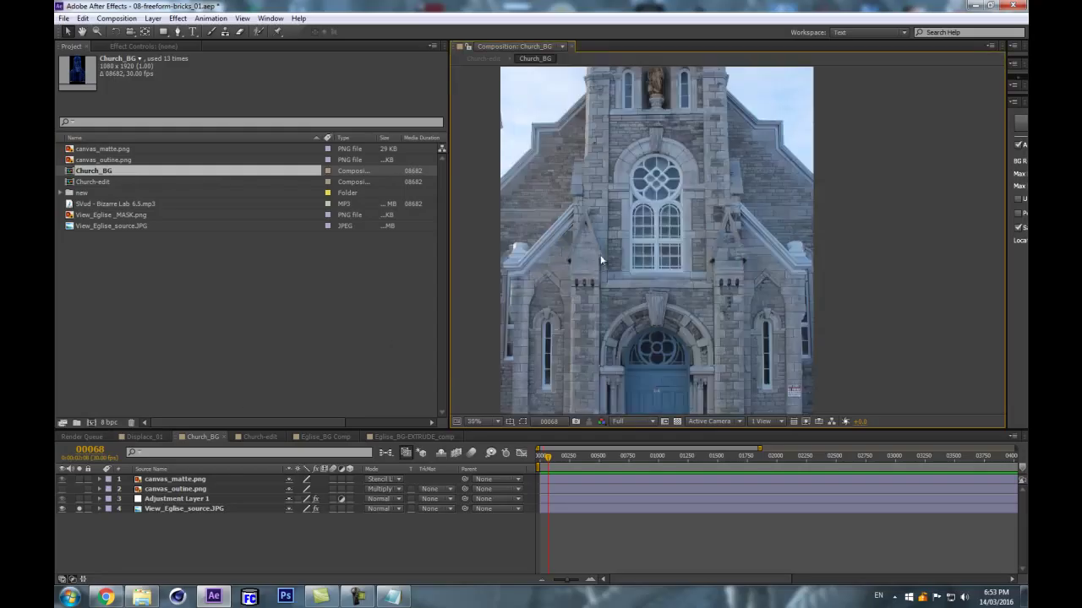
key(comma)
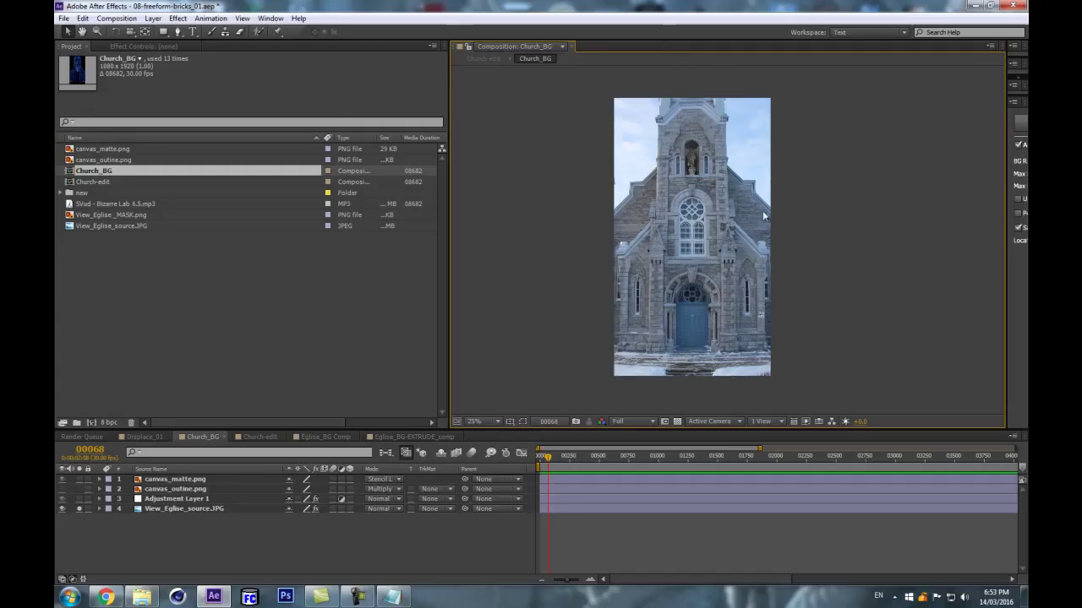
key(slash)
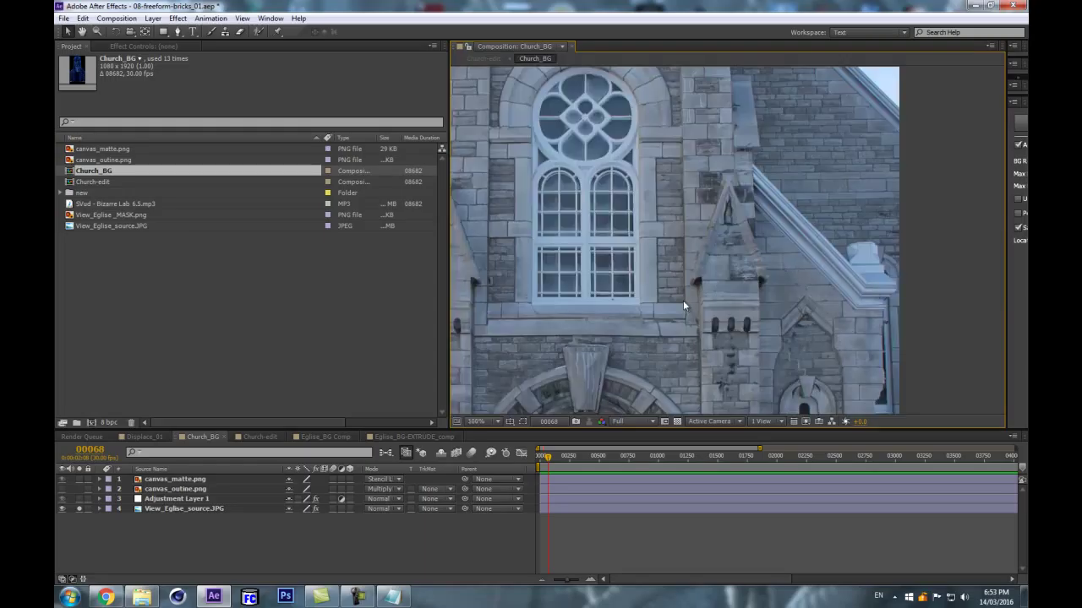
key(comma)
key(comma)
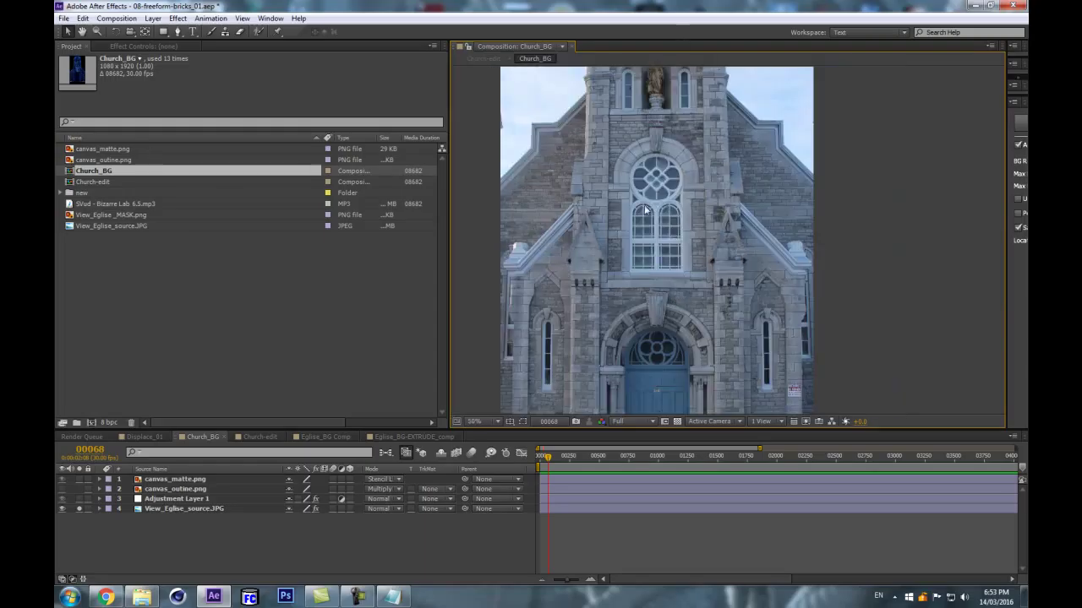
key(comma)
Solo Adjustment Layer 1 together with the source photo and display its effects to inspect the blue grading.
click(79, 498)
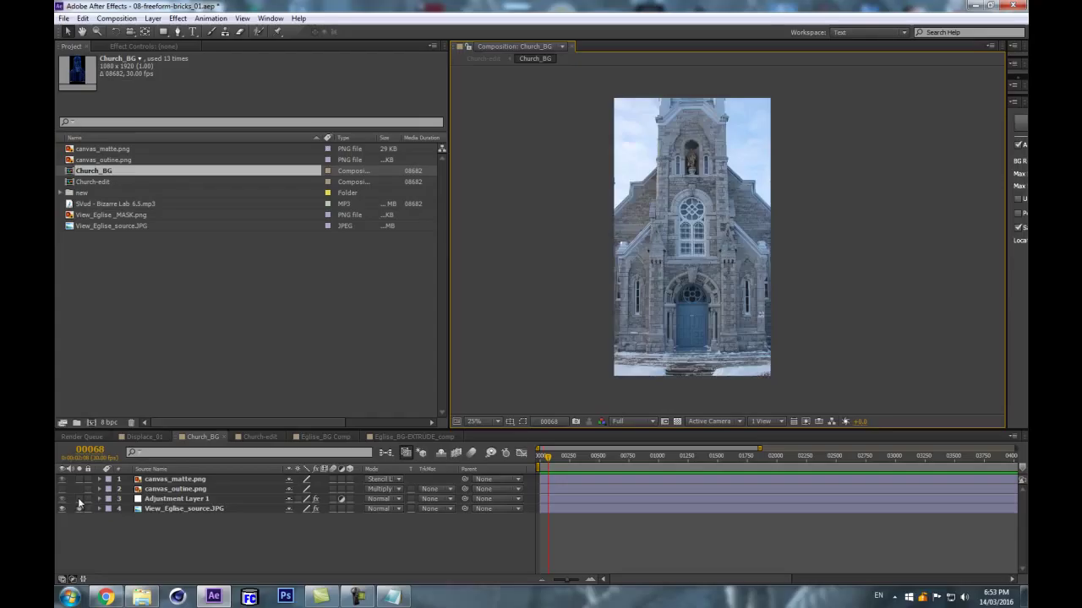
click(179, 499)
click(169, 46)
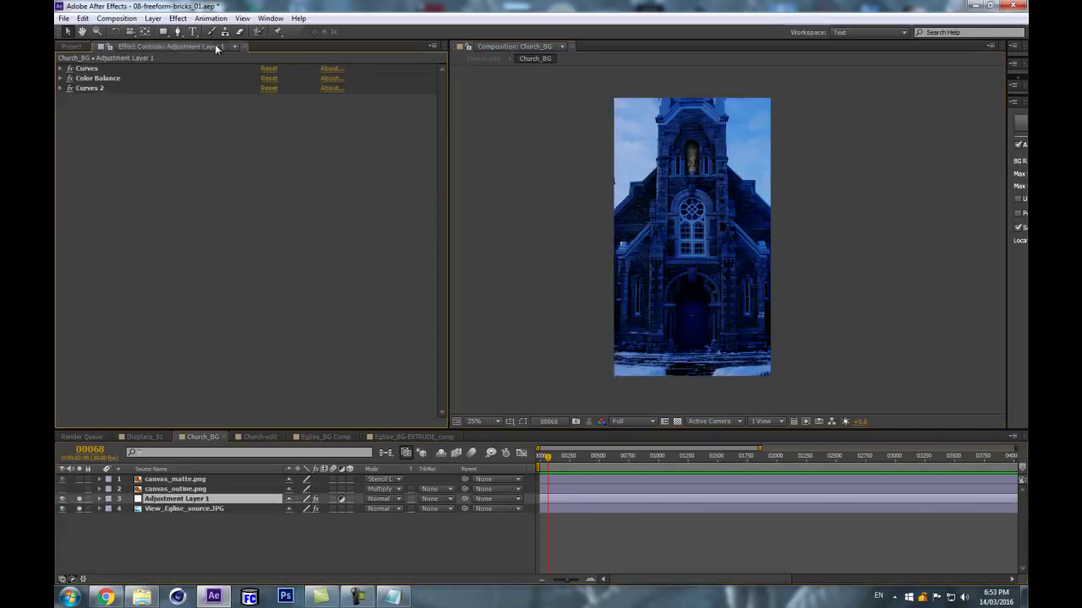
key(period)
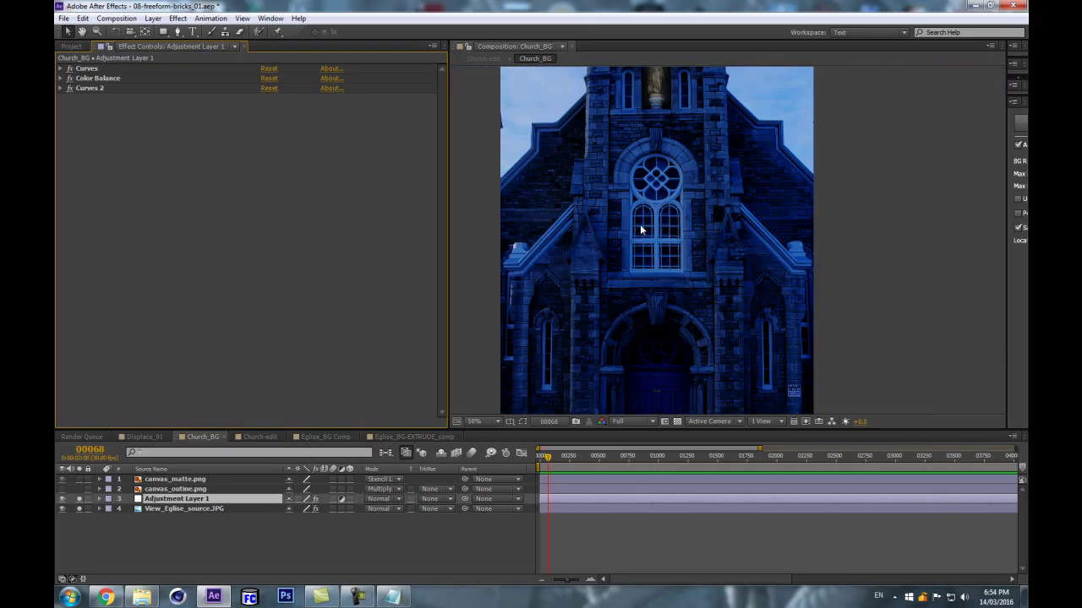
key(comma)
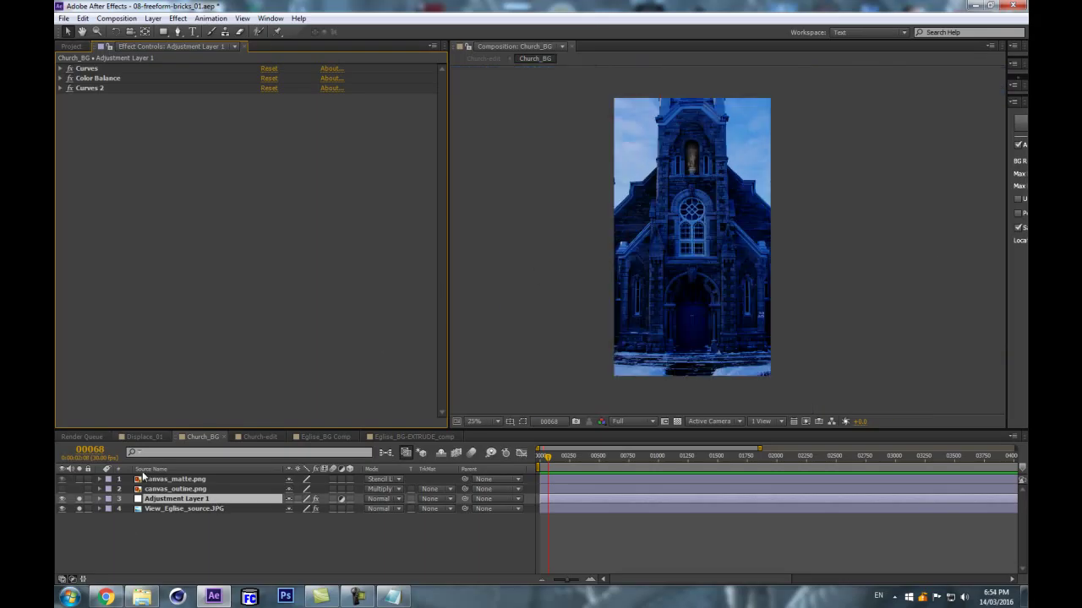
Add canvas_outine.png to the soloed layers to show its line work over the graded photo at 200% magnification.
click(188, 490)
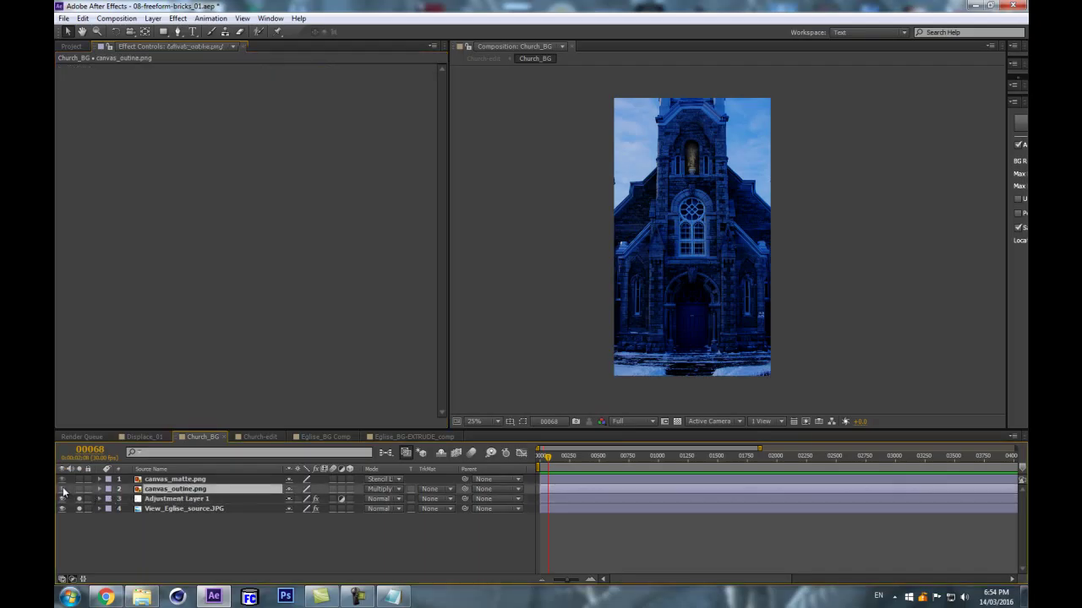
key(period)
key(period)
key(period)
key(period)
key(period)
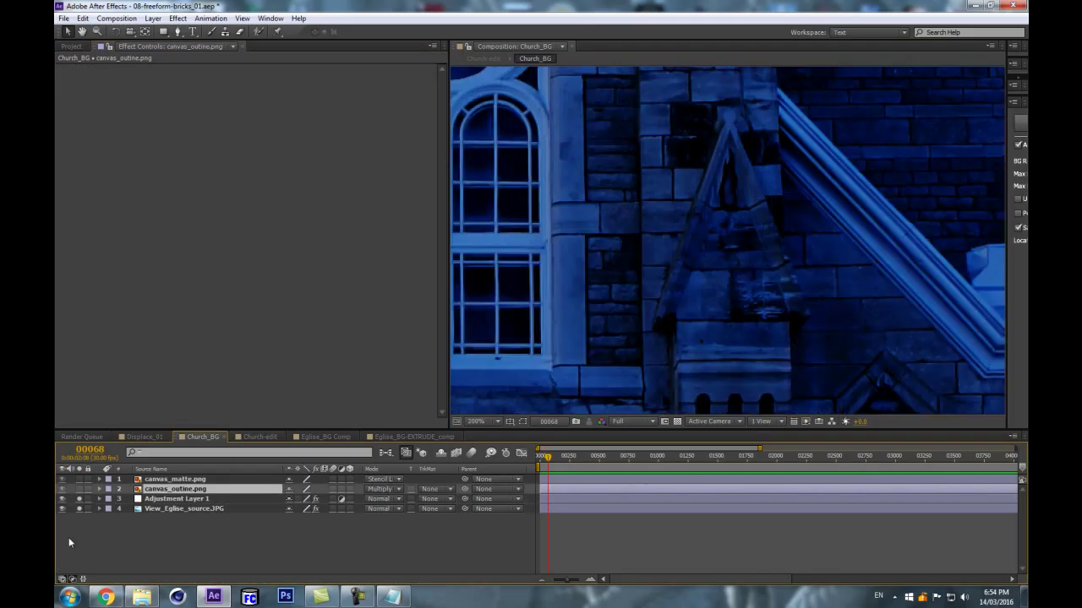
click(75, 489)
click(79, 489)
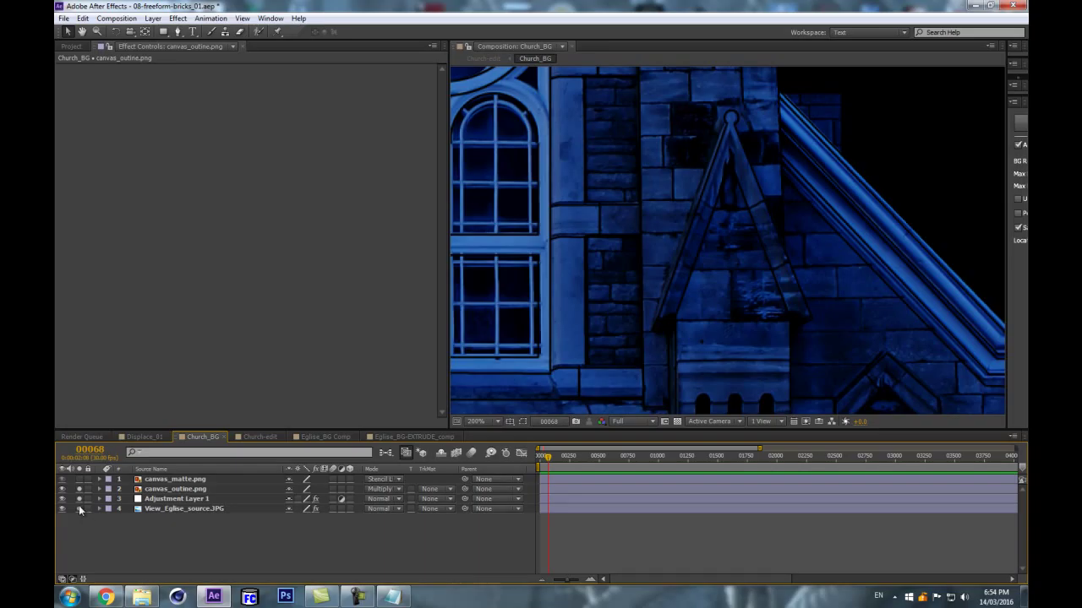
Remove the adjustment and source photo layers from solo so canvas_outine.png is isolated, and inspect its line drawing.
click(79, 499)
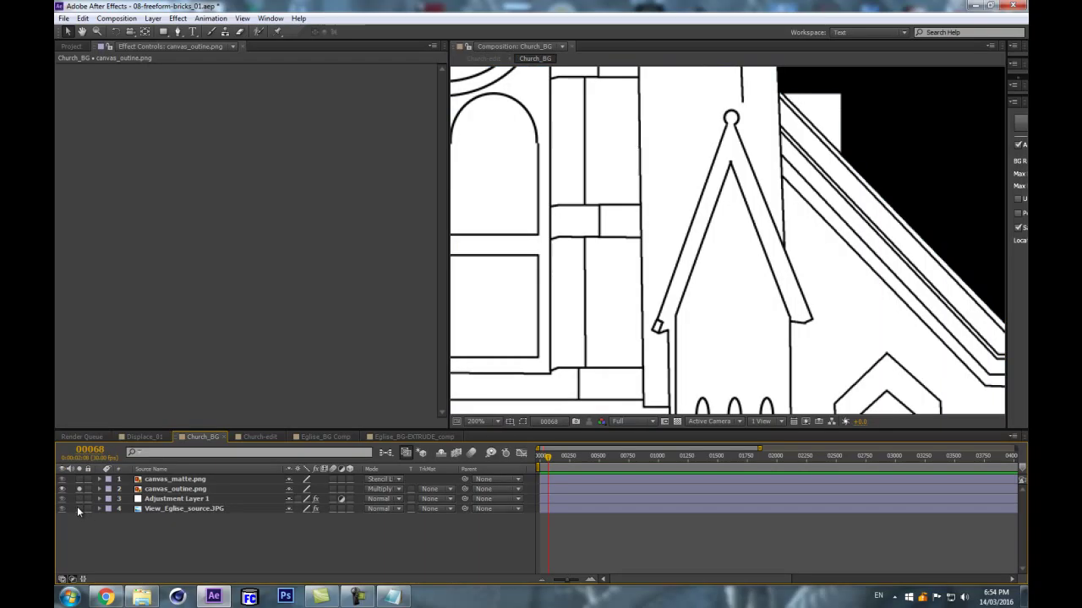
scroll(725, 177, down, 5)
scroll(625, 247, up, 2)
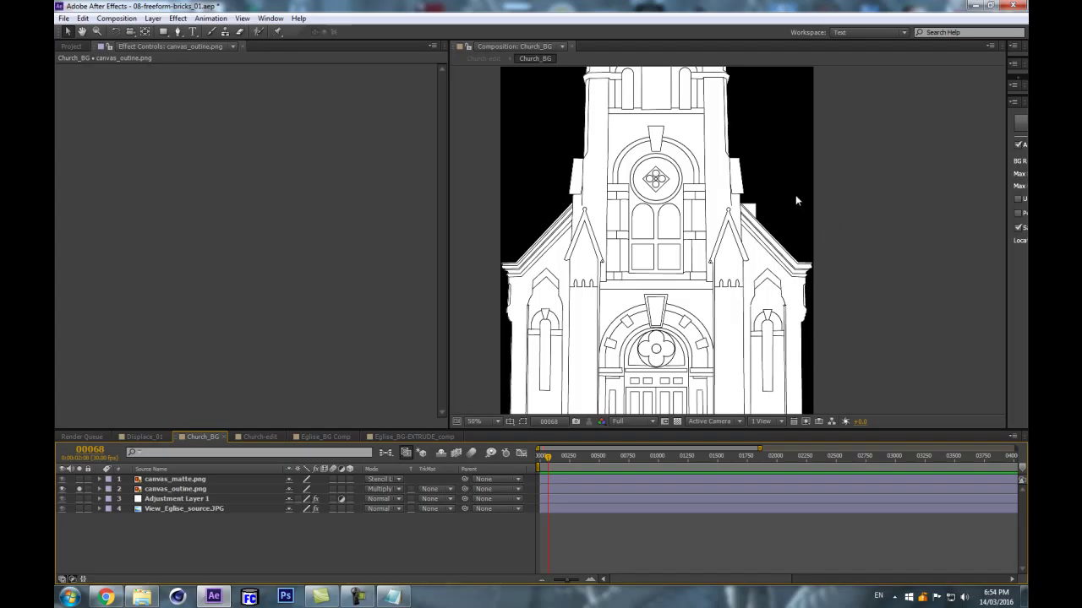
scroll(732, 294, up, 2)
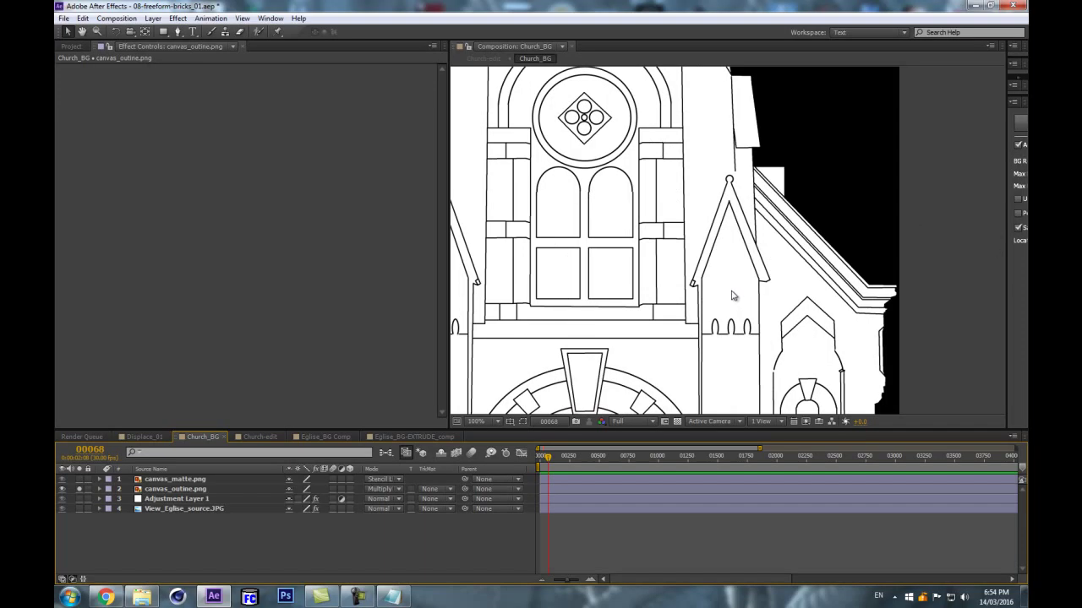
scroll(723, 219, down, 4)
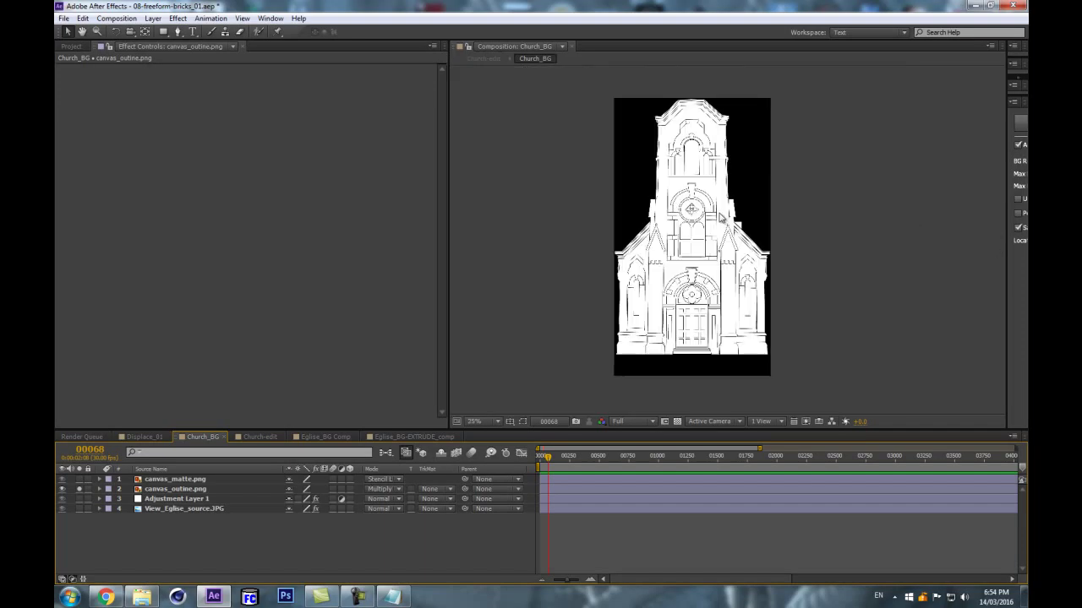
Solo View_Eglise_source.JPG together with canvas_outine.png and display the photo's Corner Pin effect.
scroll(718, 219, up, 2)
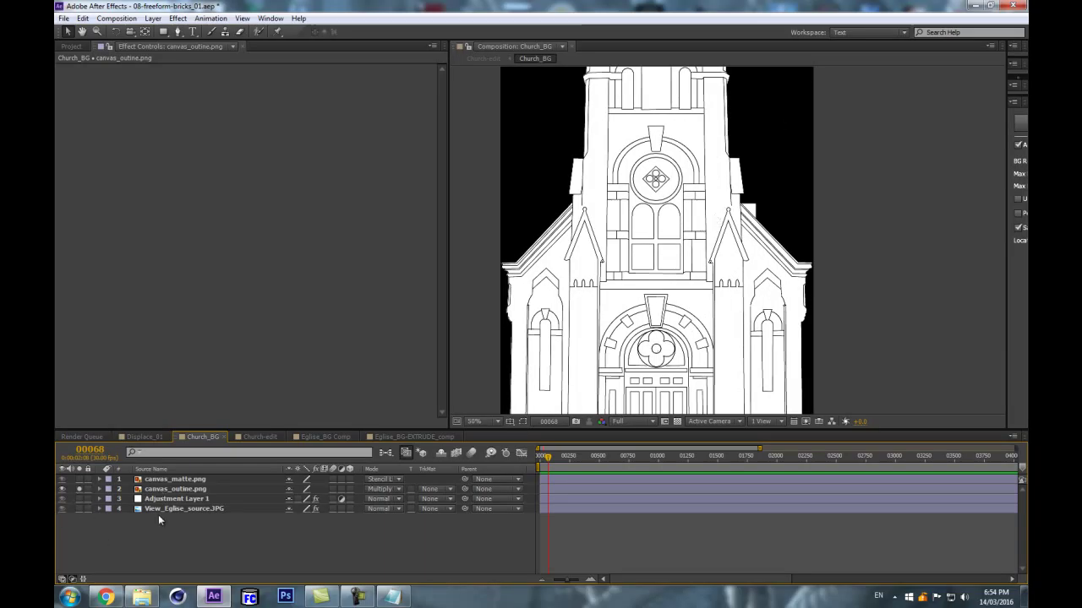
click(80, 509)
click(238, 508)
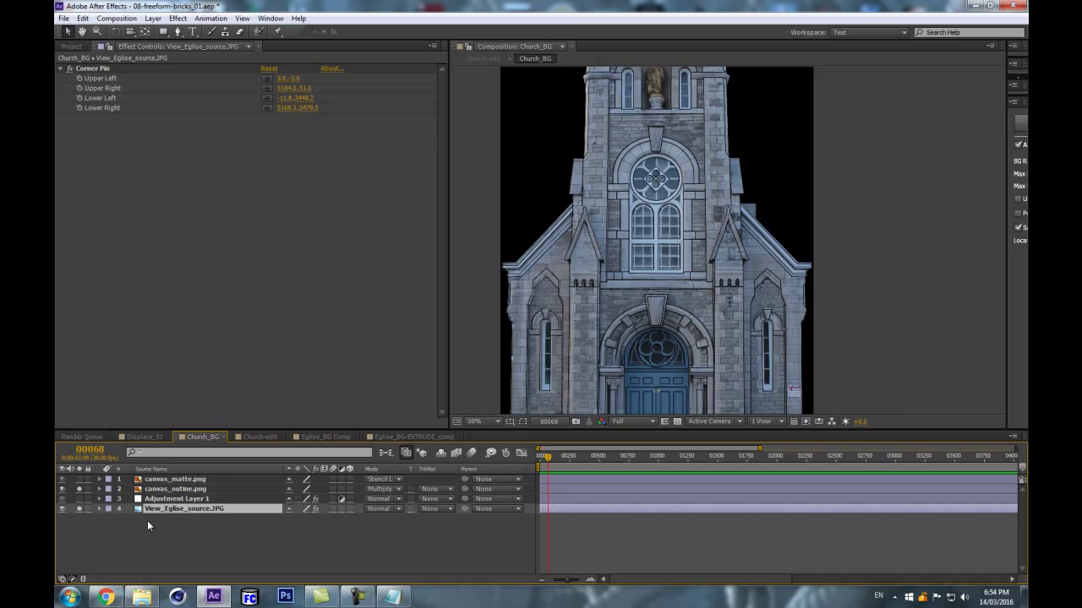
Examine how the black outlines follow the photo's stonework around the gables, side windows and doorway arch.
scroll(534, 178, up, 2)
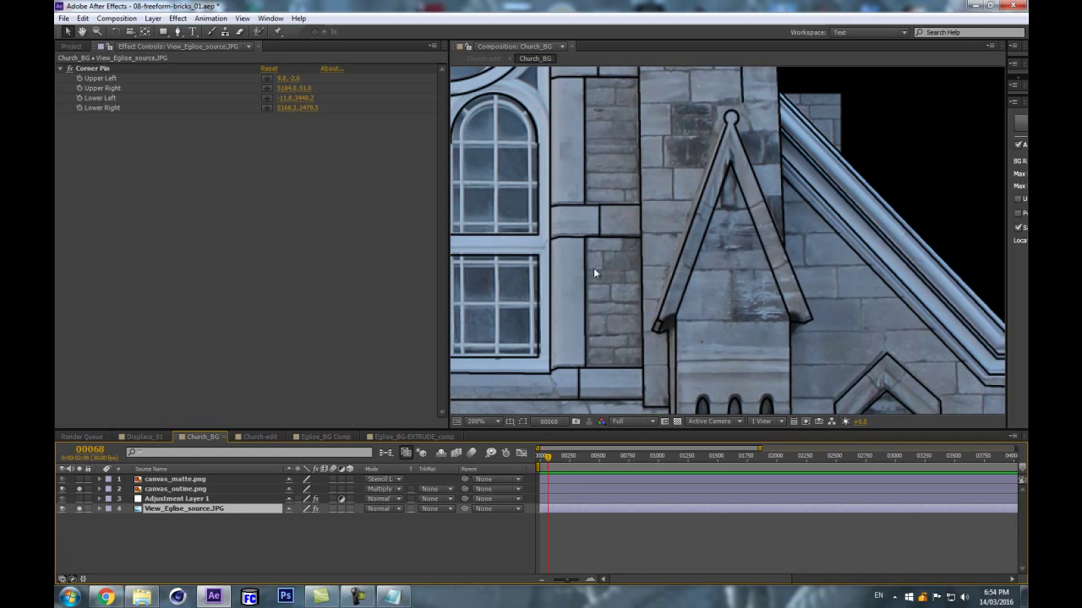
key(space)
drag(643, 372, 691, 144)
drag(701, 402, 740, 140)
drag(647, 311, 696, 161)
drag(541, 252, 581, 421)
drag(581, 164, 768, 369)
drag(695, 229, 625, 354)
scroll(699, 230, down, 1)
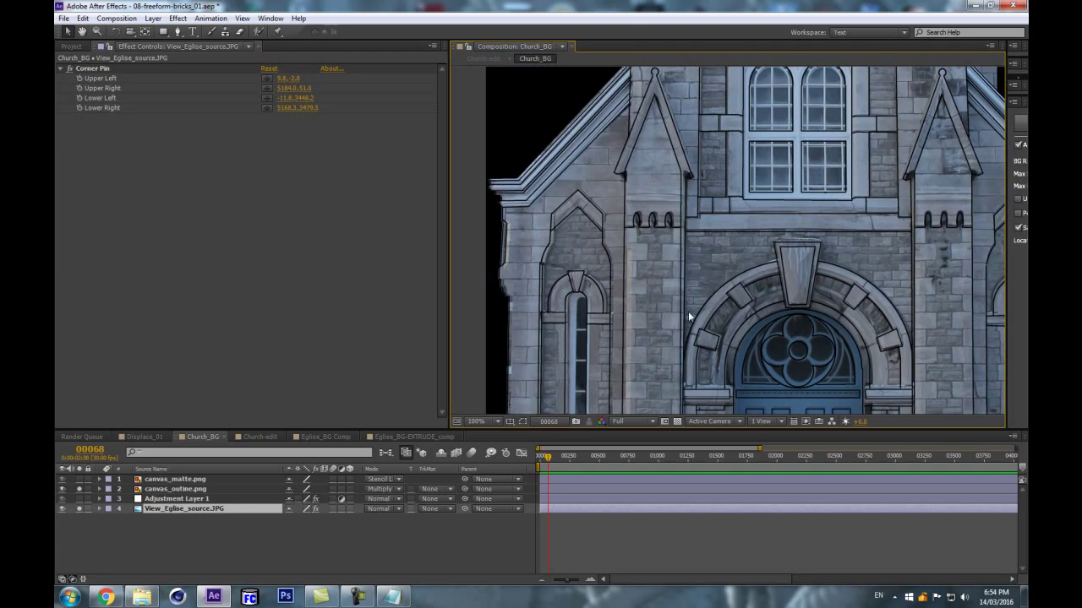
Examine the outline alignment on the round window, its arch, the statue niche and the lower facade.
key(space)
drag(762, 353, 597, 188)
drag(703, 177, 777, 313)
scroll(691, 173, up, 1)
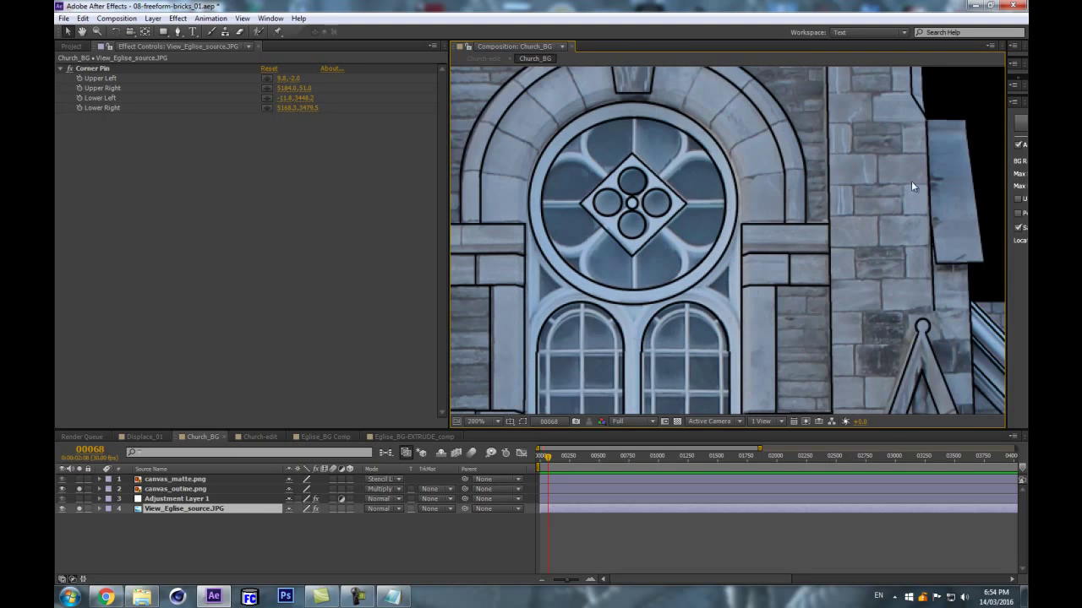
scroll(761, 203, down, 1)
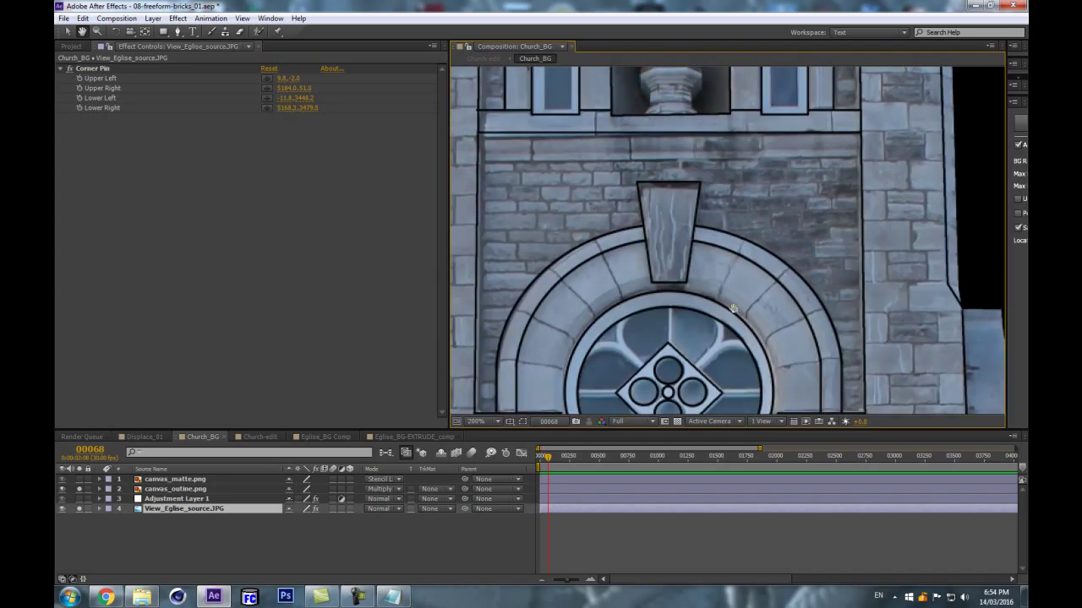
scroll(907, 246, down, 1)
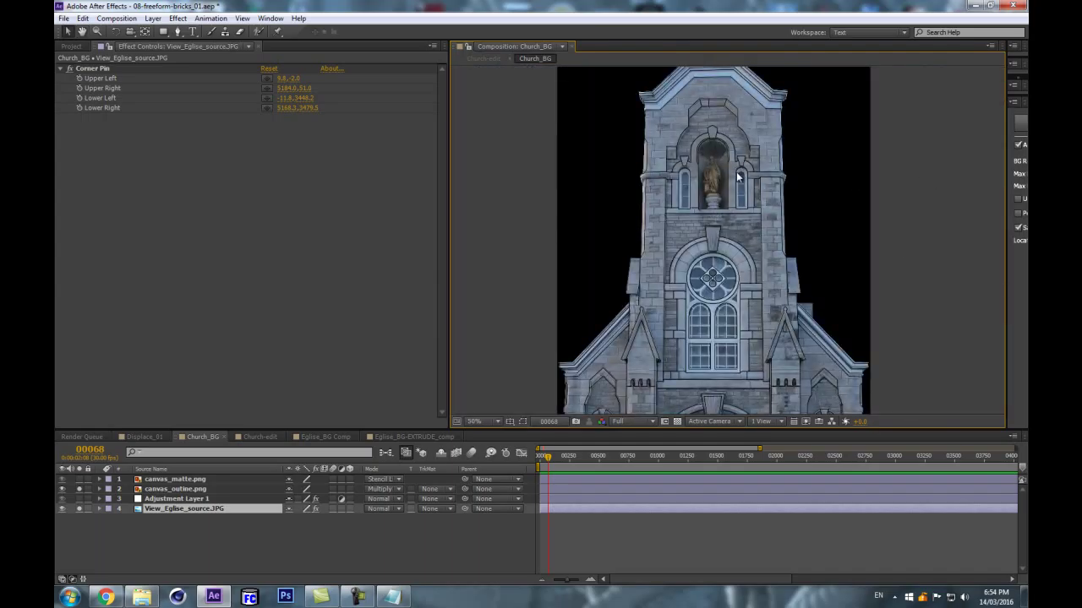
scroll(740, 188, up, 1)
drag(685, 139, 640, 217)
scroll(745, 301, down, 1)
drag(716, 333, 695, 275)
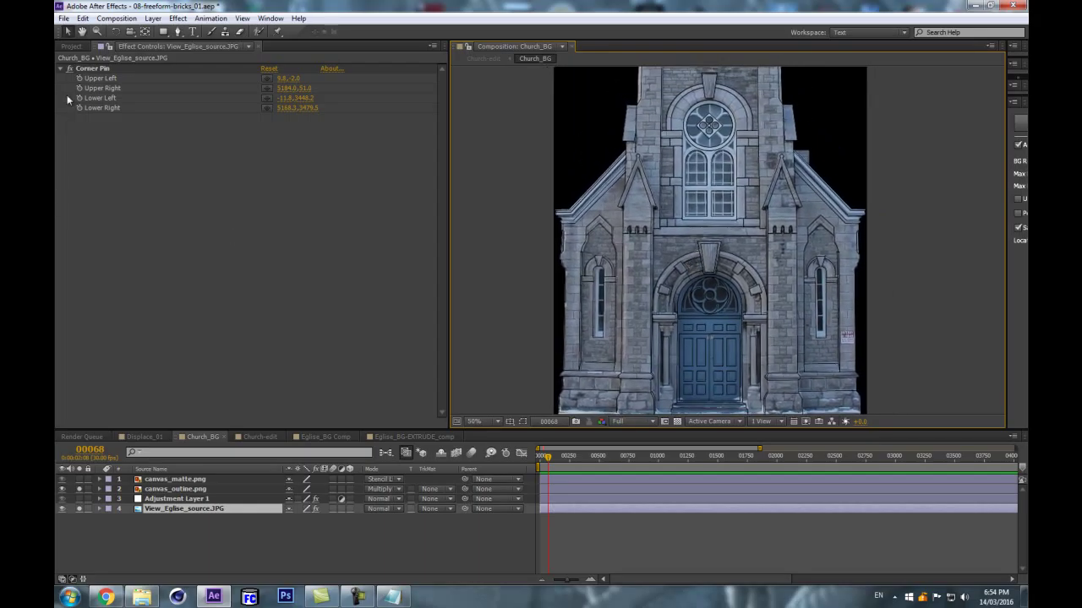
Compare the photo with its Corner Pin effect off and on, and take canvas_outine.png out of solo.
click(70, 68)
click(70, 68)
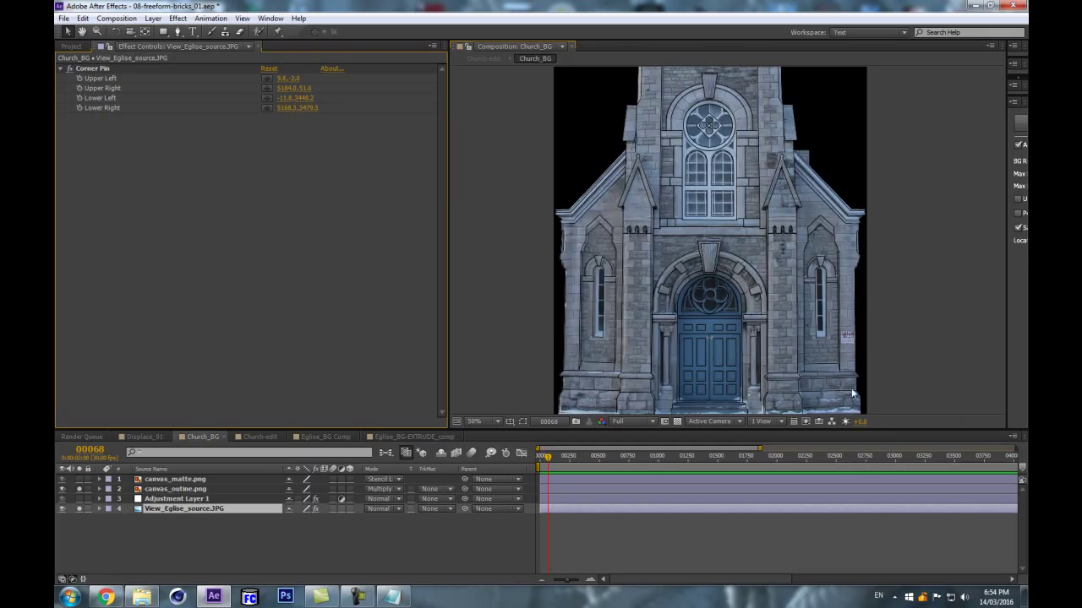
click(80, 489)
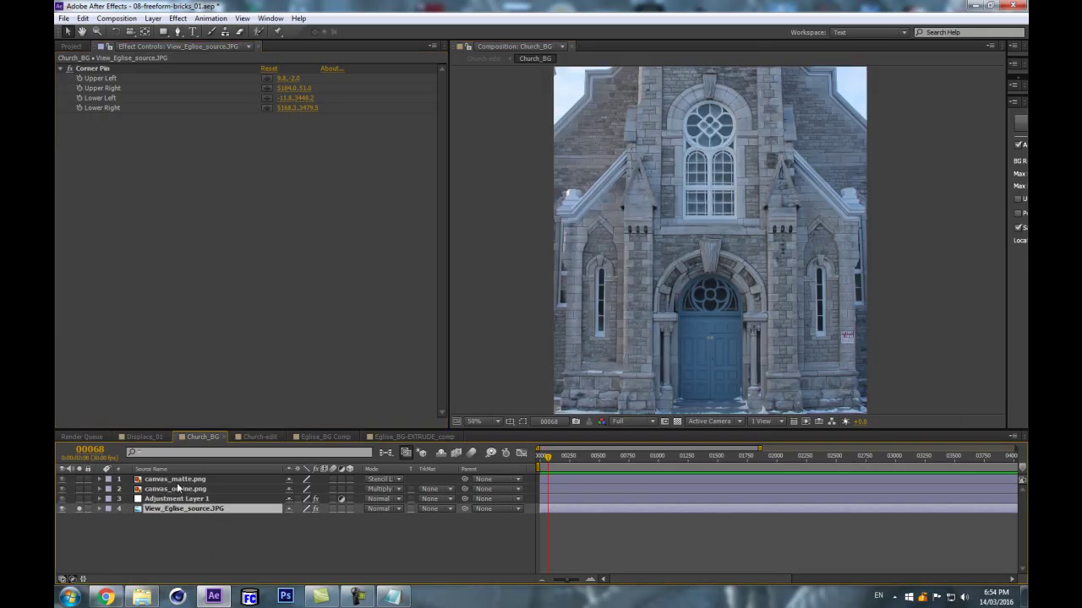
Solo canvas_matte.png in place of the source photo and show the transparency grid.
click(175, 480)
click(79, 509)
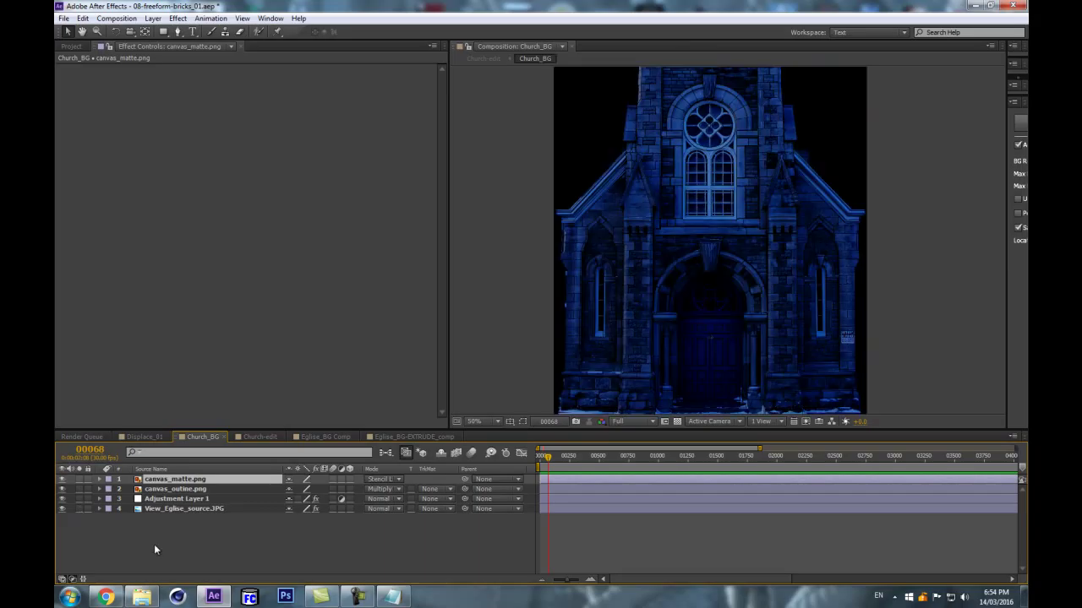
click(79, 479)
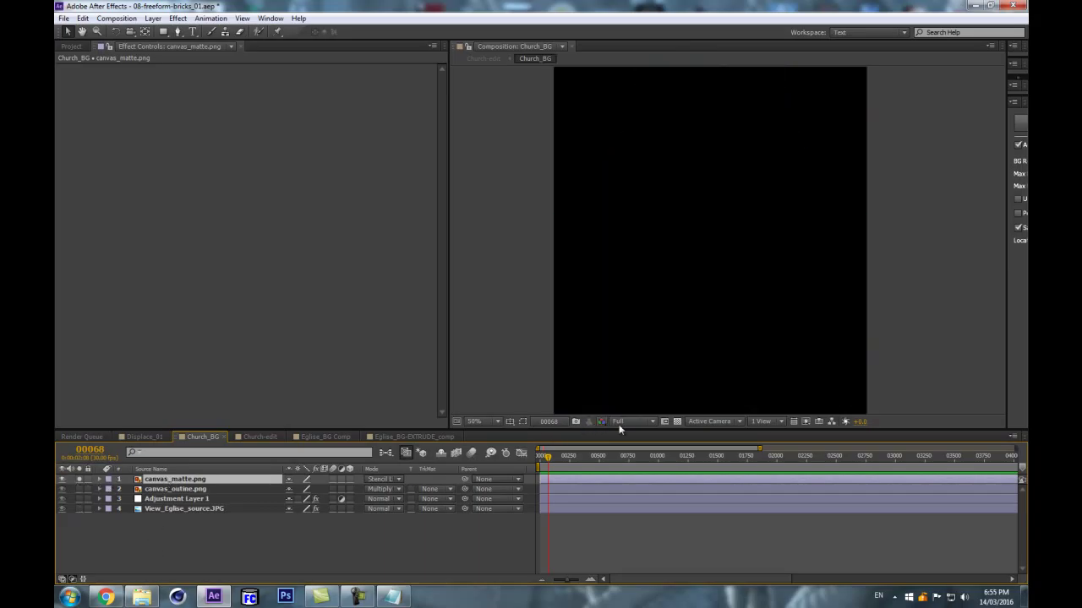
click(677, 421)
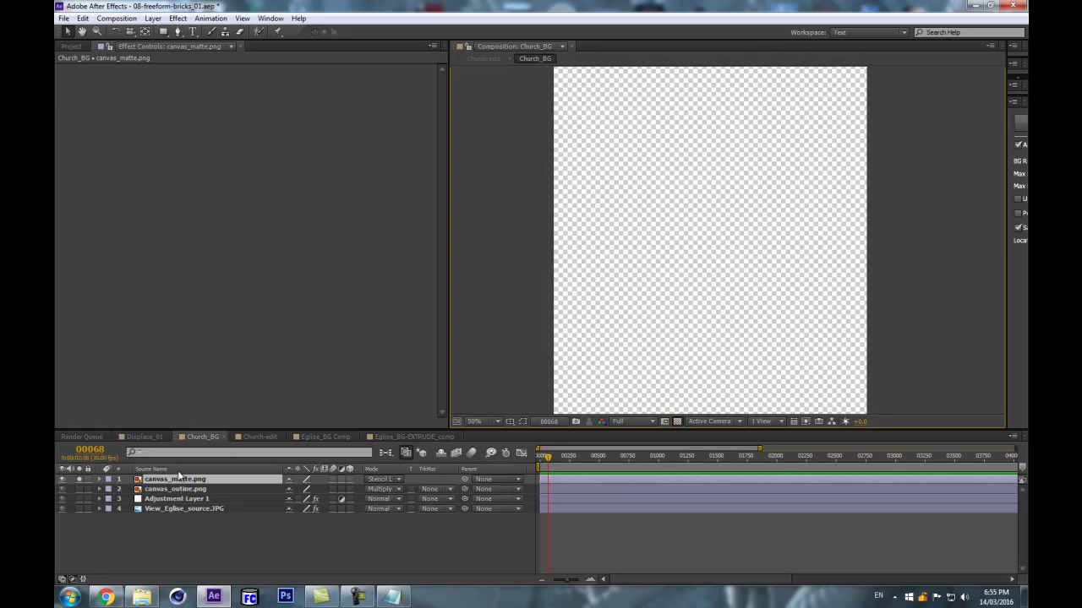
Set the blending mode of canvas_matte.png to Normal and view the whole matte silhouette.
click(79, 480)
click(79, 480)
click(382, 480)
click(440, 74)
key(comma)
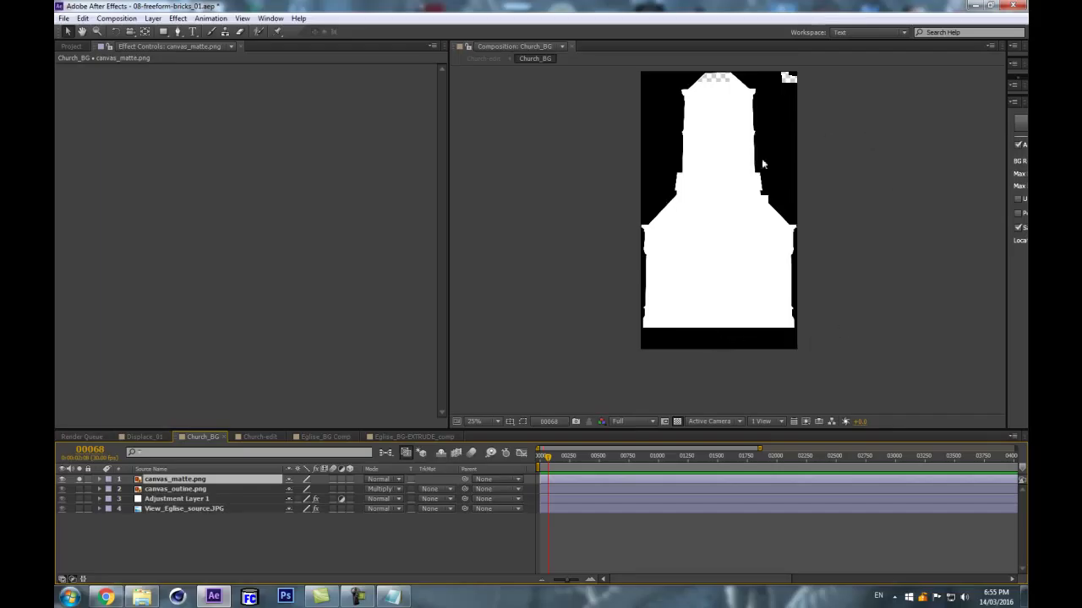
key(comma)
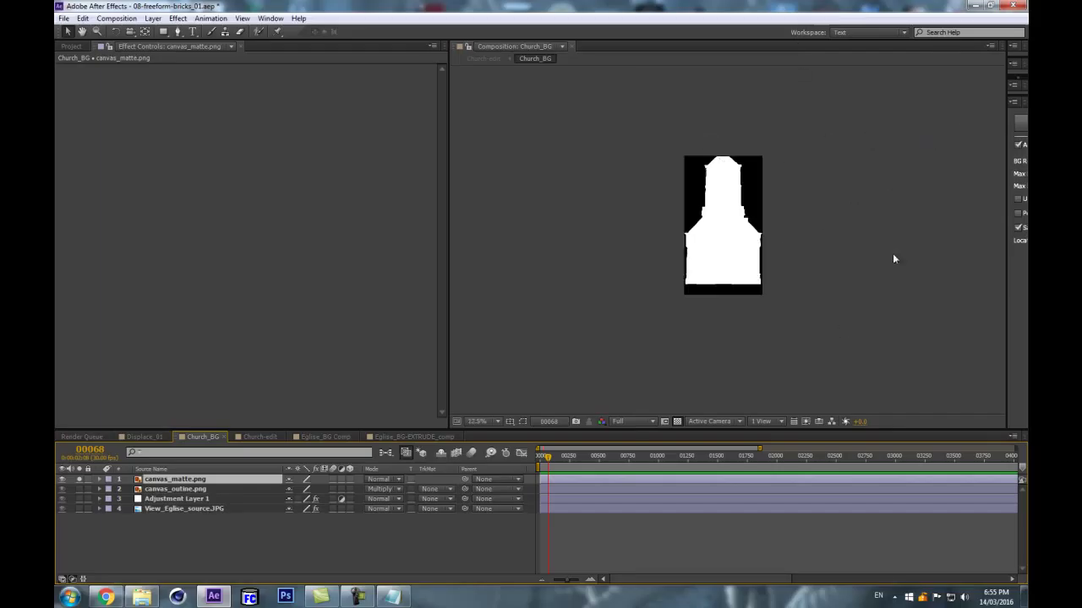
key(period)
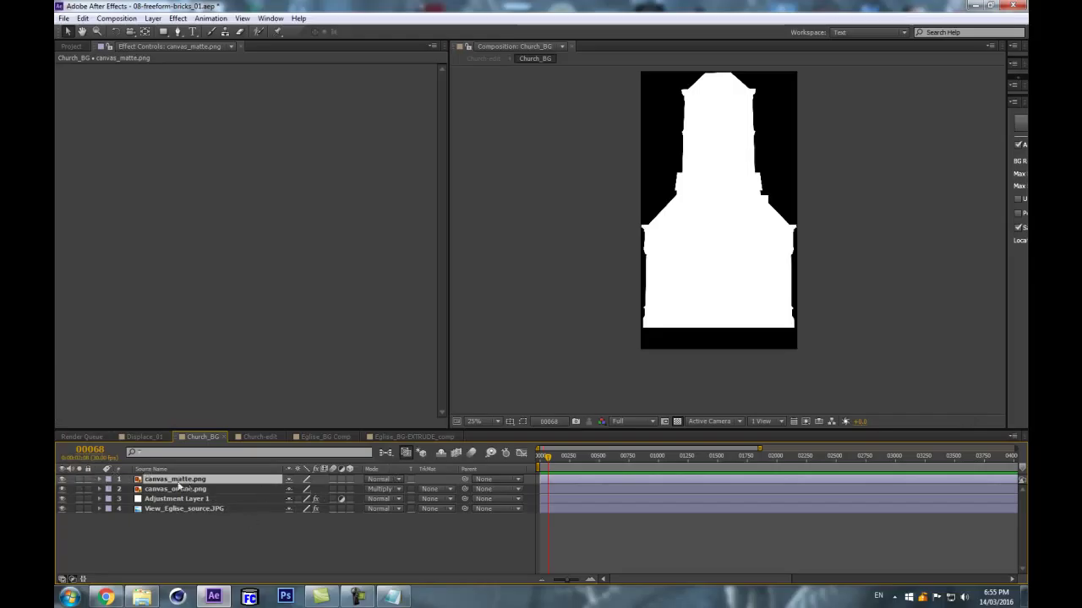
Set the blending mode of canvas_matte.png to Stencil Alpha and check the facade against the transparency grid.
click(382, 480)
click(415, 508)
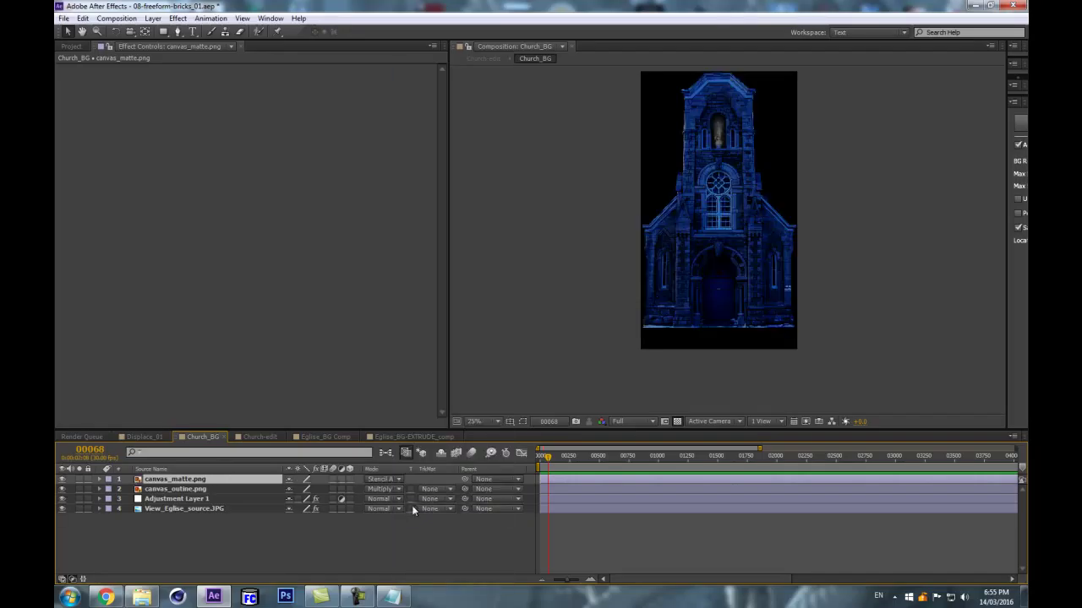
click(675, 427)
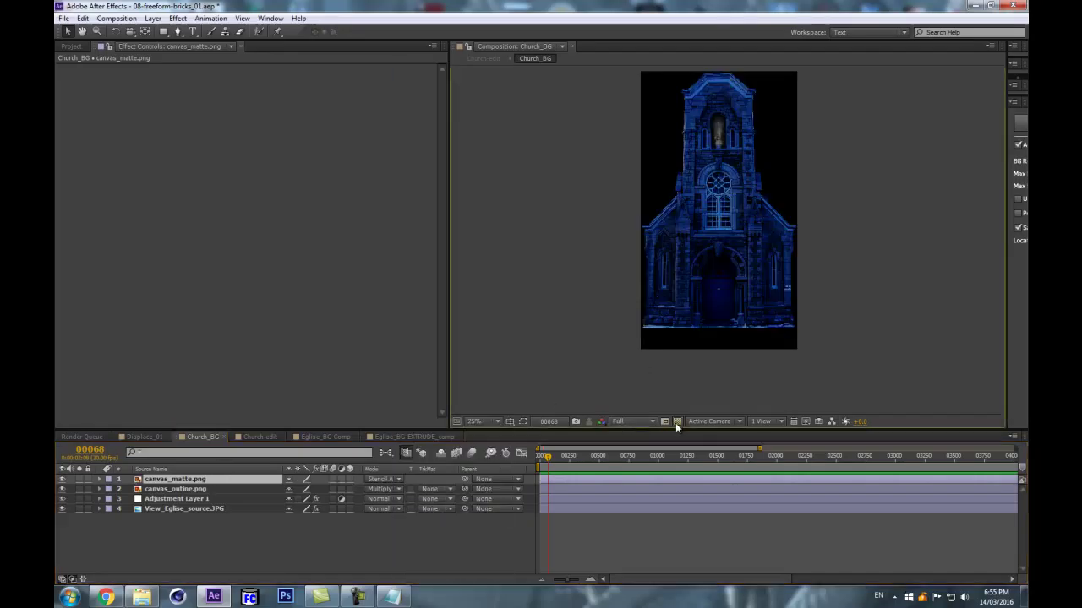
click(193, 533)
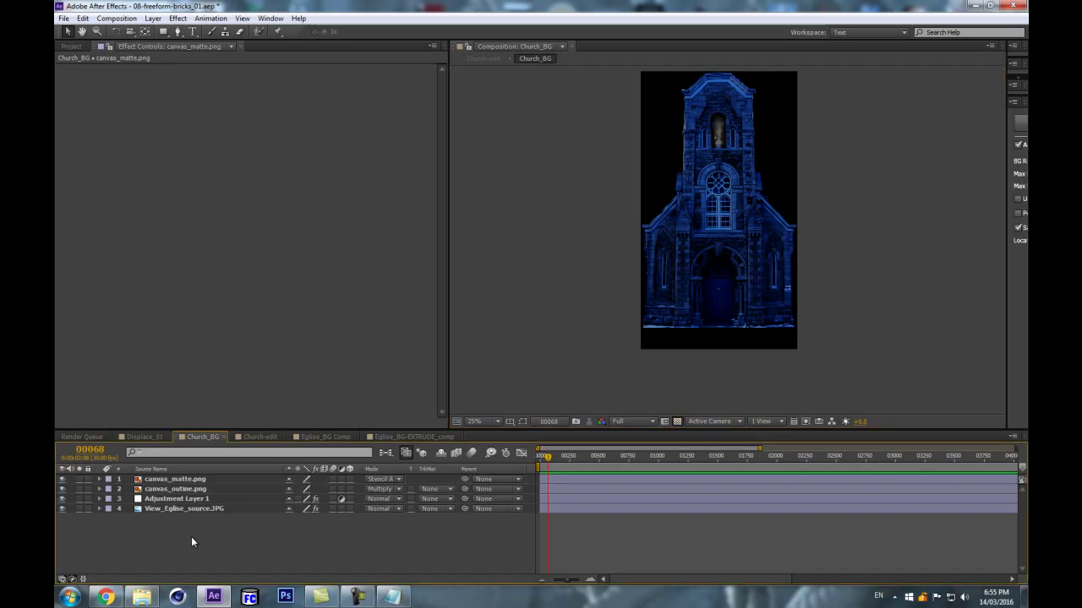
scroll(835, 203, up, 2)
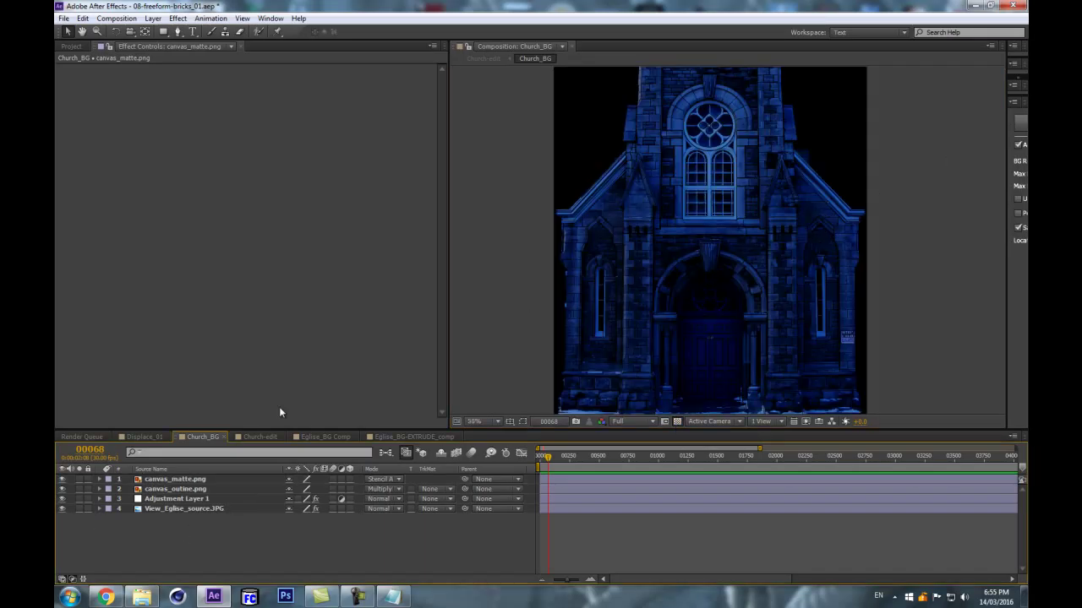
Hide the canvas_outine.png layer and set the blending mode of canvas_matte.png to Stencil Luma.
click(175, 489)
click(63, 489)
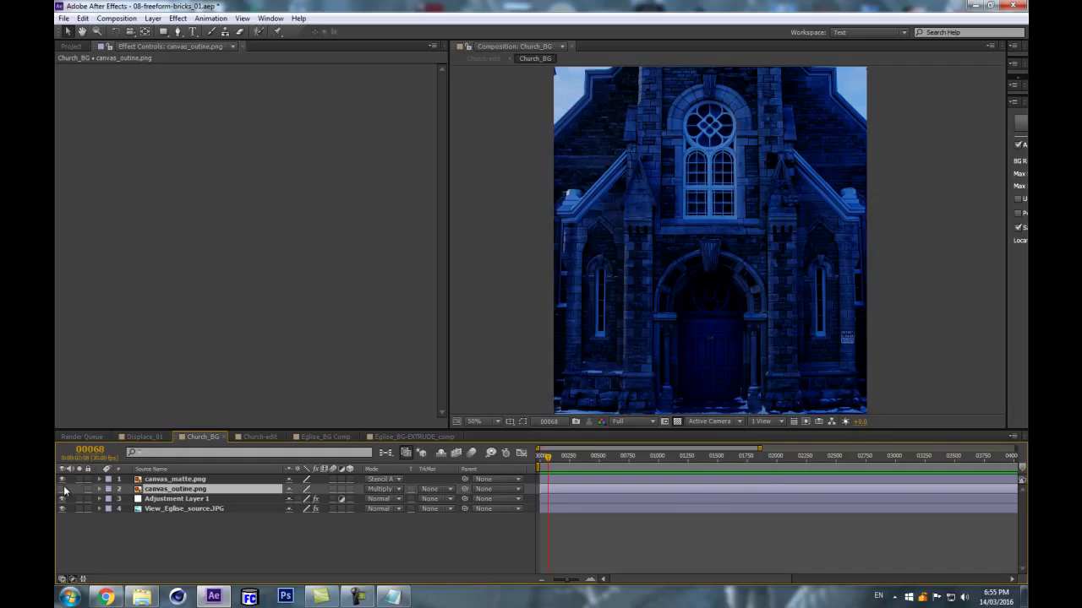
click(196, 480)
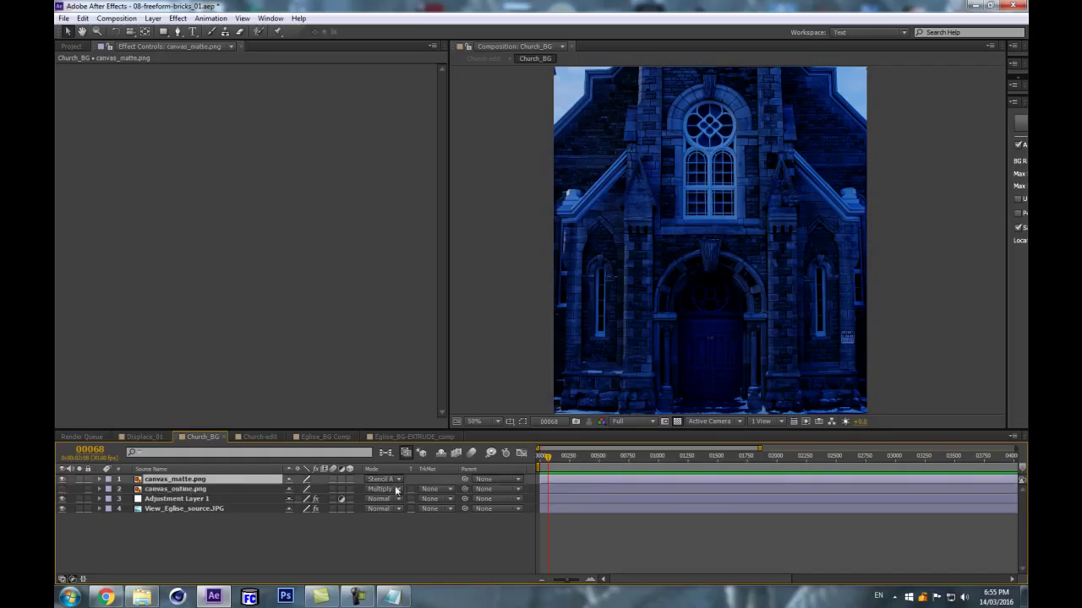
click(393, 479)
click(425, 527)
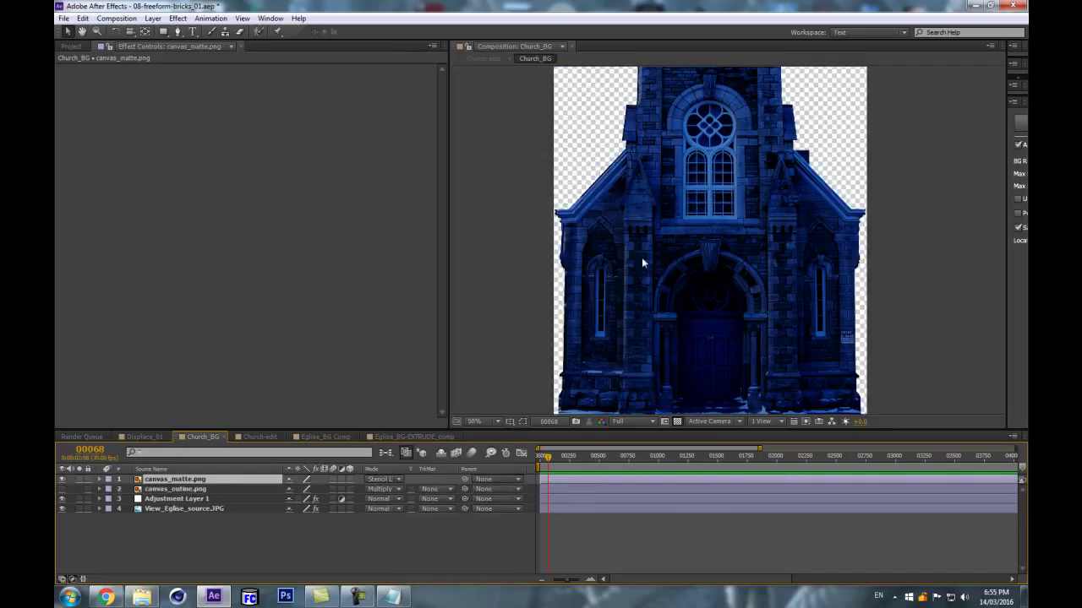
Inspect the cut-out church facade with the transparency grid off and on.
scroll(642, 263, down, 1)
key(space)
drag(580, 225, 529, 261)
key(v)
click(677, 420)
click(678, 420)
scroll(724, 254, up, 4)
scroll(746, 239, down, 2)
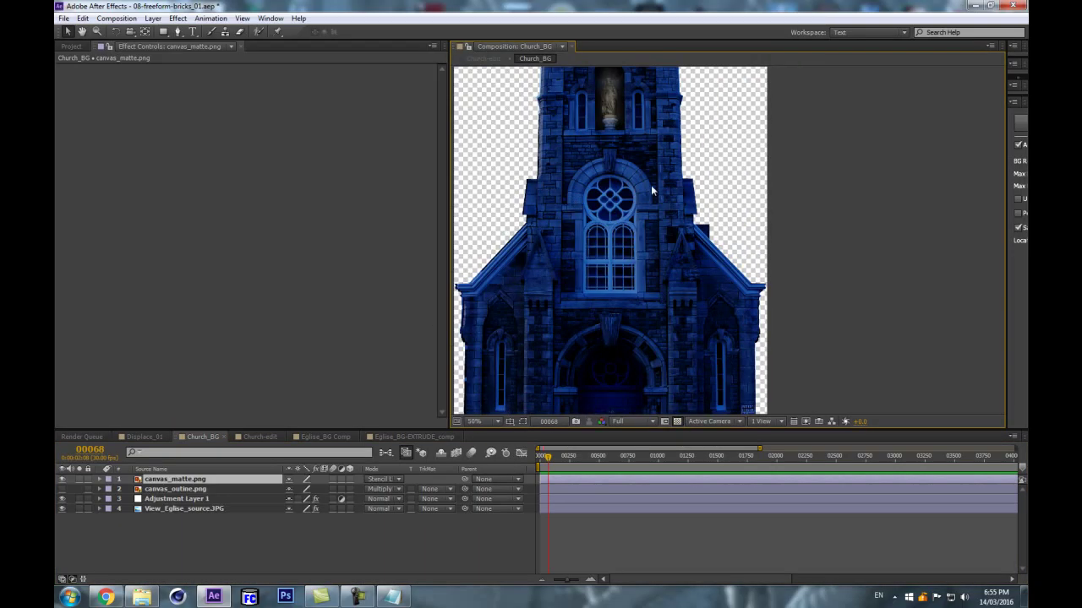
Open the Church-edit composition and review its size, frame rate and duration settings.
click(392, 458)
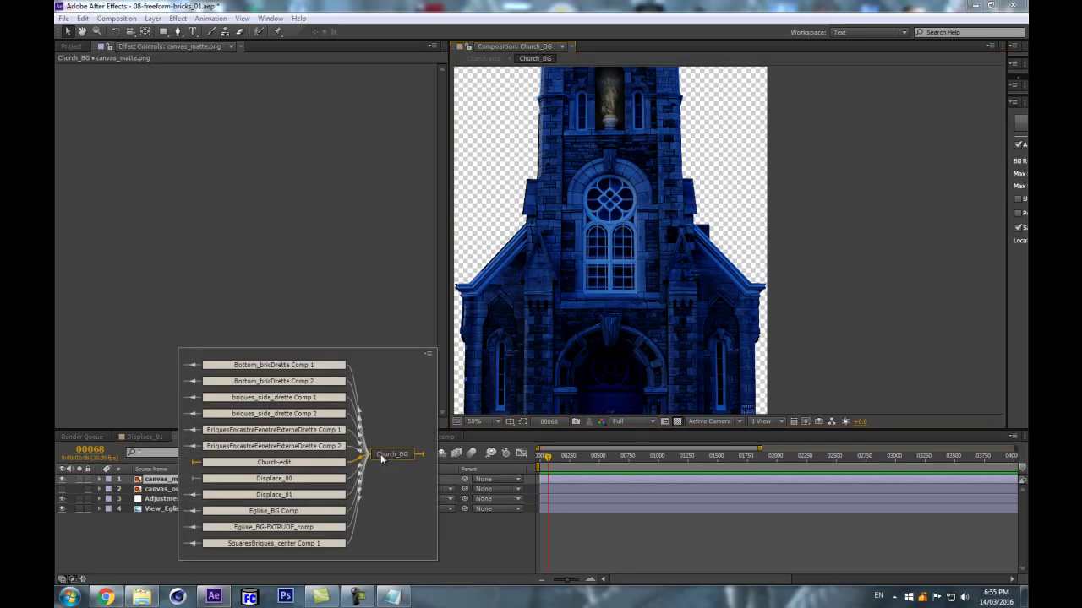
click(239, 580)
click(71, 46)
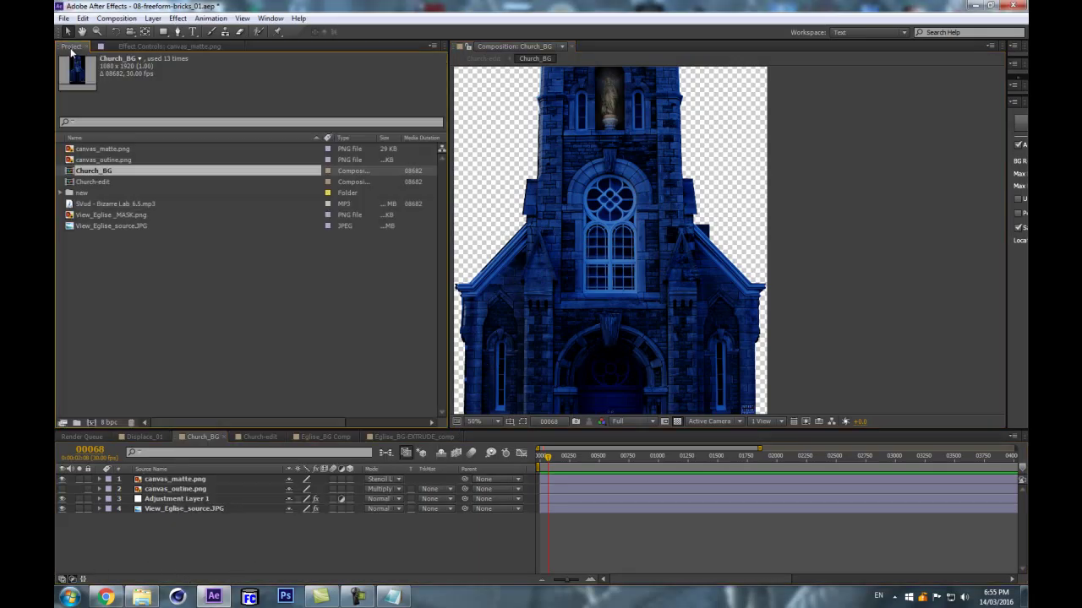
double_click(95, 182)
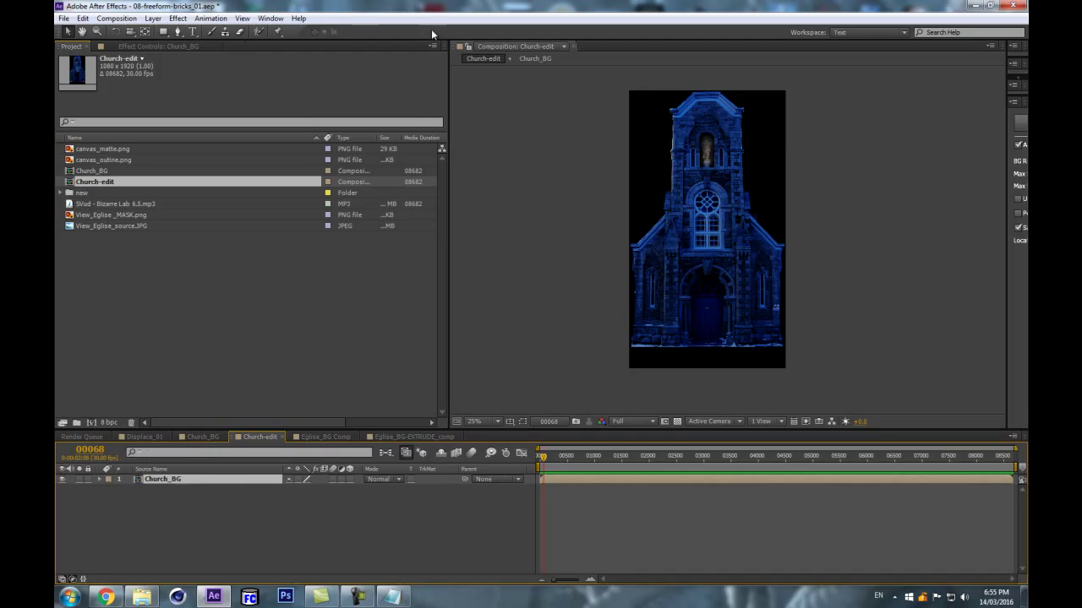
click(116, 18)
click(140, 47)
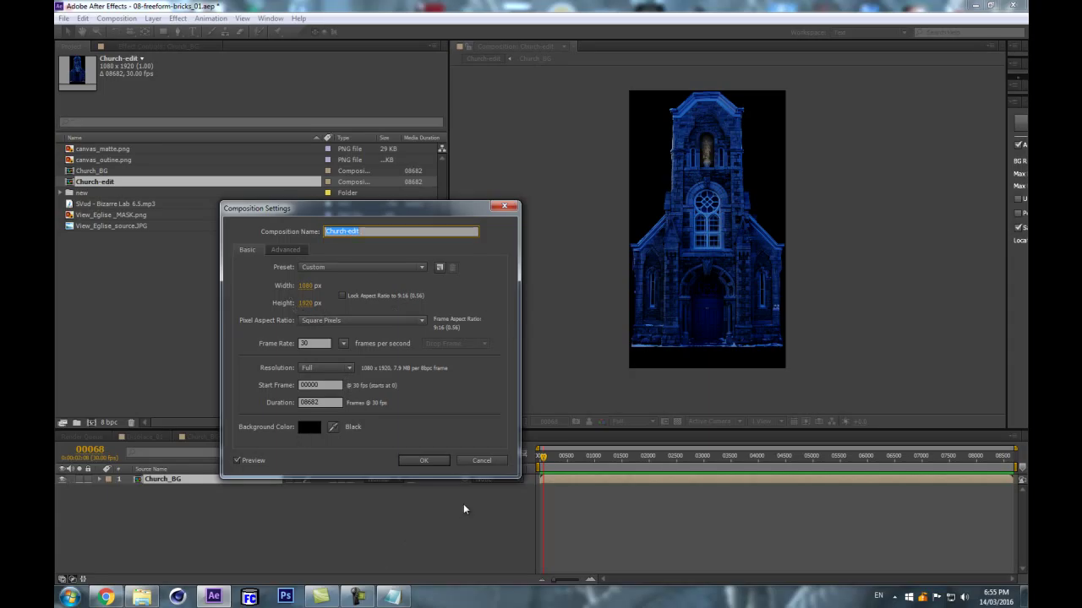
click(482, 460)
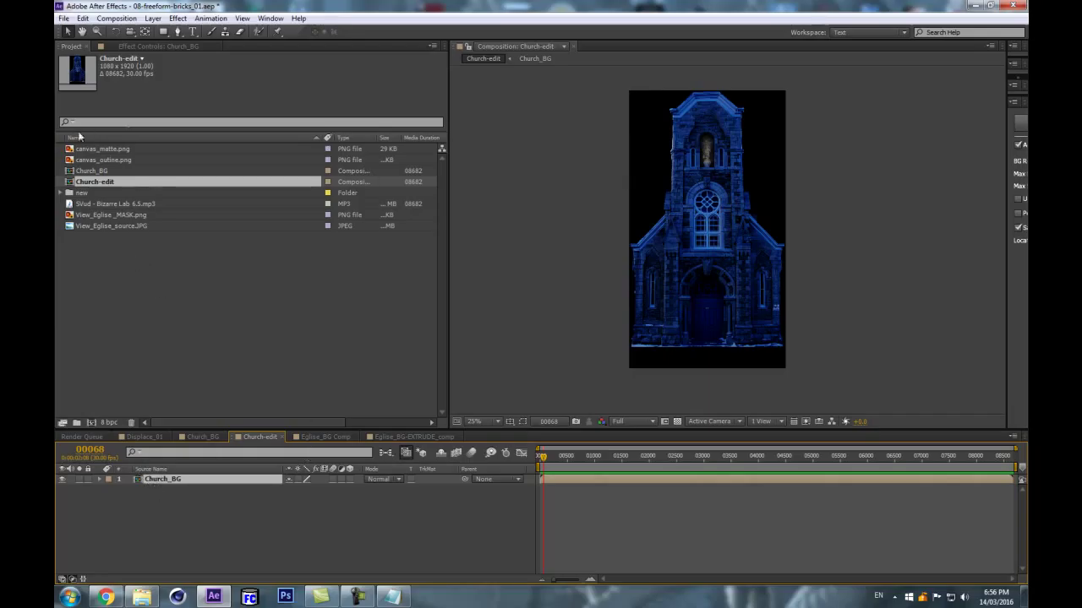
scroll(693, 319, up, 2)
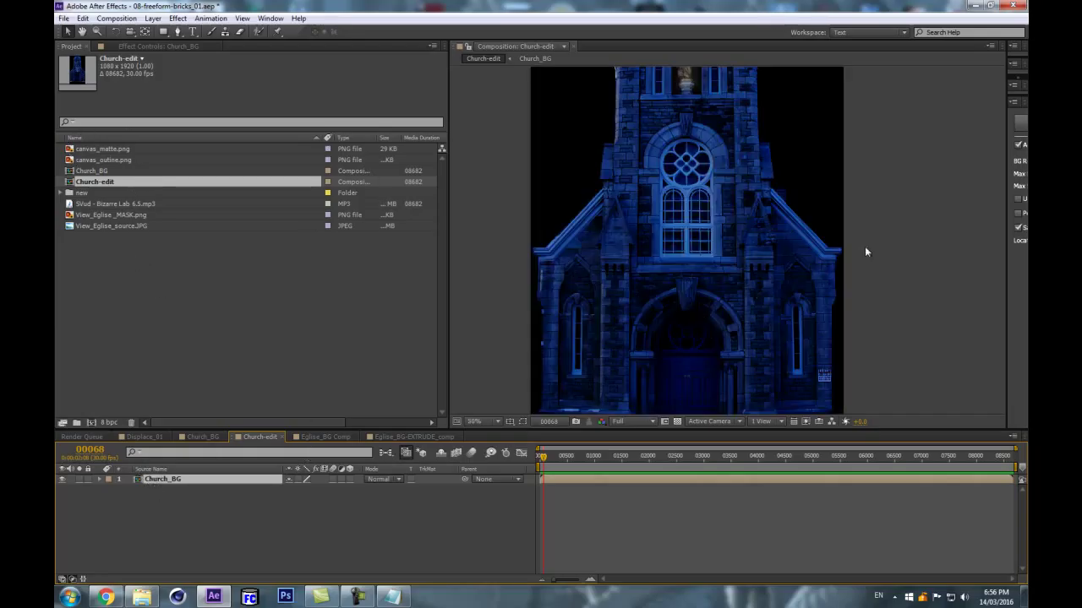
scroll(704, 269, down, 2)
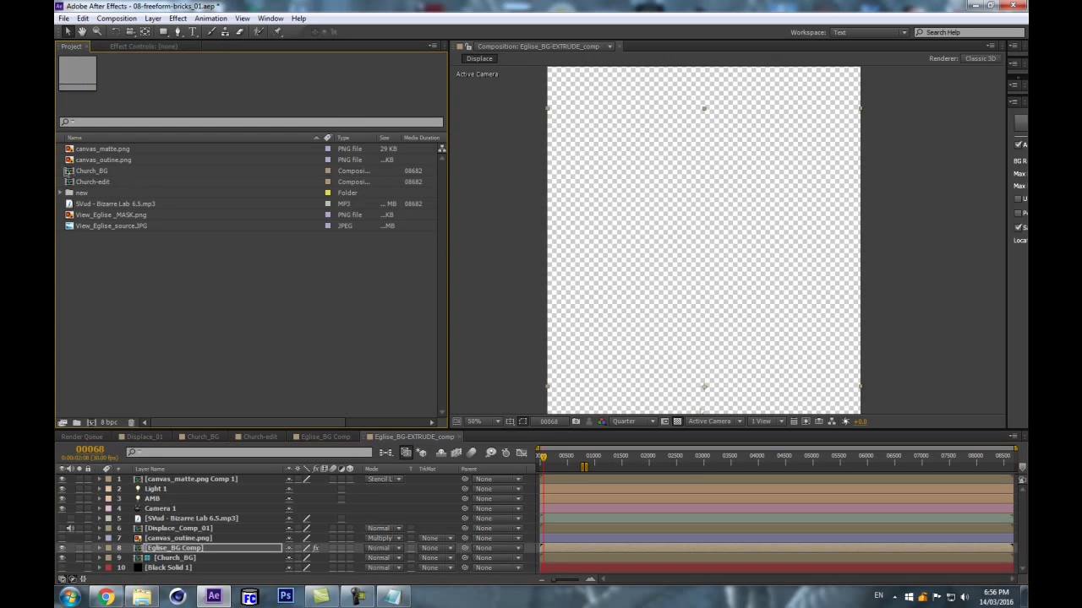
Create a new composition from Church_BG and rename it Displace.
click(99, 172)
drag(99, 172, 93, 420)
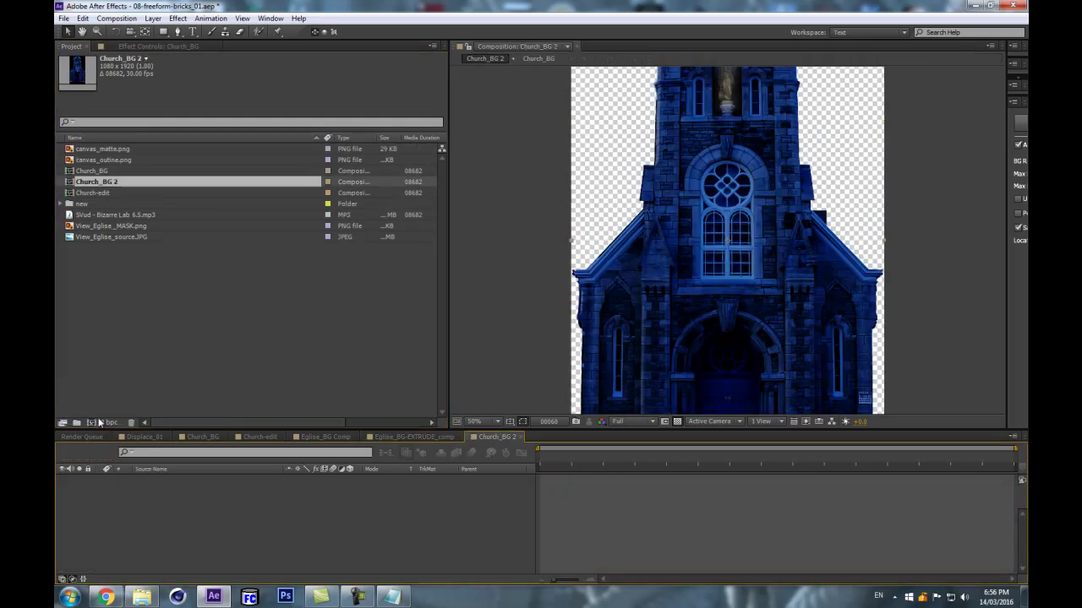
scroll(669, 336, down, 2)
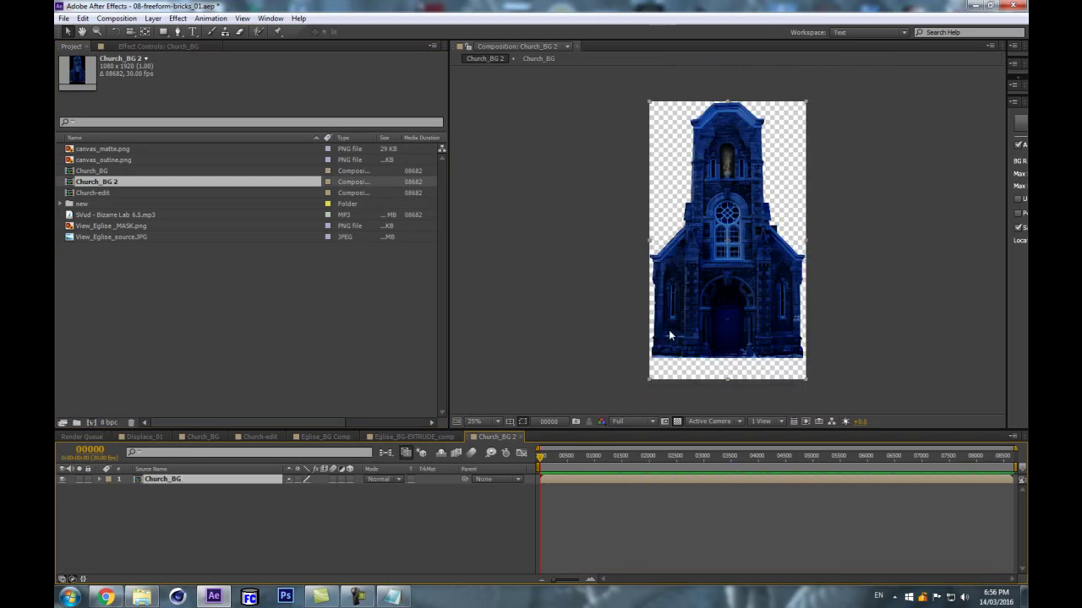
key(Return)
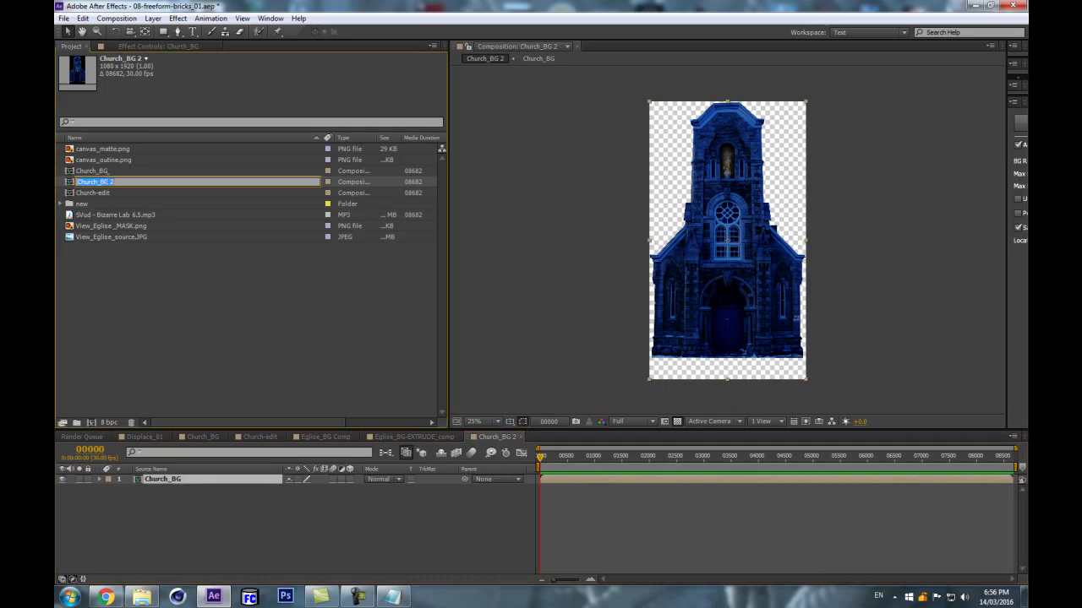
text(Displace)
key(Return)
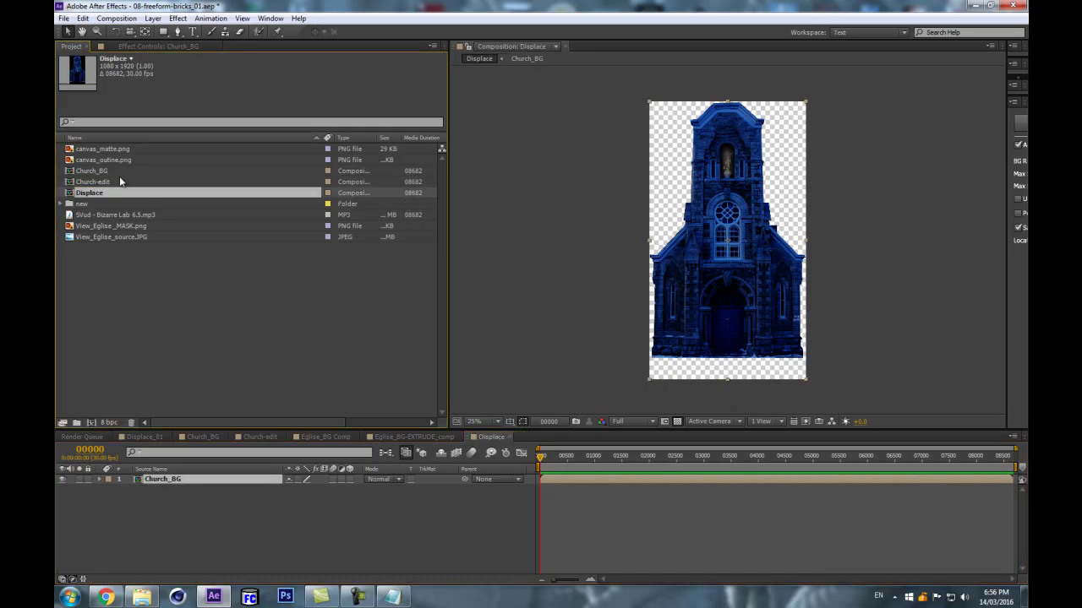
Make the Church_BG layer in the Displace composition a guide layer.
key(period)
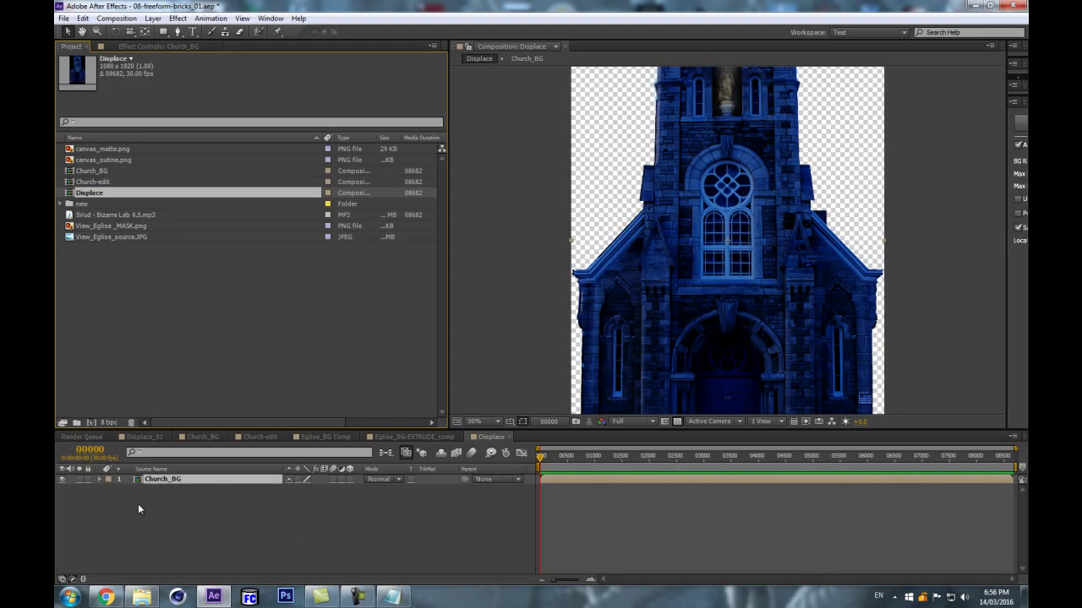
right_click(238, 485)
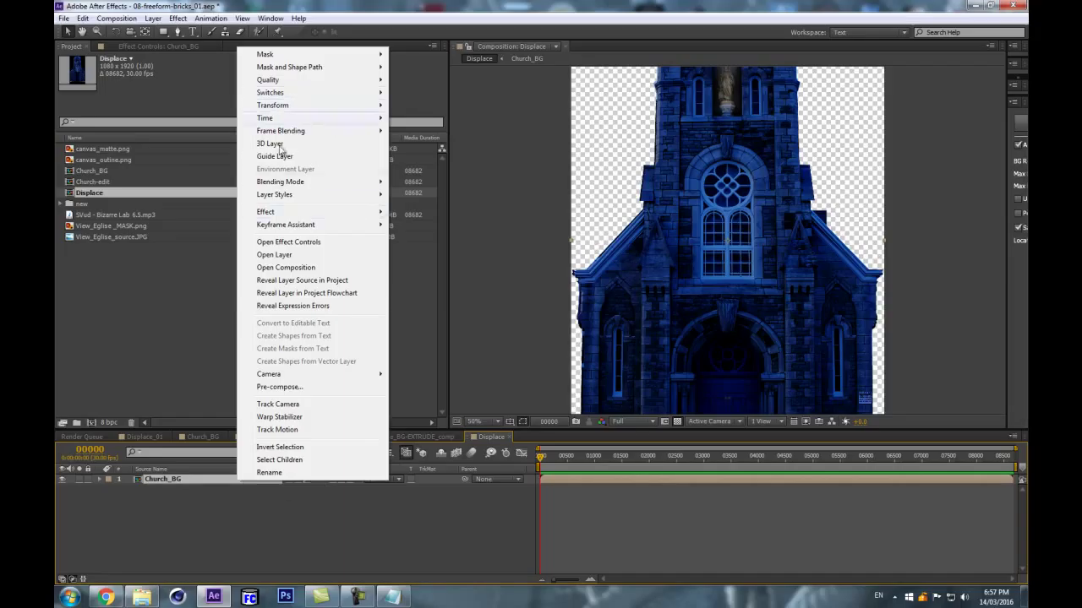
click(309, 159)
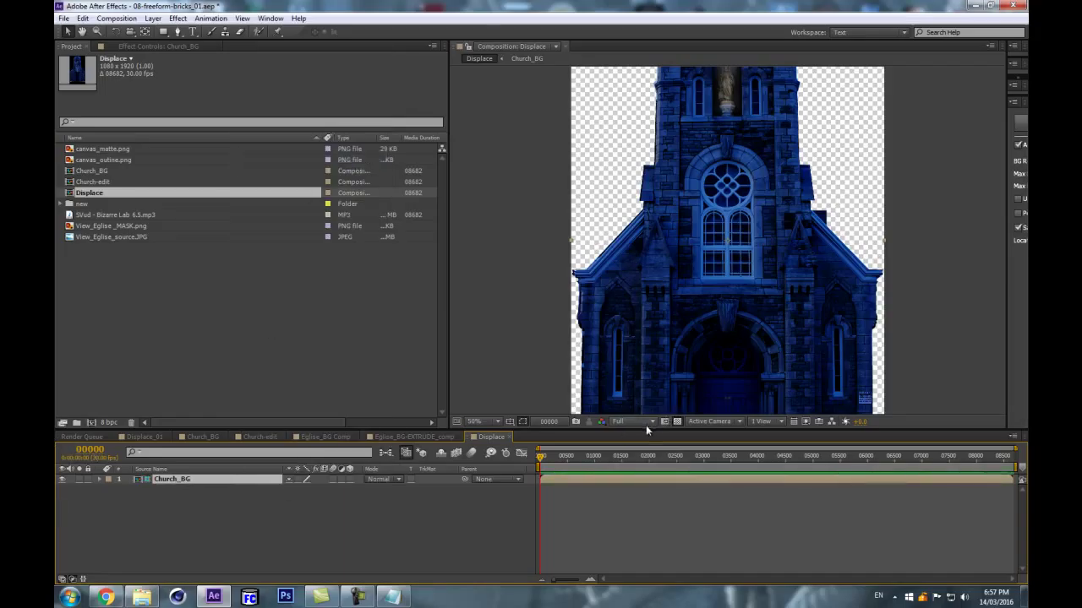
Enlarge the composition viewer, start a new solid and set its color to mid gray with R, G and B at 128.
drag(649, 430, 686, 486)
key(ctrl+y)
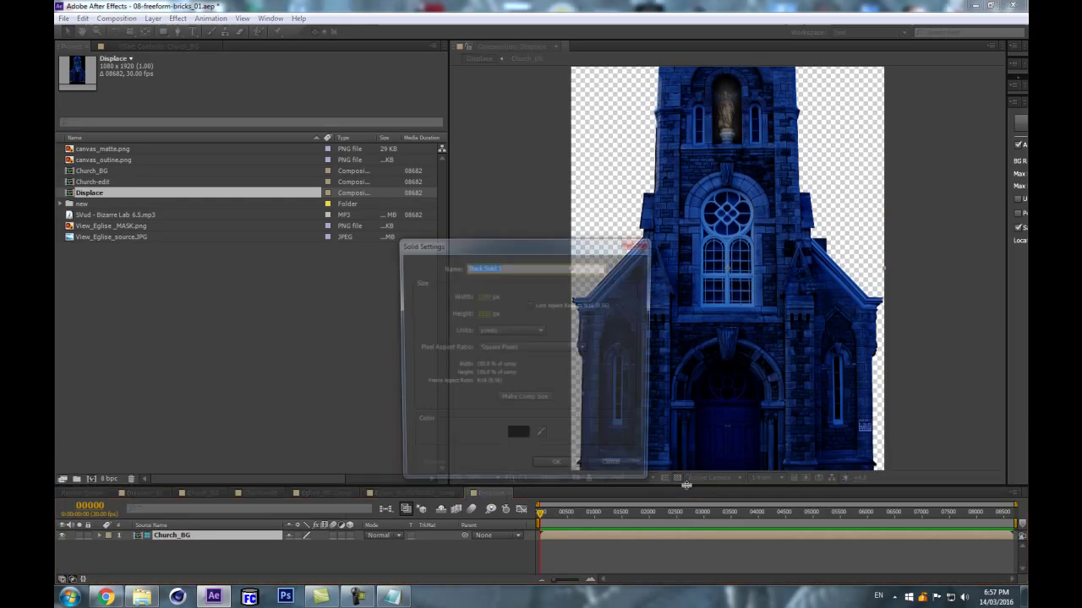
click(511, 441)
drag(574, 451, 416, 441)
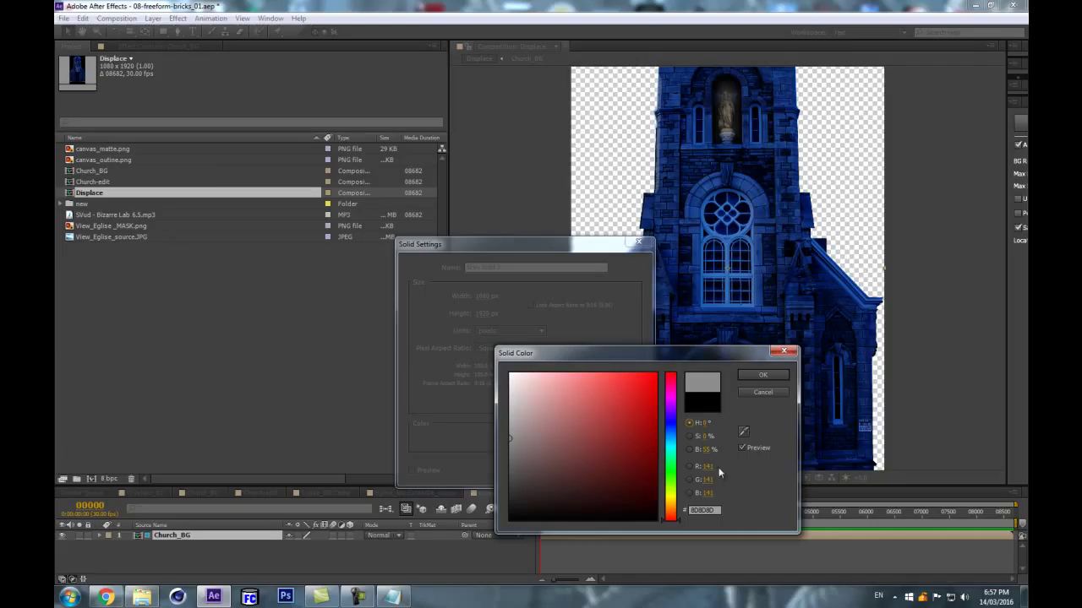
click(709, 467)
text(128)
key(Tab)
text(128)
key(Tab)
text(128)
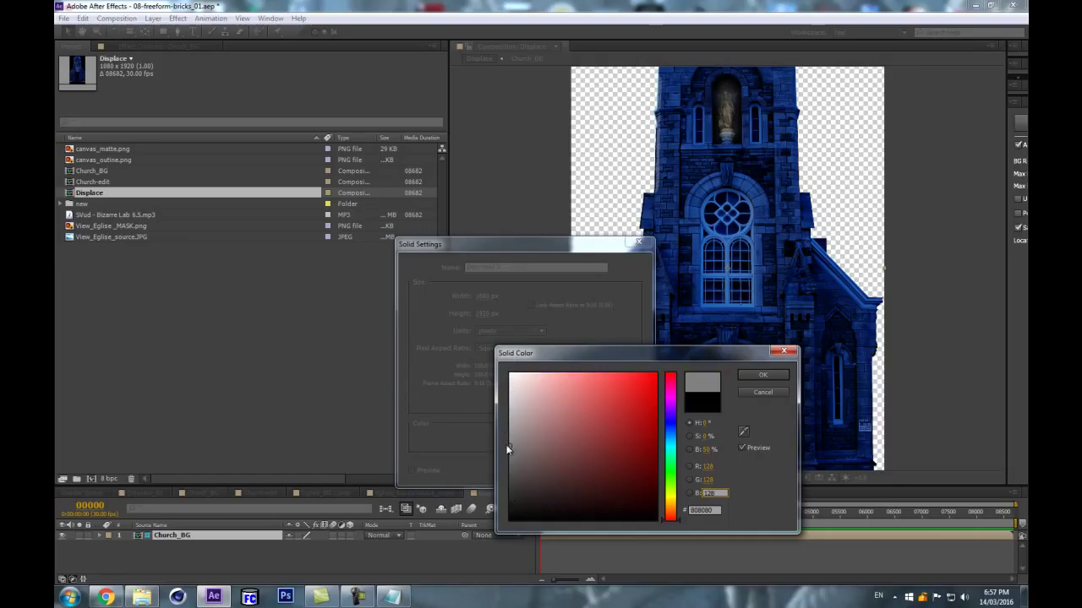
click(786, 374)
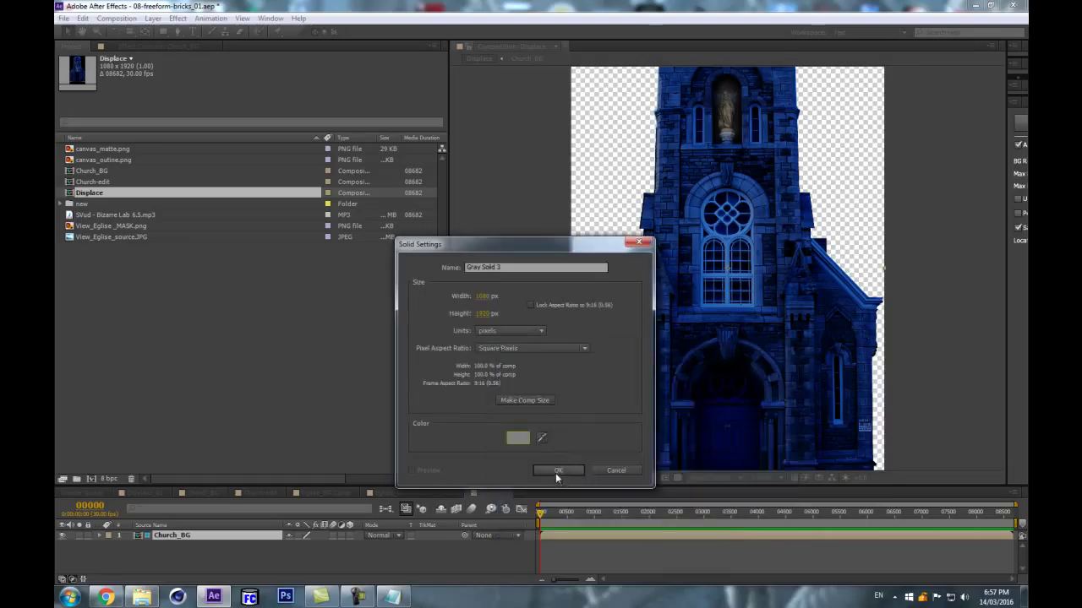
Recheck the solid's gray color and create the solid at 1080 × 1920 px.
click(508, 442)
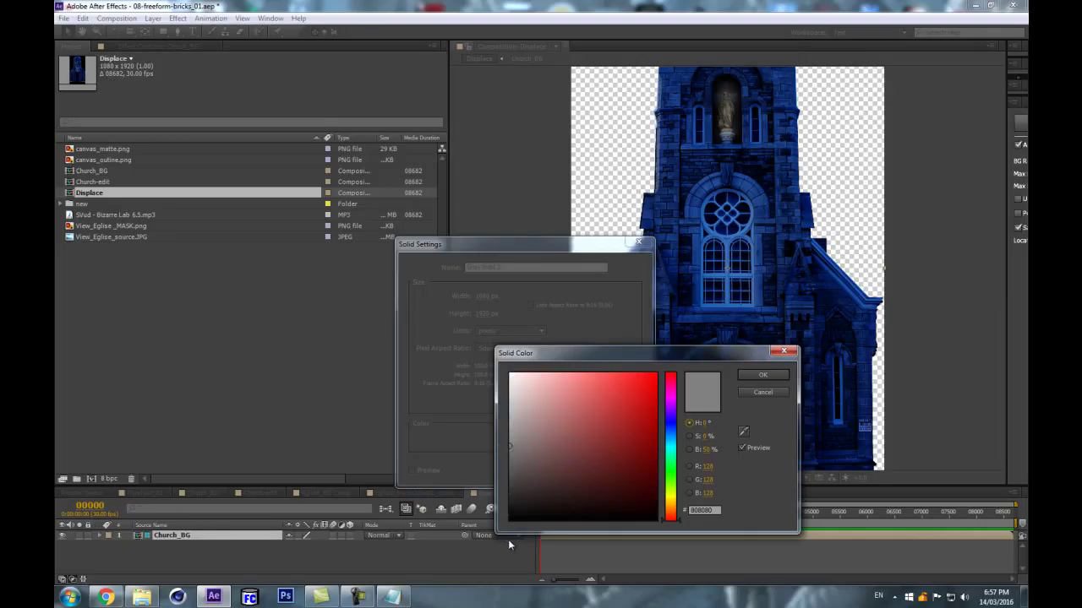
click(764, 377)
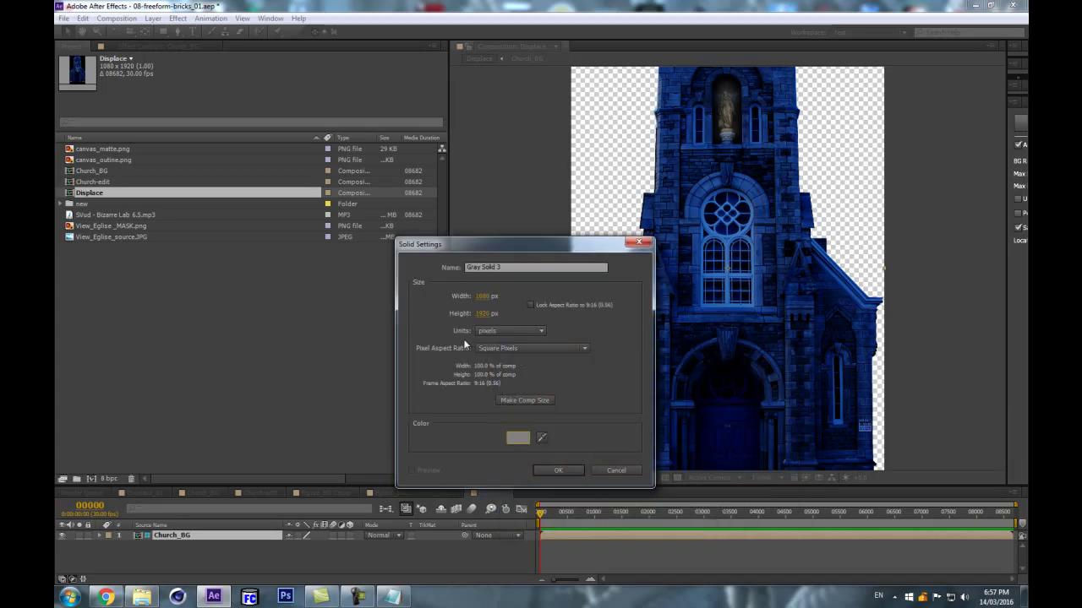
click(554, 471)
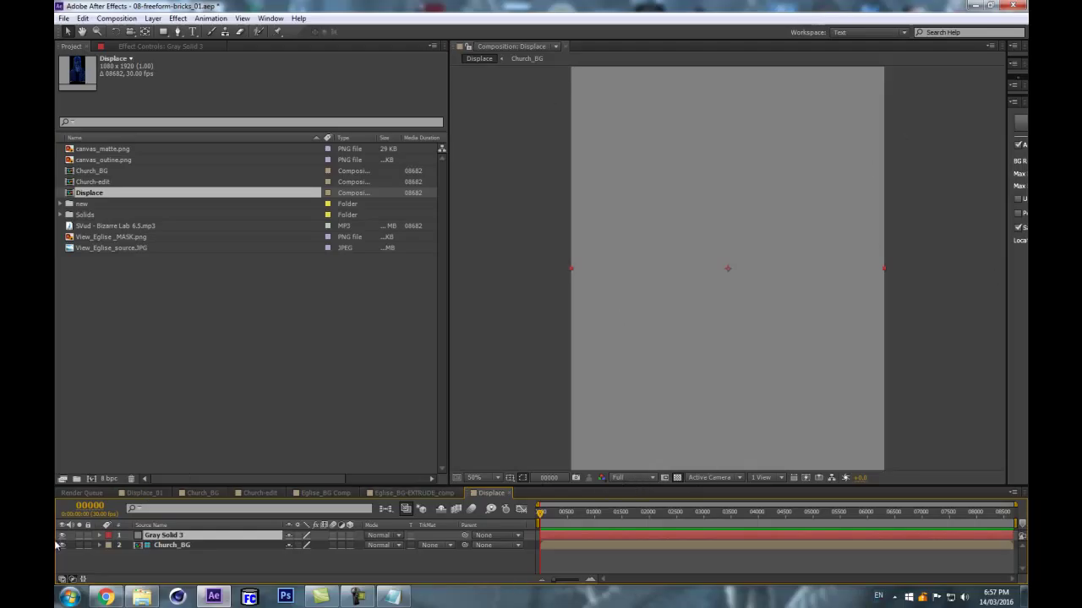
Hide the gray solid to expose the church and choose the Pen tool for tracing the facade's stonework.
scroll(720, 287, down, 2)
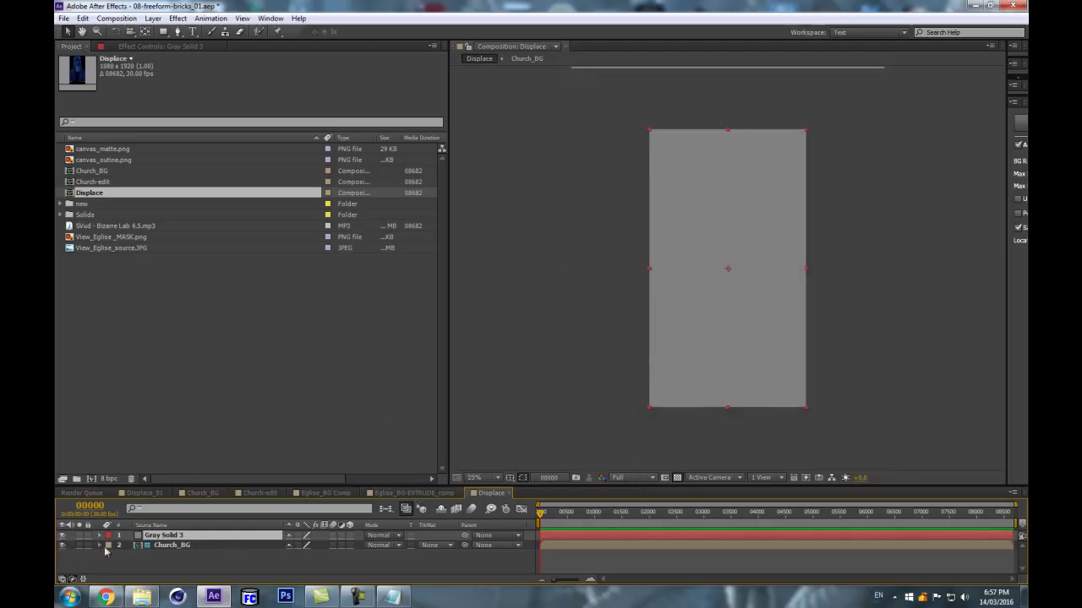
click(60, 535)
scroll(579, 353, up, 2)
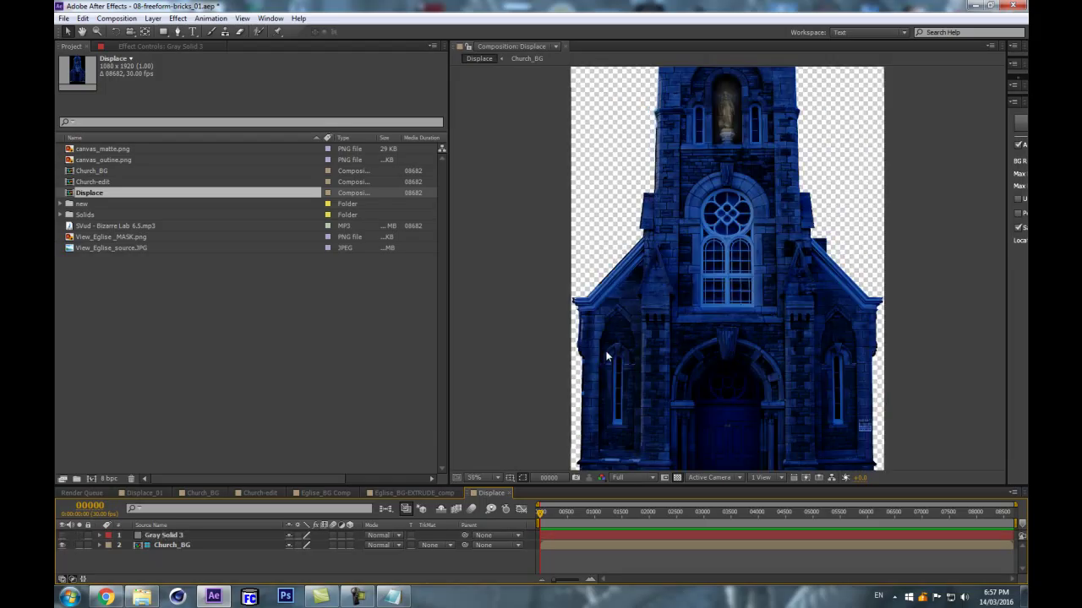
scroll(560, 197, up, 4)
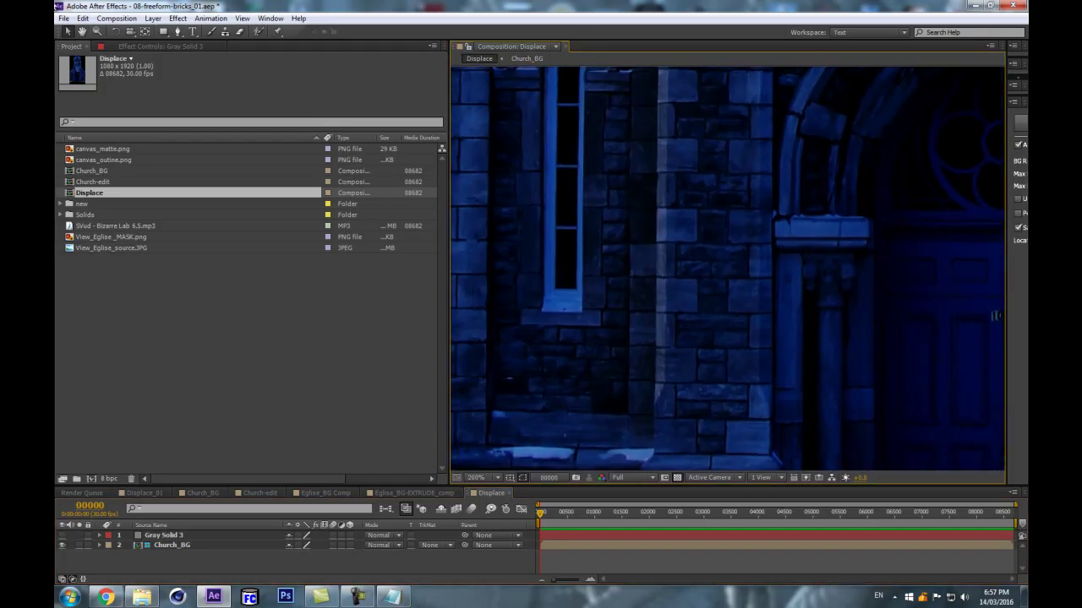
click(180, 33)
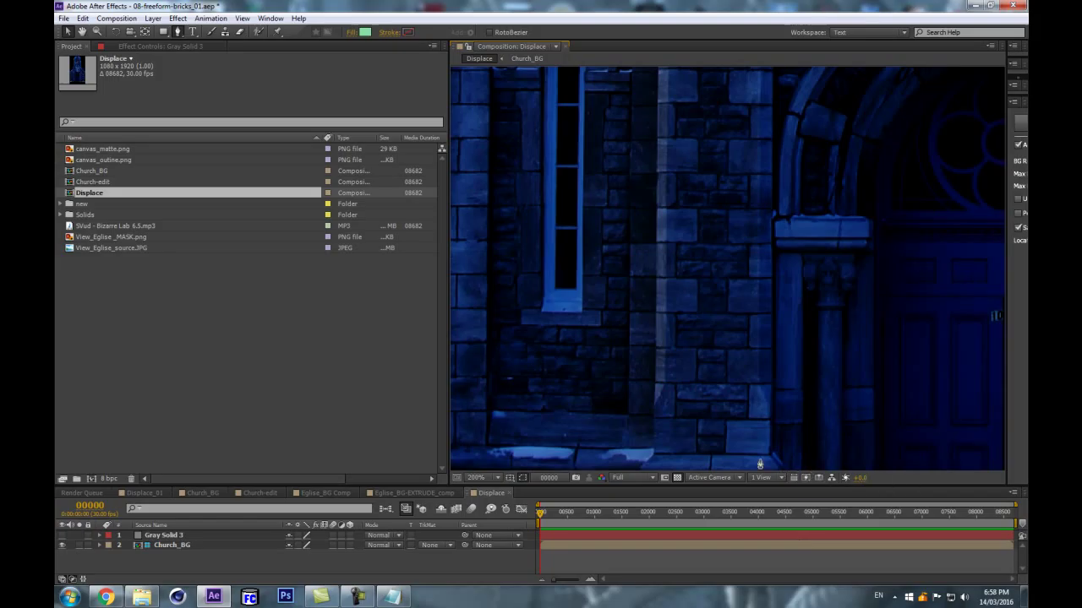
scroll(591, 330, up, 2)
scroll(582, 297, down, 2)
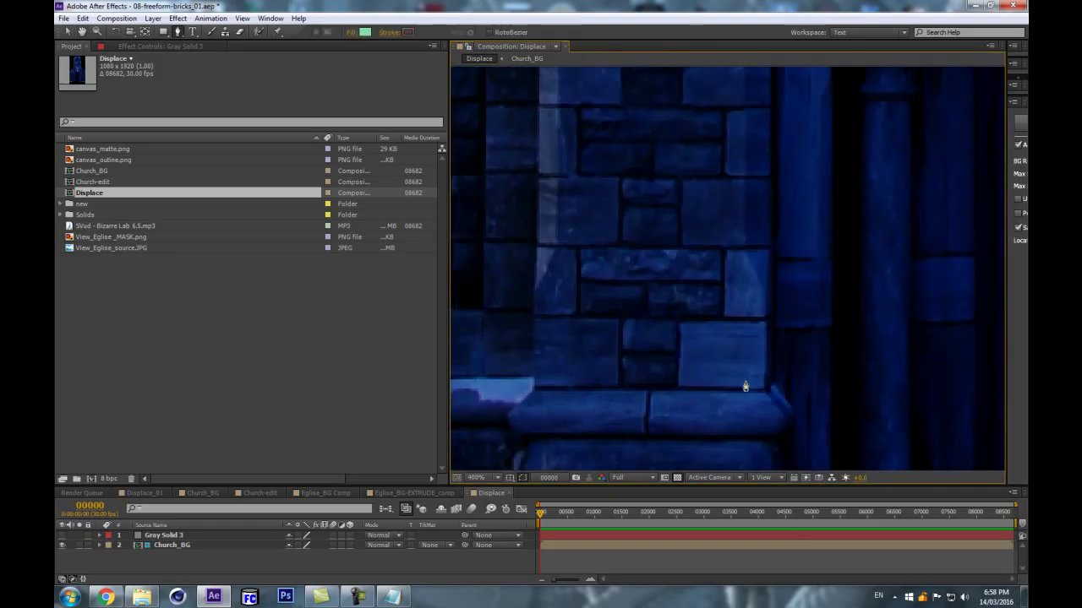
scroll(671, 366, down, 2)
scroll(688, 355, down, 2)
drag(765, 191, 707, 331)
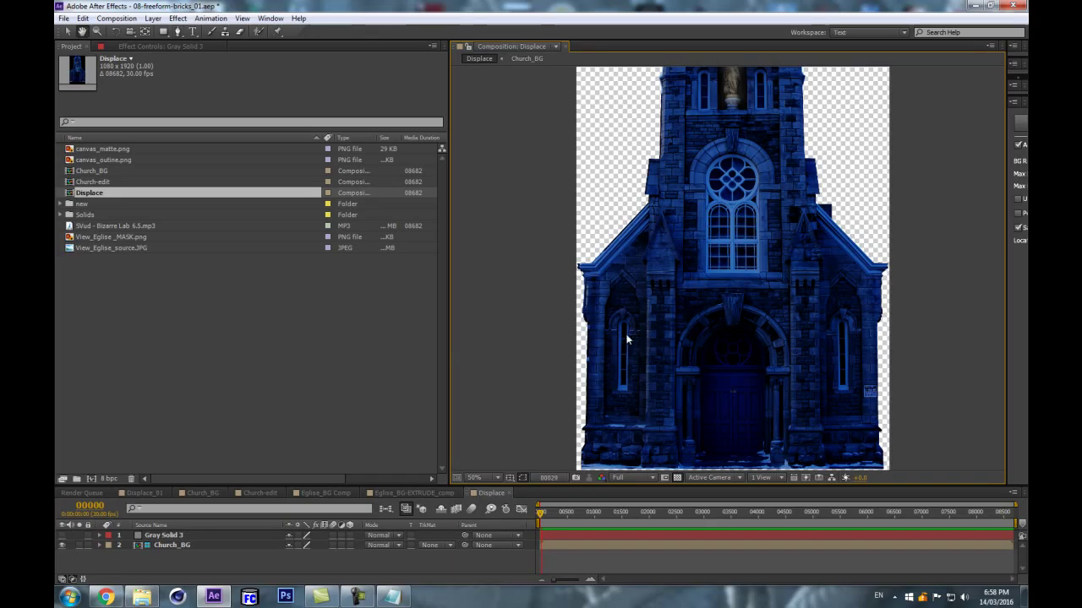
Start a mask on the gray solid below the left pillar's three small openings, tracing around the first corner stone on its left edge.
click(167, 545)
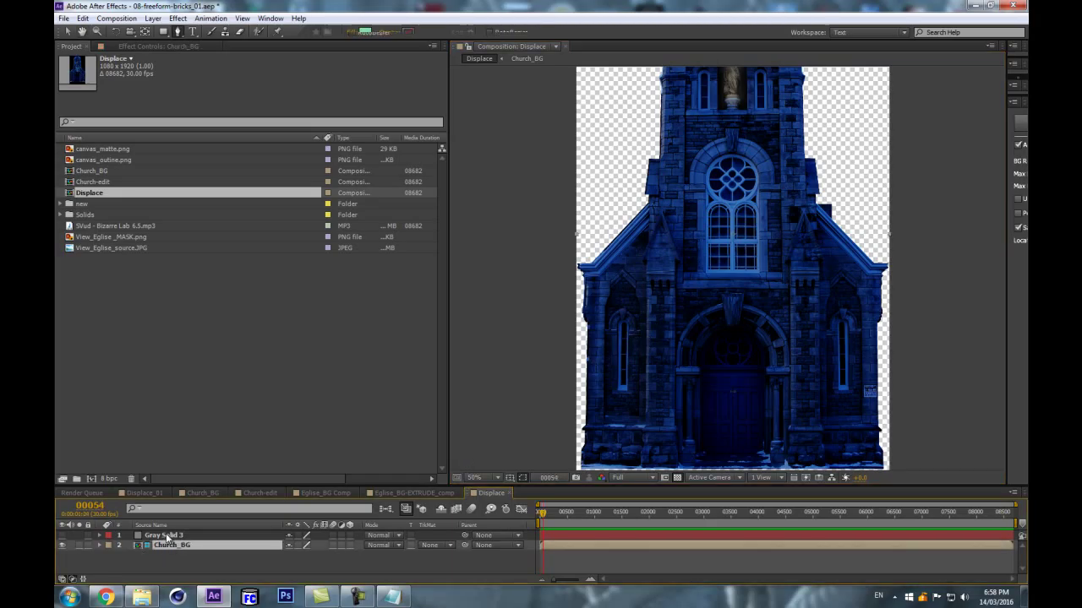
click(167, 536)
scroll(683, 282, up, 1)
scroll(647, 258, up, 1)
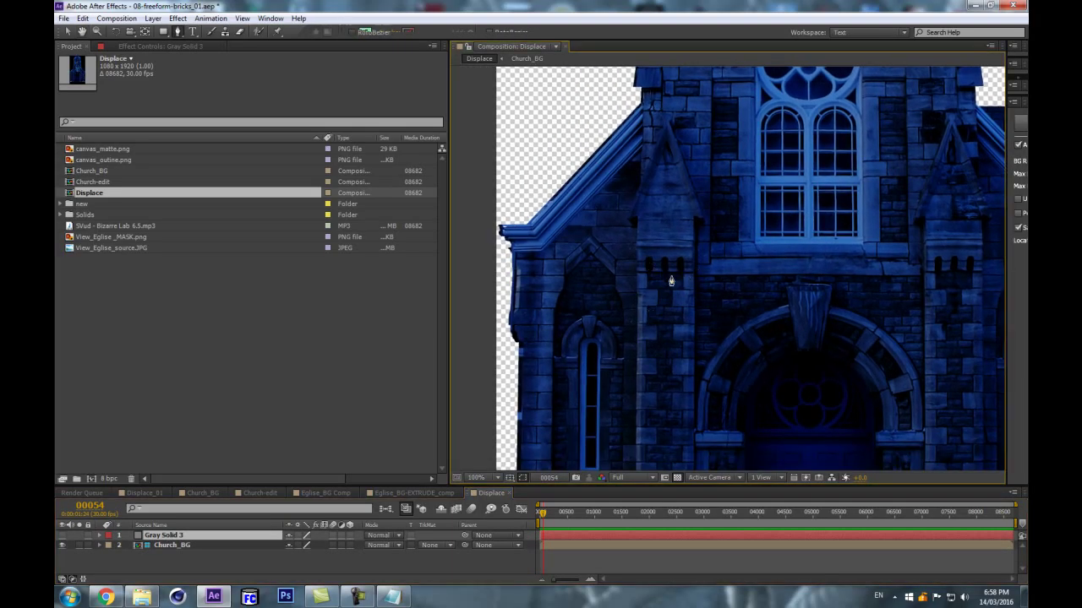
key(period)
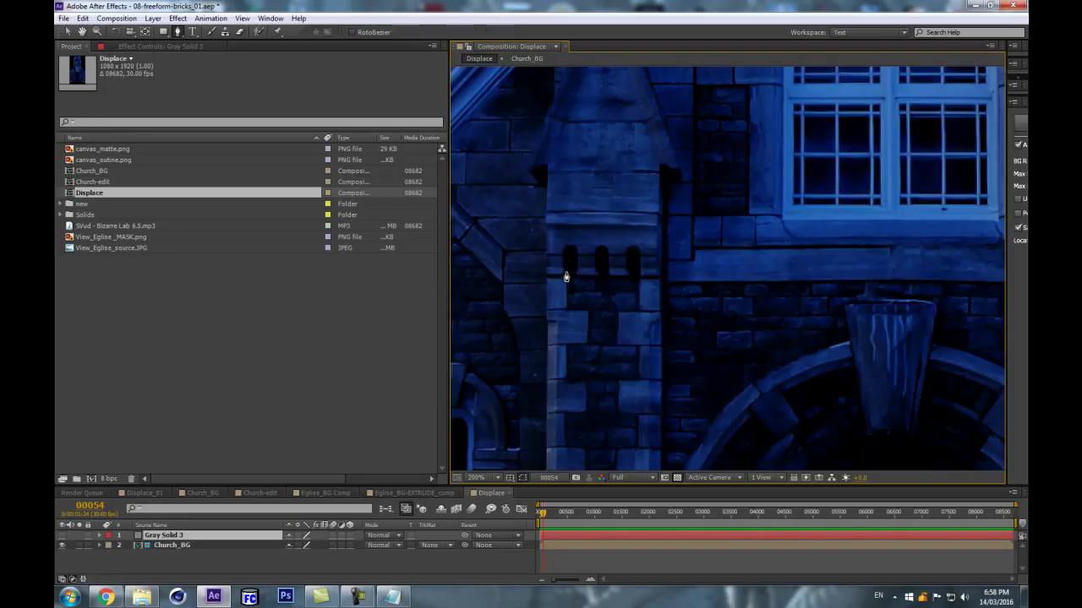
click(565, 277)
click(567, 310)
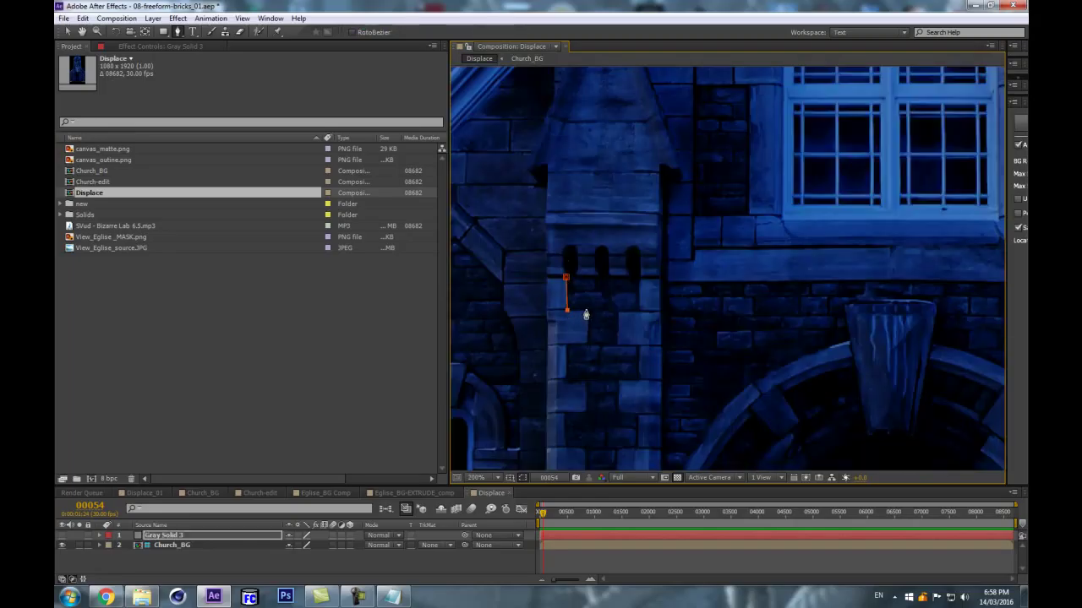
click(586, 311)
click(587, 346)
click(564, 346)
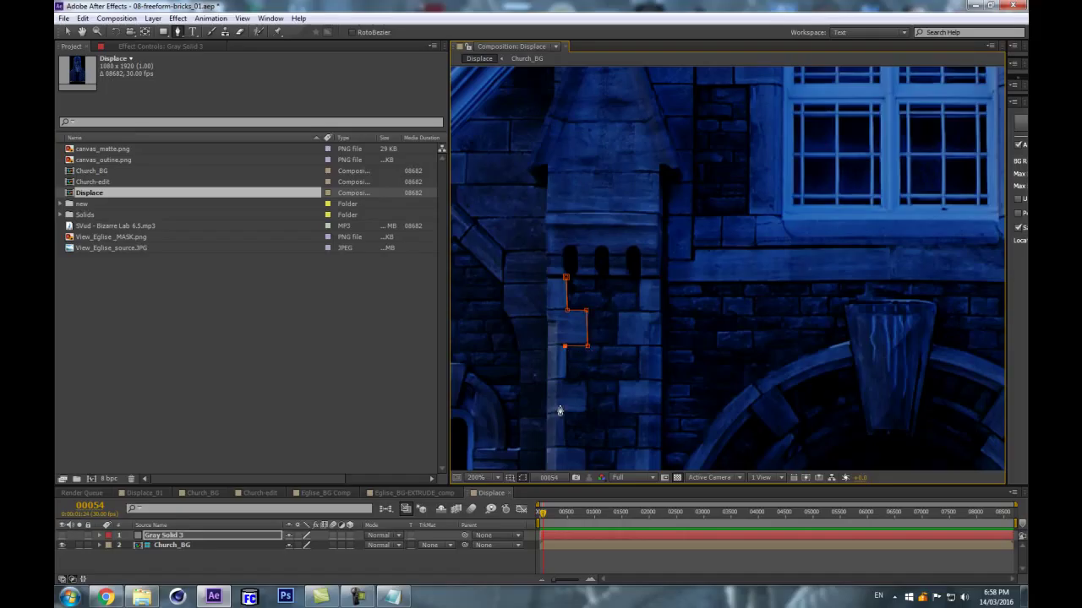
Continue the mask's left edge down the pillar around the second and third corner stones to the start of the fourth.
click(565, 385)
click(585, 413)
click(565, 413)
drag(544, 427, 529, 312)
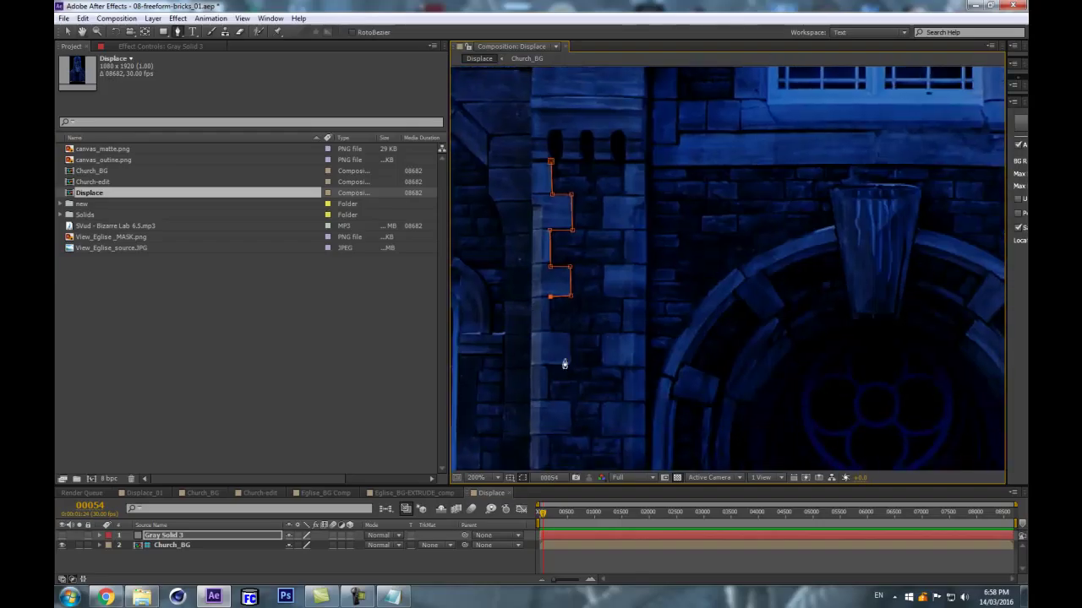
click(551, 332)
click(571, 334)
click(570, 366)
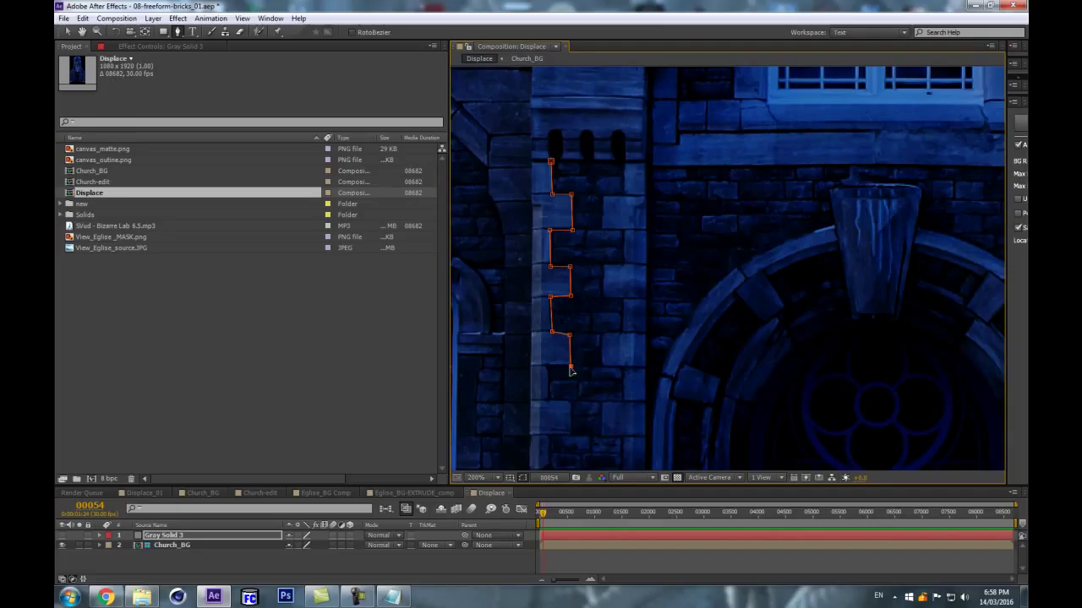
click(547, 366)
click(547, 400)
click(571, 404)
Trace the mask's left edge around the fourth and fifth corner stones, nudging points to level the joints.
scroll(554, 415, up, 2)
drag(562, 384, 498, 402)
key(Up)
key(Up)
key(Up)
key(Up)
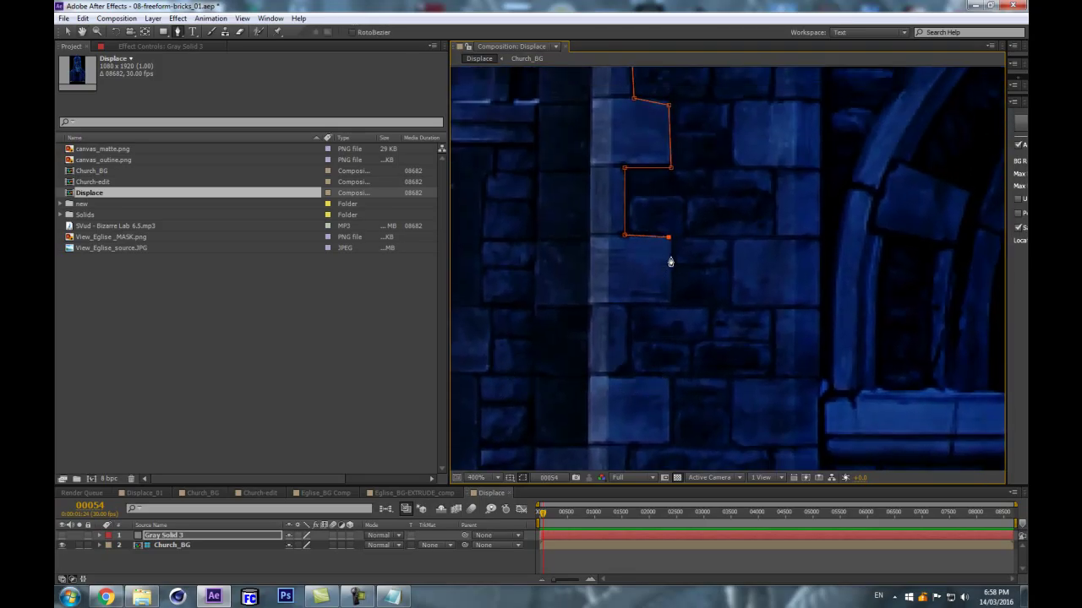
click(673, 308)
click(630, 302)
key(Down)
key(Down)
click(629, 377)
click(672, 379)
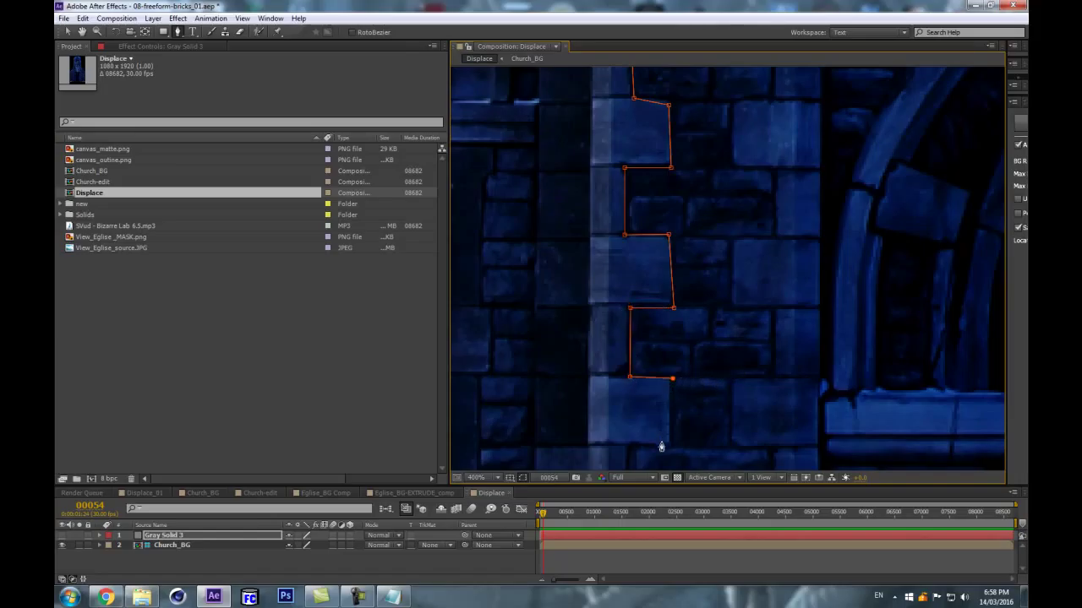
click(671, 446)
Extend the mask's left edge around the sixth corner stone down the pillar.
drag(609, 421, 566, 192)
click(587, 219)
click(589, 285)
click(629, 285)
click(628, 358)
click(581, 358)
drag(538, 251, 447, 71)
Trace the lowest left corner stones down to the pillar's base ledge and run the mask across the bottom of the brick panel.
click(534, 249)
click(492, 248)
click(494, 317)
click(535, 321)
click(534, 387)
click(592, 389)
Turn the mask upward along the panel's right edge, stepping around the two lowest right-hand corner stones.
click(593, 322)
click(638, 322)
click(639, 248)
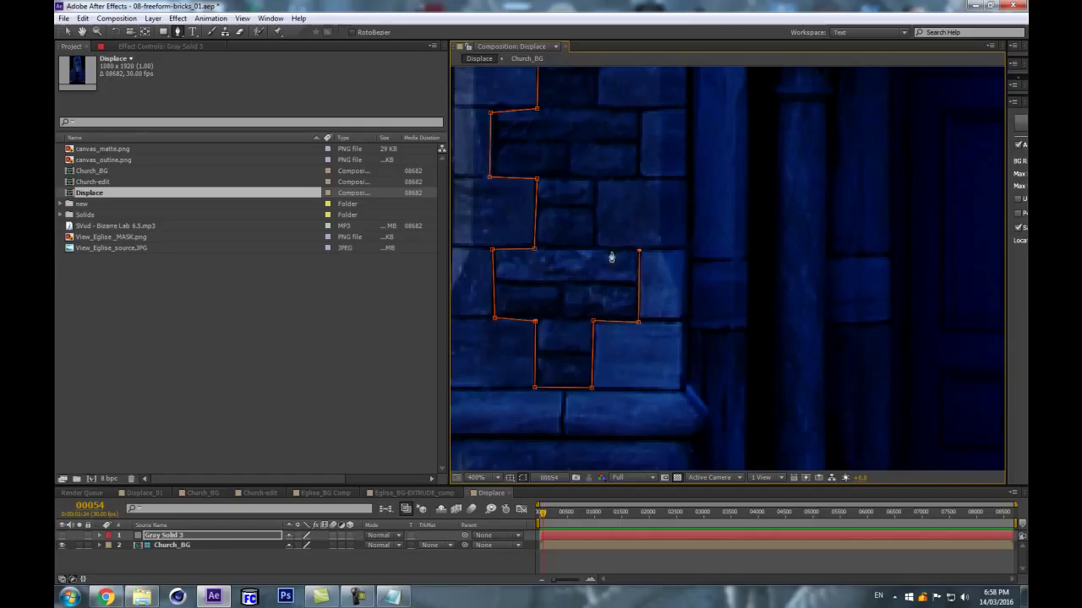
click(592, 249)
scroll(604, 303, up, 2)
drag(604, 302, 598, 329)
click(583, 299)
click(626, 300)
click(626, 231)
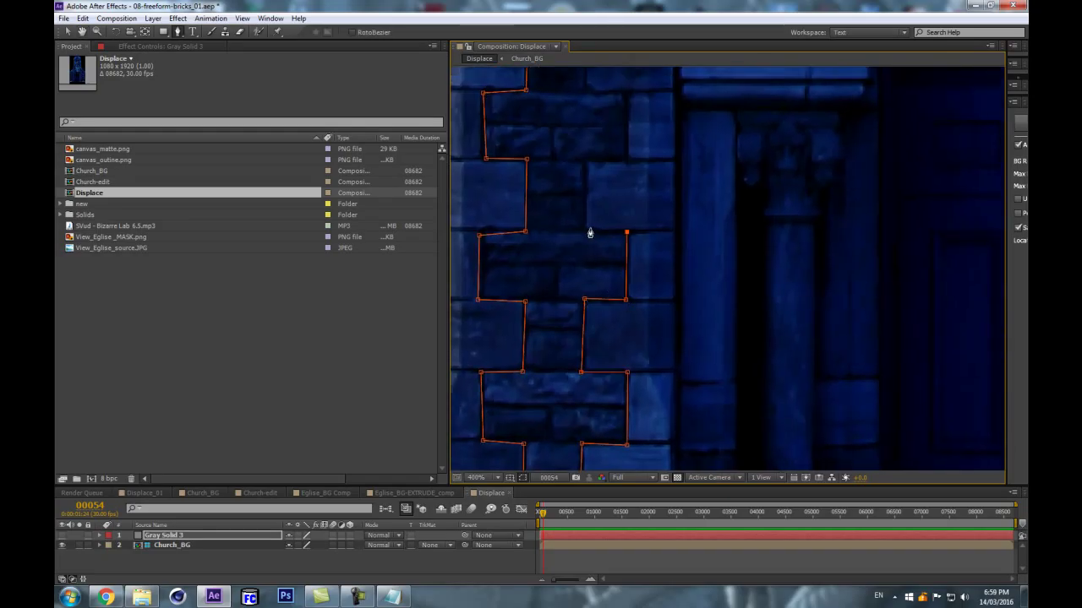
click(583, 230)
Carry the mask's right edge up around the third and fourth right-hand corner stones.
drag(601, 131, 594, 263)
click(576, 292)
click(619, 292)
click(623, 225)
click(581, 226)
click(579, 152)
drag(623, 139, 631, 359)
Trace the mask's right edge around the fifth right-hand corner stone and up to the base of the sixth.
click(608, 386)
click(608, 320)
click(565, 315)
click(567, 246)
click(613, 245)
click(614, 185)
click(570, 181)
drag(607, 153, 617, 396)
Trace the mask's right edge past the sixth and seventh right-hand corner stones beside the entrance arch to the start of the eighth.
click(581, 355)
click(623, 355)
click(615, 286)
click(583, 285)
click(579, 217)
click(624, 218)
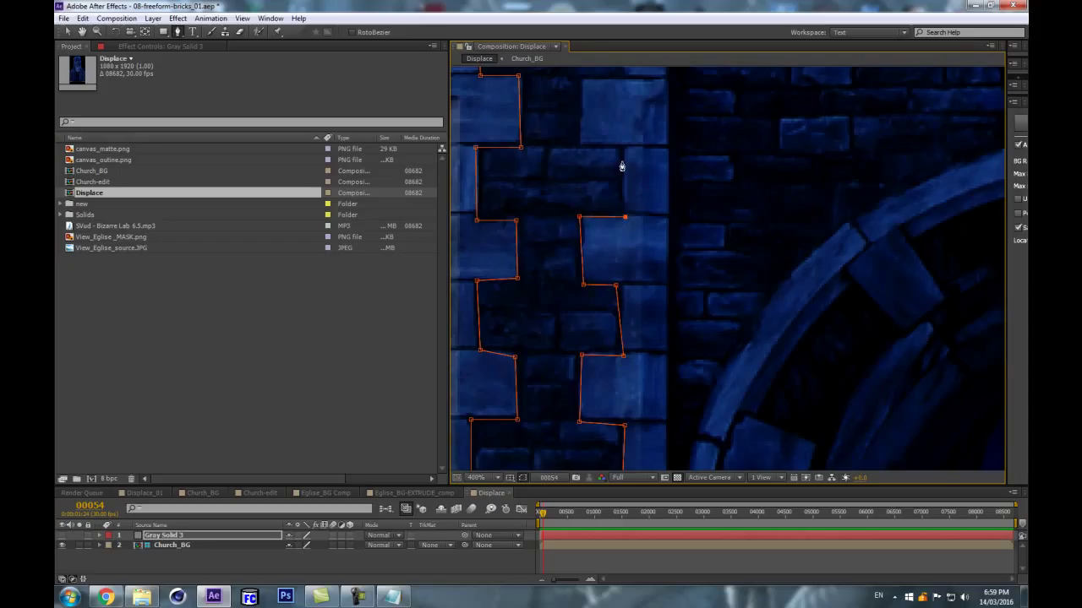
click(623, 147)
click(582, 147)
key(space)
drag(614, 125, 614, 352)
Outline the topmost right-hand corner stone and run the mask across below the three openings to complete the brick panel outline.
click(583, 305)
click(626, 306)
click(623, 231)
click(480, 237)
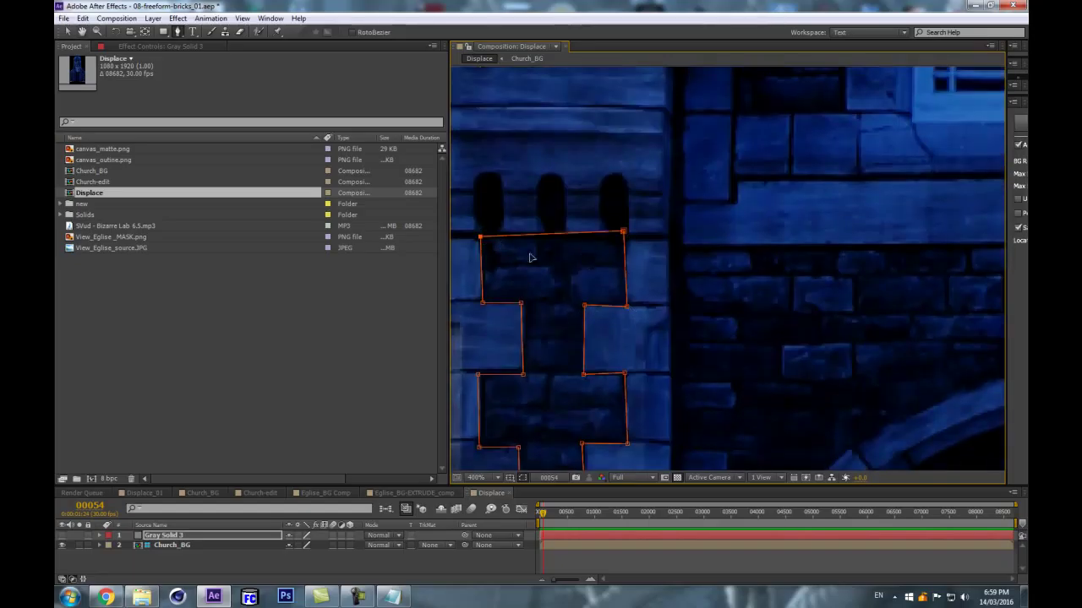
click(624, 232)
Level the mask's top edge and straighten the uneven corner points along both sides of the brick panel.
key(Down)
key(Down)
key(Down)
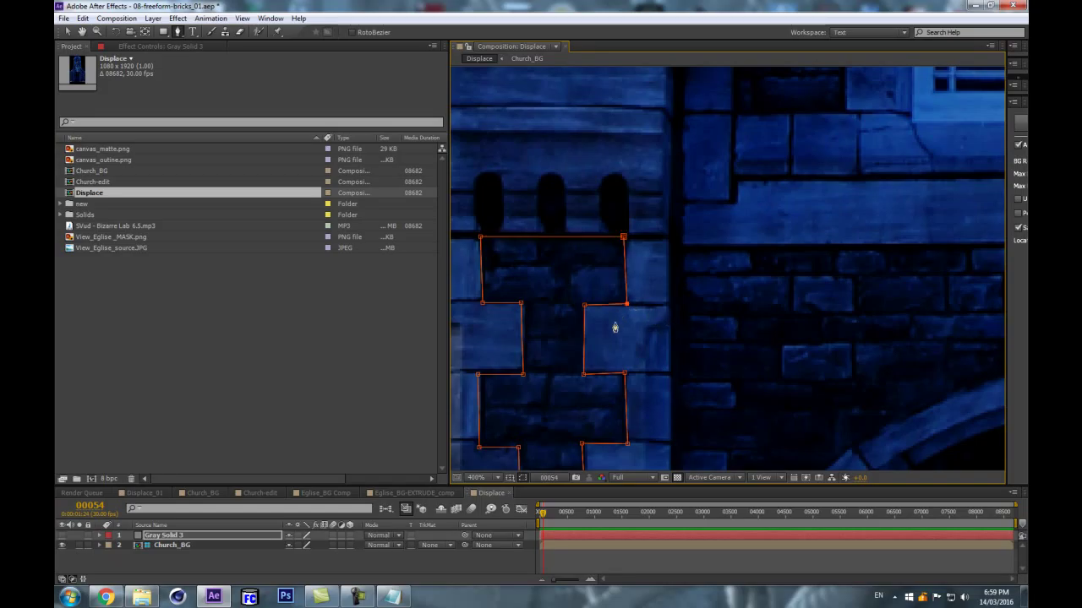
scroll(617, 322, down, 1)
drag(524, 375, 521, 215)
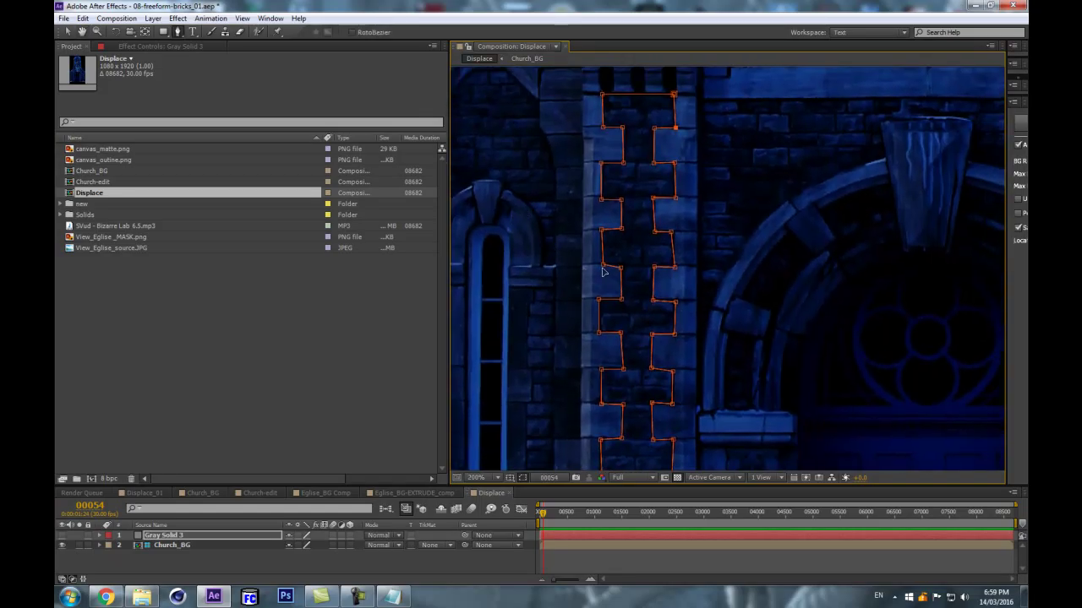
click(621, 266)
drag(671, 233, 672, 232)
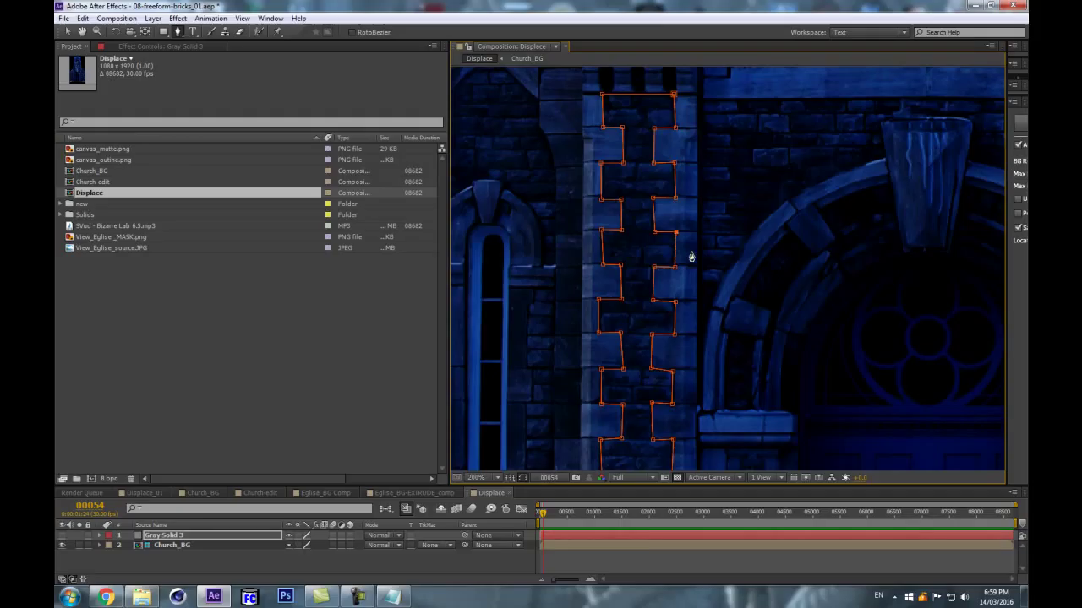
click(651, 370)
Create a second full-size gray solid, place it directly beneath the masked solid, and make the masked solid visible.
click(160, 545)
key(ctrl+y)
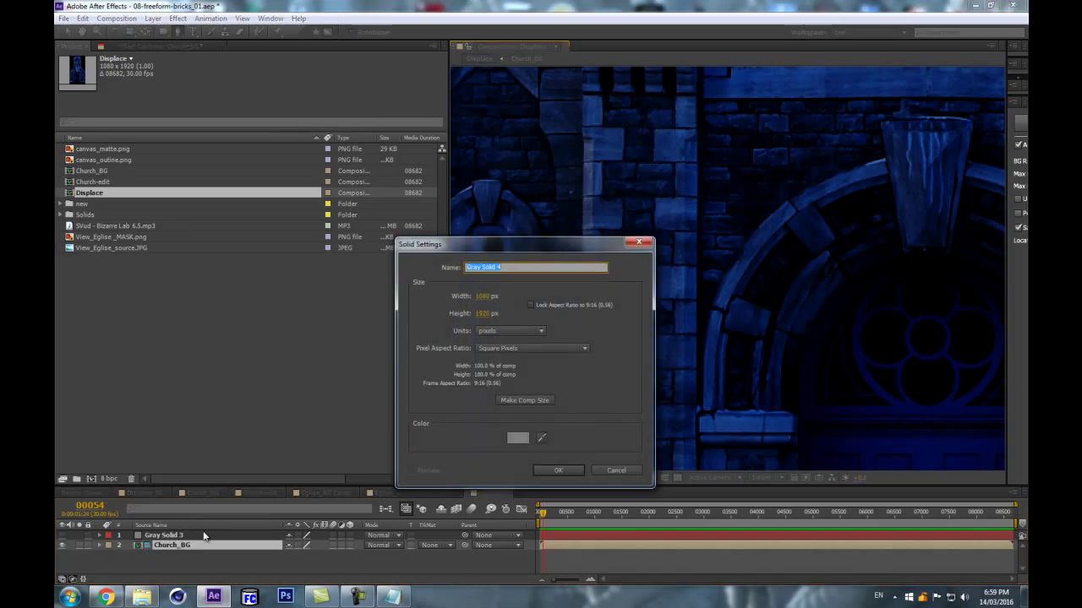
key(Return)
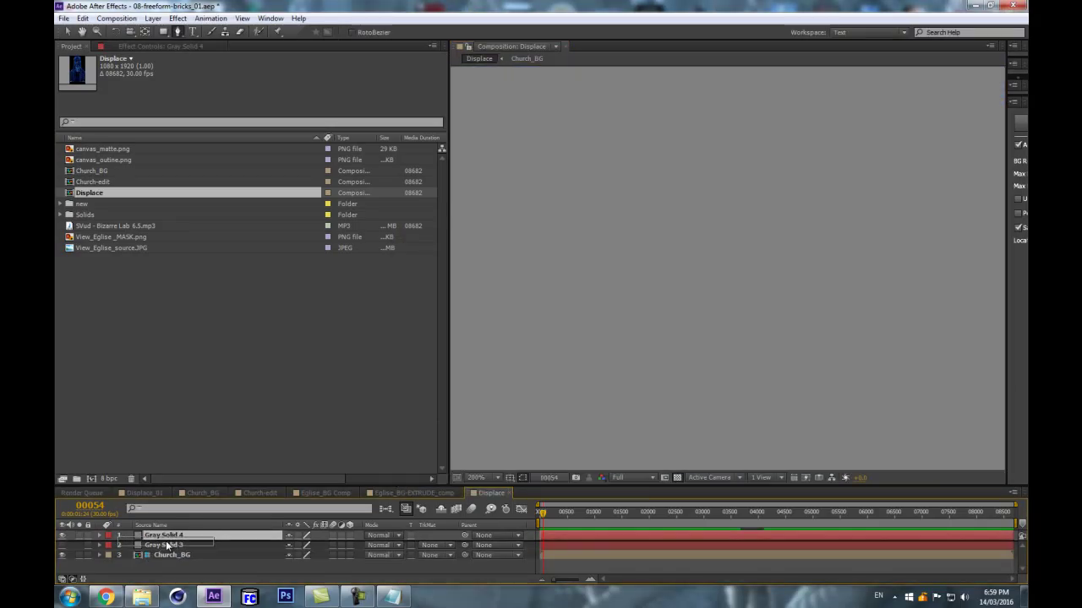
drag(180, 548, 187, 550)
click(182, 536)
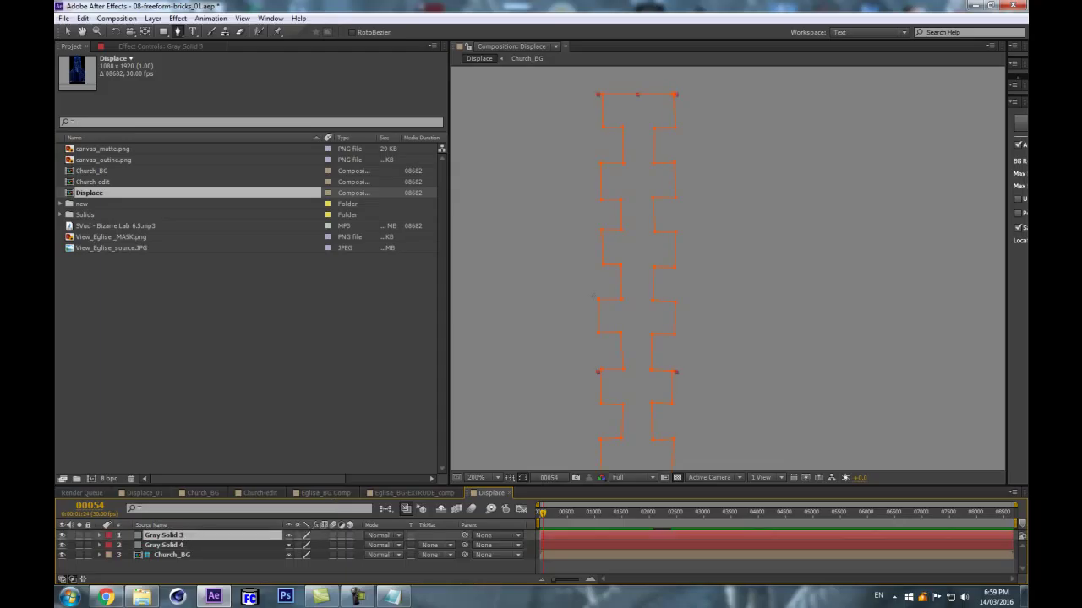
Change the masked brick panel solid's color to red in its solid settings.
key(ctrl+shift+y)
click(375, 418)
click(528, 402)
click(655, 389)
click(760, 375)
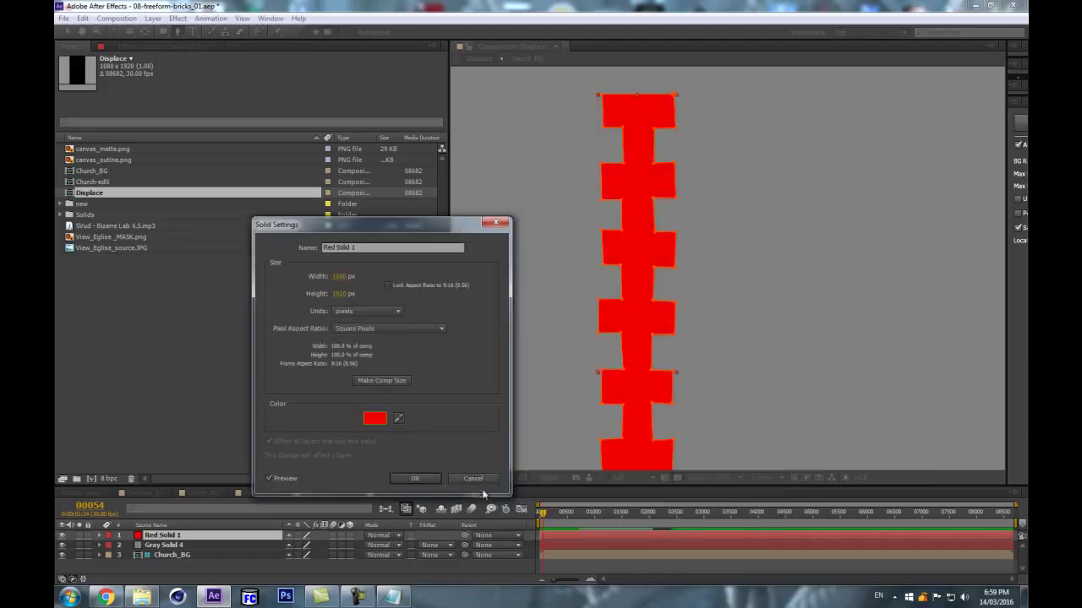
click(422, 480)
scroll(644, 335, down, 2)
key(space)
key(space)
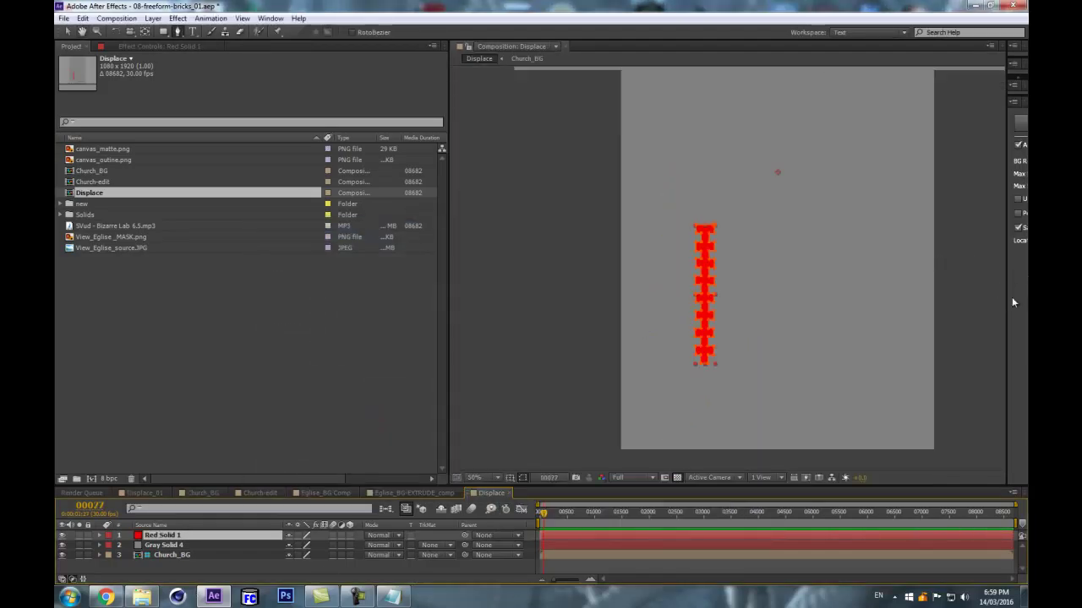
Make room for the effects list, search it for "fill", and apply the Fill effect to the red solid.
drag(1008, 299, 851, 301)
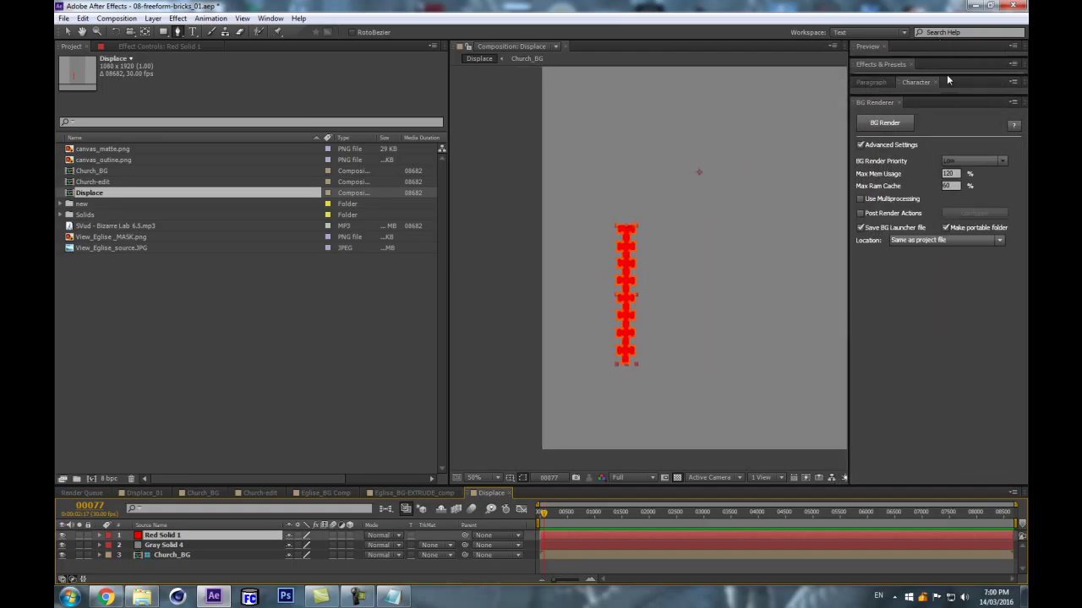
drag(943, 73, 972, 236)
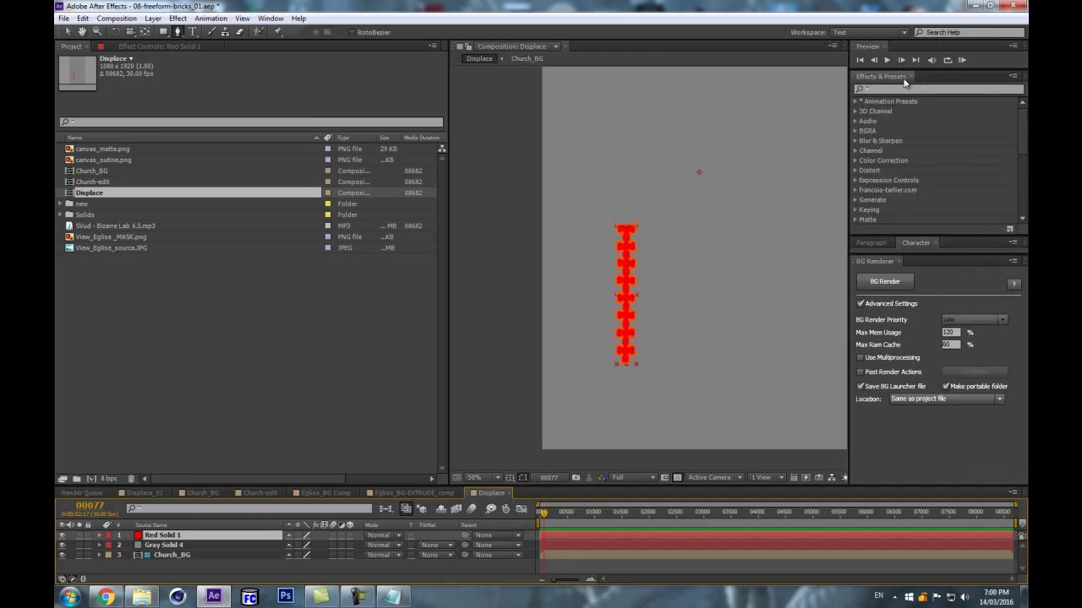
click(936, 89)
text(fill)
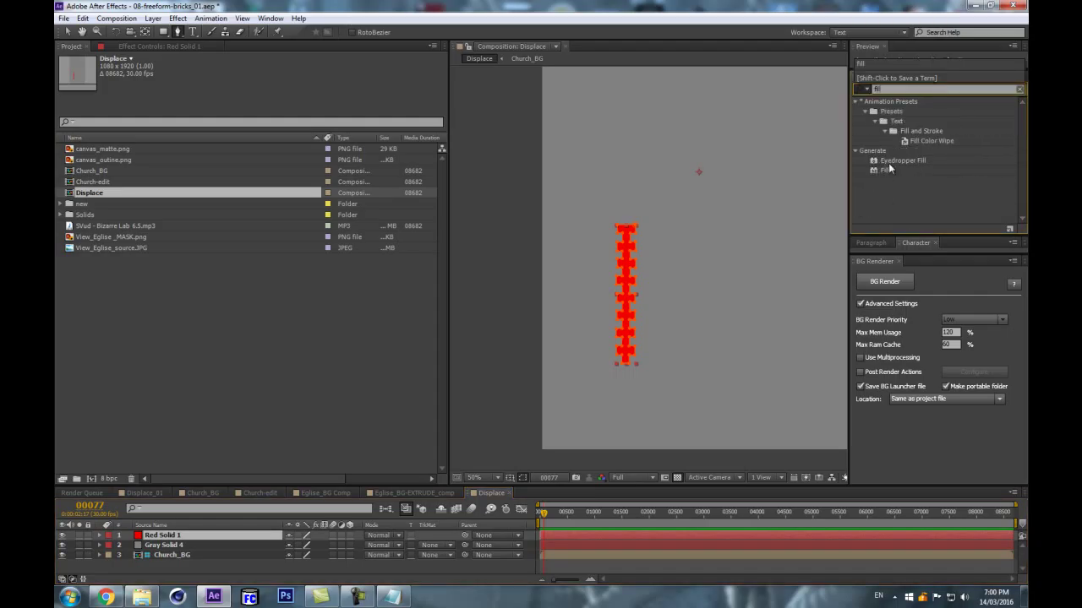
drag(884, 169, 187, 535)
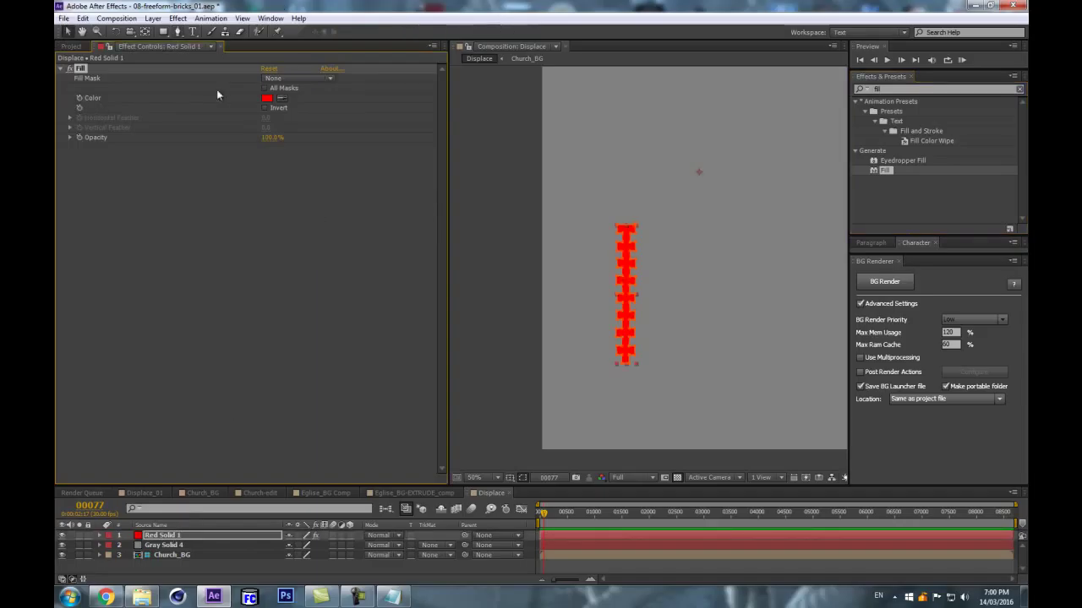
Set the Fill effect's color to mid-gray with red, green and blue each at 128.
click(267, 99)
click(701, 467)
text(128)
key(Tab)
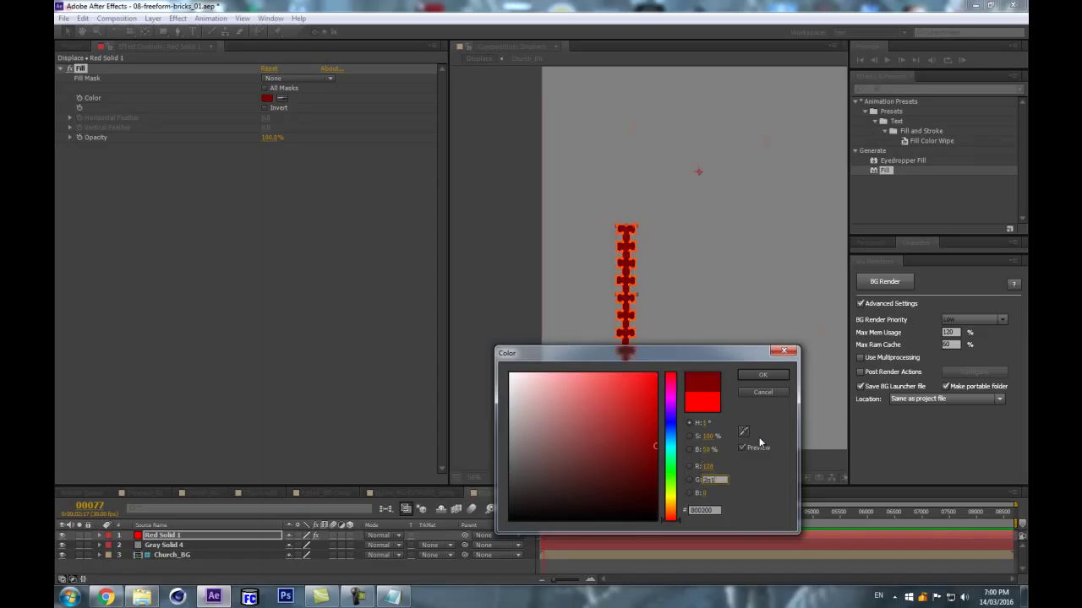
text(128)
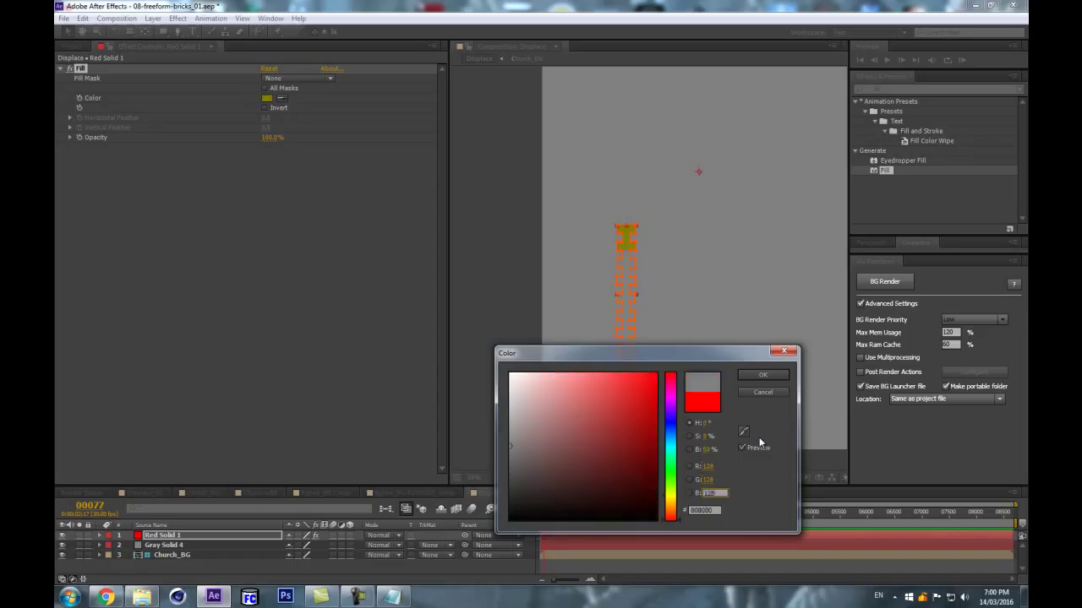
key(Return)
Start animating the Fill color with a gray keyframe at frame 0.
key(=)
key(=)
key(-)
key(-)
drag(548, 516, 538, 520)
scroll(693, 245, up, 2)
key(space)
drag(611, 285, 701, 211)
click(63, 101)
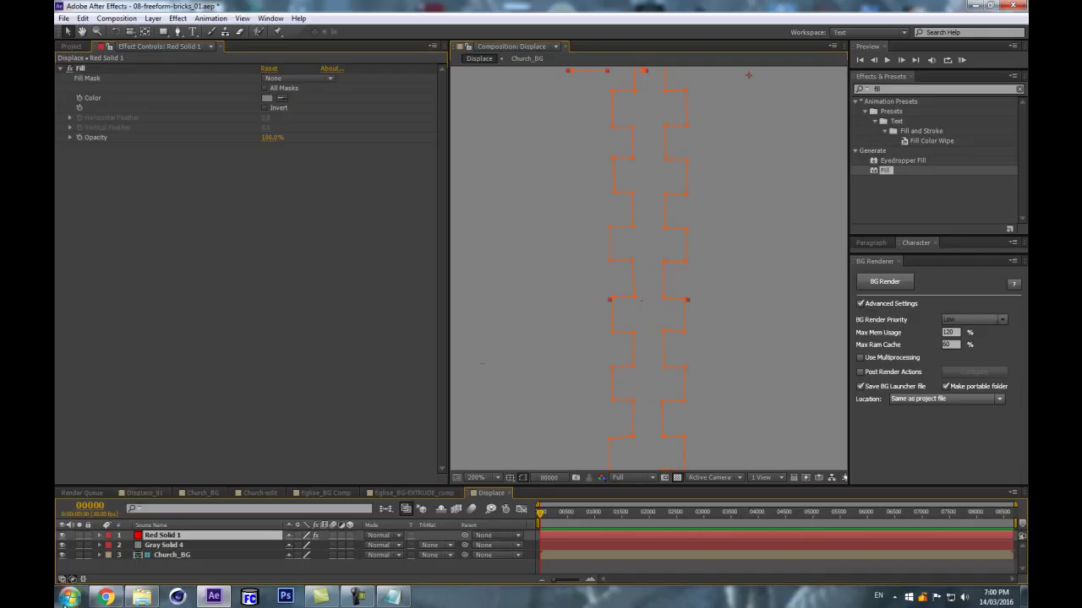
click(78, 105)
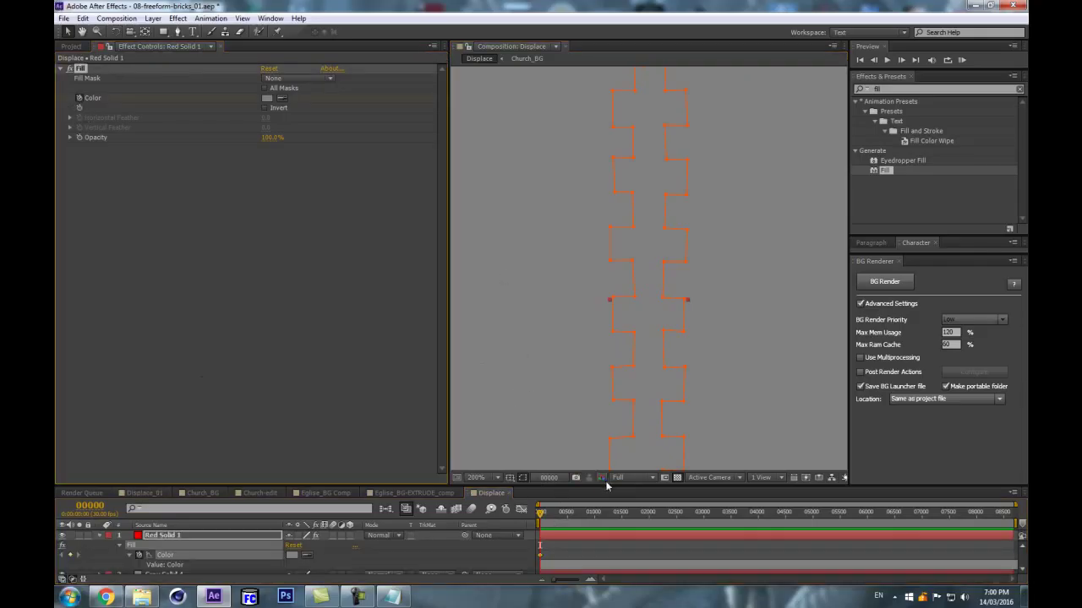
Enlarge the timeline area and add a second gray Fill color keyframe at frame 30.
drag(607, 486, 609, 390)
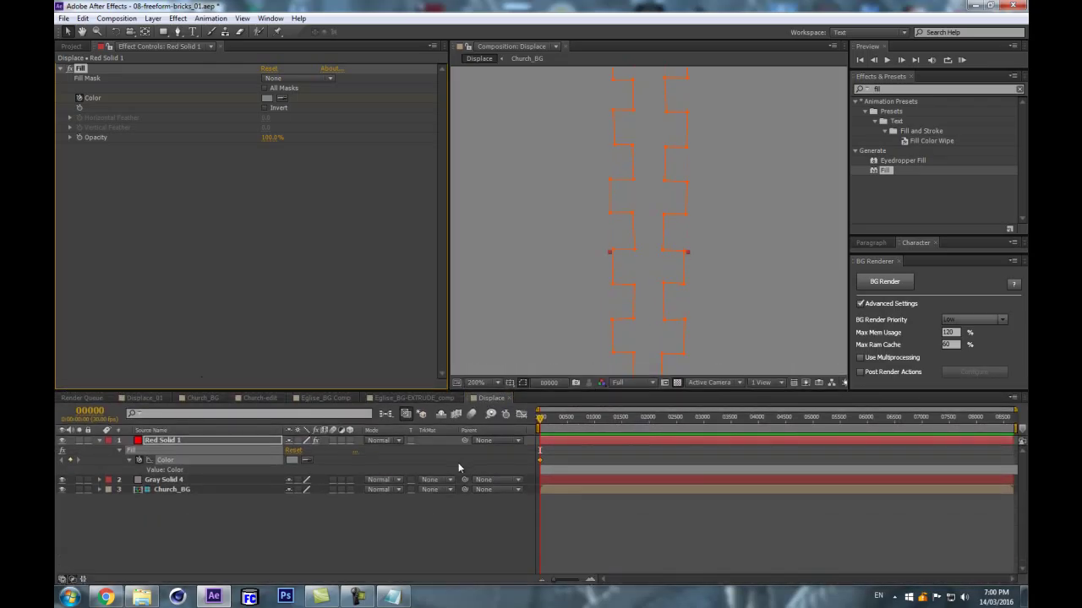
scroll(541, 425, up, 5)
click(89, 411)
text(30)
key(Return)
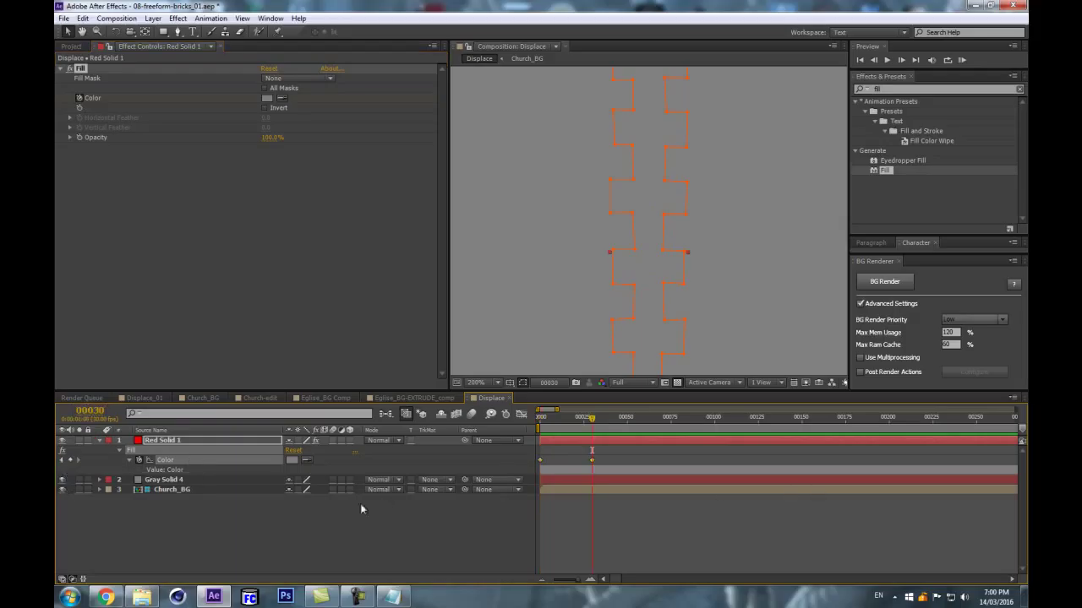
Add a white Fill color keyframe at frame 10.
drag(565, 420, 554, 421)
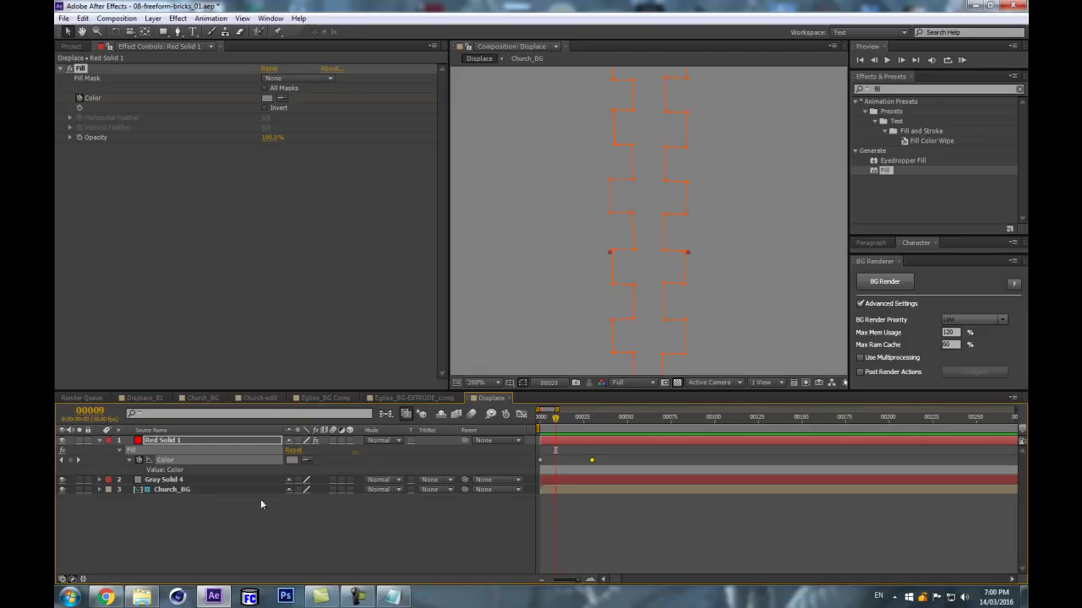
click(291, 460)
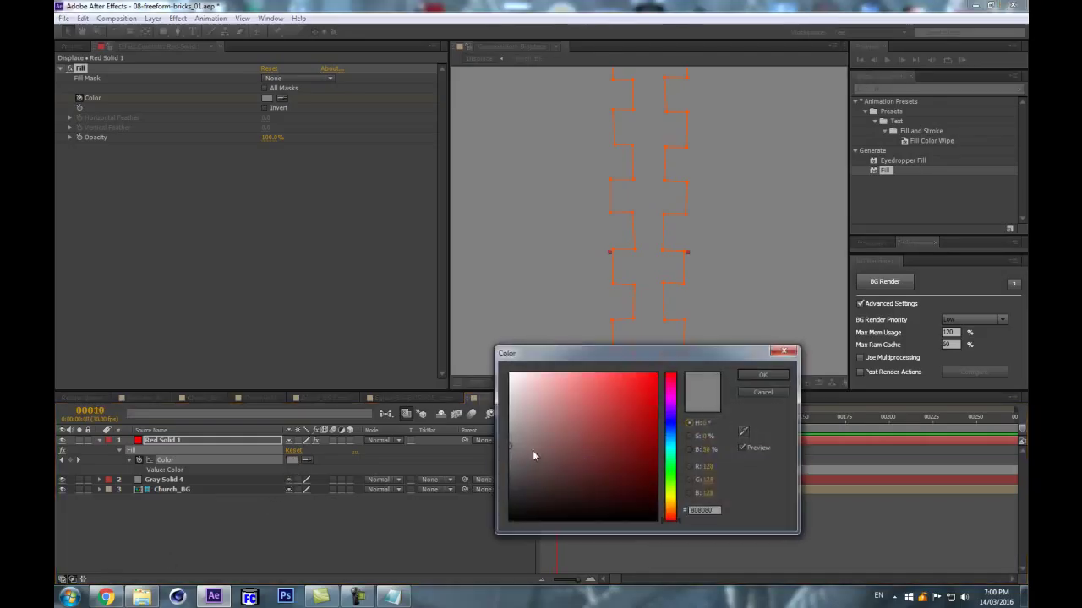
drag(532, 450, 235, 192)
key(Return)
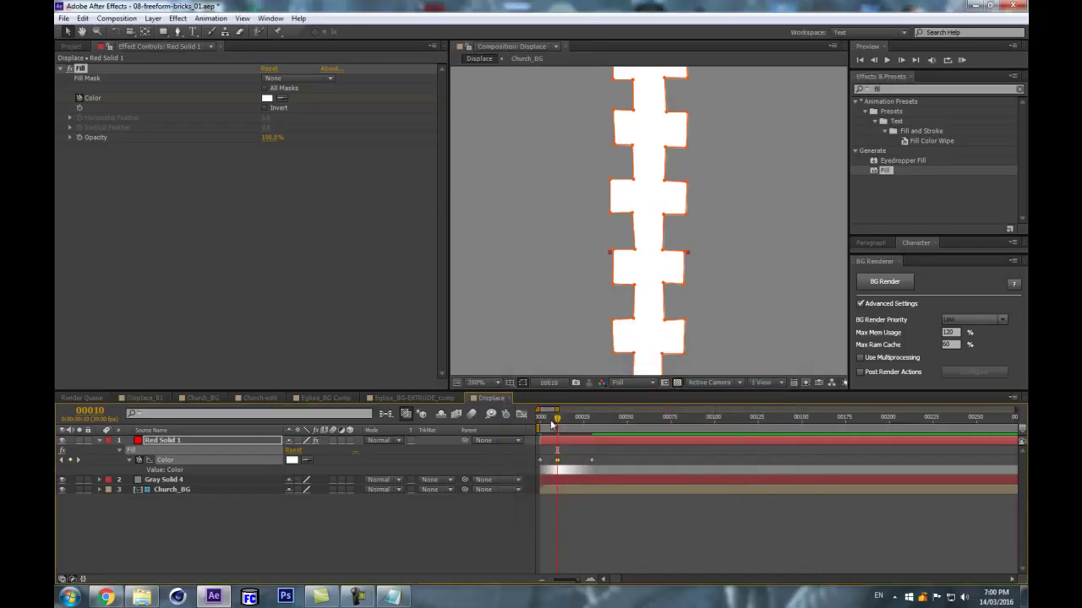
Add a black Fill color keyframe at frame 20 and return to the start of the composition.
click(577, 420)
key(Page_Up)
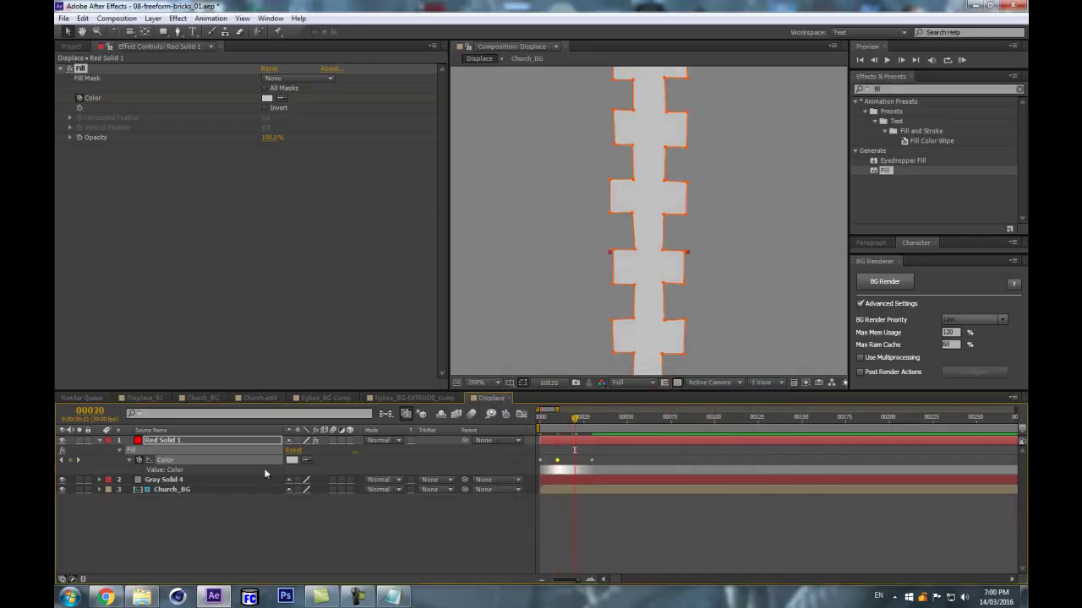
click(291, 460)
click(512, 515)
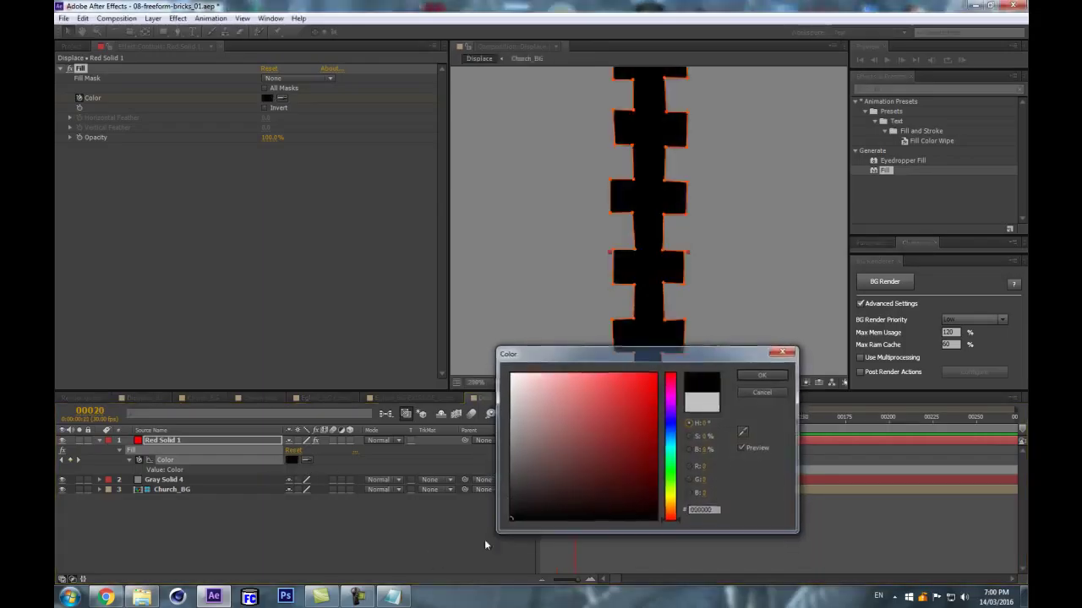
key(Return)
key(Home)
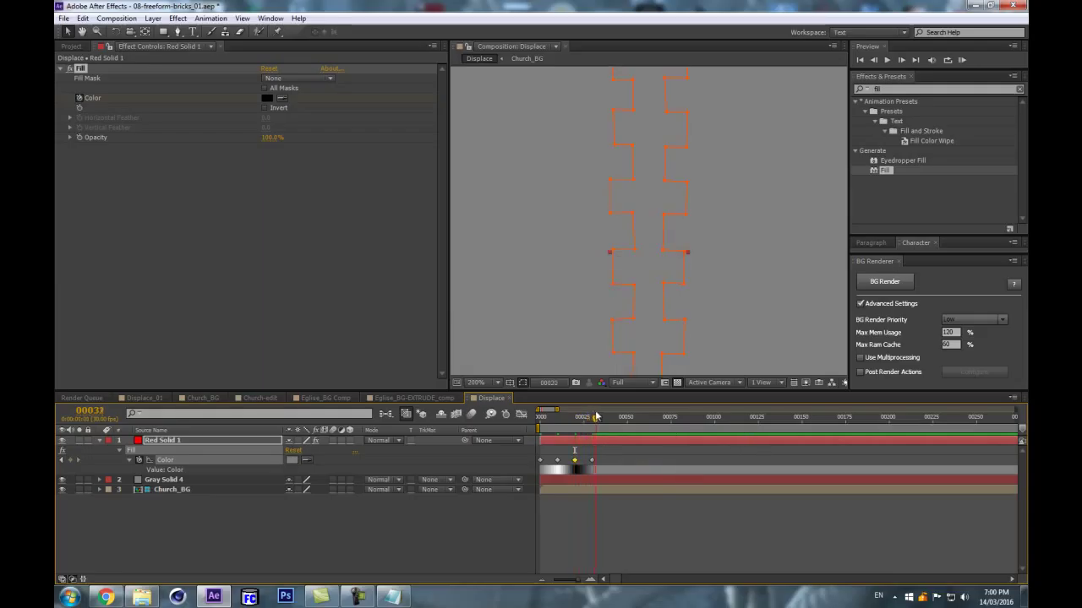
click(56, 511)
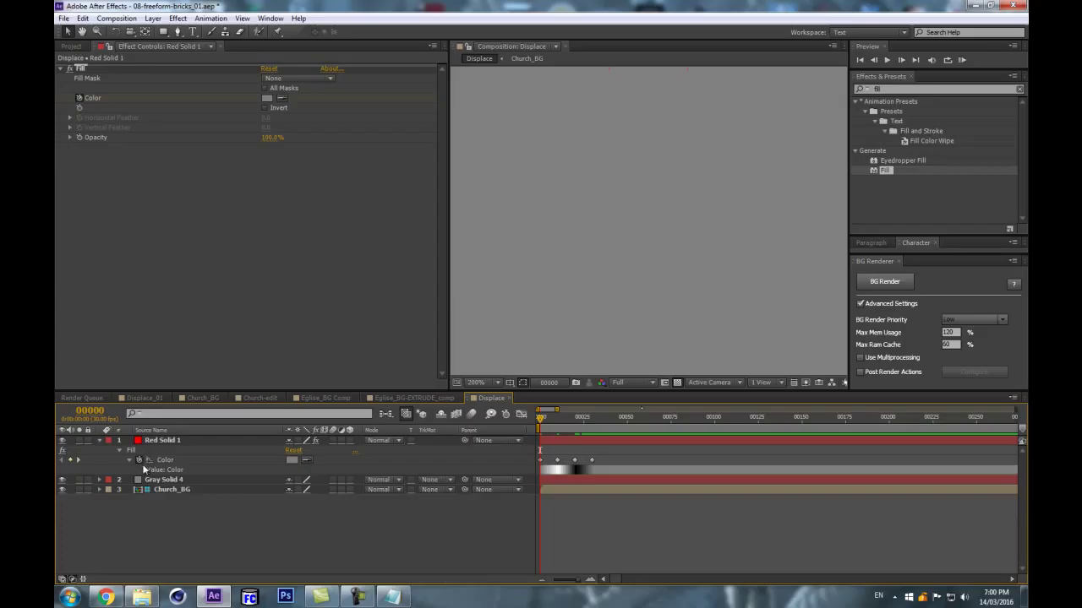
Give the Fill color the expression loopOut(type = "cycle", numKeyframes = 0).
alt+click(140, 461)
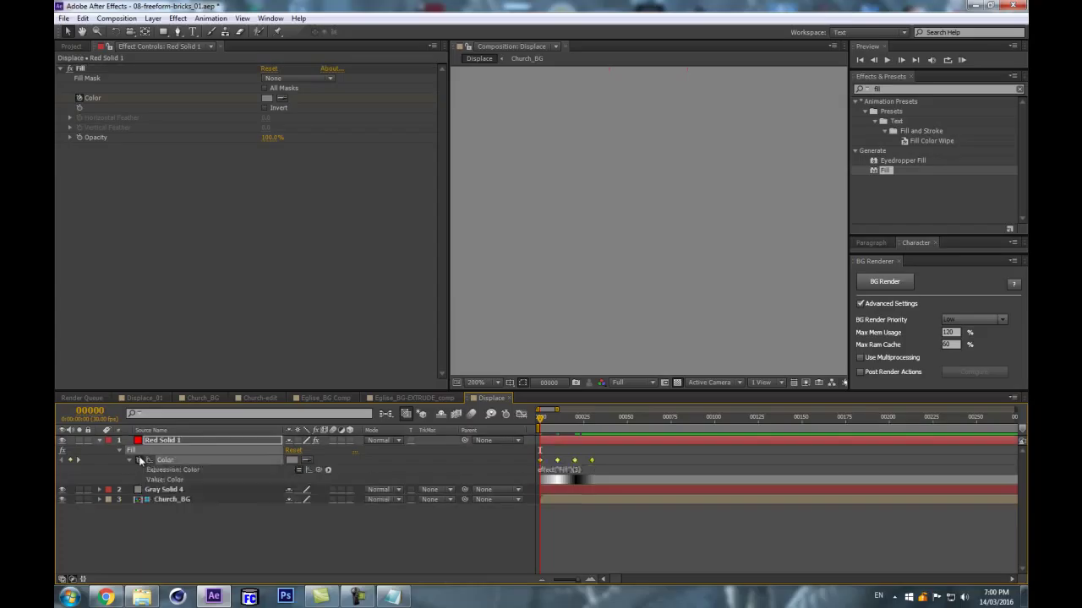
click(328, 471)
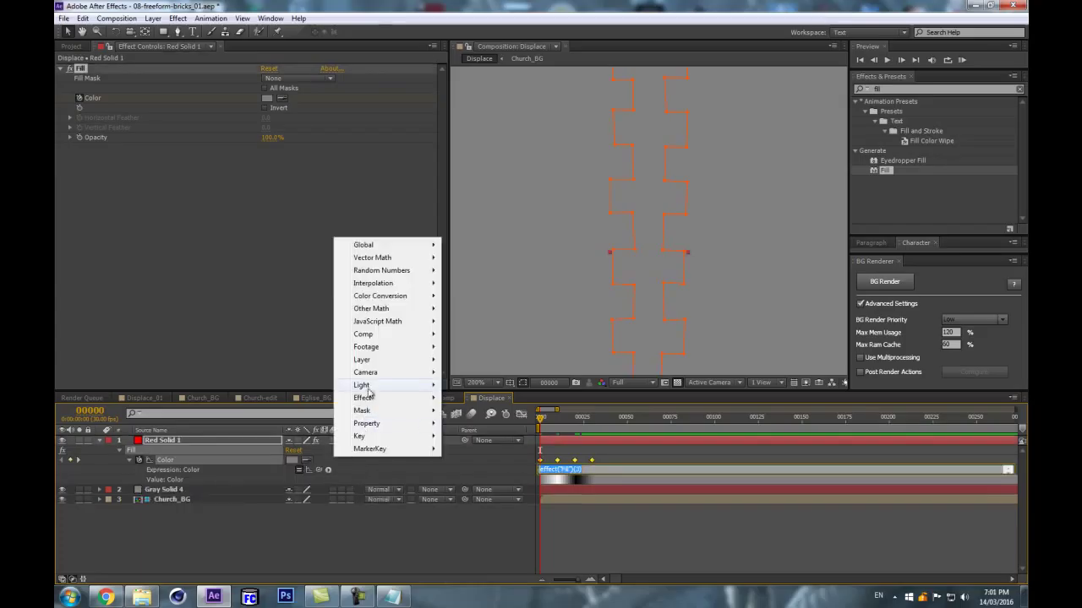
mouse_move(358, 422)
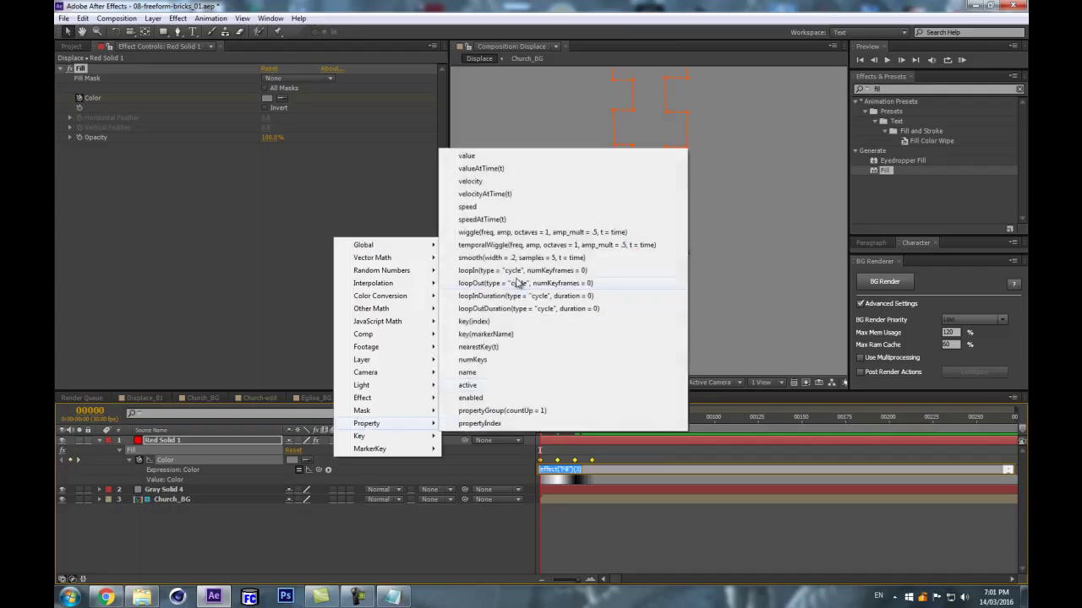
click(517, 283)
click(478, 526)
Preview the looping Fill color animation on the brick panel, close up and across the wider composition.
drag(547, 417, 676, 410)
key(Home)
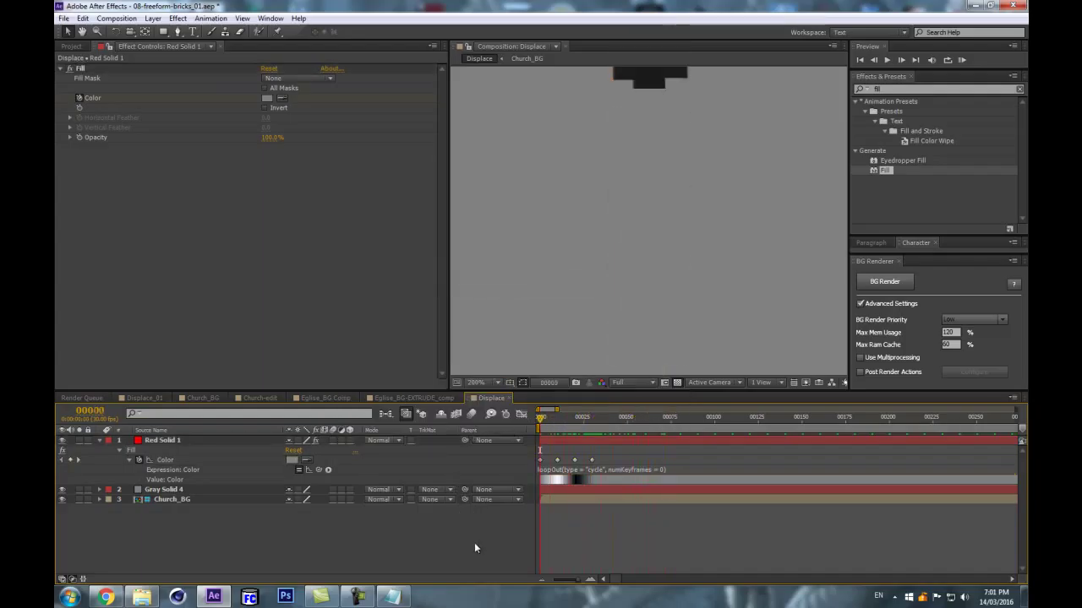
click(199, 499)
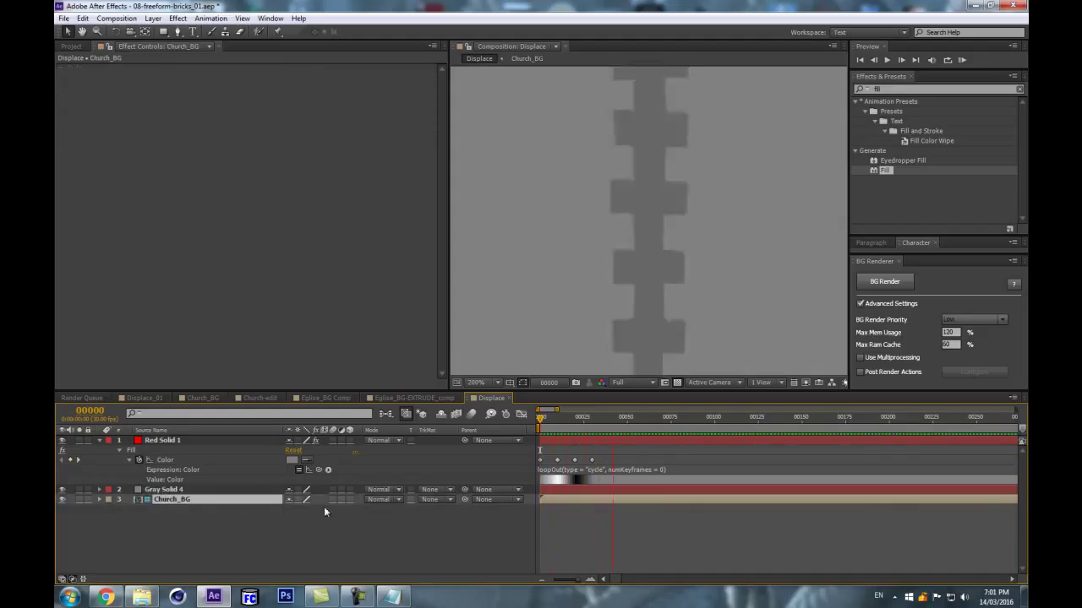
scroll(702, 241, down, 2)
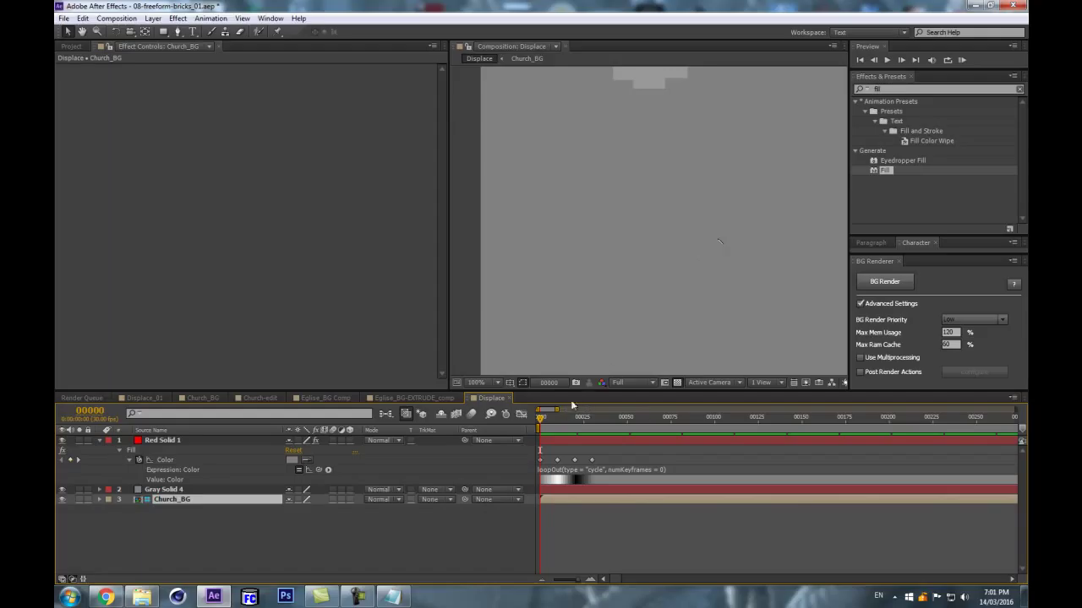
drag(635, 235, 471, 287)
drag(546, 418, 490, 434)
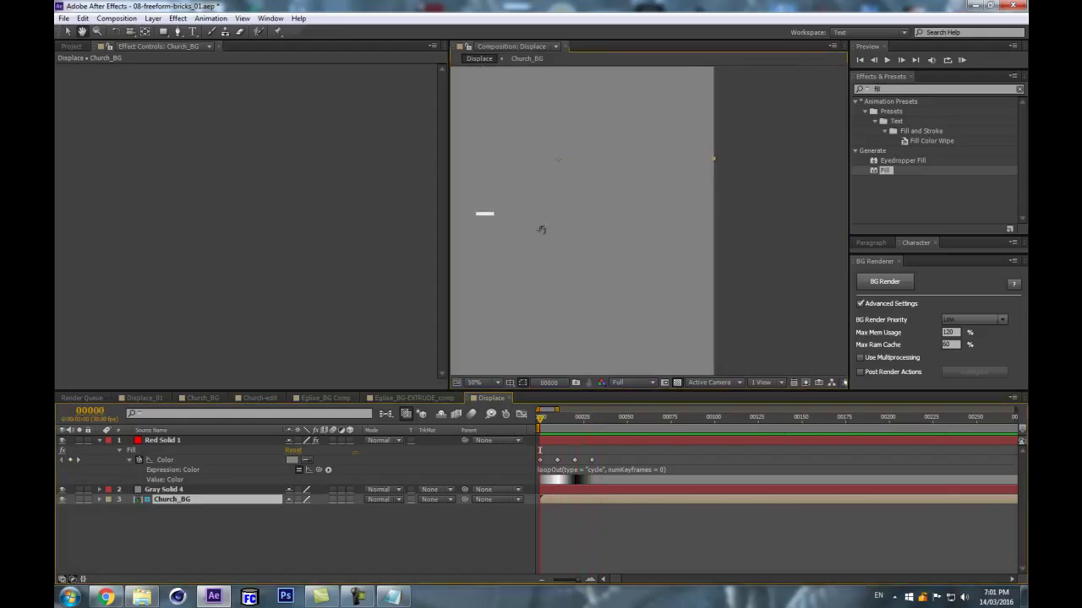
drag(541, 230, 655, 231)
drag(545, 421, 386, 415)
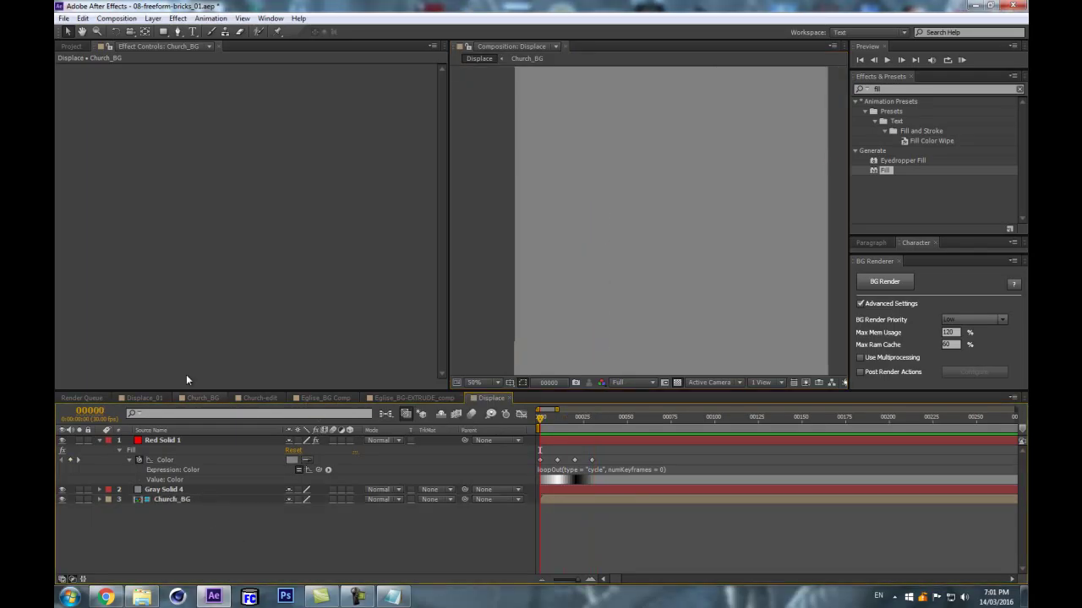
Open the Church-edit composition and add the Displace composition as a layer above Church_BG.
click(71, 47)
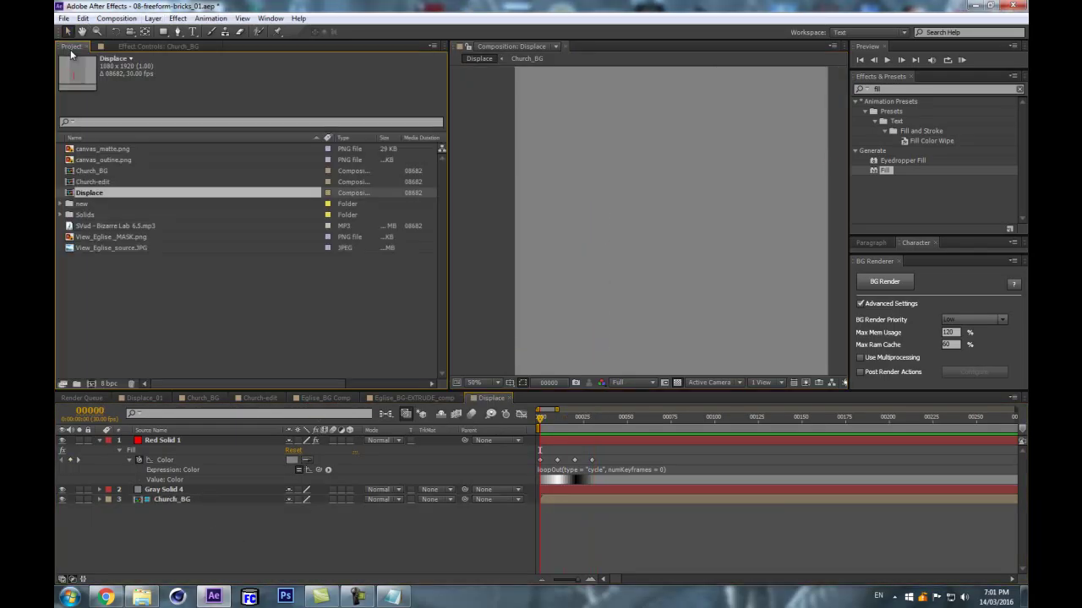
double_click(91, 181)
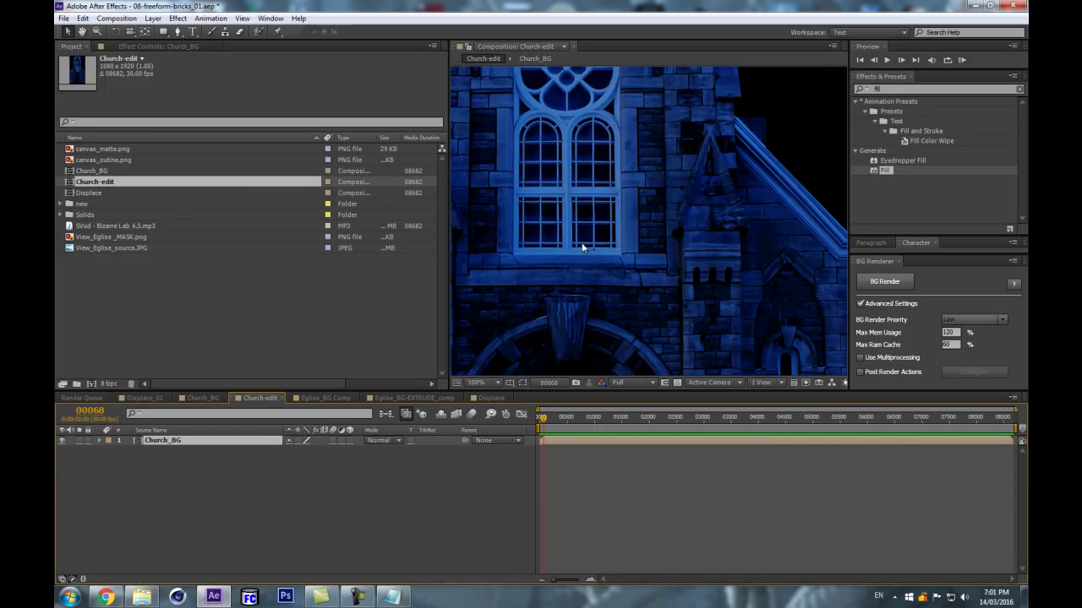
scroll(588, 245, down, 5)
scroll(589, 249, up, 2)
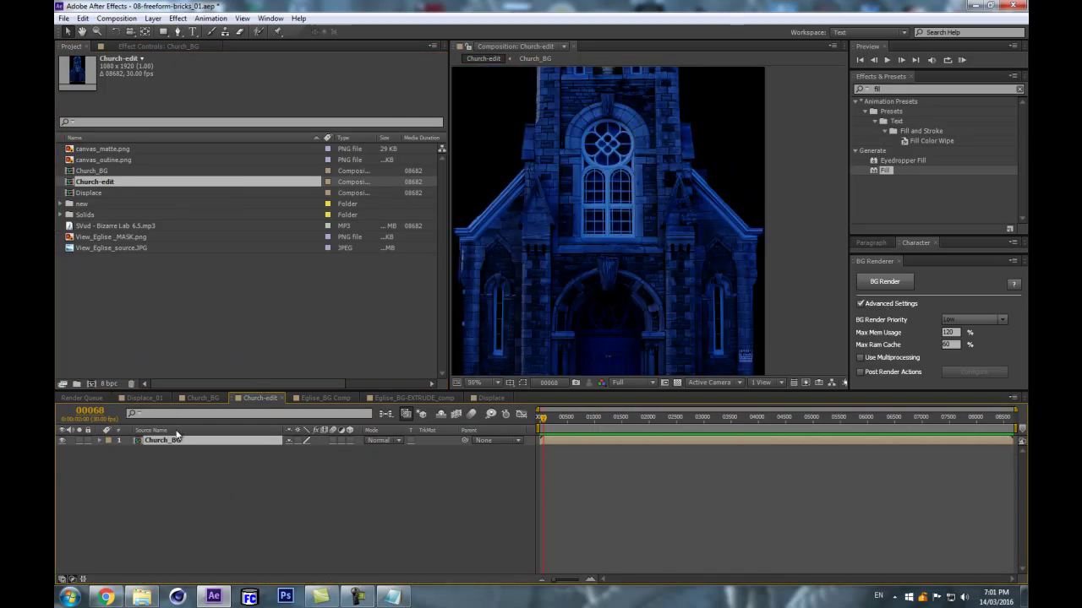
drag(88, 192, 151, 441)
scroll(539, 318, down, 2)
Lower the Displace layer's opacity to check the brick panel against the facade, and restore it to 100%.
key(t)
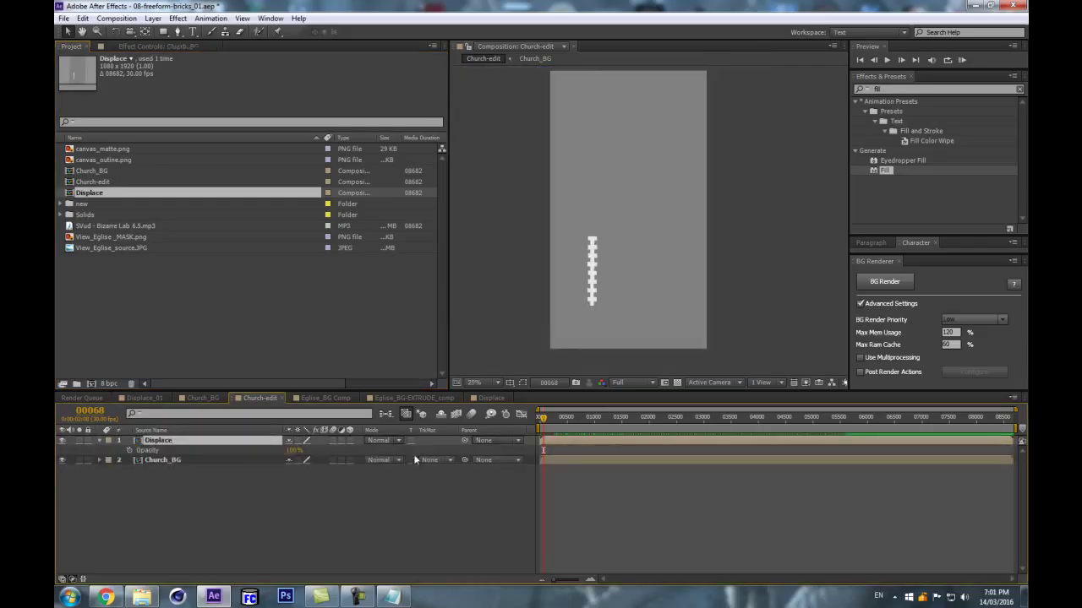
drag(293, 451, 261, 457)
scroll(725, 221, up, 2)
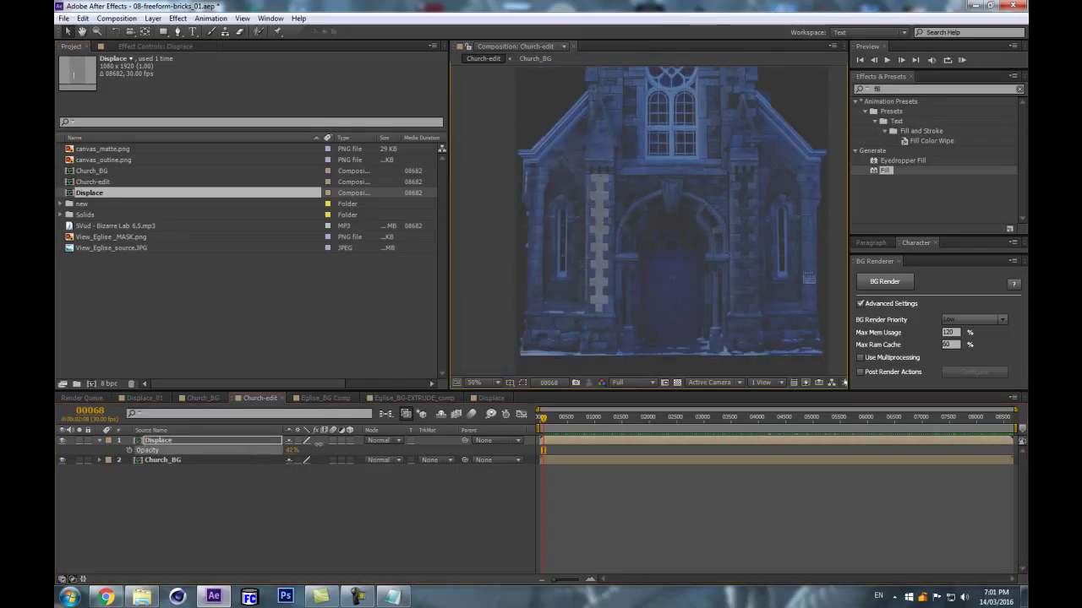
drag(290, 451, 336, 451)
click(222, 528)
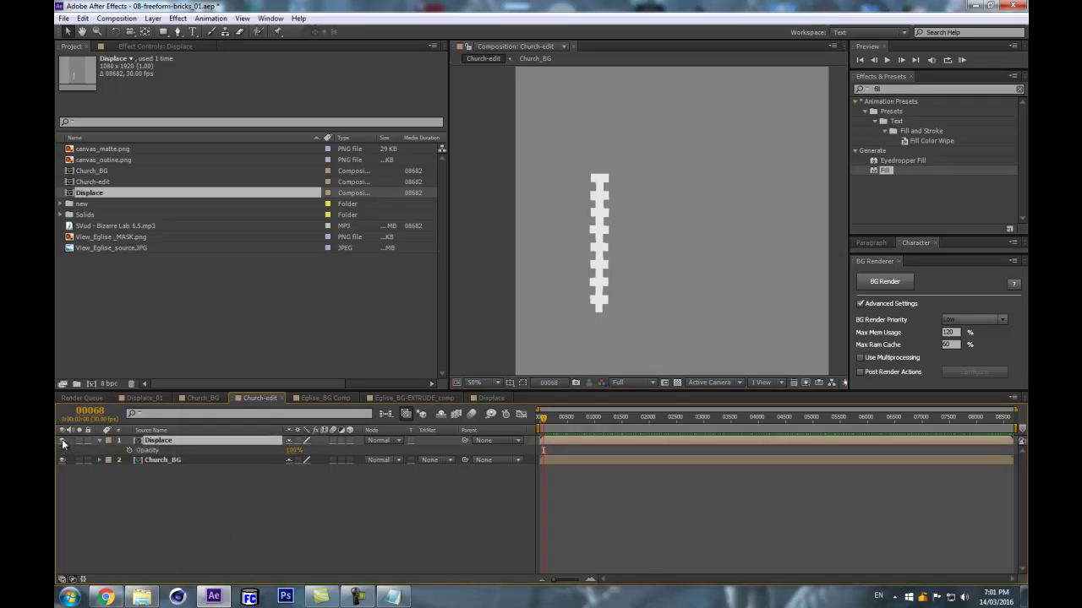
Hide the Displace layer and apply the Mettle FreeForm Pro effect to the Church_BG layer.
click(61, 440)
click(173, 483)
click(162, 459)
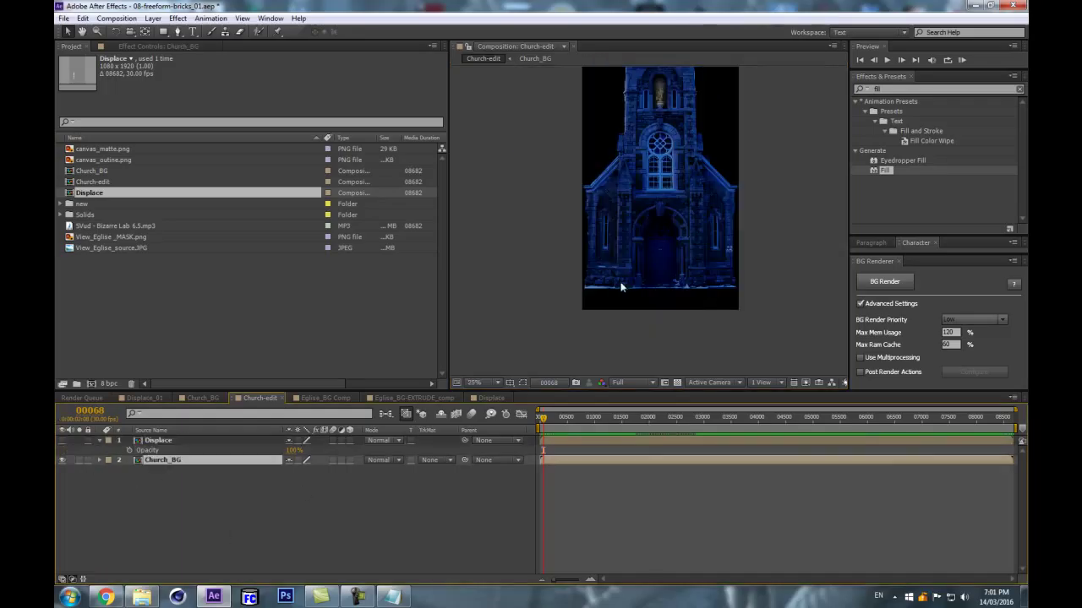
scroll(512, 211, down, 2)
click(904, 88)
text(free)
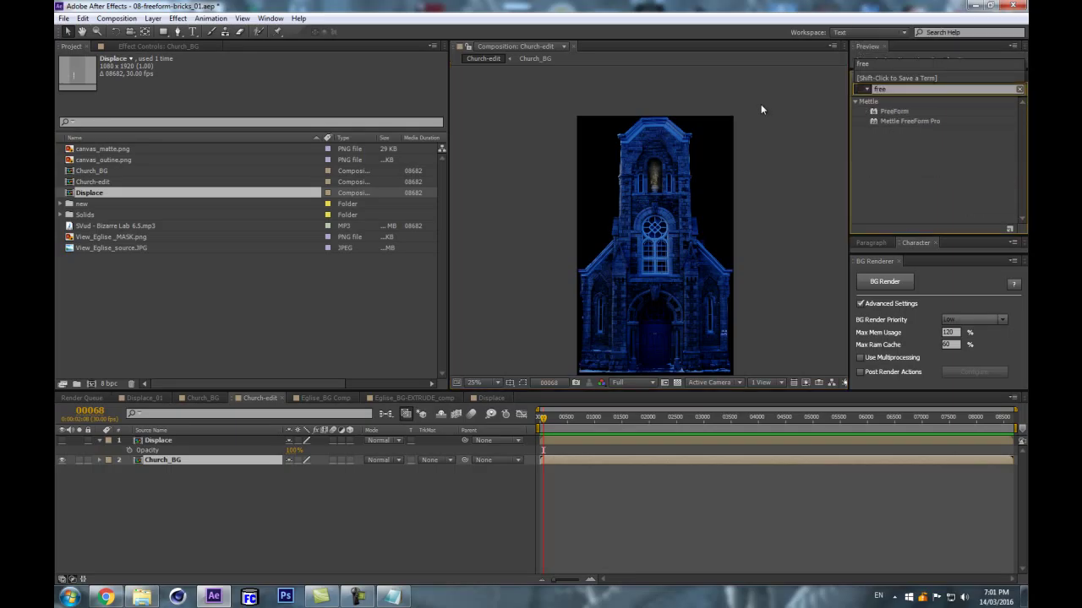
drag(904, 121, 162, 462)
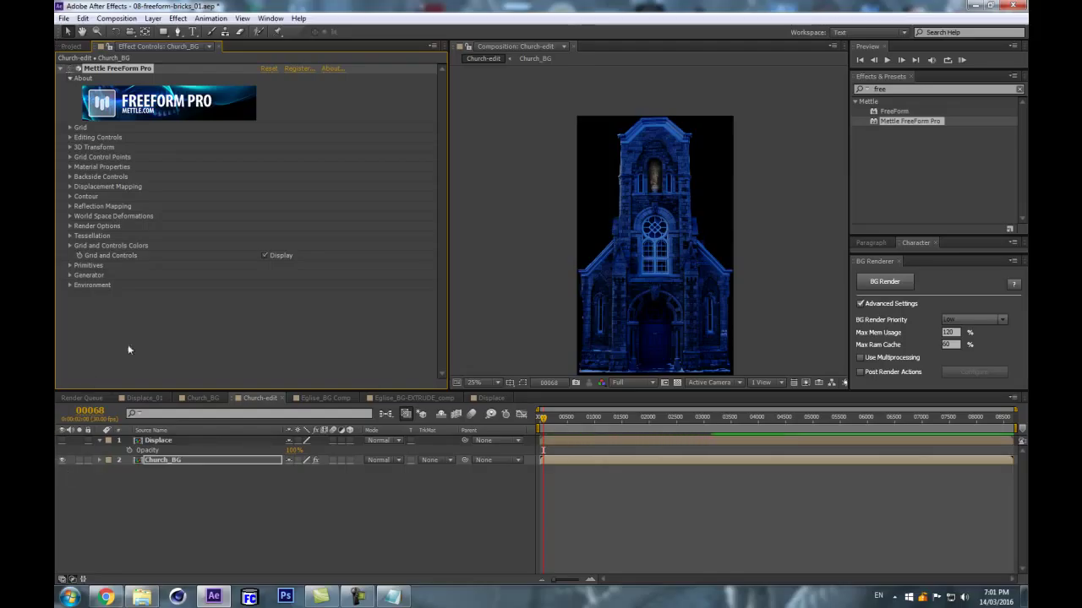
Duplicate the Church_BG layer and remove the Mettle FreeForm Pro effect from the lower copy.
click(157, 440)
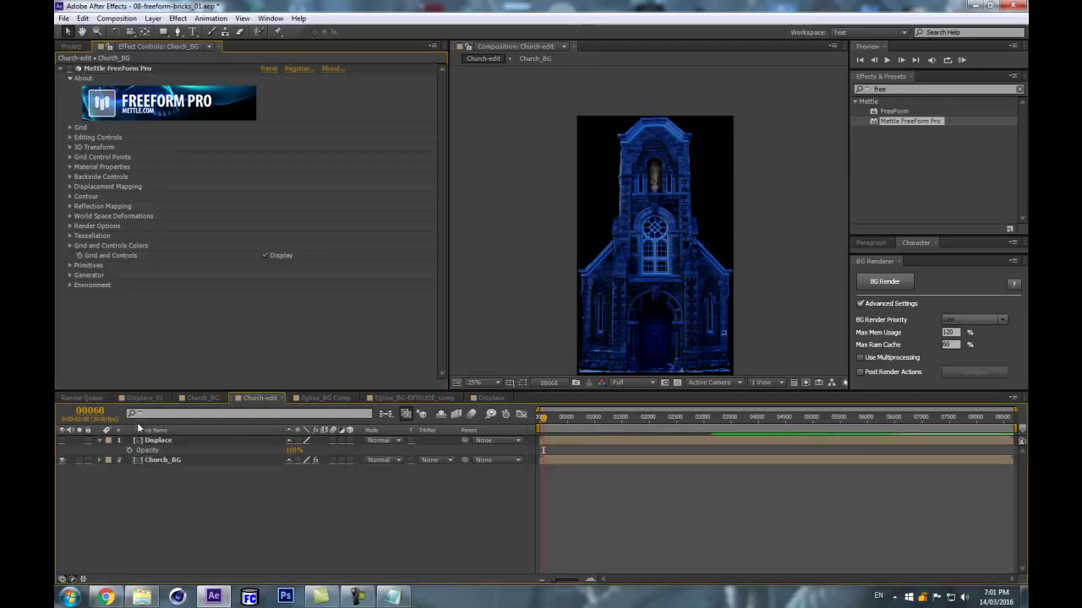
click(166, 461)
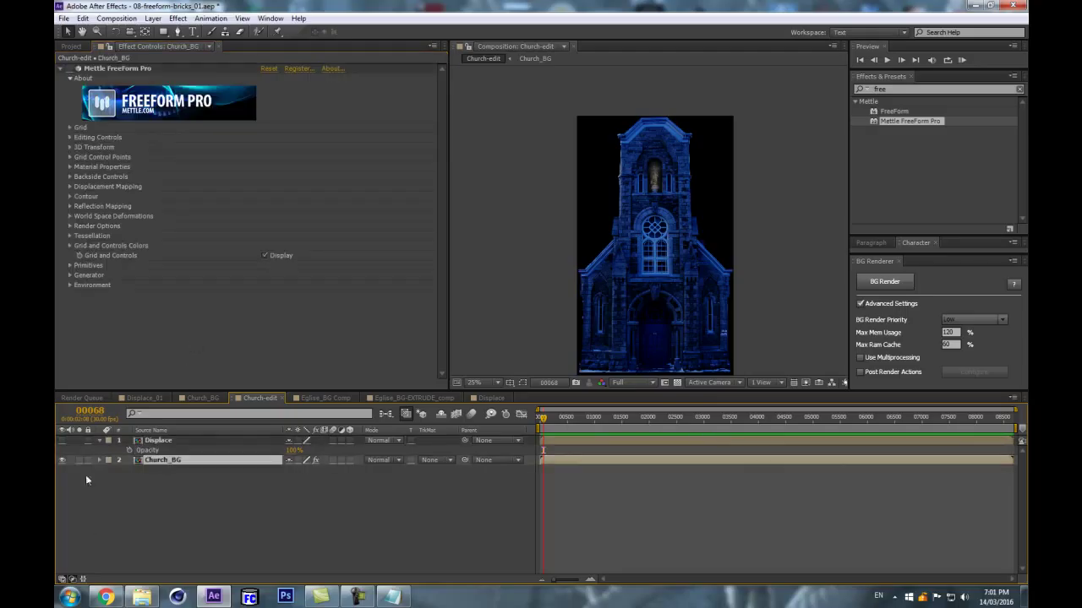
key(ctrl+d)
click(157, 470)
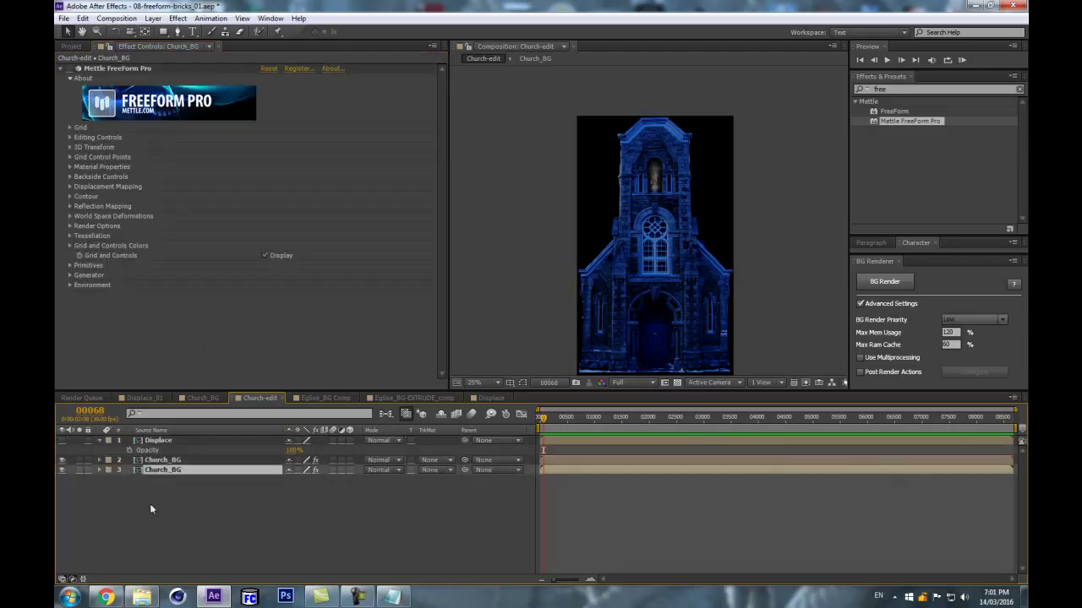
click(109, 67)
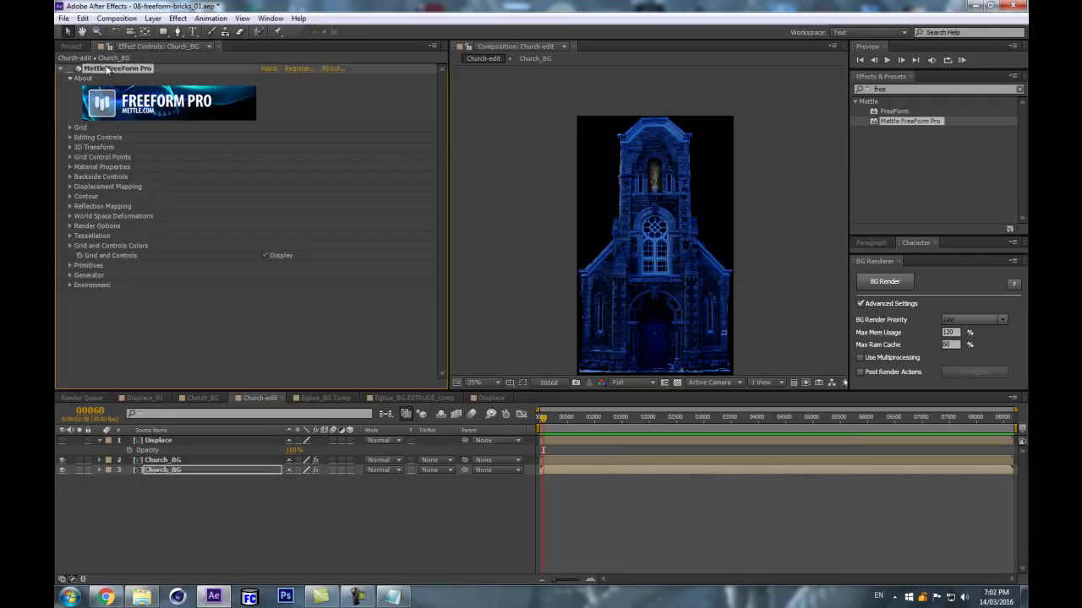
key(Delete)
key(Delete)
Turn the lower Church_BG layer into a guide layer.
right_click(165, 461)
right_click(148, 471)
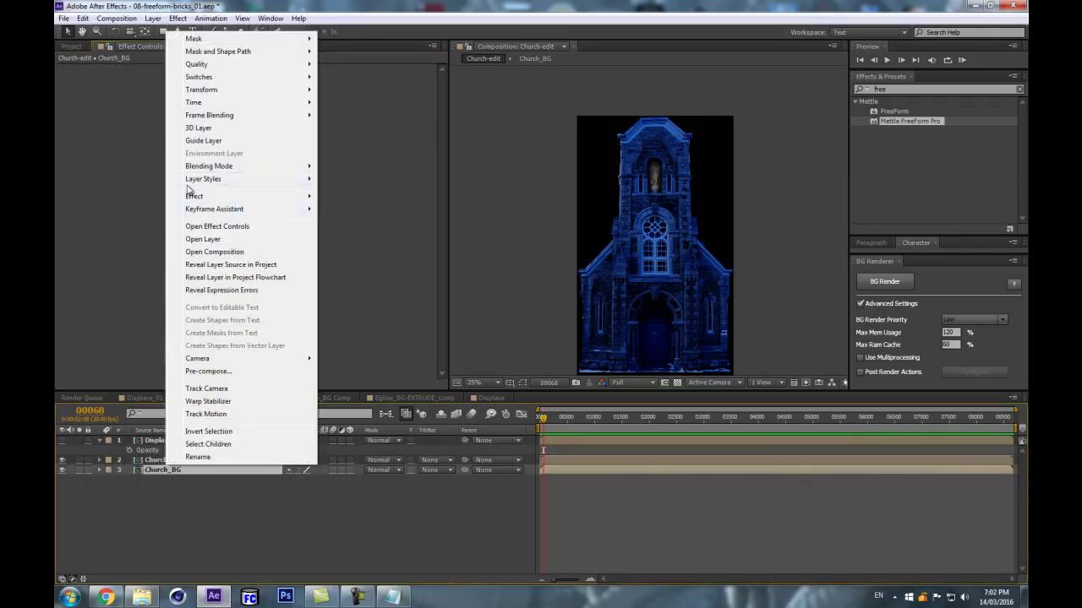
right_click(156, 475)
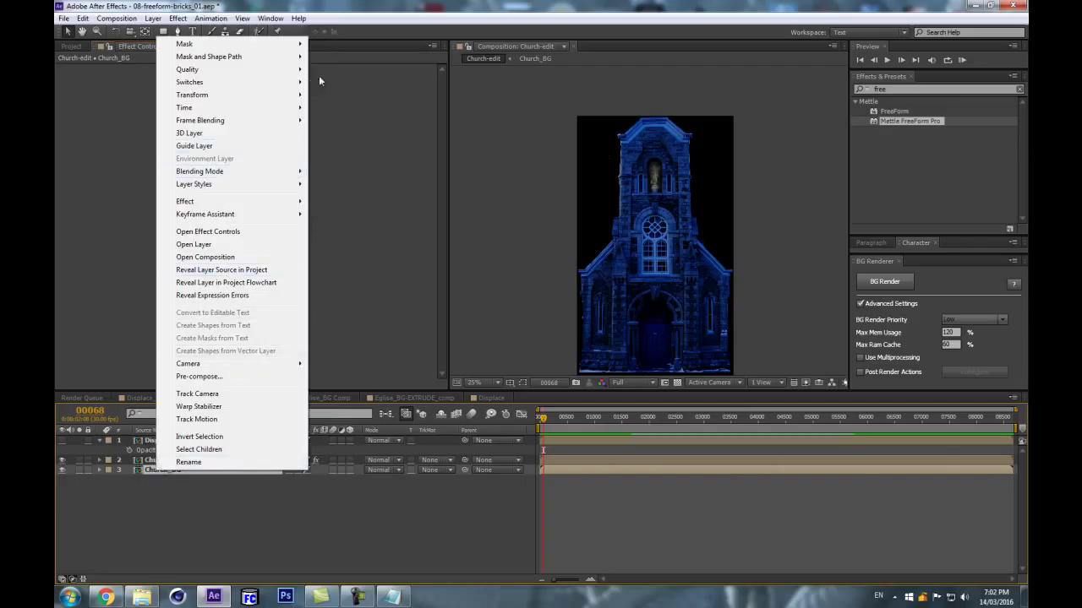
click(215, 147)
click(103, 500)
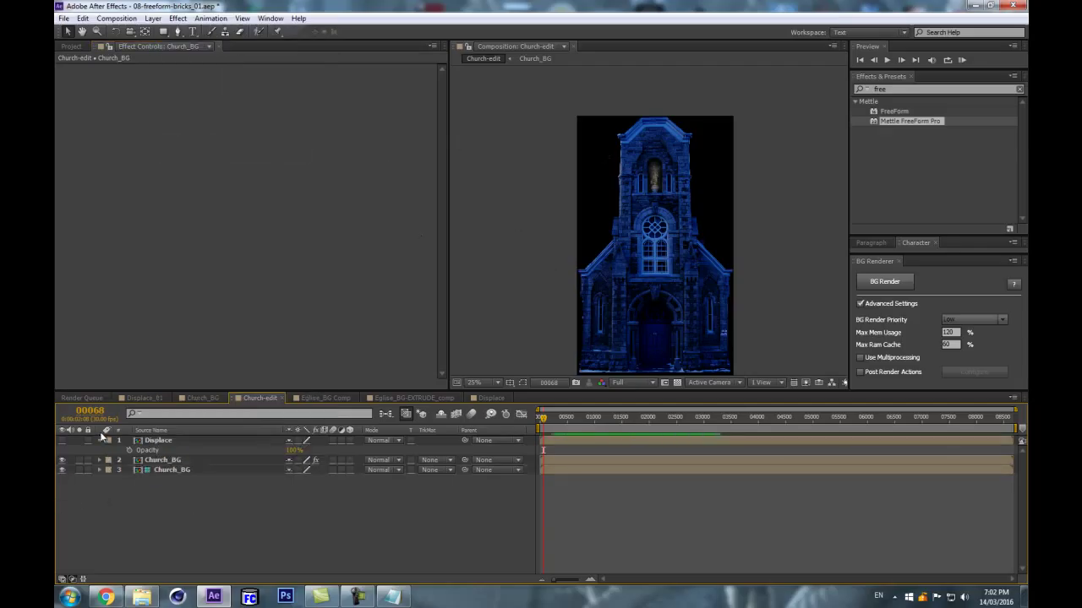
Enlarge the composition viewing area above the timeline and collapse the Displace layer's properties.
click(114, 441)
click(120, 460)
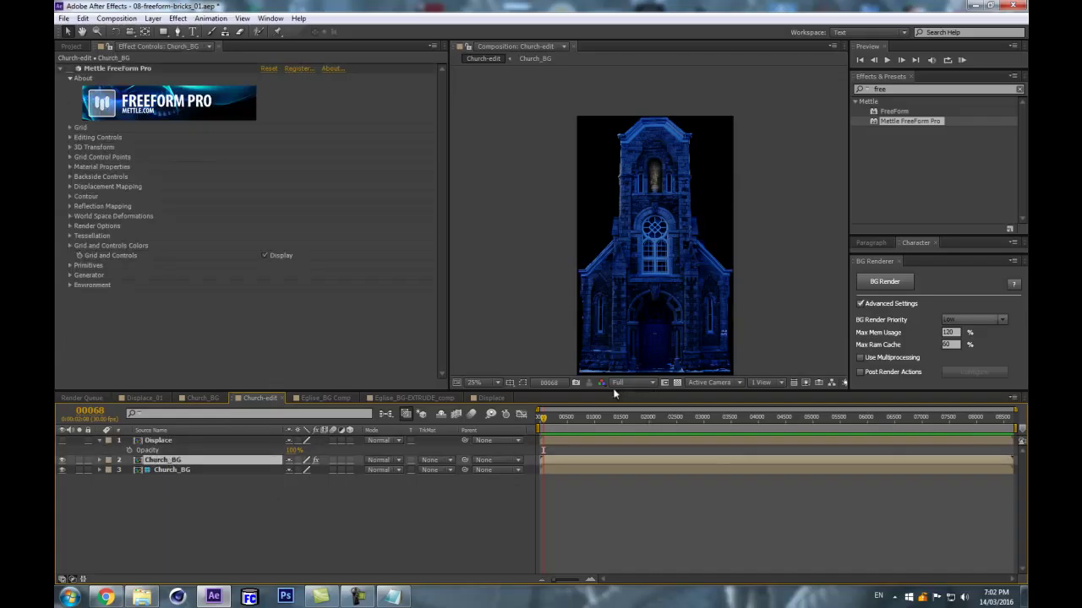
drag(575, 393, 550, 419)
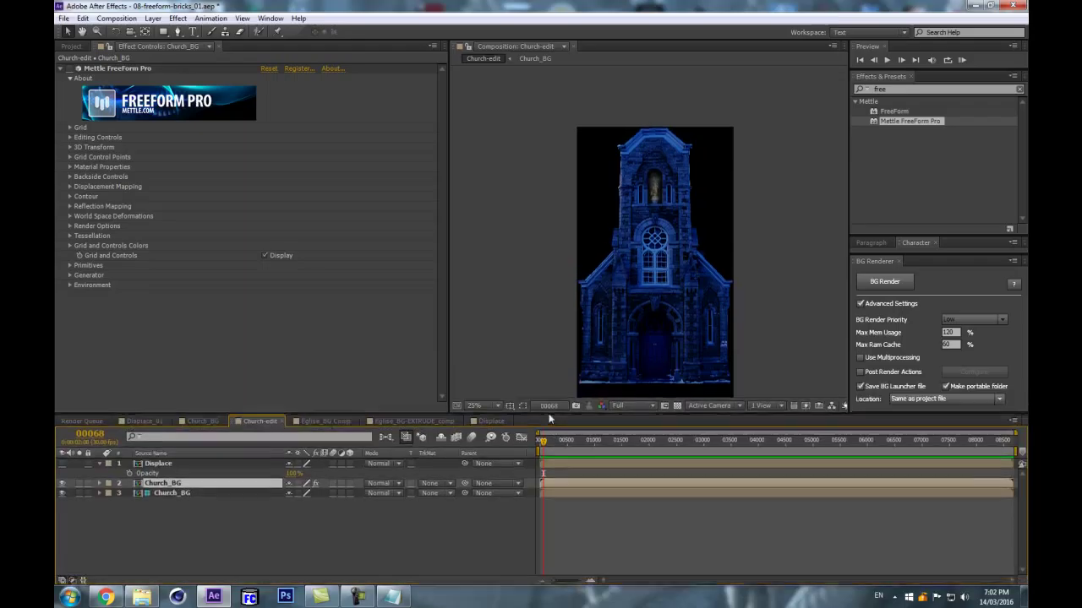
click(177, 536)
click(100, 463)
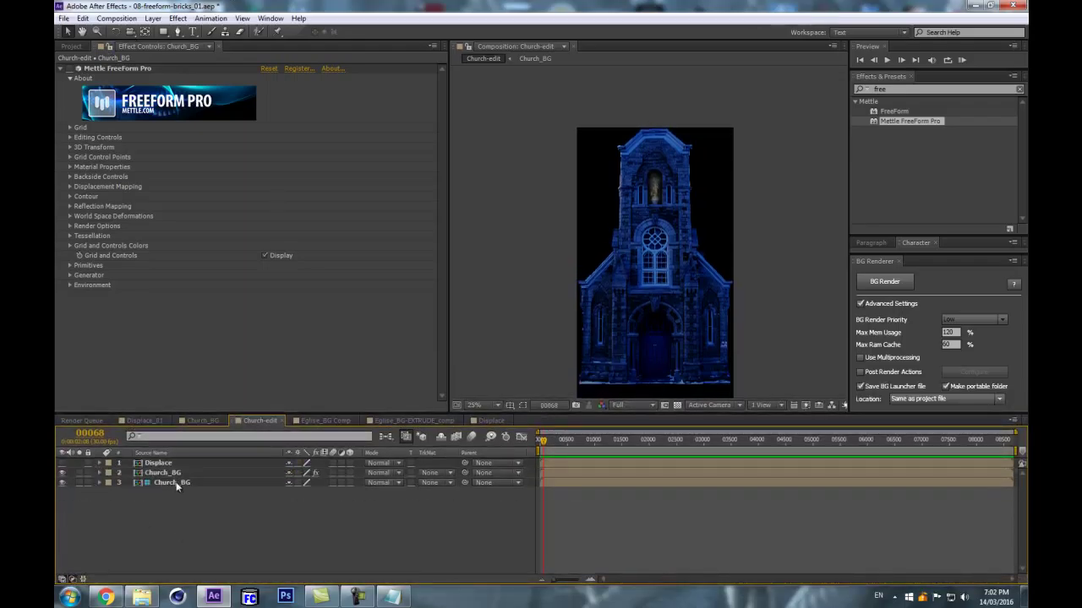
Add a two-node camera with the 50mm preset and enable FreeForm Pro on the upper Church_BG layer.
key(ctrl+alt+shift+c)
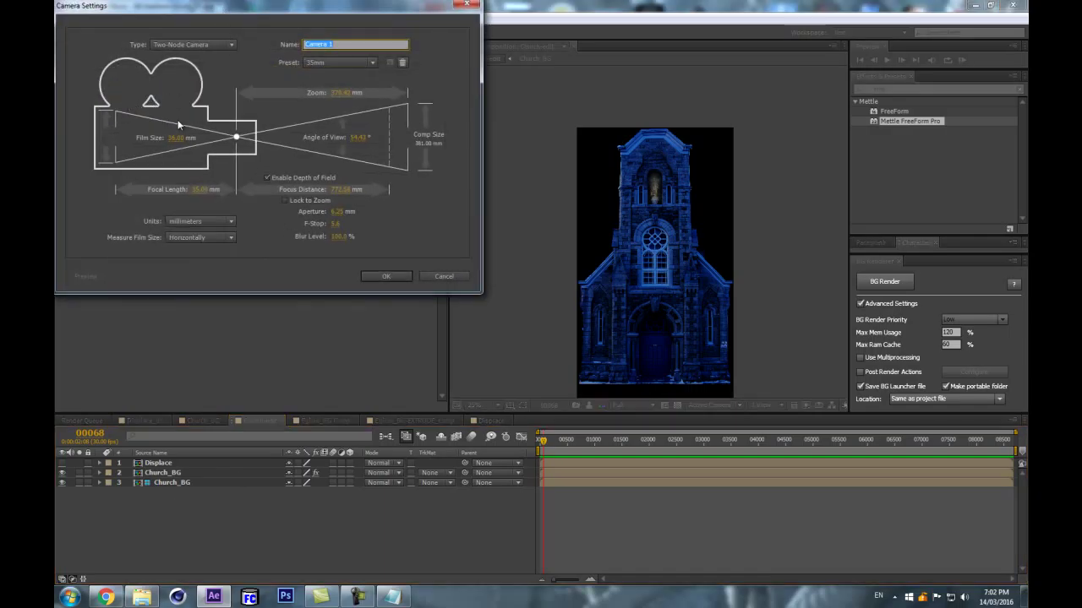
click(350, 60)
click(345, 161)
click(377, 275)
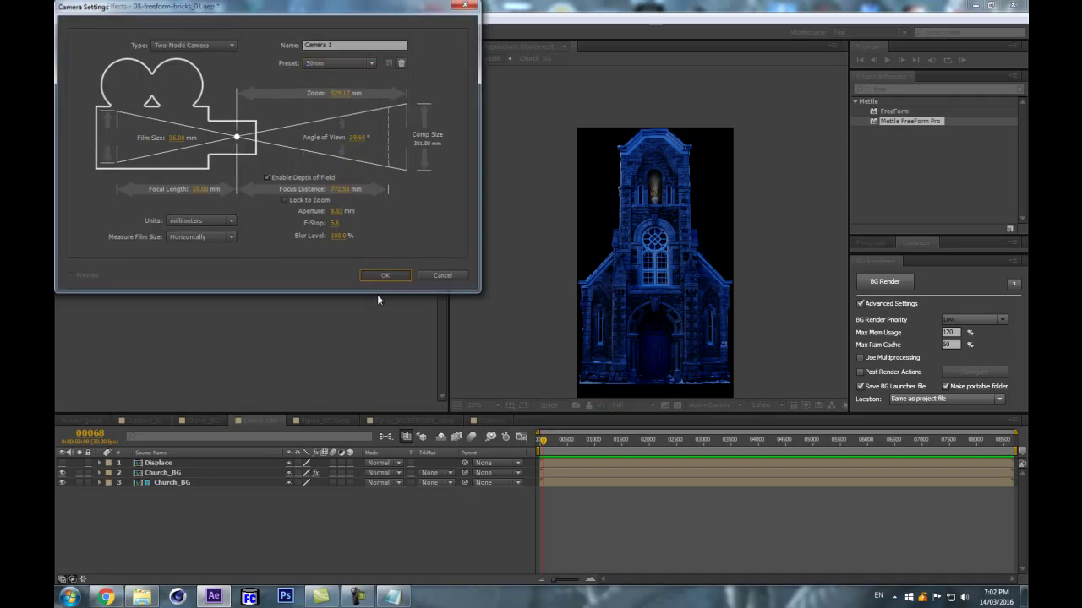
click(287, 113)
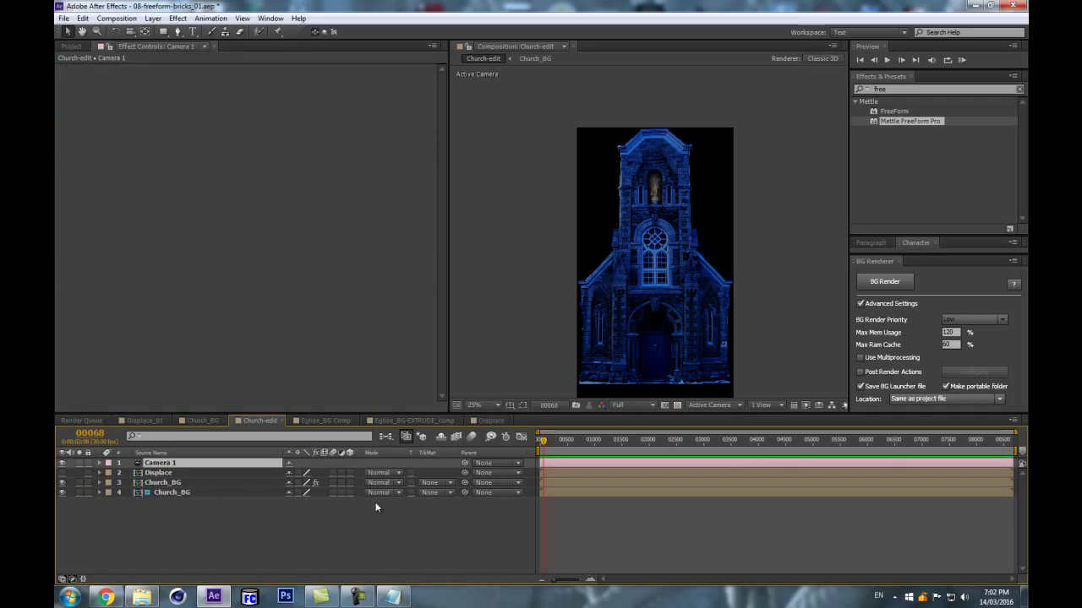
click(168, 483)
click(73, 68)
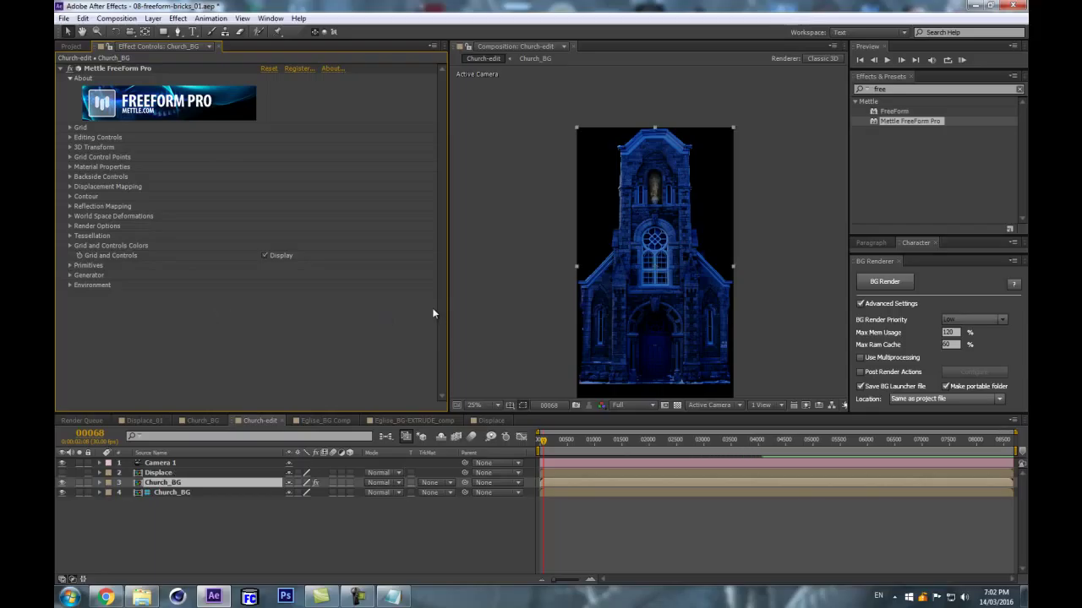
Show the title/action-safe guides in the Church-edit composition and inspect the facade's lower part against the frame.
click(158, 463)
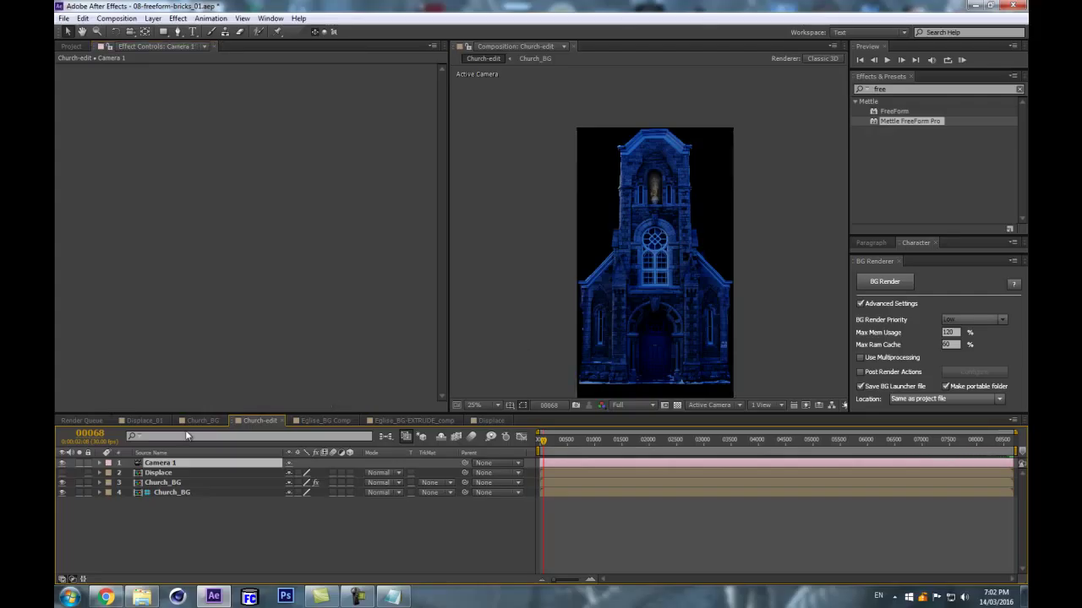
scroll(544, 323, down, 1)
scroll(544, 323, up, 1)
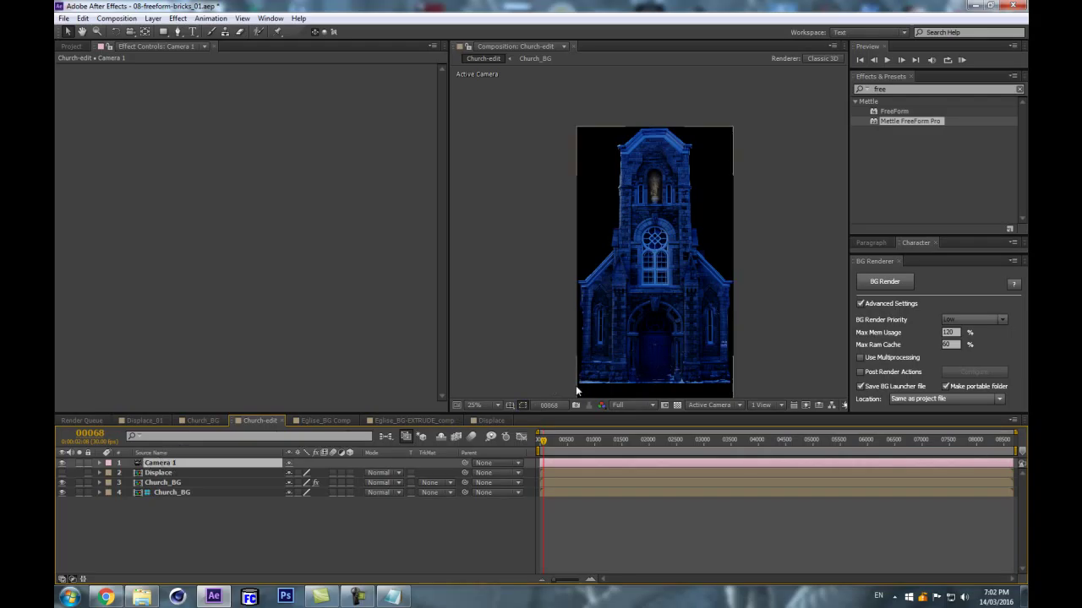
click(510, 405)
click(541, 419)
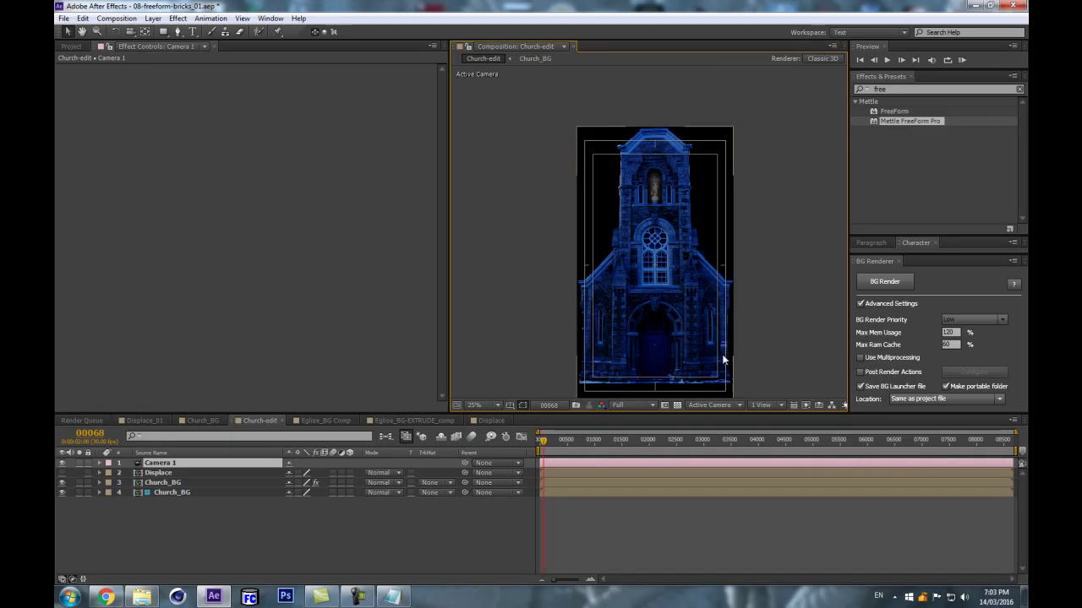
scroll(657, 339, up, 2)
drag(656, 338, 566, 177)
key(v)
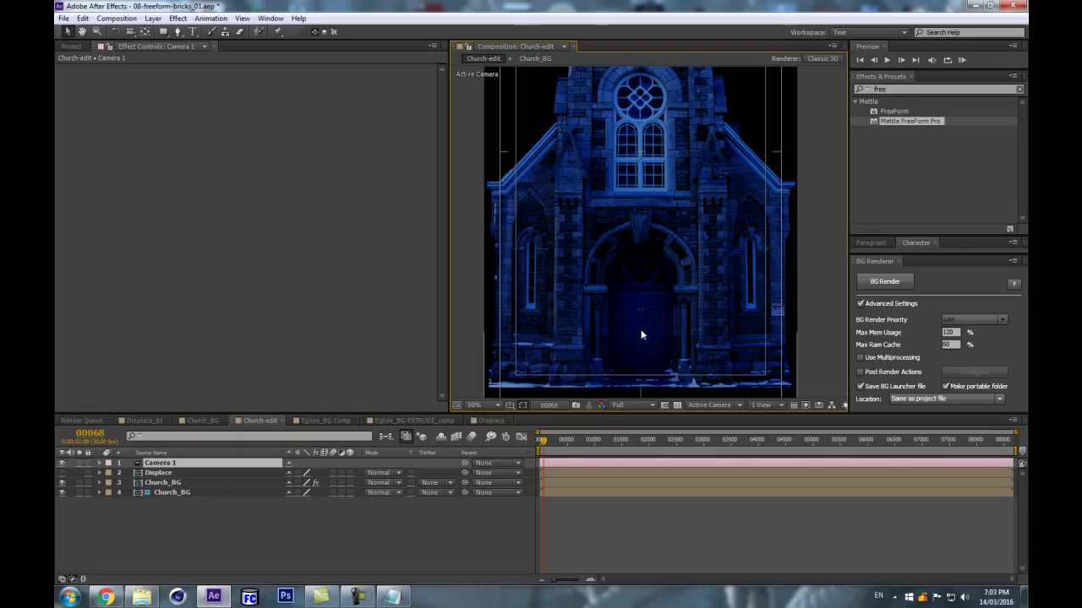
scroll(640, 331, down, 2)
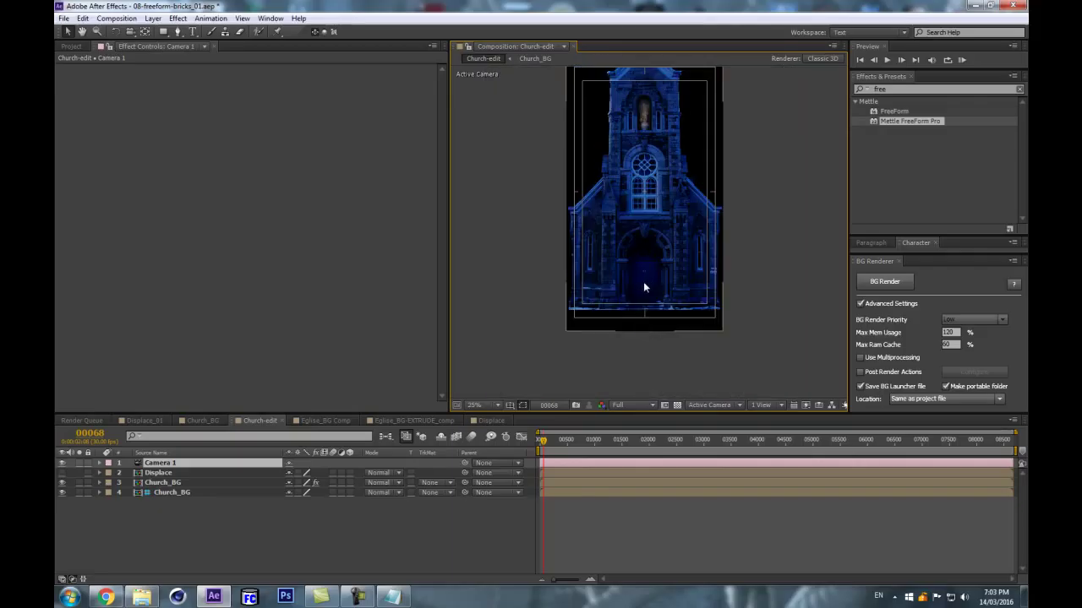
Try moving Camera 1 vertically to compare the FreeForm layer with the guide copy, and undo the camera move.
key(p)
key(c)
drag(645, 256, 649, 162)
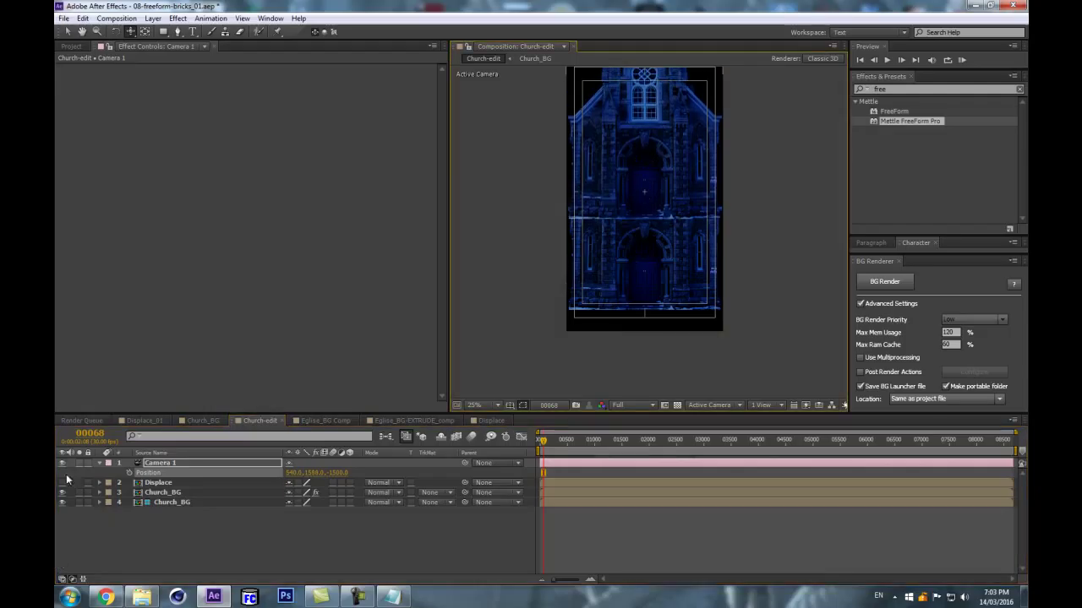
drag(734, 181, 728, 352)
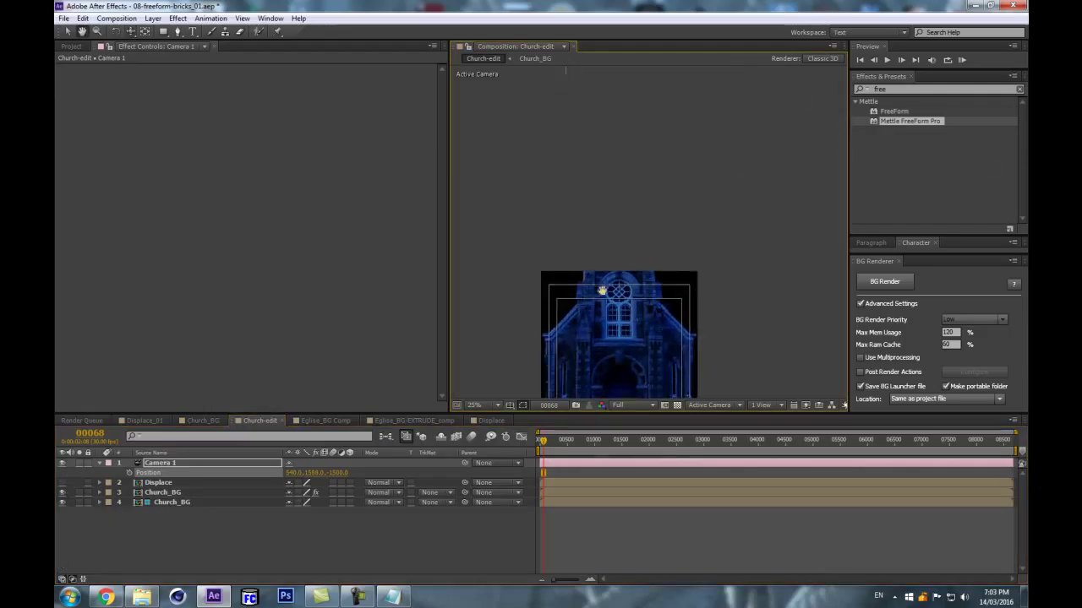
drag(625, 358, 677, 149)
key(c)
key(ctrl+z)
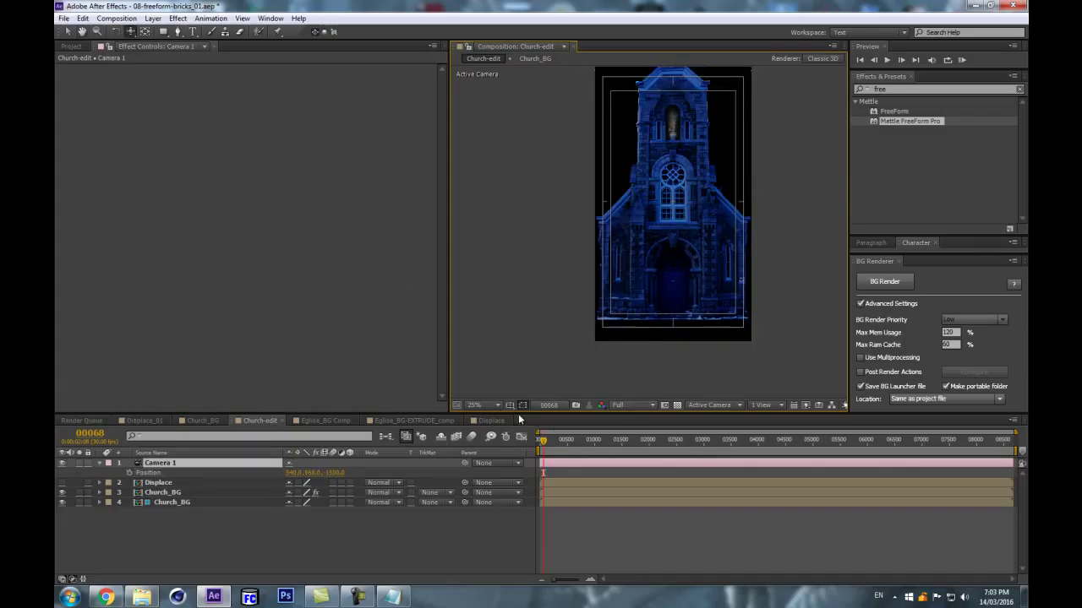
Set the Church-edit composition's height to 3500 px.
click(115, 17)
click(146, 49)
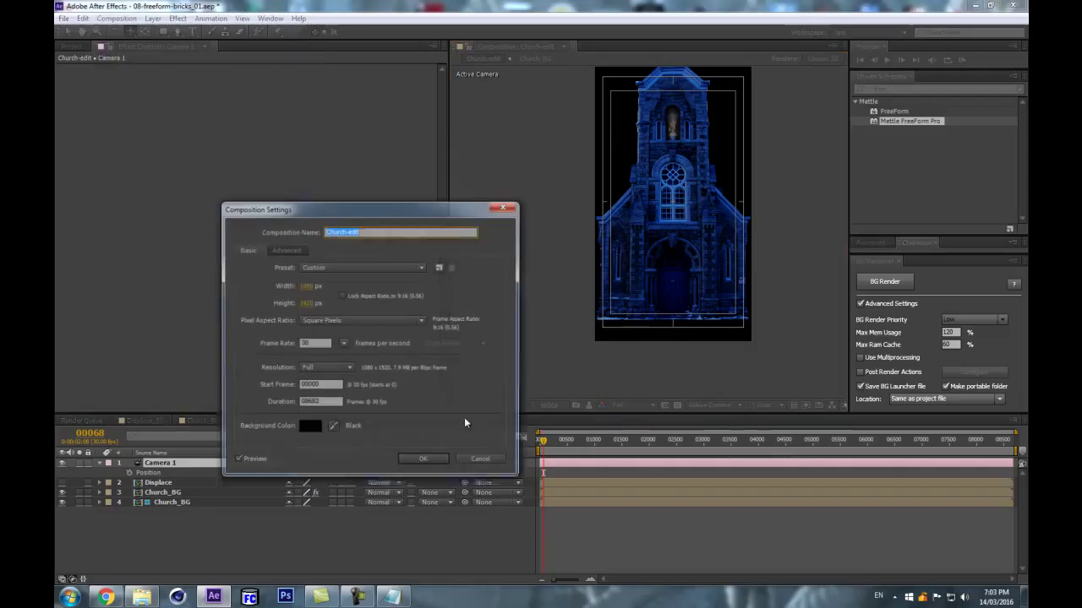
click(310, 302)
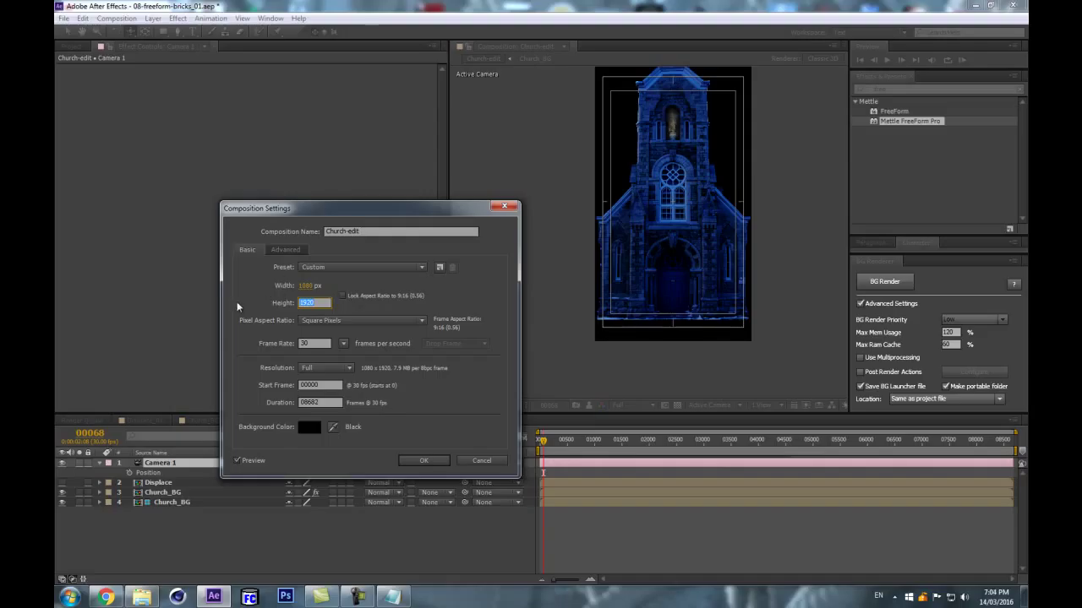
text(4)
text(500)
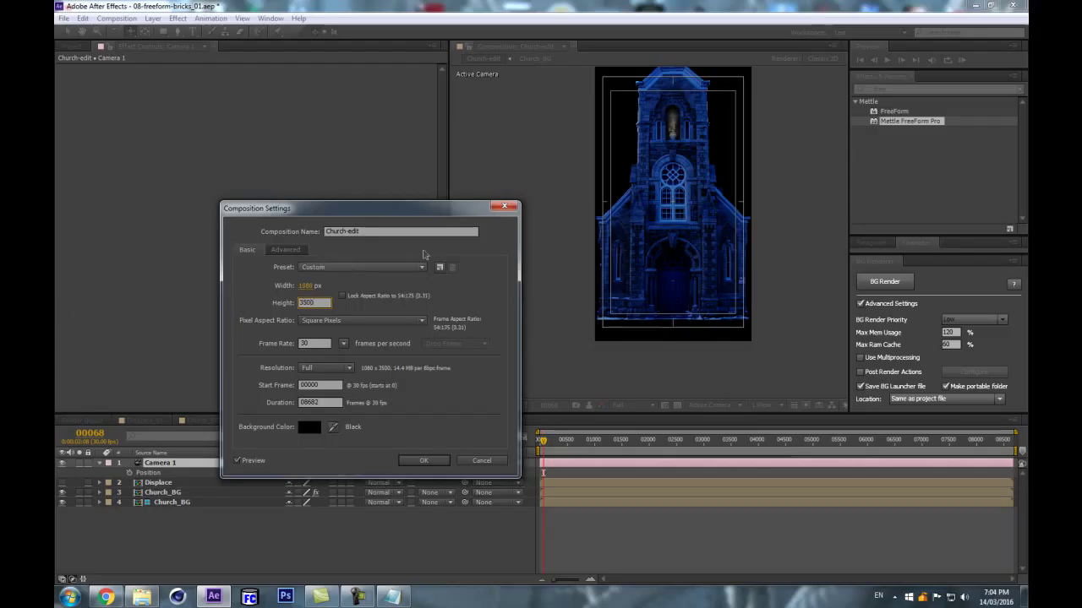
key(Return)
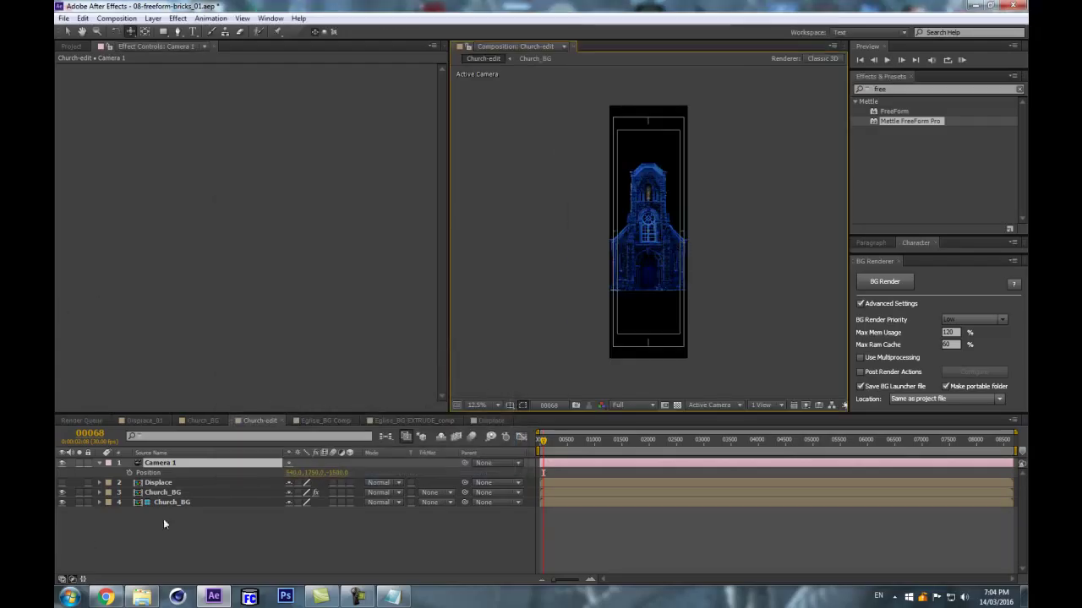
Solo the lower Church_BG guide copy in the Church-edit composition.
click(154, 493)
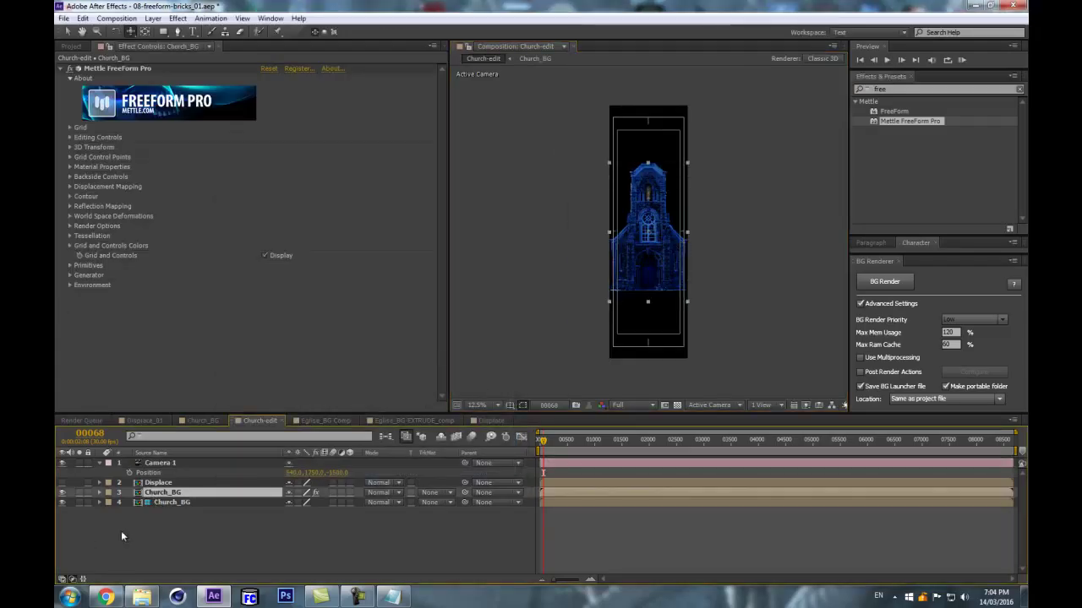
click(62, 502)
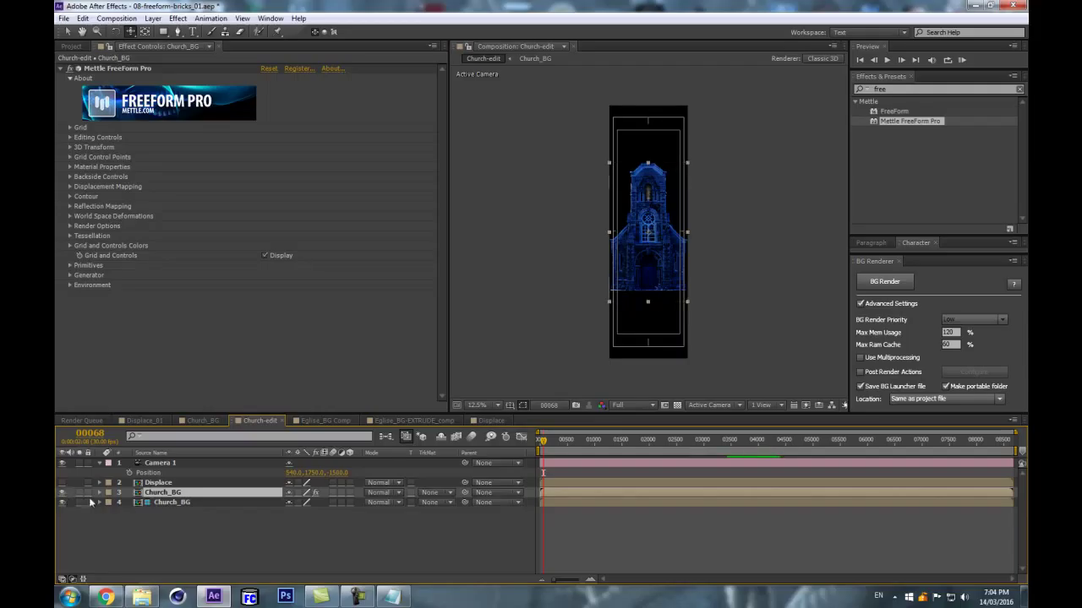
click(168, 503)
click(79, 502)
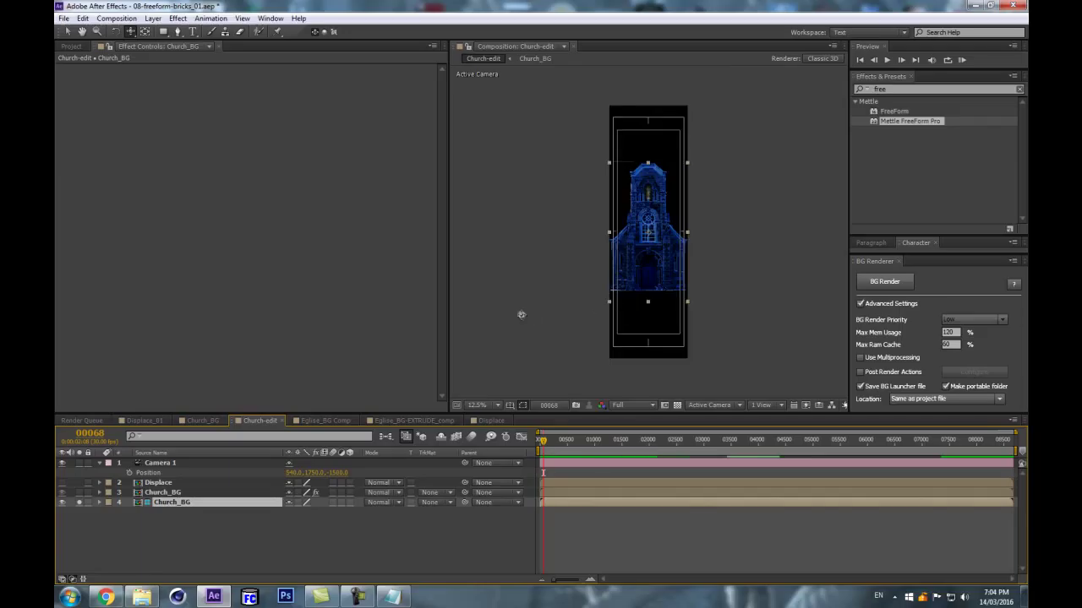
key(period)
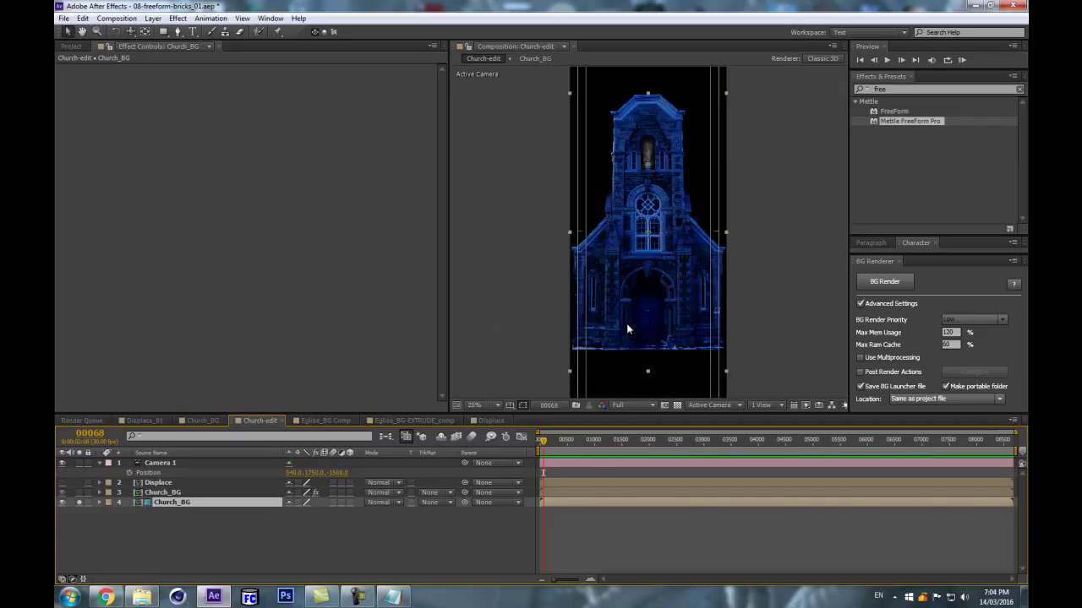
Move the Church_BG guide copy straight up in the frame so the church door sits near the composition's centre.
scroll(626, 329, down, 5)
scroll(682, 250, down, 1)
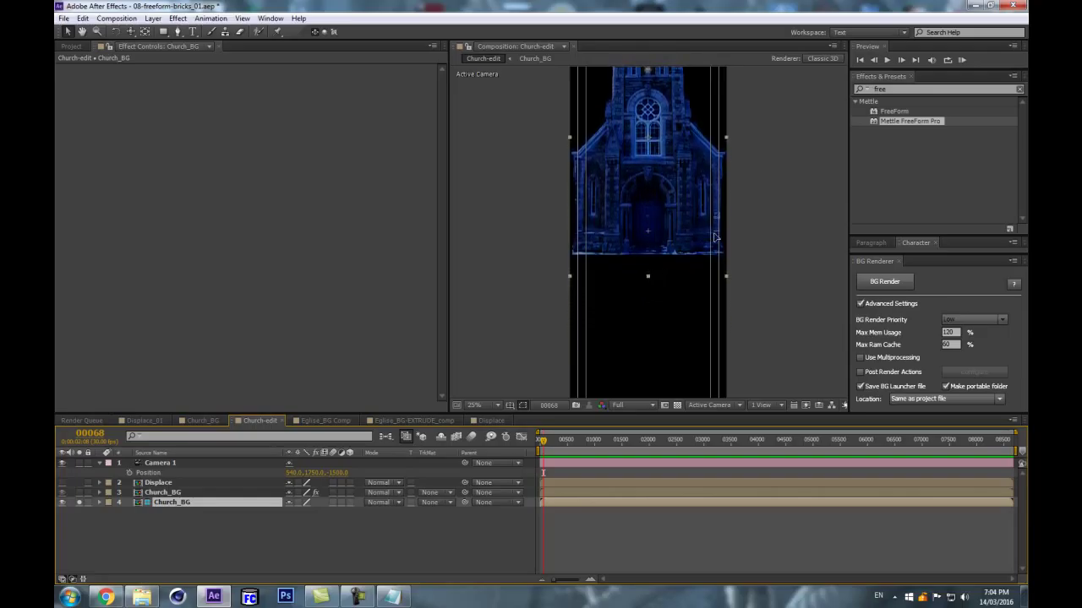
drag(644, 258, 715, 259)
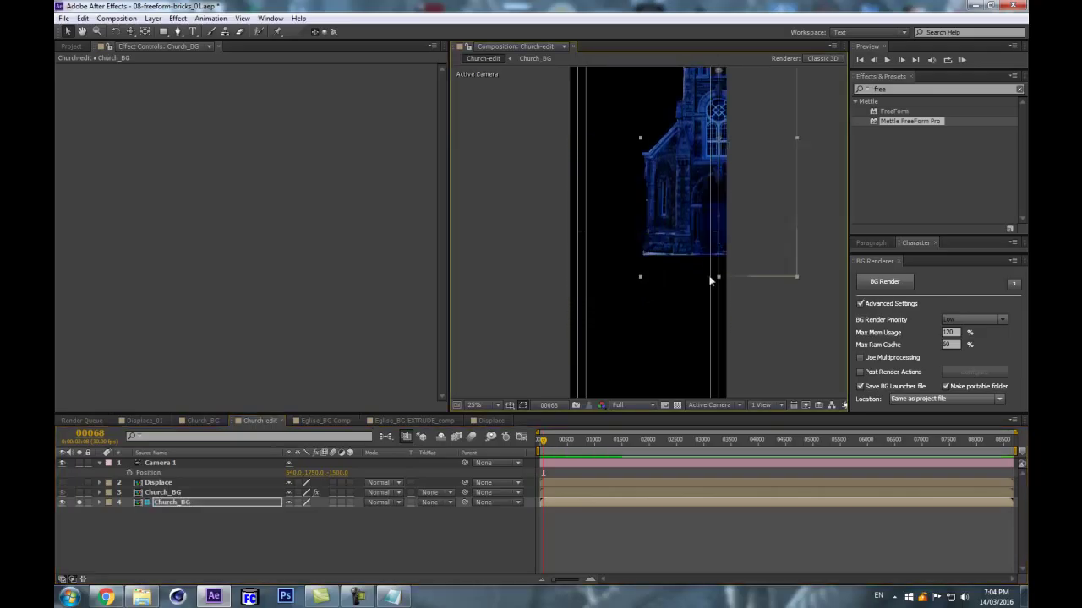
key(ctrl+z)
drag(682, 332, 697, 245)
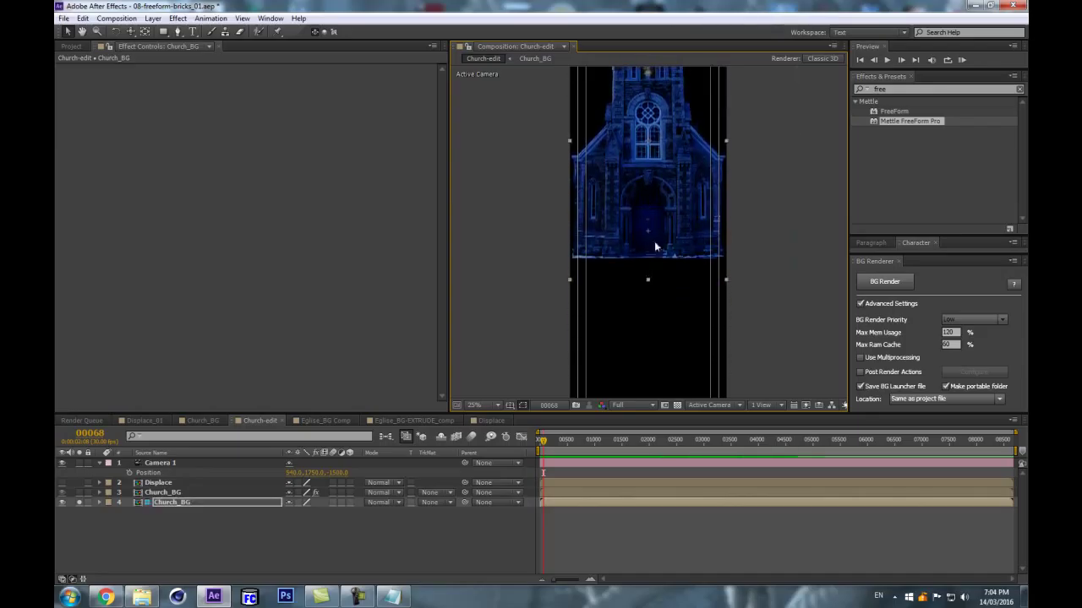
scroll(649, 235, up, 1)
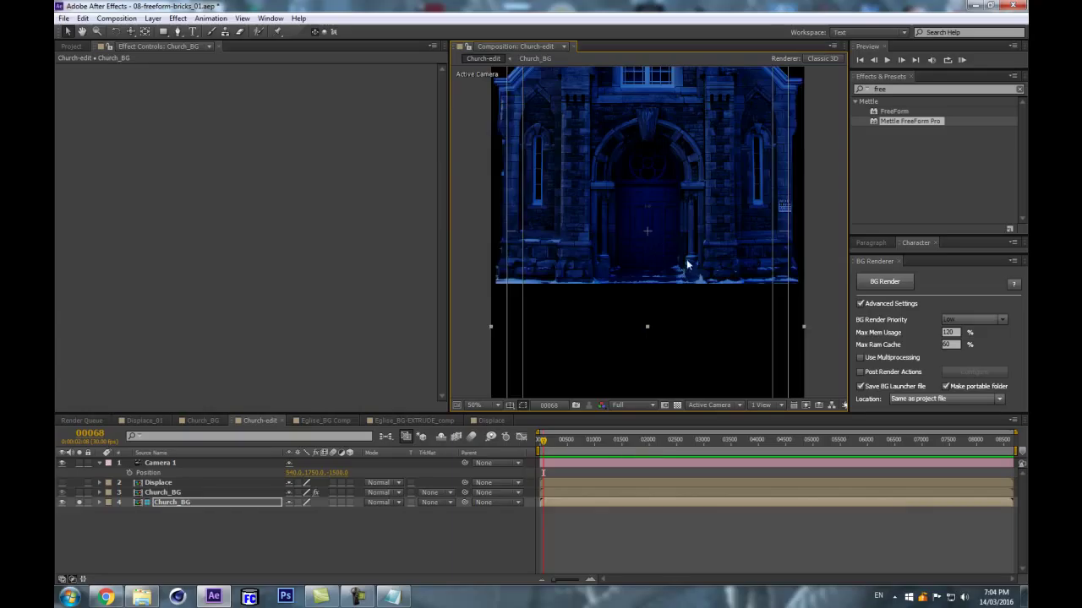
drag(722, 266, 728, 270)
scroll(662, 254, down, 1)
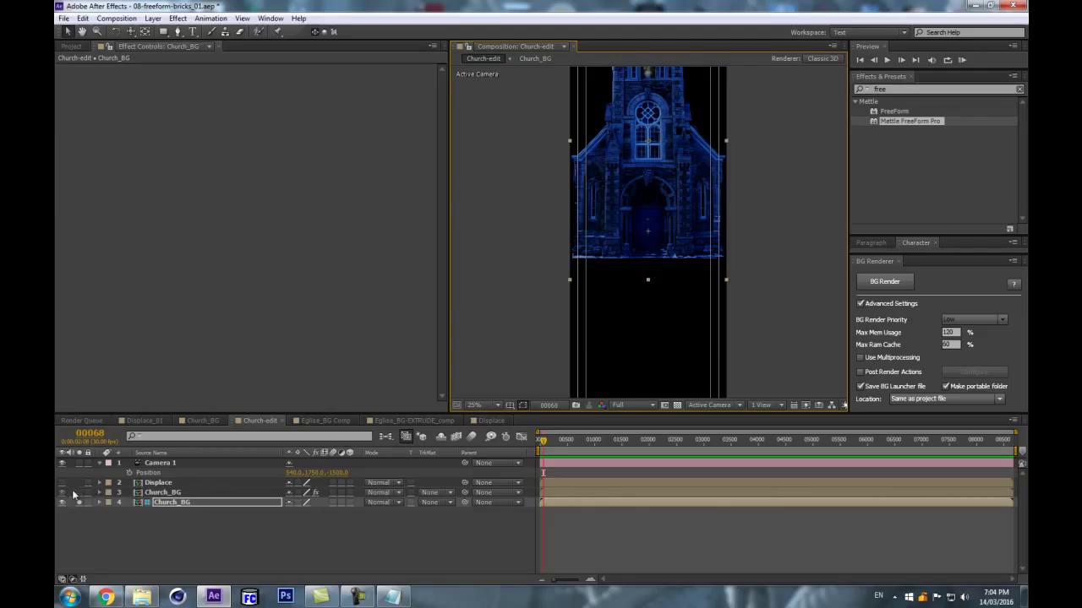
Solo the FreeForm Church_BG layer too, and track Camera 1 vertically until its facade roughly overlaps the guide copy.
click(189, 493)
click(79, 493)
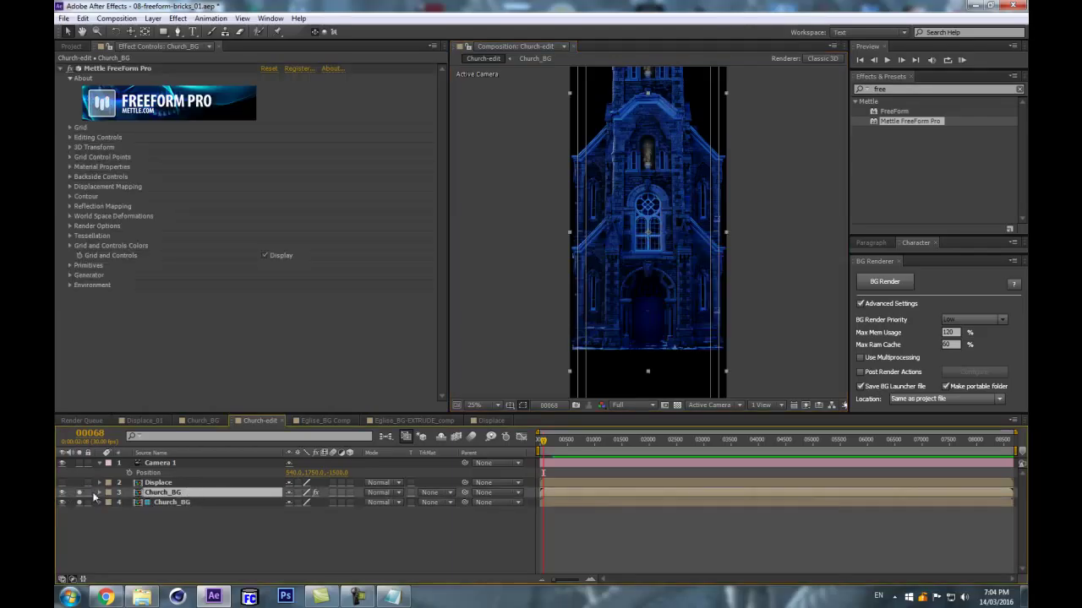
click(157, 463)
click(199, 492)
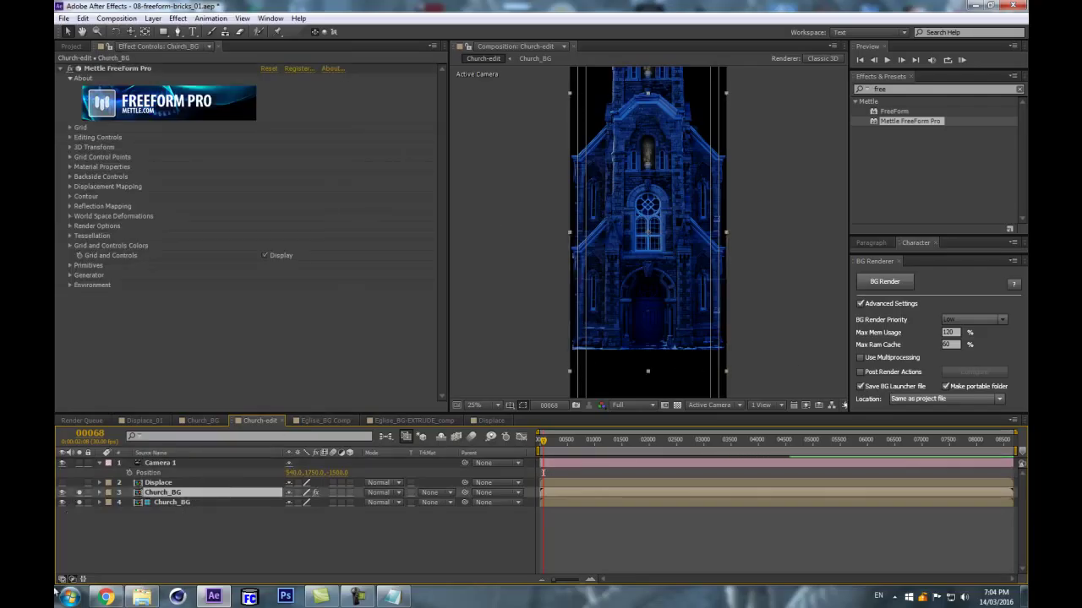
click(182, 465)
key(c)
drag(649, 269, 686, 179)
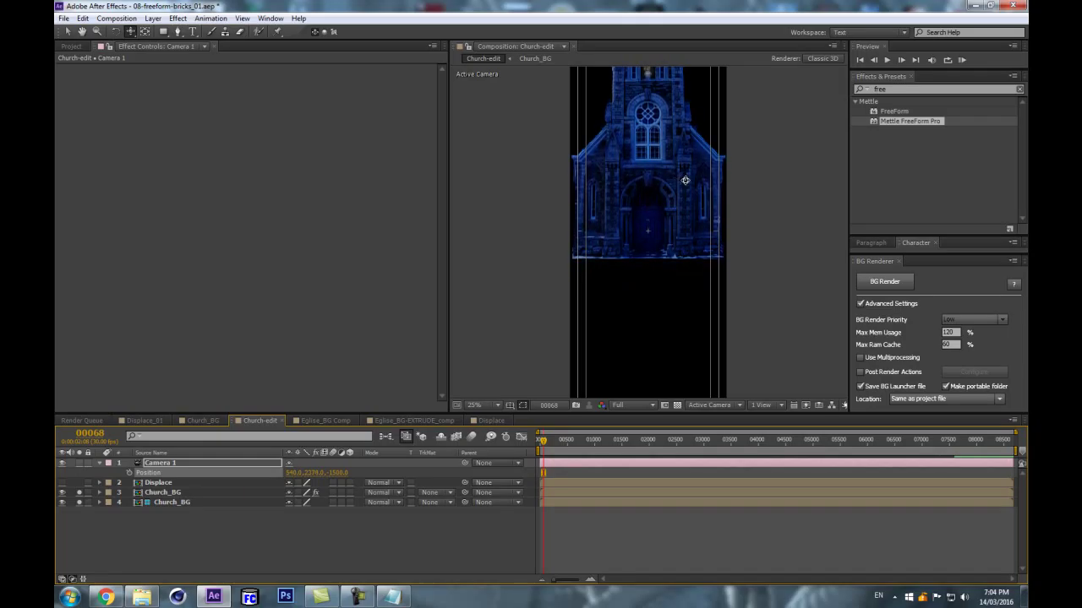
Compare the FreeForm layer with the guide copy up close and fine-tune Camera 1's position to 540, 2382, -1500.
scroll(661, 198, up, 2)
drag(593, 149, 681, 375)
scroll(669, 341, up, 1)
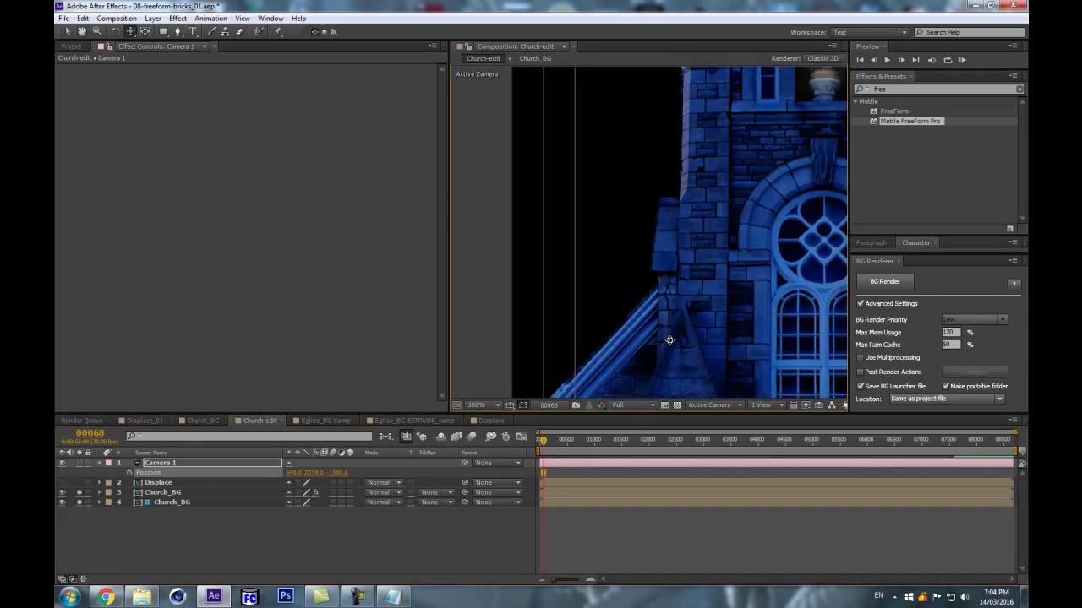
click(79, 492)
click(78, 492)
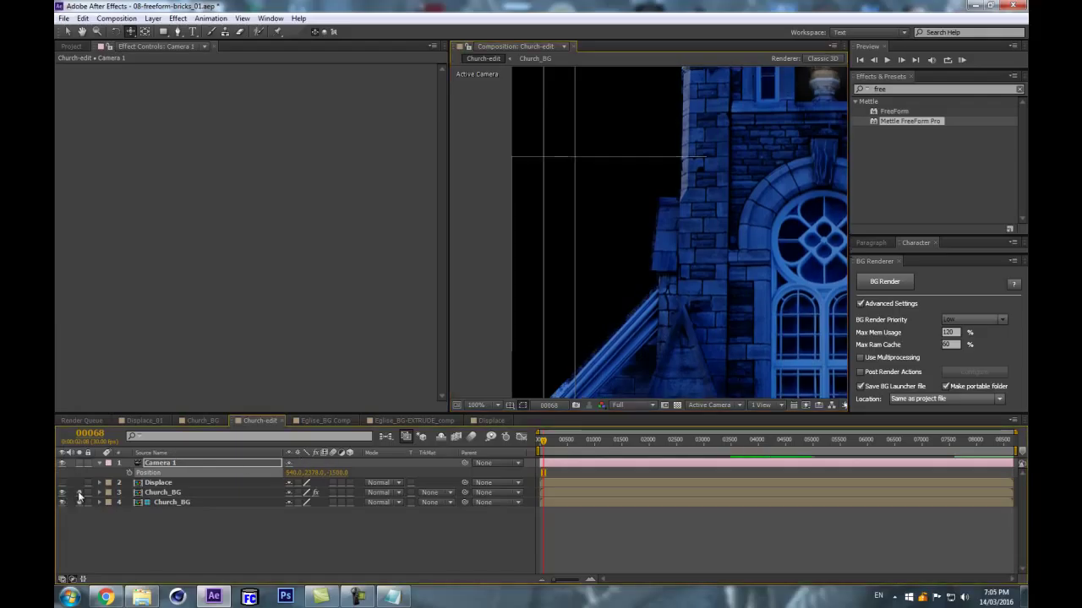
click(720, 324)
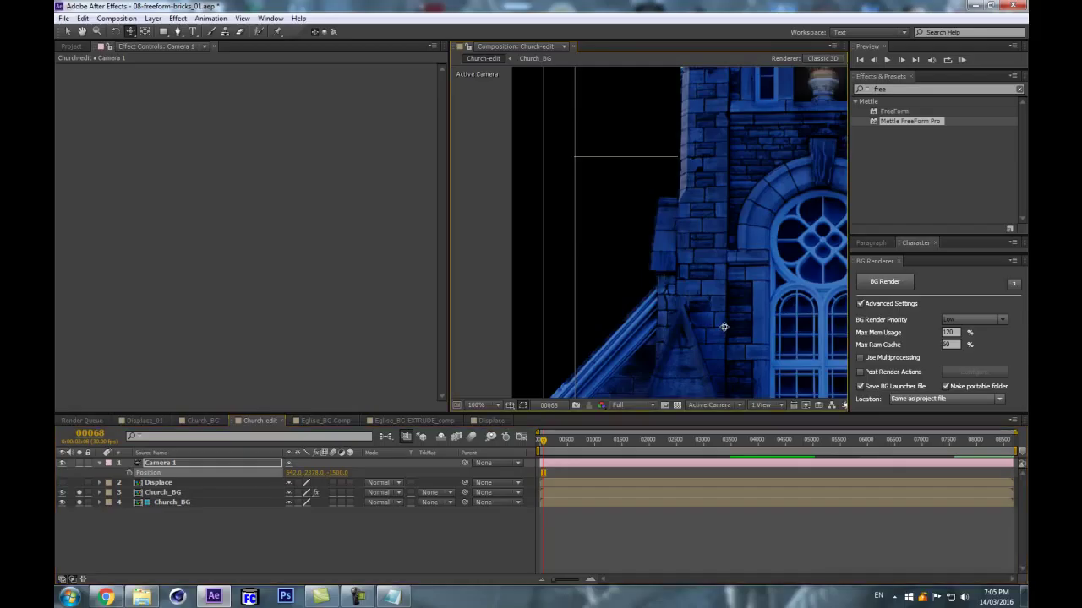
drag(765, 331, 764, 331)
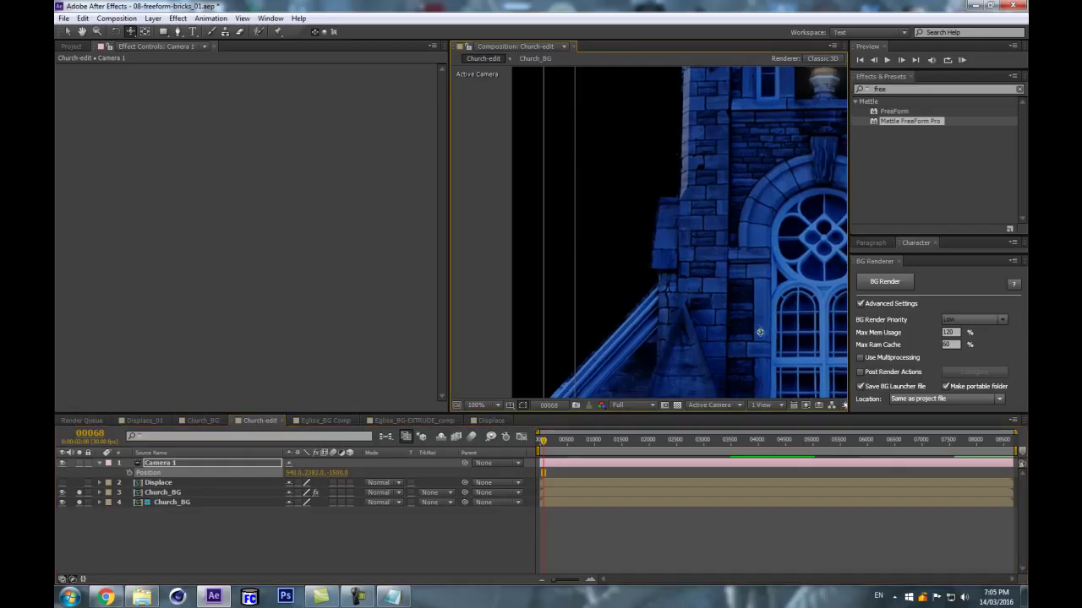
click(78, 497)
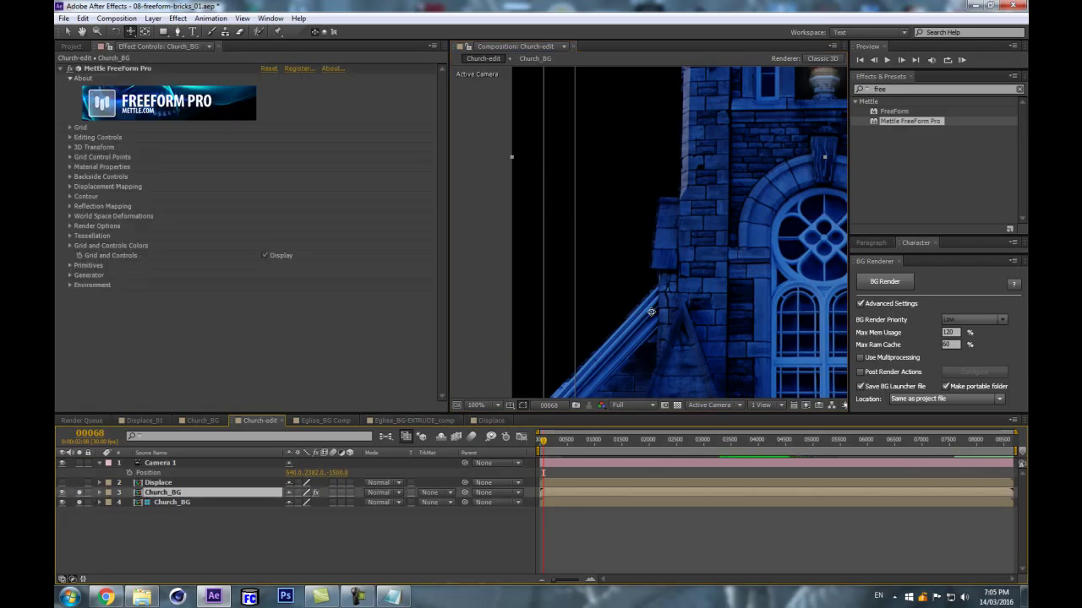
Set the Displacement Layer of FreeForm Pro on the upper Church_BG layer to 2. Displace.
scroll(640, 322, down, 4)
drag(526, 297, 485, 239)
click(153, 479)
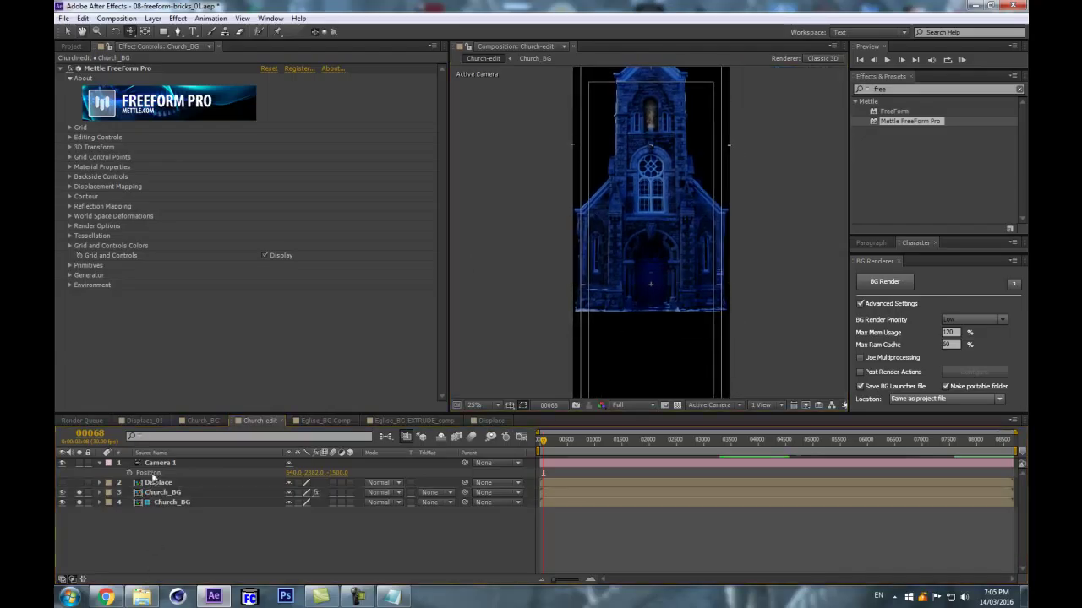
click(162, 492)
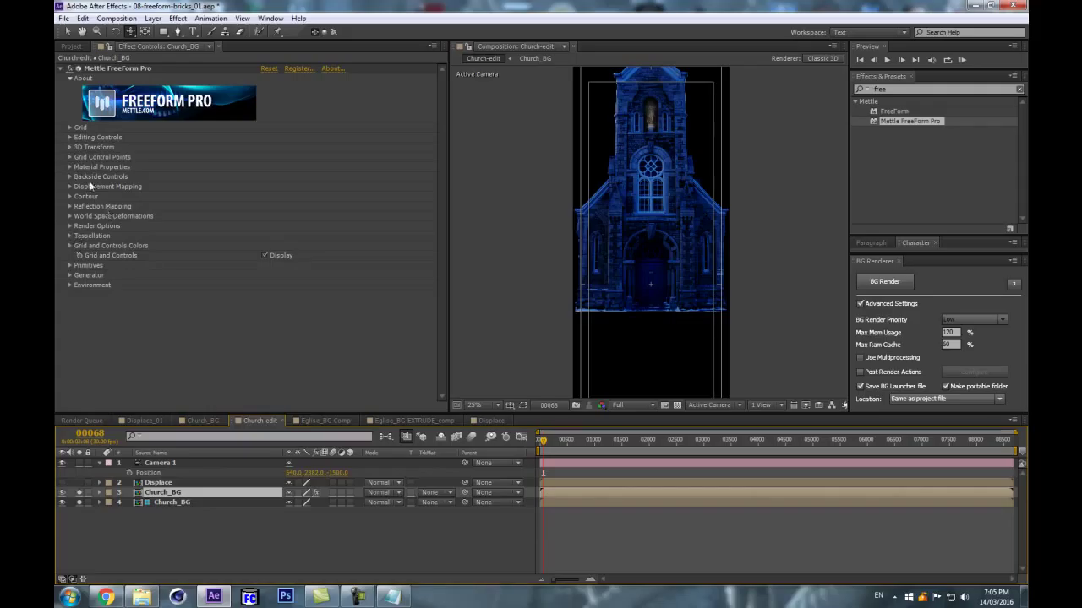
click(70, 187)
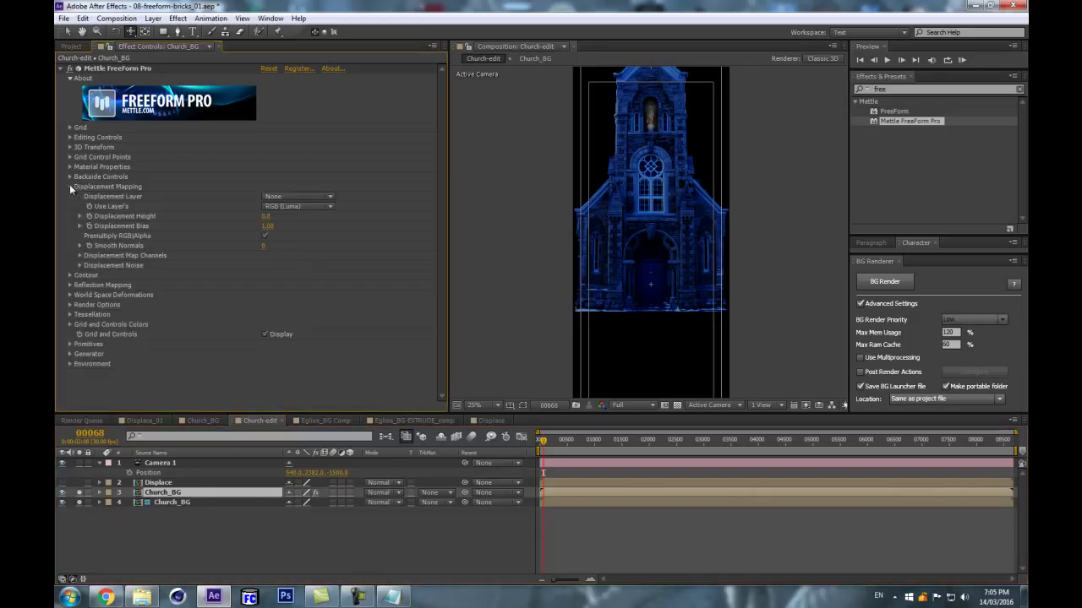
click(286, 197)
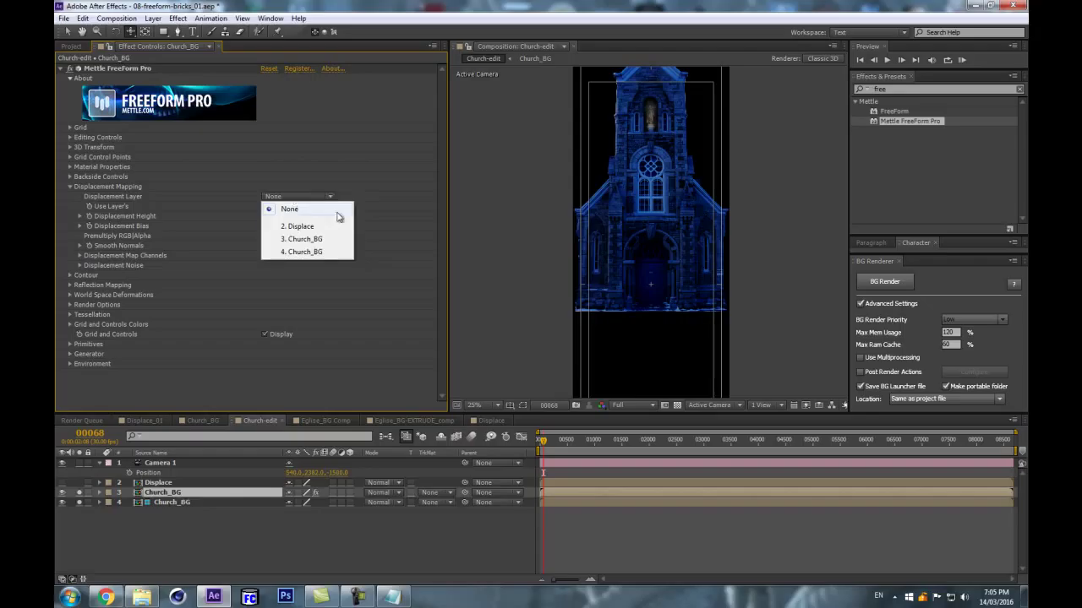
click(302, 226)
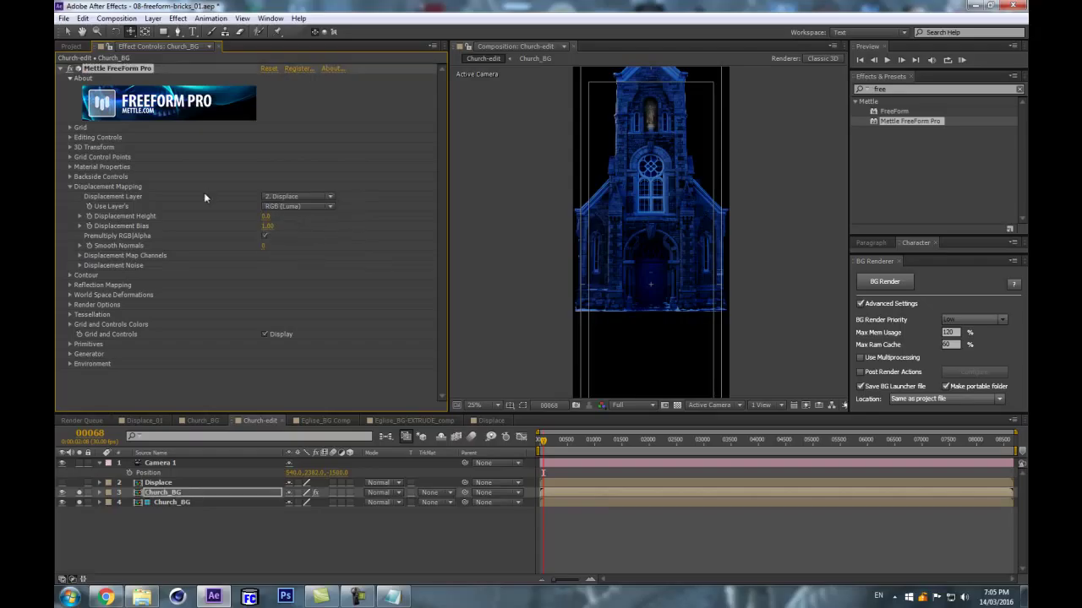
Move the current time to frame 10, the white colour keyframe in the Displace composition, and return to Church-edit.
key(equal)
key(equal)
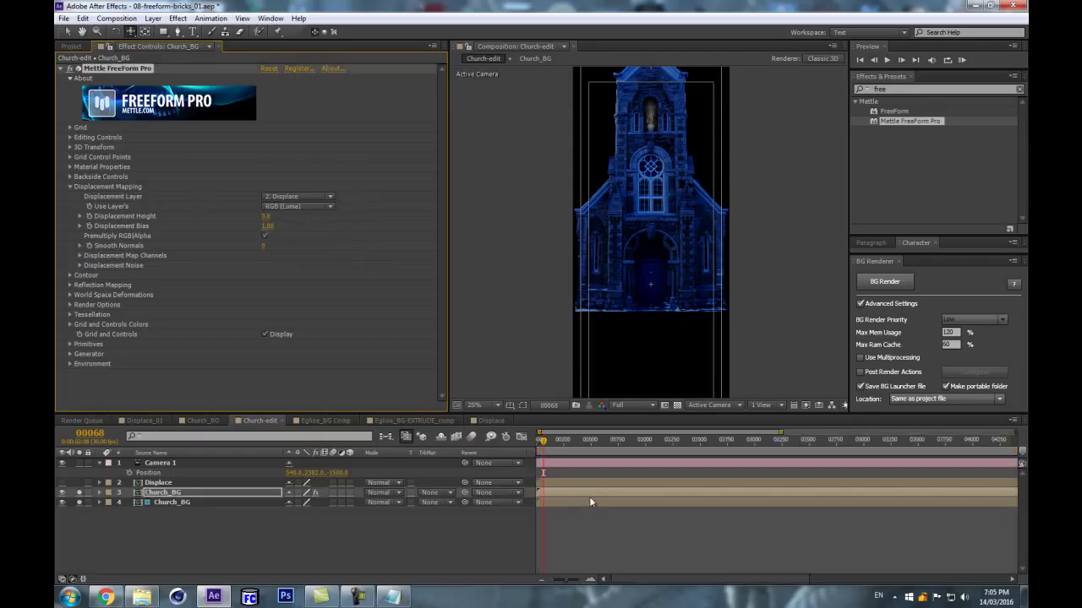
click(168, 483)
double_click(170, 486)
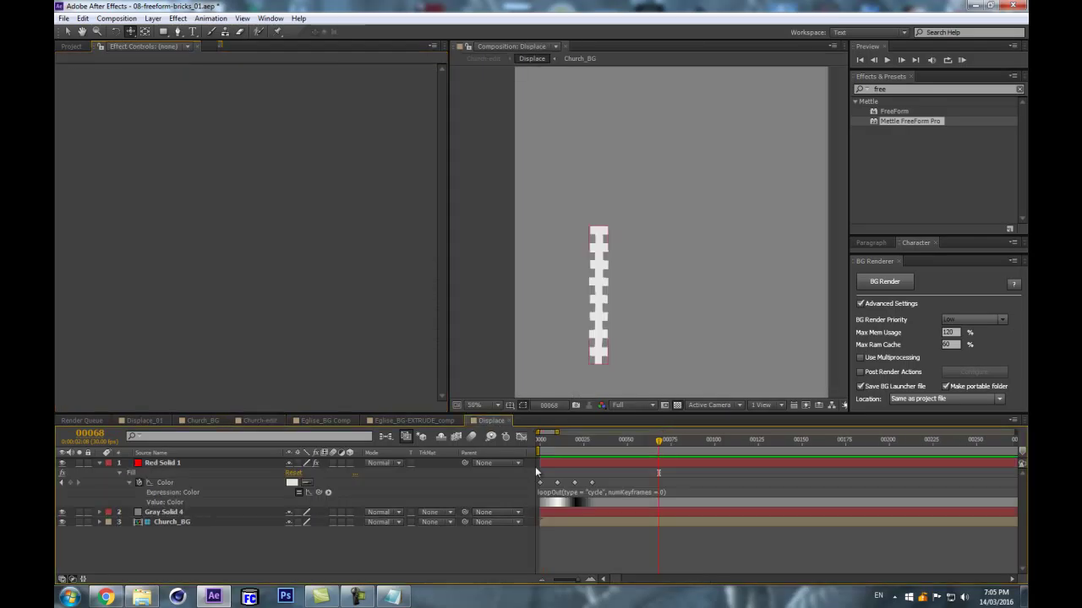
click(557, 442)
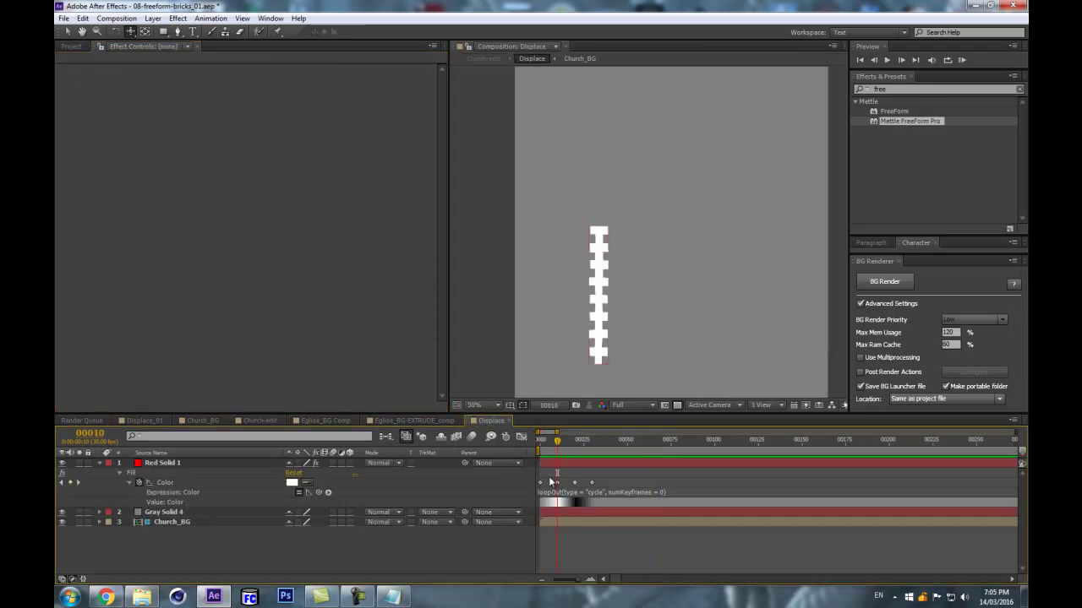
click(385, 436)
click(314, 436)
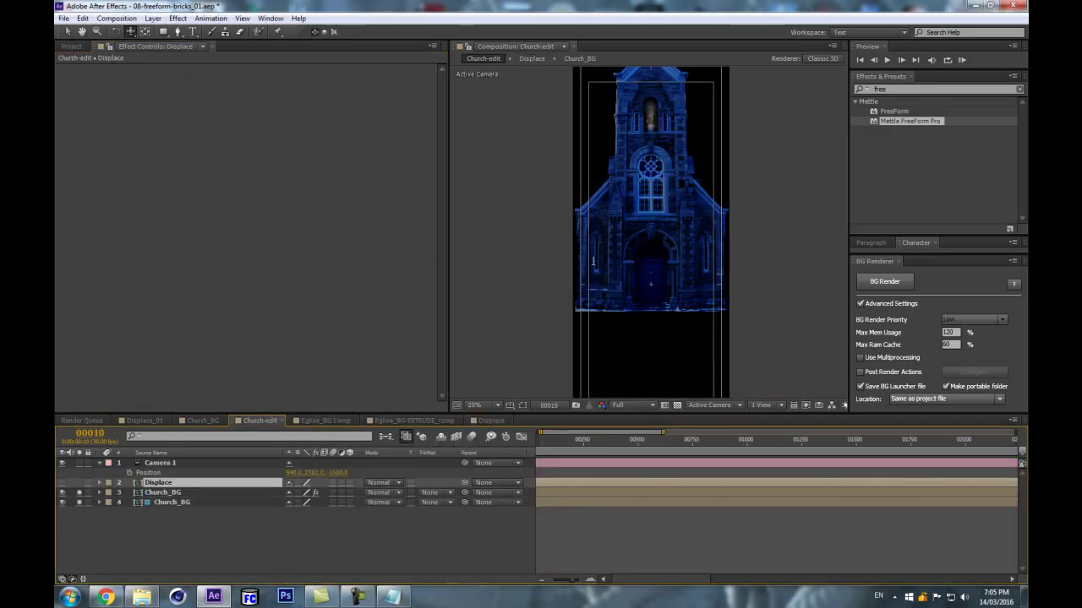
Raise the Displacement Height of the FreeForm Church_BG layer to 170, checking the brick column beside the door.
scroll(583, 282, up, 5)
scroll(580, 284, down, 2)
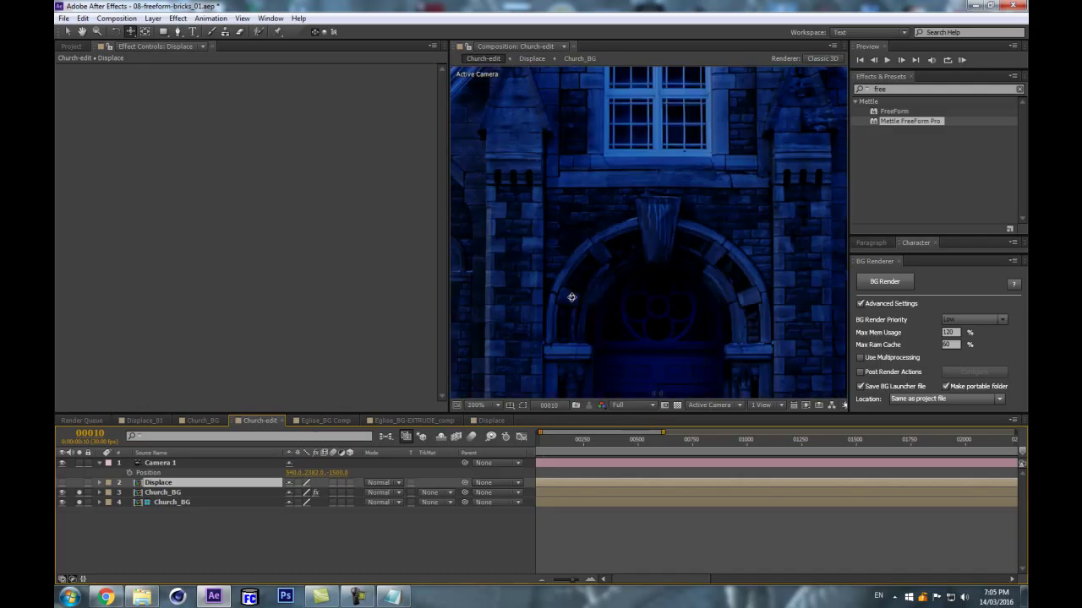
click(173, 493)
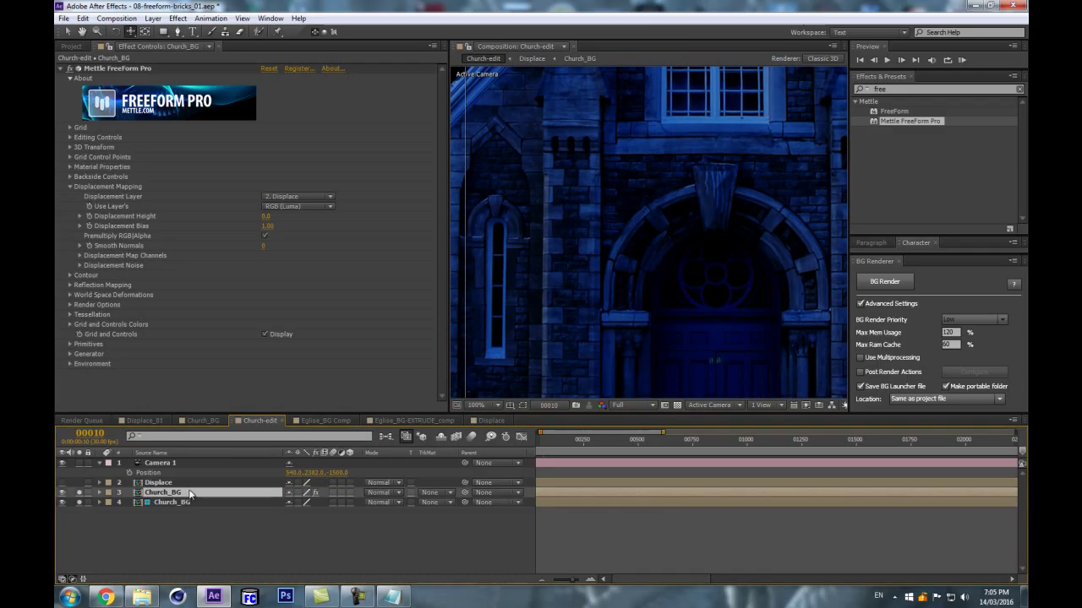
drag(265, 216, 284, 210)
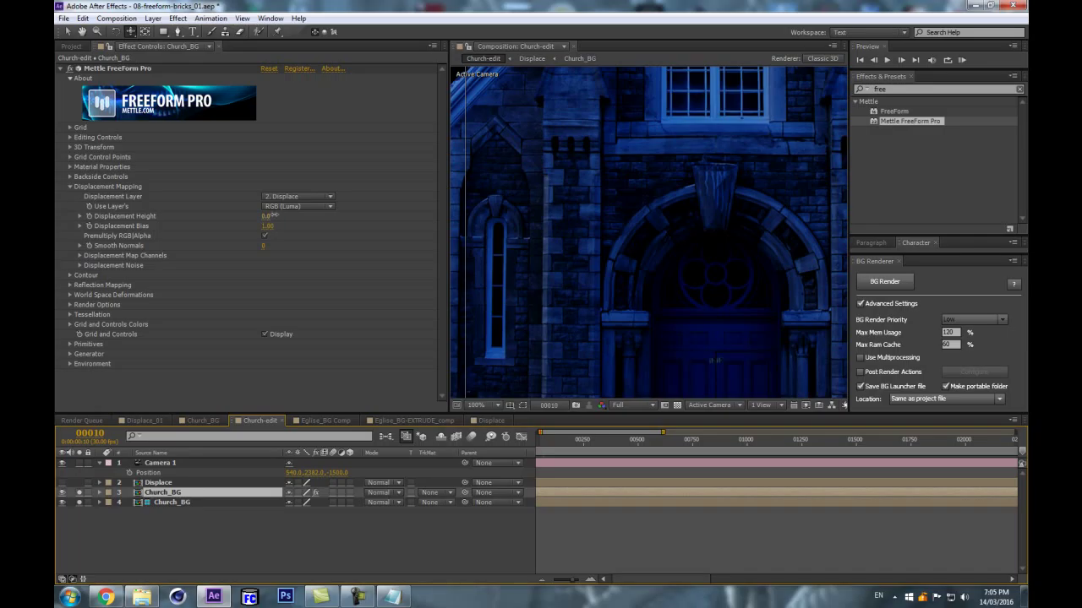
key(ctrl+z)
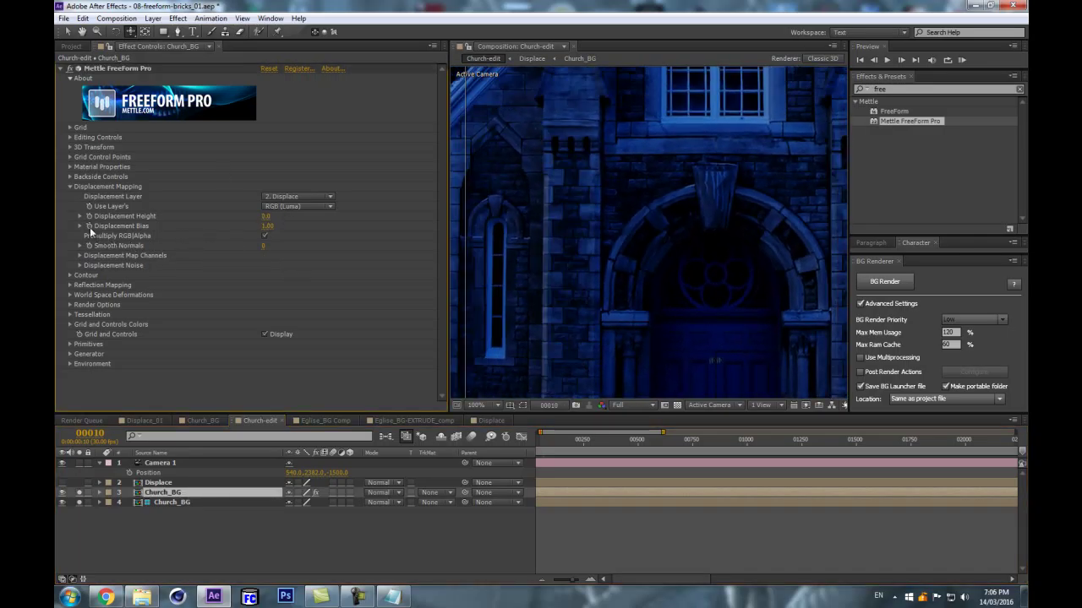
click(267, 218)
drag(267, 218, 274, 215)
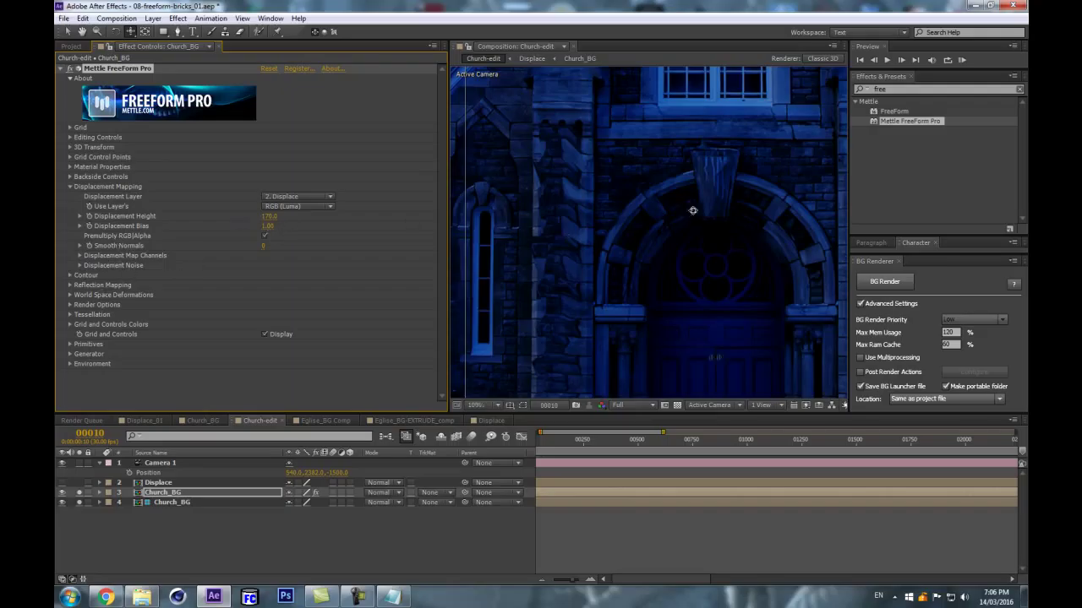
Set FreeForm Pro's Displacement Bias to 0 and increase the Displacement Height further to push the bricks out more.
scroll(693, 211, down, 2)
click(268, 225)
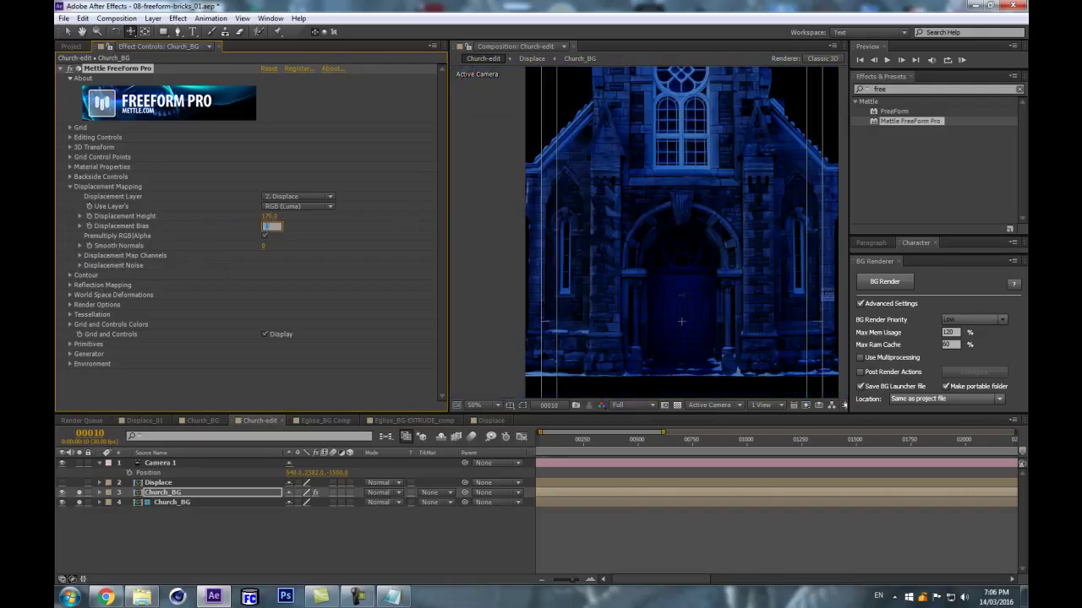
key(Return)
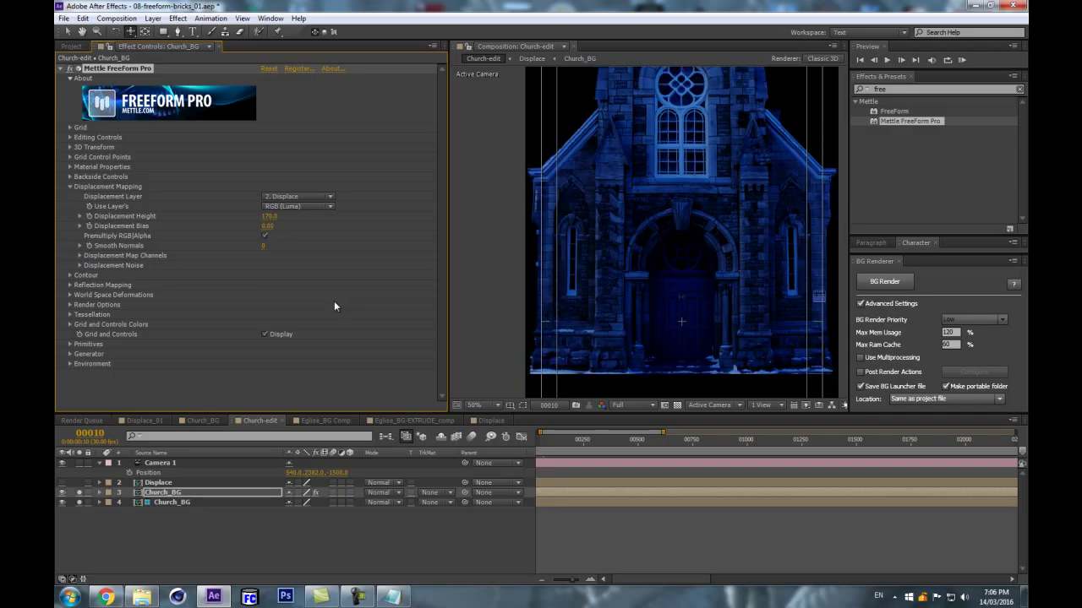
scroll(652, 238, up, 2)
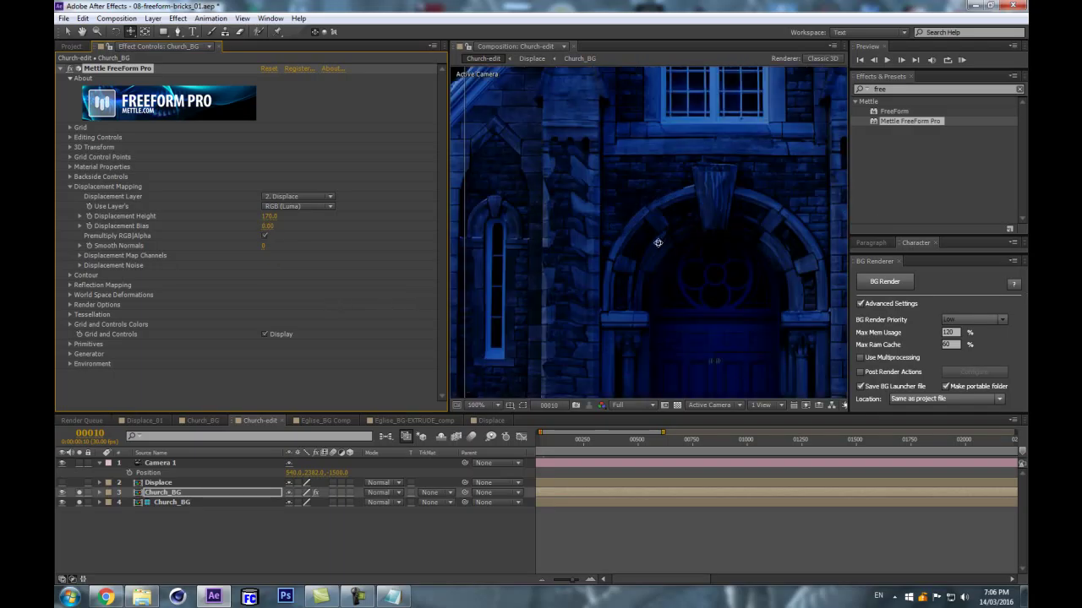
mouse_move(267, 216)
mouse_down()
mouse_move(256, 217)
mouse_move(284, 218)
mouse_move(238, 223)
mouse_move(285, 221)
mouse_move(275, 219)
mouse_up()
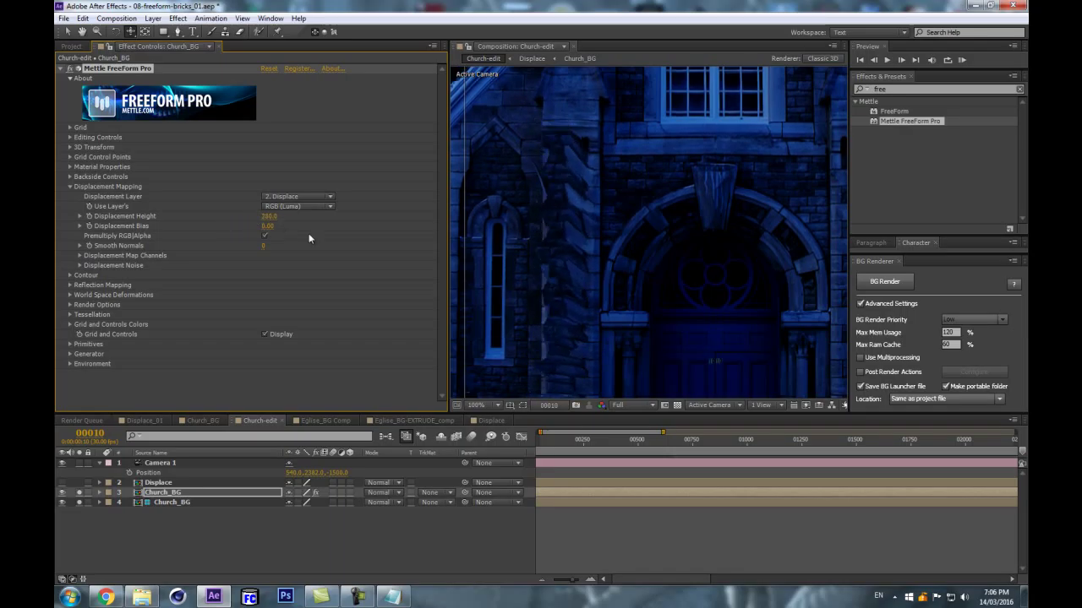
Reduce FreeForm Pro's Displacement Height to 150 and expand the Tessellation settings, checking the brick column beside the door.
scroll(595, 234, up, 1)
key(comma)
mouse_move(270, 217)
mouse_down()
mouse_move(323, 212)
mouse_move(257, 226)
mouse_move(285, 224)
mouse_up()
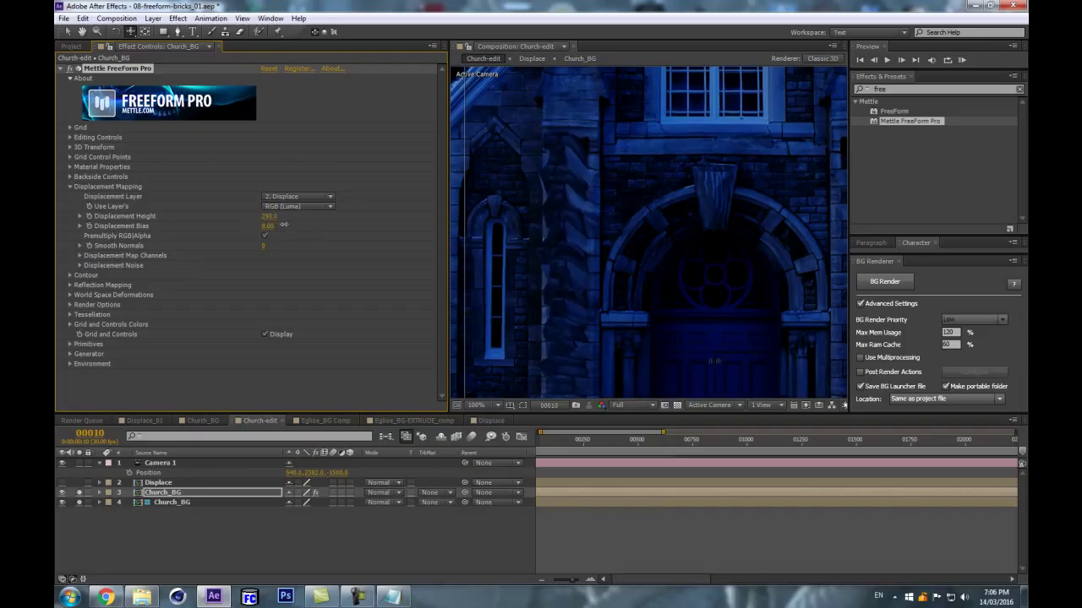
click(71, 316)
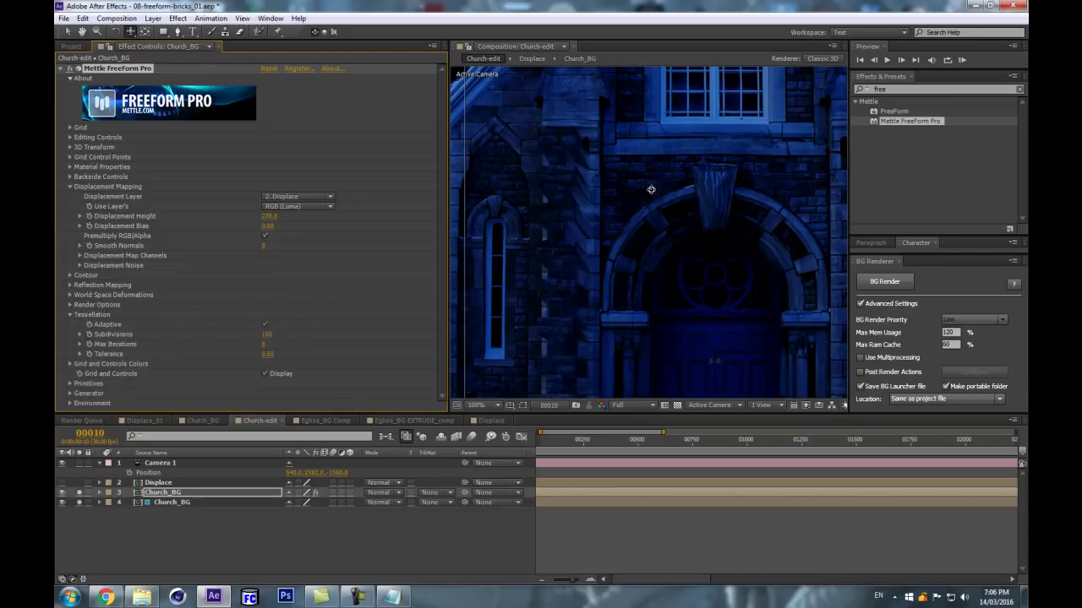
scroll(563, 229, up, 2)
drag(550, 201, 732, 168)
mouse_move(274, 220)
mouse_down()
mouse_move(238, 224)
mouse_move(272, 220)
mouse_up()
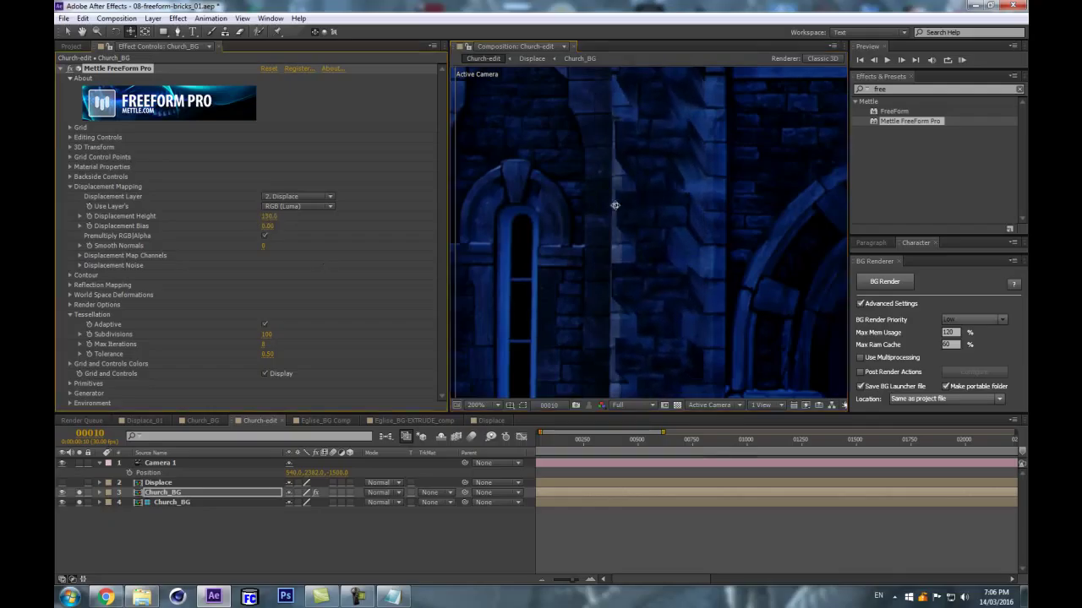
Examine the displaced bricks on the column and around the doorway, both up close and across the whole church facade.
scroll(611, 208, down, 1)
drag(570, 309, 484, 219)
key(c)
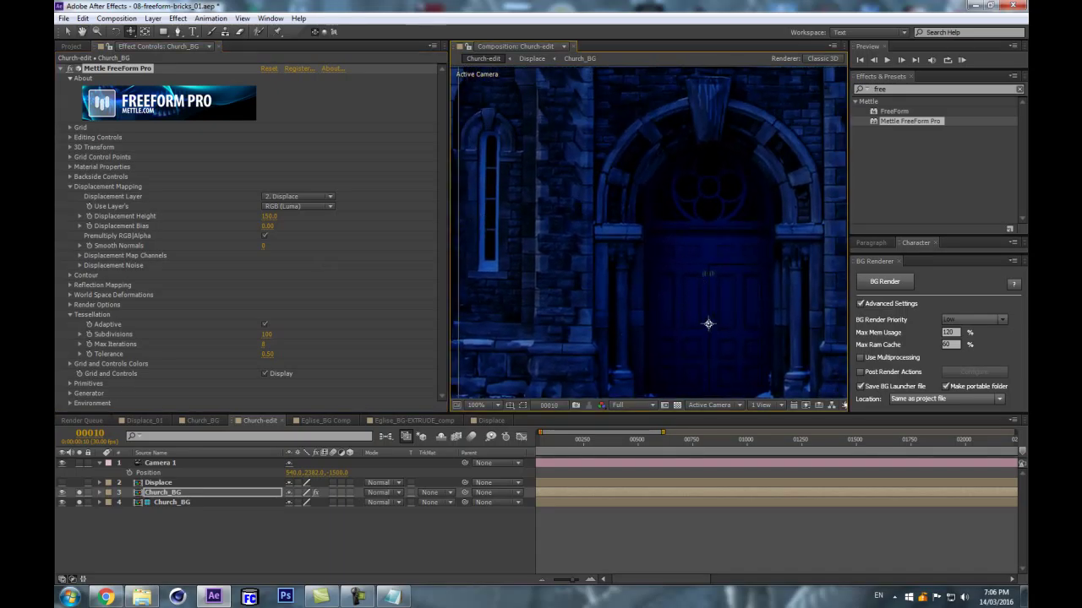
key(comma)
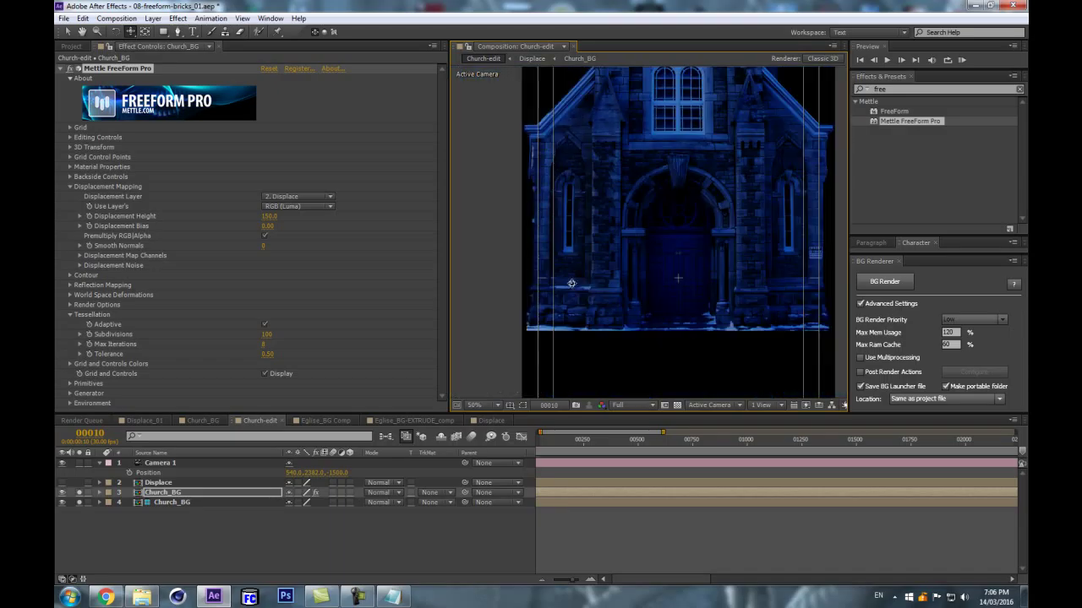
drag(693, 136, 623, 232)
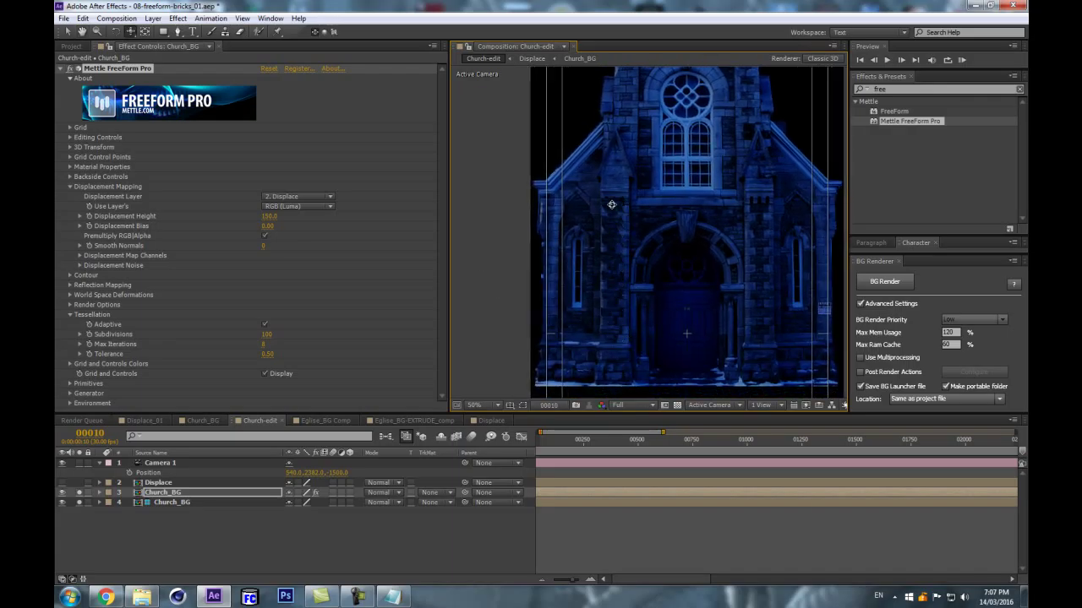
key(period)
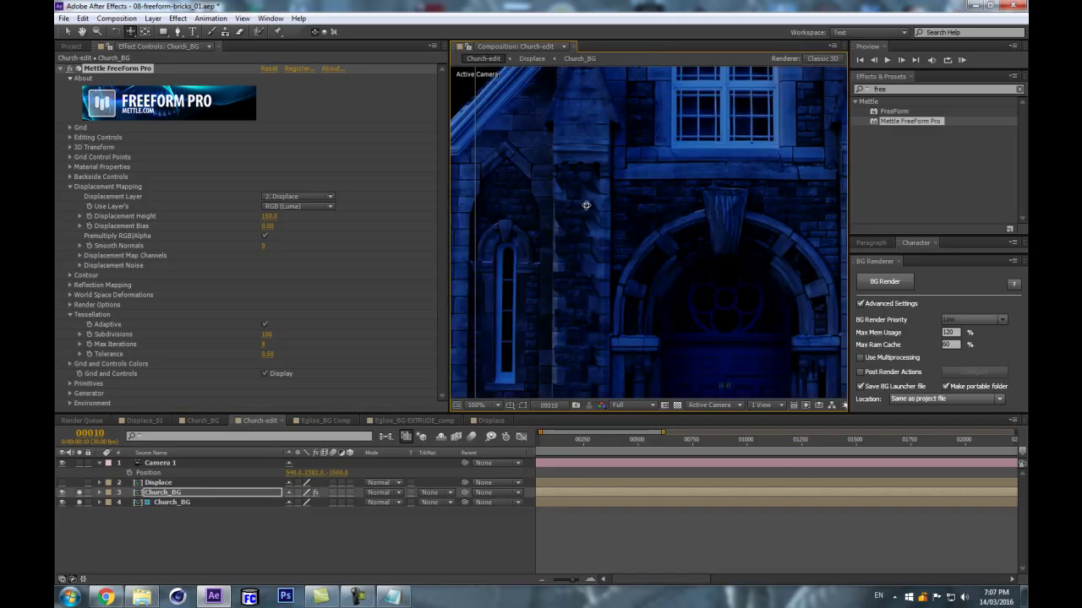
key(comma)
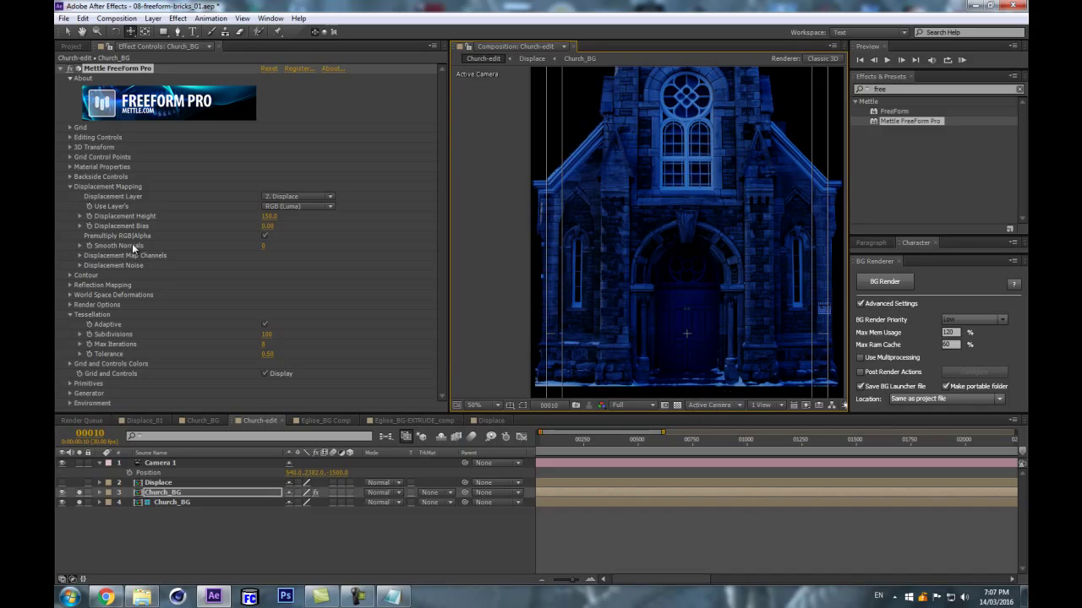
scroll(642, 286, up, 2)
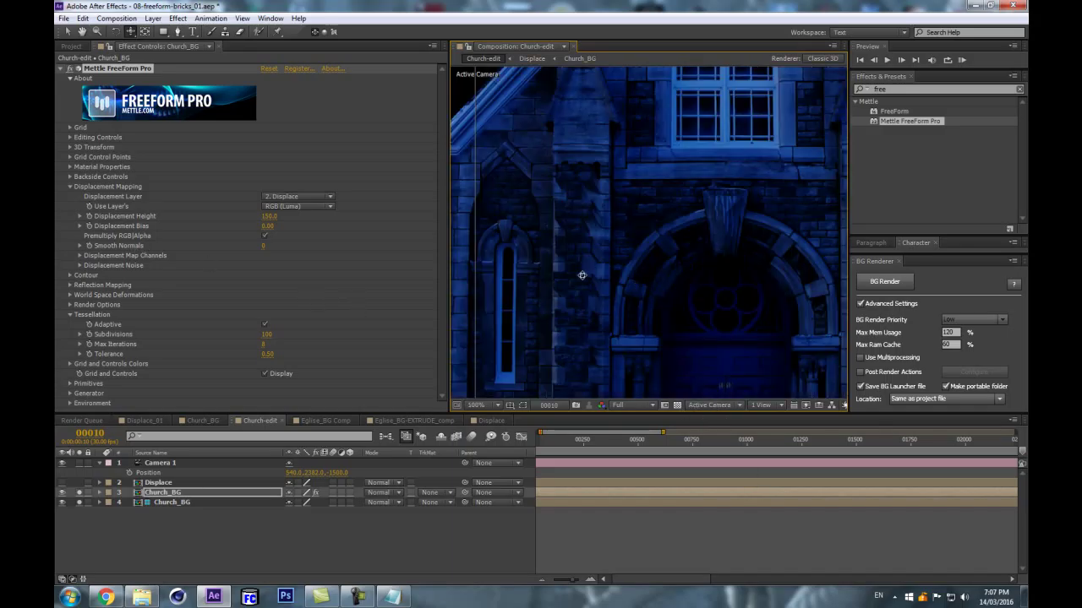
key(comma)
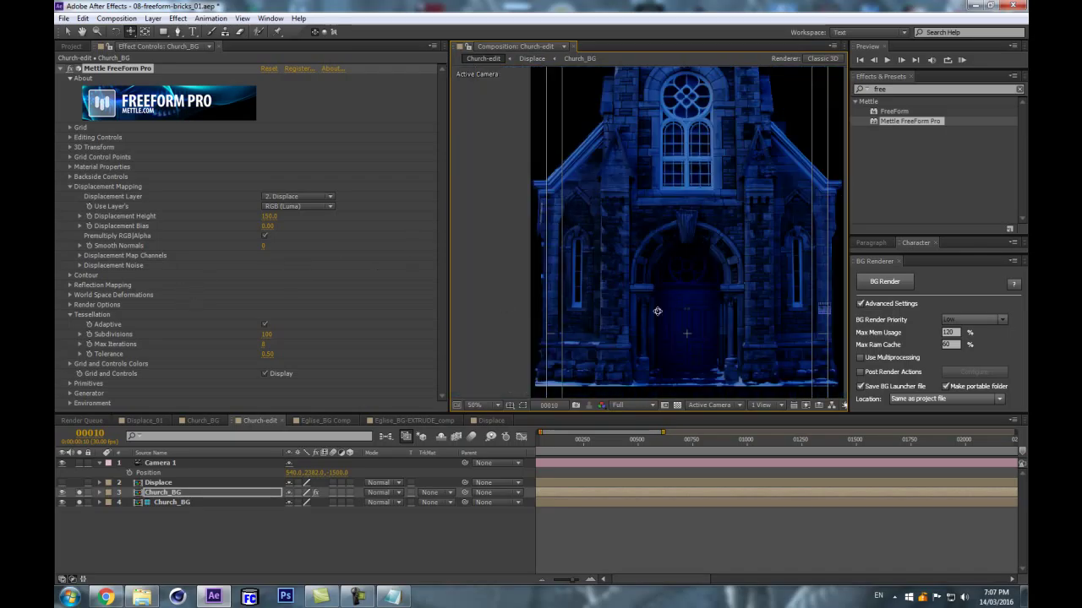
Hide the title/action safe guides in the Church-edit composition view.
click(509, 405)
click(556, 418)
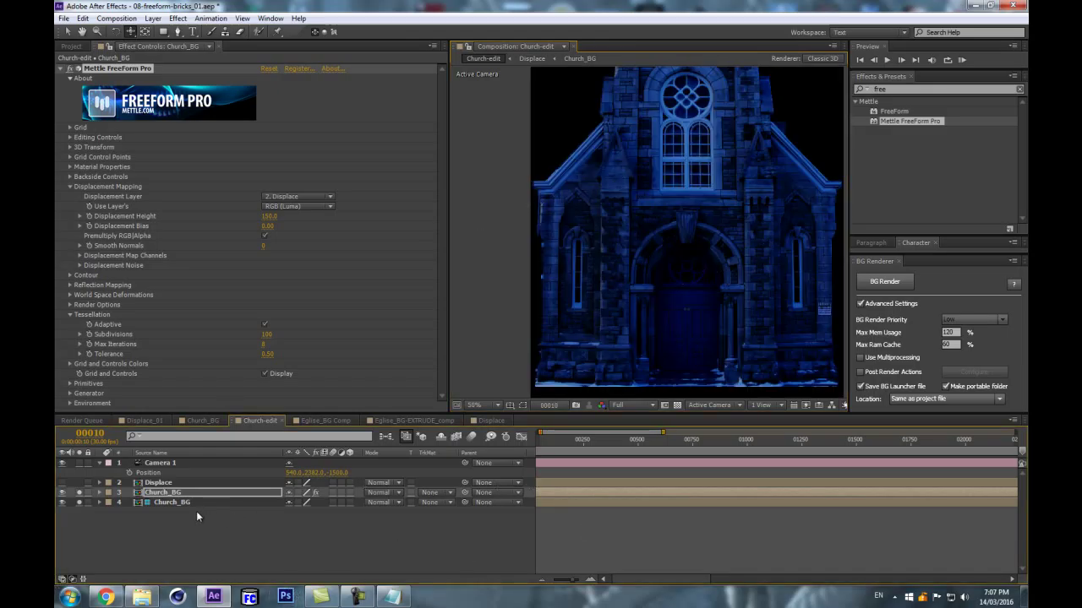
Add a white, shadow-casting point light named Light 1 to the Church-edit composition.
key(ctrl+alt+shift+l)
click(499, 271)
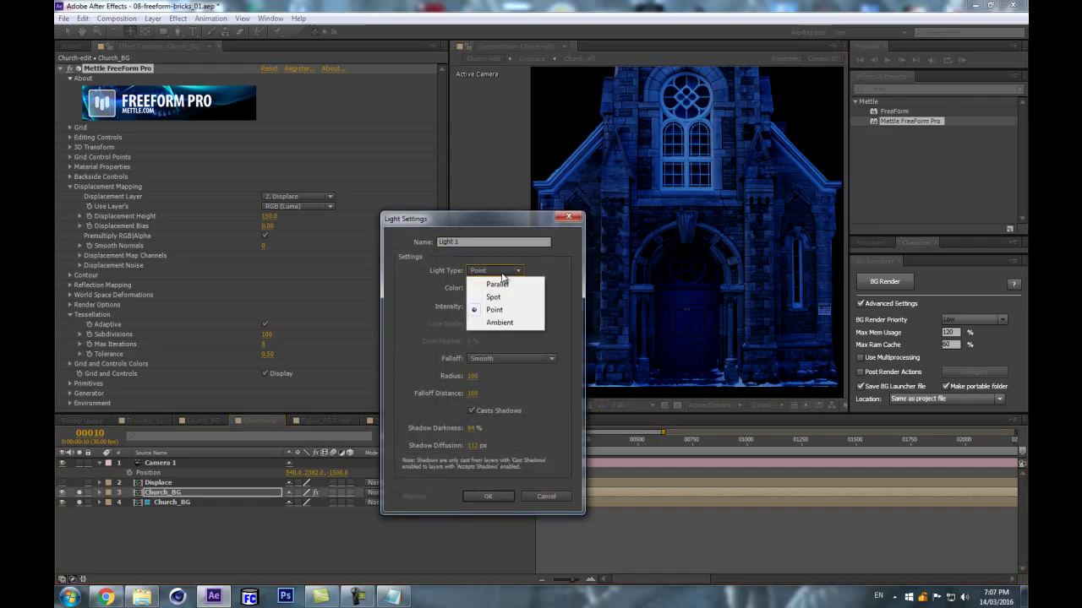
click(495, 311)
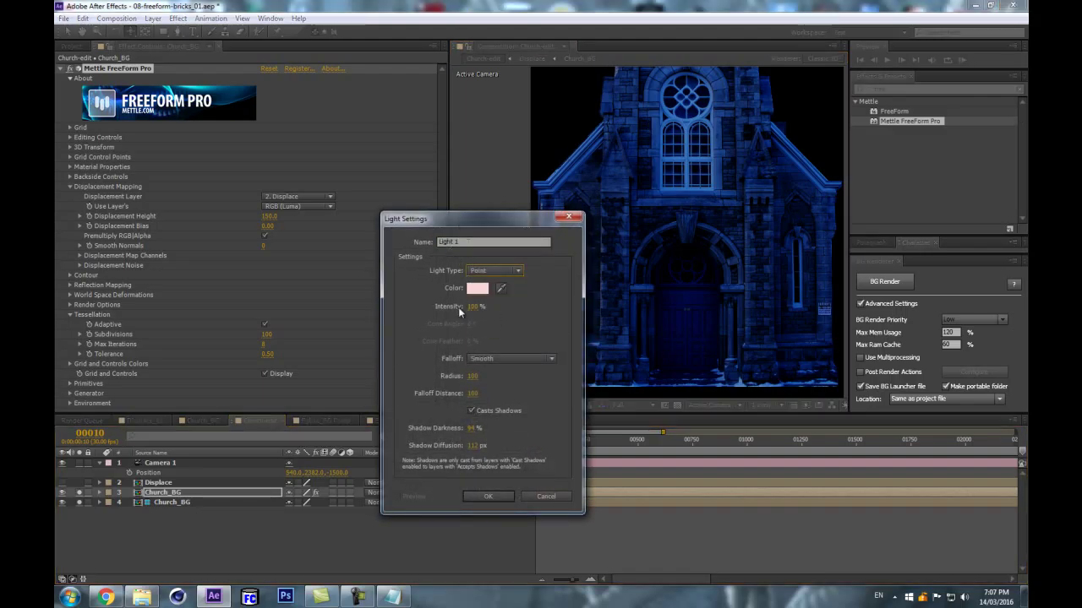
click(478, 289)
drag(569, 429, 333, 382)
key(Return)
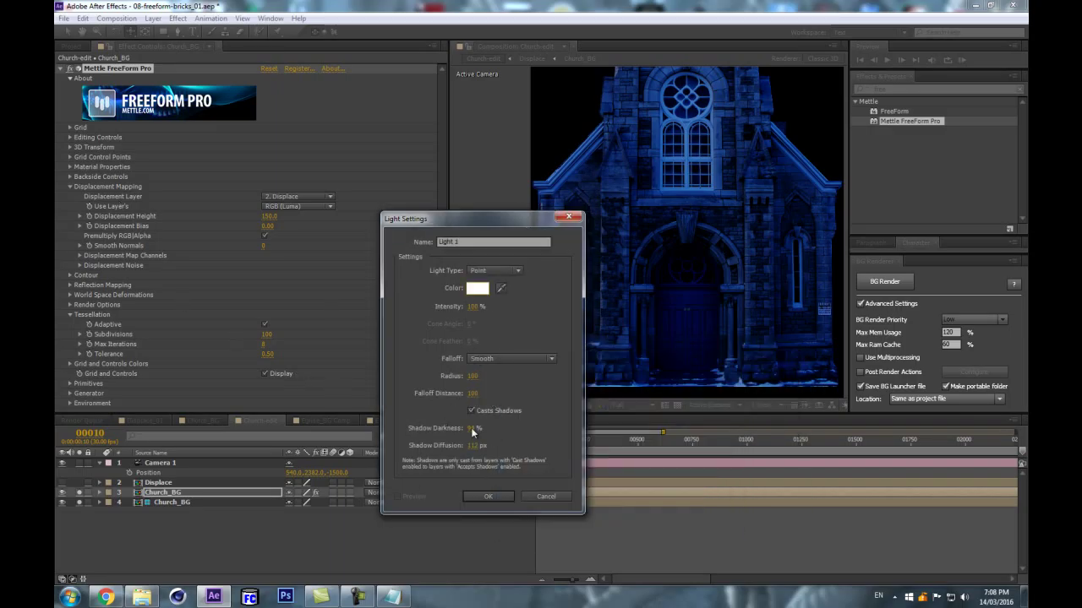
click(487, 497)
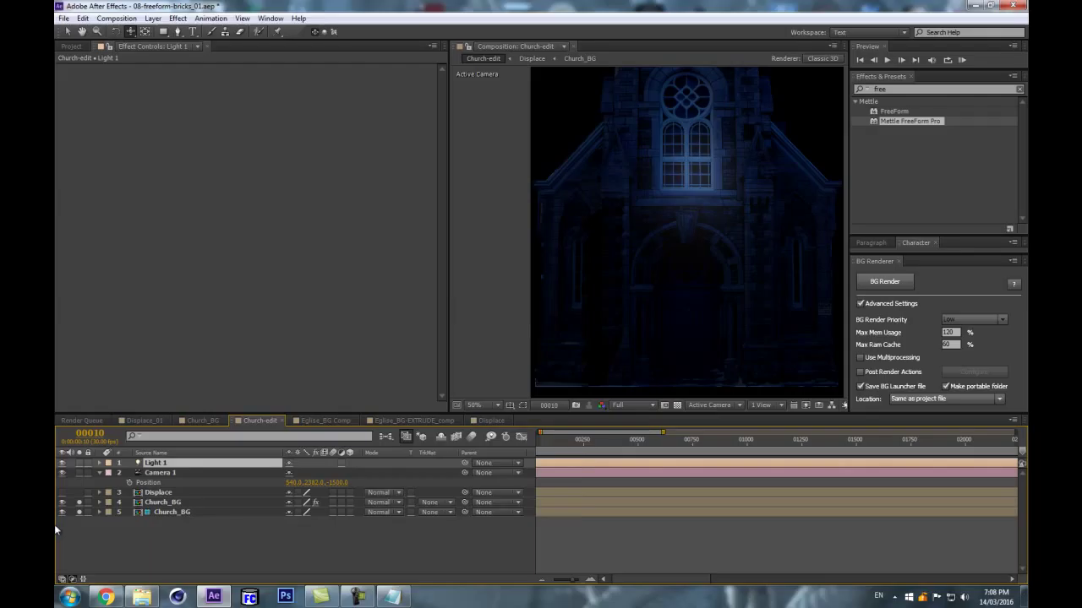
Add an ambient light named AMB to brighten the whole church.
key(ctrl+alt+shift+l)
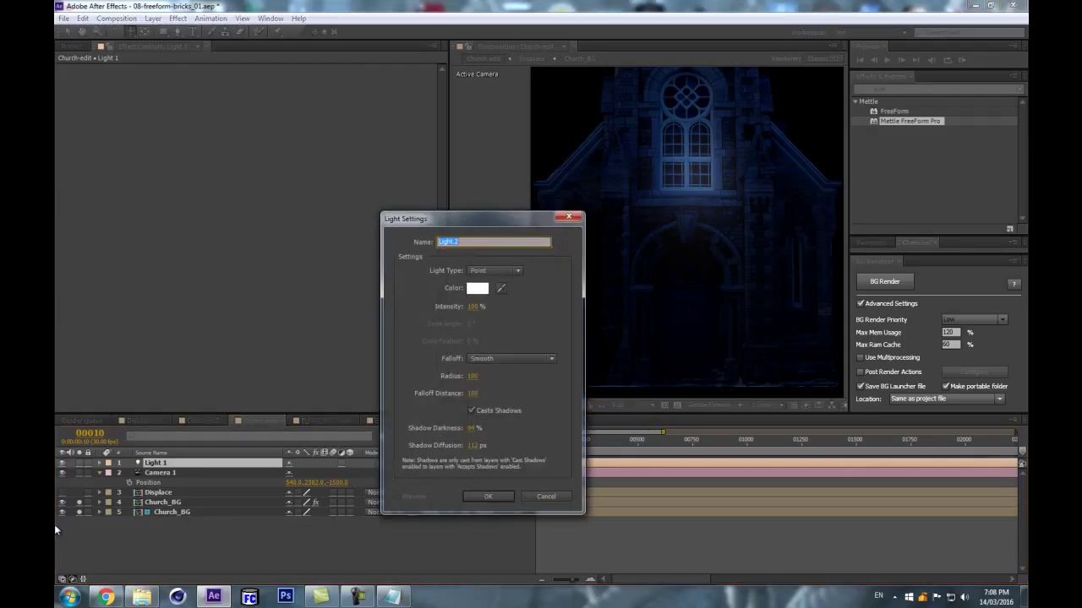
click(495, 270)
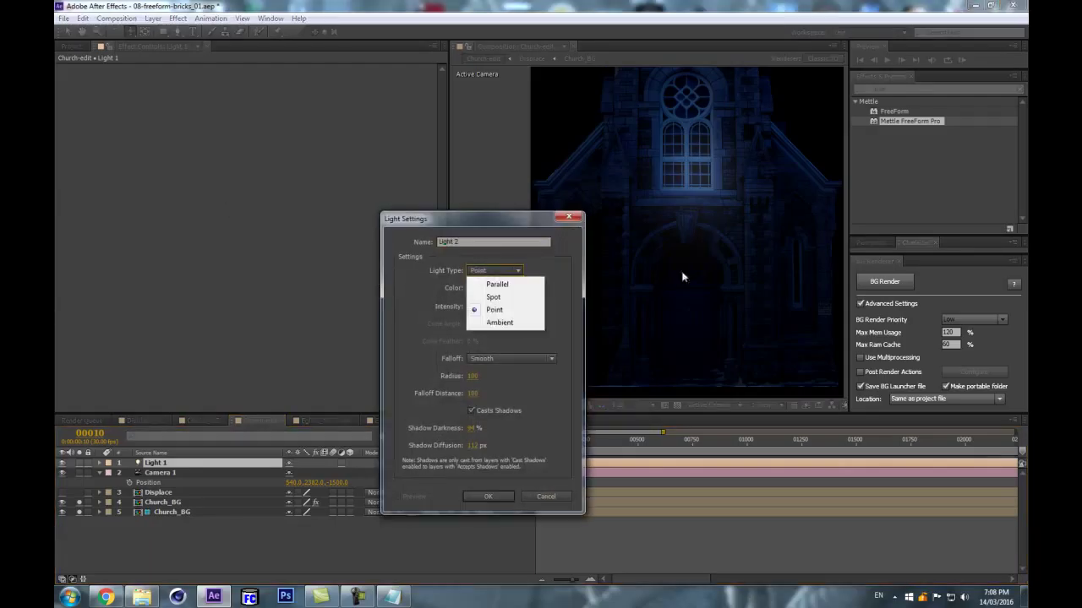
click(498, 323)
key(shift+Tab)
text(AMB)
key(Return)
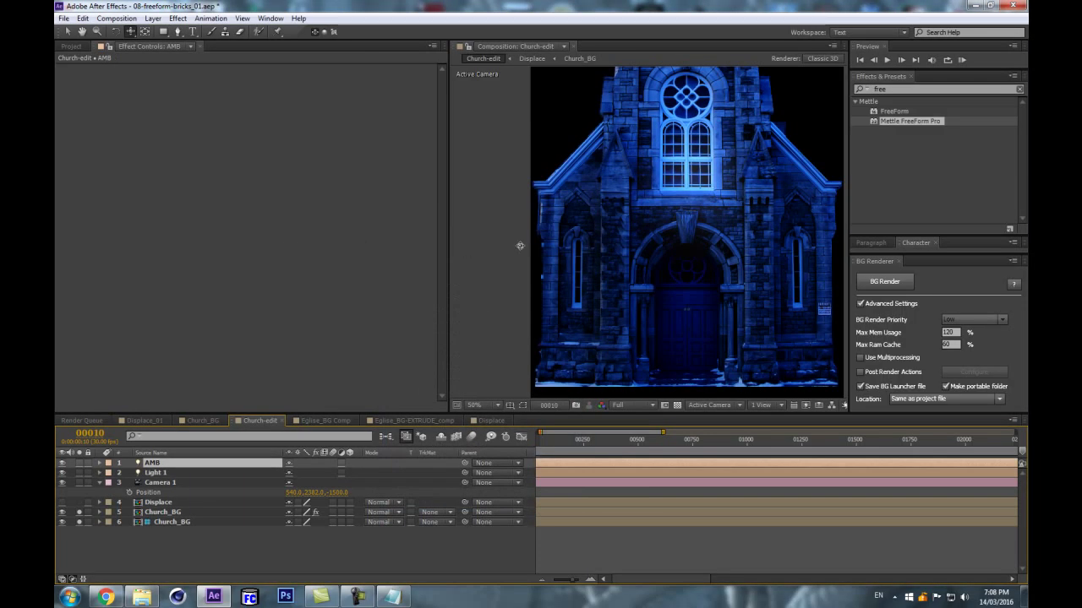
Show Light 1's Position and move the light down in front of the church door, to about X 511, Y 2409.
click(175, 475)
key(p)
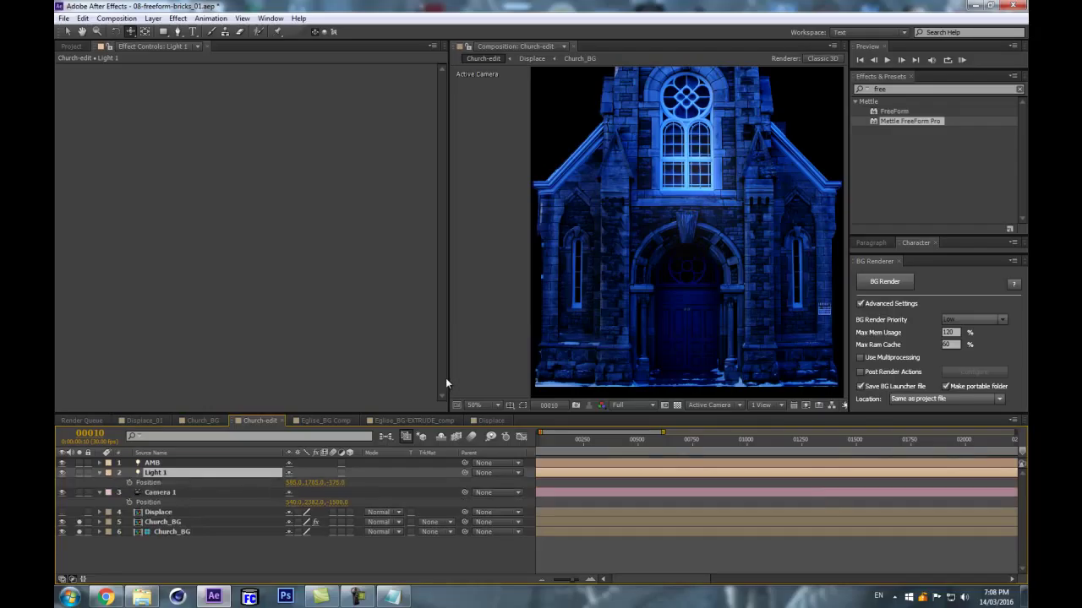
scroll(676, 157, down, 1)
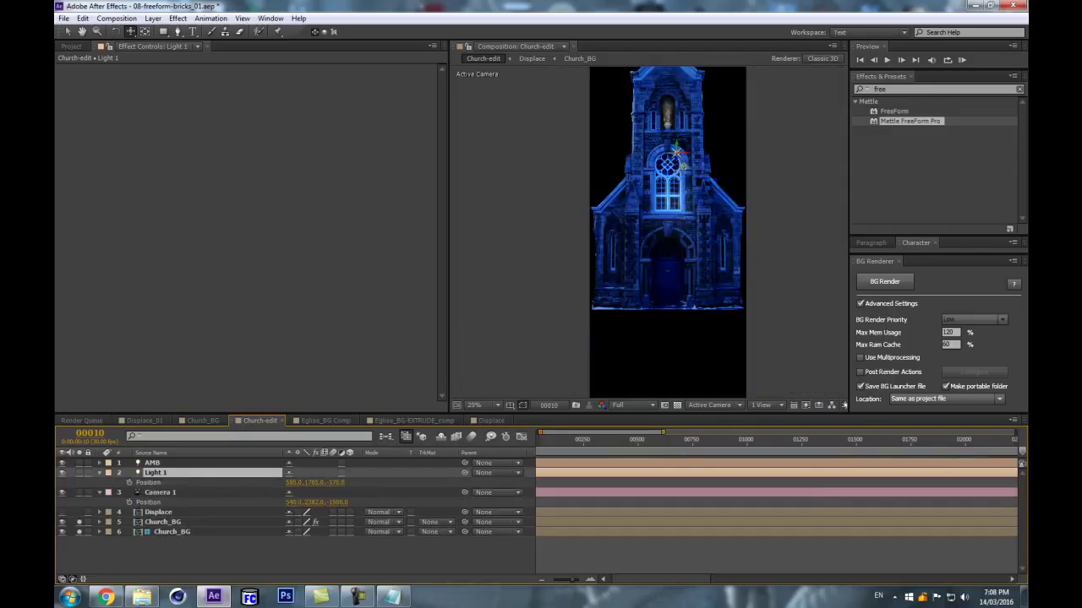
drag(680, 152, 678, 268)
key(period)
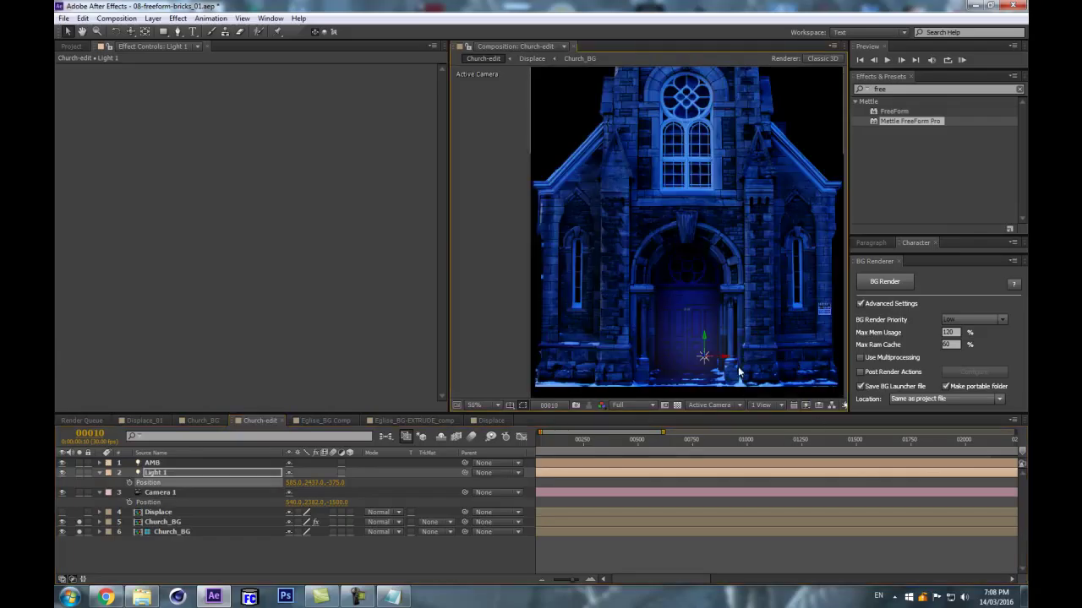
drag(723, 362, 699, 330)
key(period)
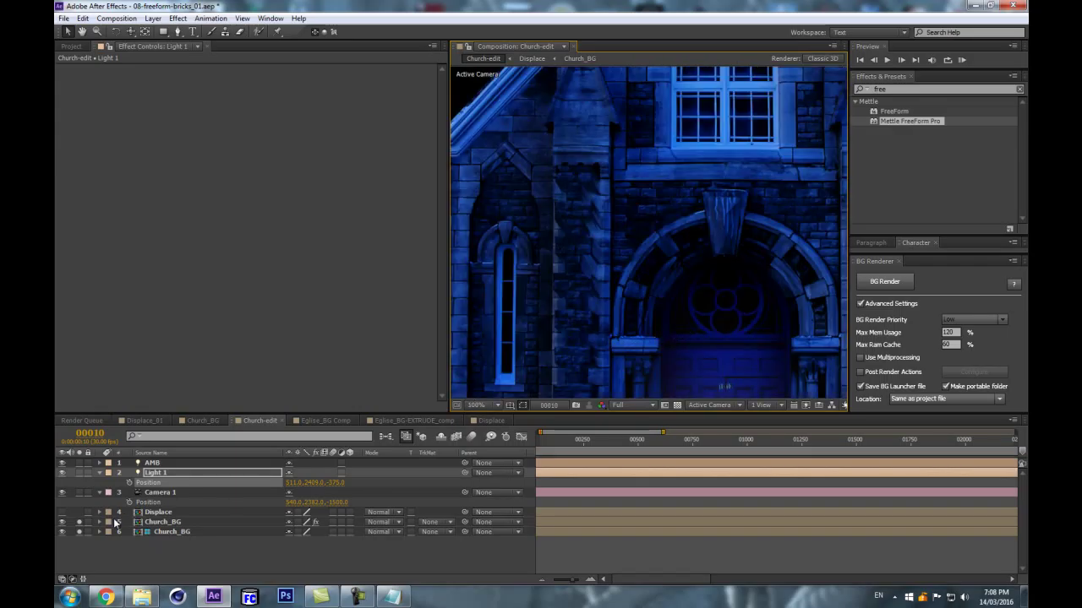
Show Light 1's light options and raise its Shadow Darkness to 128%.
click(160, 475)
key(p)
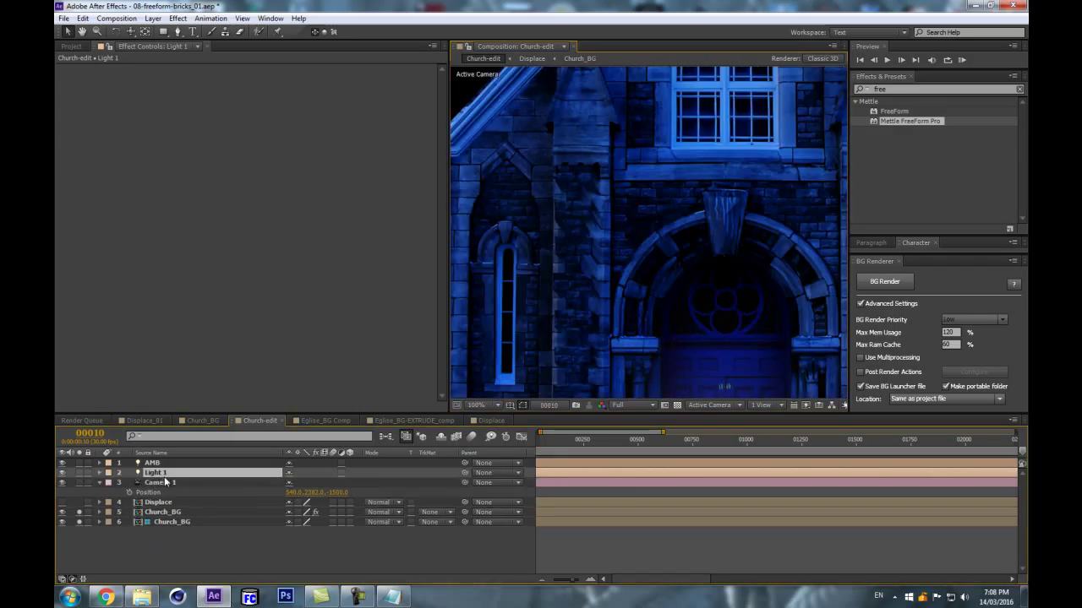
key(a)
key(a)
click(293, 552)
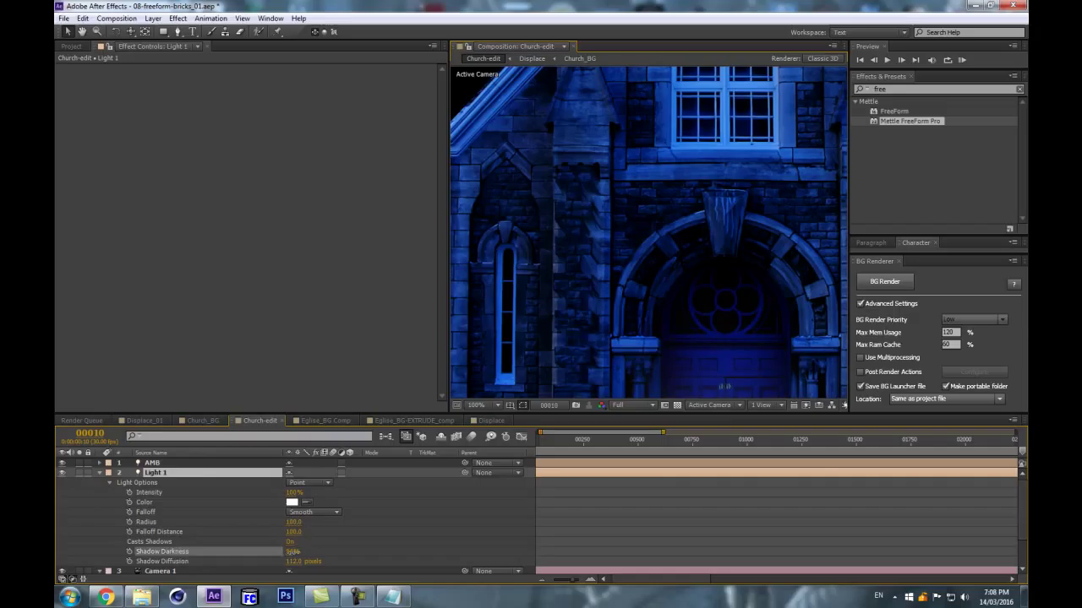
drag(334, 533, 366, 520)
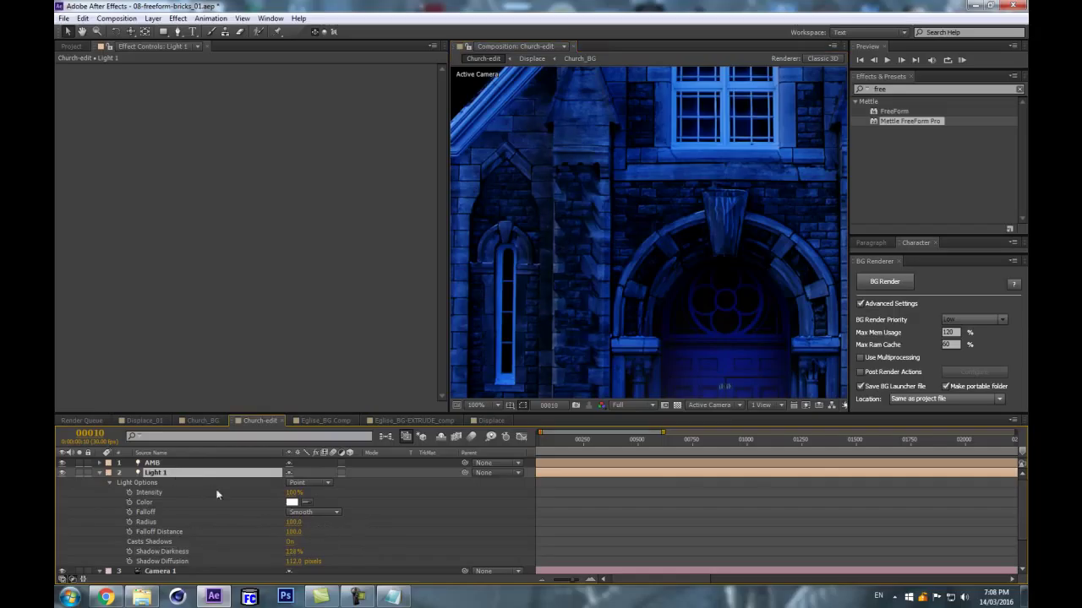
Pull Light 1 farther out from the facade and center it on the door, at about 541, 2341, -536.
key(p)
mouse_move(338, 482)
mouse_down()
mouse_move(352, 483)
mouse_move(328, 483)
mouse_up()
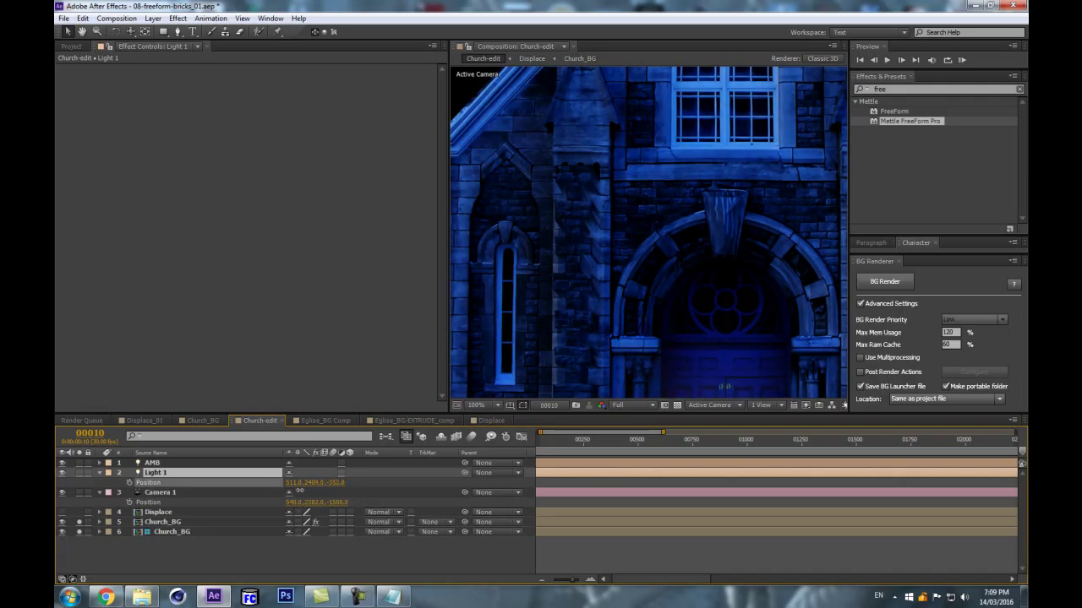
drag(253, 492, 200, 487)
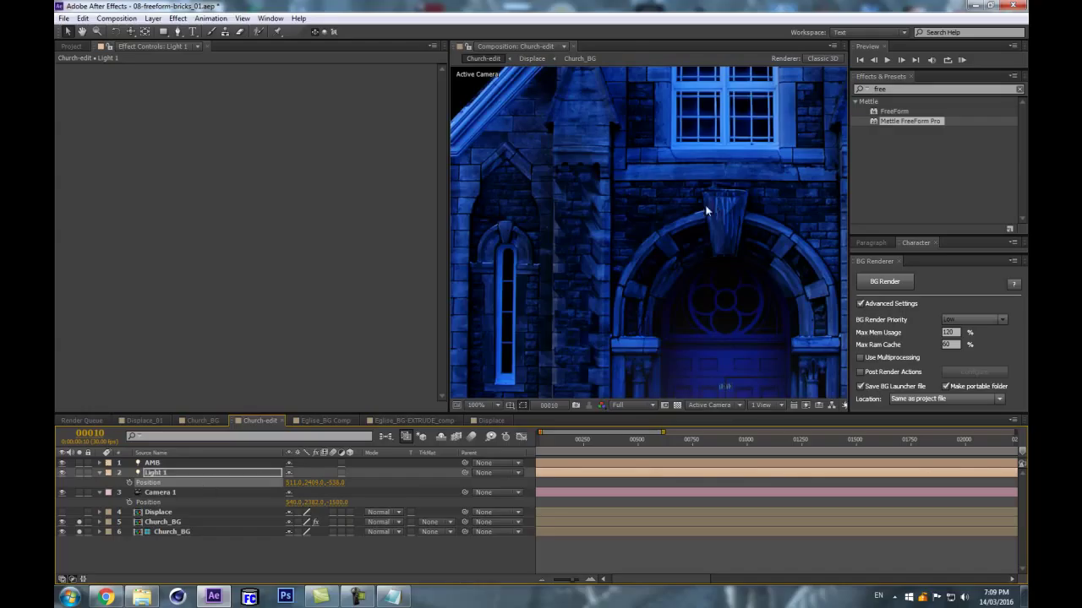
scroll(707, 215, down, 2)
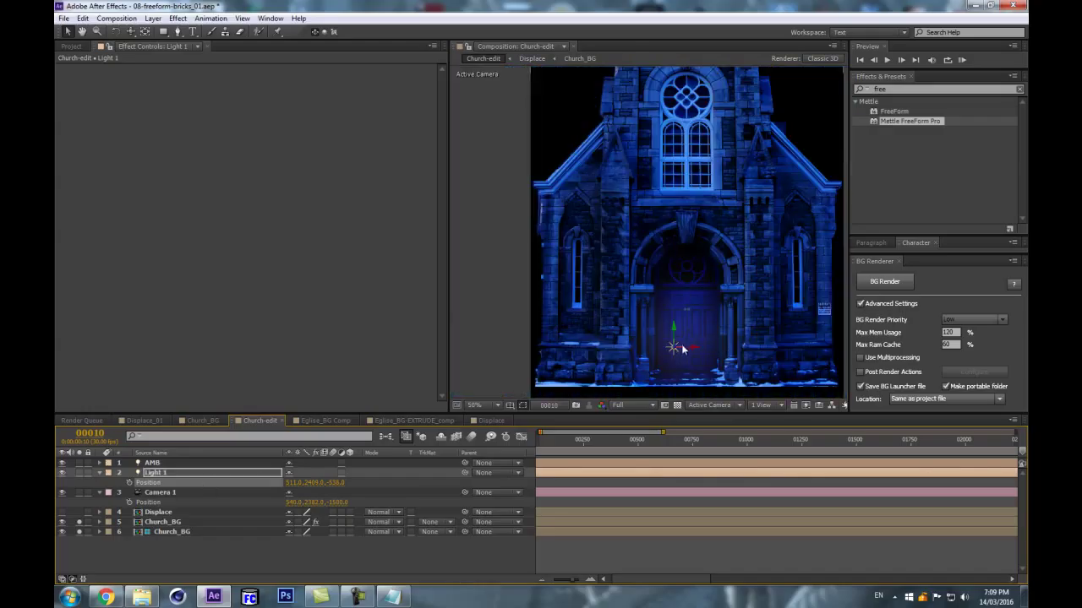
drag(698, 353, 695, 316)
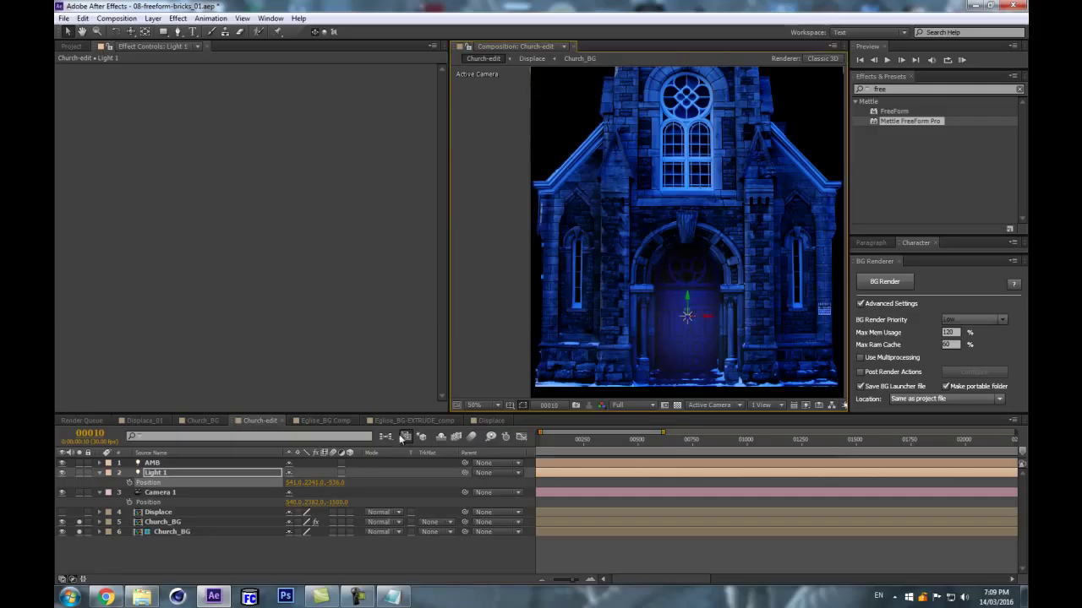
Inspect the lighting on the FreeForm Church_BG layer, toggling its solo state and checking the bricks beside the door up close.
click(163, 521)
click(80, 521)
click(80, 521)
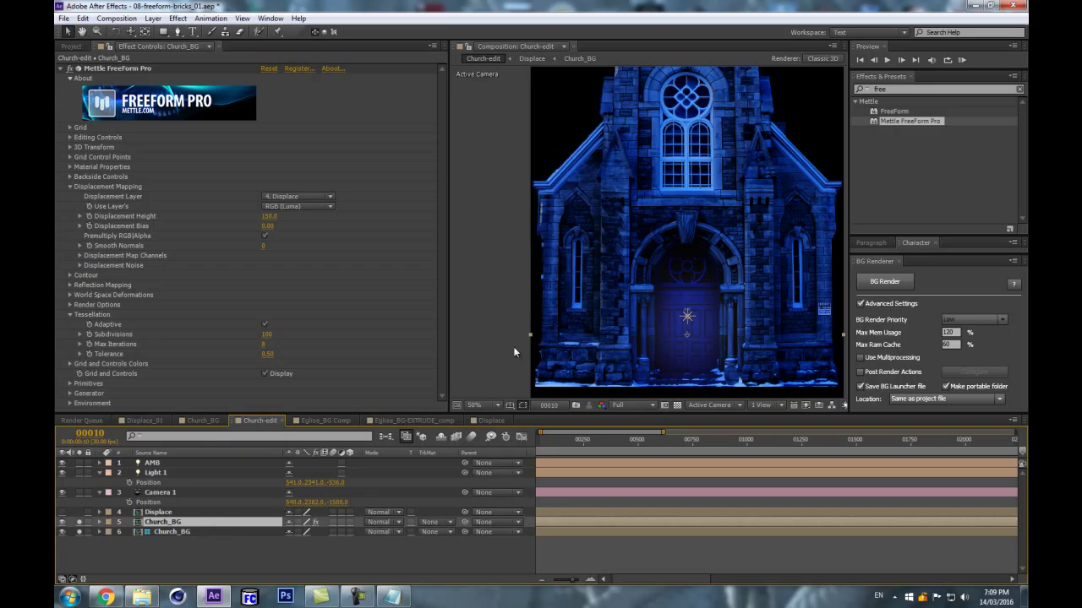
scroll(671, 297, up, 2)
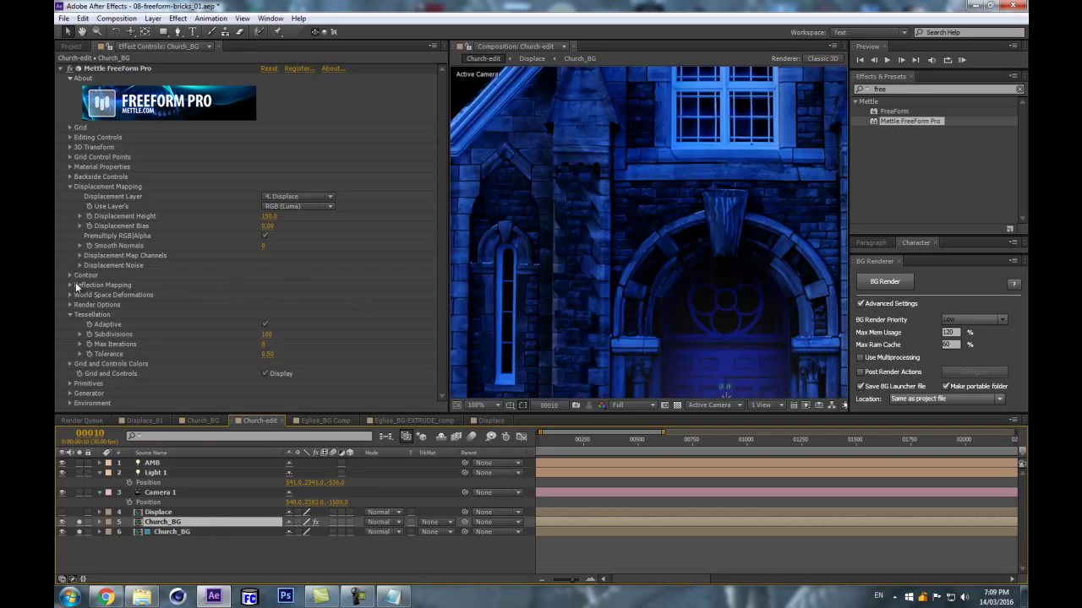
scroll(557, 191, down, 2)
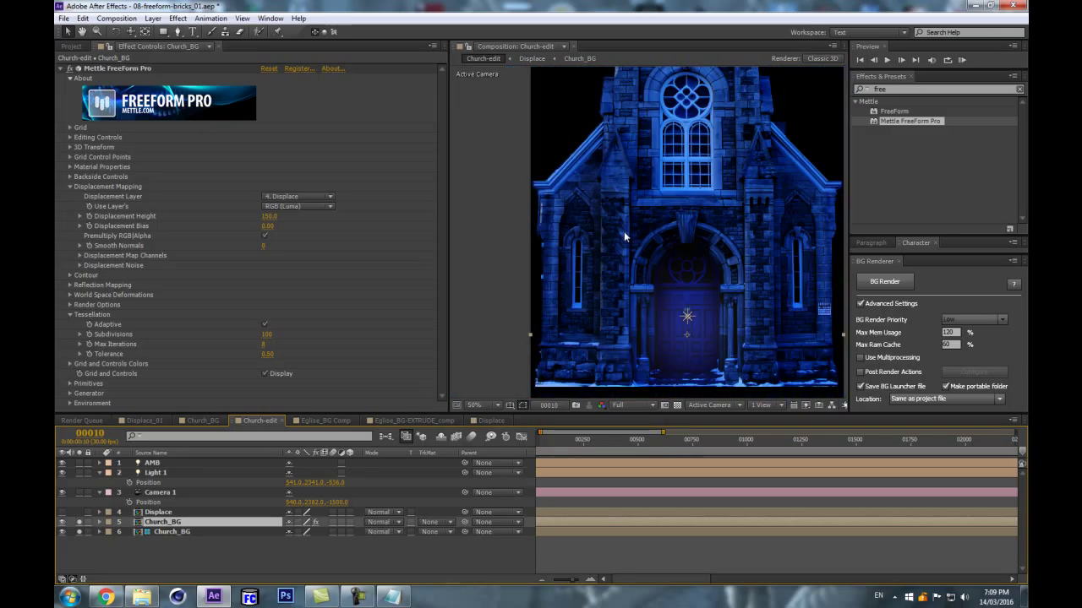
Raise Light 1's Intensity to 414% and check the shadows cast by the displaced bricks.
click(173, 473)
key(a)
key(a)
drag(294, 492, 451, 462)
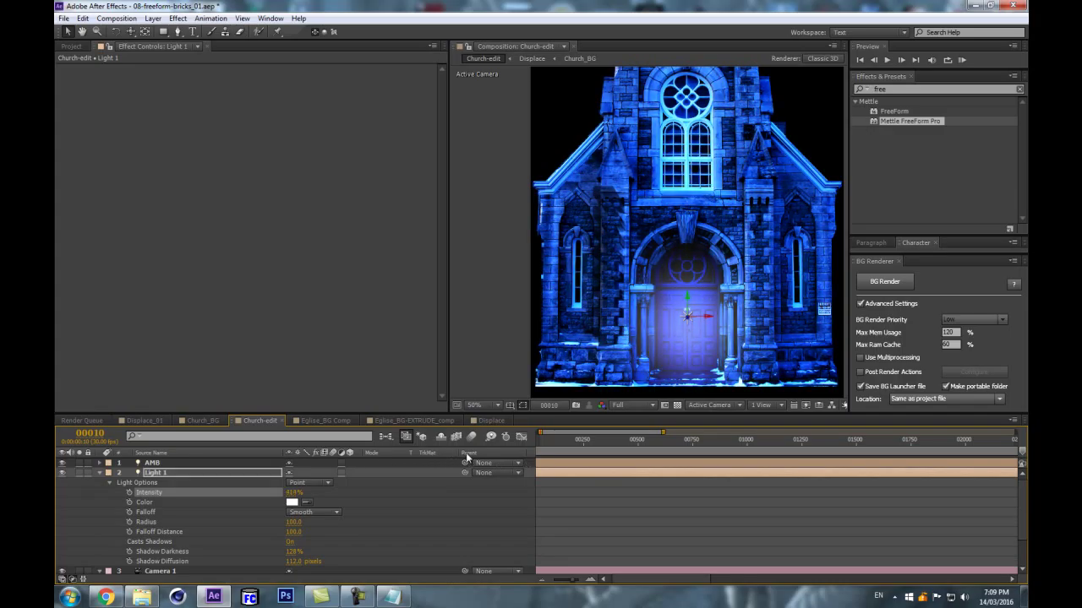
key(period)
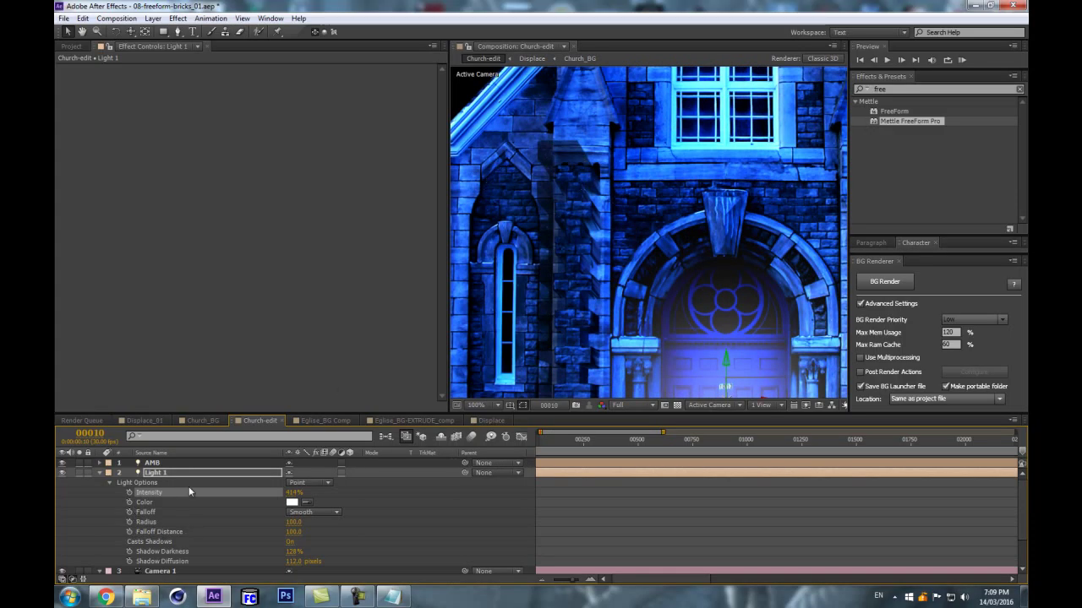
key(comma)
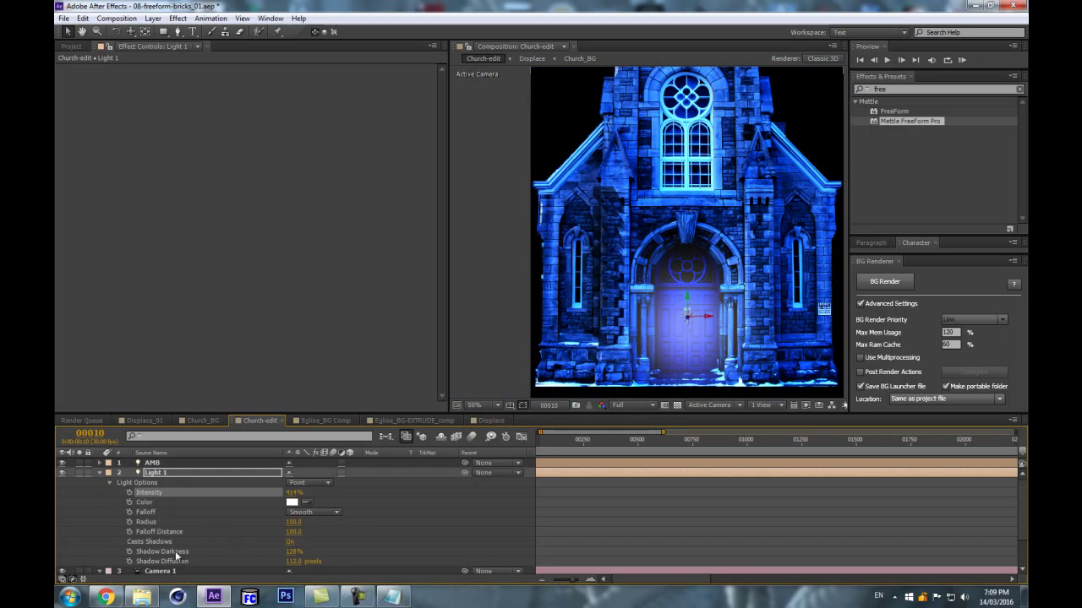
Set the Specular material property of FreeForm Pro on the effect-bearing Church_BG layer to 0% and check the facade up close.
scroll(173, 559, down, 2)
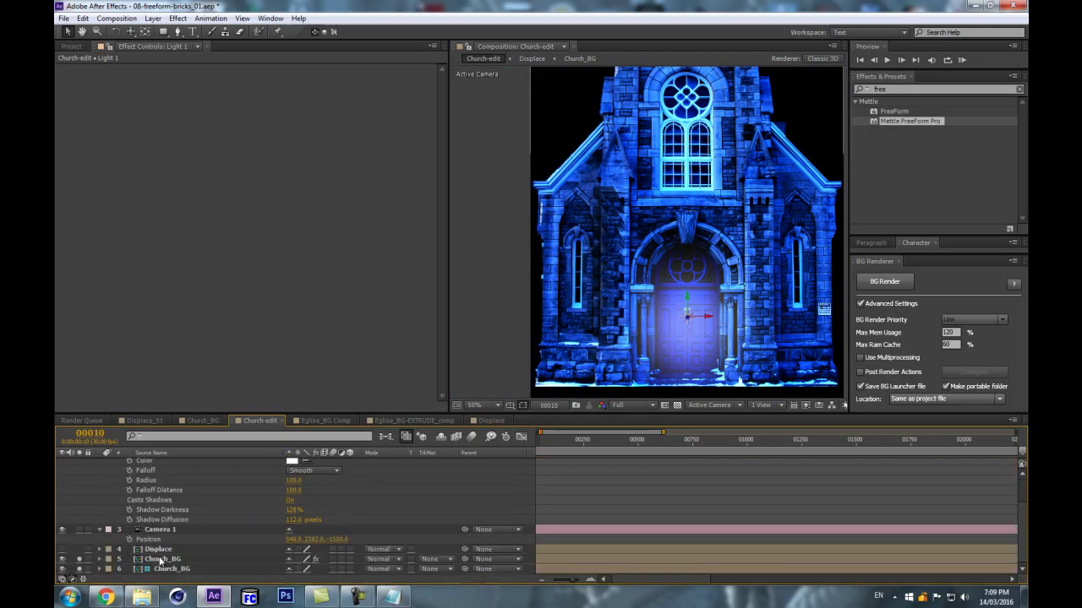
click(161, 559)
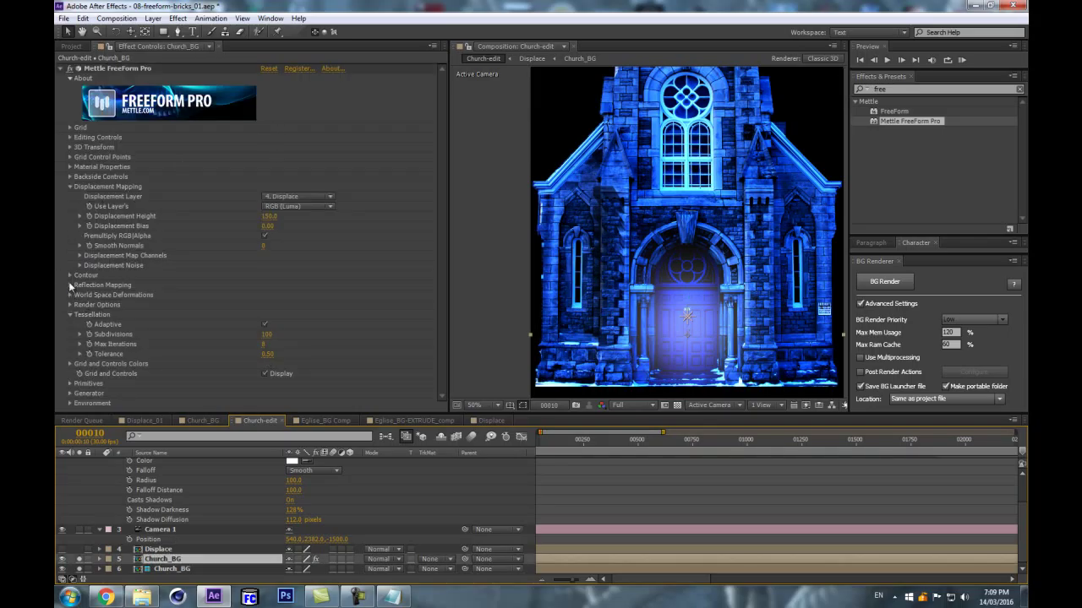
click(70, 167)
click(267, 196)
text(0)
key(Return)
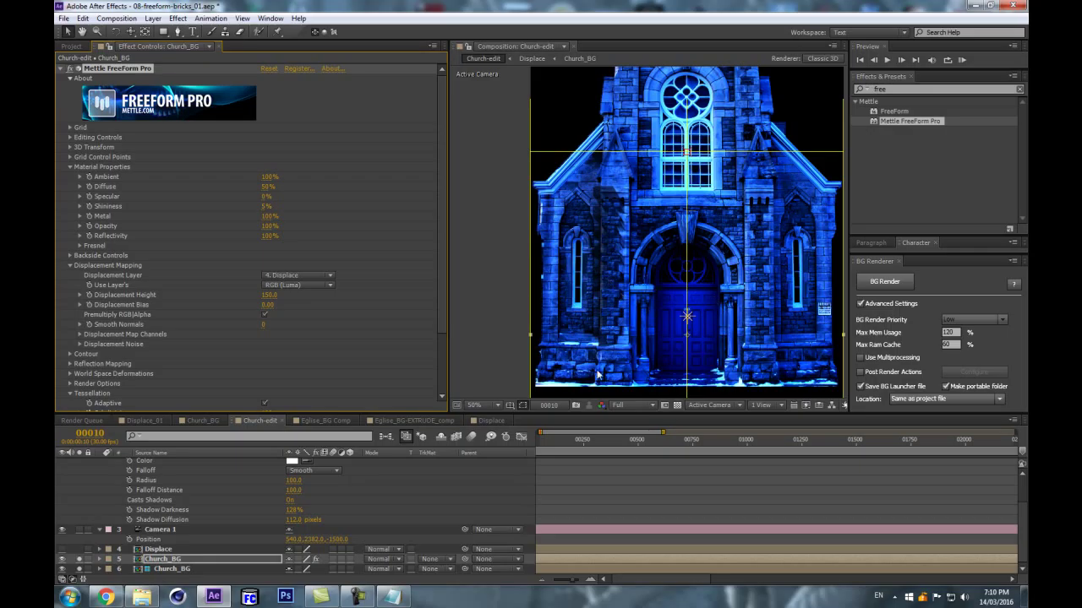
key(.)
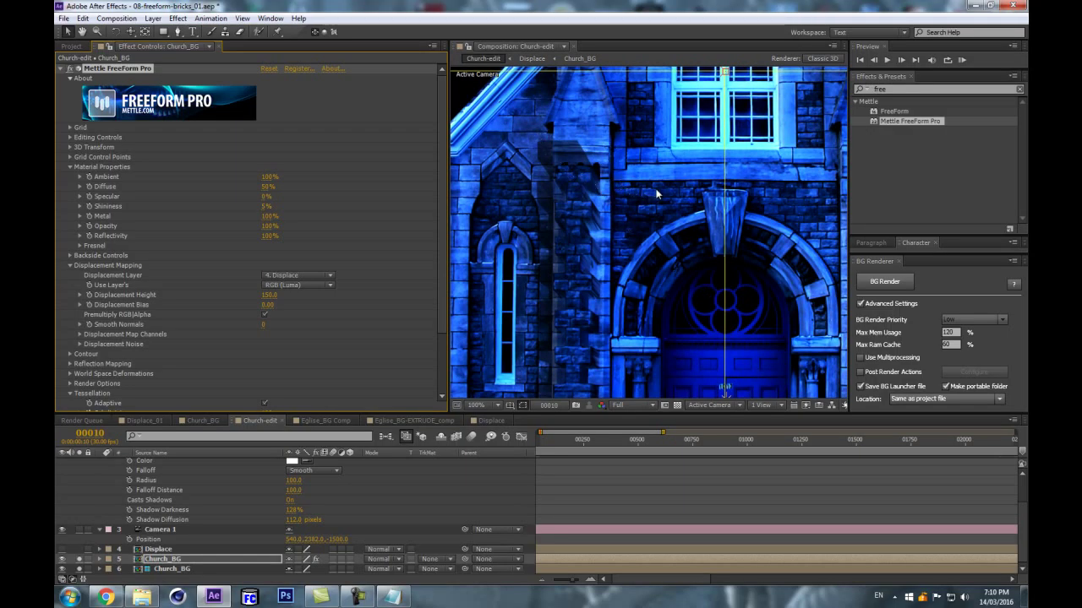
key(.)
key(minus)
key(minus)
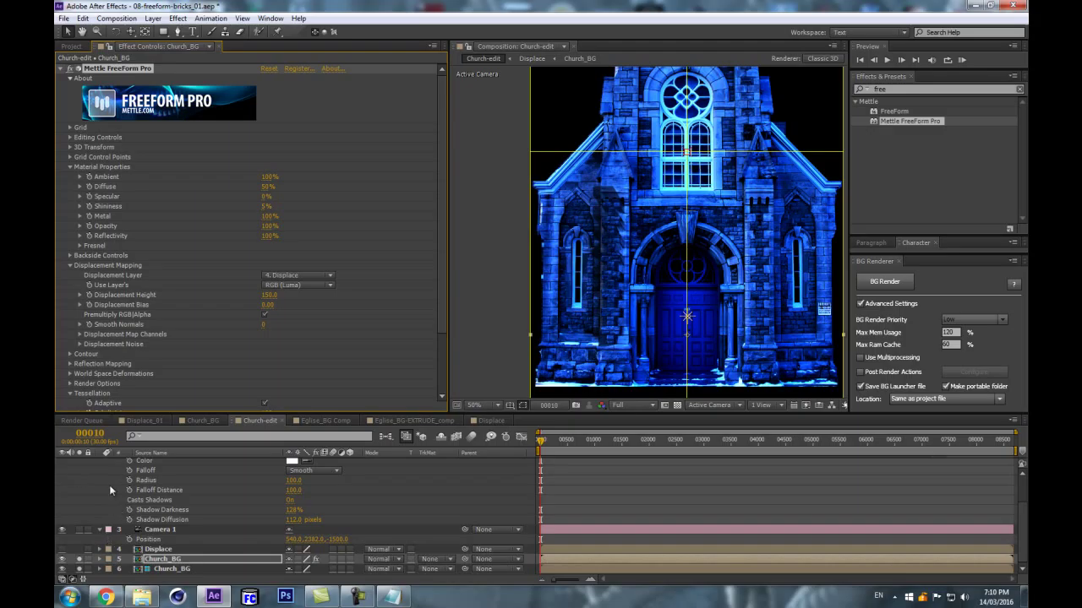
Collapse Light 1's light options, reveal its position, and lower the light toward the door's base at about 541, 2461, -536.
scroll(109, 485, up, 2)
click(98, 472)
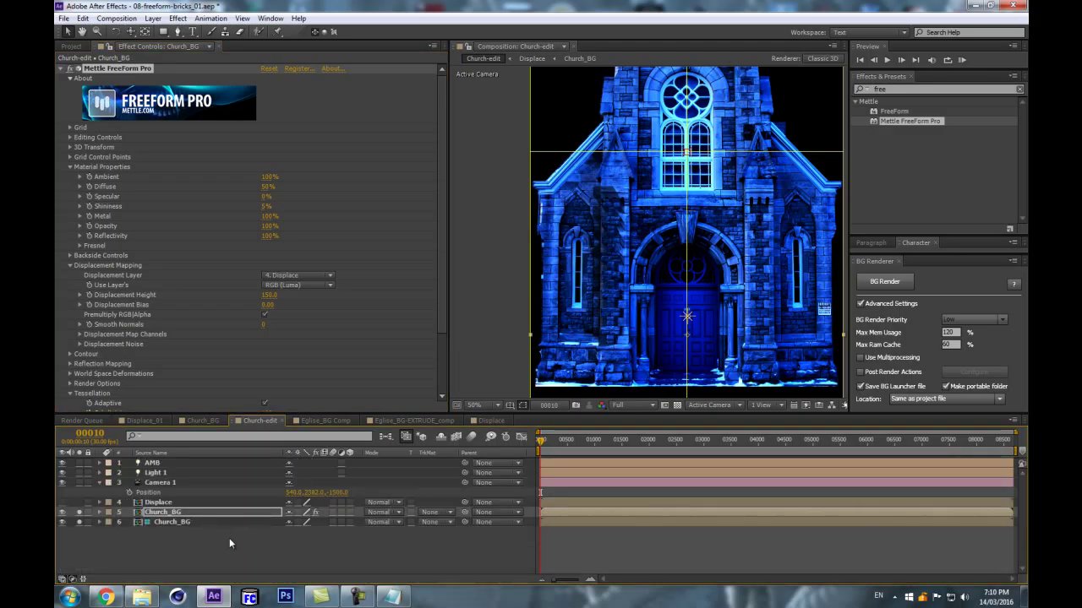
click(158, 474)
key(p)
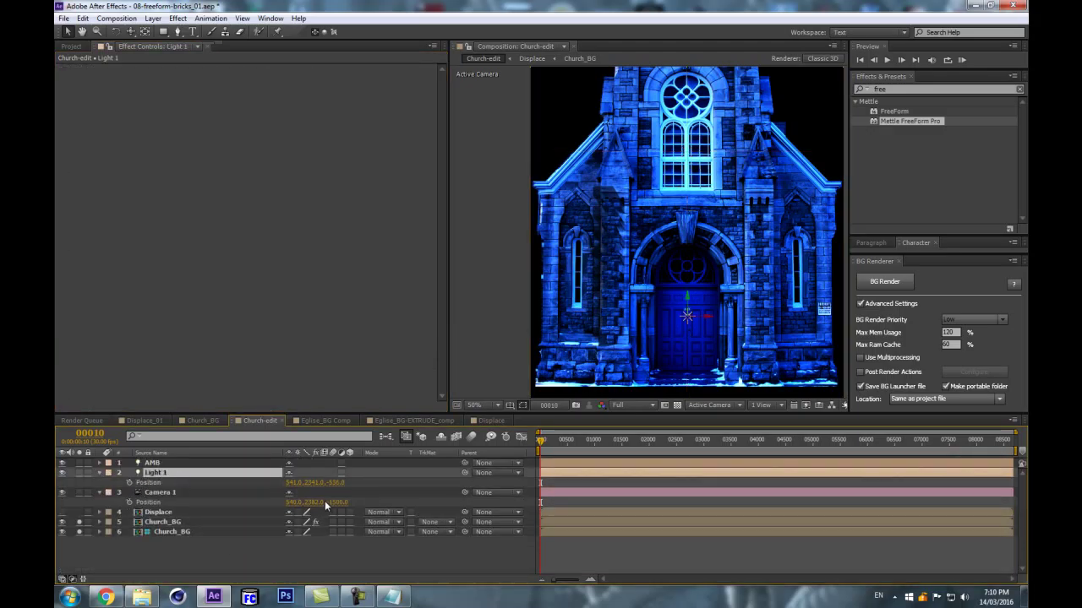
mouse_move(315, 485)
mouse_down()
mouse_move(281, 491)
mouse_move(318, 489)
mouse_up()
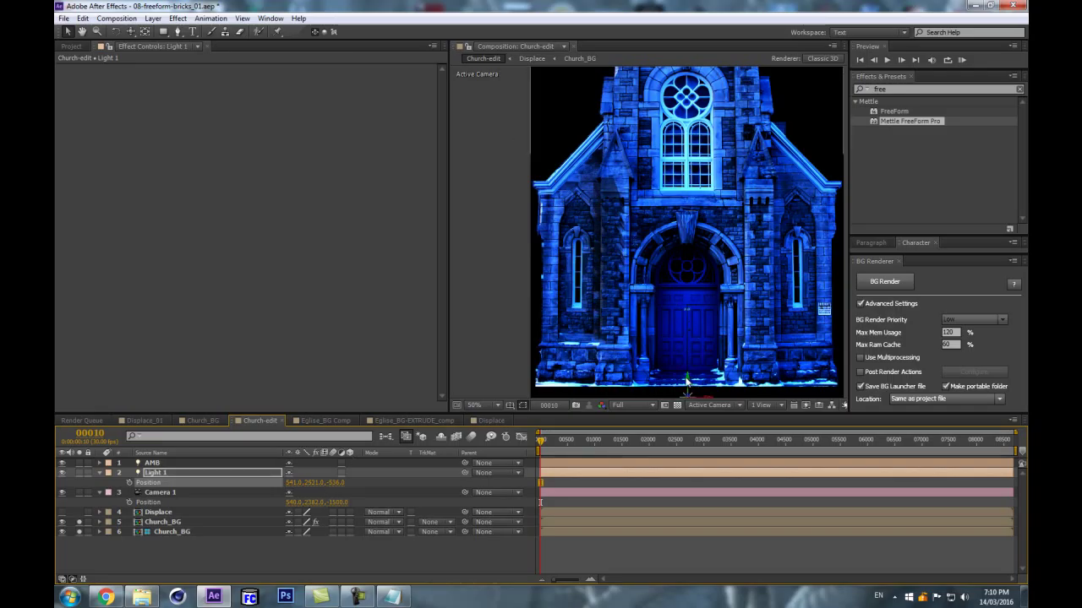
drag(691, 384, 693, 377)
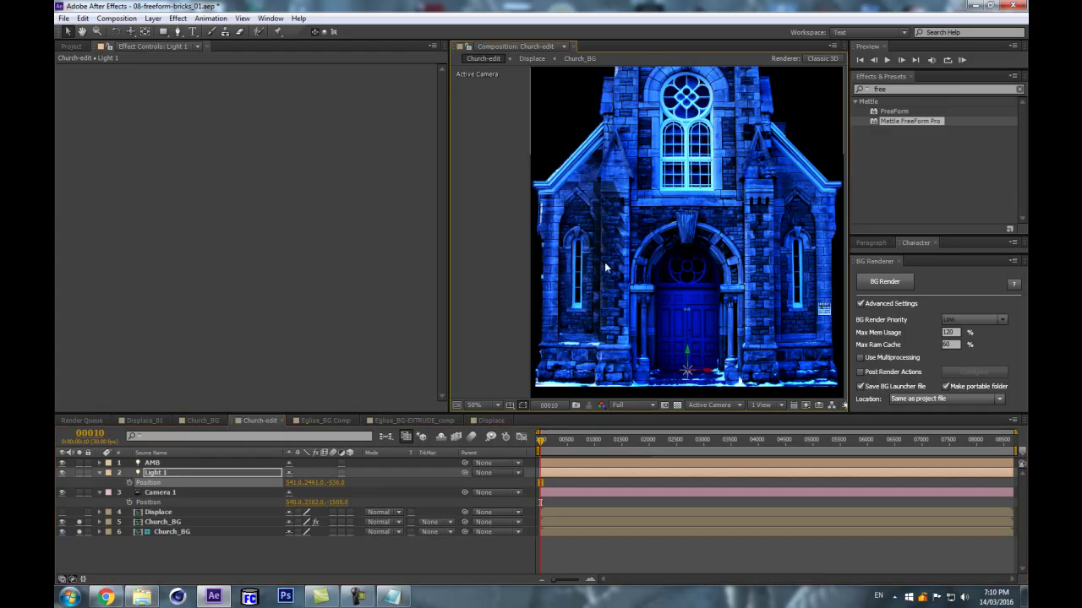
Examine the shadows cast by the displaced bricks on the pillar beside the door, and review Church_BG's FreeForm Pro settings.
scroll(605, 267, up, 2)
scroll(545, 209, up, 2)
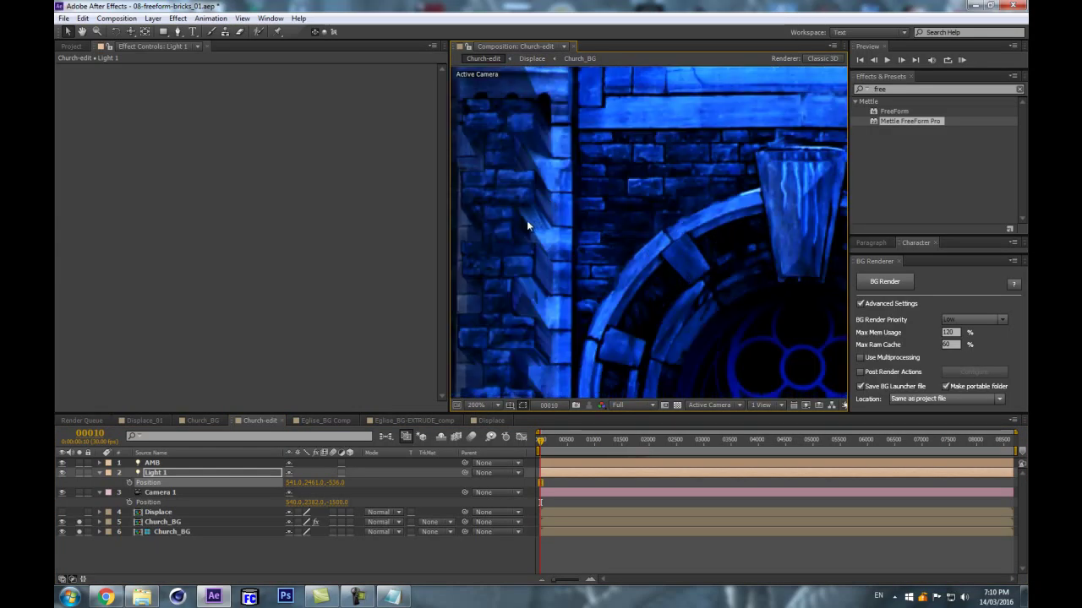
scroll(526, 220, down, 1)
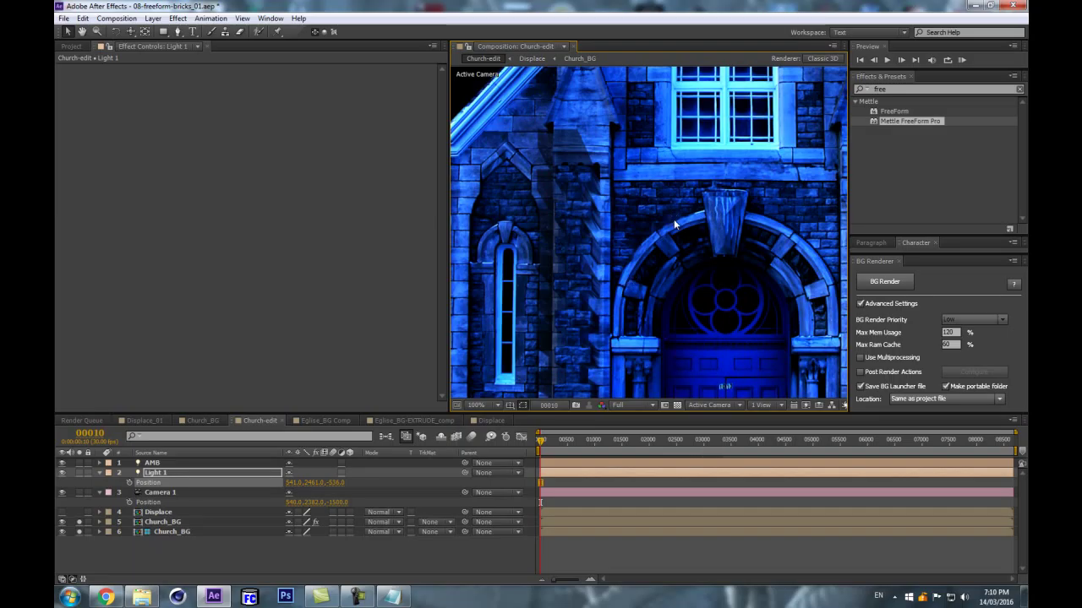
scroll(653, 217, up, 2)
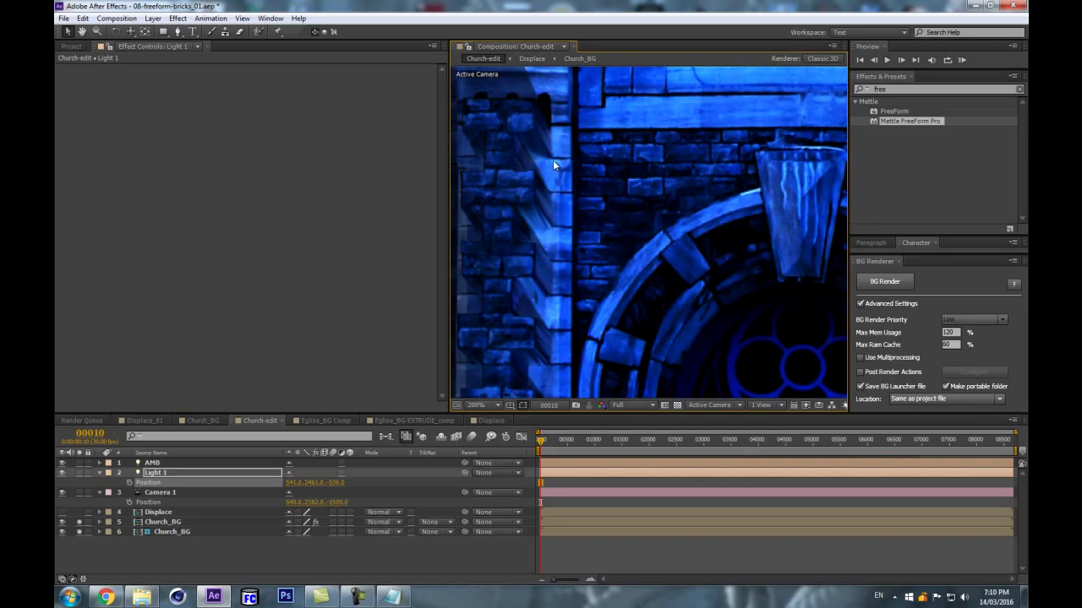
drag(573, 155, 700, 242)
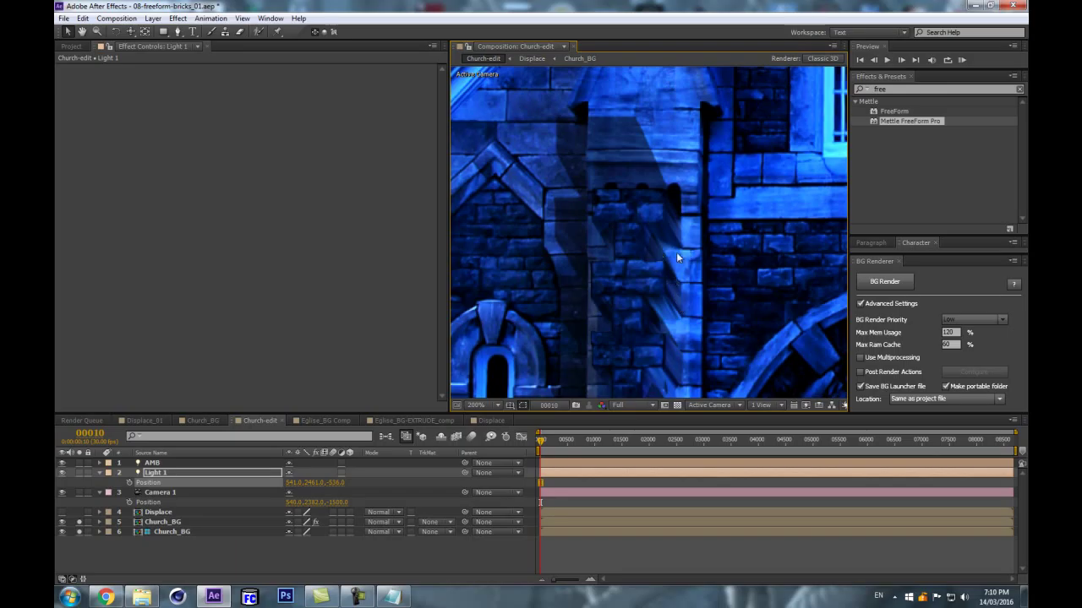
scroll(664, 242, down, 4)
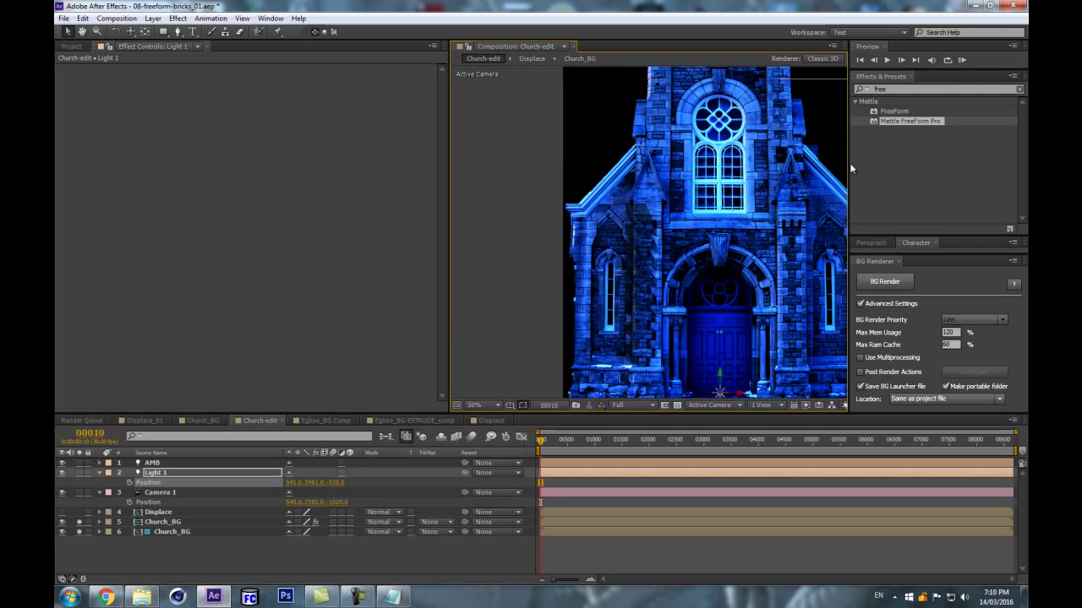
click(169, 523)
scroll(178, 268, down, 3)
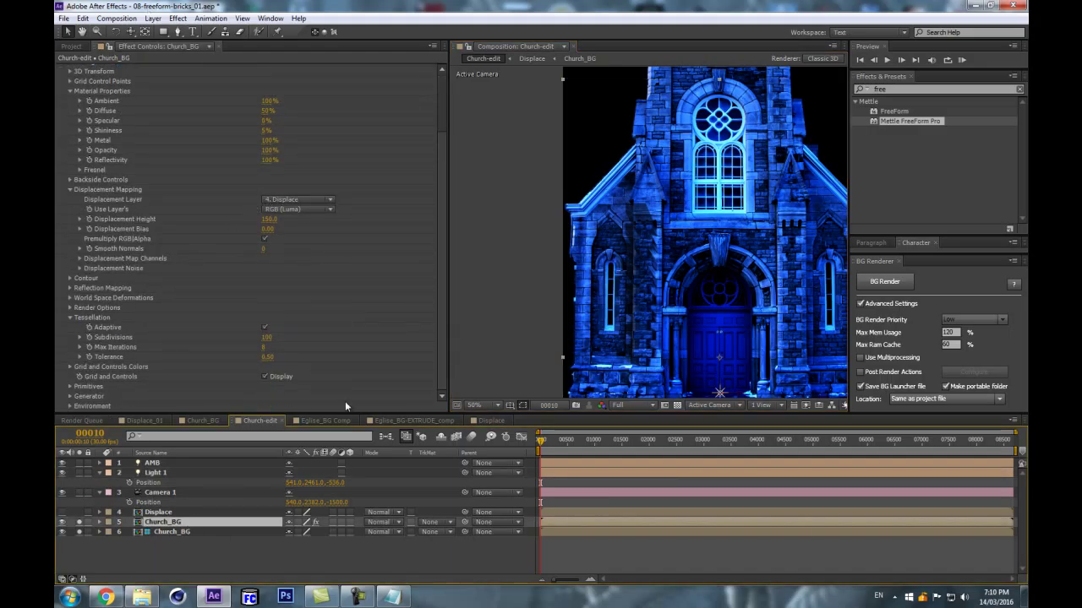
Open the Displace precomp and hide Red Solid 1 and Gray Solid 4 to expose the church image.
click(209, 512)
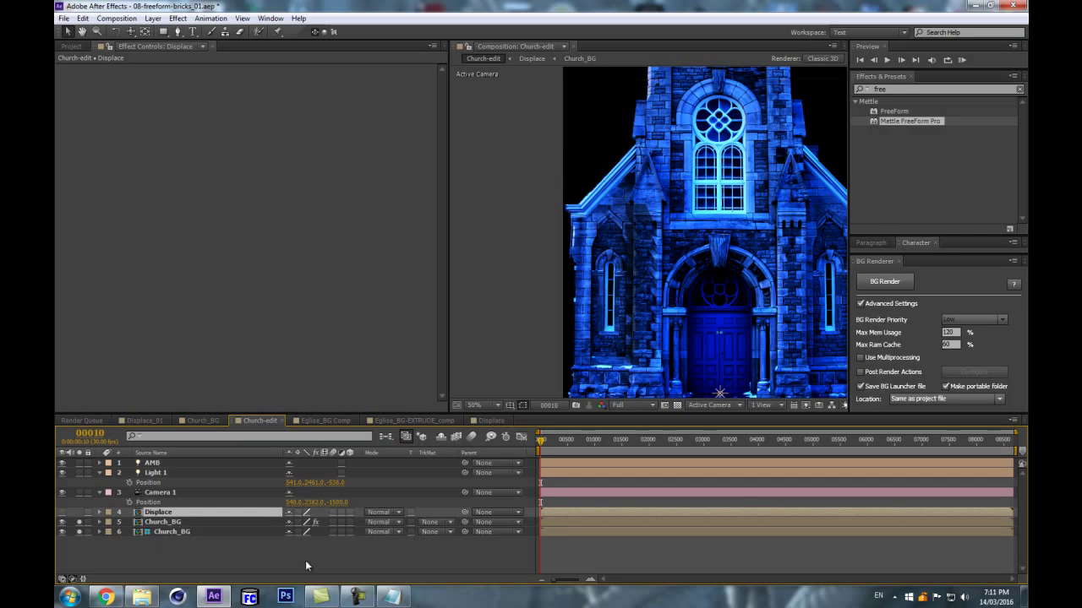
double_click(173, 513)
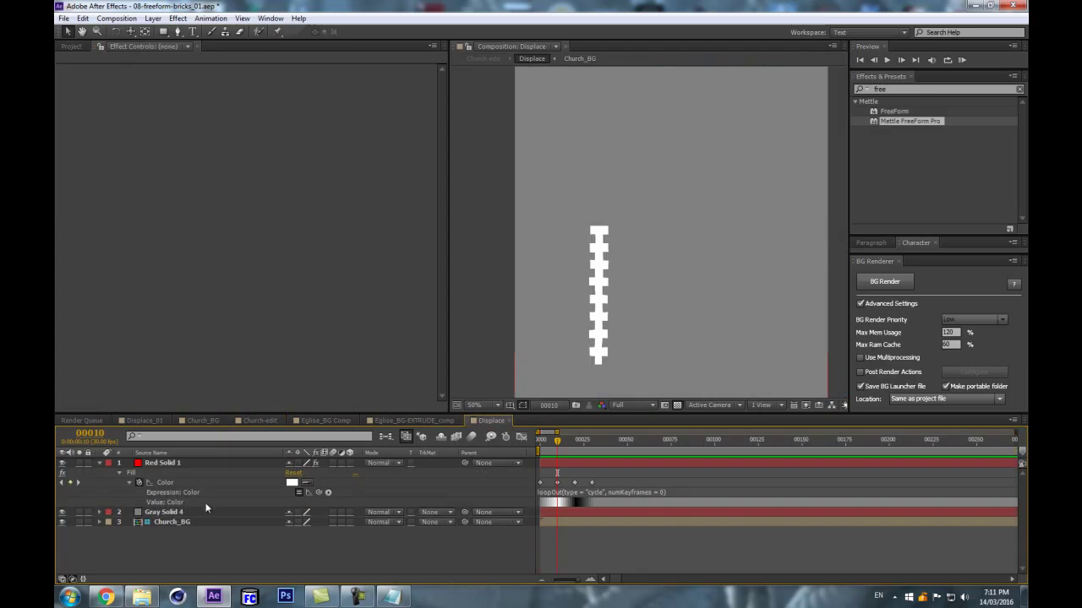
click(61, 465)
click(60, 513)
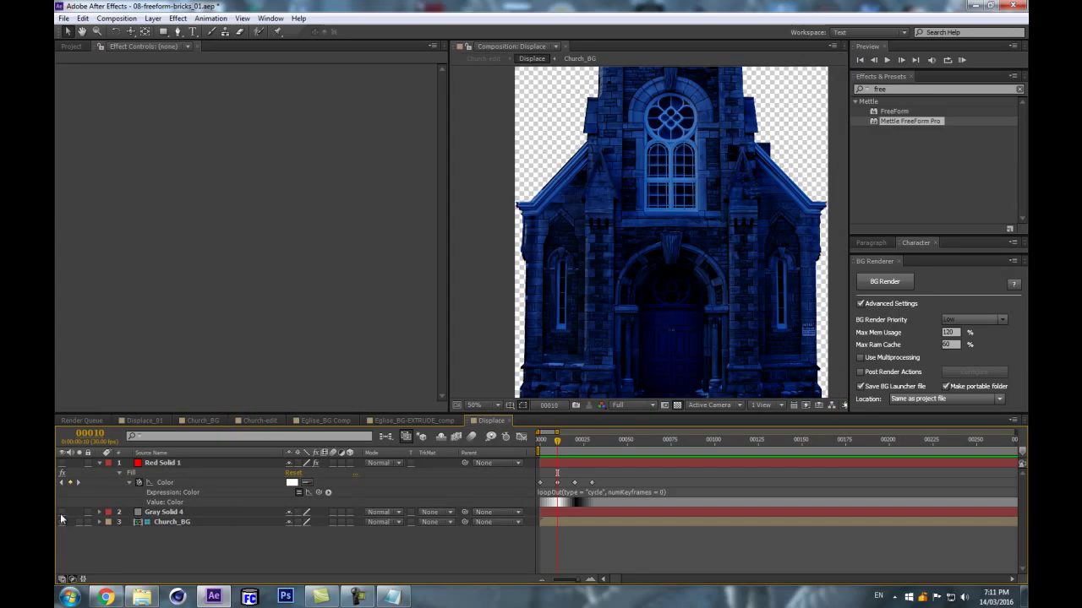
Add a new full-size red solid above Red Solid 1 in the Displace comp and hide it for tracing the other pillar.
click(213, 463)
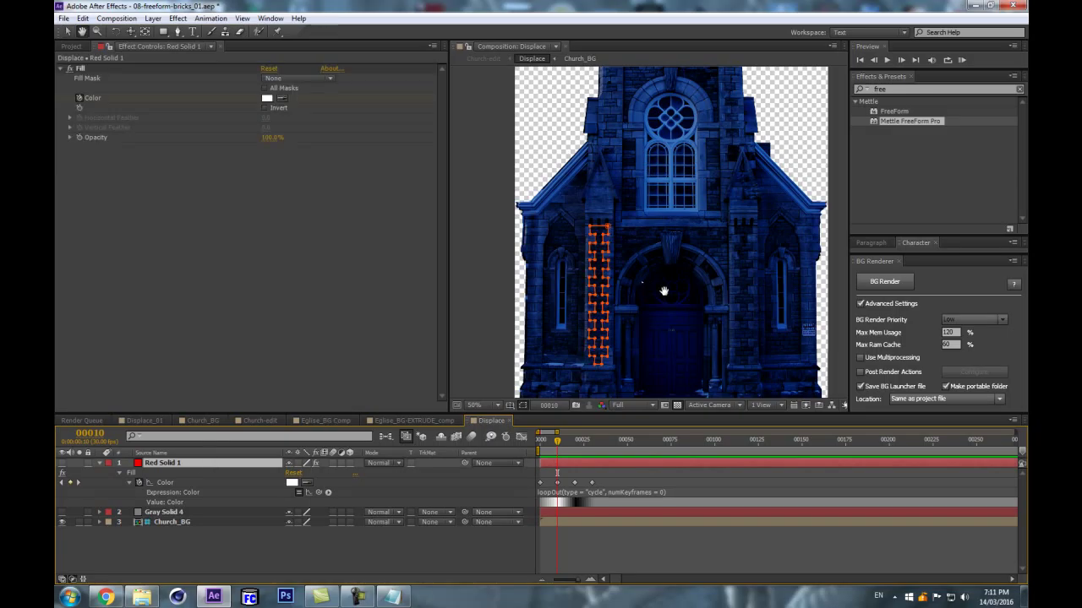
scroll(652, 285, up, 2)
drag(632, 314, 615, 259)
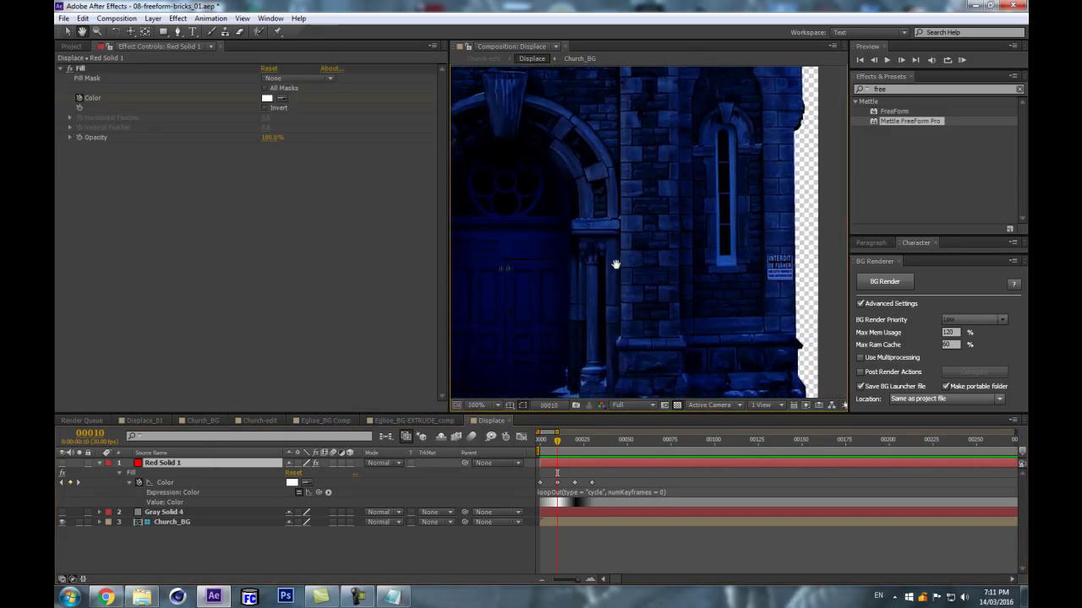
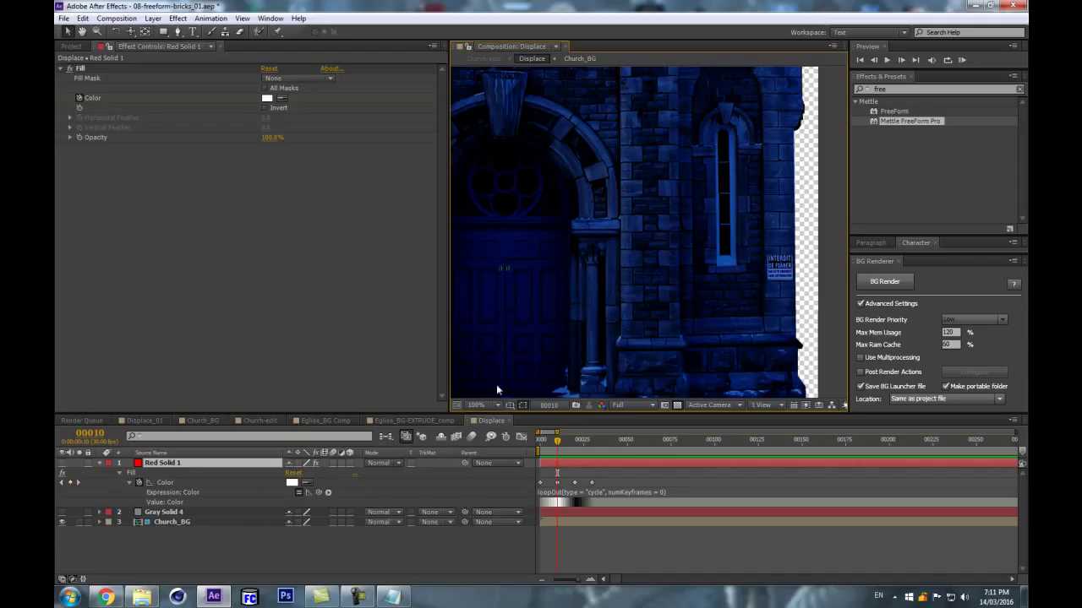
click(99, 463)
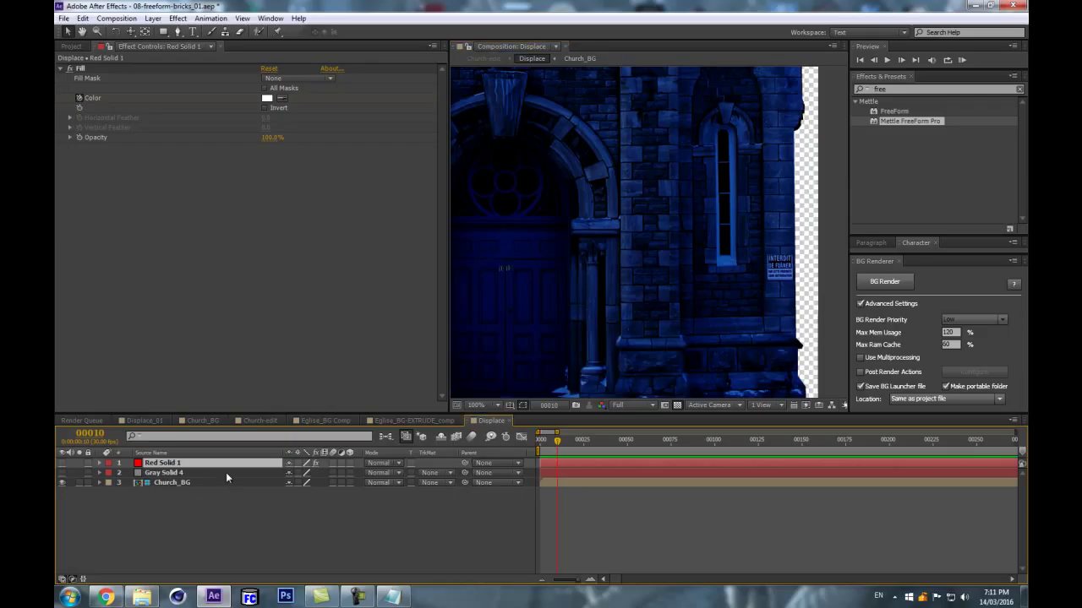
key(ctrl+shift+y)
click(551, 469)
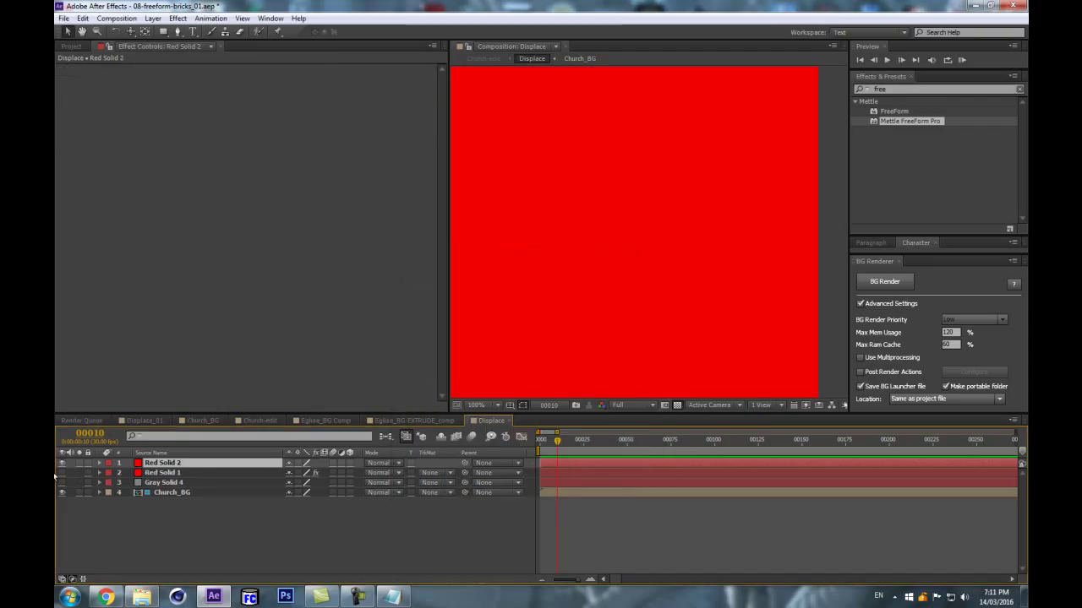
click(63, 464)
Draw a four-point Pen mask on Red Solid 2 around the lowest small center brick of the pillar right of the door.
scroll(600, 338, up, 2)
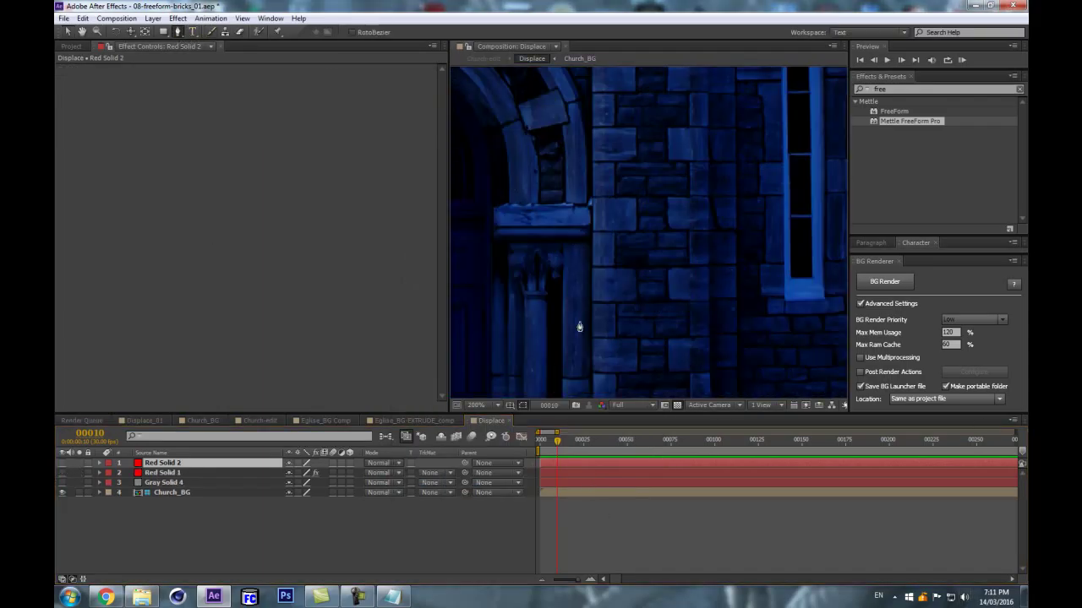
key(h)
drag(555, 335, 533, 196)
key(g)
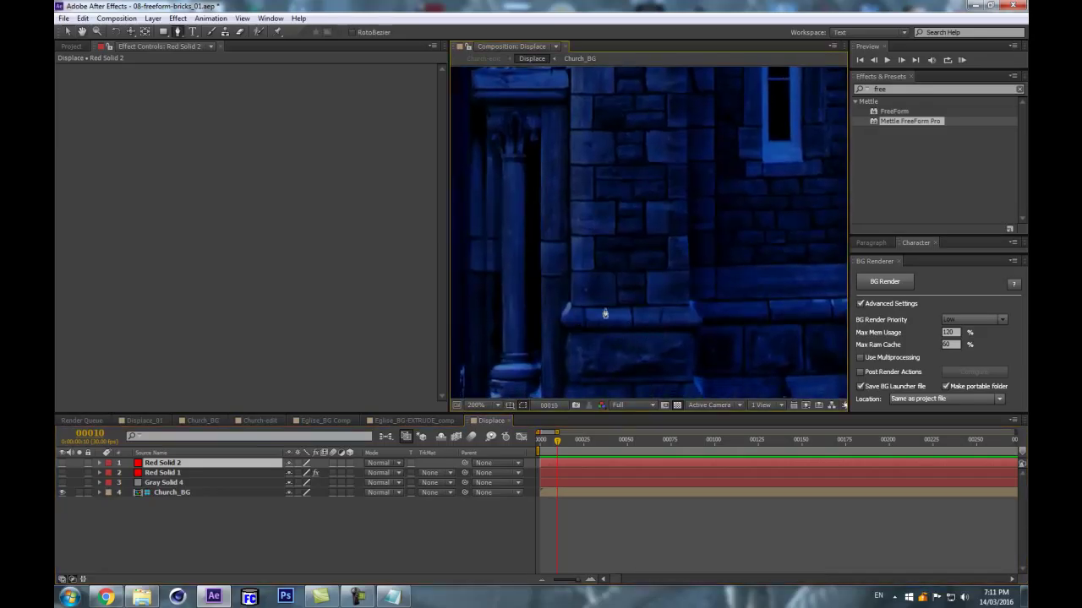
scroll(605, 315, up, 2)
scroll(588, 357, down, 2)
scroll(619, 342, up, 2)
click(585, 348)
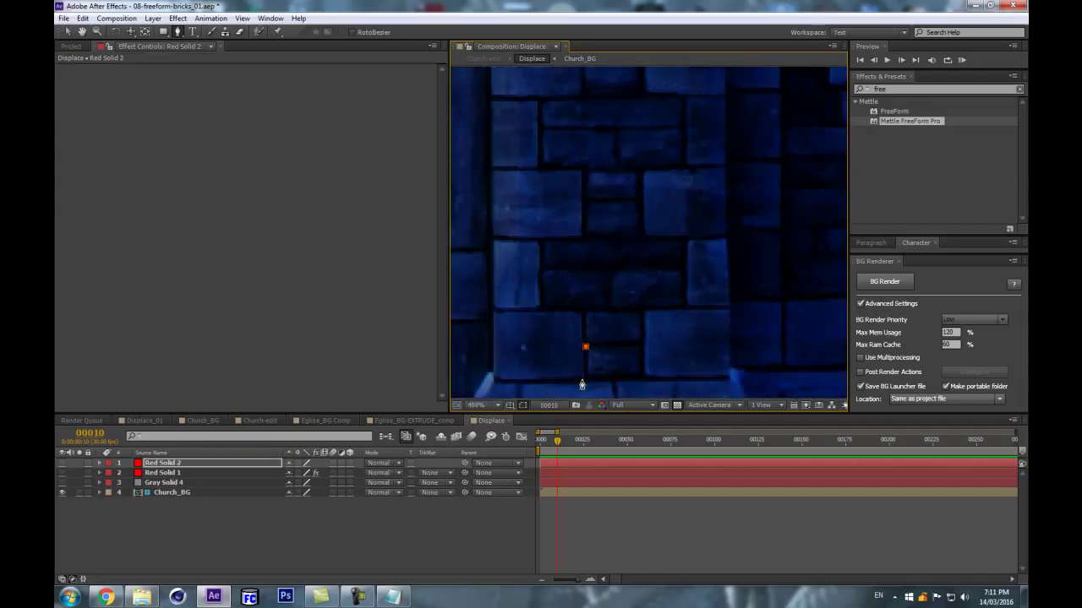
click(586, 379)
click(640, 380)
click(641, 347)
click(585, 346)
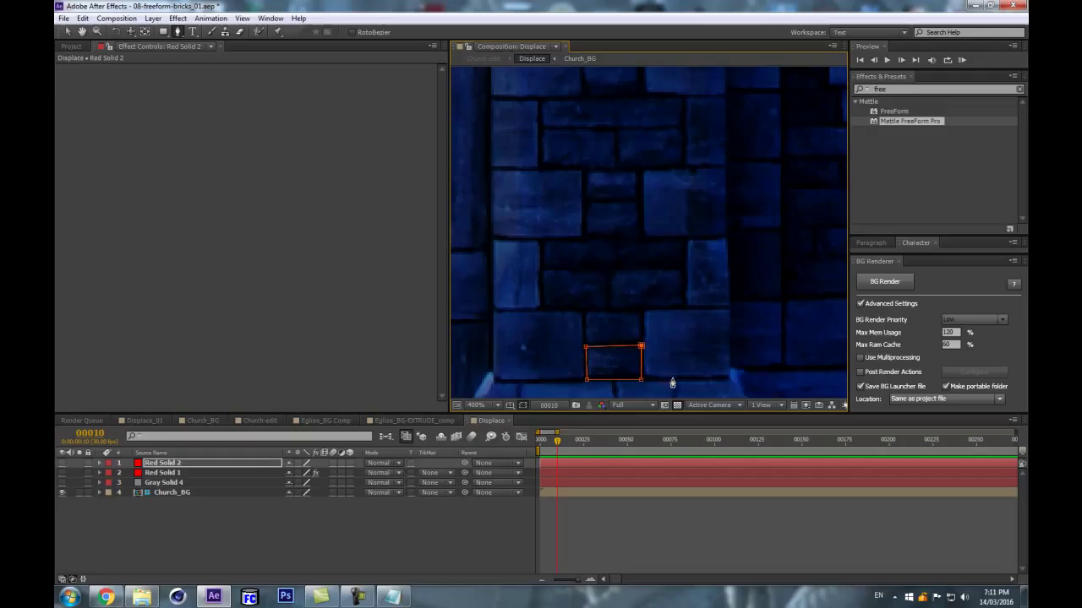
Reveal Red Solid 2's masks, outline the lower-left brick in the next course up with a second mask, and lock both masks.
key(m)
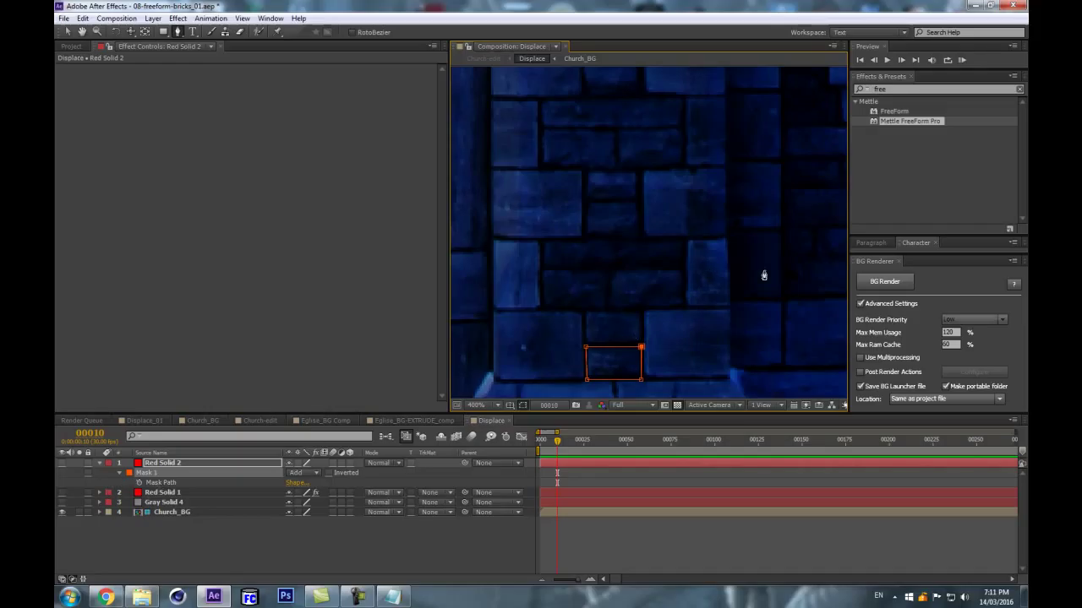
click(544, 311)
click(610, 311)
click(609, 274)
click(542, 274)
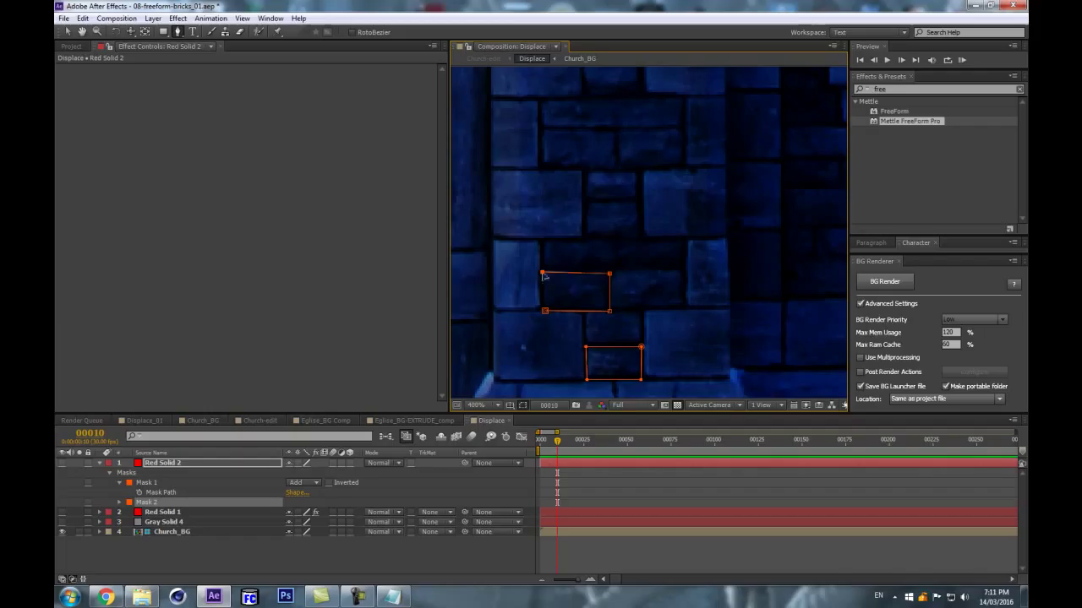
click(546, 311)
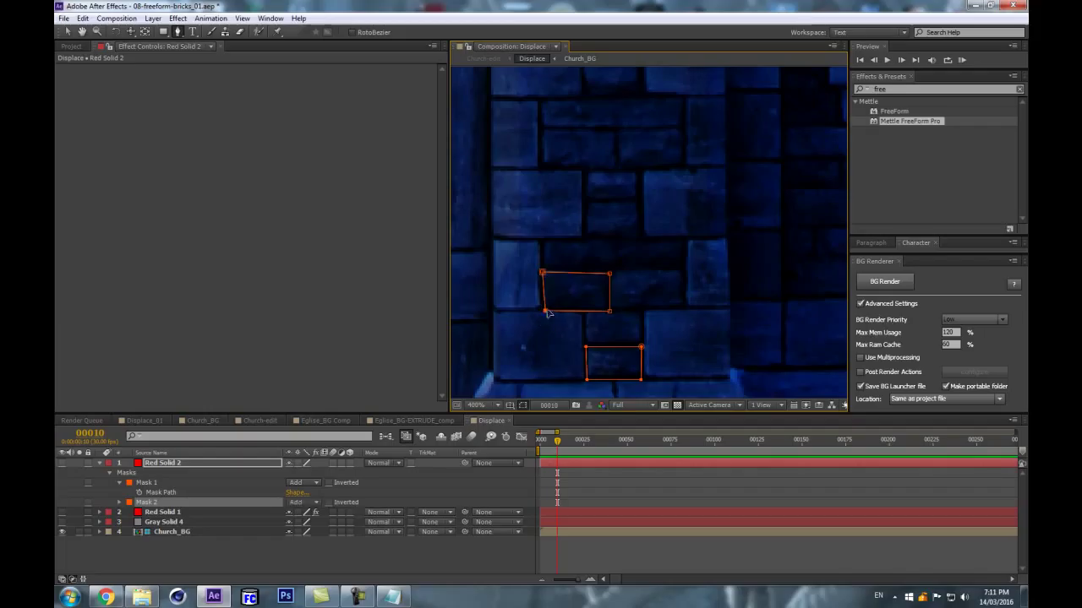
click(88, 504)
click(88, 483)
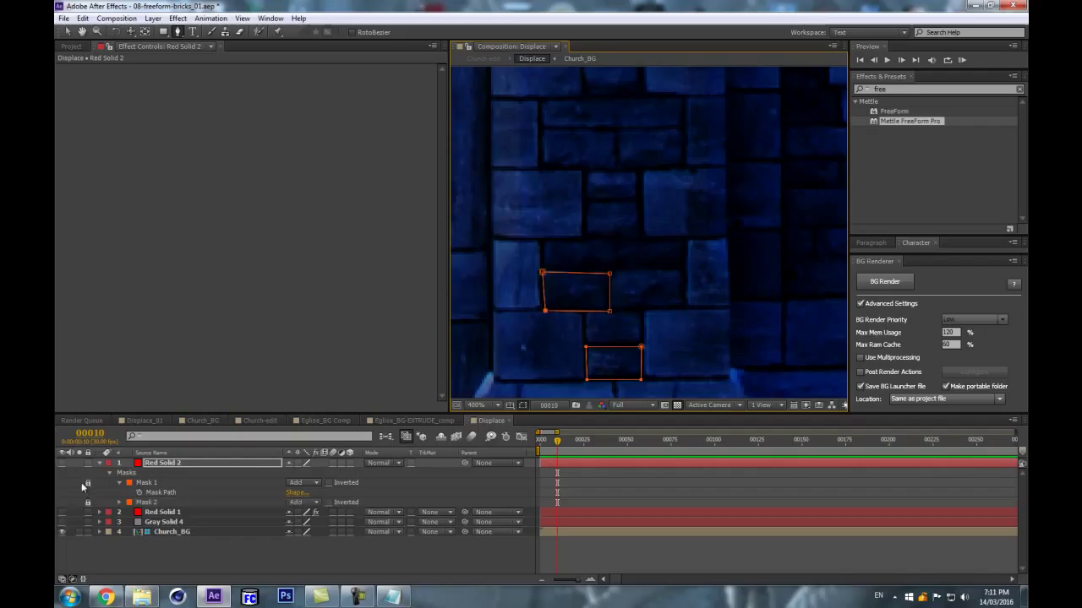
Draw a third four-point mask on Red Solid 2 around the upper-right brick of the same course.
click(612, 242)
click(612, 273)
click(683, 274)
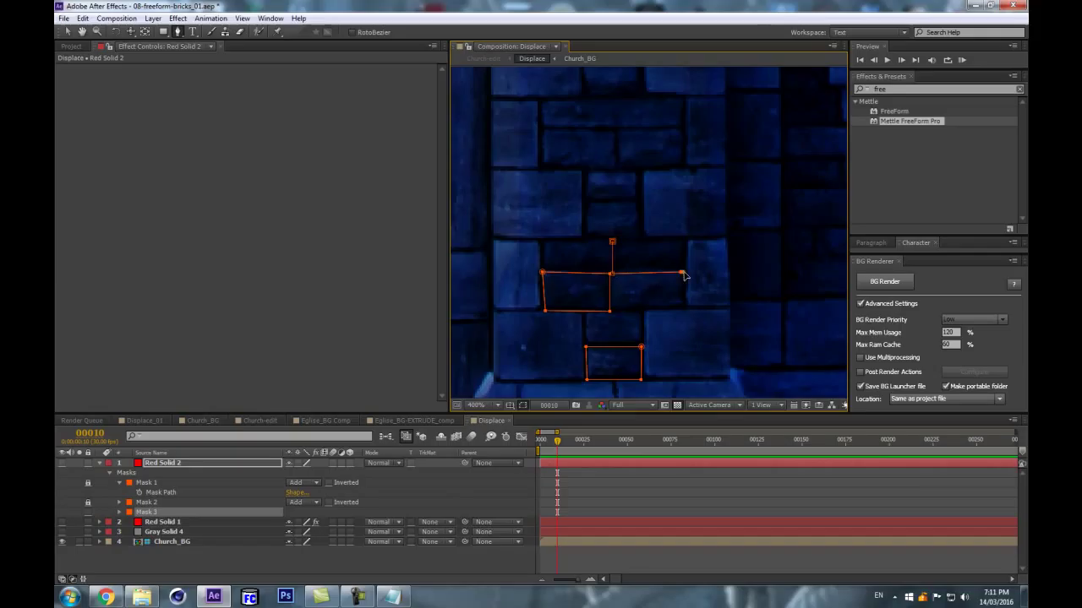
click(684, 241)
click(611, 242)
Mask the upper small brick between the next pair of large blocks on Red Solid 2, and lock the third and fourth masks.
click(583, 172)
click(583, 201)
click(643, 204)
click(642, 172)
click(583, 173)
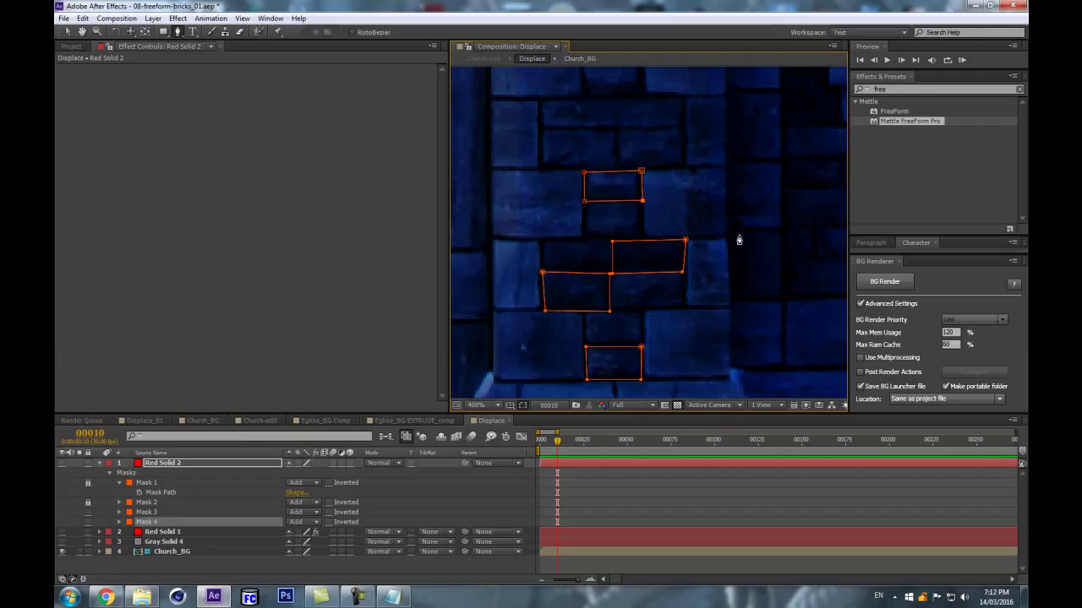
drag(677, 138, 633, 282)
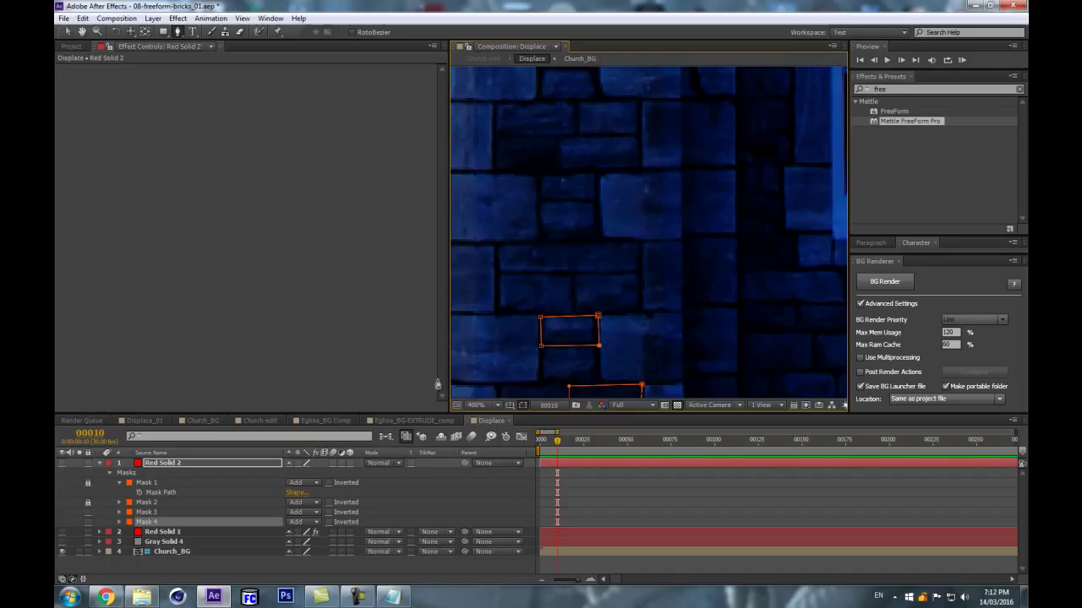
click(87, 521)
click(88, 512)
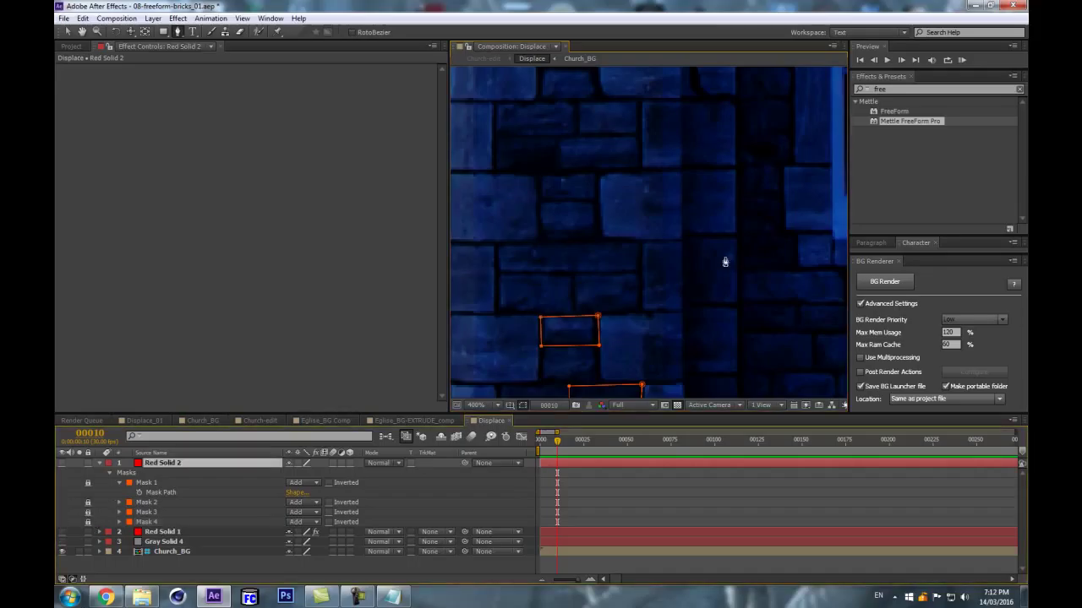
Draw a four-point Pen mask on Red Solid 2 around the lower-left brick of the next course up, and lock it.
click(498, 271)
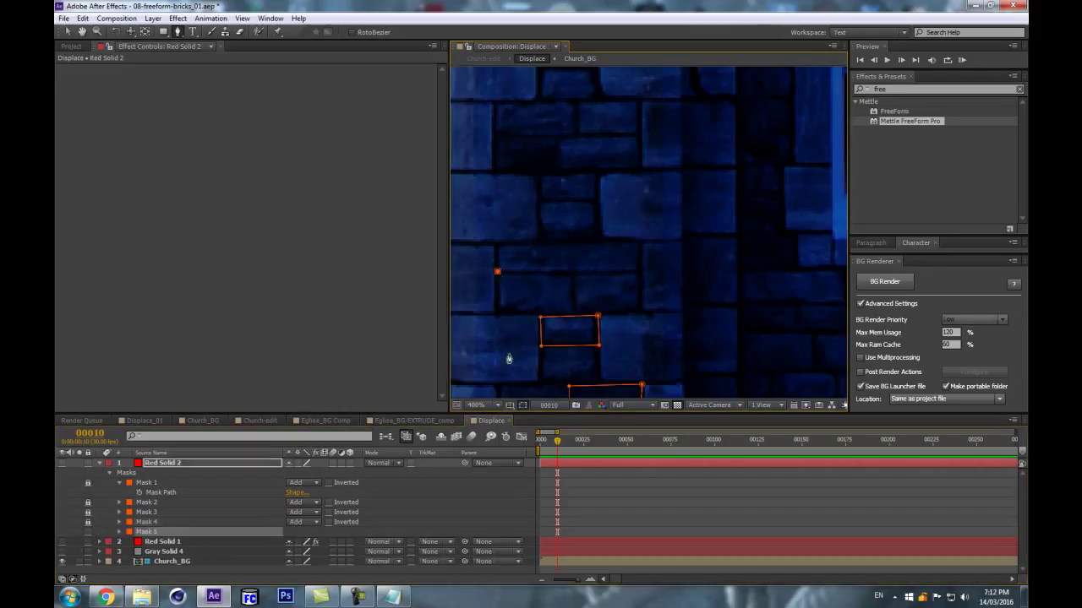
click(498, 314)
click(575, 314)
click(573, 273)
click(498, 271)
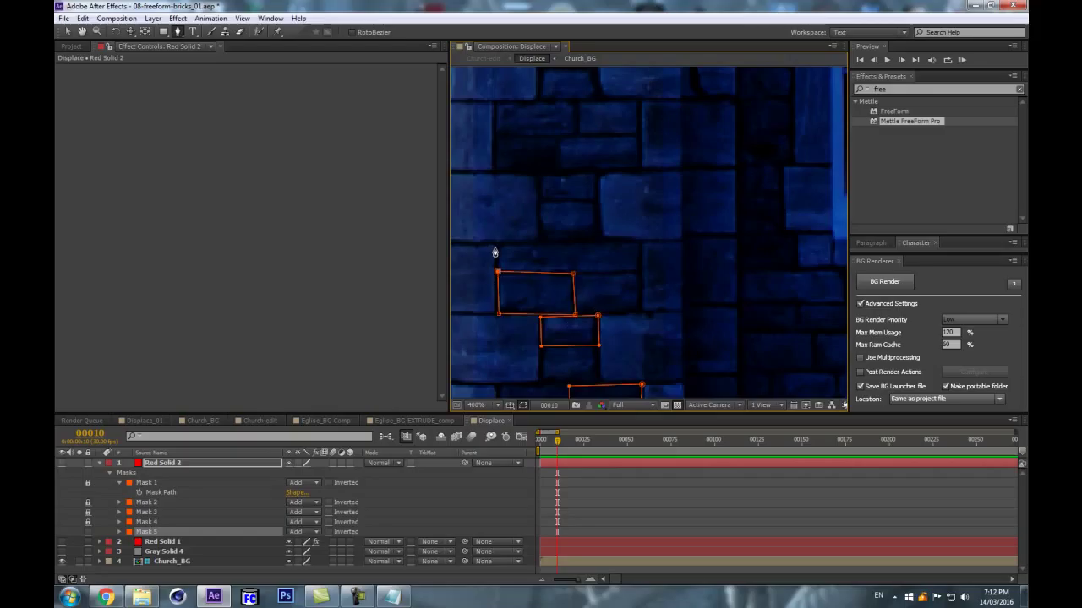
click(88, 532)
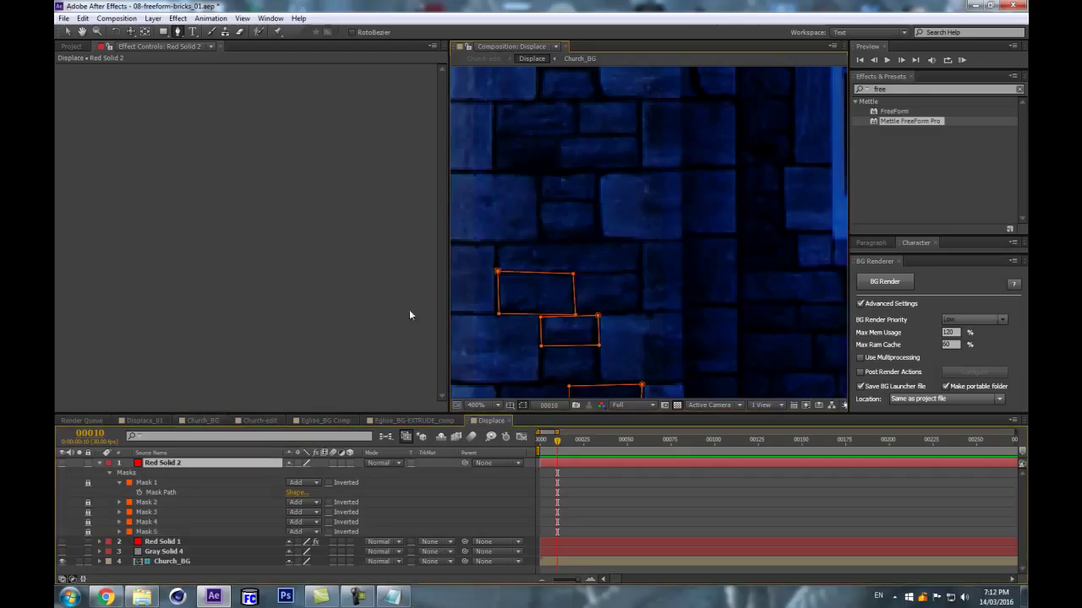
Outline the long brick spanning the top of the same course with a four-point mask on Red Solid 2, and lock it.
click(496, 248)
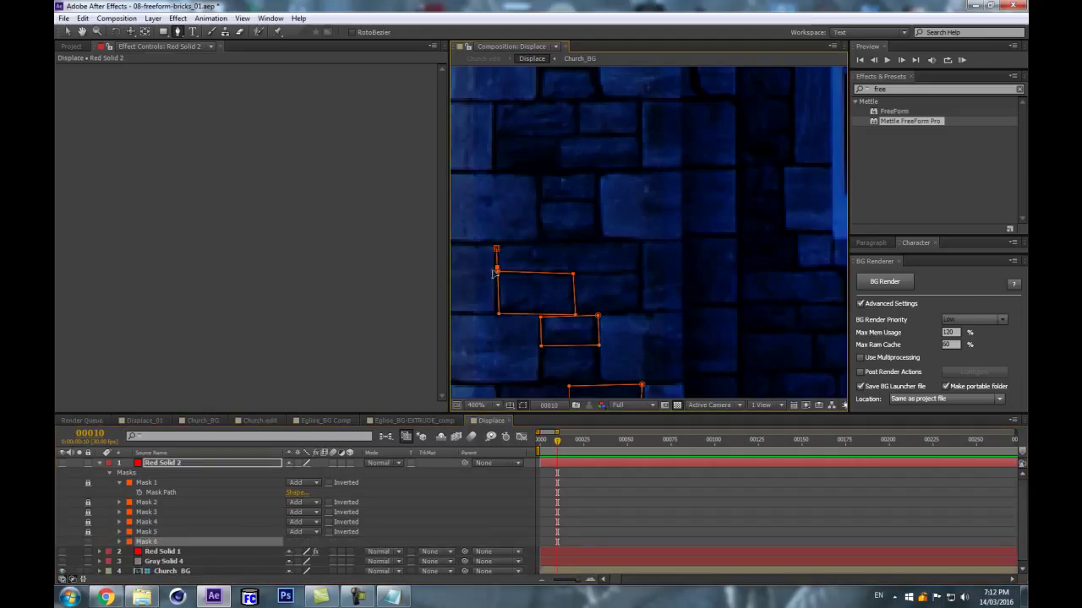
key(Right)
key(Right)
click(641, 272)
click(641, 242)
click(496, 249)
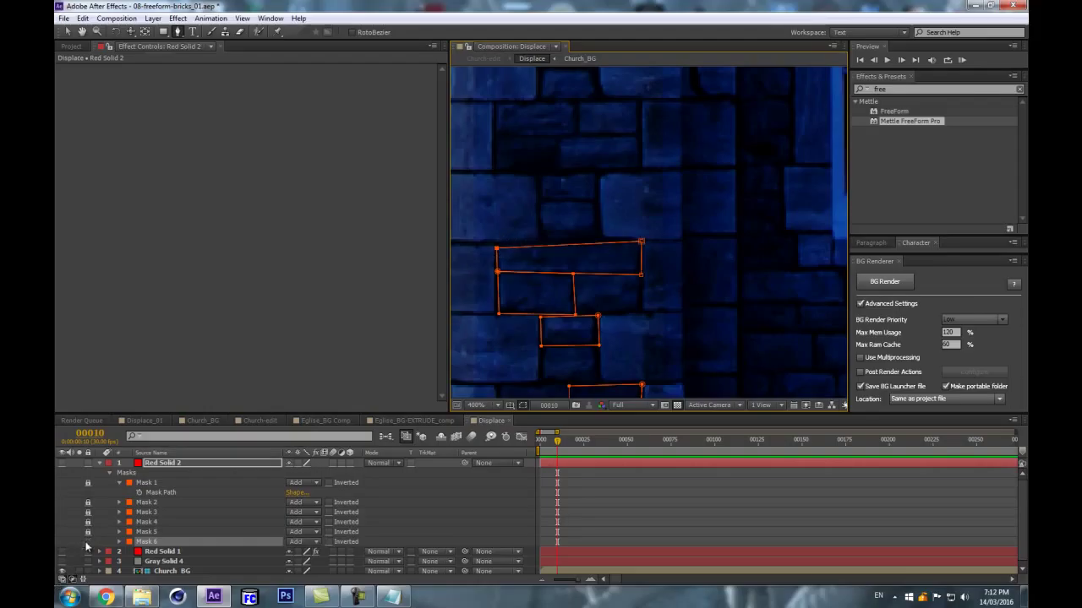
click(87, 543)
Mask the upper small center brick between the next pair of large blocks, adjust its upper-right corner, and lock the mask.
click(536, 179)
click(540, 203)
click(599, 203)
click(599, 178)
click(536, 178)
drag(599, 178, 598, 175)
click(88, 551)
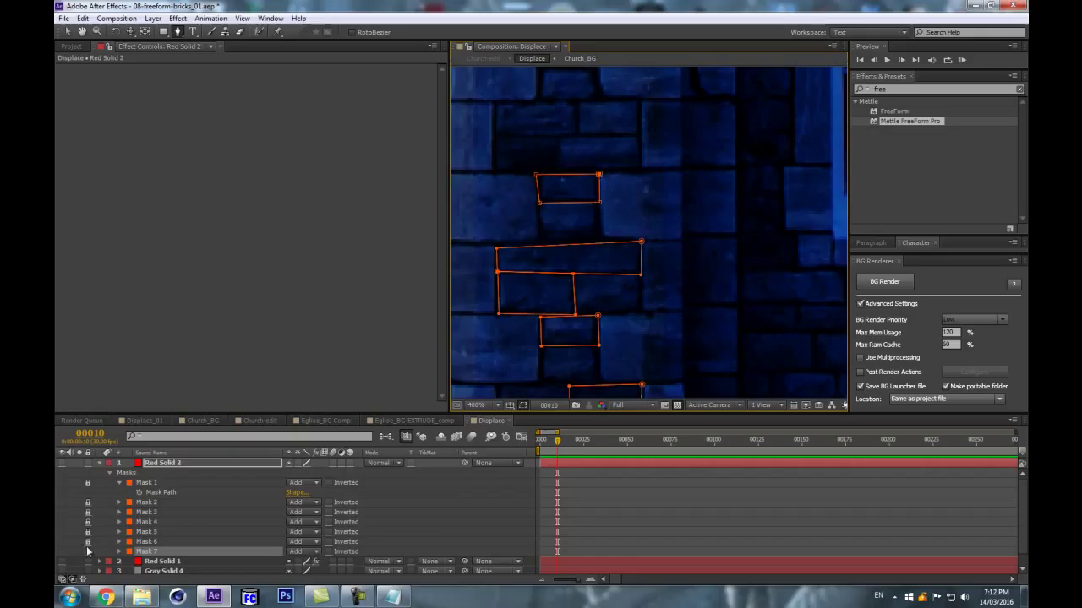
Move up the pillar, mask the upper-left brick of the next course on Red Solid 2, and lock the mask.
drag(608, 152, 660, 292)
click(546, 242)
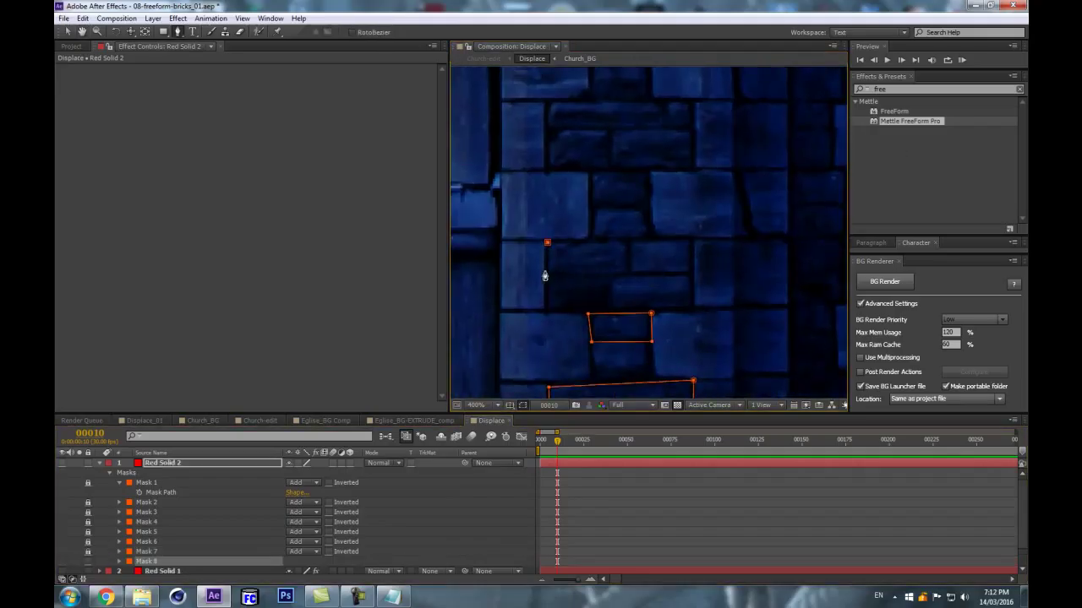
click(546, 274)
click(630, 274)
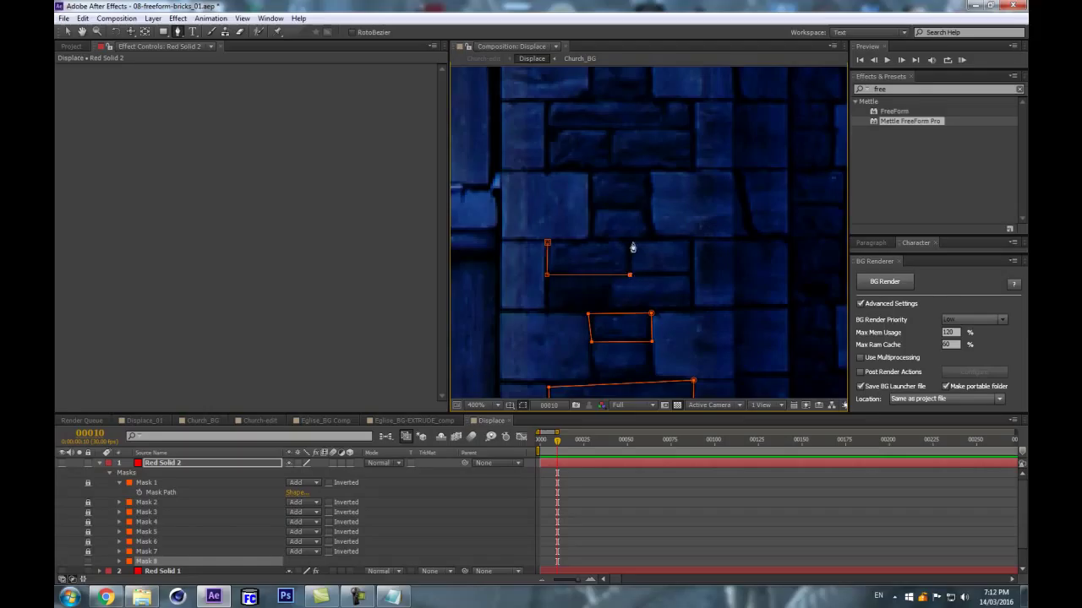
click(629, 244)
click(547, 243)
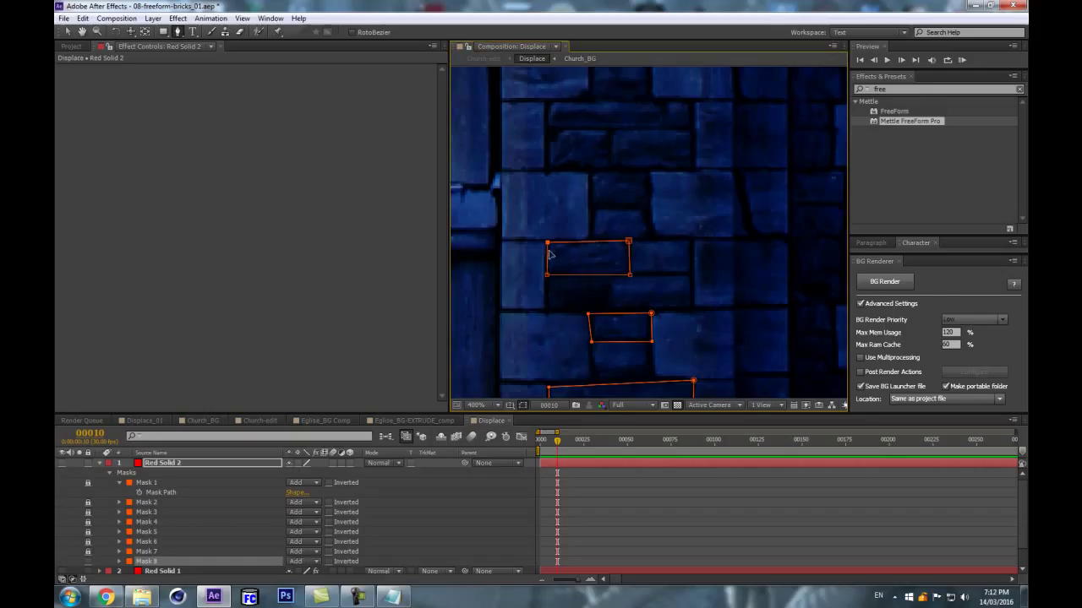
click(88, 562)
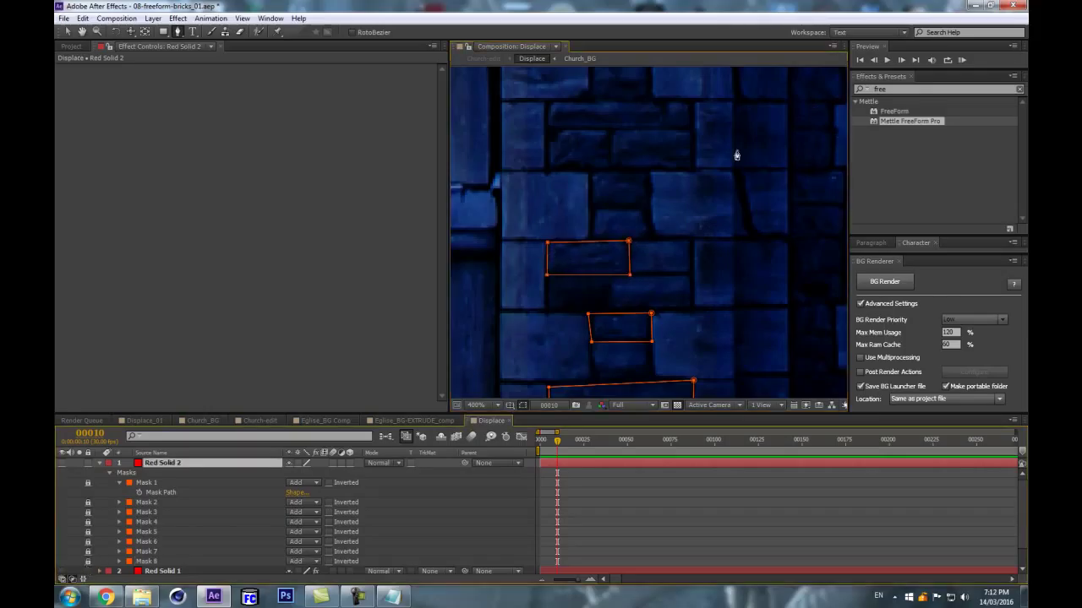
Draw a four-point mask around the upper-right brick beside the one just masked in the same course.
click(627, 243)
click(629, 275)
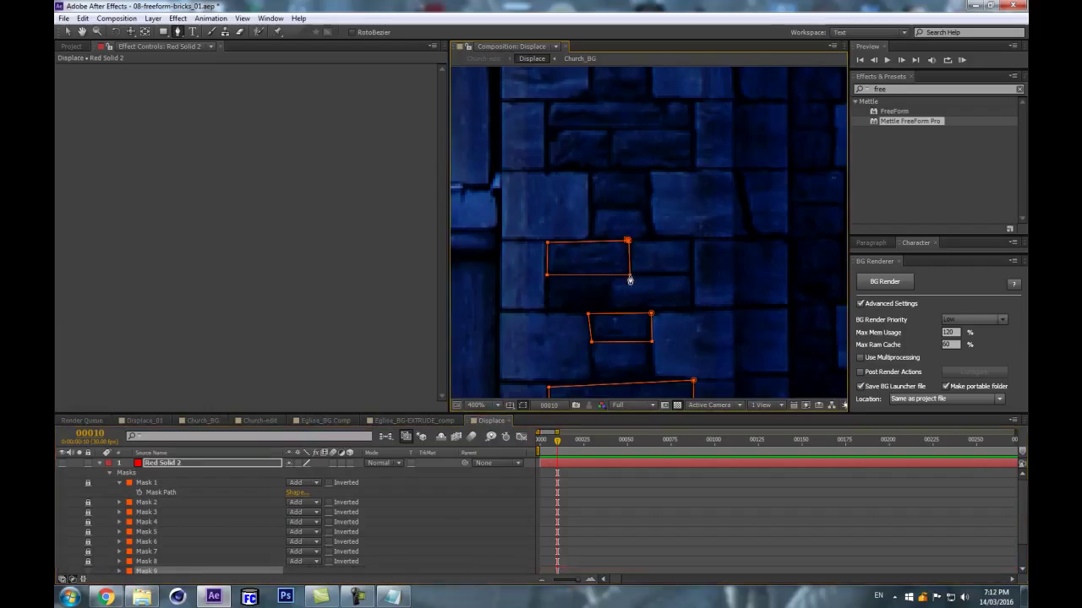
click(693, 275)
click(690, 241)
click(628, 243)
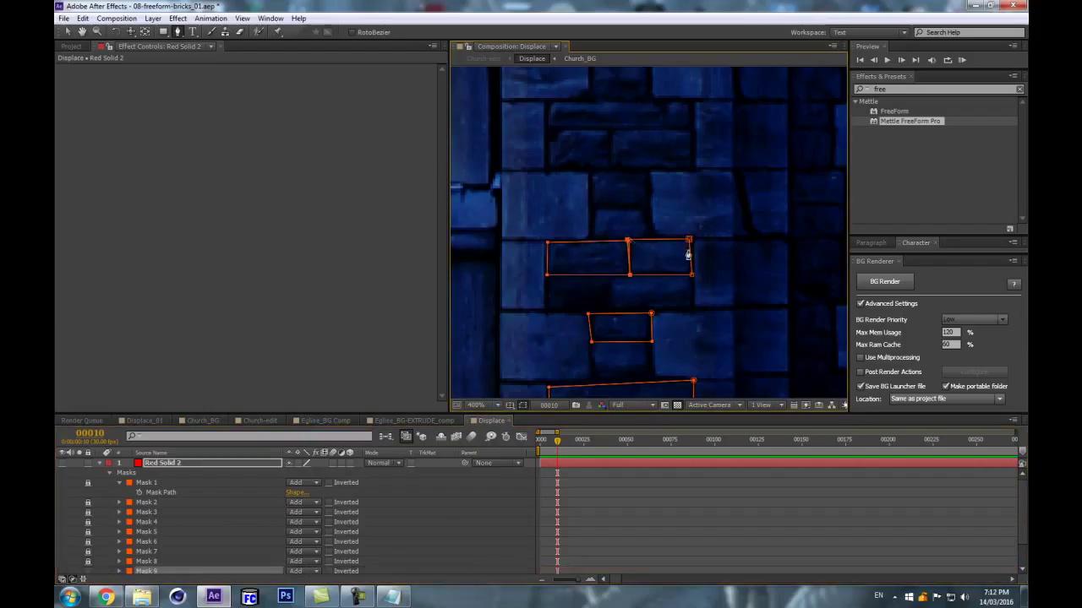
Mask the upper small brick between the large blocks above that course, and lock the ninth and tenth masks.
click(590, 173)
click(590, 209)
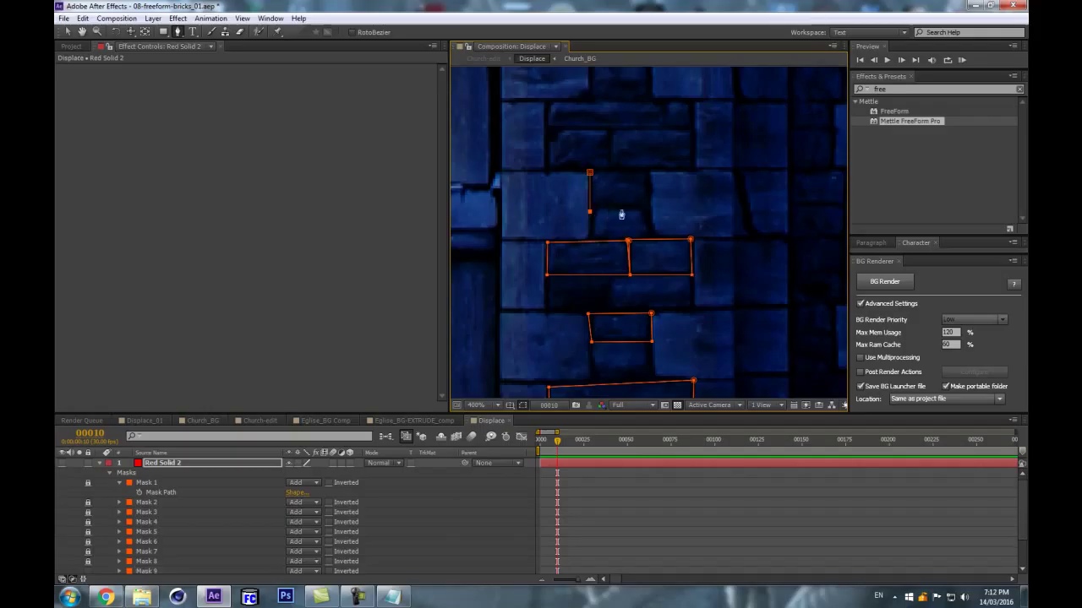
click(651, 208)
click(649, 173)
click(590, 173)
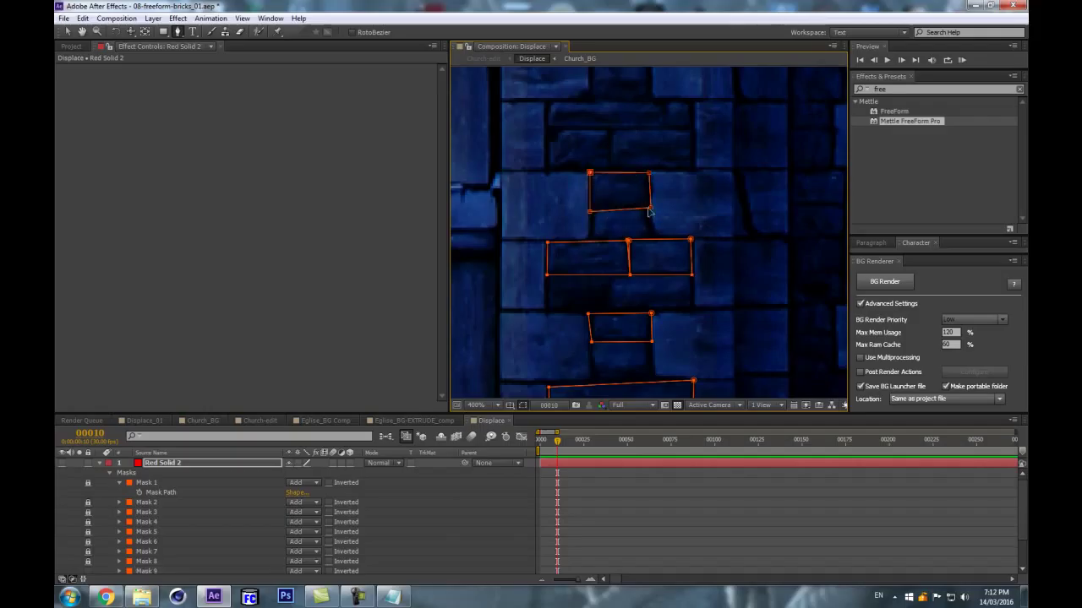
scroll(97, 544, down, 2)
click(88, 538)
Draw a four-point mask around the lower-right brick of the next course up on Red Solid 2, and lock it.
key(space)
drag(766, 158, 709, 241)
click(553, 214)
click(553, 254)
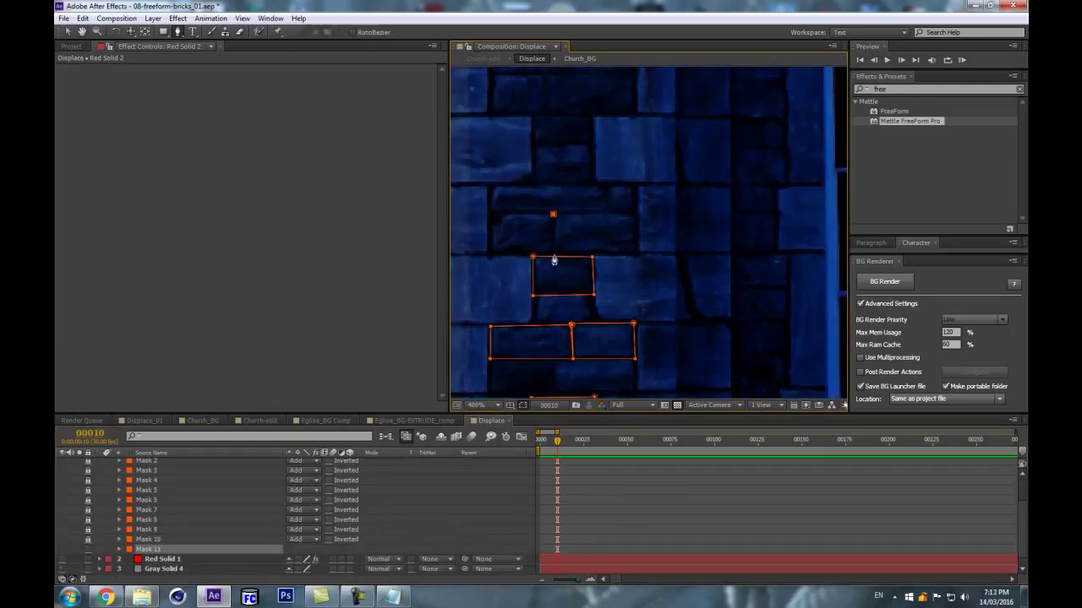
click(640, 255)
click(638, 213)
click(552, 215)
click(88, 549)
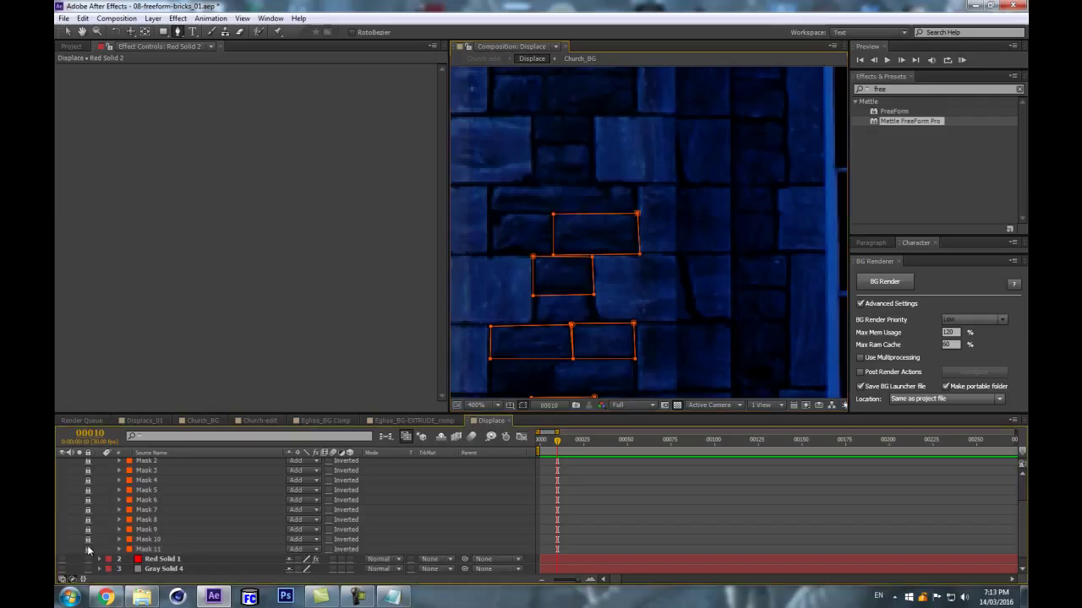
Mask the long upper-left brick directly above it in the same course, and lock that mask.
click(488, 188)
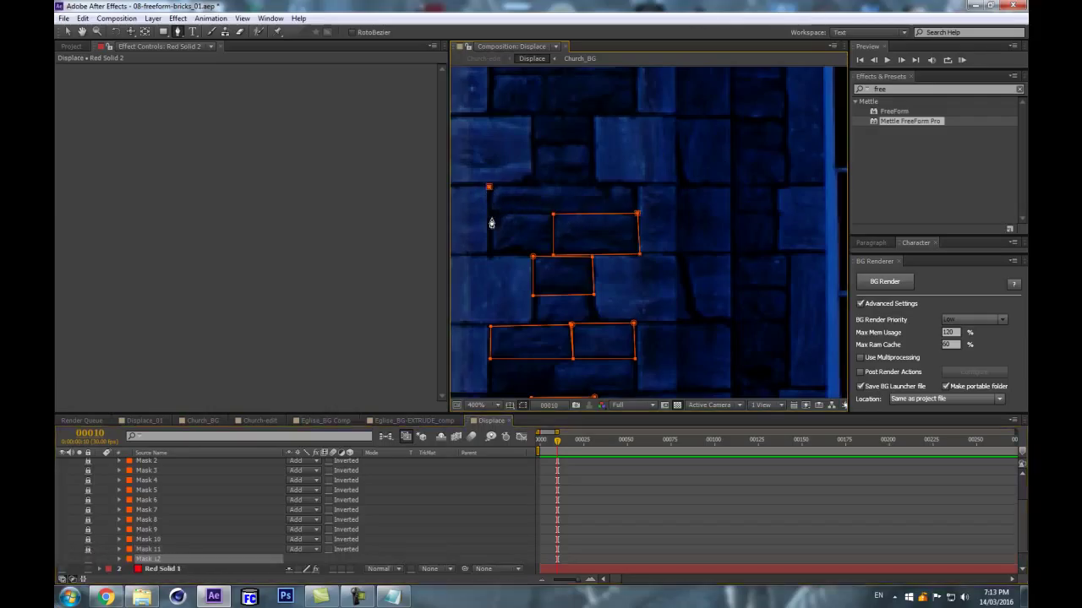
click(489, 217)
click(609, 215)
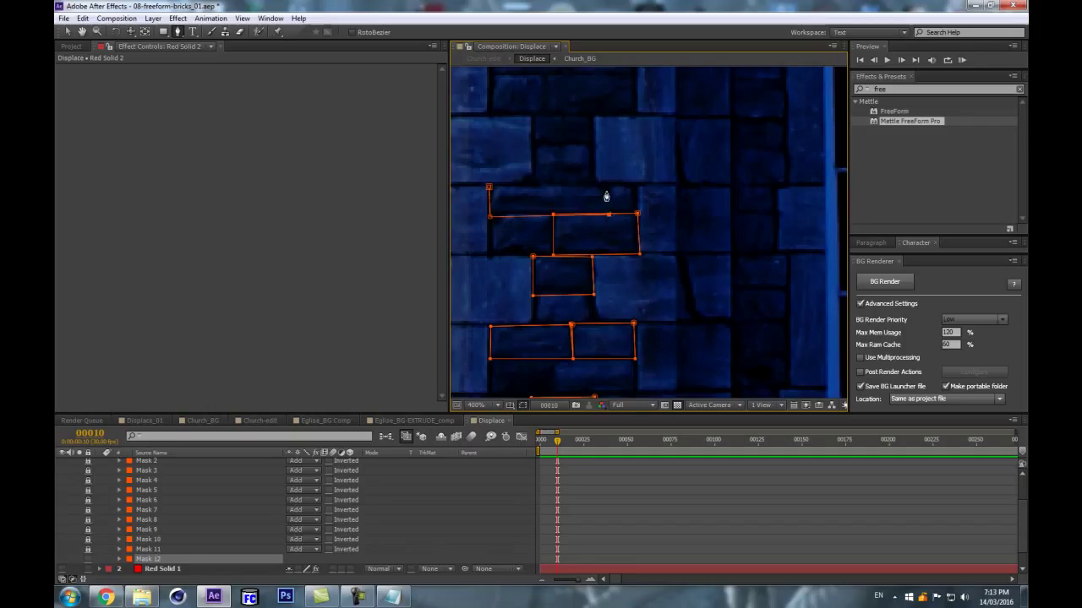
click(608, 186)
click(489, 187)
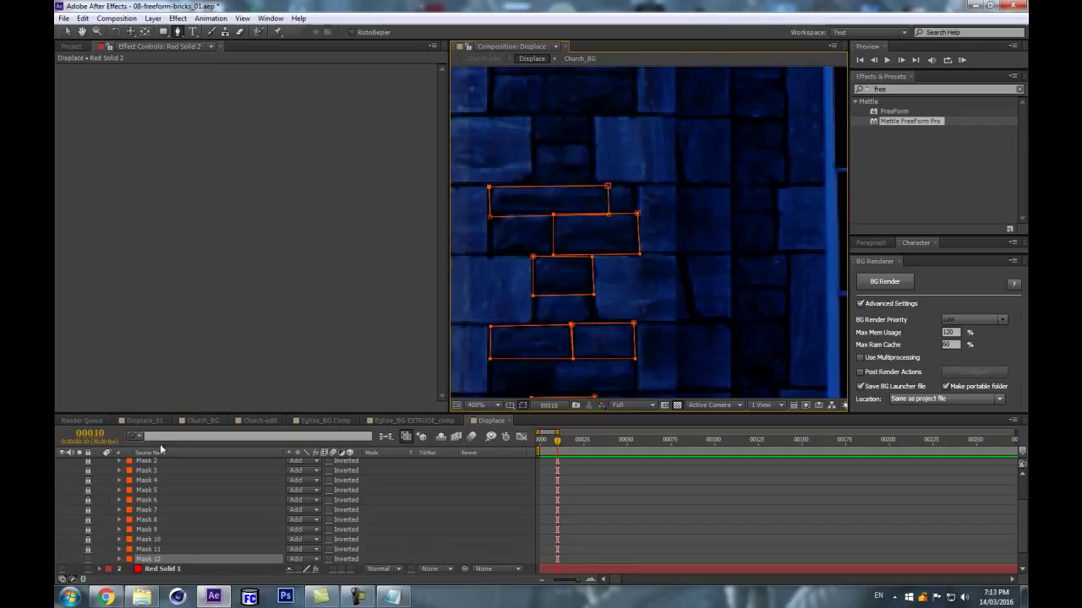
click(89, 558)
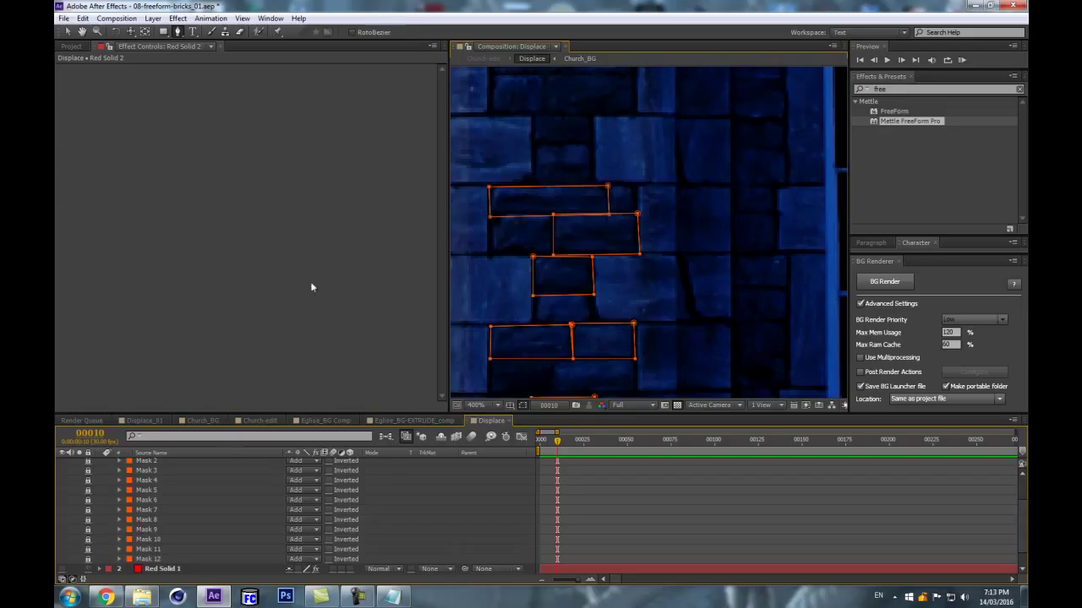
Outline the upper small center brick between the following pair of large blocks with a four-point mask, and lock it.
drag(591, 138, 578, 313)
click(535, 289)
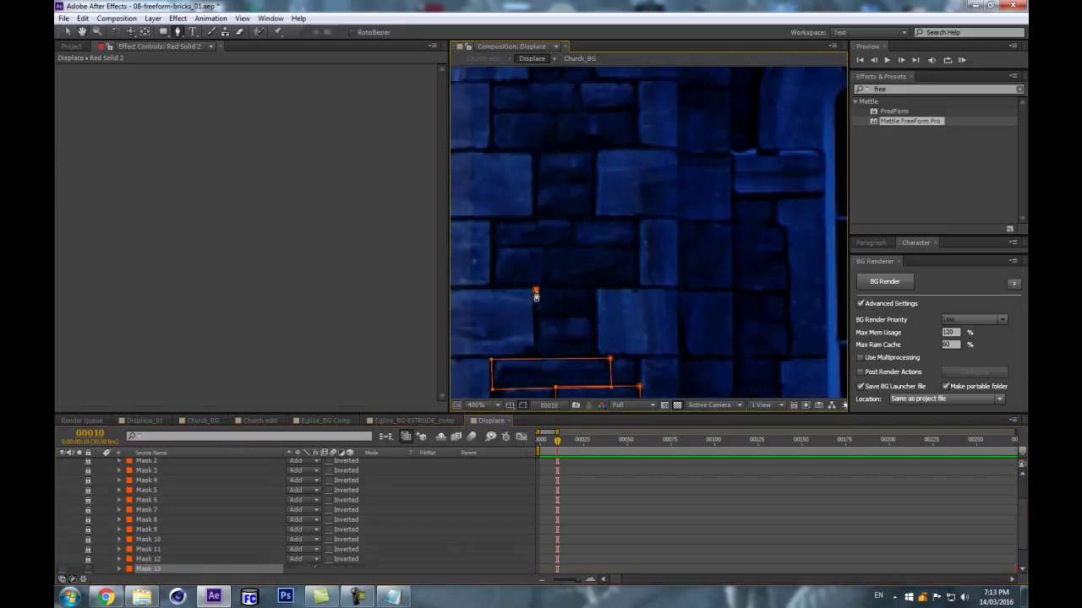
click(535, 320)
click(594, 321)
click(597, 290)
click(535, 290)
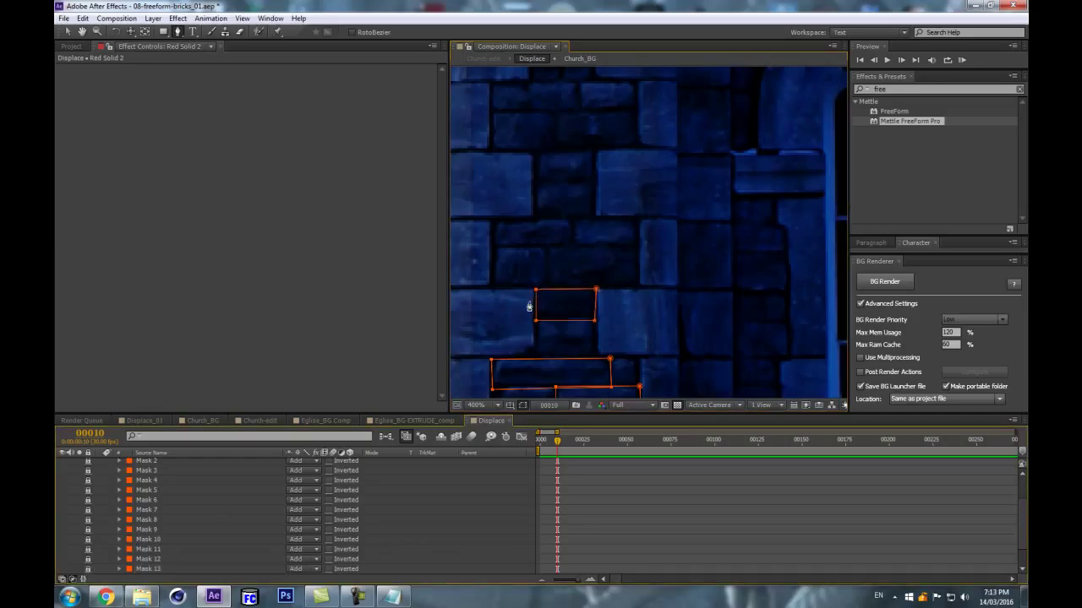
Mask the lower-left brick of the course above those blocks on Red Solid 2, and lock the fourteenth mask.
click(491, 249)
click(491, 287)
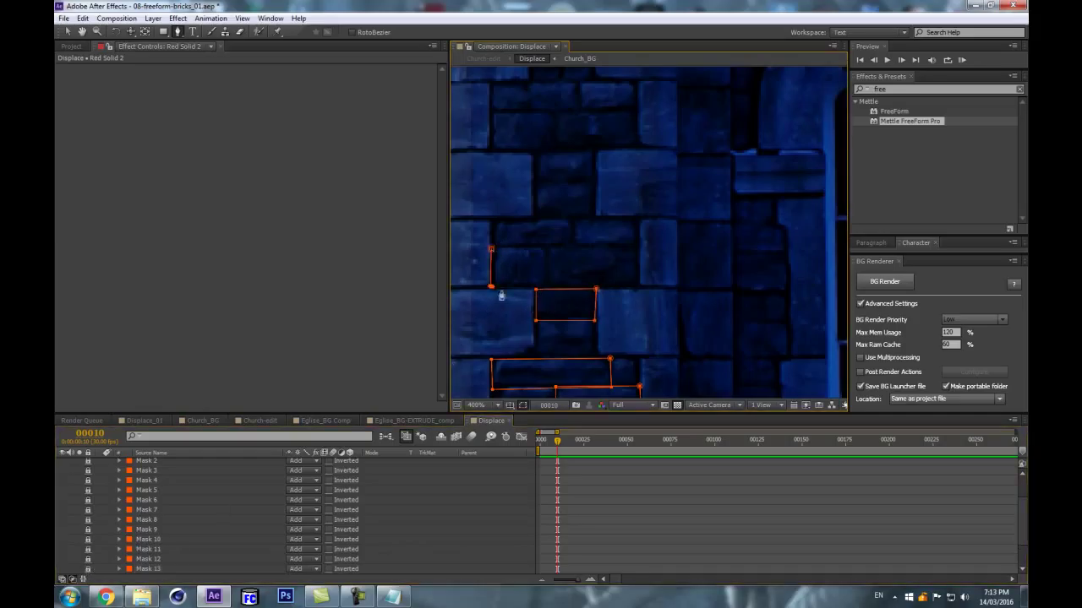
click(548, 287)
click(549, 249)
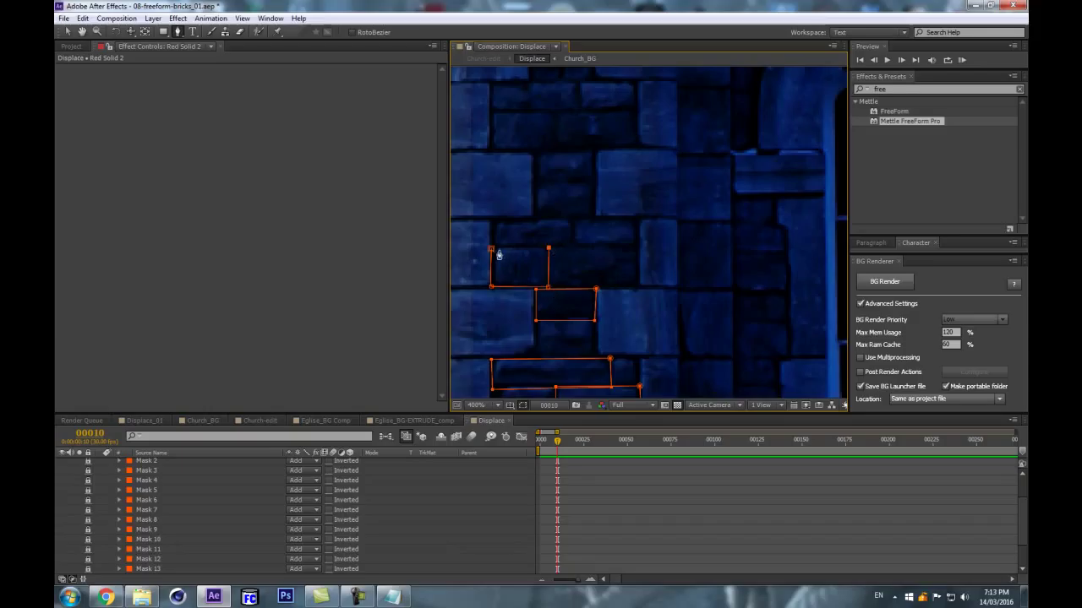
click(491, 250)
scroll(158, 527, down, 2)
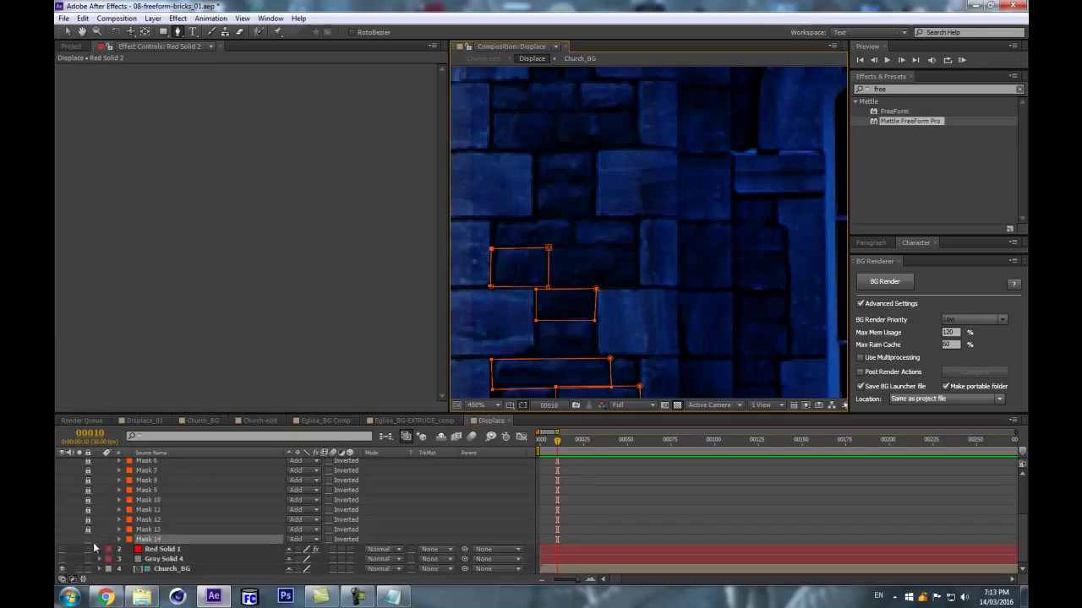
click(94, 549)
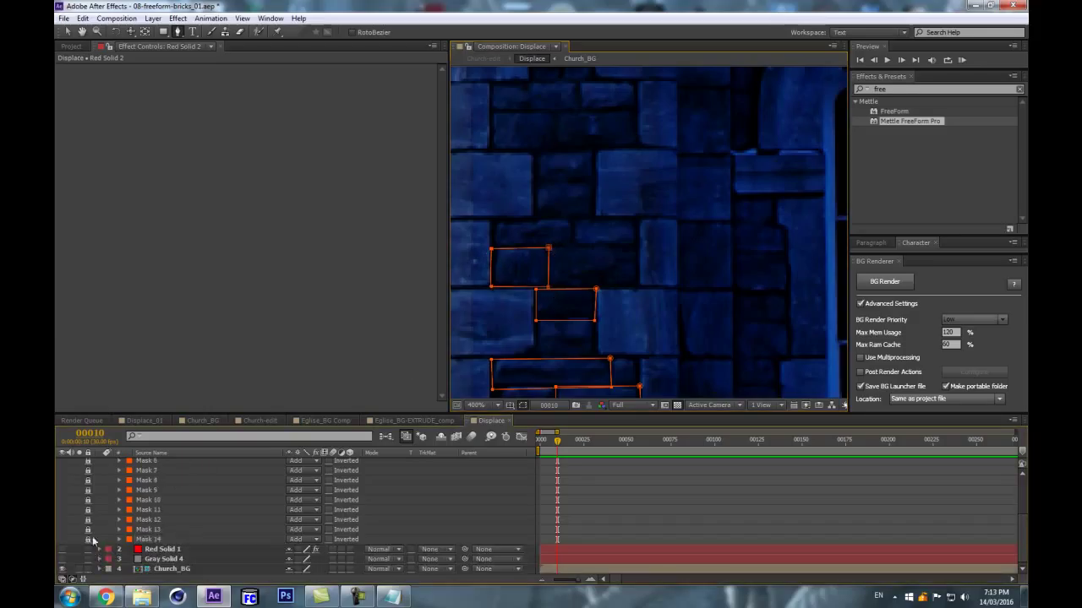
Mask the upper-right brick of the same course, adjust its upper-right corner, and lock the fifteenth mask.
click(572, 221)
click(571, 249)
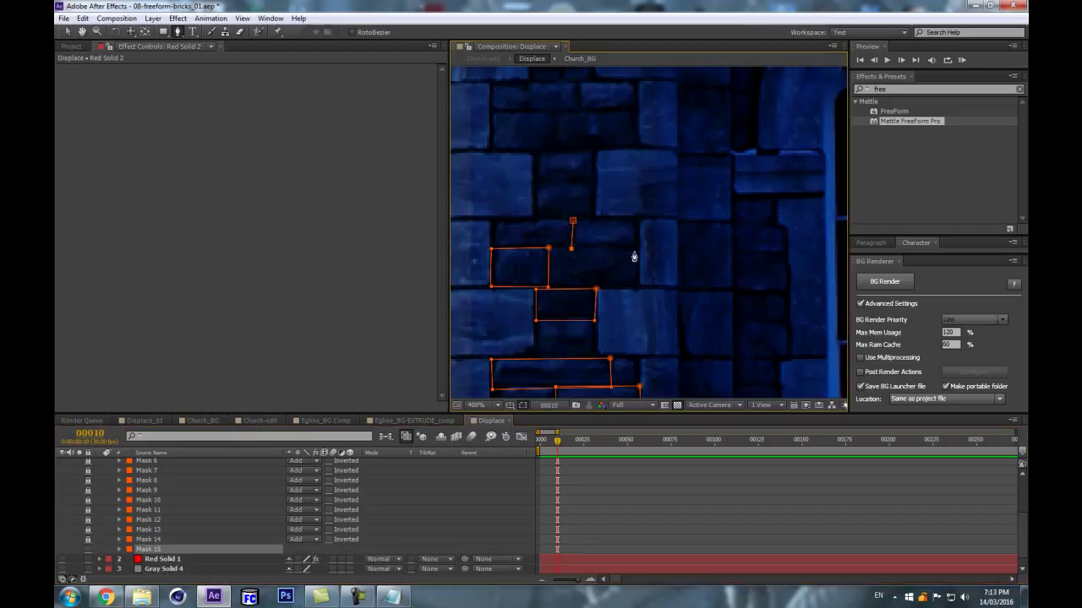
click(638, 251)
click(635, 217)
click(573, 221)
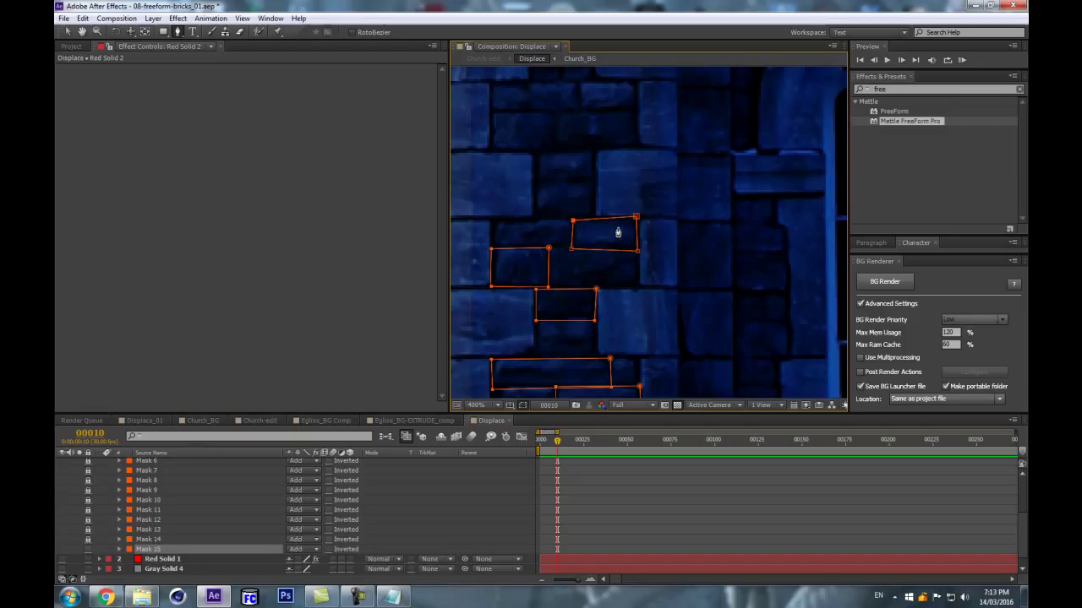
drag(636, 217, 639, 217)
click(89, 549)
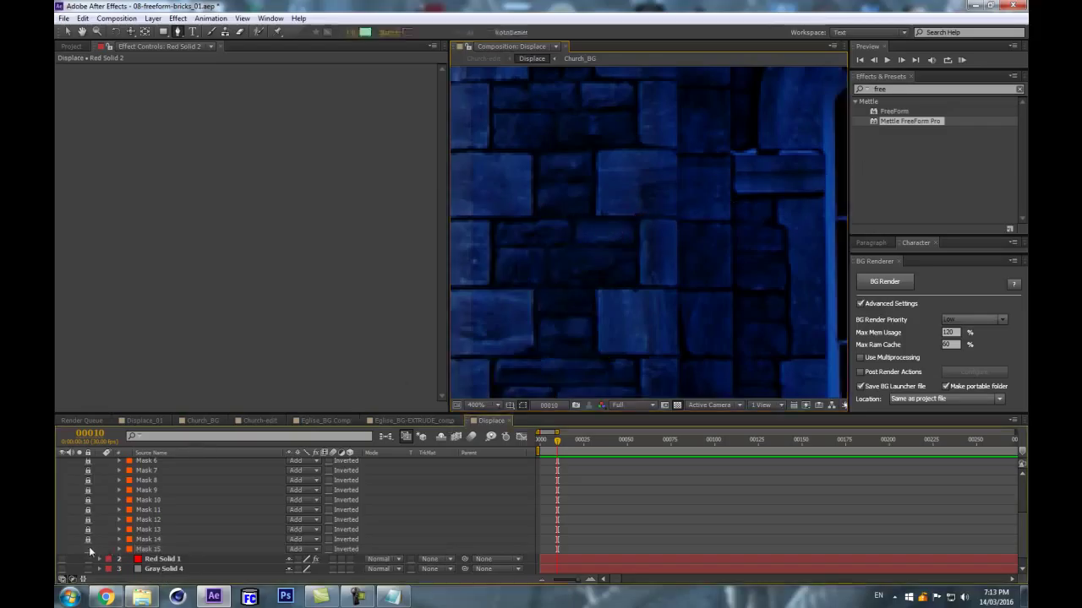
Reselect Red Solid 2 and draw a four-point mask around the lower small brick between the next pair of large blocks.
scroll(223, 509, up, 3)
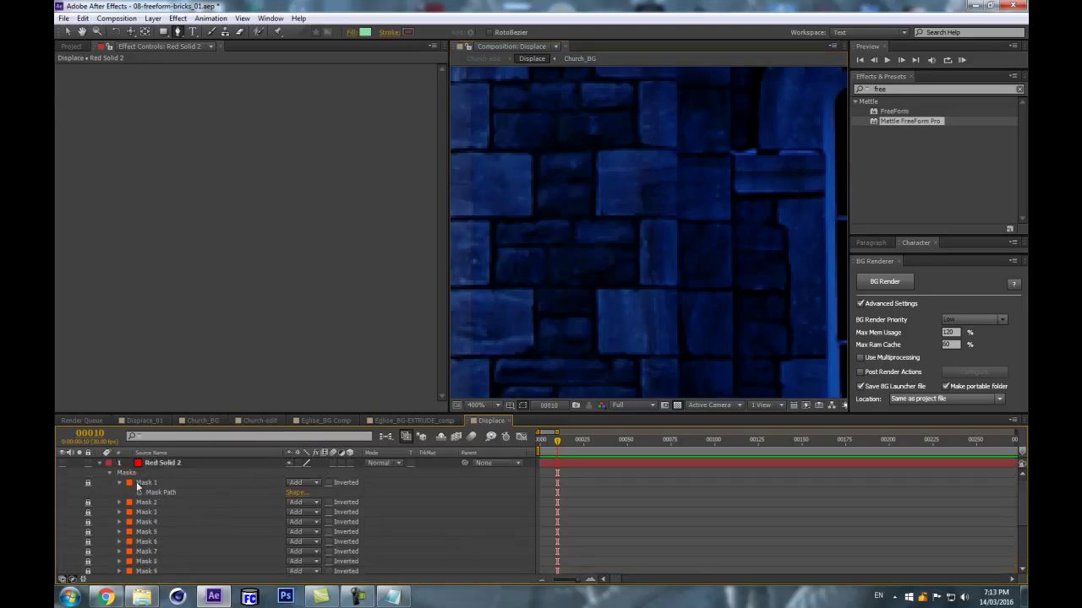
click(152, 463)
scroll(535, 186, up, 1)
drag(558, 150, 652, 301)
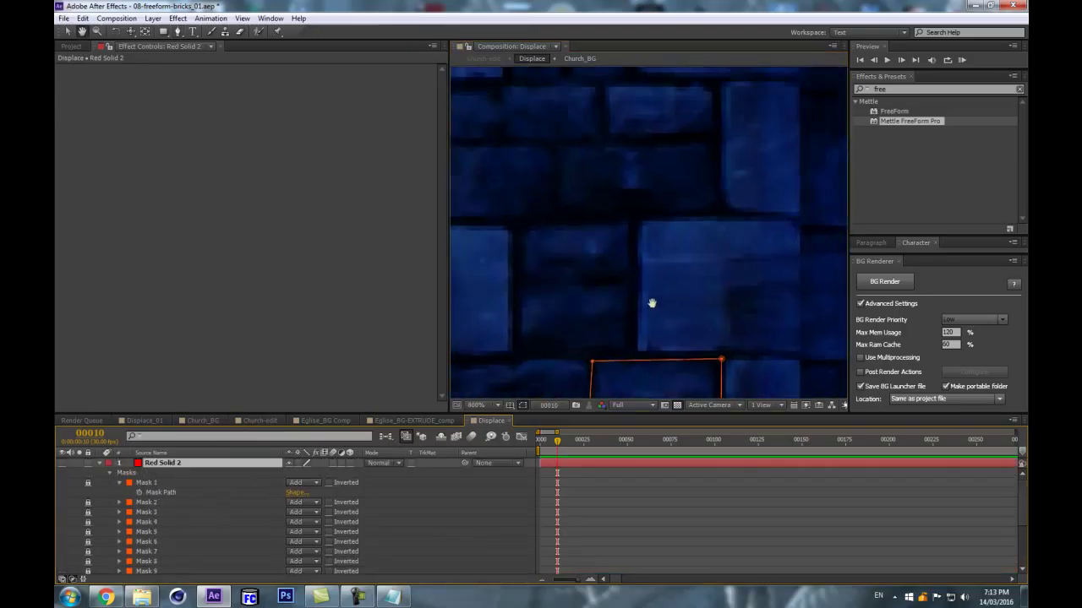
click(515, 286)
click(515, 358)
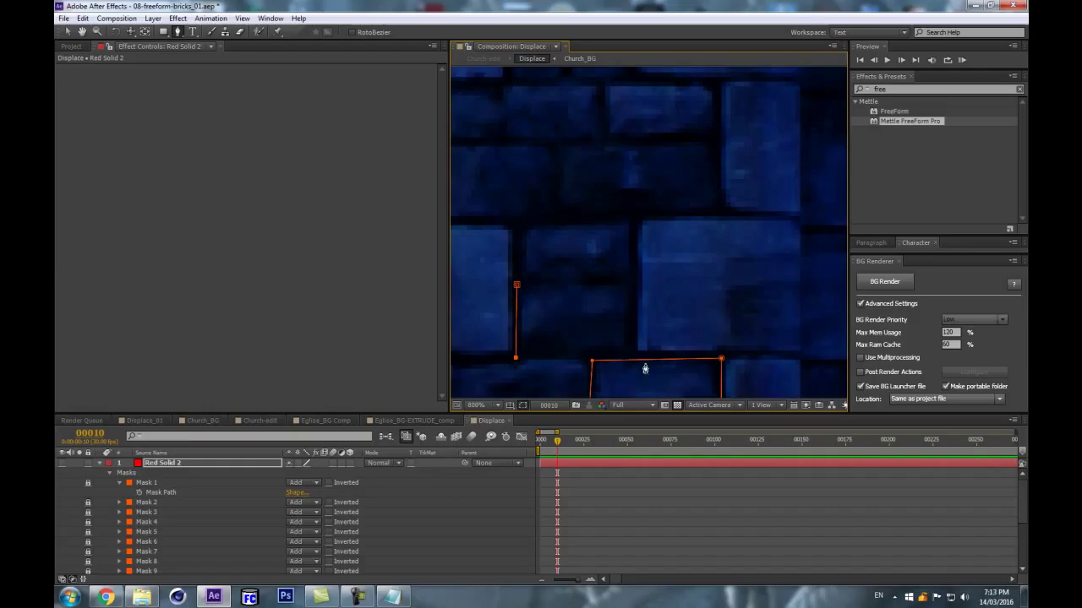
click(633, 358)
click(634, 285)
click(515, 286)
Draw a four-point mask on Red Solid 2 around the lower-left brick of the course above those large blocks.
key(comma)
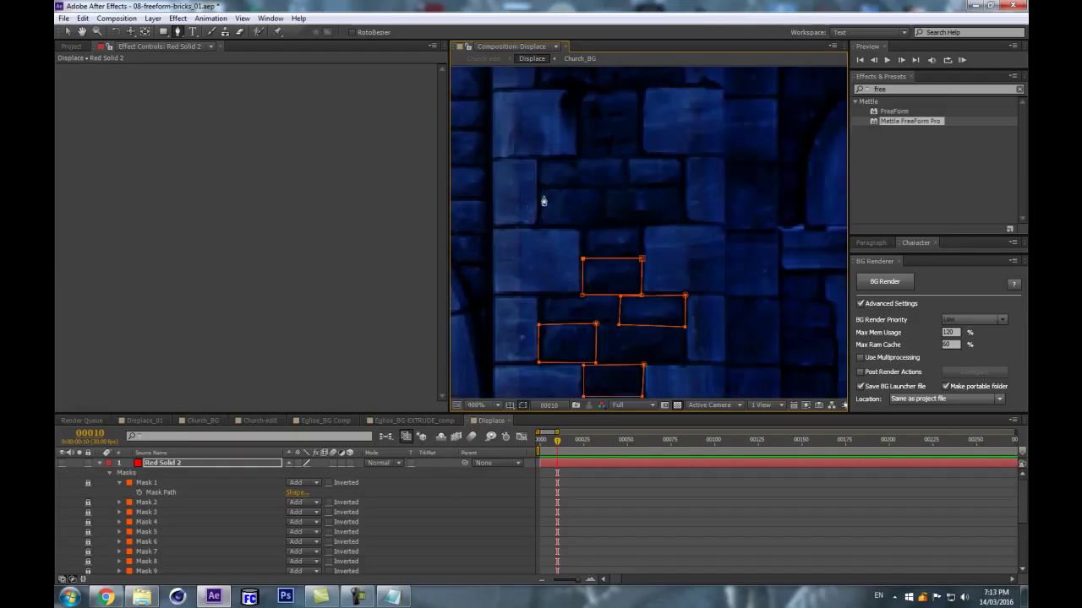
click(539, 225)
click(605, 226)
click(605, 189)
click(541, 190)
Mask the upper-right brick of that course with four points, and bring the pillar's higher courses into view.
click(625, 157)
click(627, 188)
click(687, 189)
click(681, 159)
click(624, 156)
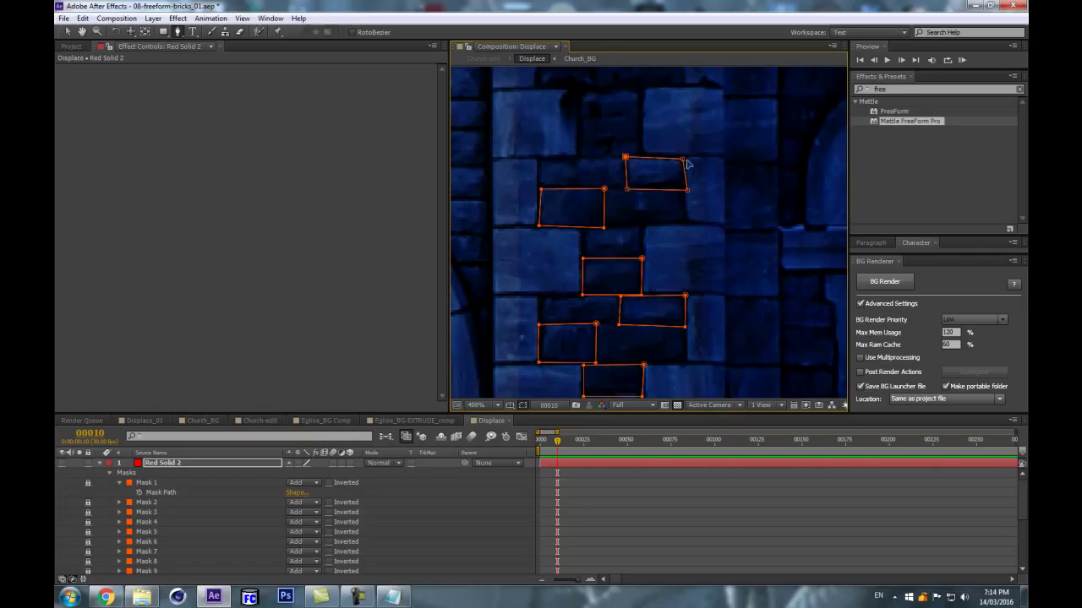
ctrl+click(762, 195)
drag(694, 175, 666, 319)
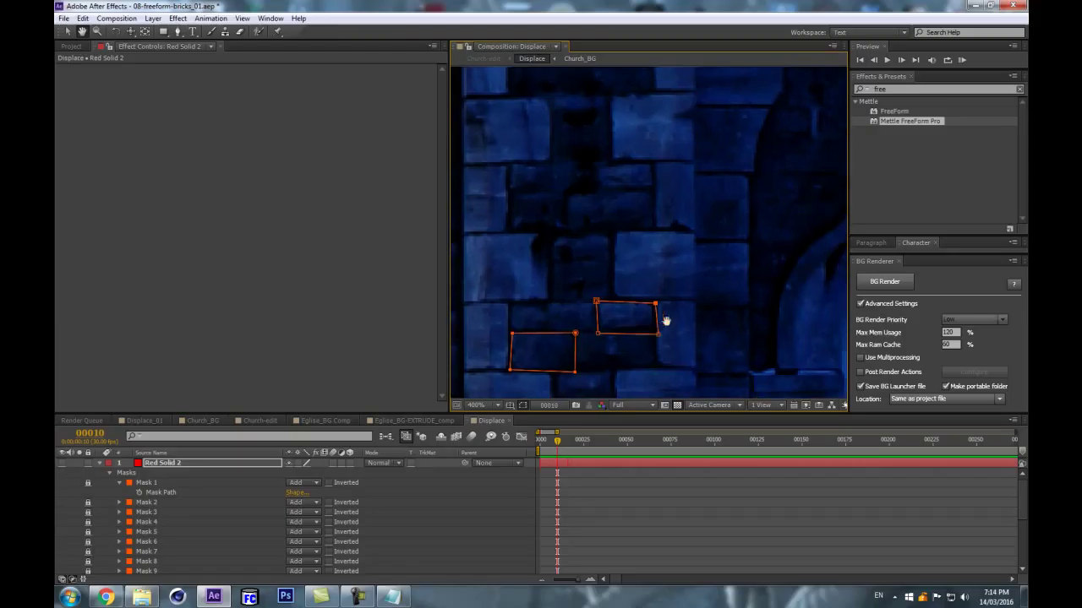
Draw a four-point mask around the lower small brick between the next pair of large blocks, and lock Masks 16 to 19.
click(554, 303)
click(612, 301)
click(612, 263)
click(548, 262)
drag(554, 304, 549, 303)
key(Down)
scroll(166, 544, down, 3)
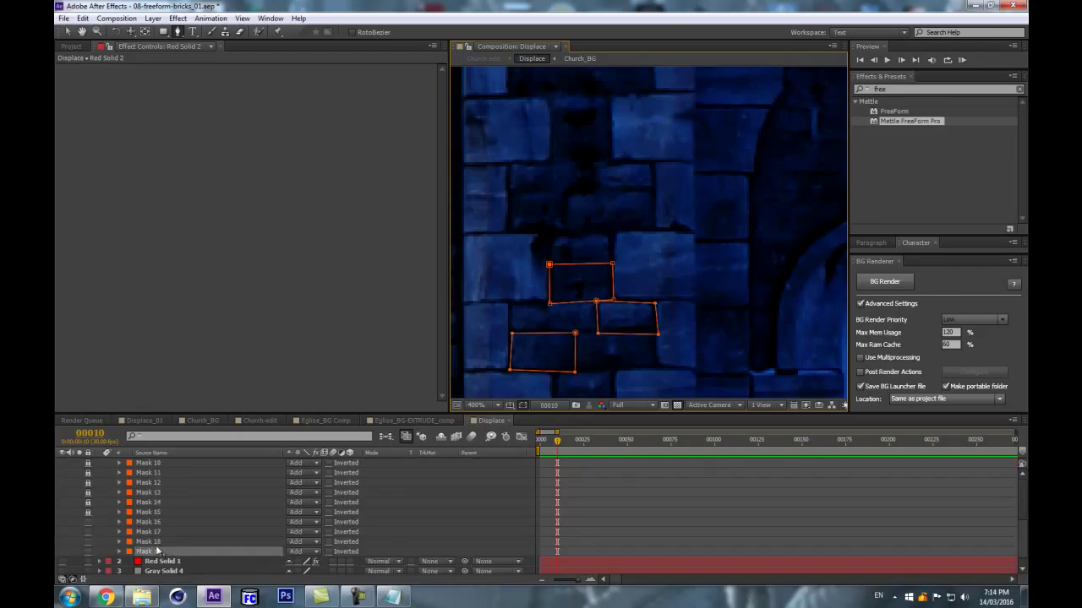
click(87, 522)
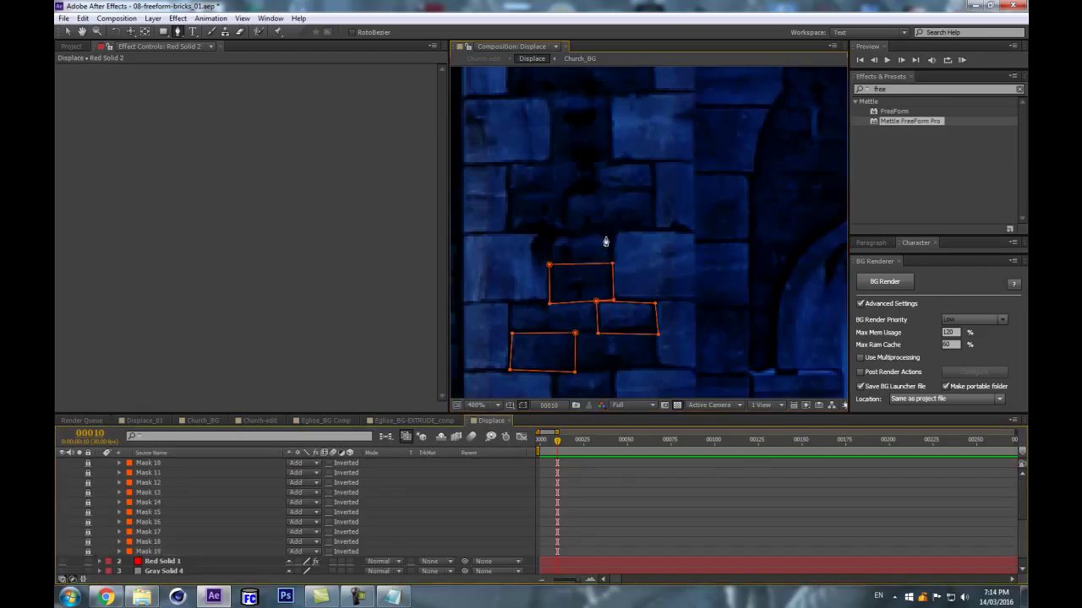
Mask the lower-right brick of the course above those large blocks with four points.
click(567, 200)
click(567, 236)
click(655, 231)
click(656, 192)
click(568, 202)
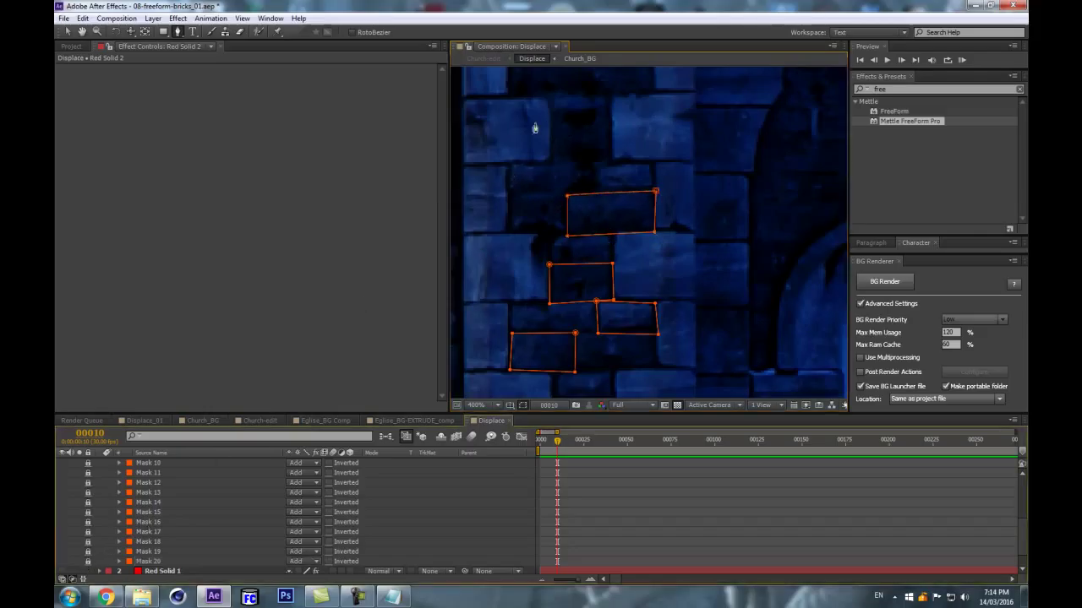
Mask the upper-left brick of the same course with a closed four-point shape.
click(508, 165)
click(507, 199)
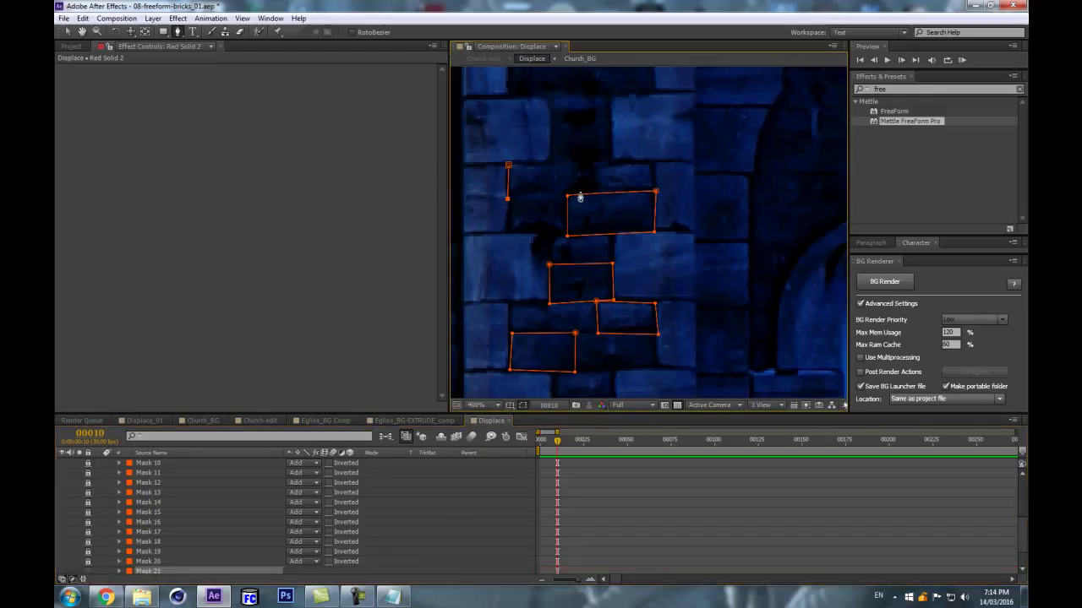
click(584, 197)
click(583, 162)
click(510, 167)
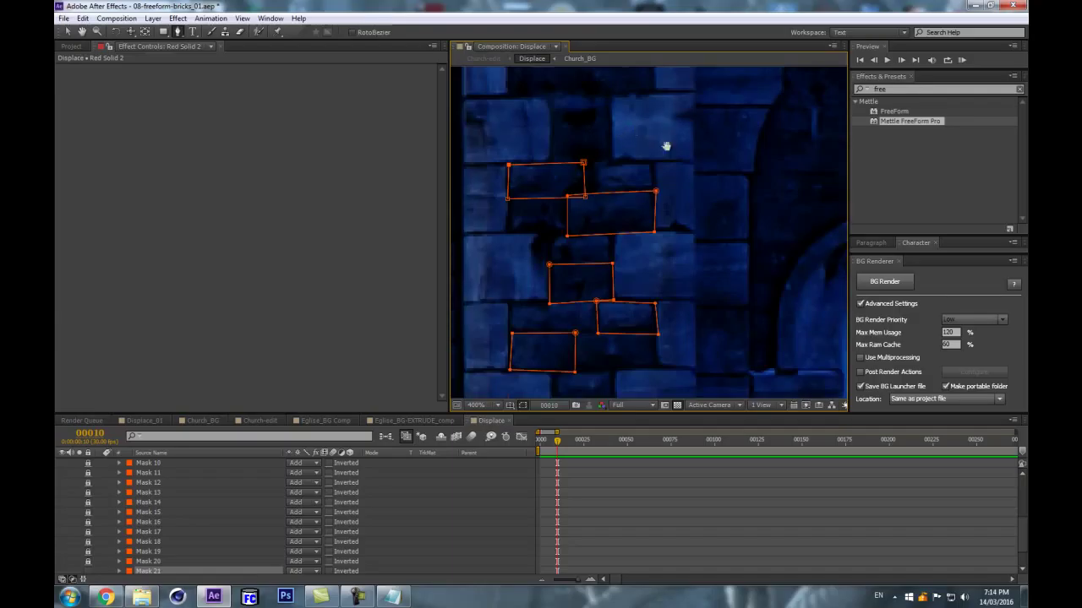
Draw a four-point mask around the upper small brick between the pillar's topmost pair of large blocks.
scroll(667, 144, up, 3)
click(536, 223)
click(535, 251)
click(600, 248)
click(598, 219)
click(536, 223)
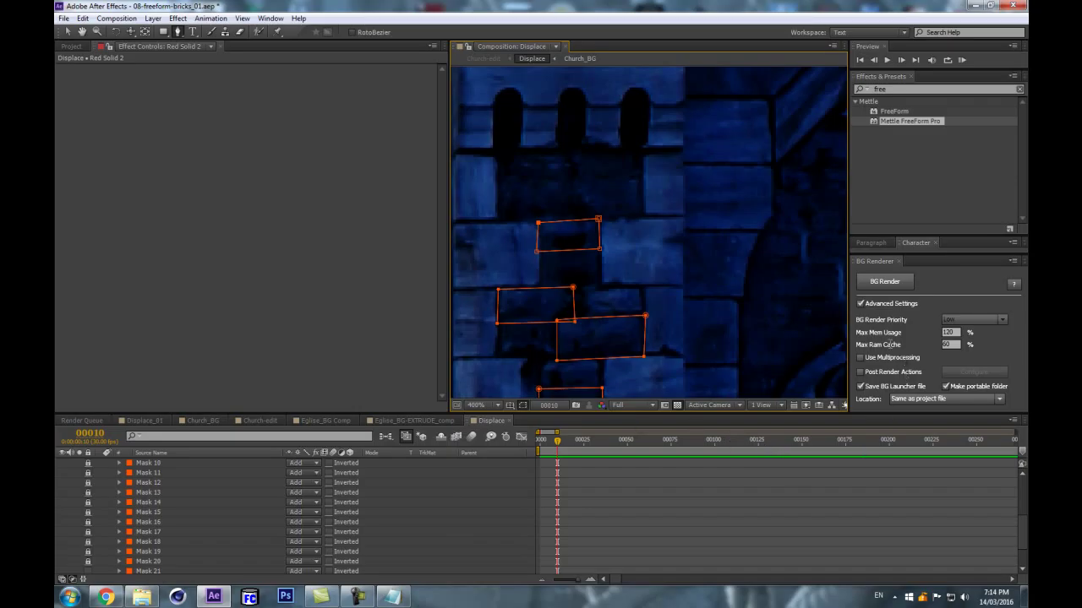
Widen the composition viewer and raise its preview exposure to +4.0.
drag(848, 345, 925, 359)
drag(860, 412, 882, 414)
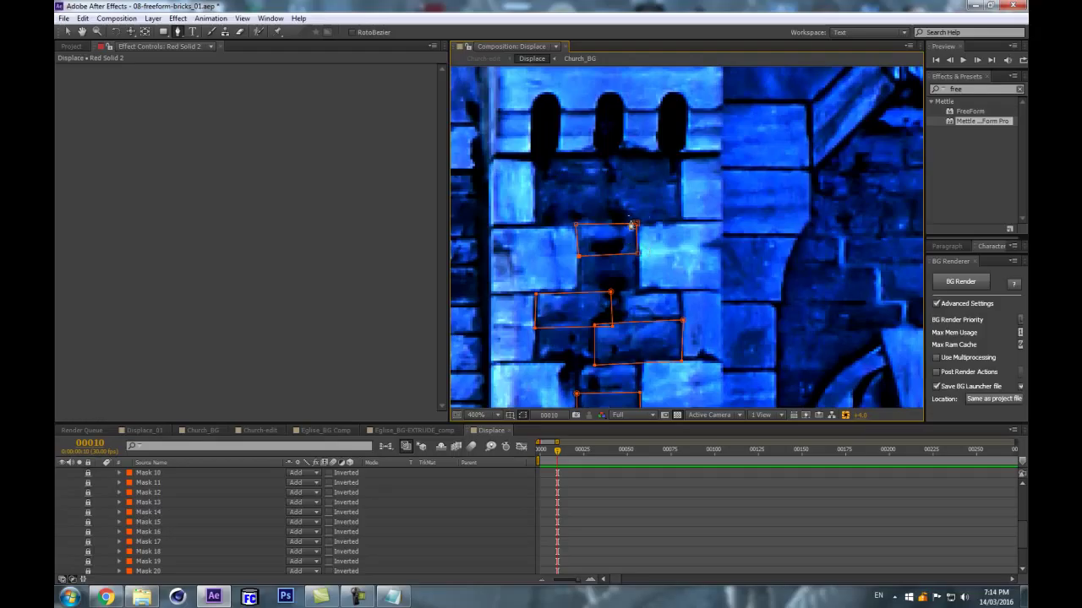
Mask the wide upper brick strip directly beneath the three arches at the pillar's top.
click(533, 159)
click(536, 184)
click(681, 182)
click(680, 157)
click(534, 158)
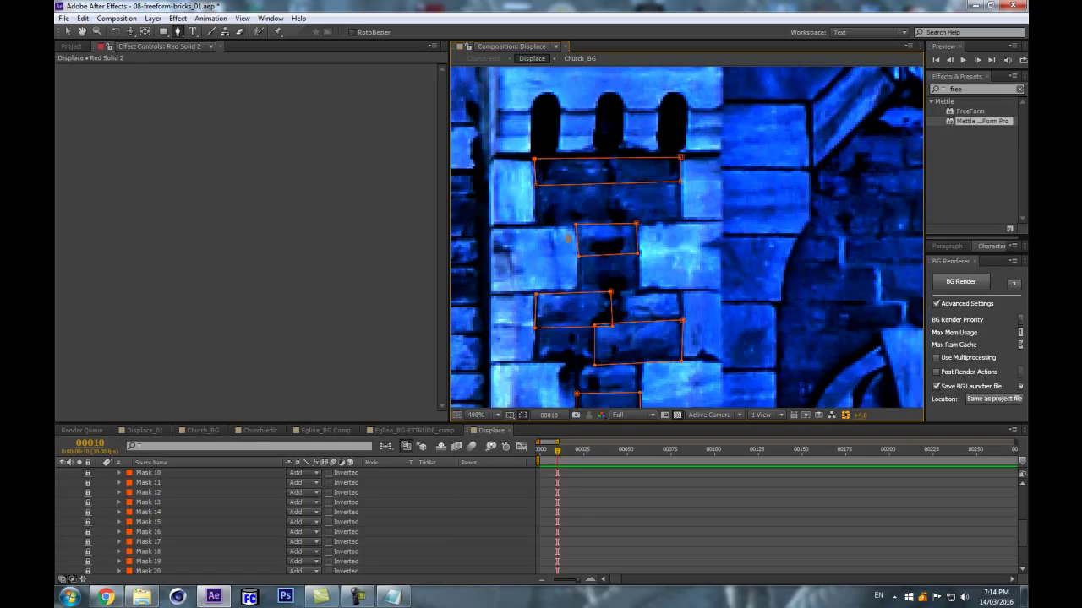
Lock Masks 21 to 23 on Red Solid 2.
scroll(700, 199, down, 2)
scroll(632, 292, up, 1)
key(space)
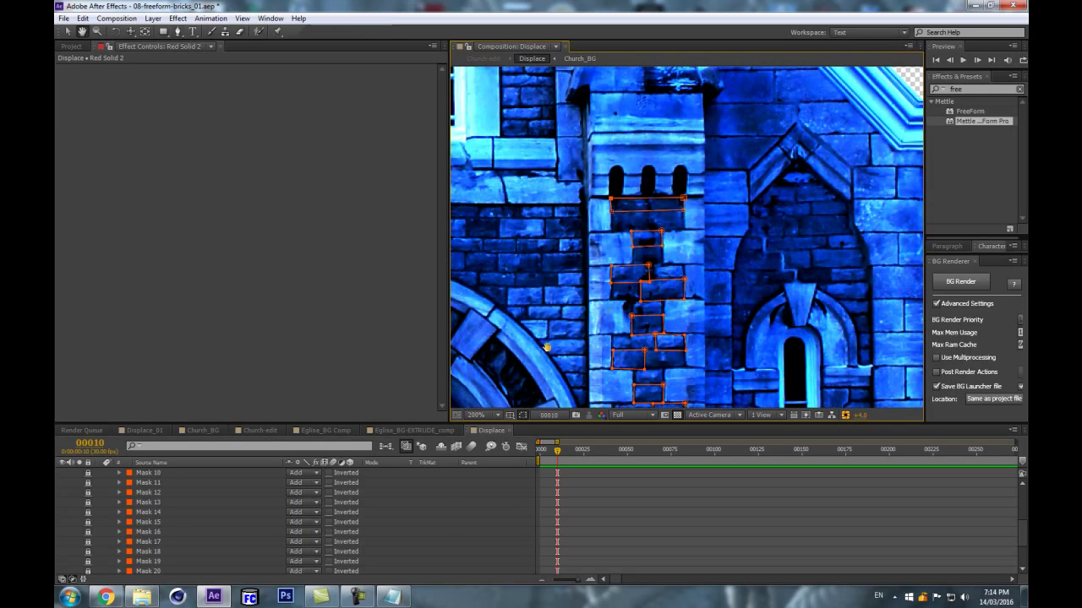
drag(545, 357, 602, 125)
scroll(119, 546, down, 2)
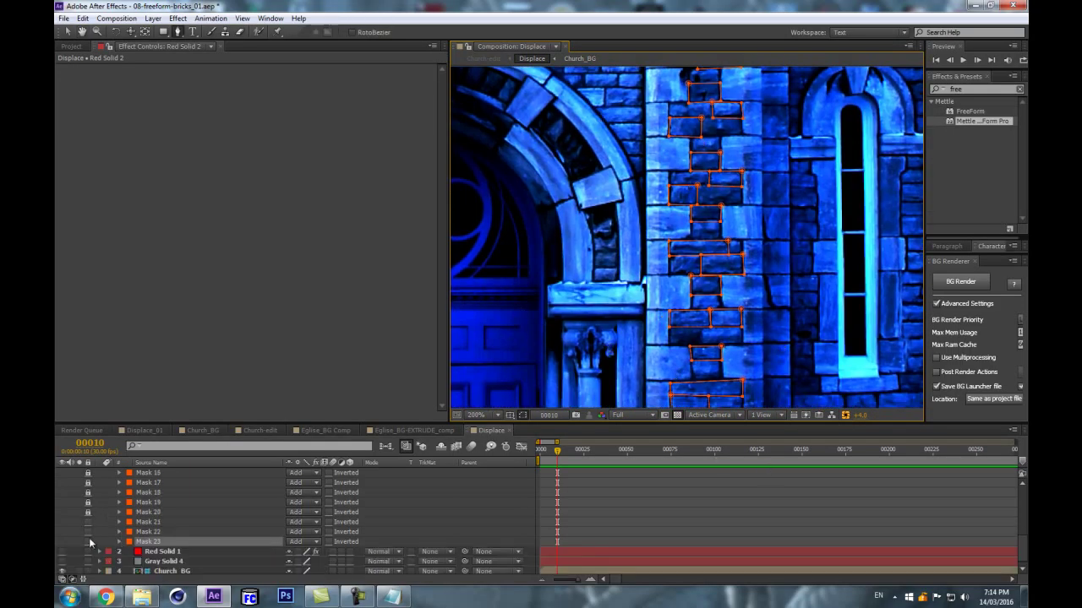
click(89, 542)
scroll(127, 524, up, 6)
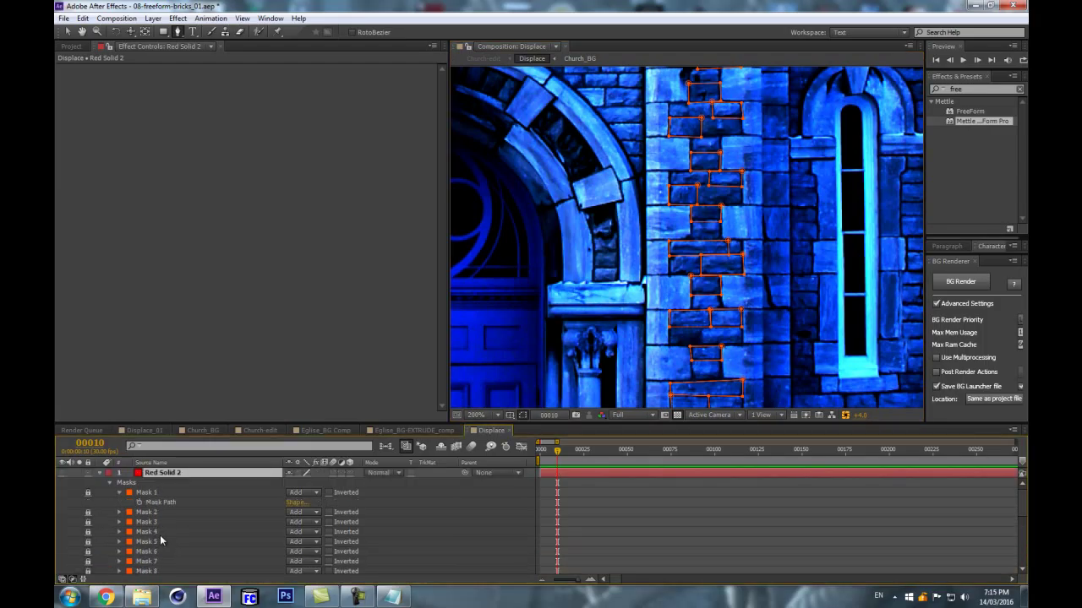
Draw a four-point mask around the upper small brick between the lowest pair of large blocks at the pillar's base.
key(space)
drag(610, 270, 607, 267)
scroll(607, 267, up, 4)
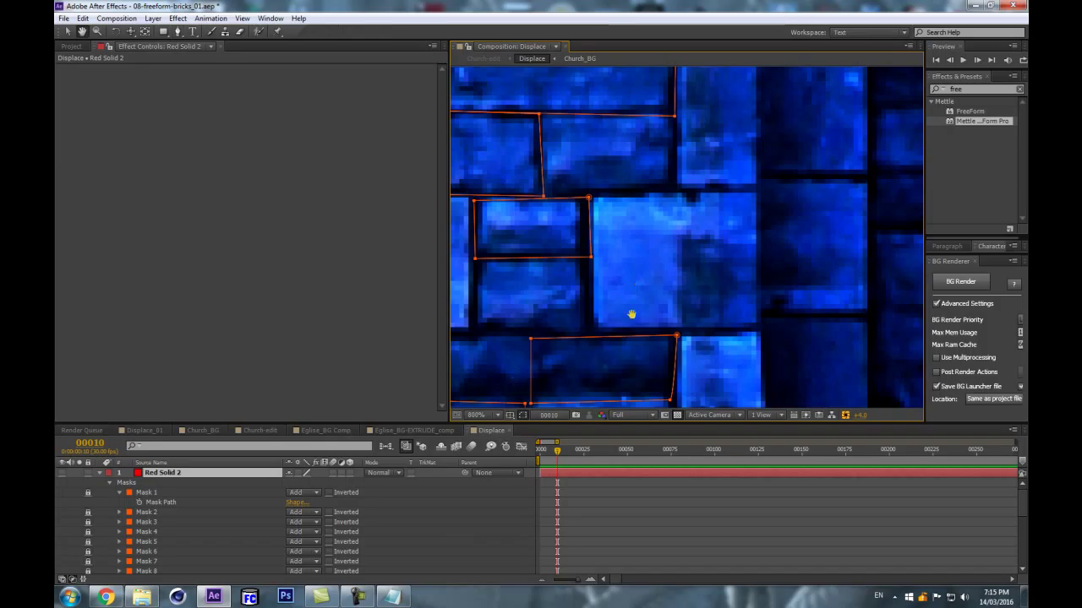
drag(714, 95, 763, 85)
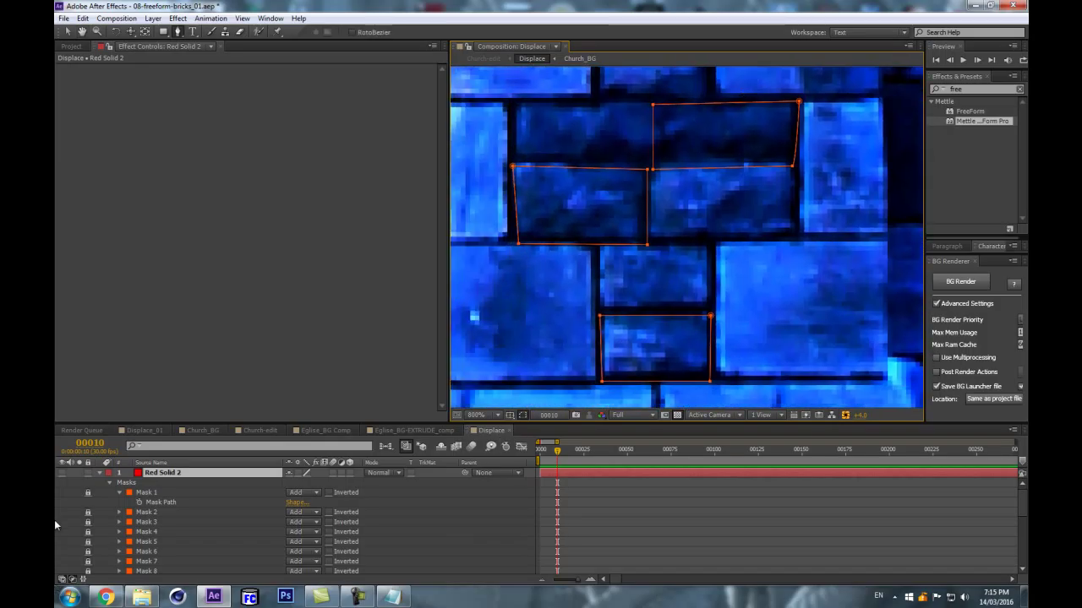
click(594, 244)
click(598, 315)
click(710, 316)
click(712, 241)
click(594, 245)
Change the colour of Mask 24 to green 2AFF00 and lock the mask.
scroll(148, 525, down, 5)
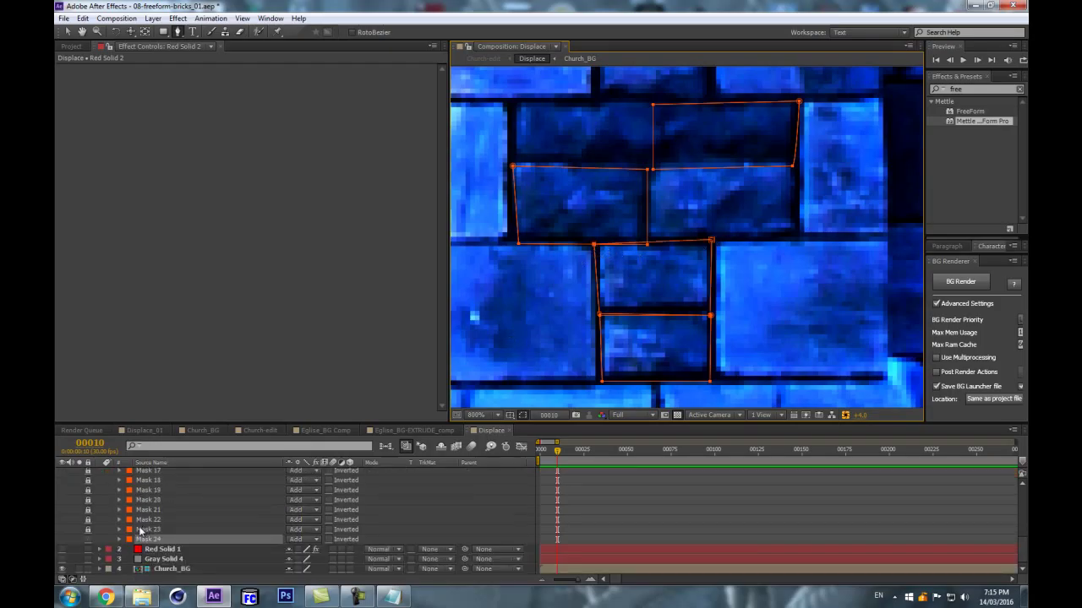
click(128, 539)
click(674, 433)
click(670, 477)
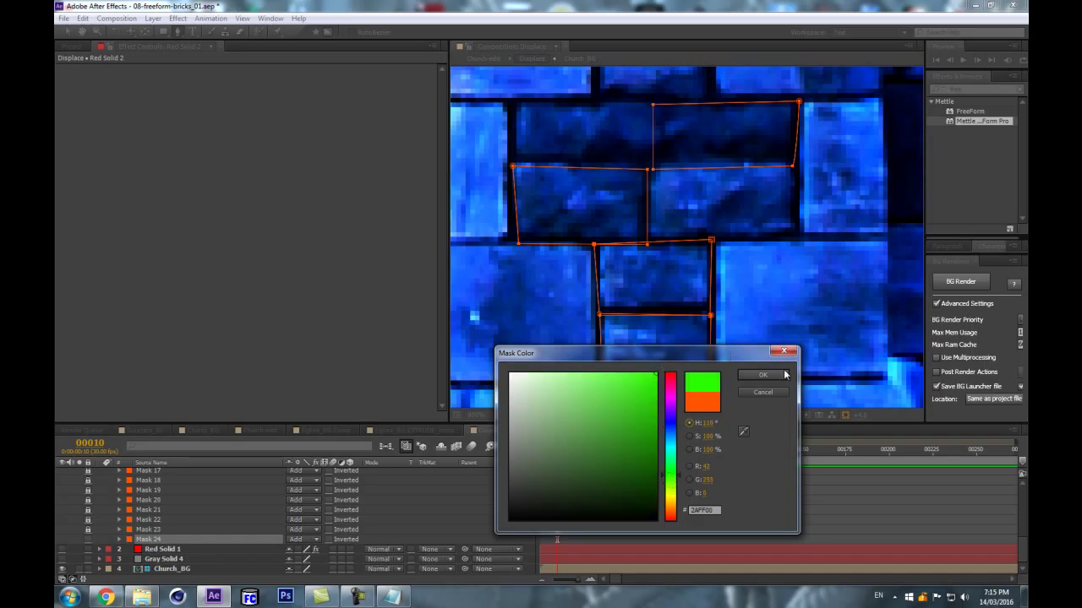
click(762, 374)
scroll(633, 256, down, 3)
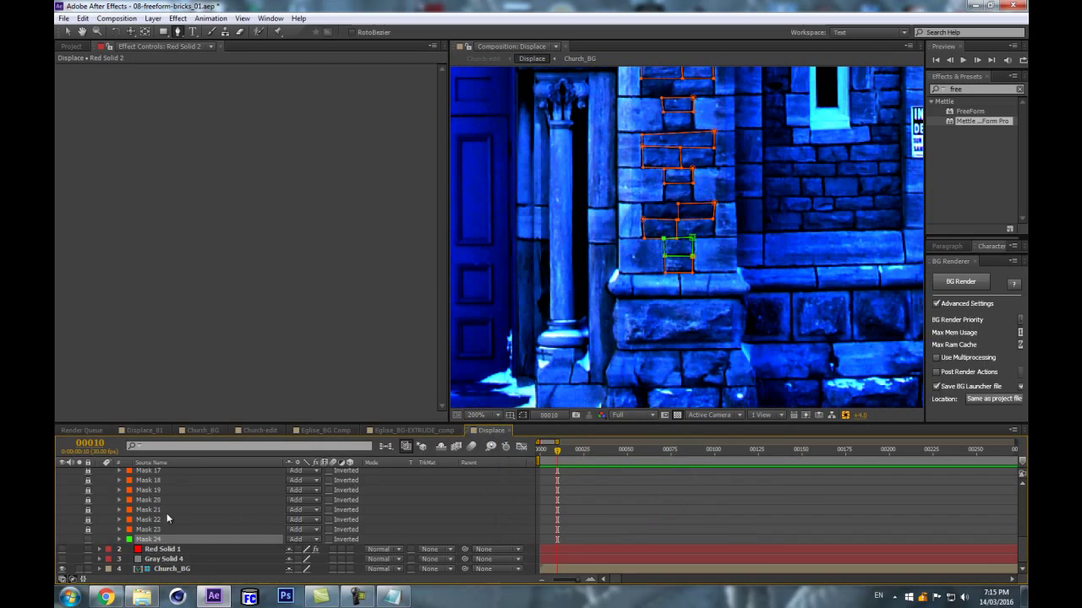
click(93, 550)
Mask the lower-right brick of the pillar's lowest four-brick course.
scroll(667, 271, up, 2)
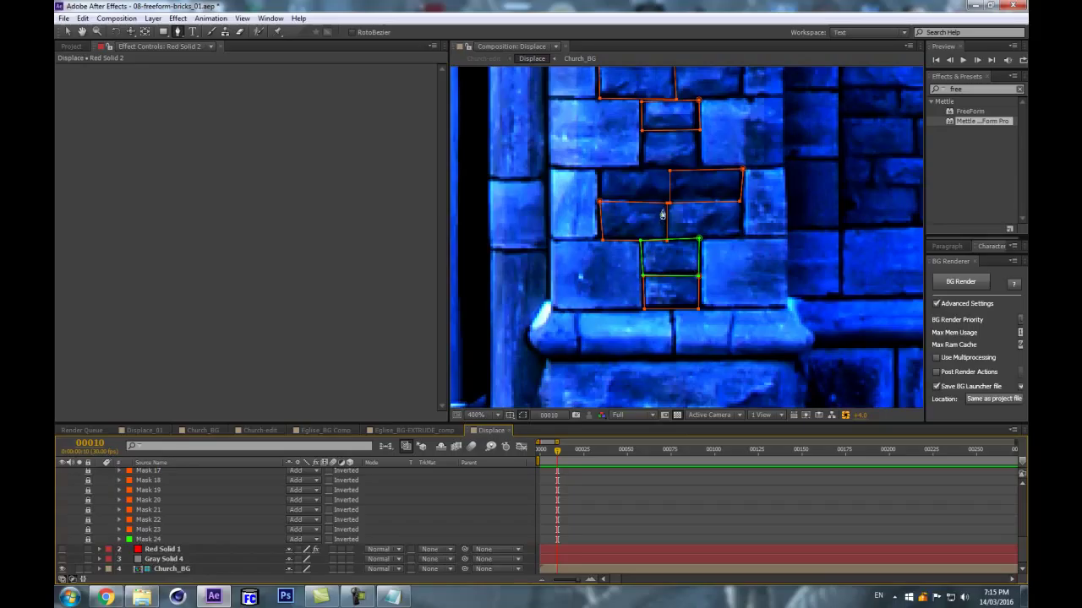
click(669, 204)
click(668, 241)
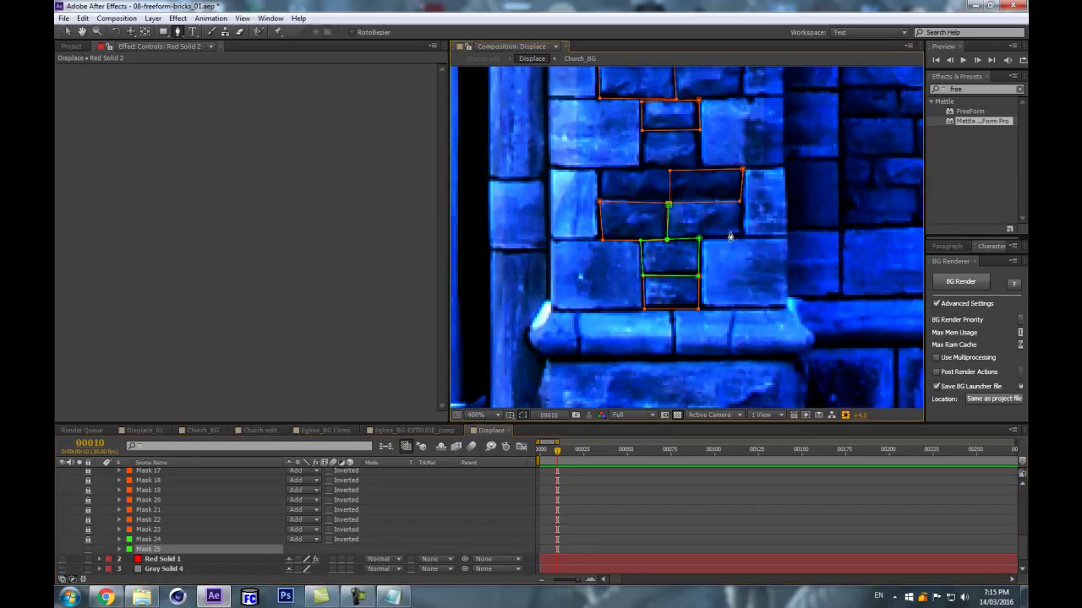
click(743, 240)
click(741, 203)
click(669, 205)
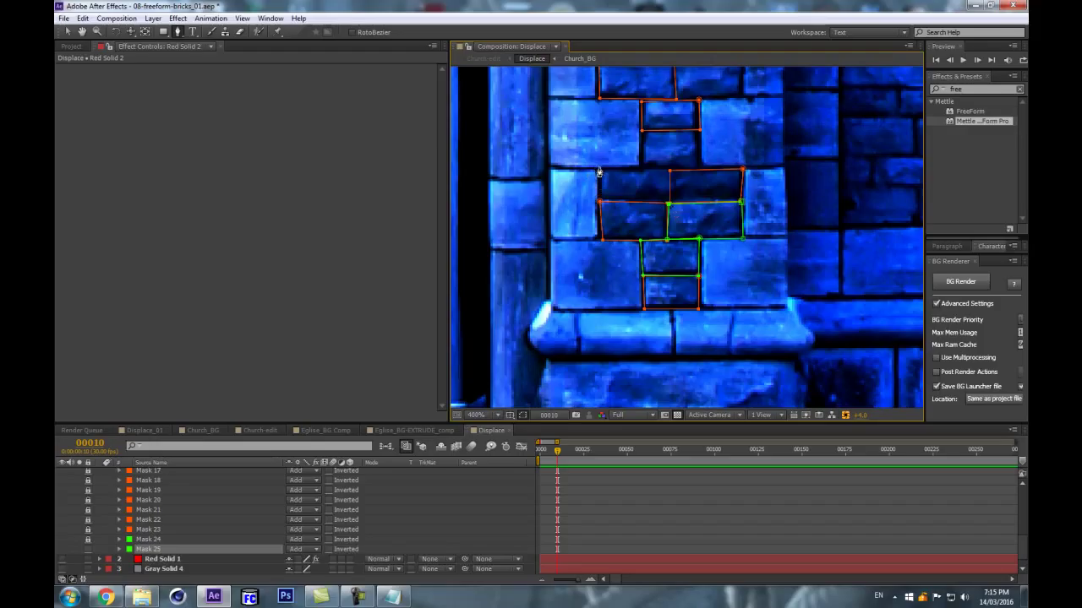
Mask the upper-left brick of the lowest four-brick course.
click(600, 170)
click(599, 202)
click(668, 204)
click(667, 173)
click(601, 171)
Mask the lower small brick between the second pair of large blocks from the base.
click(640, 134)
click(641, 170)
click(699, 172)
click(698, 132)
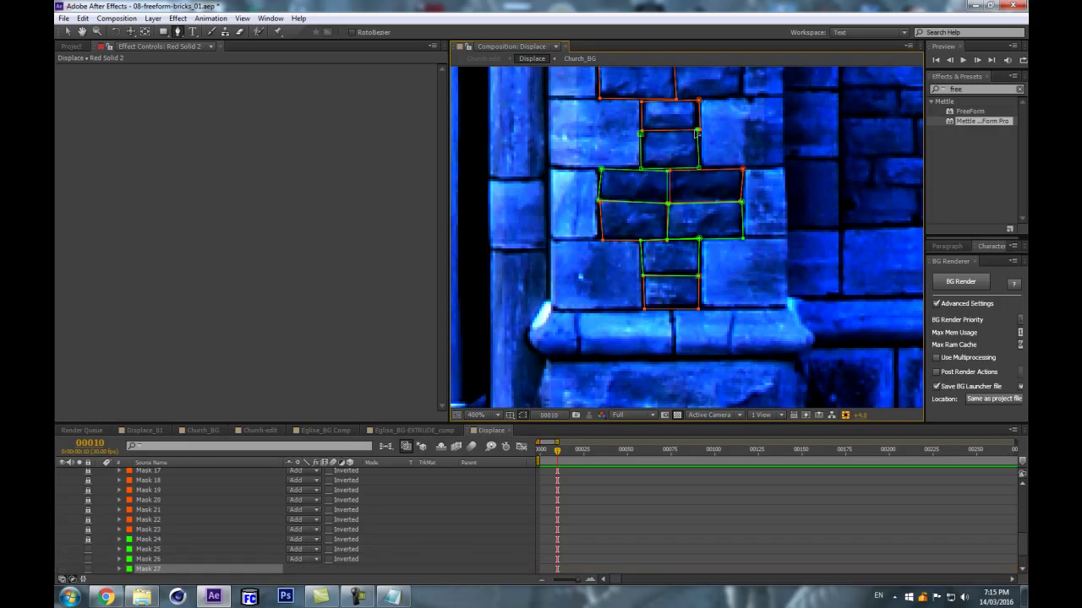
click(640, 134)
Mask the lower-right brick beneath the long brick strip in the course two levels higher.
drag(642, 135, 653, 274)
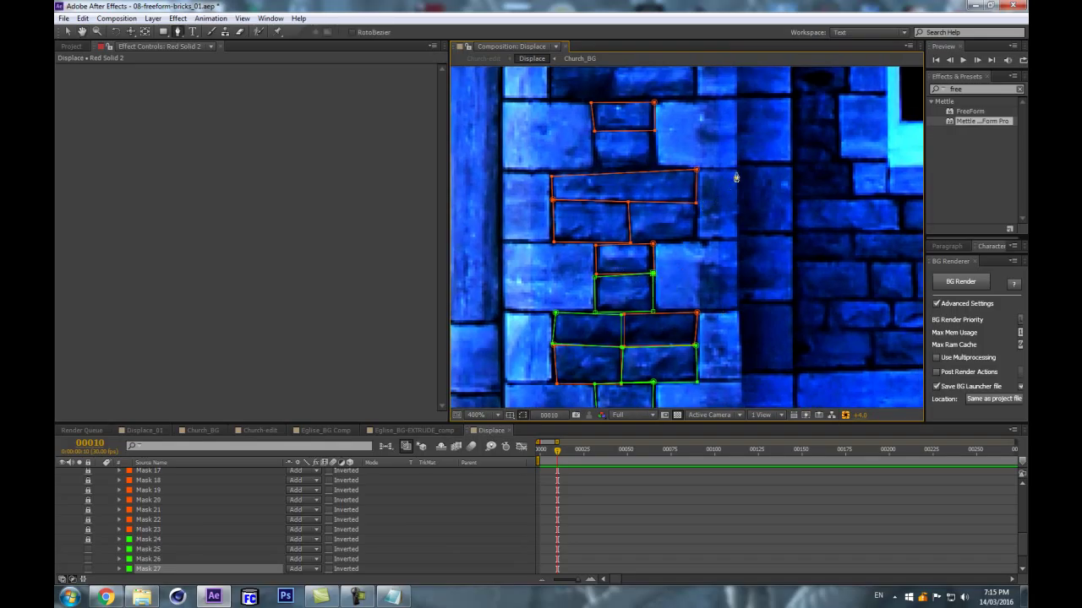
drag(646, 220, 621, 346)
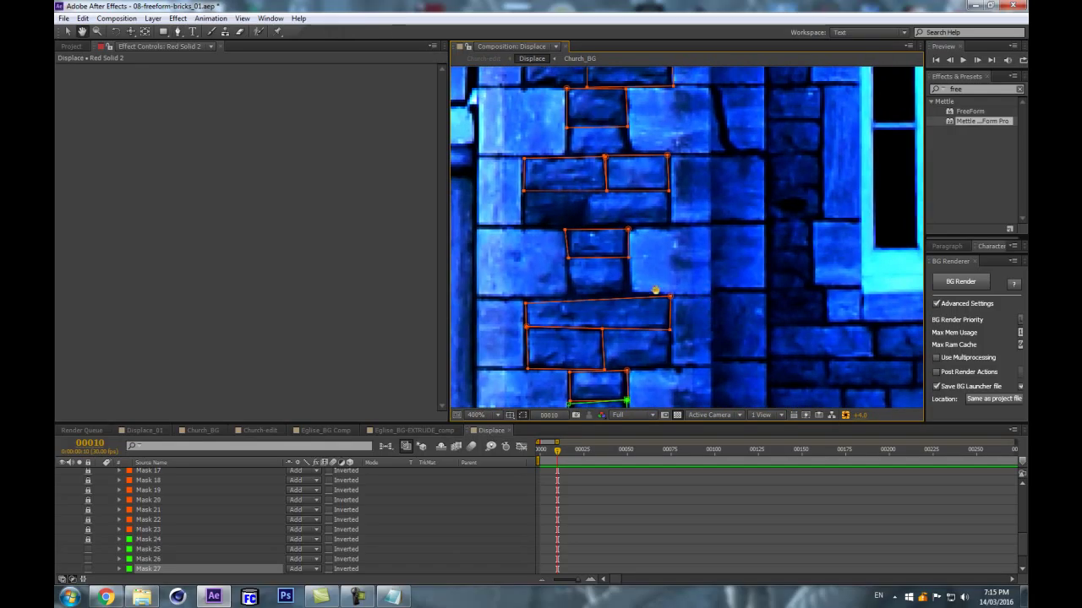
click(603, 329)
click(604, 371)
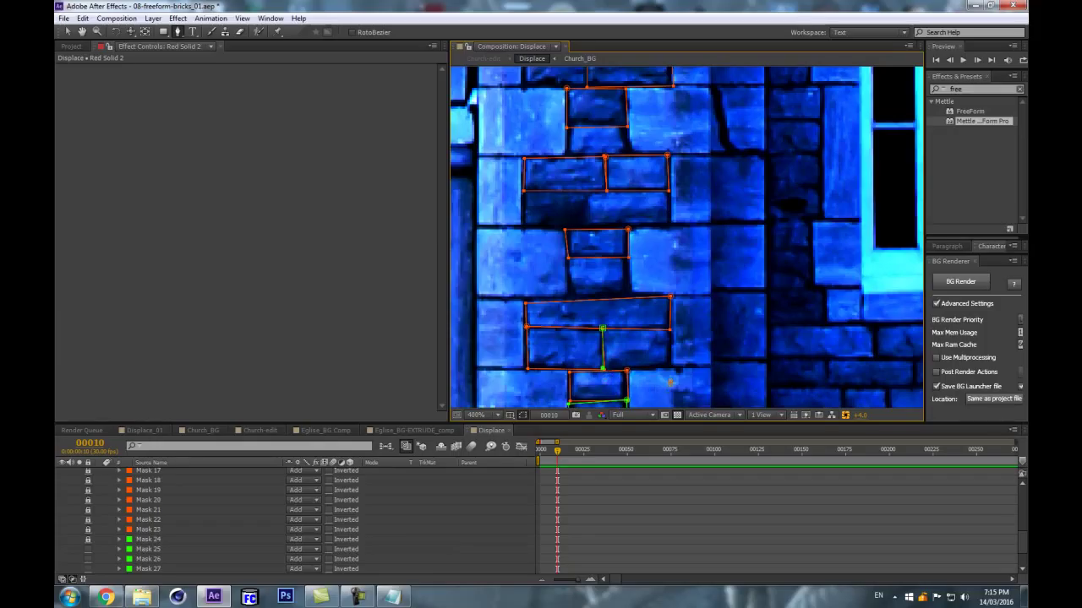
click(669, 369)
click(670, 330)
click(602, 329)
Mask the lower small brick between the large blocks directly above the long brick strip.
click(566, 257)
click(568, 298)
click(628, 297)
click(628, 257)
click(565, 258)
Draw one wide four-point mask across the lower bricks of the next course up.
click(522, 228)
click(668, 228)
click(667, 193)
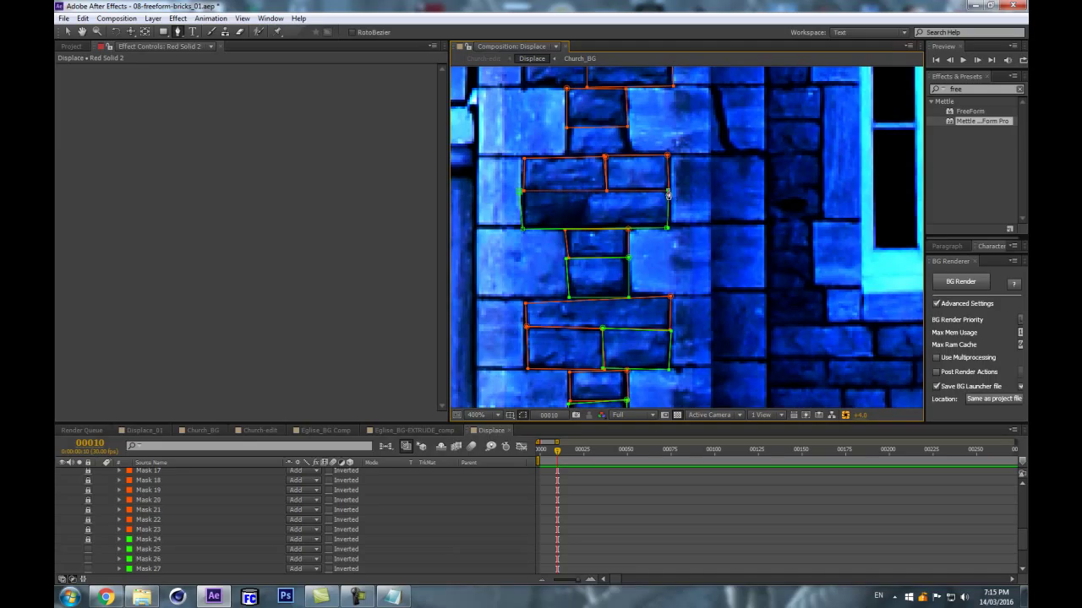
click(520, 193)
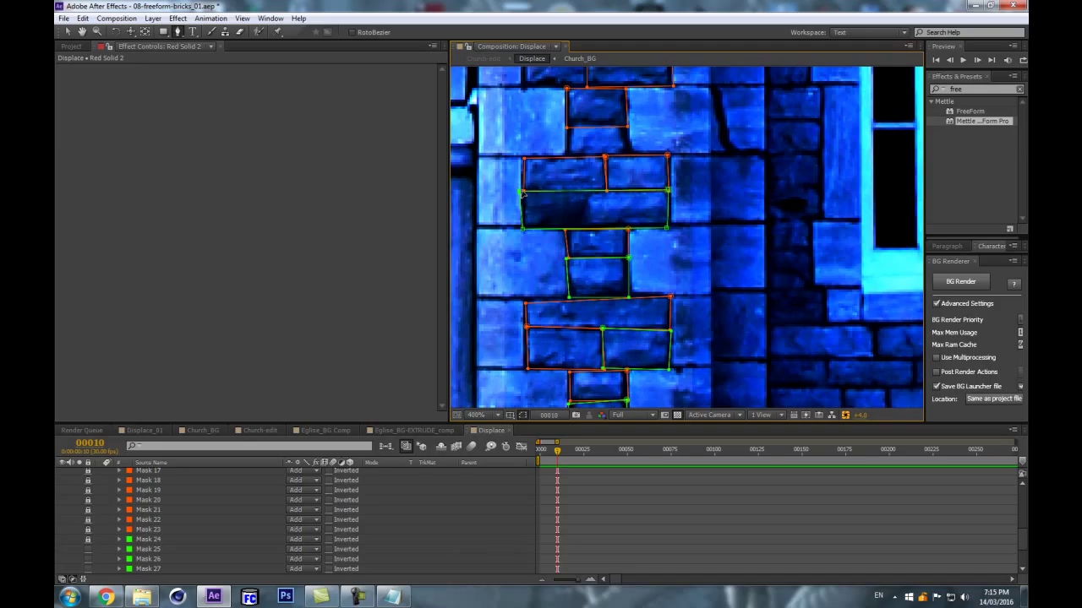
Mask the lower small brick between the large blocks above the wide lower-brick mask.
click(566, 128)
click(568, 156)
click(627, 156)
click(626, 127)
click(566, 127)
Mask the next course's lower-left brick and the lower small brick between the large blocks above it.
drag(598, 176, 571, 363)
click(499, 233)
click(498, 272)
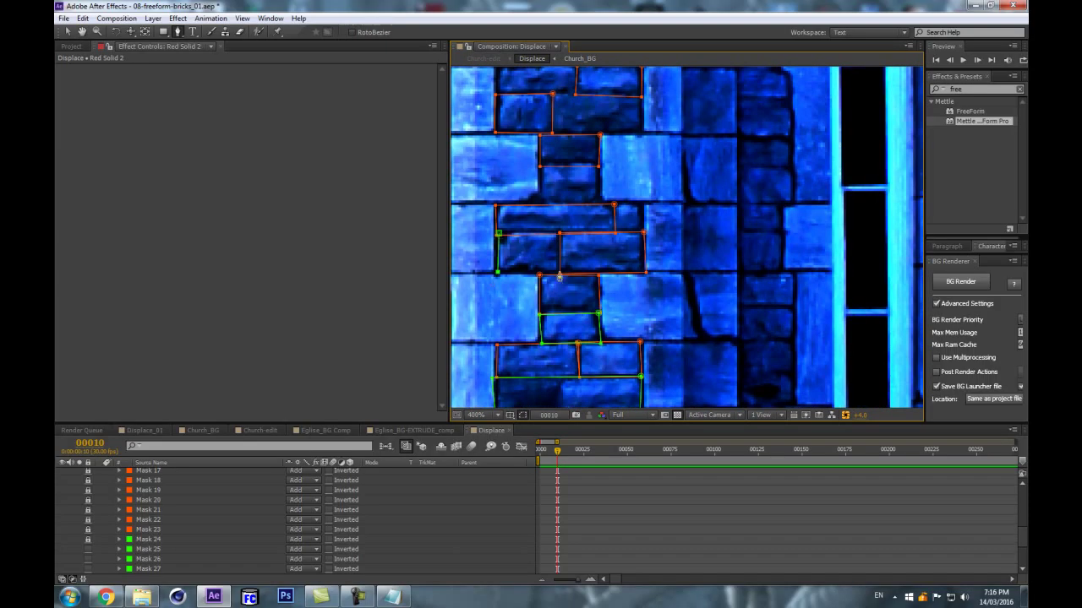
click(599, 205)
click(597, 167)
click(539, 165)
Mask the short upper-right brick at the end of the long brick in that course.
click(615, 205)
click(614, 229)
click(644, 232)
click(642, 205)
click(615, 205)
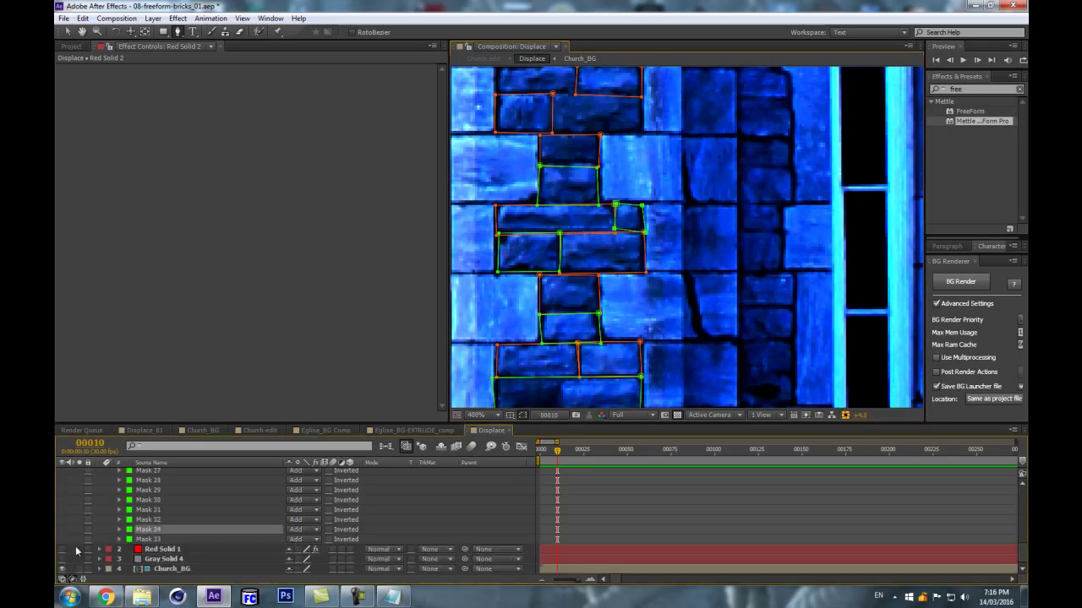
Mask the wide lower-right brick of the next higher course, and lock the finished green masks.
drag(658, 175, 640, 294)
click(534, 212)
click(534, 254)
click(623, 254)
click(622, 215)
click(533, 213)
scroll(99, 560, down, 2)
click(88, 539)
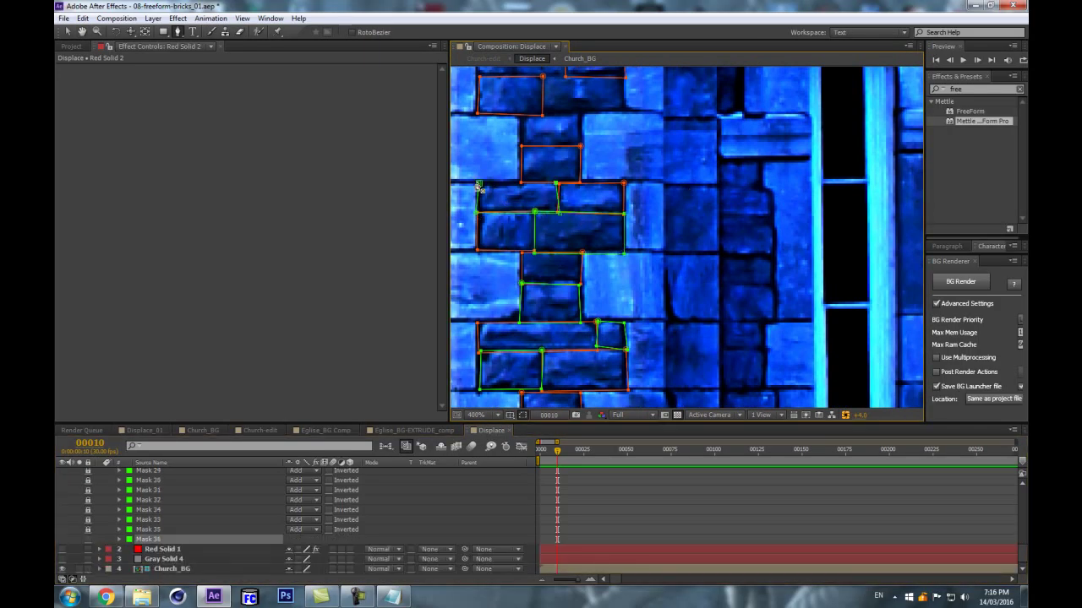
Lock the upper-left brick's mask, then mask and lock the upper small brick between the large blocks above.
key(ctrl+l)
click(539, 220)
click(537, 251)
click(598, 251)
click(596, 218)
click(539, 220)
key(ctrl+l)
Mask the upper-right and lower-left bricks of the course below the topmost pair of large blocks.
click(560, 181)
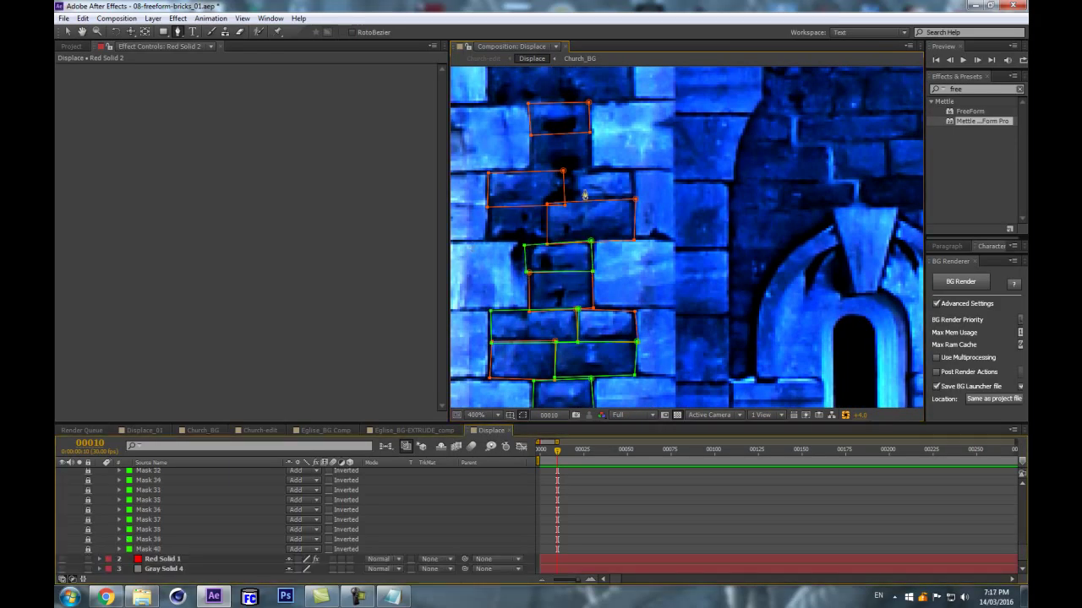
click(549, 215)
click(489, 206)
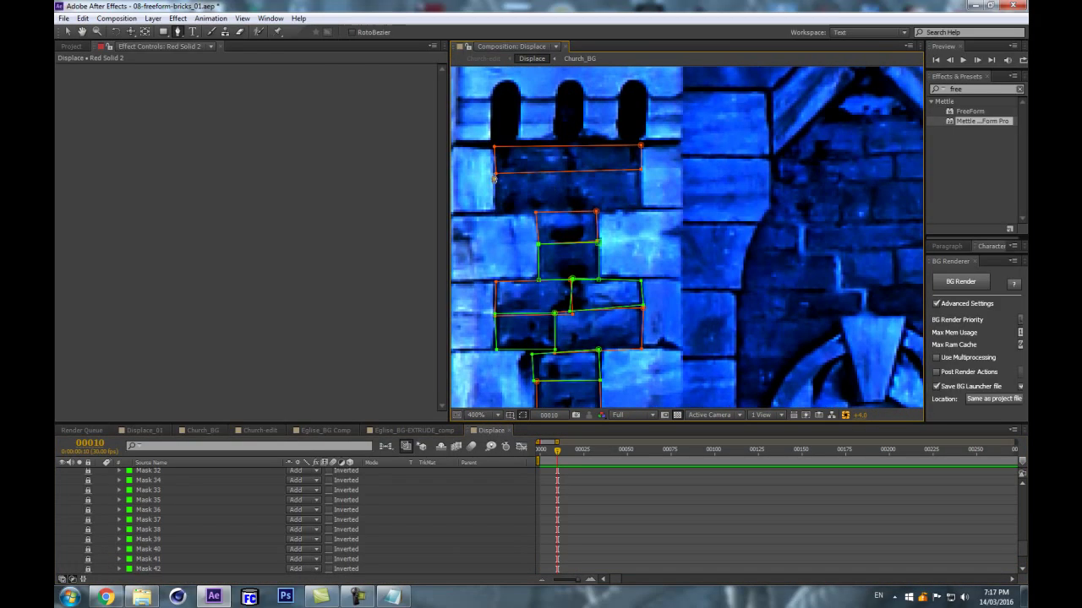
Lock Masks 43 and 44, the last masks drawn on the pillar.
key(comma)
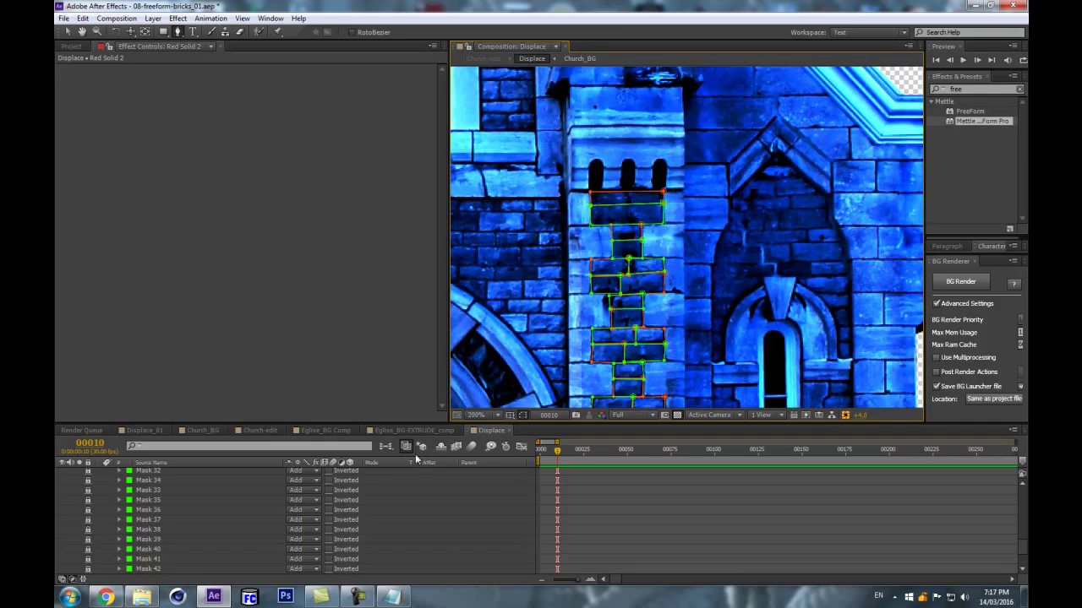
scroll(78, 541, down, 3)
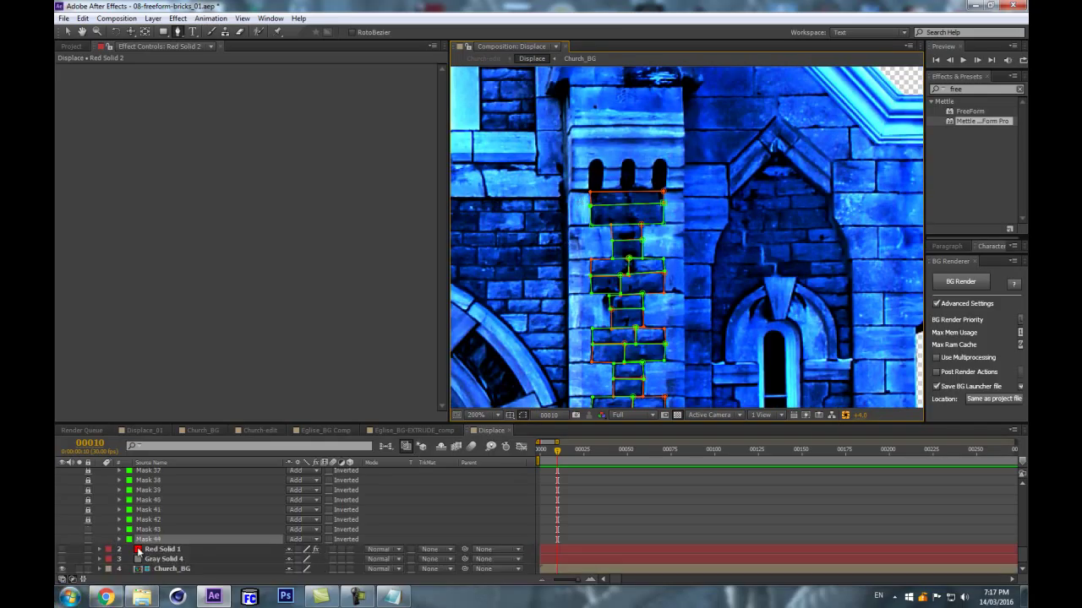
click(88, 539)
click(88, 530)
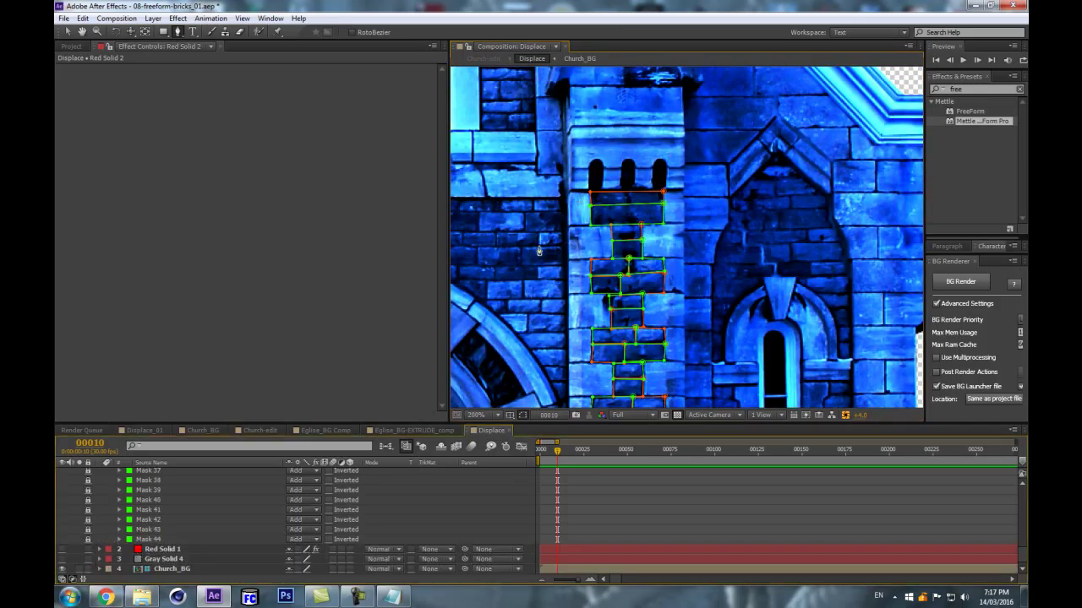
Collapse the mask list of Red Solid 2 and make the layer visible over the church.
scroll(646, 330, down, 2)
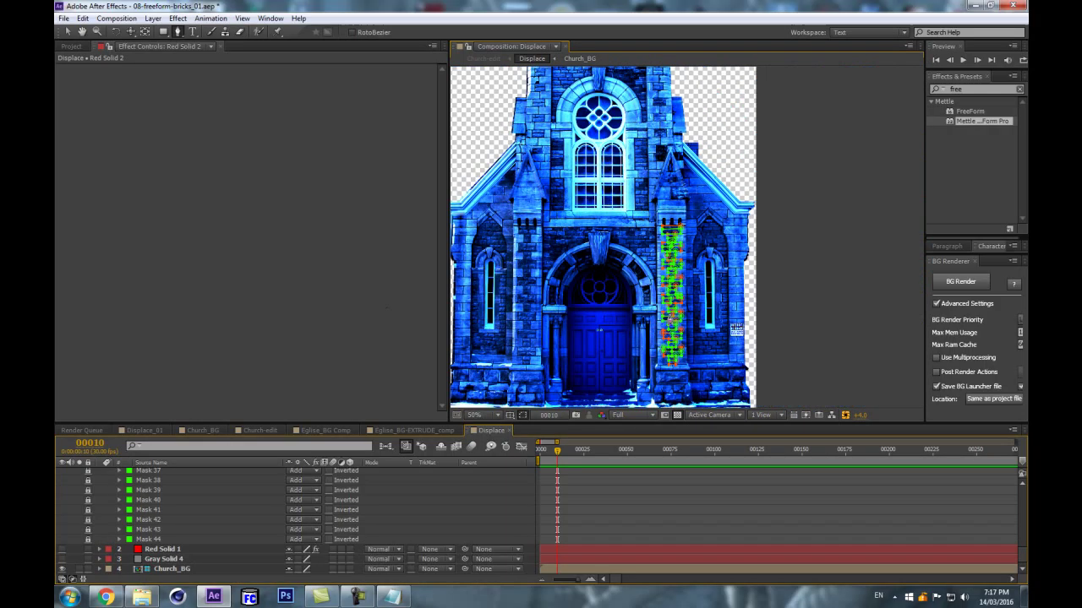
scroll(577, 330, up, 1)
scroll(164, 507, up, 2)
scroll(164, 507, up, 5)
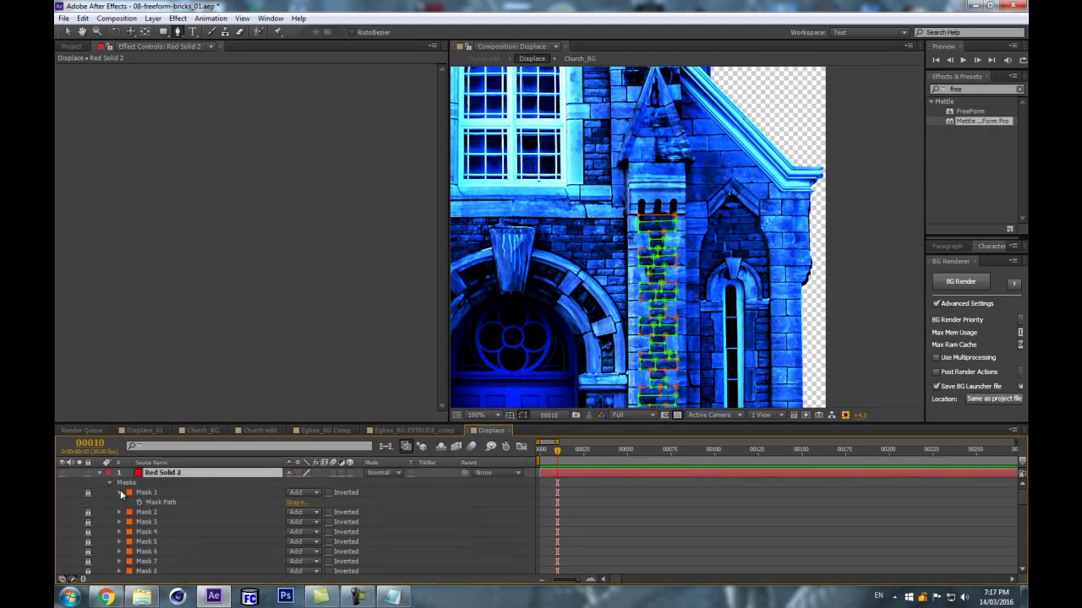
click(120, 492)
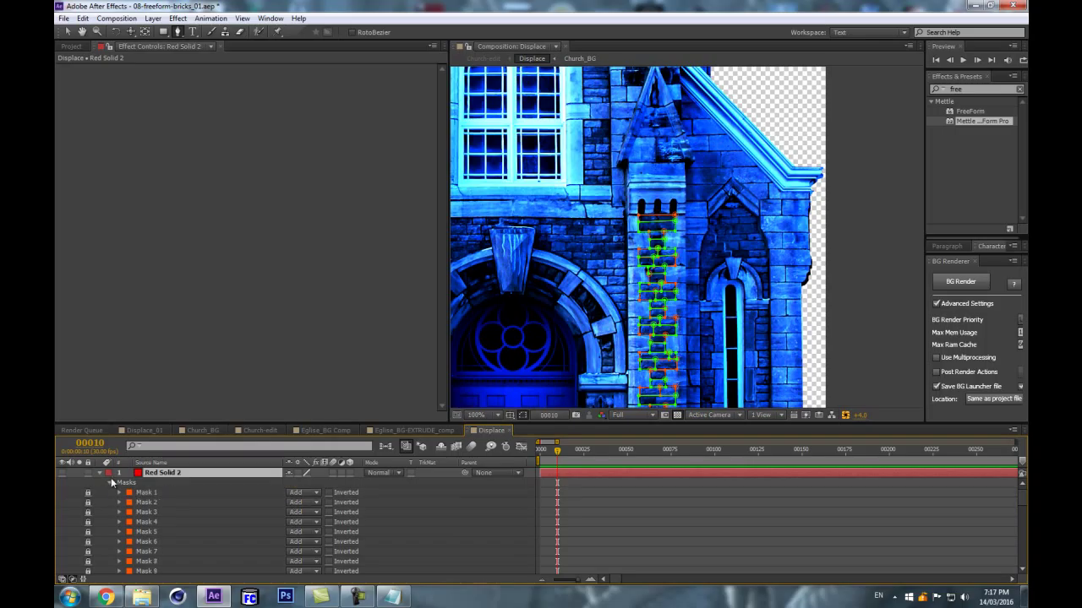
click(100, 475)
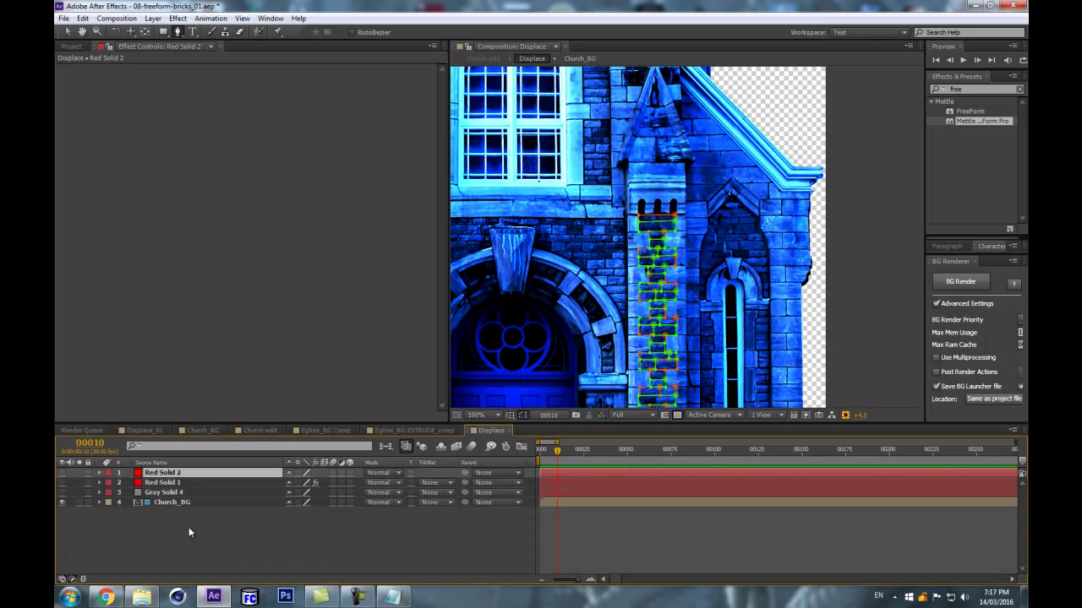
click(62, 473)
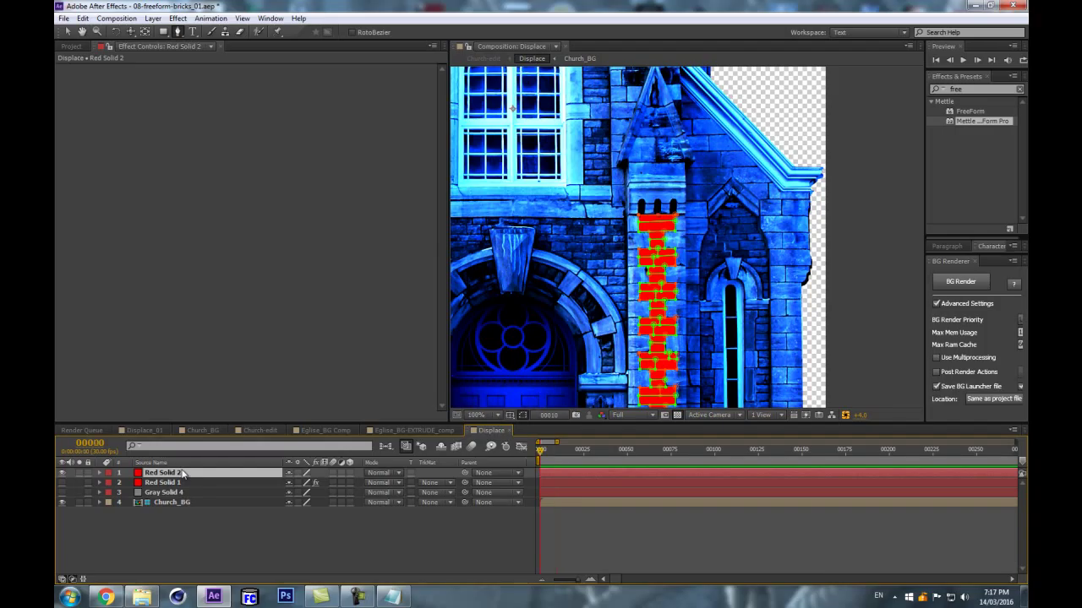
Pre-compose Red Solid 2 as Brick_ptch_right_01, moving all attributes into the new composition.
key(ctrl+shift+c)
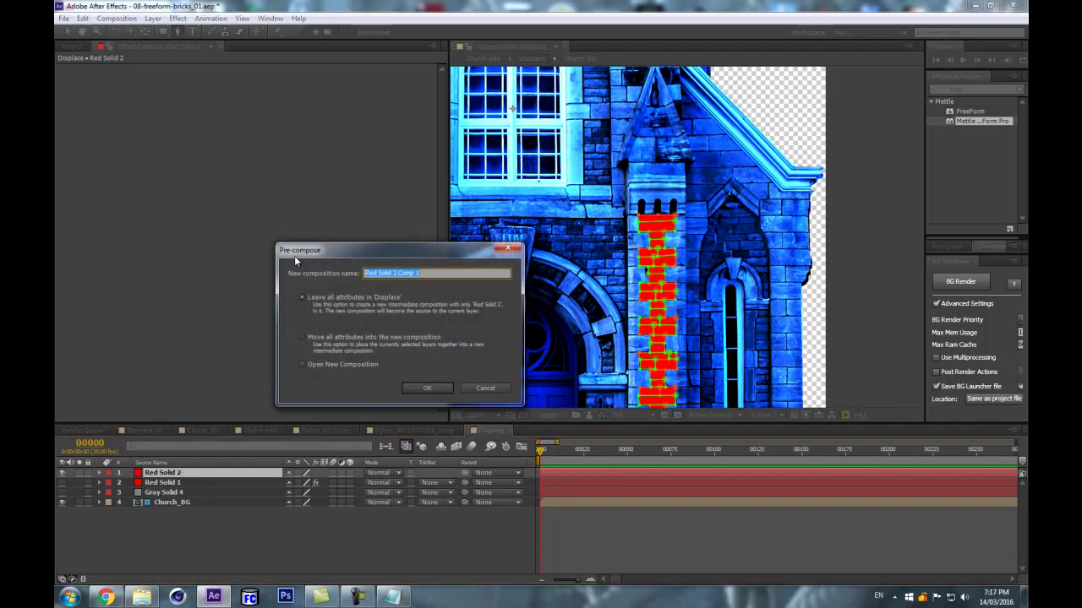
click(351, 337)
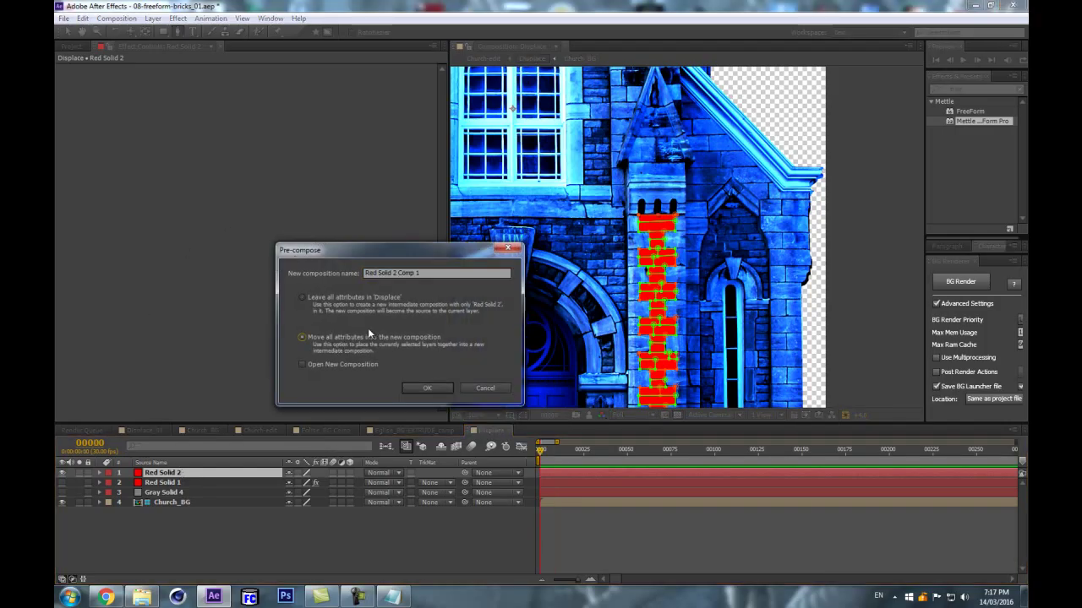
click(424, 272)
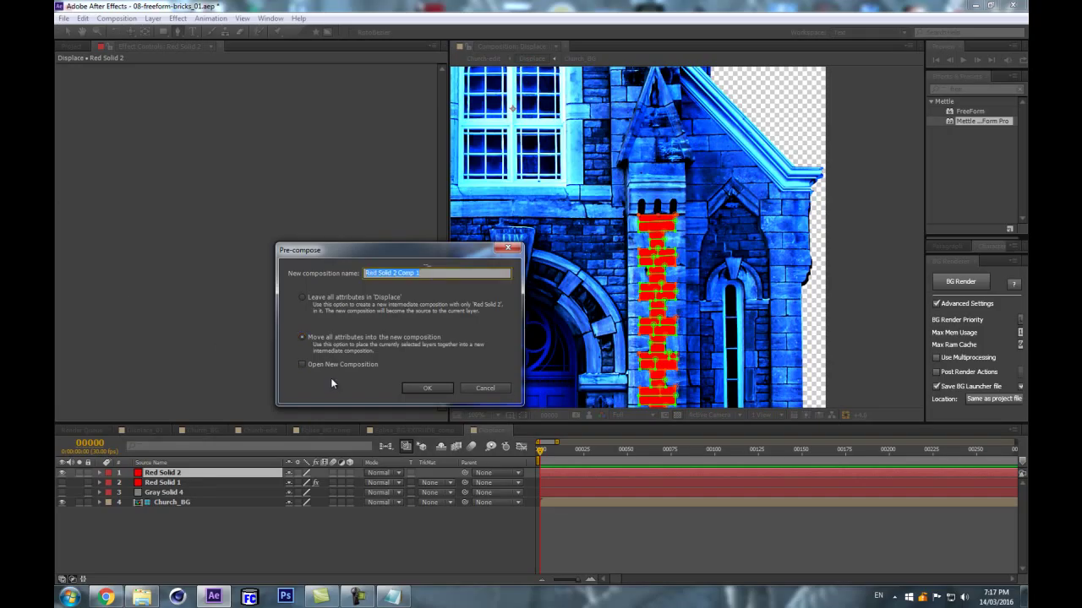
text(Brick_ptch_right_01)
key(Return)
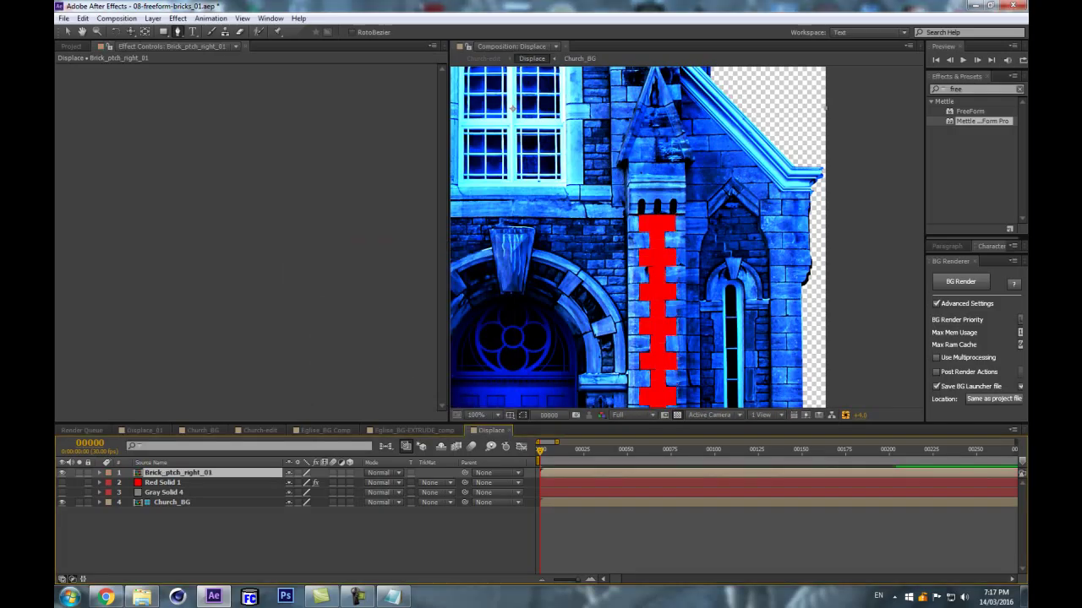
Copy the Church_BG layer from Displace into Brick_ptch_right_01 and place it beneath Red Solid 2.
double_click(203, 475)
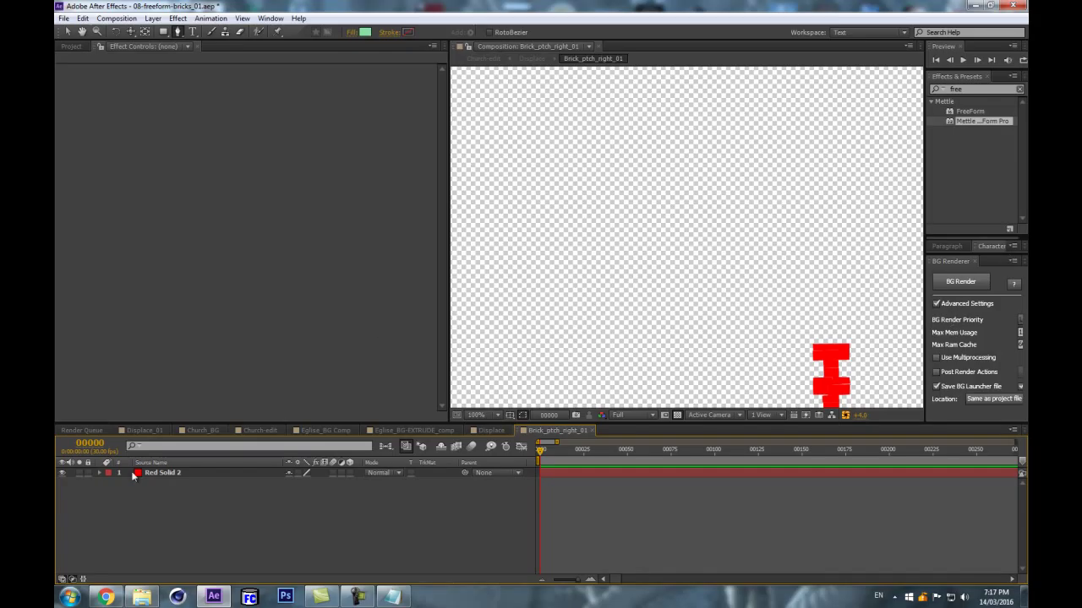
click(389, 448)
click(295, 447)
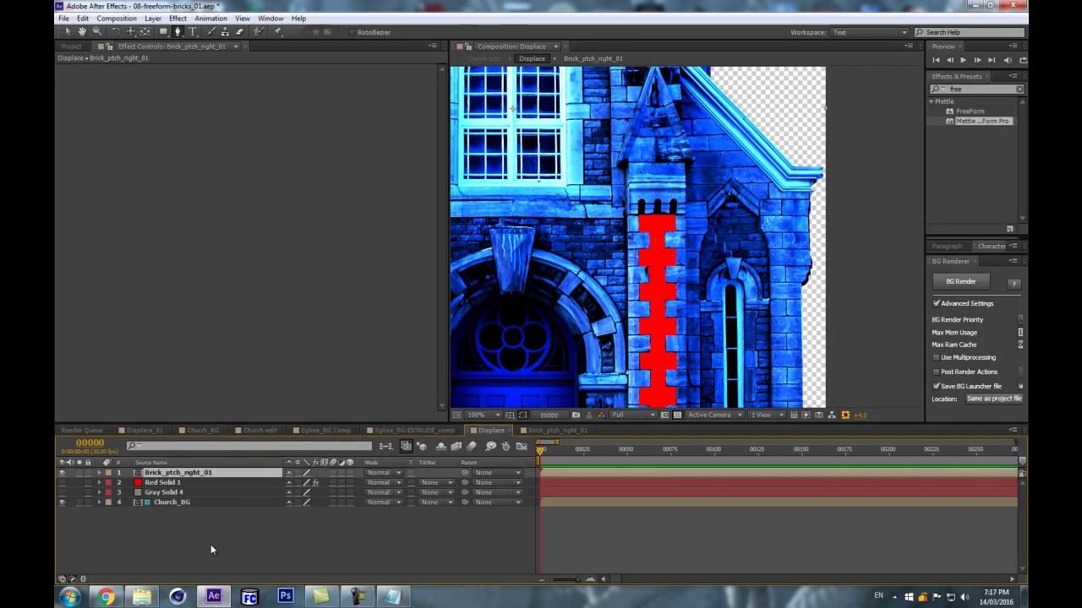
click(179, 502)
double_click(218, 474)
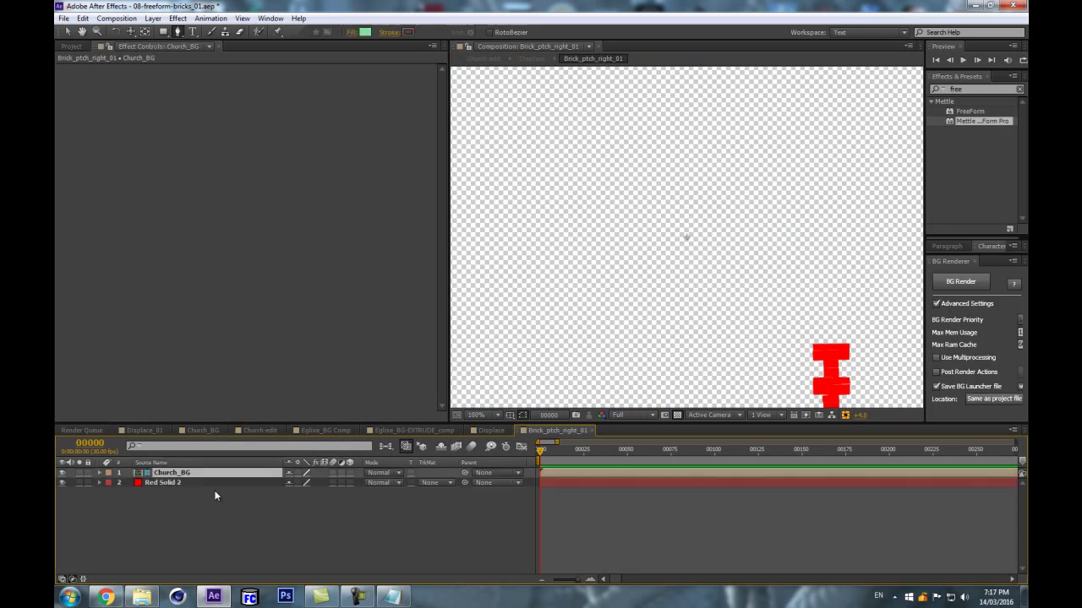
key(ctrl+v)
scroll(689, 300, down, 1)
drag(731, 354, 700, 286)
key(g)
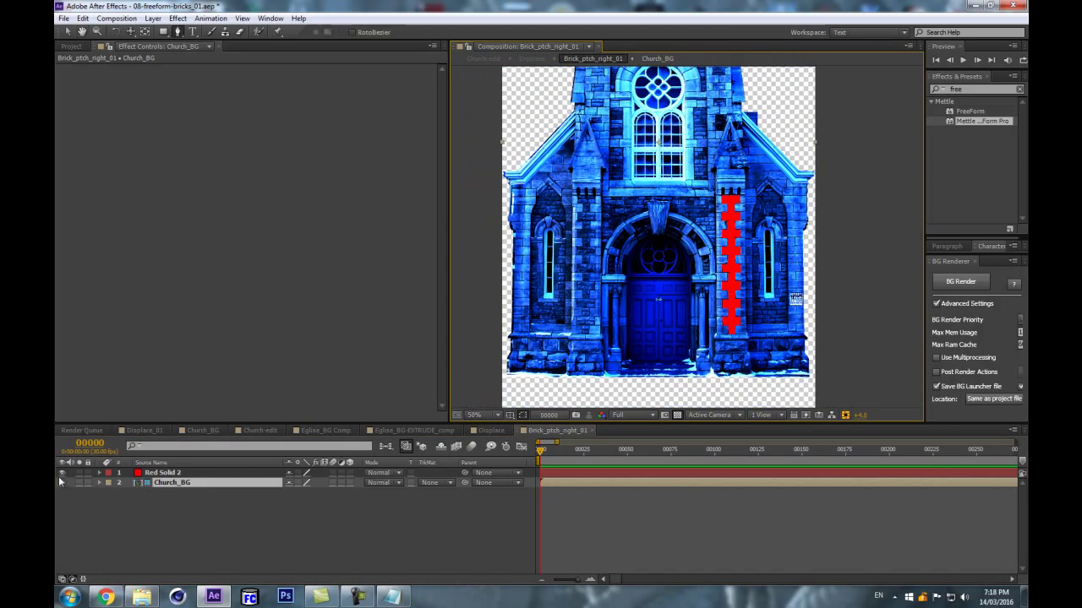
Check how the brick precomp appears in the Displace composition and return to Brick_ptch_right_01.
click(198, 483)
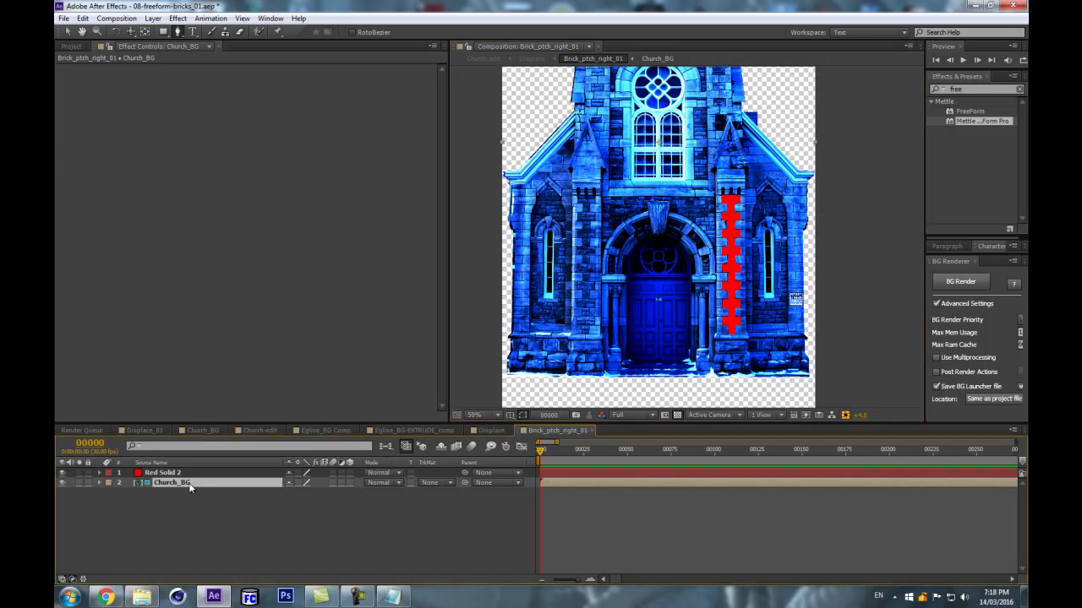
click(219, 473)
click(386, 446)
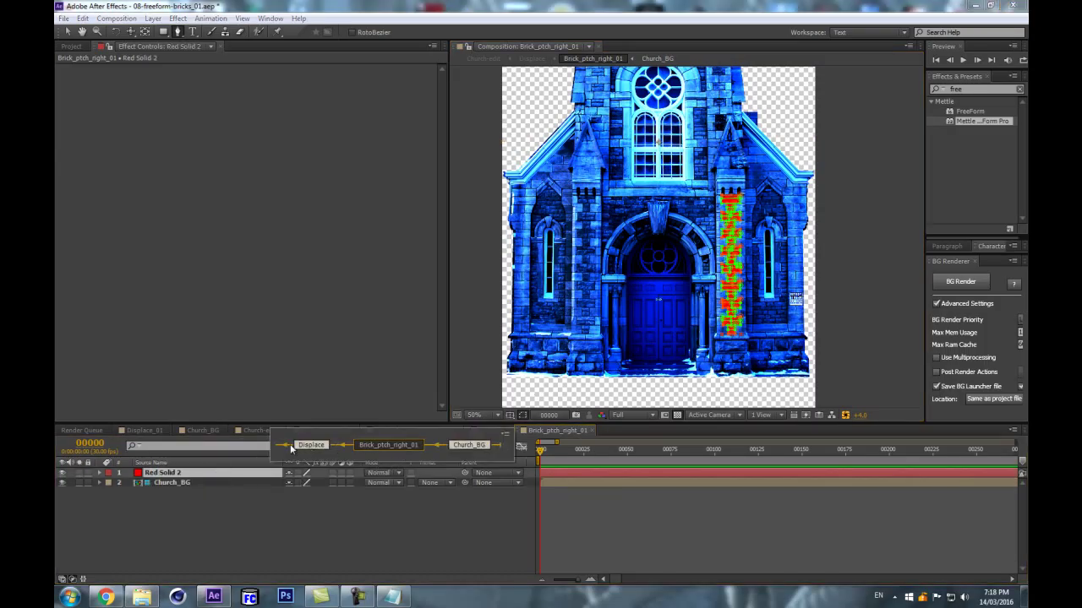
click(290, 447)
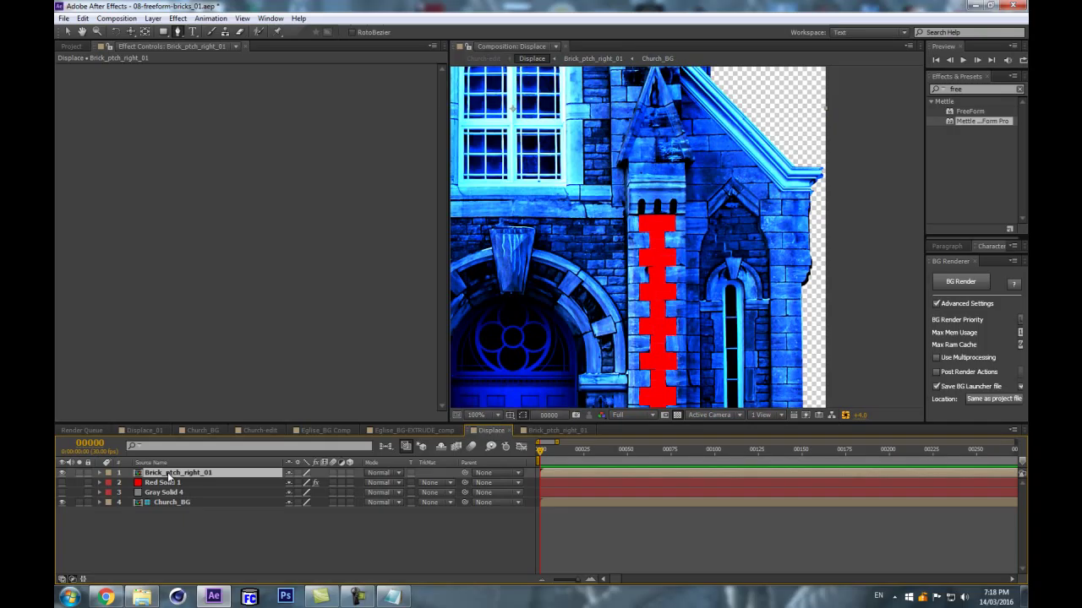
double_click(194, 473)
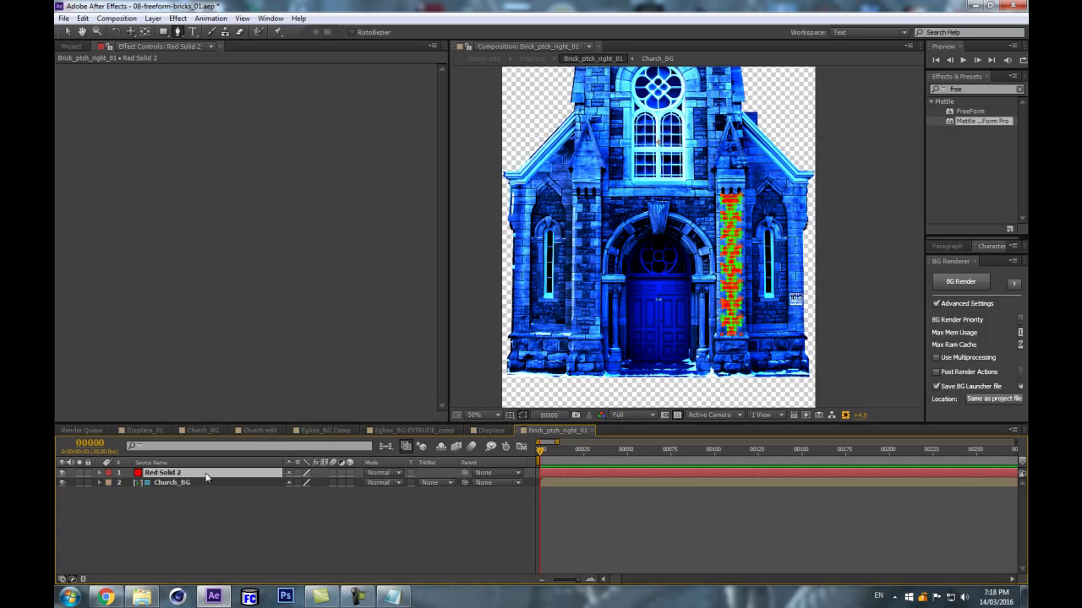
Find the Fill effect and apply it to Red Solid 2.
drag(972, 88, 779, 94)
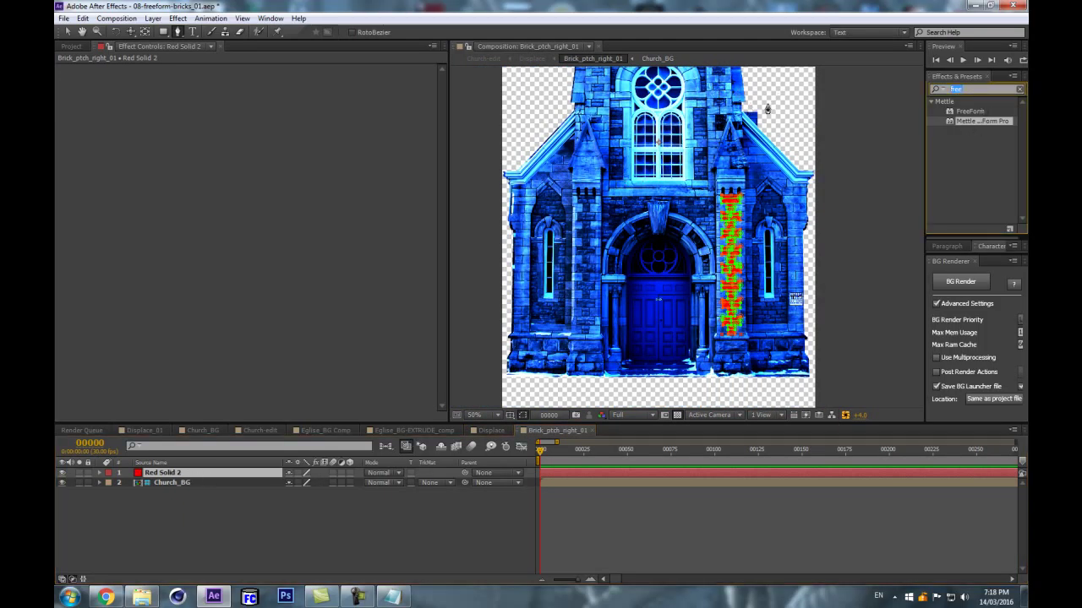
text(fil)
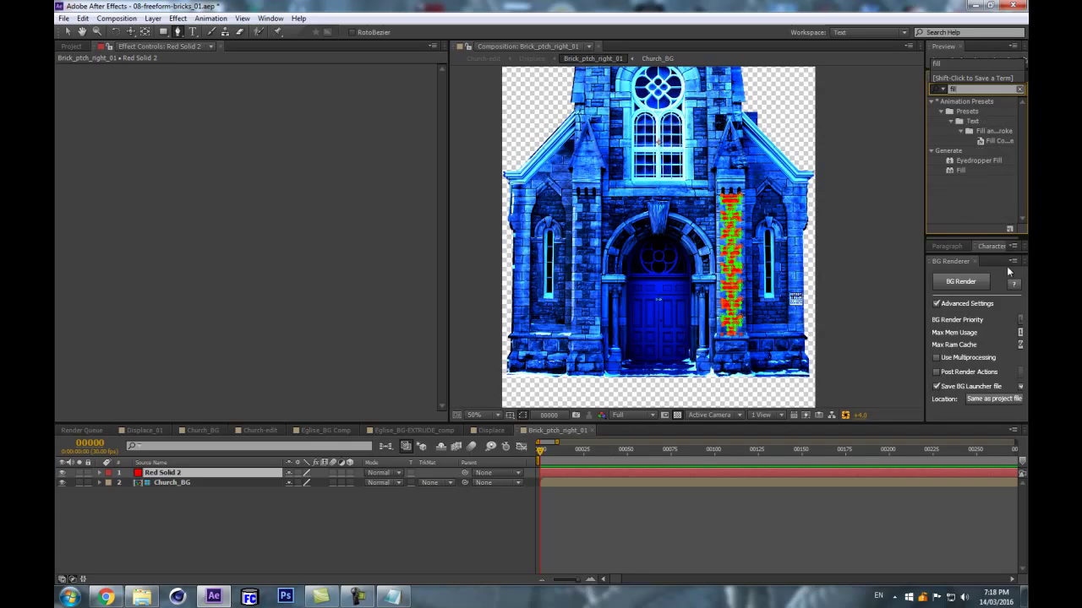
click(960, 169)
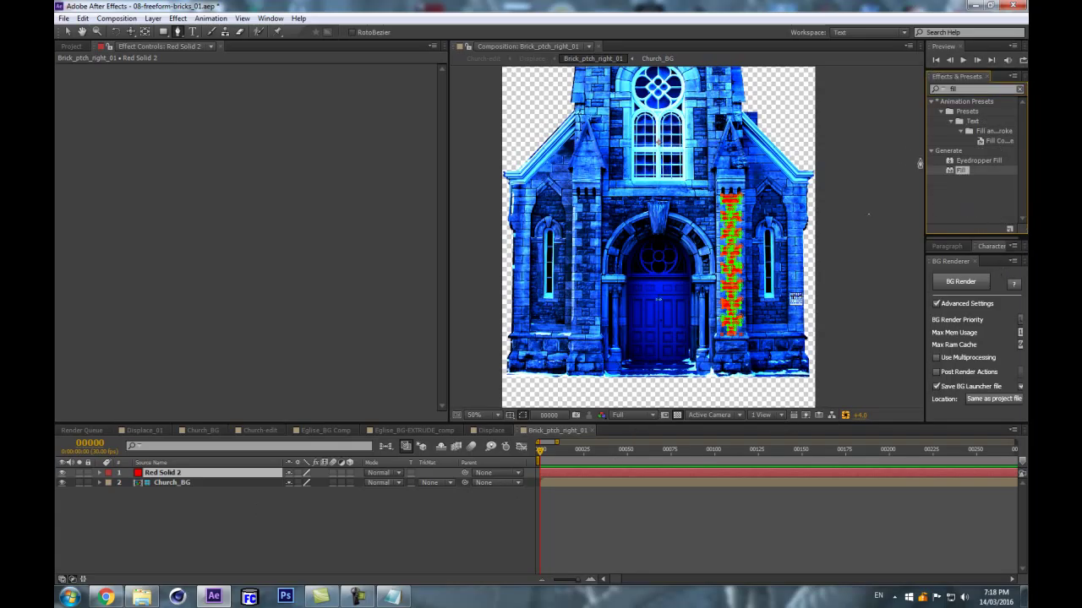
drag(956, 174, 169, 473)
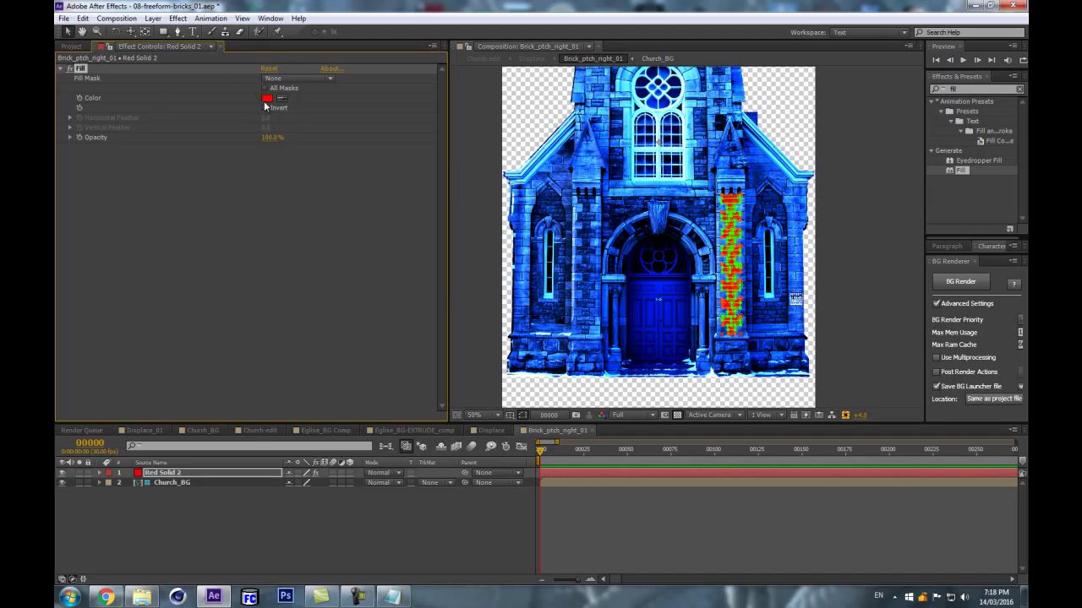
Set the Fill colour of Red Solid 2 to mid-grey, RGB 128, 128, 128.
click(267, 98)
click(707, 466)
text(128)
key(Tab)
text(128)
key(Tab)
key(Return)
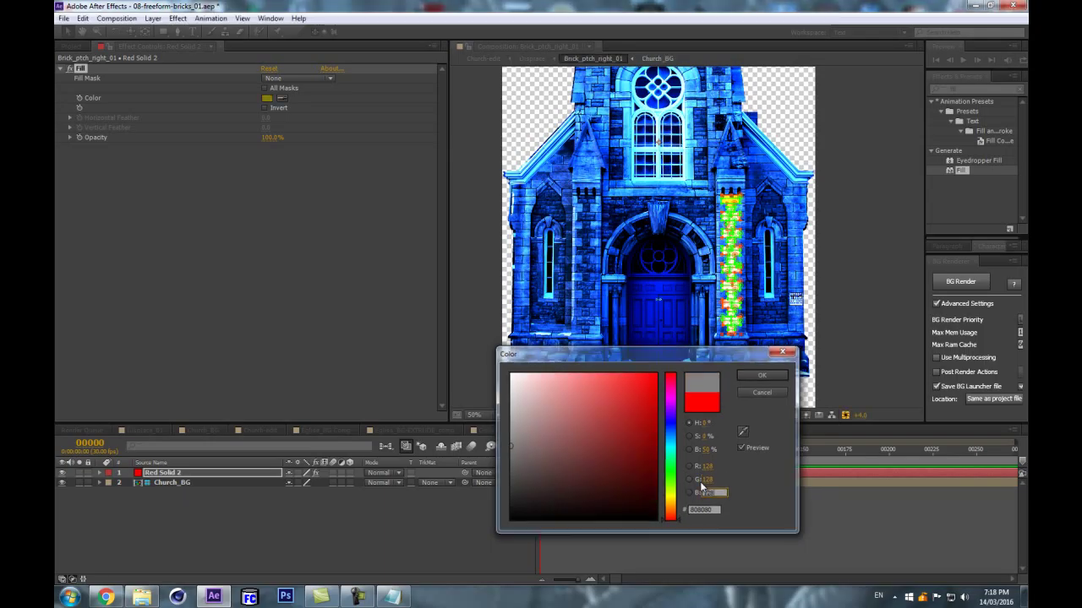
Reset the viewer exposure to +0.0 and switch the timeline to show layer names.
click(166, 542)
key(period)
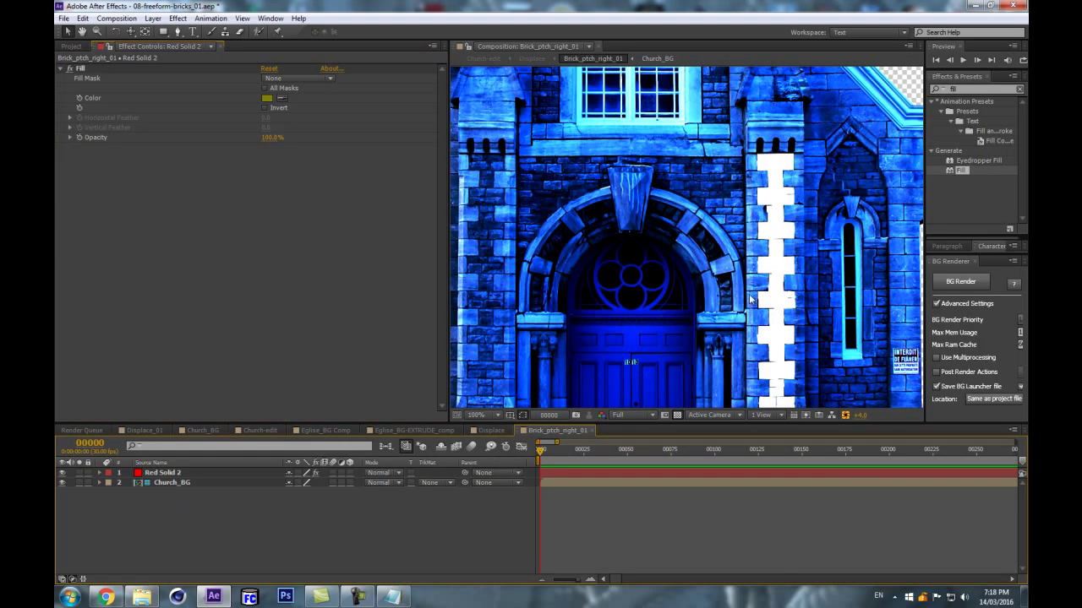
click(152, 463)
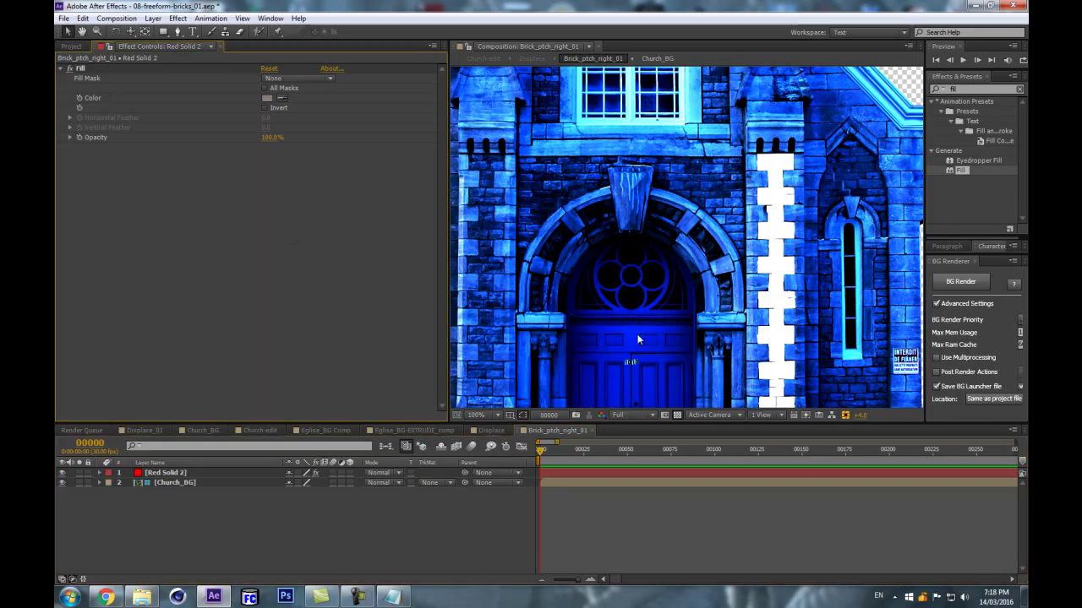
click(846, 415)
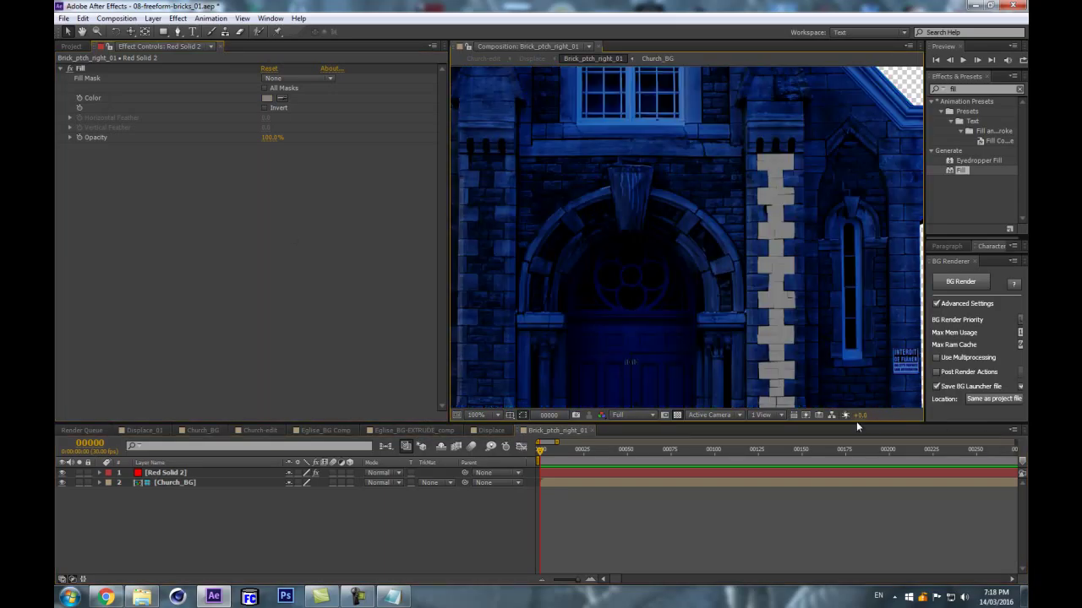
Add a Slider Control expression effect to Red Solid 2.
click(189, 474)
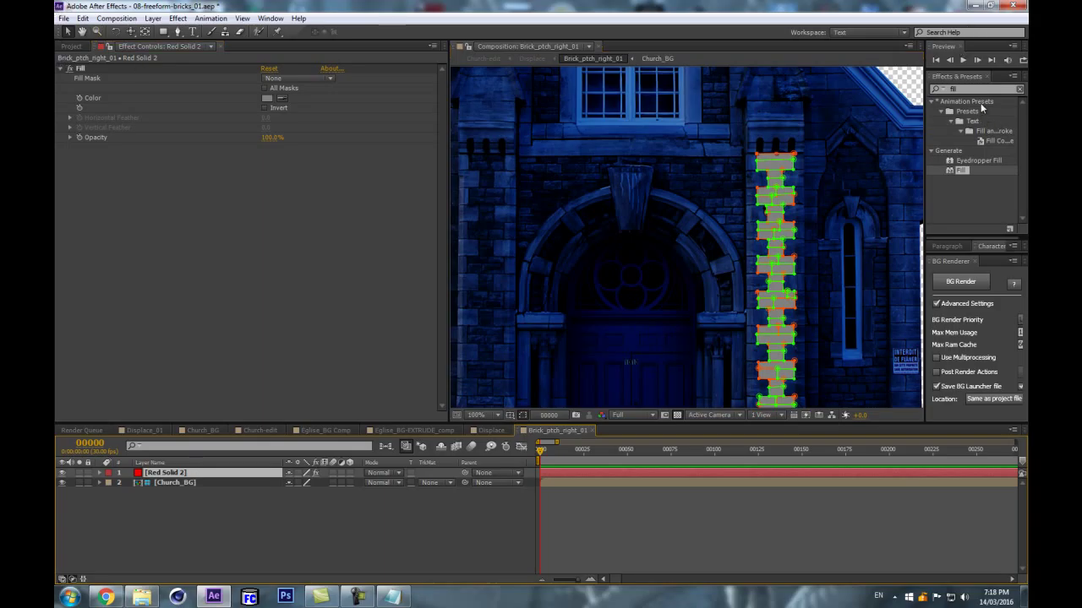
click(211, 18)
mouse_move(178, 17)
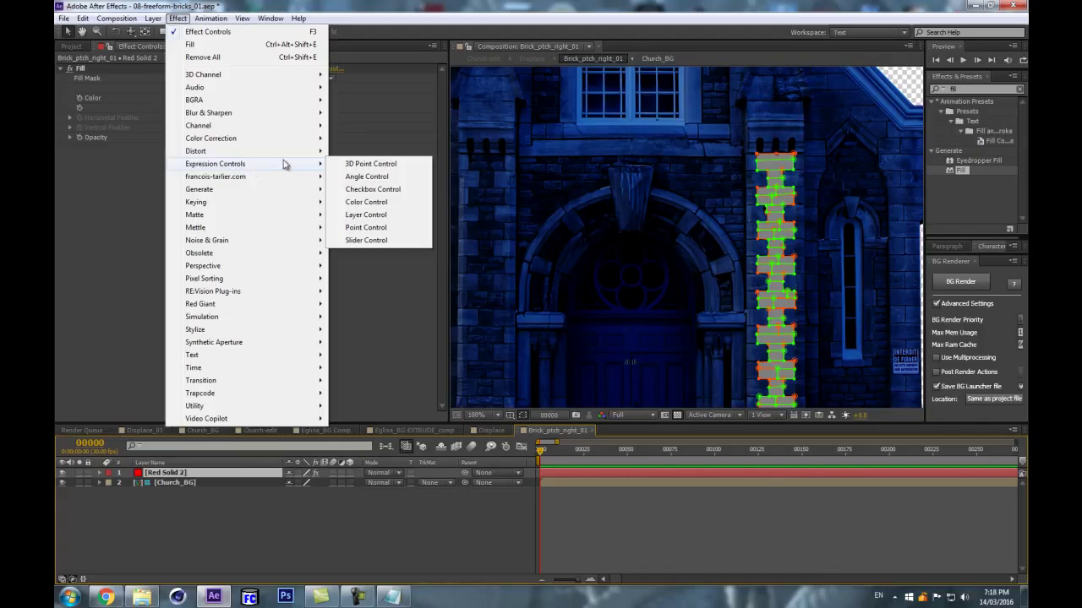
click(366, 240)
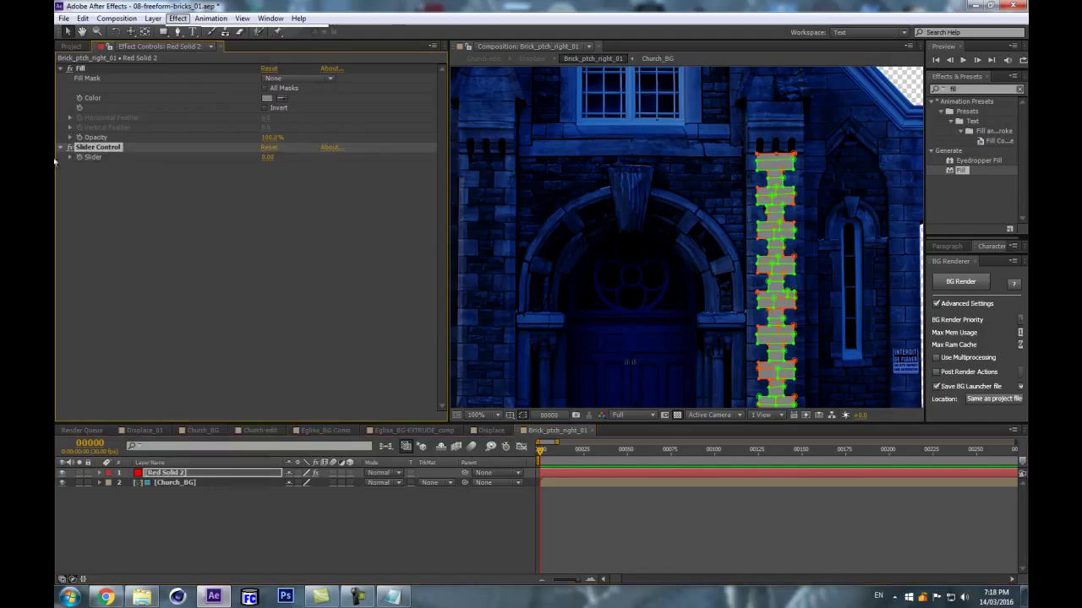
Create a null object named SETTINGS above Red Solid 2 and give it a Green label.
click(179, 479)
key(ctrl+alt+shift+y)
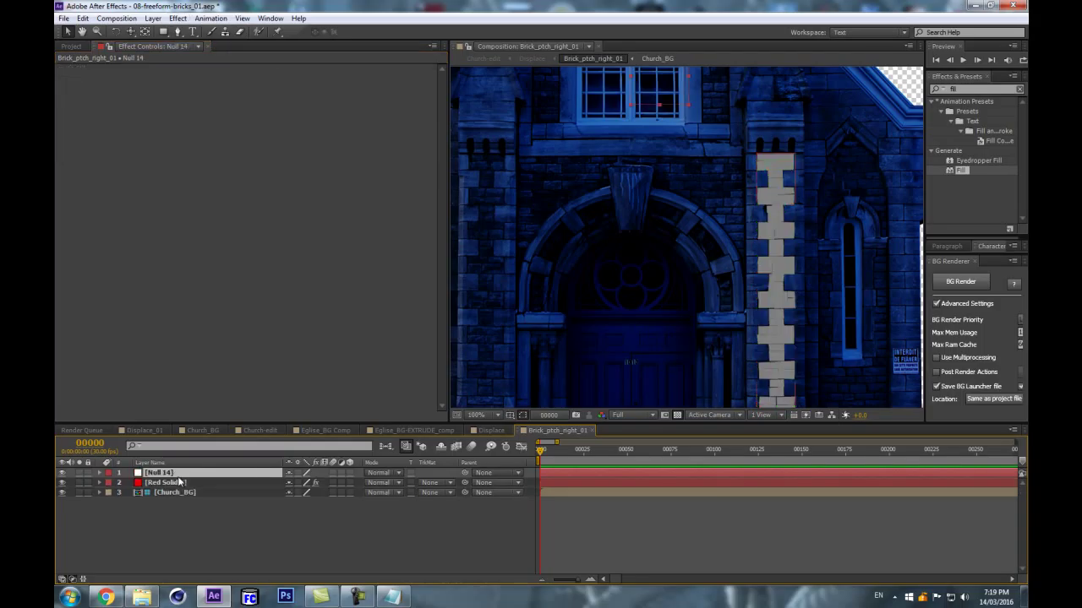
key(Return)
text(SETTINGS)
key(Return)
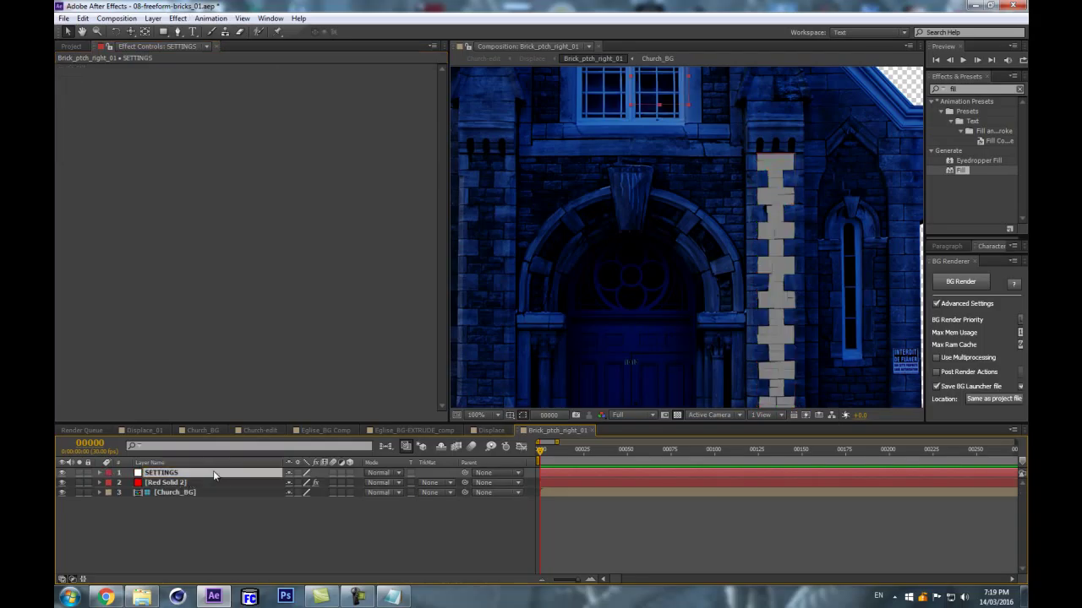
click(111, 473)
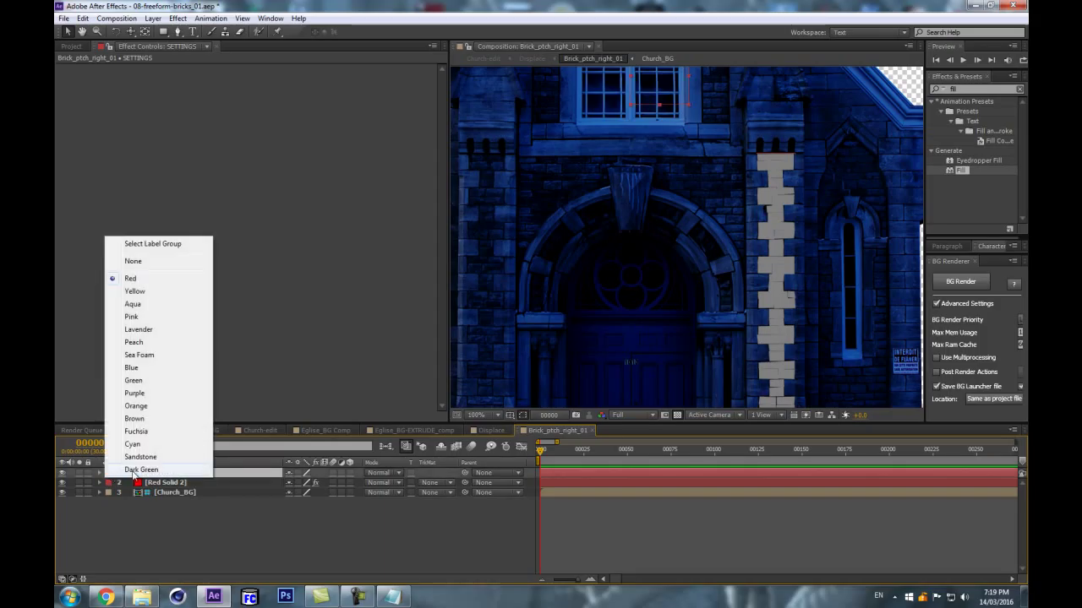
click(134, 381)
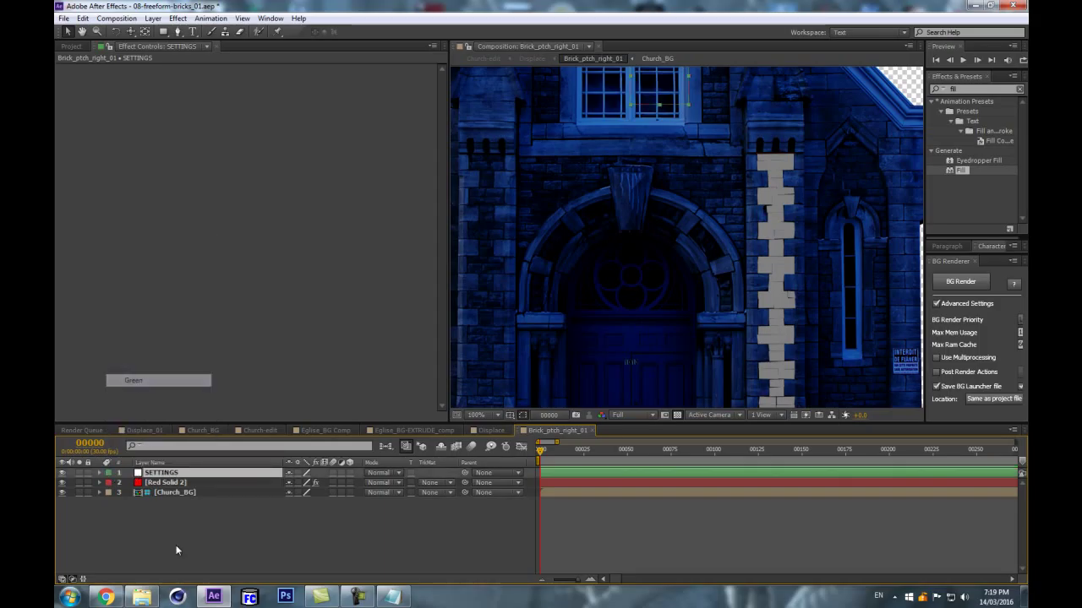
Move the Slider Control effect from Red Solid 2 to the SETTINGS null.
click(173, 482)
click(118, 147)
key(ctrl+x)
click(174, 476)
key(ctrl+v)
Reveal all mask properties of Red Solid 2 and the effects on the SETTINGS null, with source names listed.
click(175, 482)
key(m)
key(m)
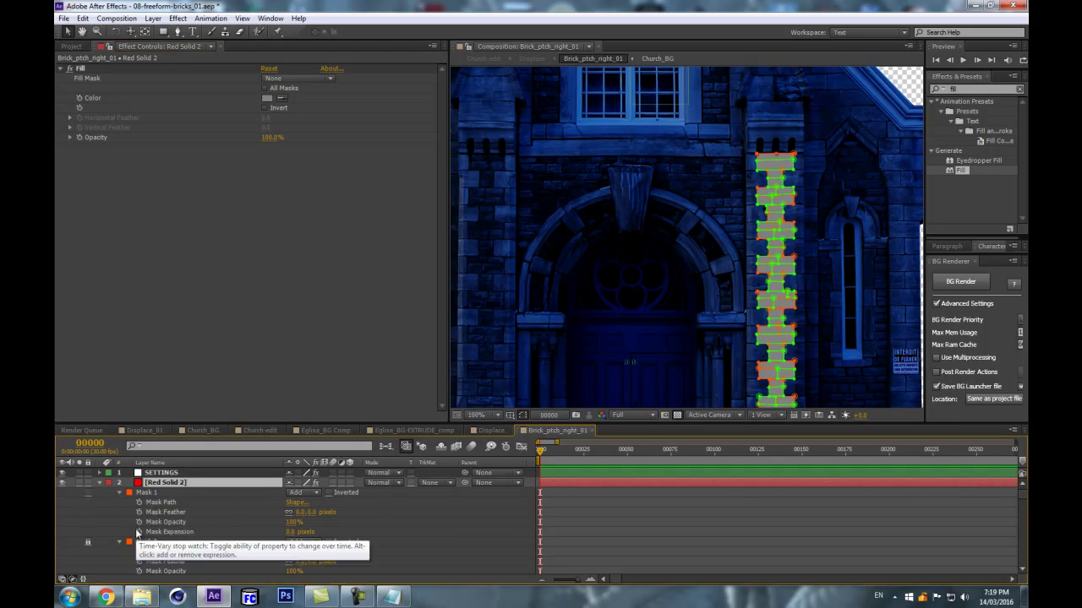
click(157, 462)
click(157, 473)
key(e)
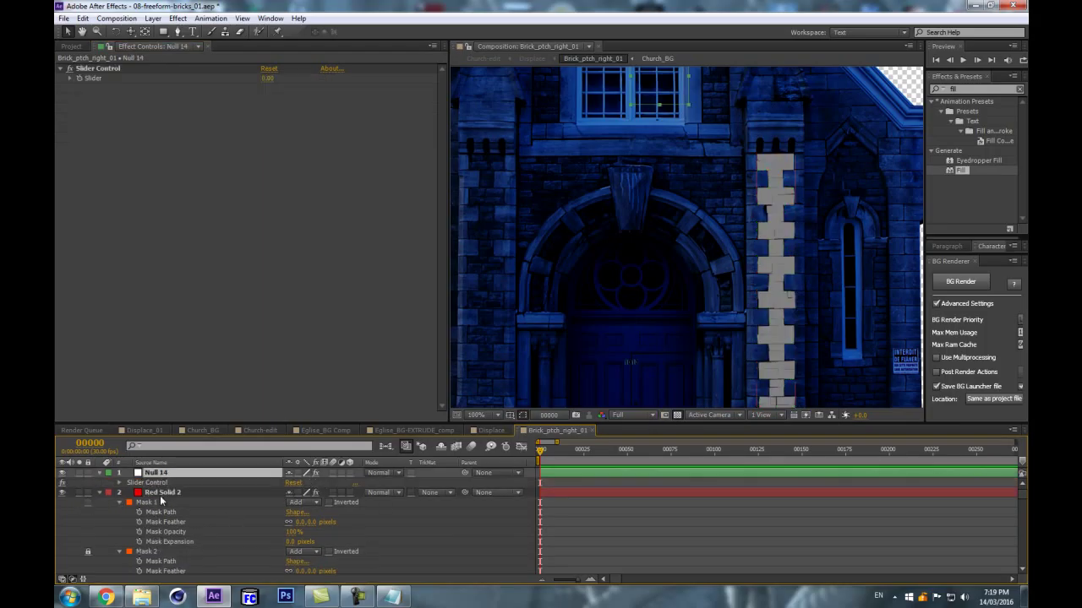
Rename the Slider Control effect on the SETTINGS null to GAP.
click(147, 484)
click(88, 69)
key(Return)
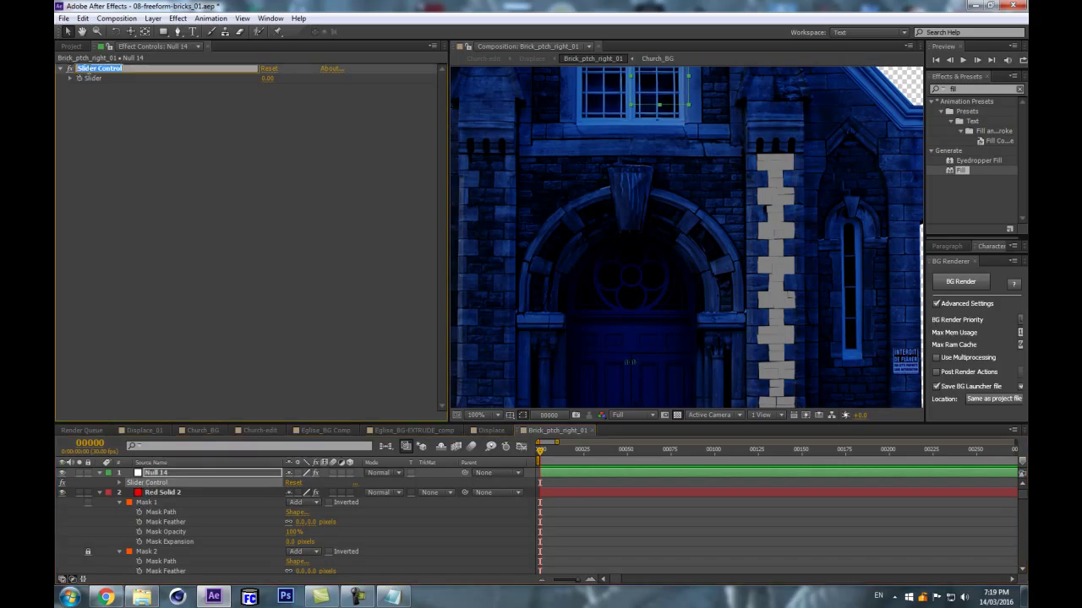
text(GAP)
key(Return)
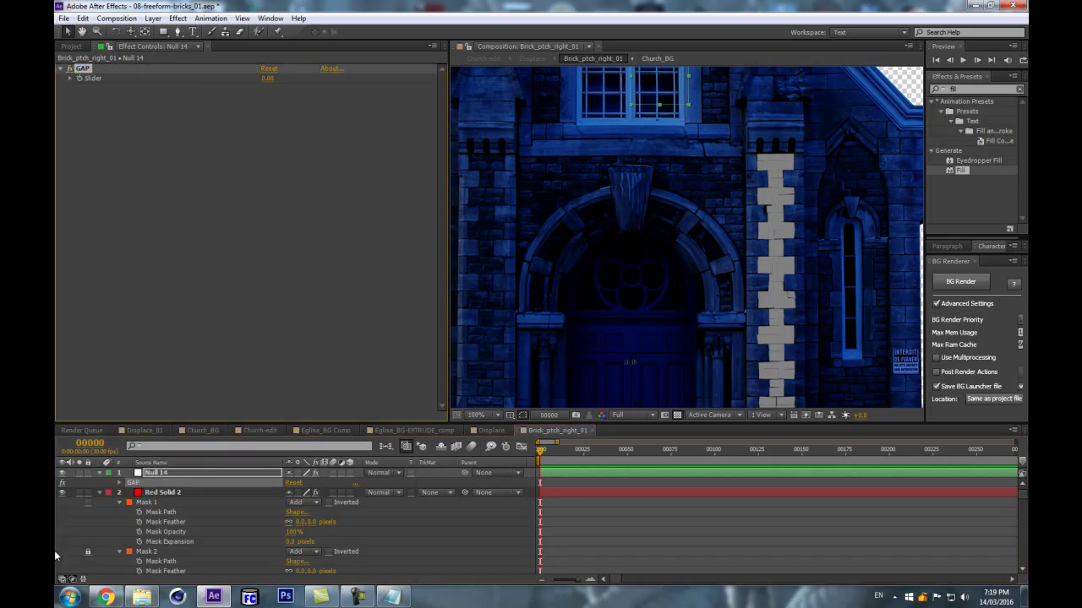
Add an expression to Mask 1's Mask Expansion that links it to the GAP slider on the SETTINGS null.
alt+click(140, 542)
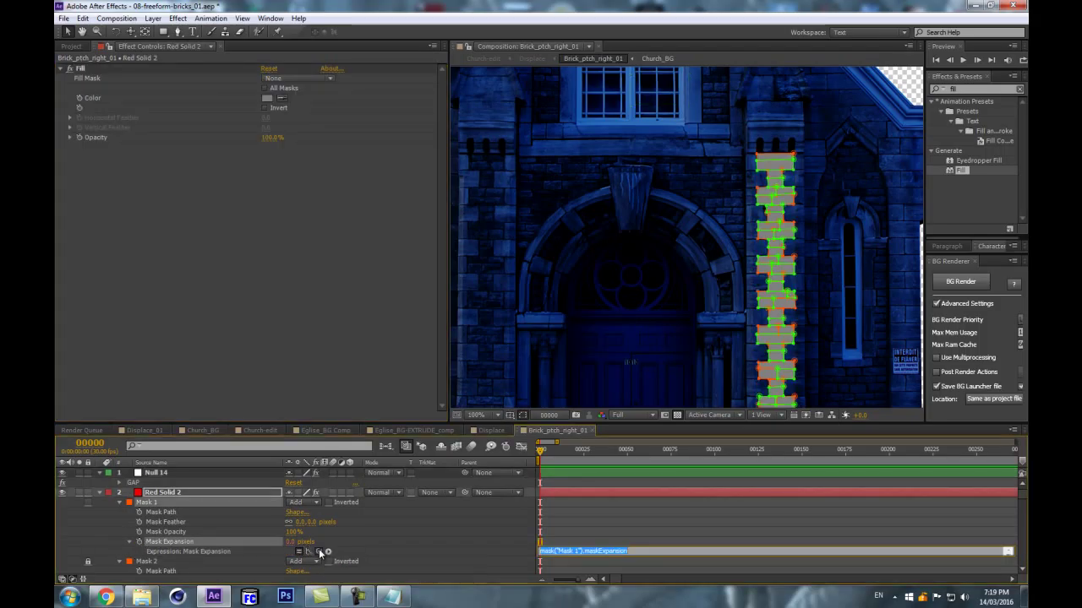
click(119, 483)
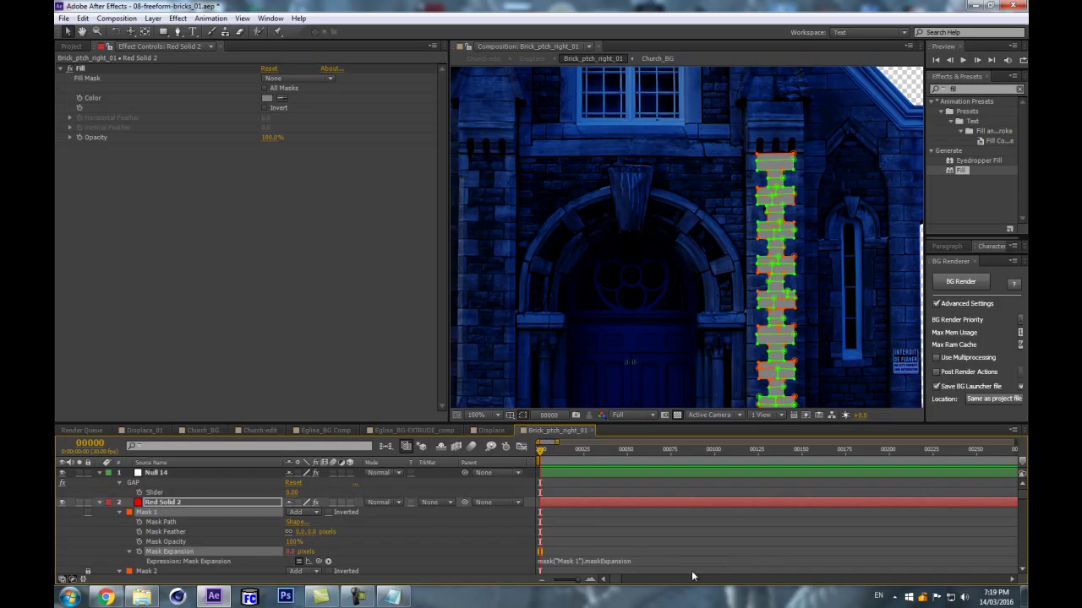
click(588, 561)
drag(328, 562, 150, 492)
click(153, 492)
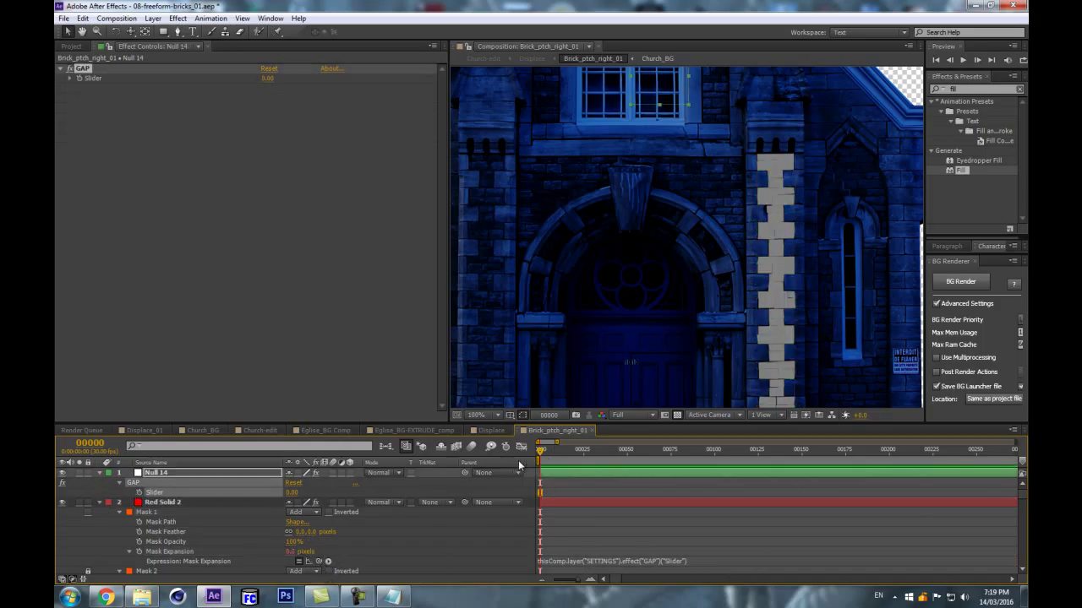
Copy only the expression from Mask 1's Mask Expansion property.
click(145, 513)
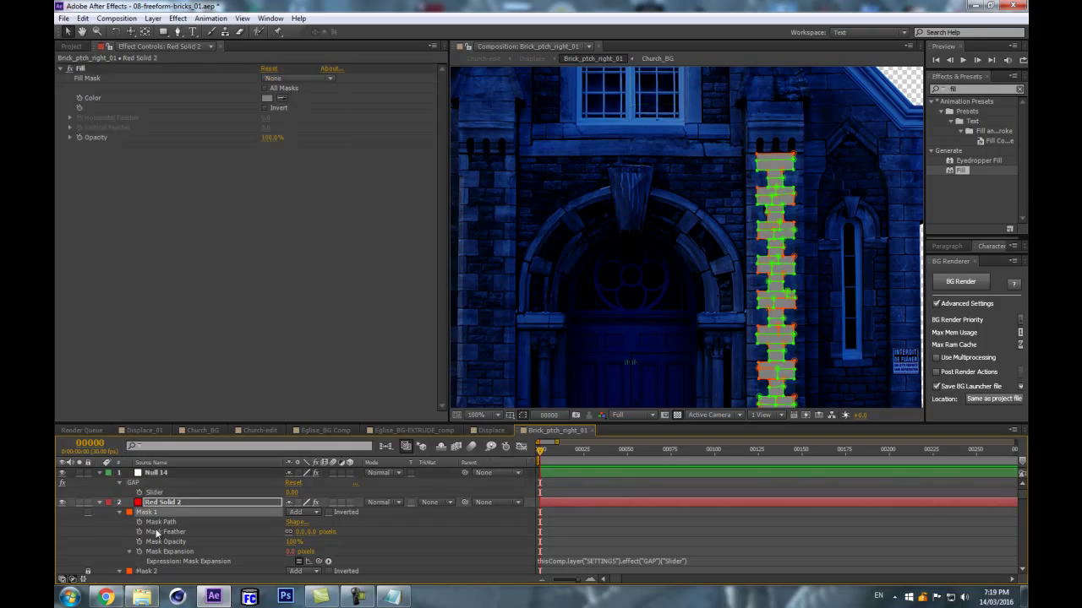
scroll(446, 548, down, 2)
click(169, 523)
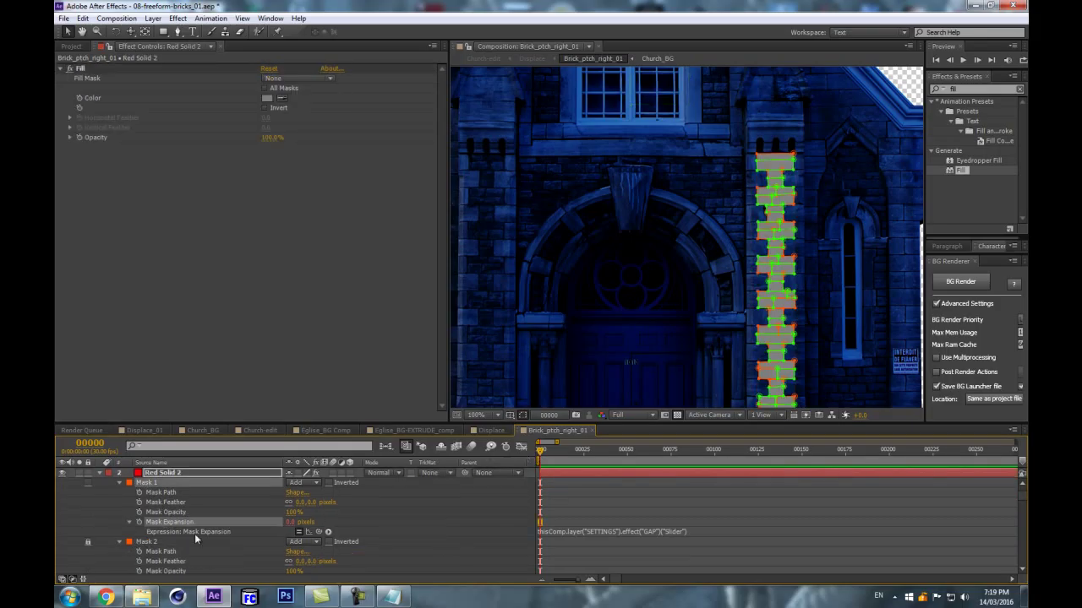
right_click(160, 517)
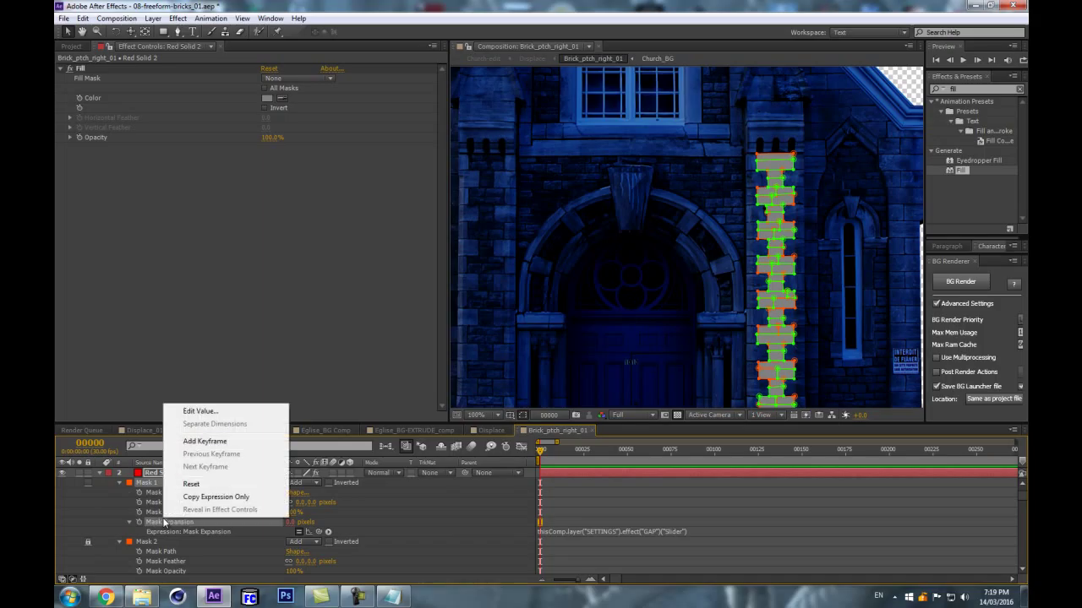
click(192, 499)
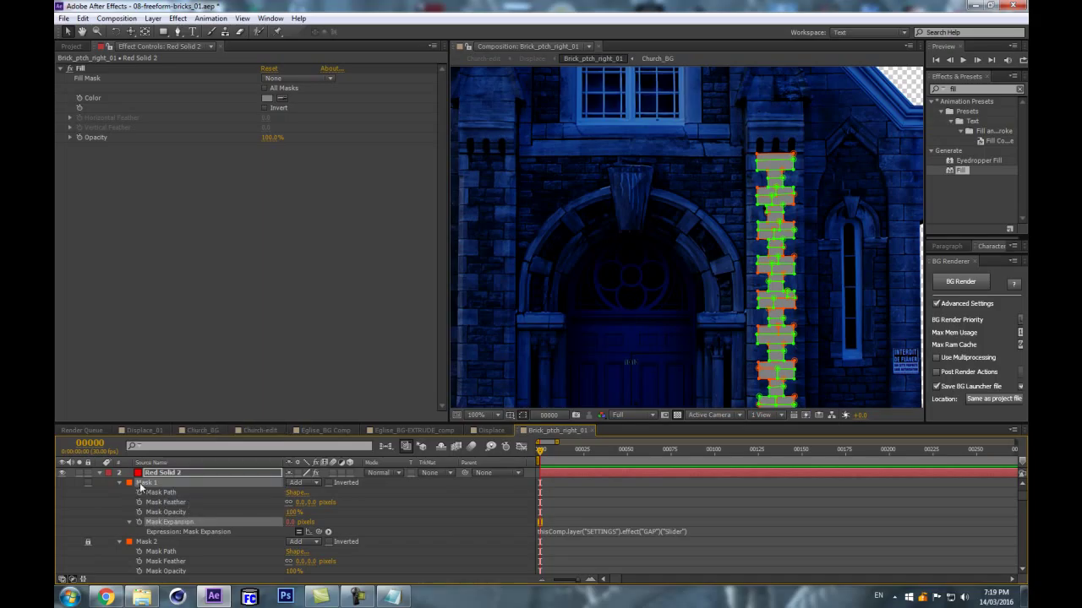
Unlock all the locked masks of Red Solid 2, down to Mask 44.
drag(1020, 503, 1014, 568)
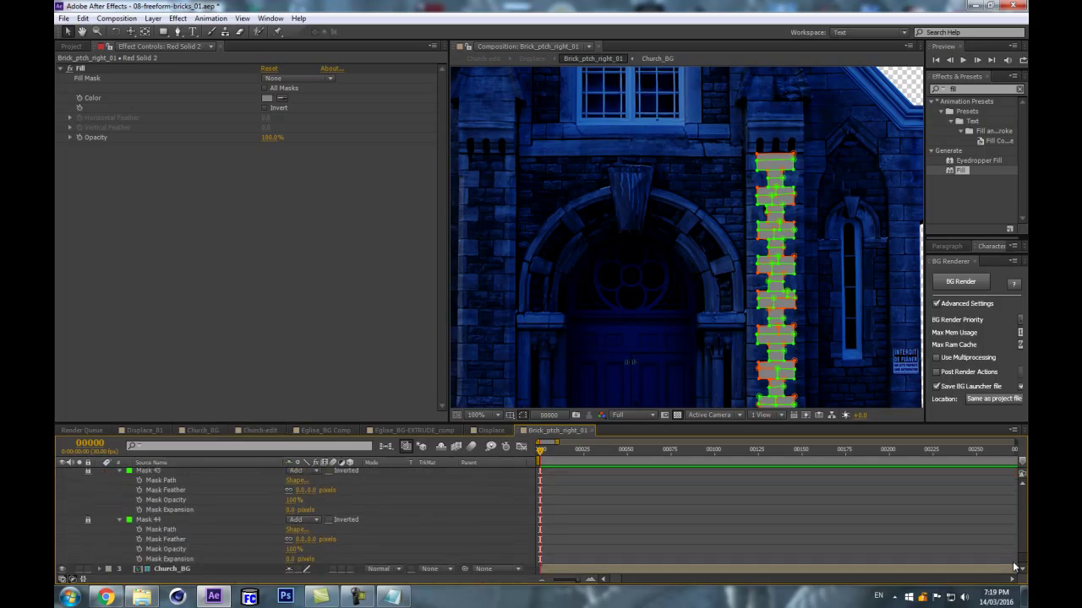
click(87, 520)
scroll(97, 478, up, 15)
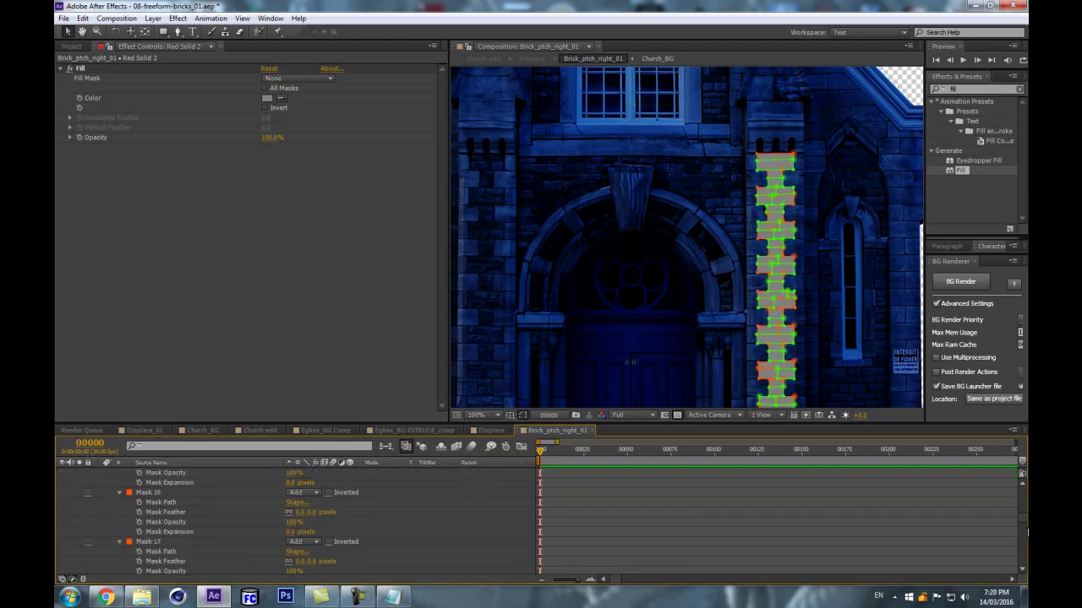
scroll(1023, 524, up, 15)
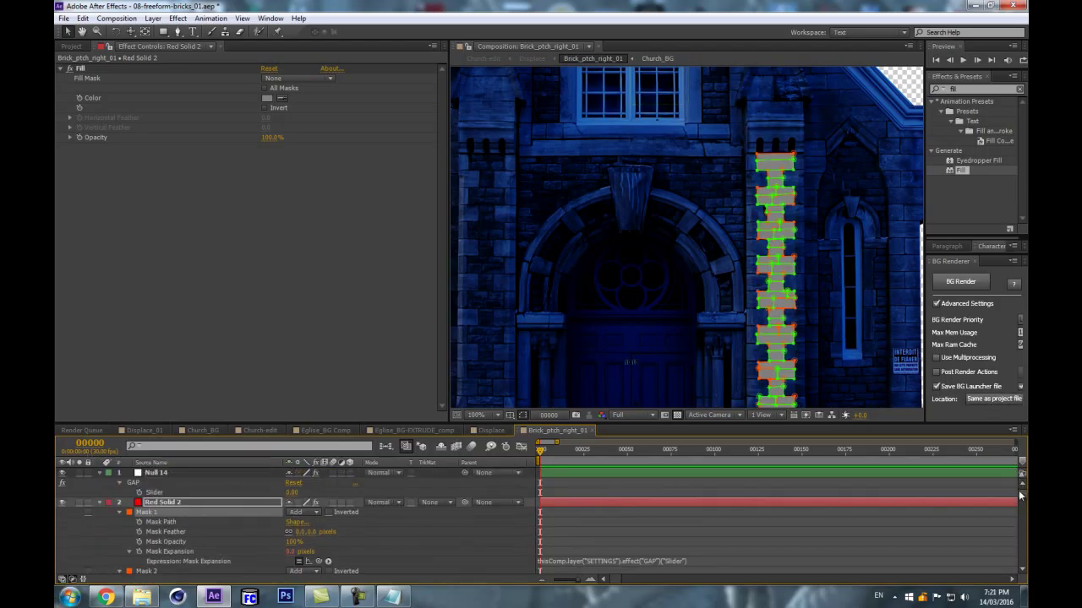
scroll(1020, 497, down, 15)
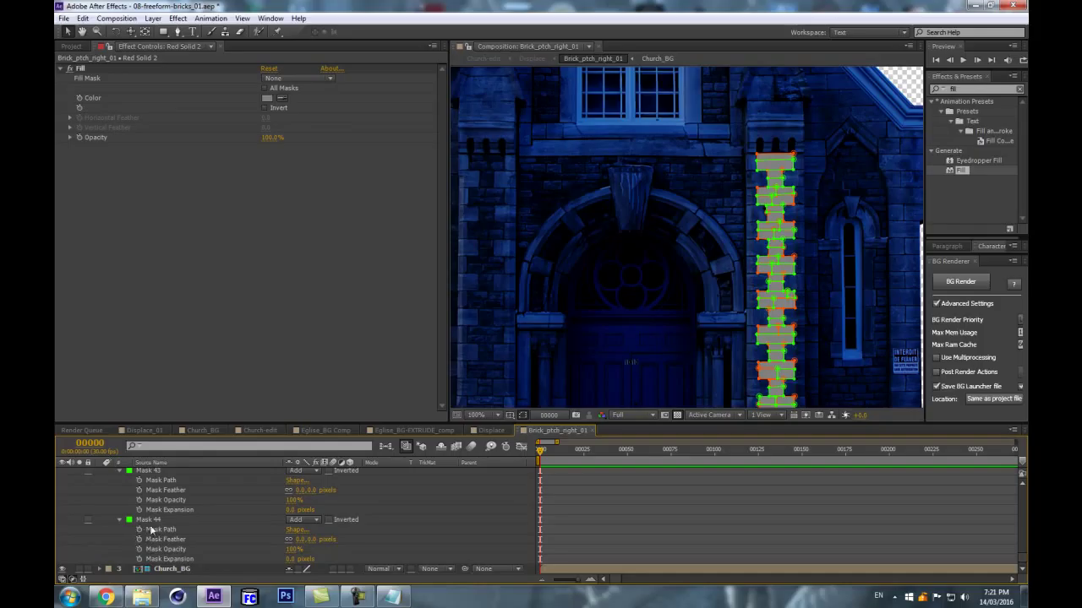
Paste the copied Mask Expansion expression onto all masks of Red Solid 2, and reveal only the layer's expressions.
click(155, 522)
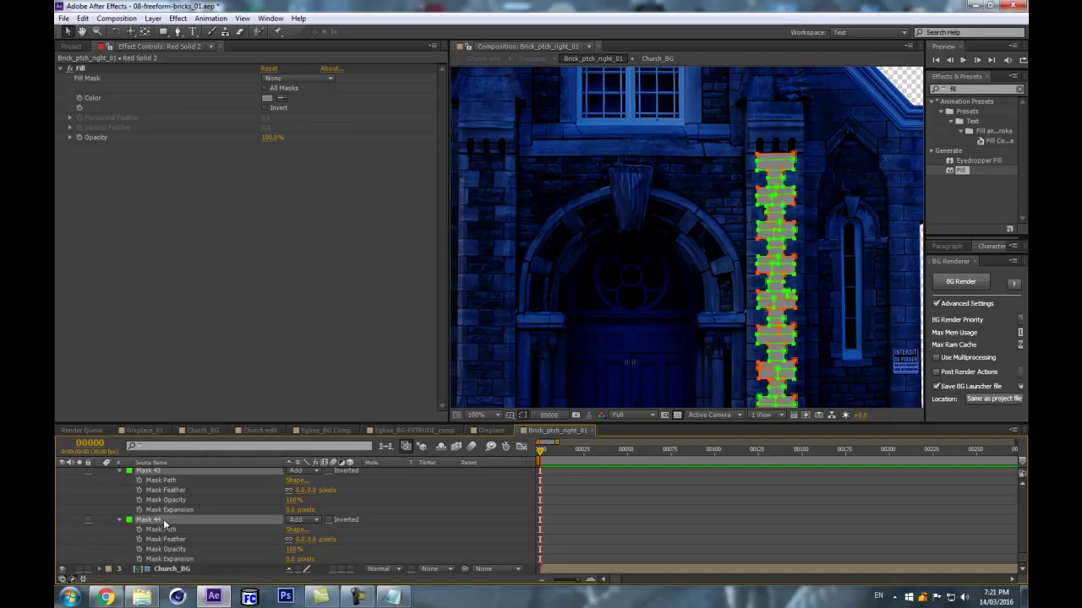
right_click(163, 519)
click(144, 524)
key(ctrl+v)
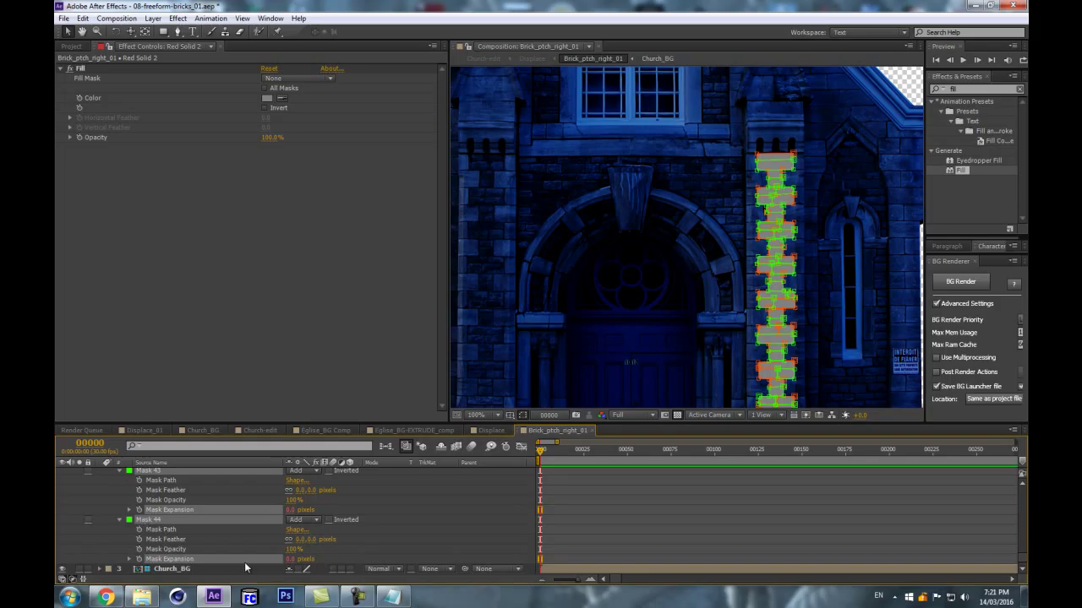
key(e)
key(e)
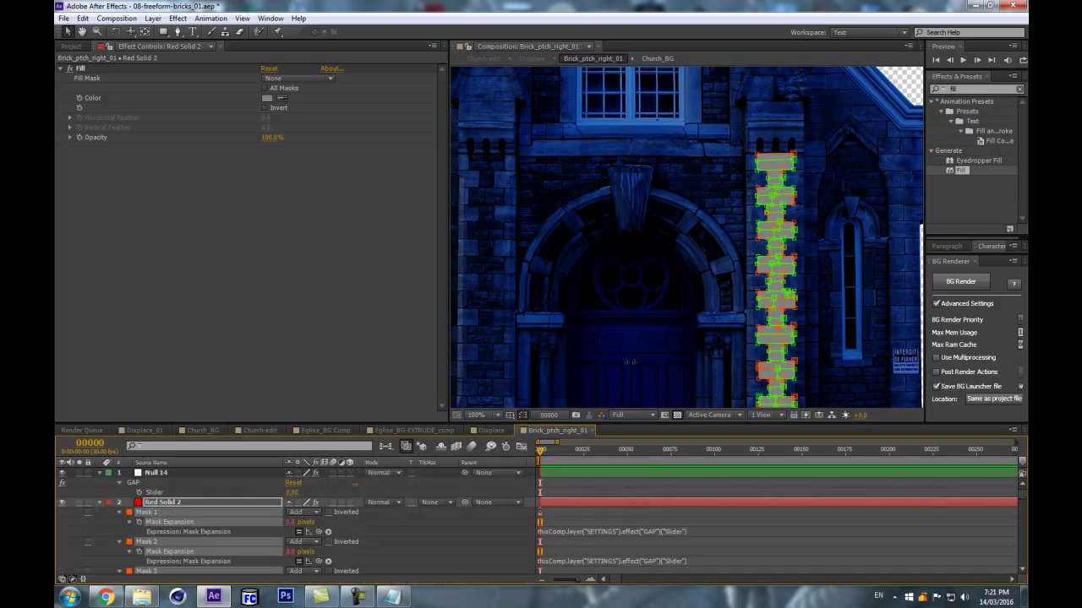
Try the GAP slider at -1, inspect the spacing between the bricks, and set the slider to -0.7.
click(154, 493)
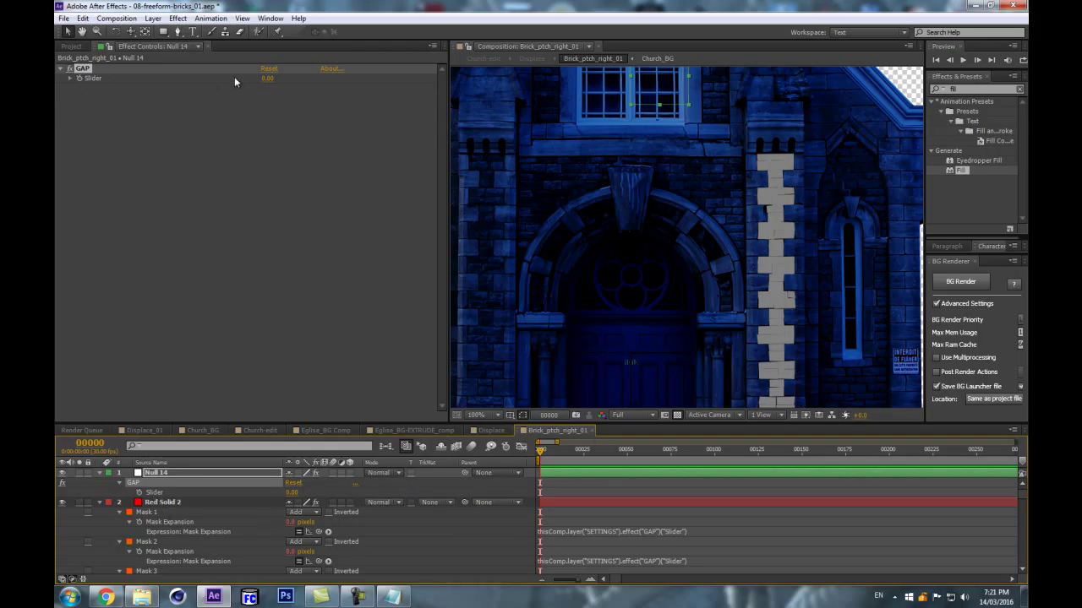
drag(263, 78, 263, 77)
key(period)
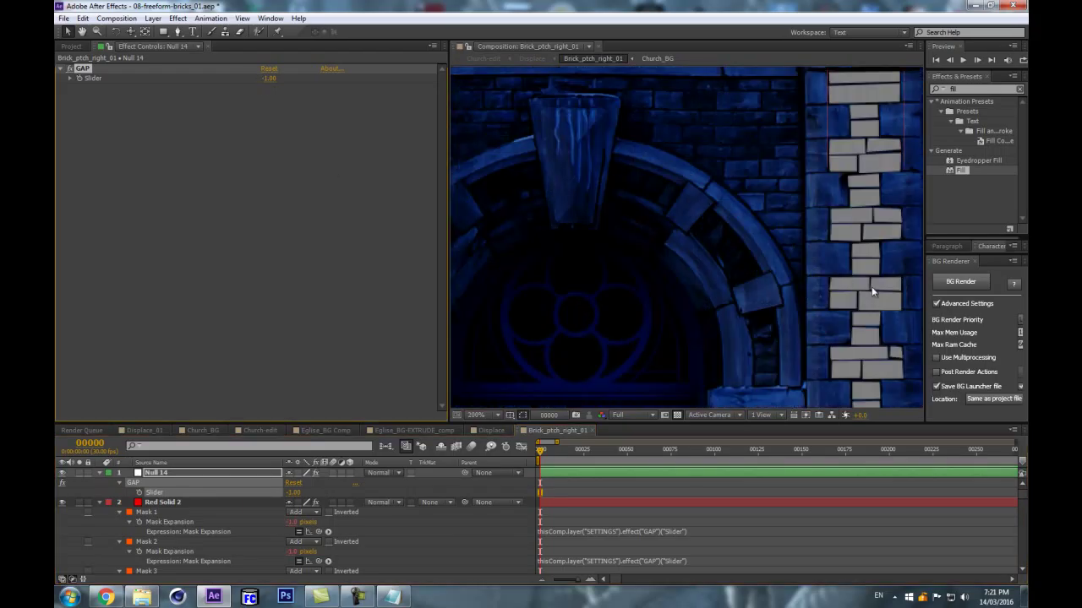
key(comma)
click(271, 78)
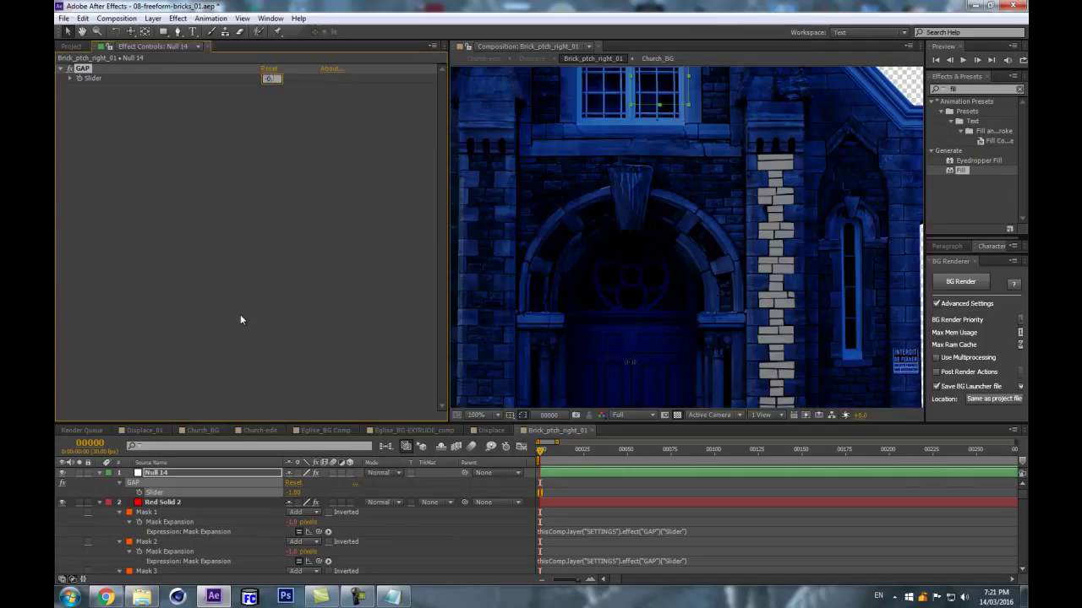
text(-0.7)
key(Return)
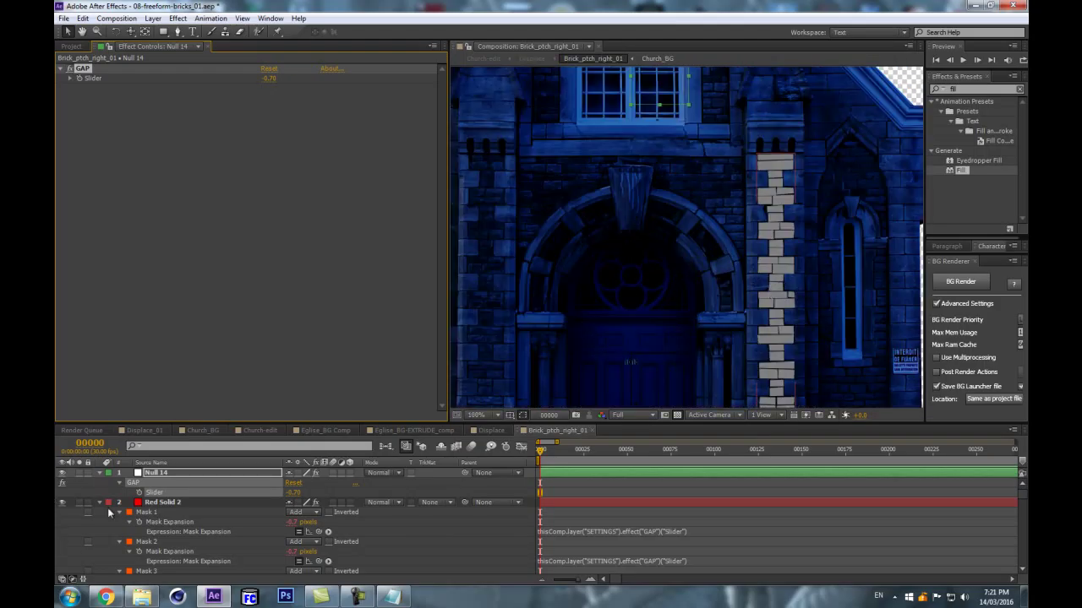
Collapse the properties of the SETTINGS null and Red Solid 2, leaving Red Solid 2 selected.
click(104, 476)
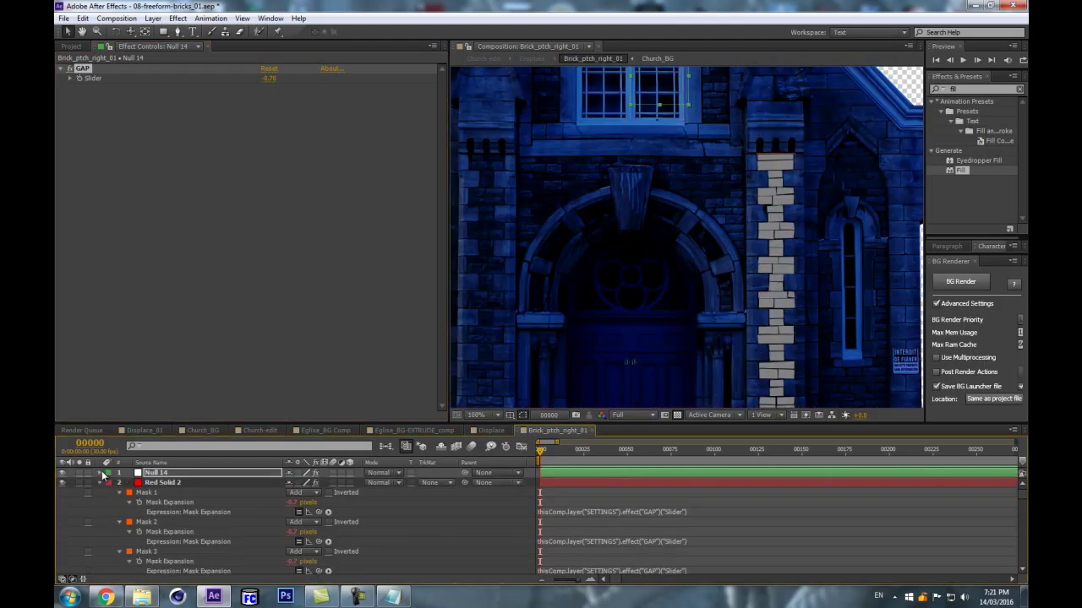
click(182, 483)
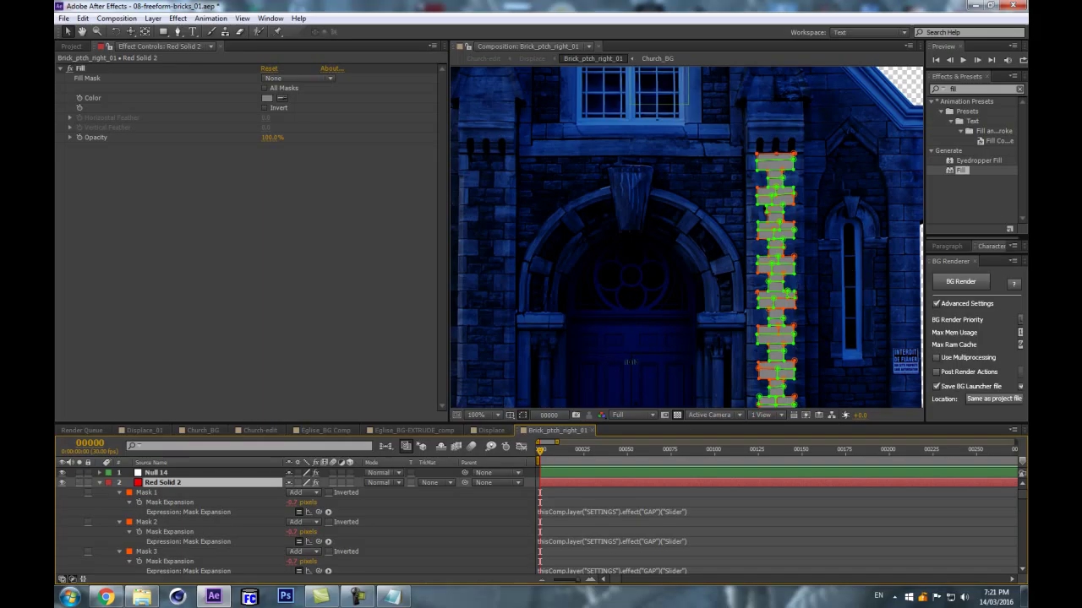
click(98, 481)
click(139, 528)
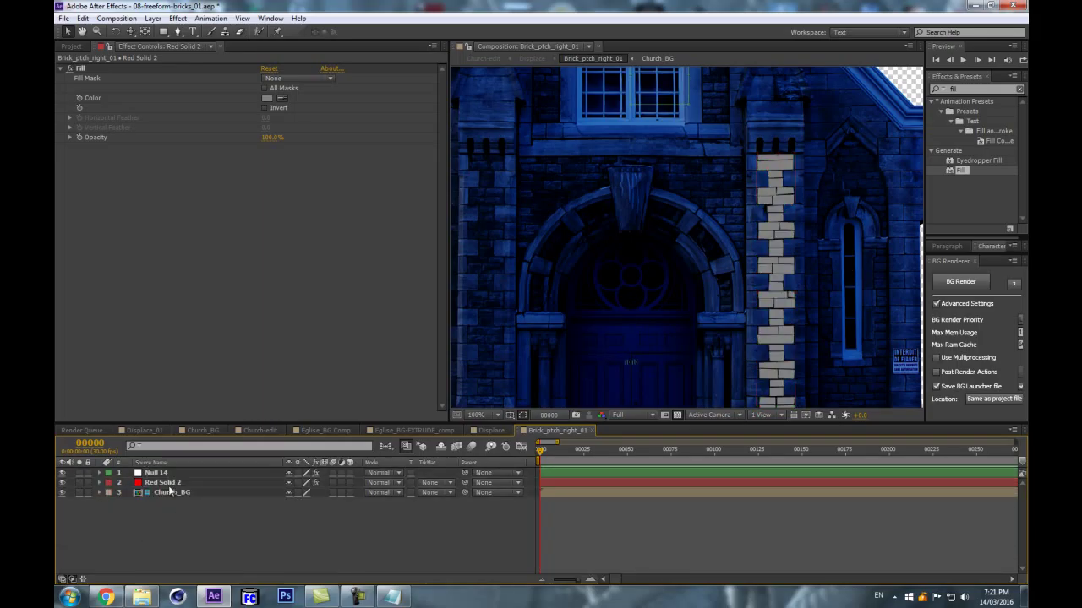
click(169, 486)
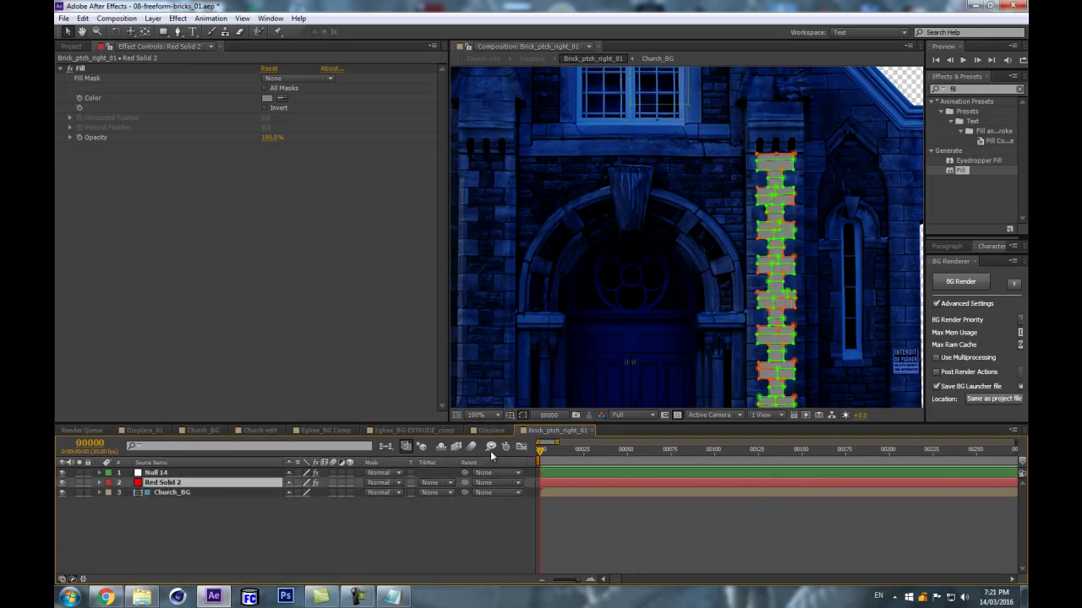
Check the mask paths of Red Solid 2 and collapse the layer again.
key(m)
key(m)
key(m)
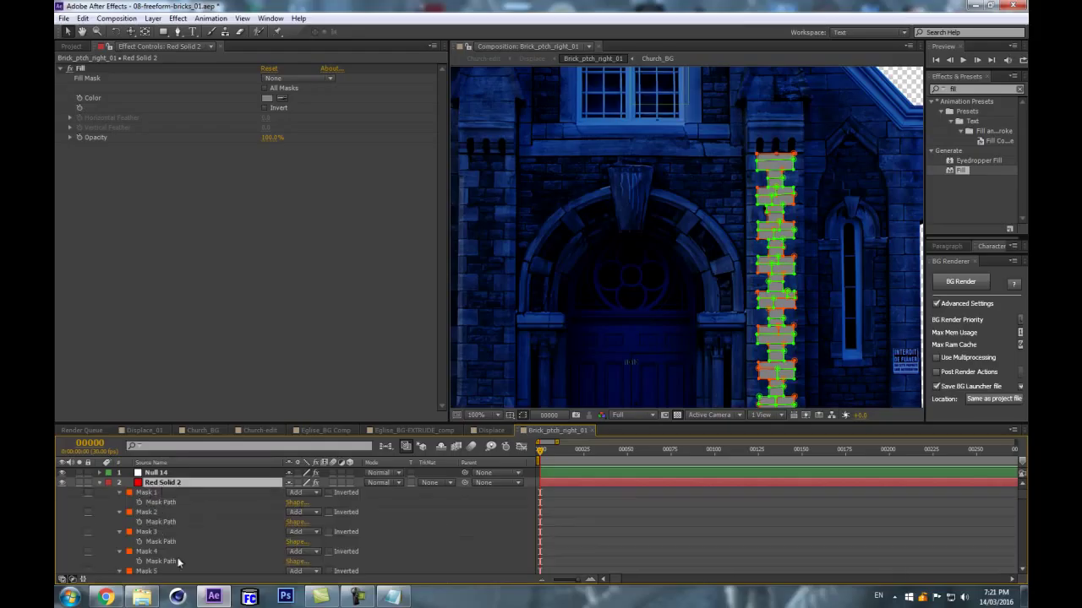
key(m)
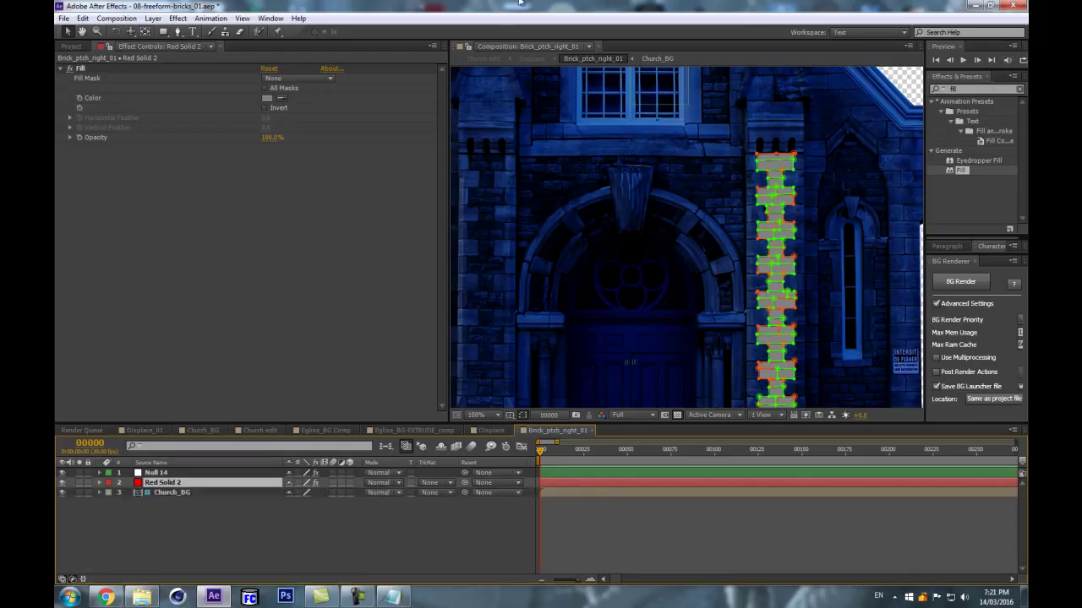
Run the Separate_Masks_in_Layers.jsx script on Red Solid 2, giving each layer a mask-based anchor point and entering Brick as the layer name.
click(65, 18)
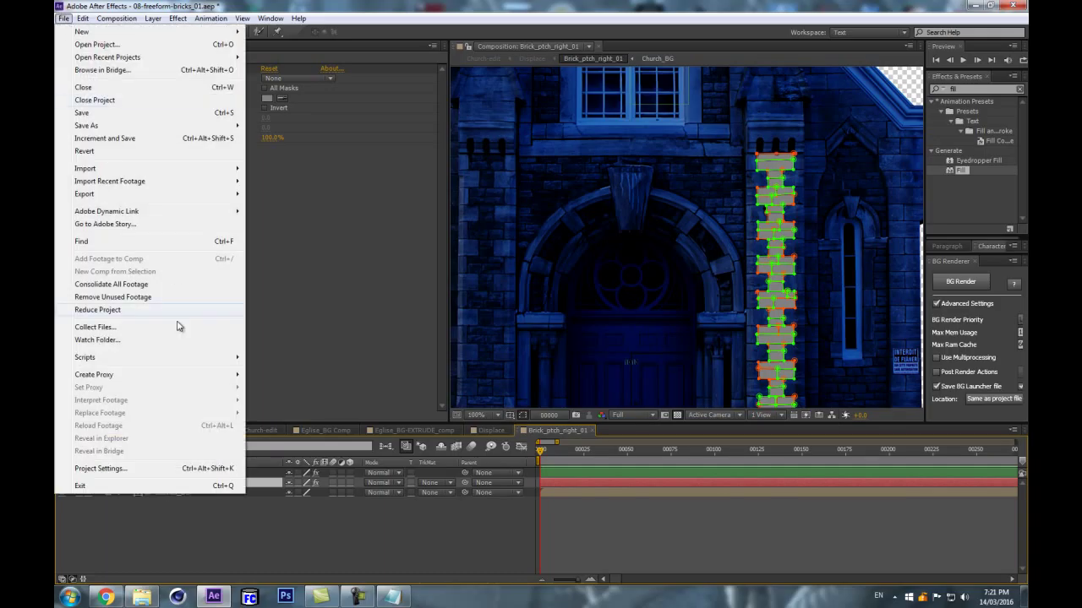
mouse_move(114, 362)
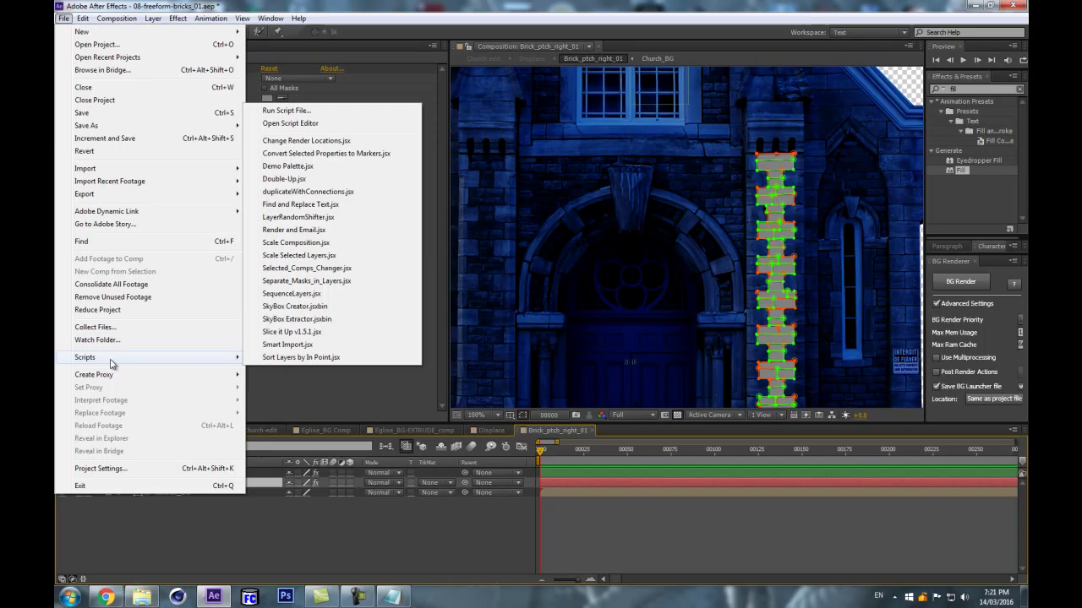
click(328, 284)
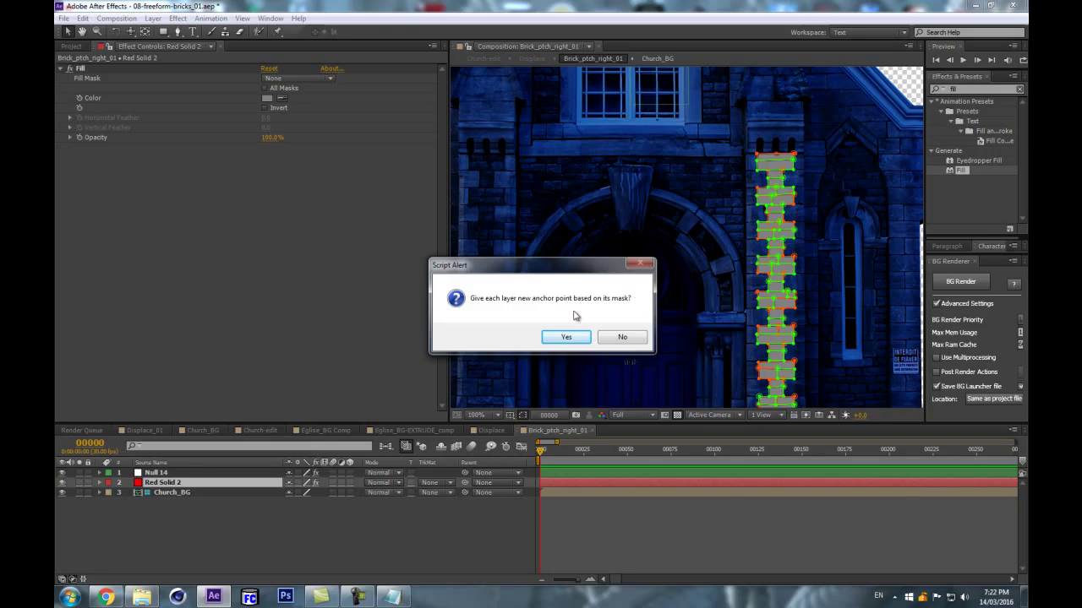
click(563, 338)
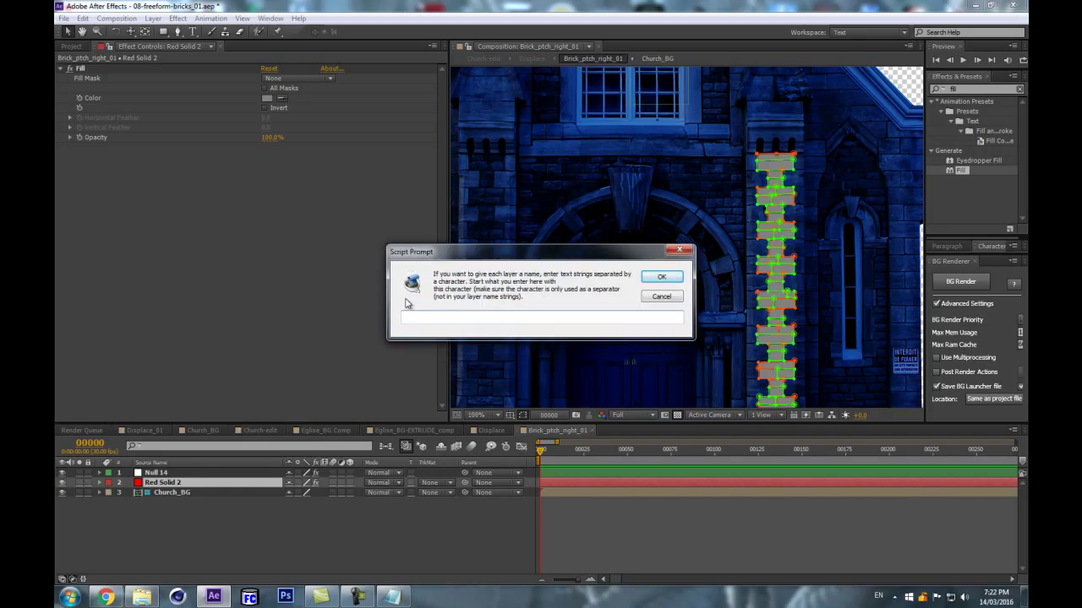
drag(496, 253, 508, 315)
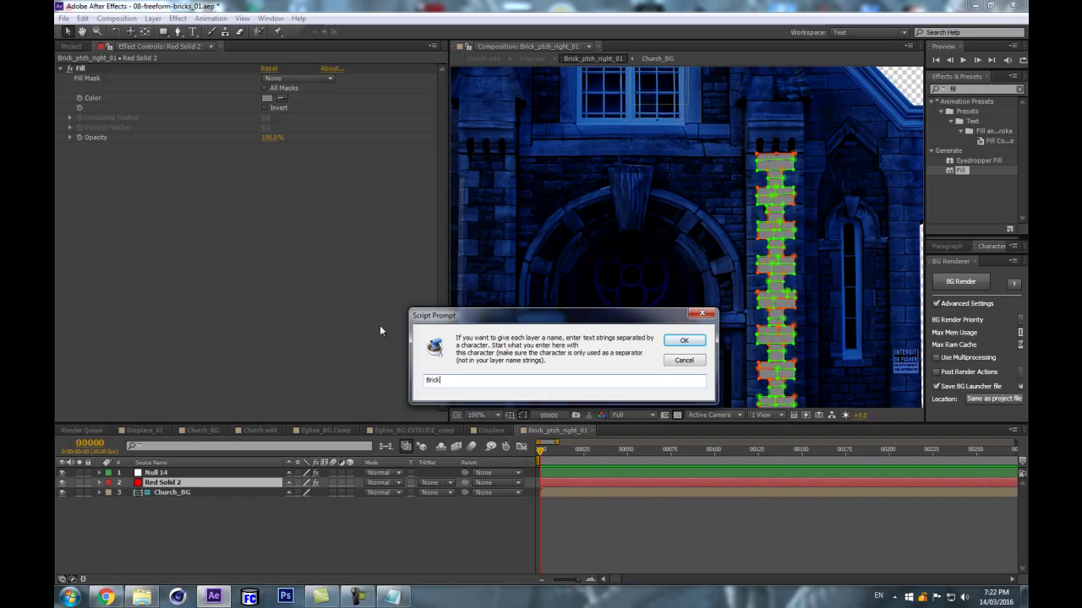
click(687, 341)
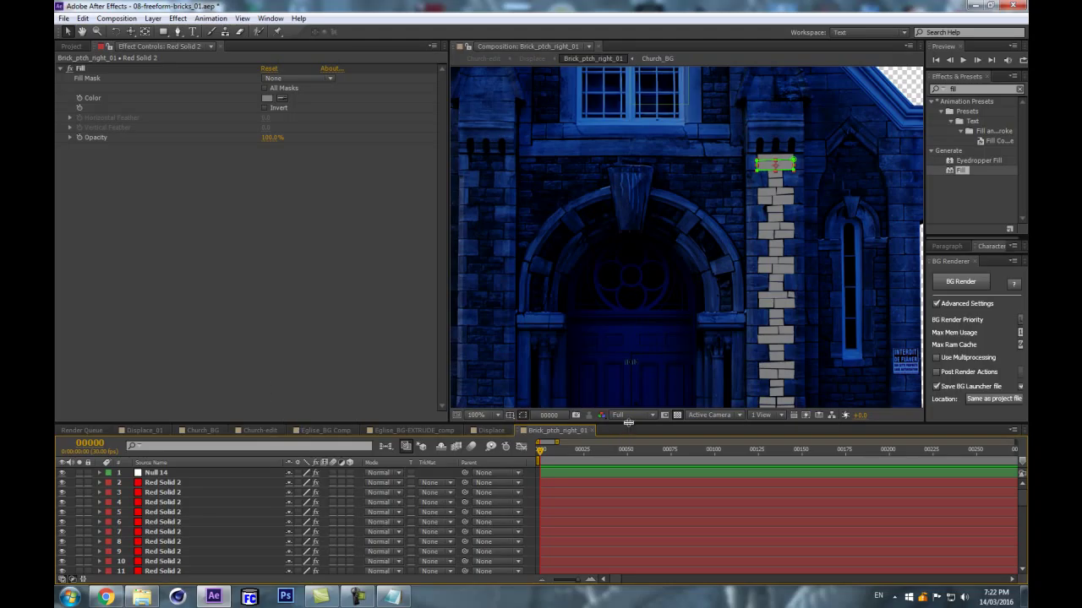
Select all the Red Solid 2 brick layers and reveal their mask paths in an enlarged timeline.
drag(629, 425, 629, 272)
scroll(191, 507, down, 5)
scroll(191, 506, down, 2)
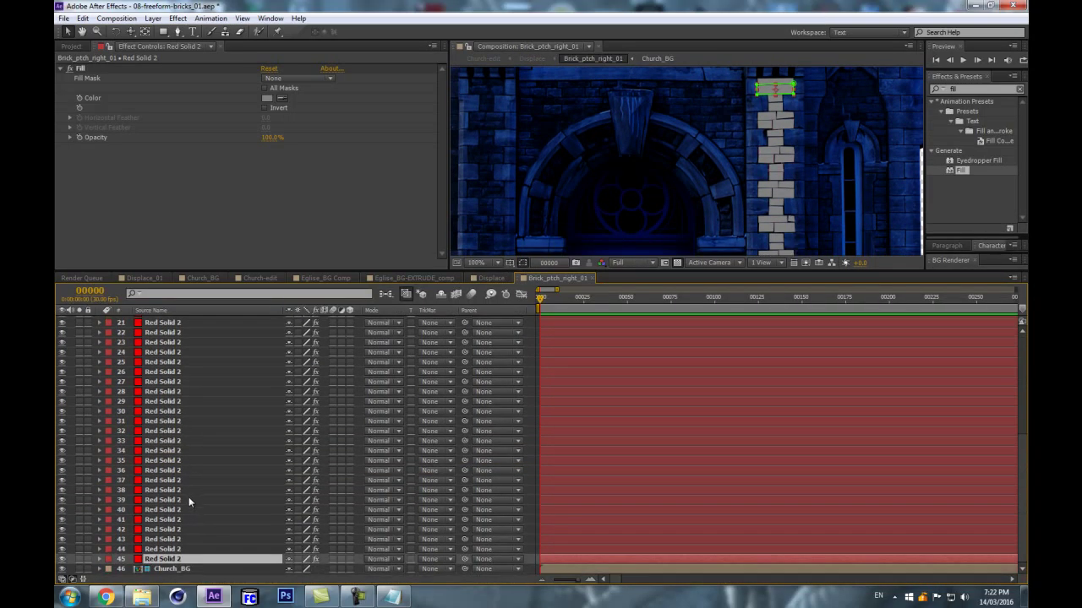
scroll(163, 473, up, 8)
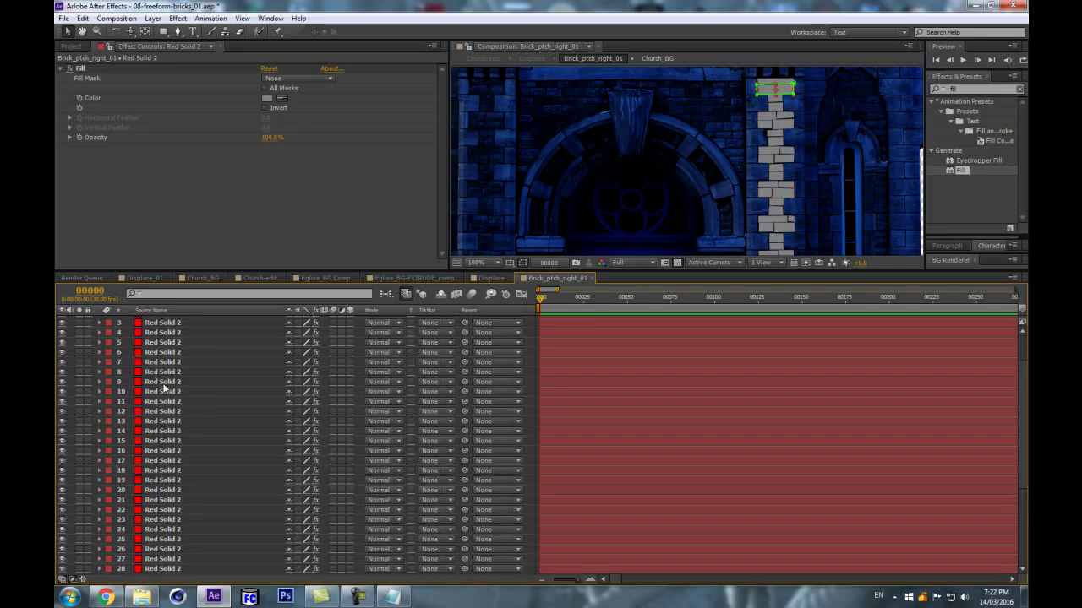
key(ctrl+alt+shift+y)
shift+click(176, 332)
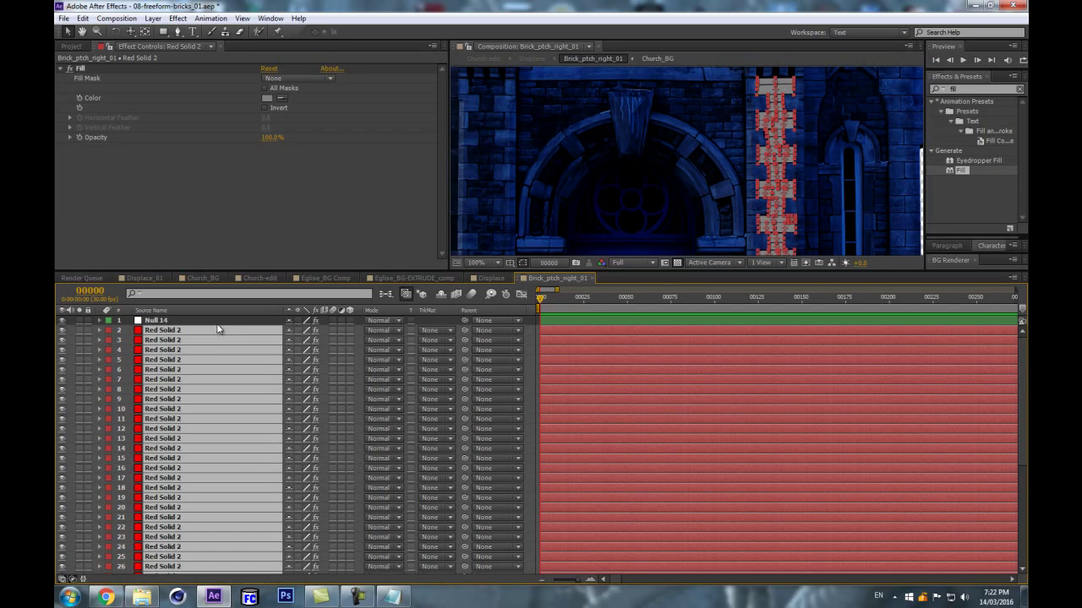
key(m)
scroll(170, 453, down, 10)
Select the Red Solid 2 layers with green masks, layers 25 to 45, and set their label color to Green.
click(156, 558)
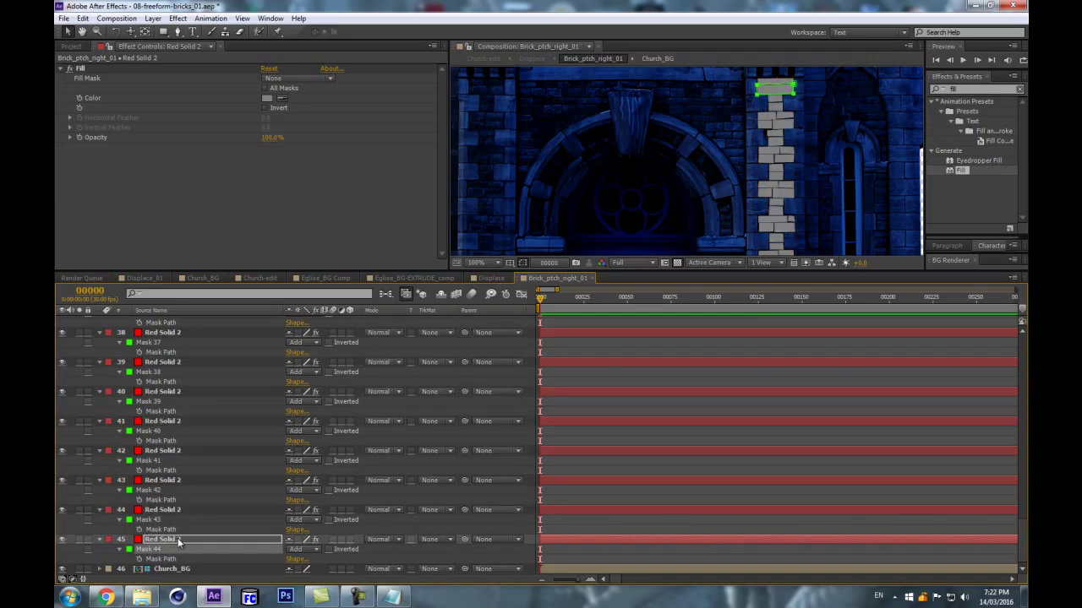
scroll(189, 474, up, 3)
scroll(173, 428, up, 5)
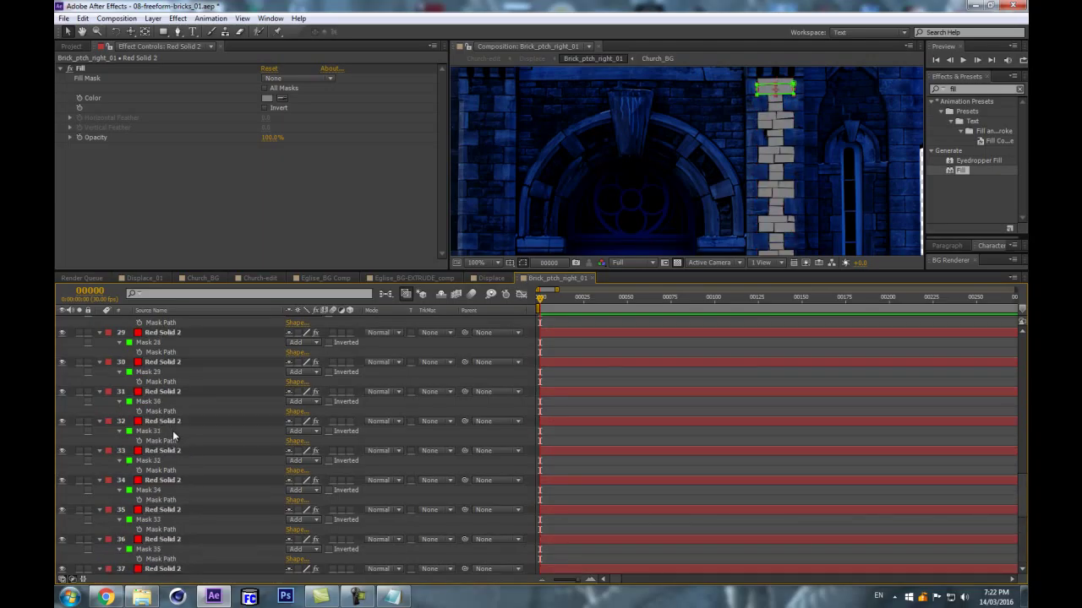
scroll(181, 371, down, 1)
shift+click(164, 421)
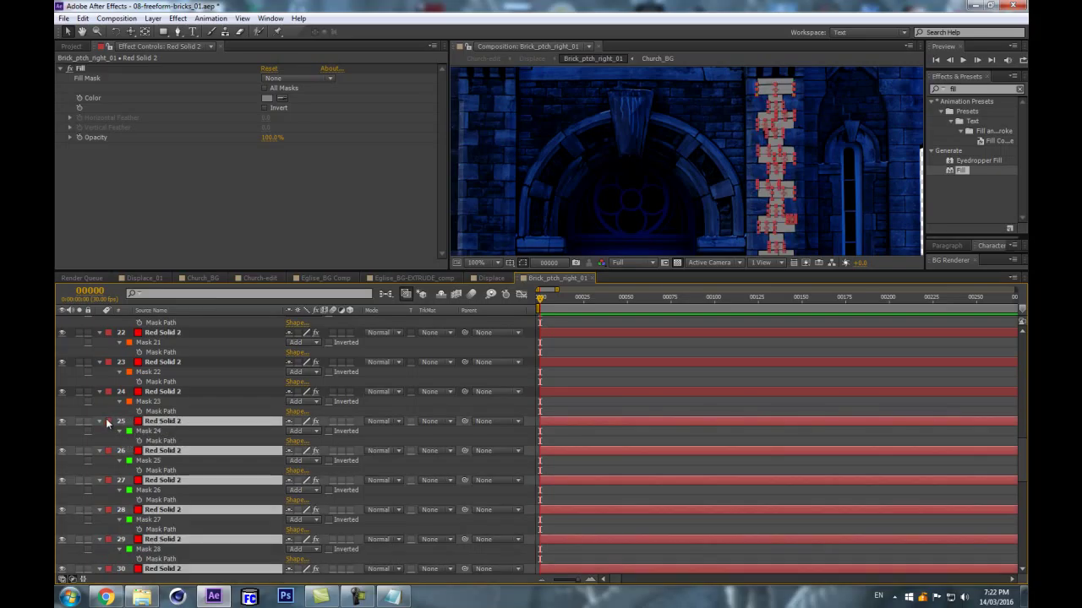
click(109, 421)
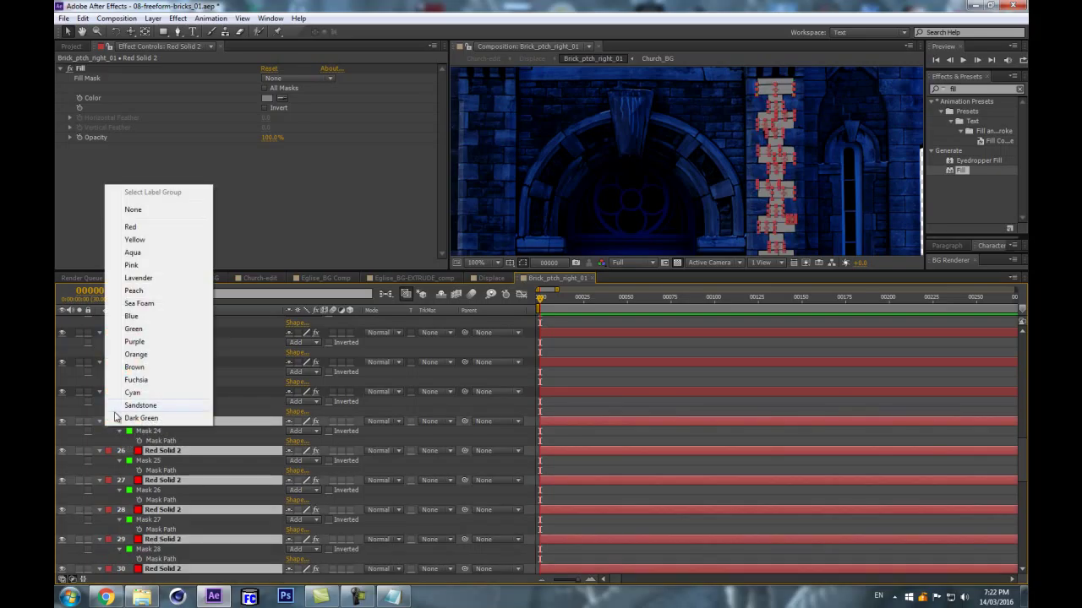
click(132, 328)
Select the Red Solid 2 layers with orange masks, layers 2 to 24, and set their label color to Orange.
click(173, 392)
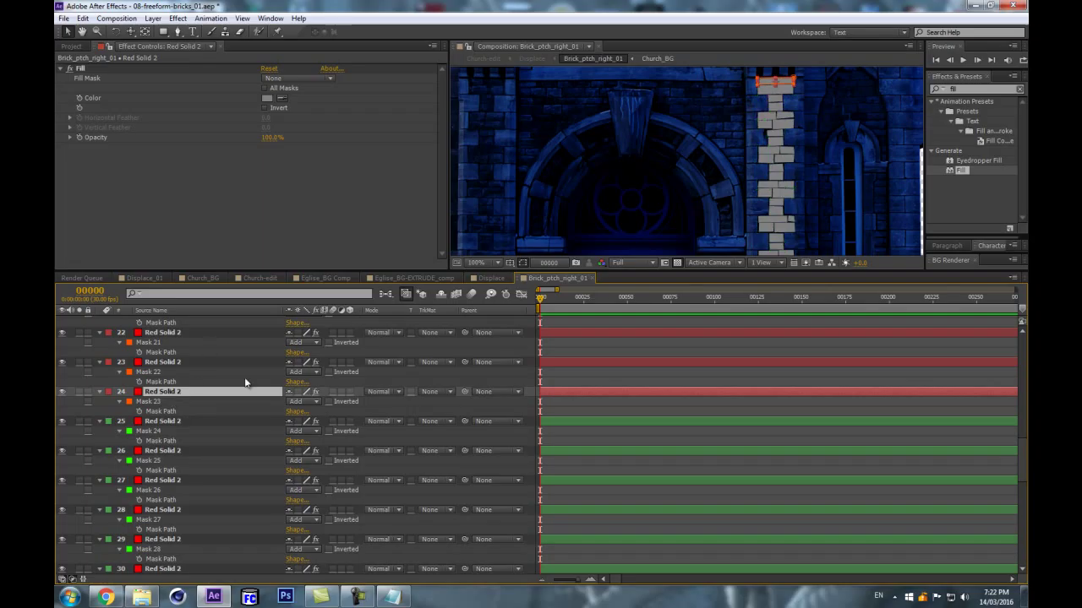
scroll(1019, 450, up, 10)
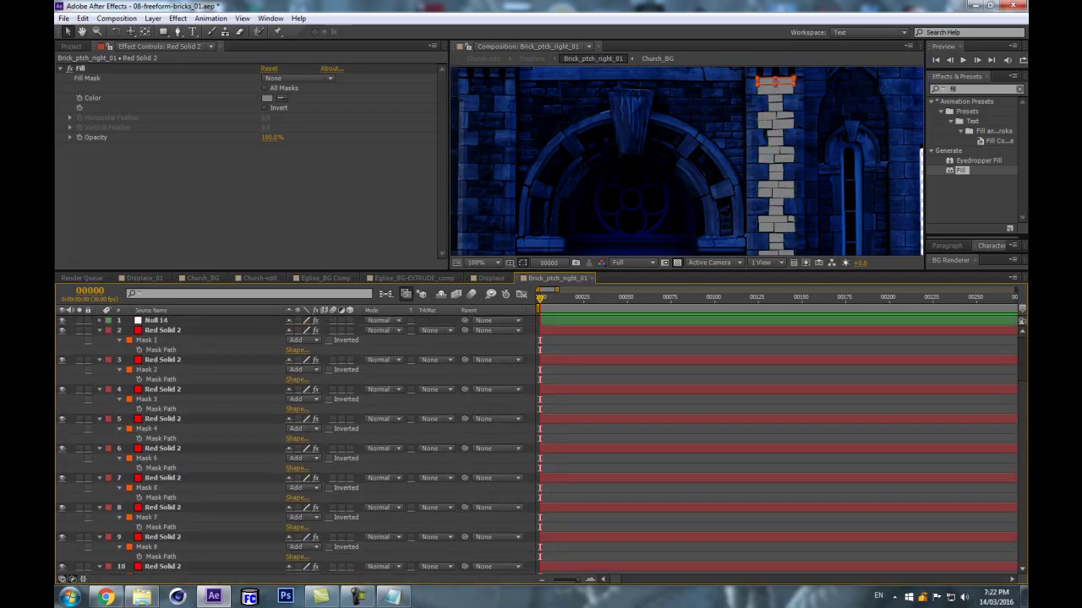
shift+click(173, 330)
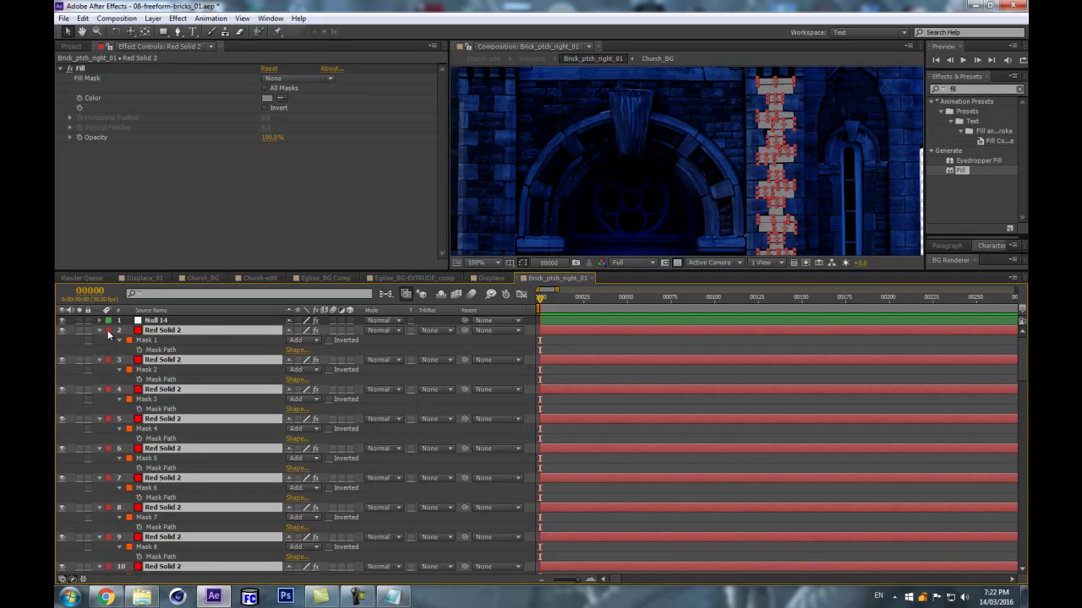
click(108, 333)
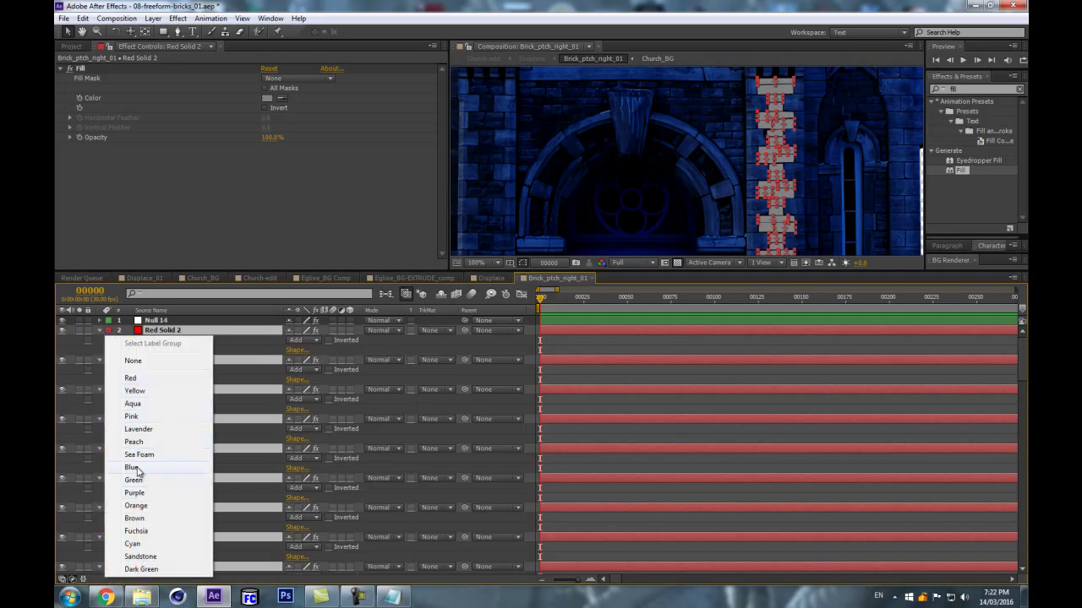
click(136, 505)
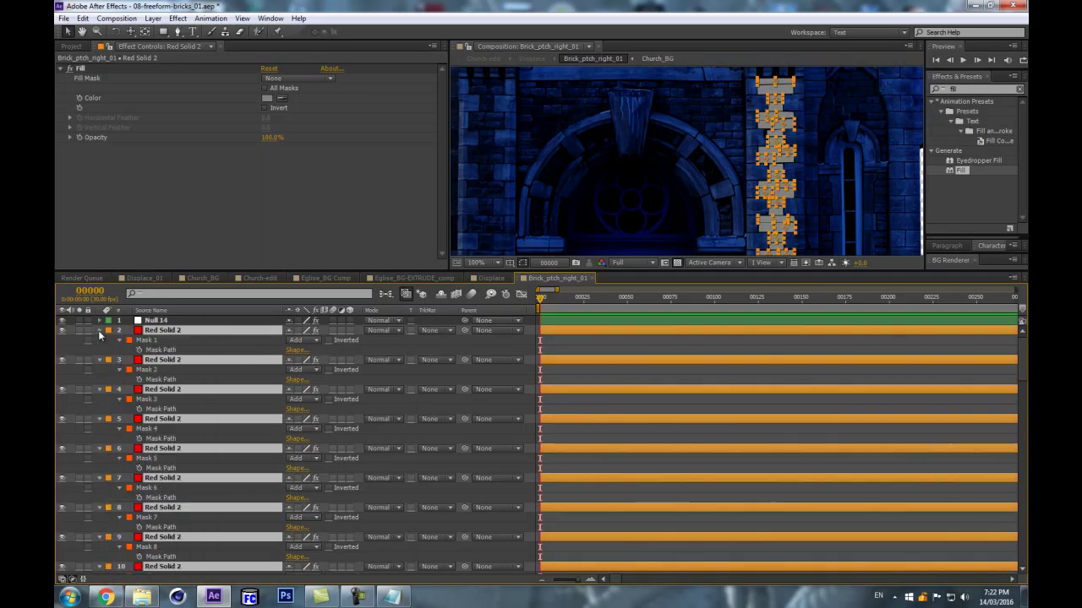
Collapse the mask properties of all the orange and green brick layers and deselect everything.
click(99, 330)
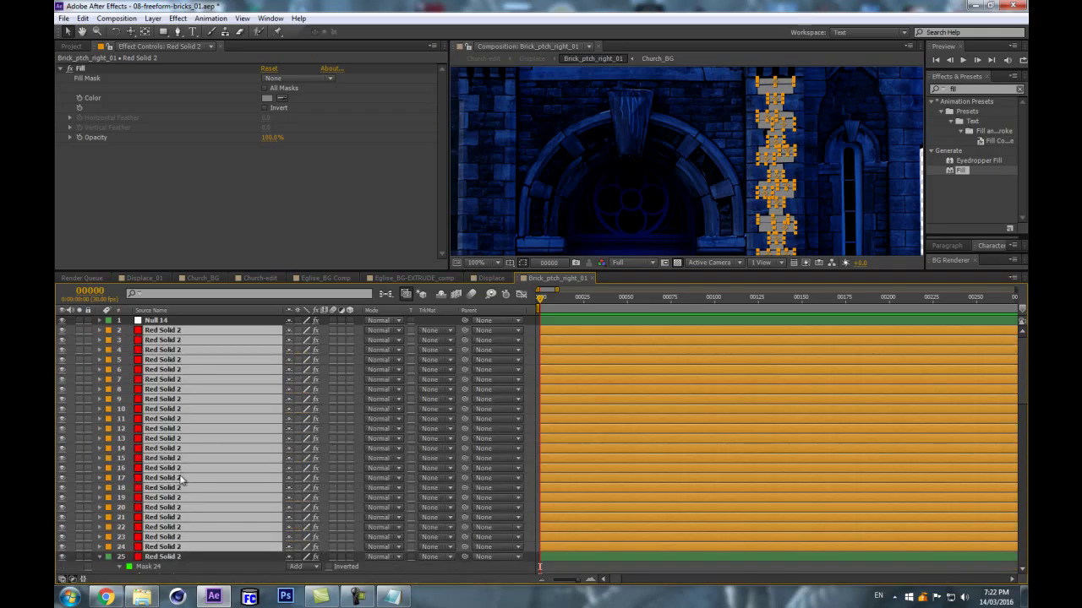
click(148, 558)
key(ctrl+a)
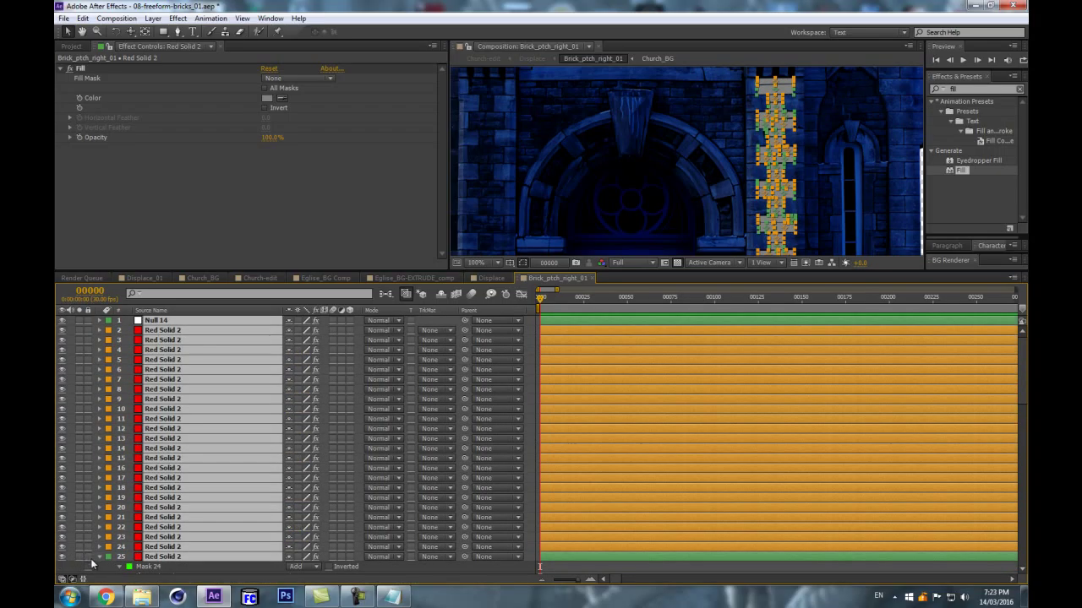
click(99, 557)
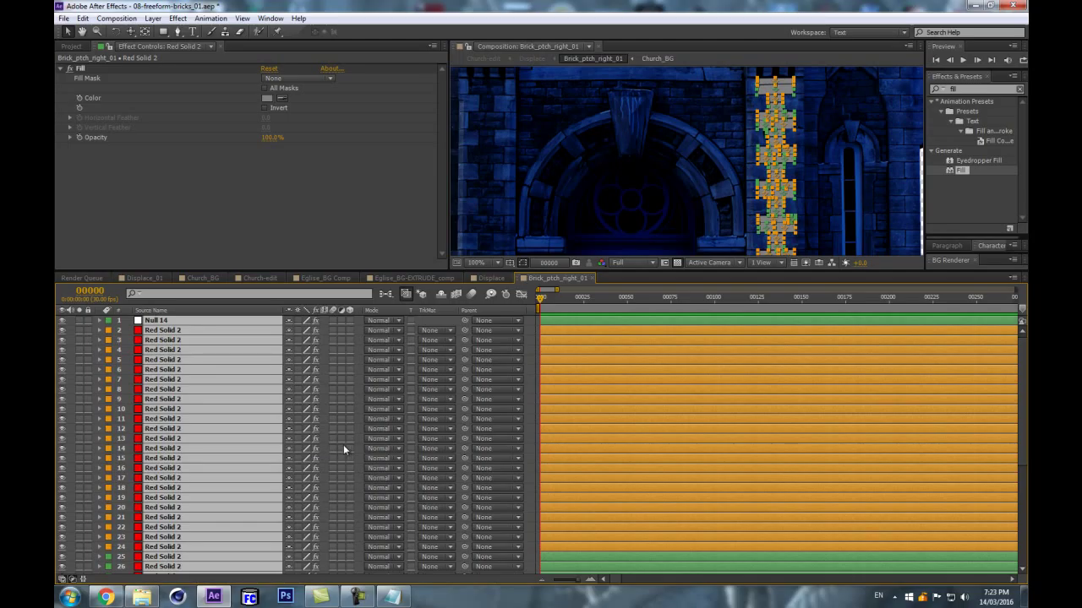
key(ctrl+shift+a)
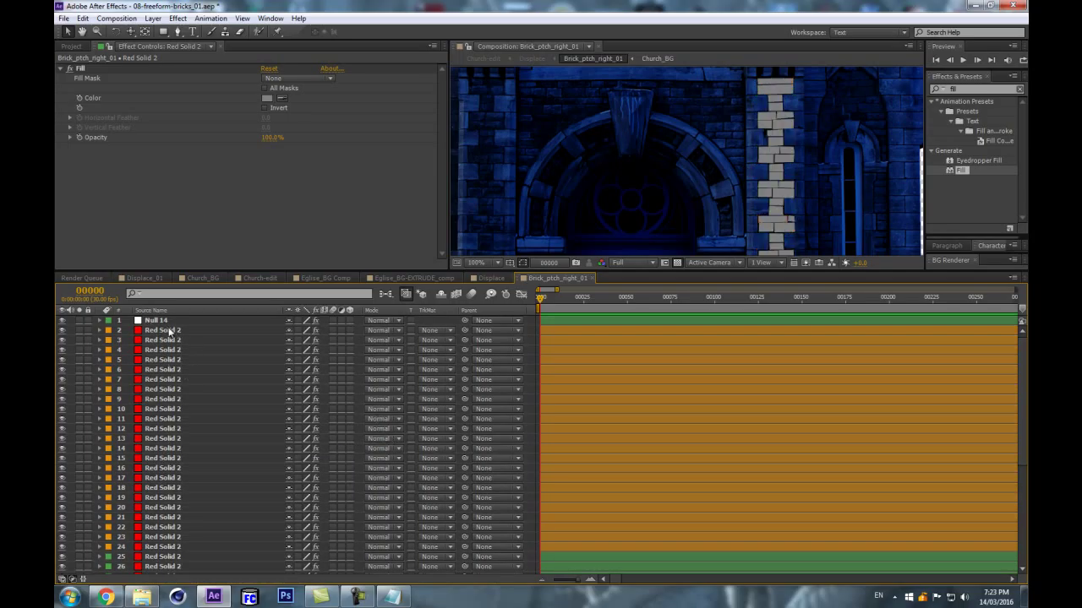
Look through the orange and green brick layers from layer 2 to layer 45, leaving nothing selected.
click(60, 330)
scroll(724, 151, down, 3)
scroll(714, 164, up, 3)
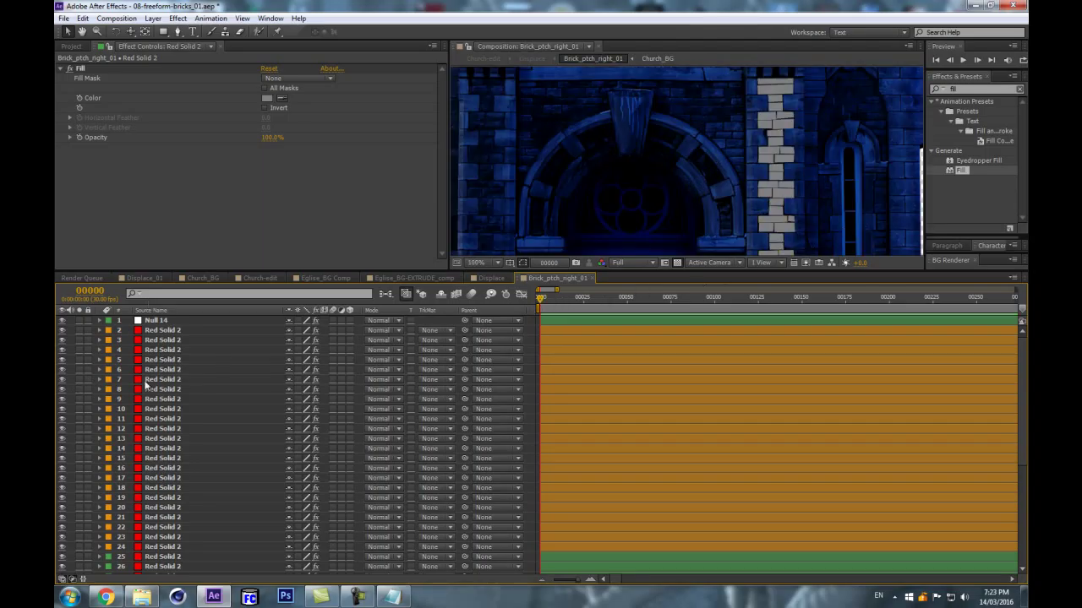
scroll(231, 505, down, 6)
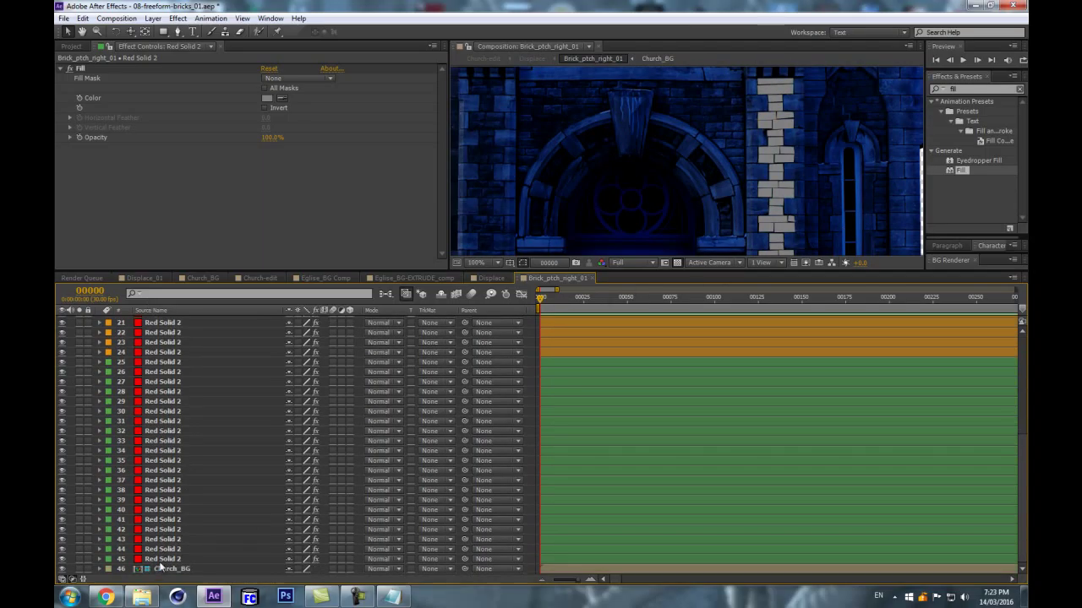
click(161, 560)
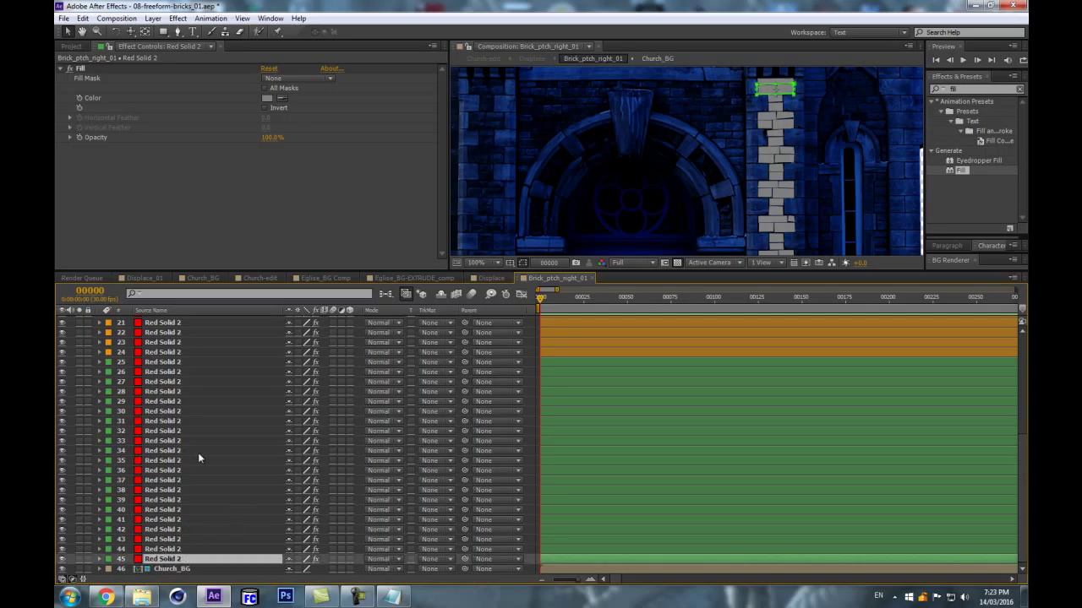
scroll(201, 404, up, 6)
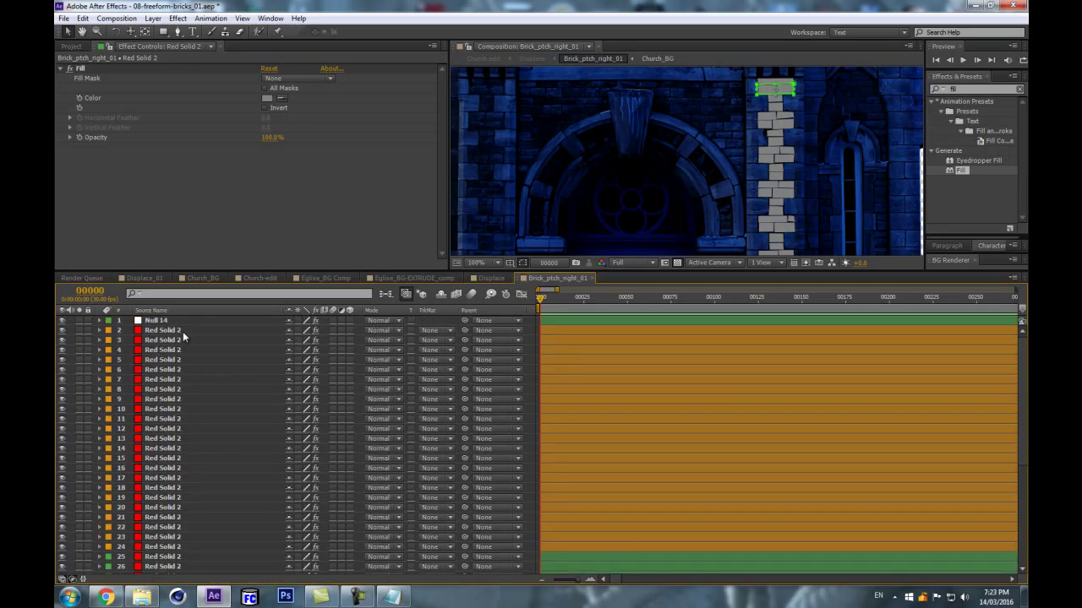
shift+click(182, 331)
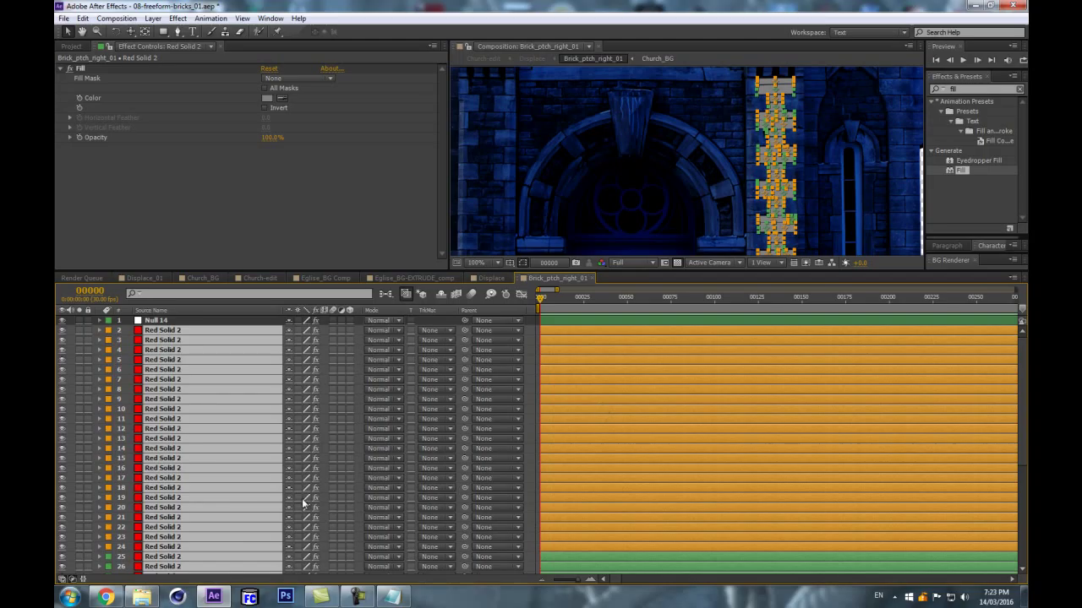
key(F2)
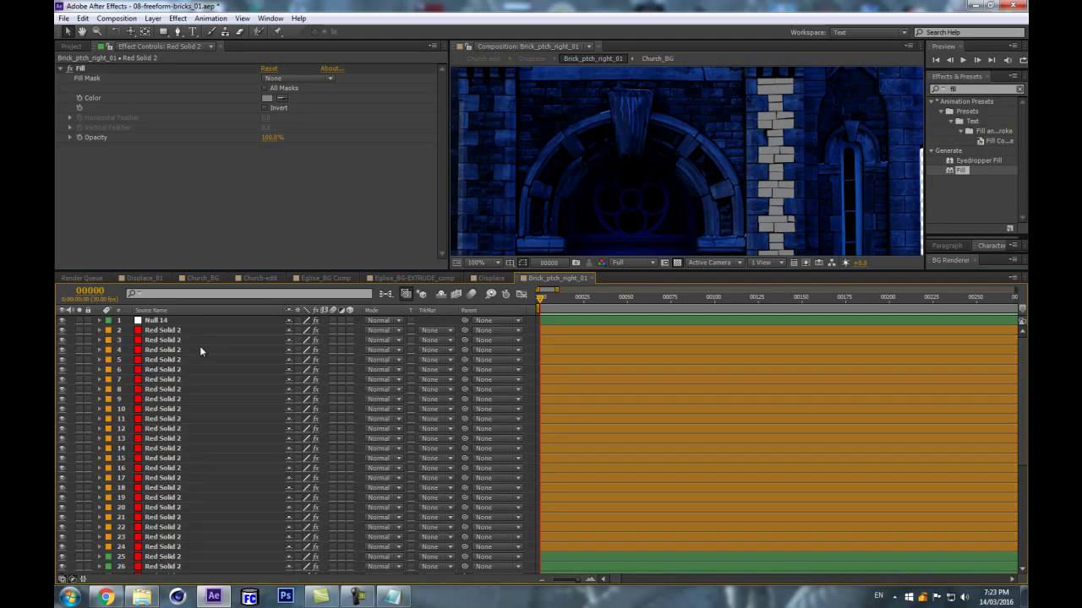
Zoom in on the lowest brick, layer 2, and set a grey keyframe on its Fill color at frame 0.
click(180, 330)
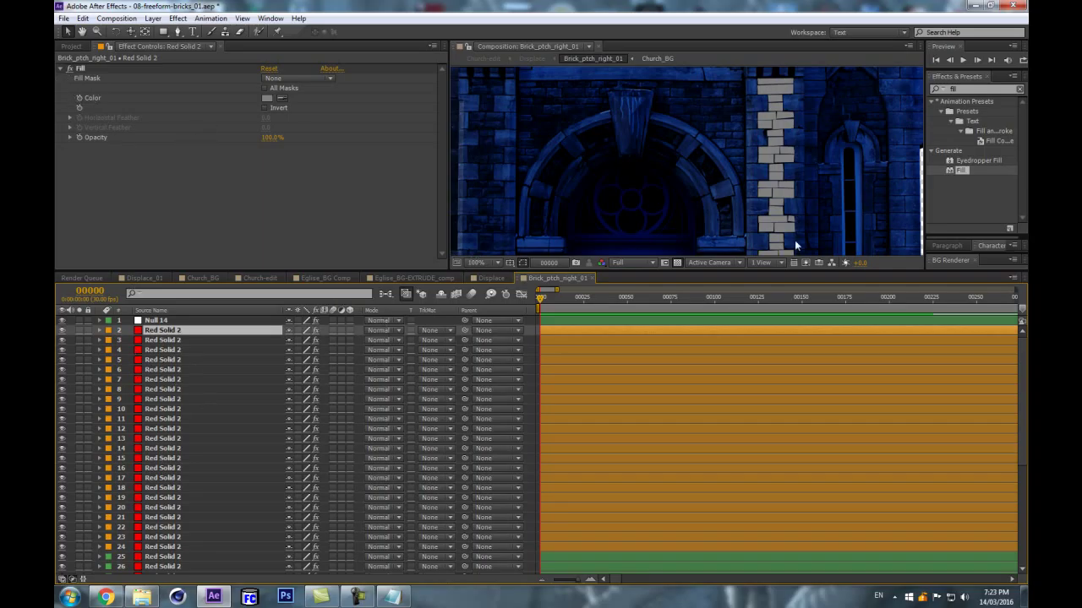
drag(705, 272, 705, 420)
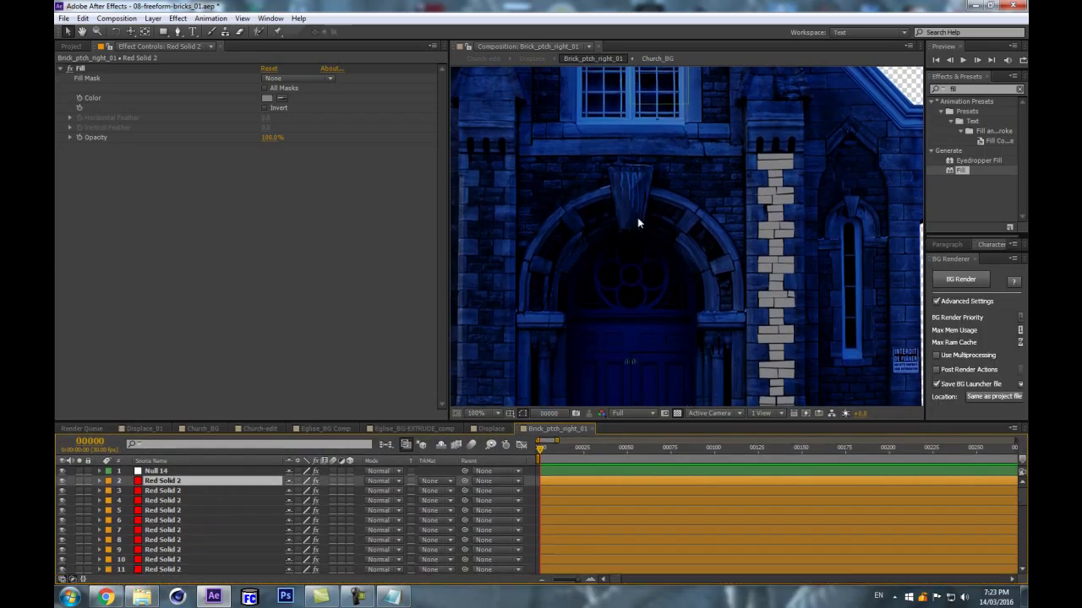
drag(640, 295, 582, 152)
key(period)
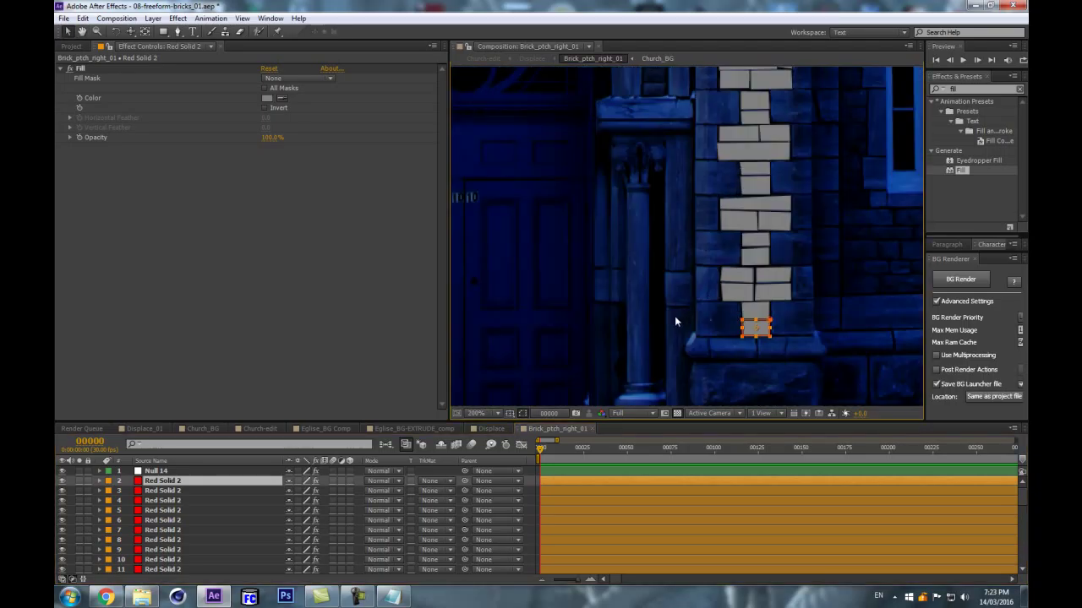
alt+click(77, 98)
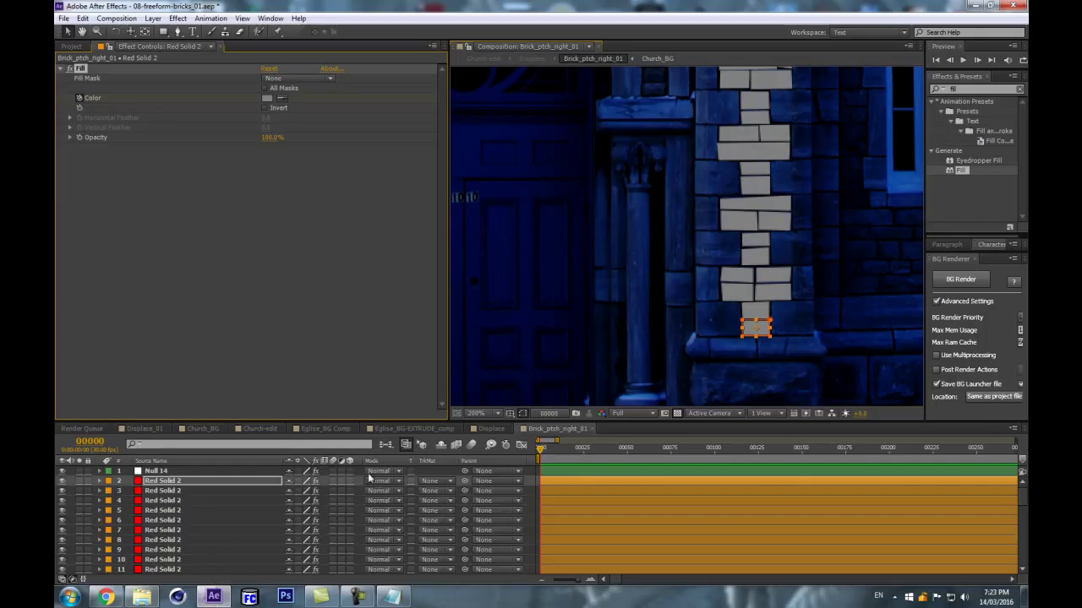
Keyframe the lowest brick's Fill color to white FFFFFF a few frames in, and hold white with another keyframe at frame 18.
click(554, 448)
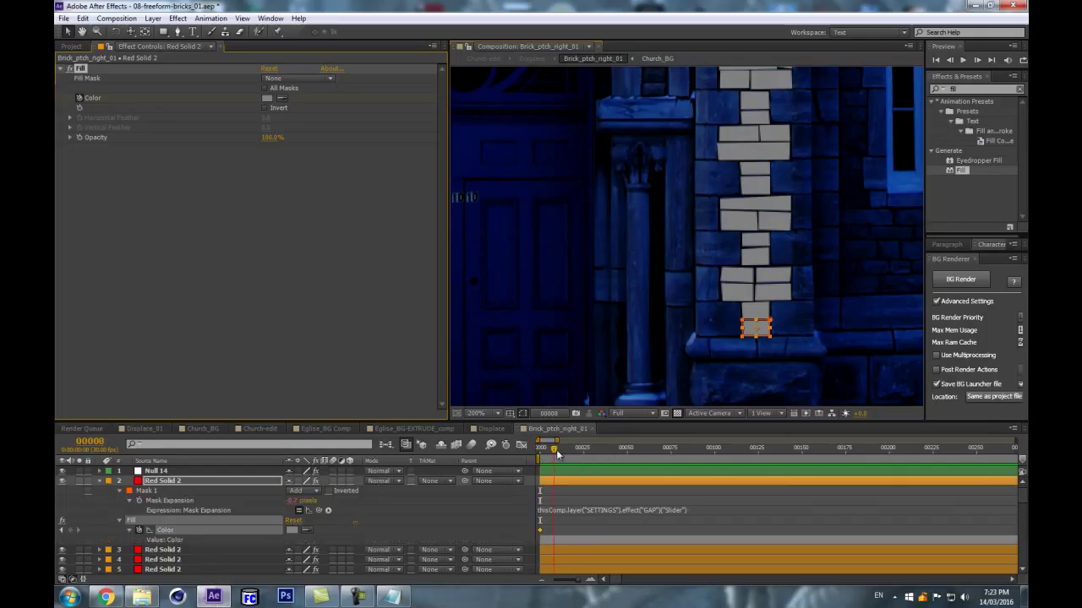
click(266, 99)
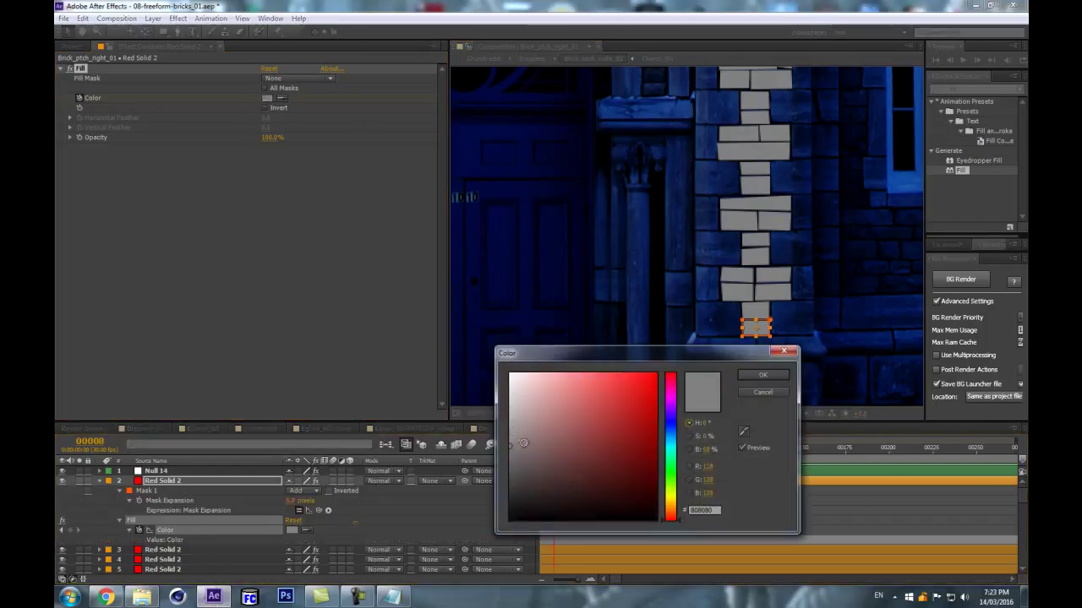
drag(513, 428, 509, 373)
click(758, 375)
click(558, 449)
drag(557, 449, 572, 448)
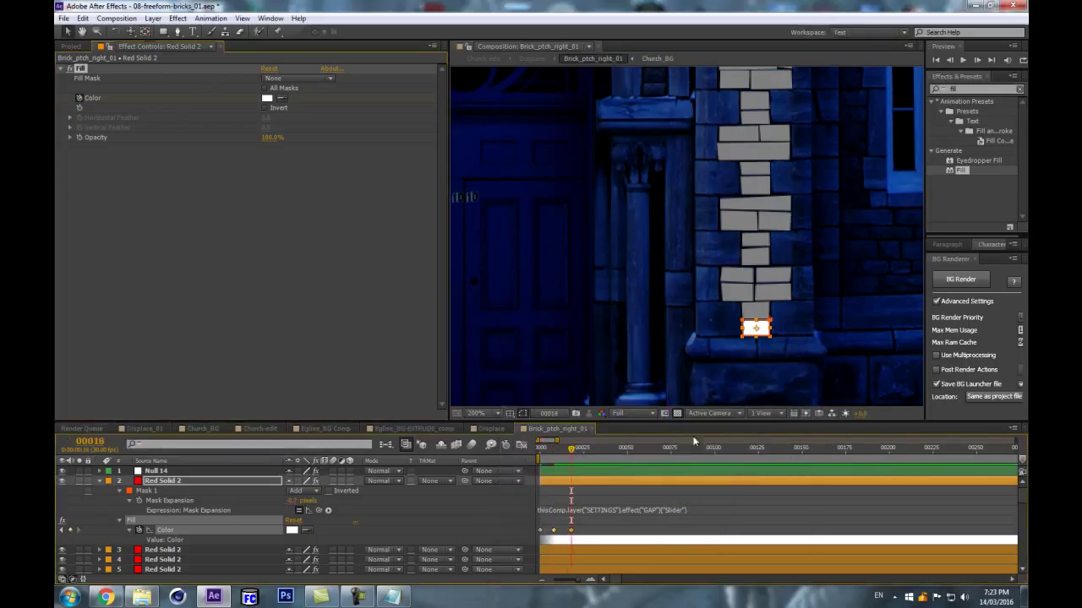
Keyframe the lowest brick's Fill color to black at frame 27.
drag(569, 454, 586, 453)
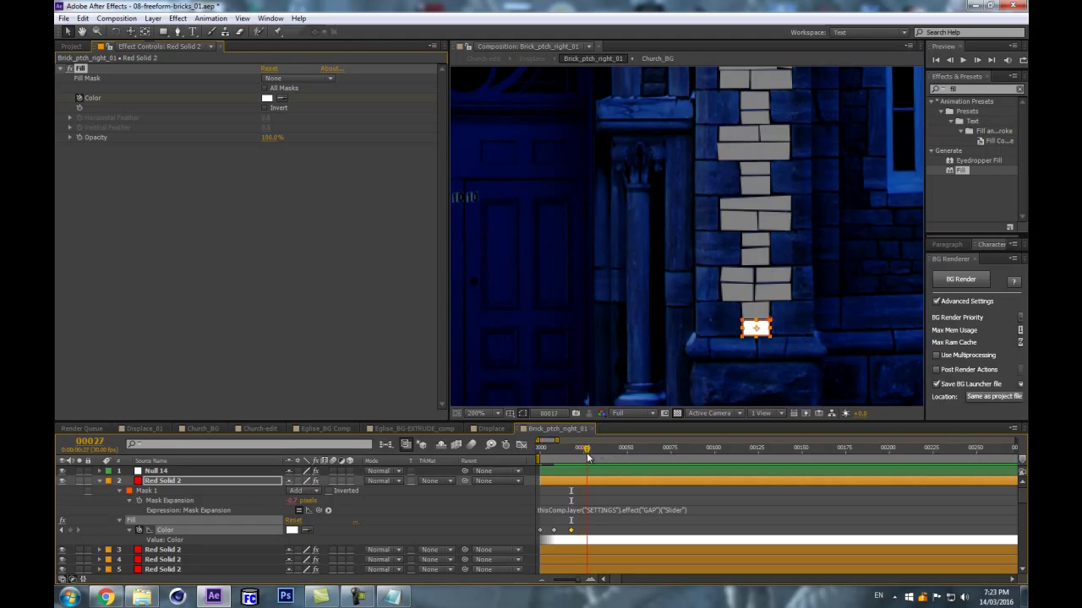
click(267, 98)
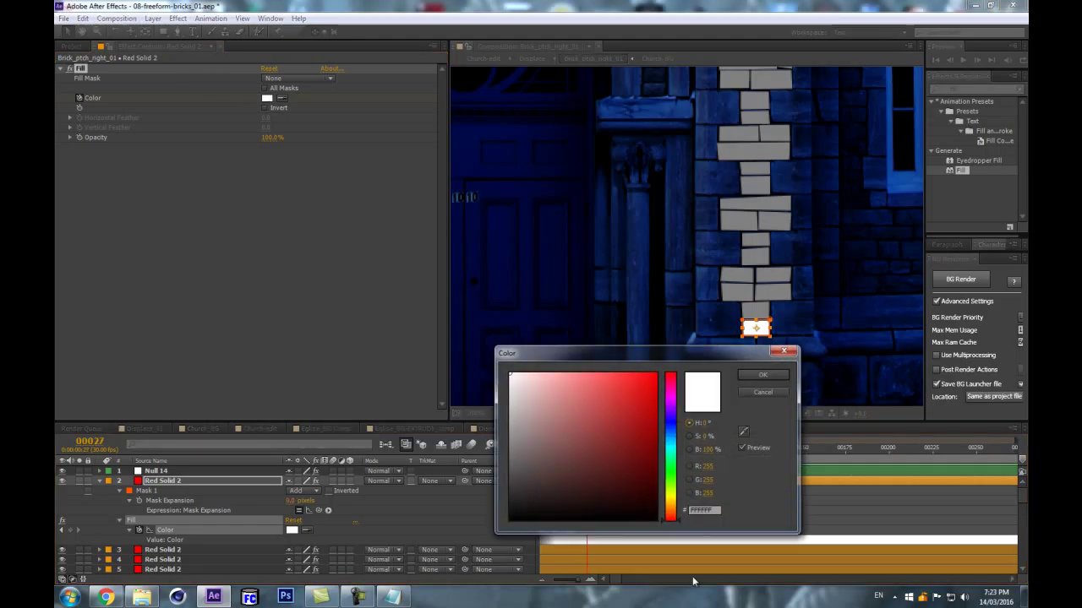
click(520, 505)
click(763, 375)
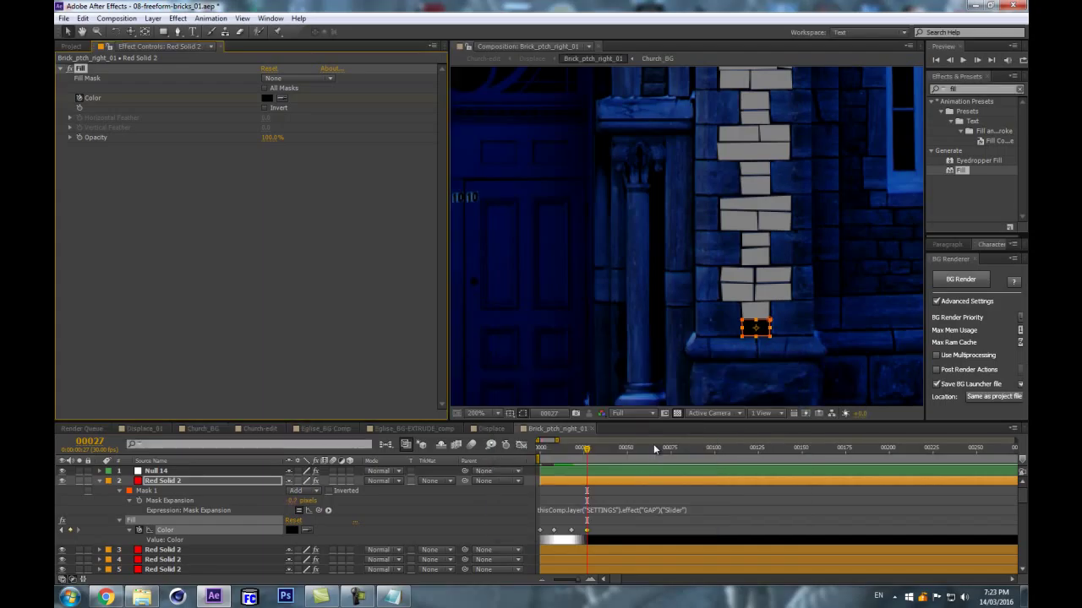
Paste a copy of the grey starting color keyframe at frame 36 and shift it a few frames further along the timeline.
drag(592, 450, 601, 450)
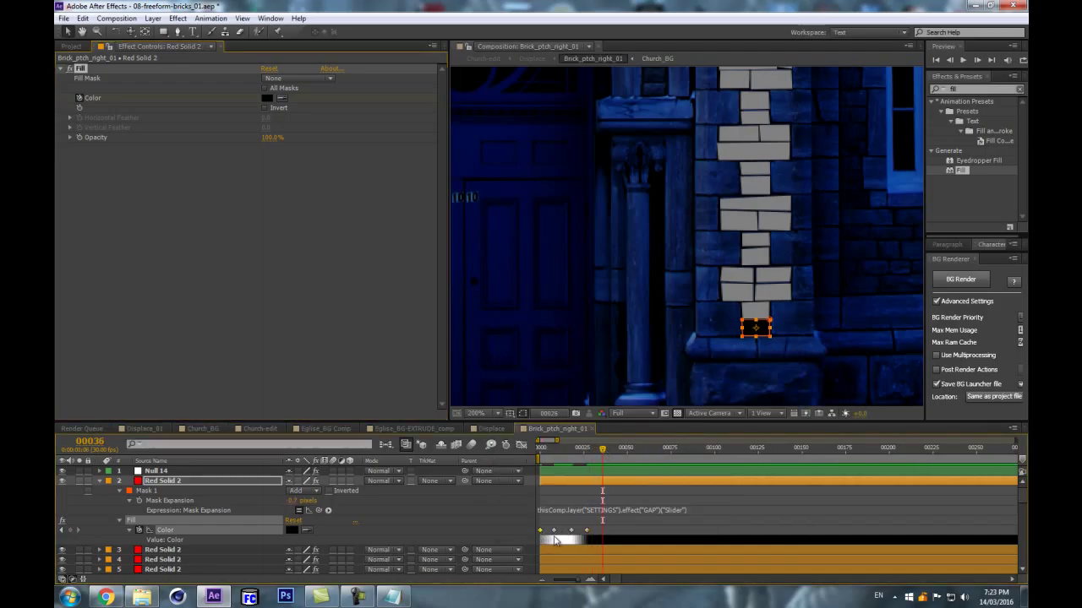
key(ctrl+v)
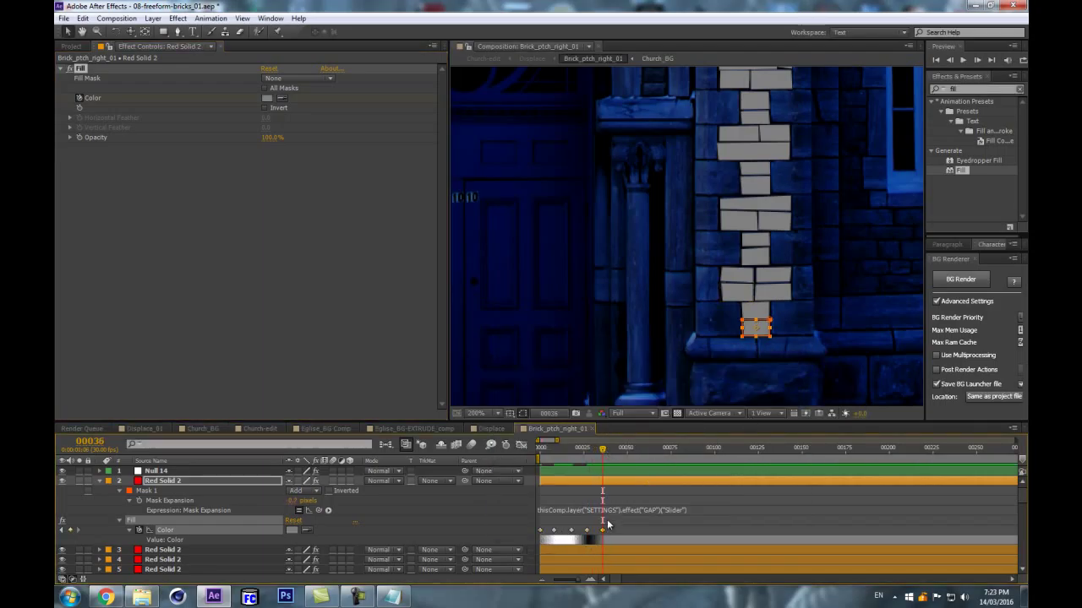
drag(601, 530, 611, 529)
click(626, 449)
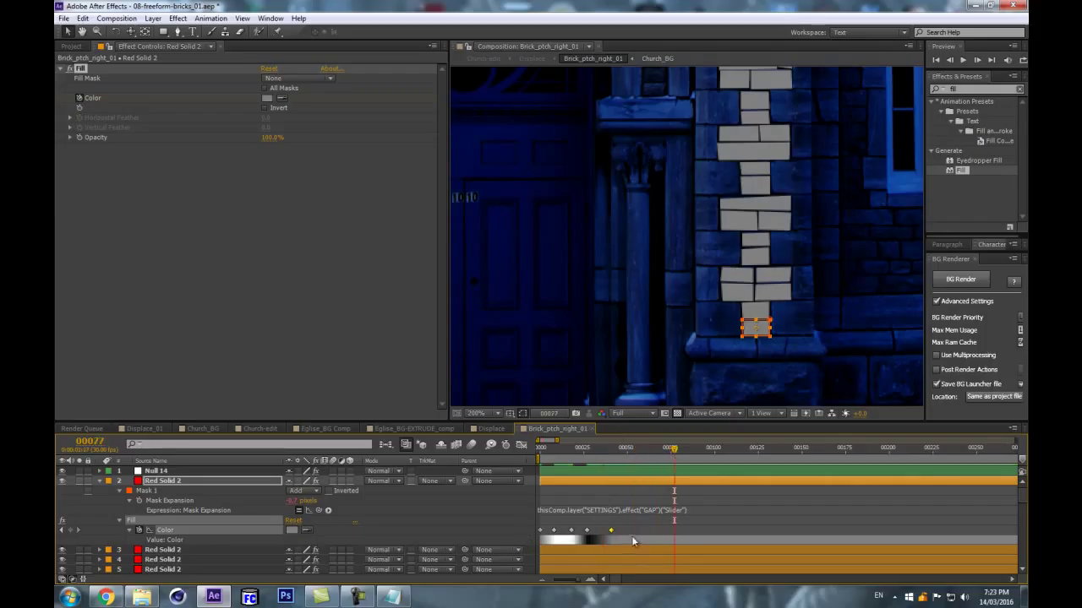
Add a grey Color keyframe at frame 100 on the lowest brick's Fill and loop the animation with a loopOut "cycle" expression, numKeyframes = 0.
drag(666, 448, 714, 458)
alt+click(140, 530)
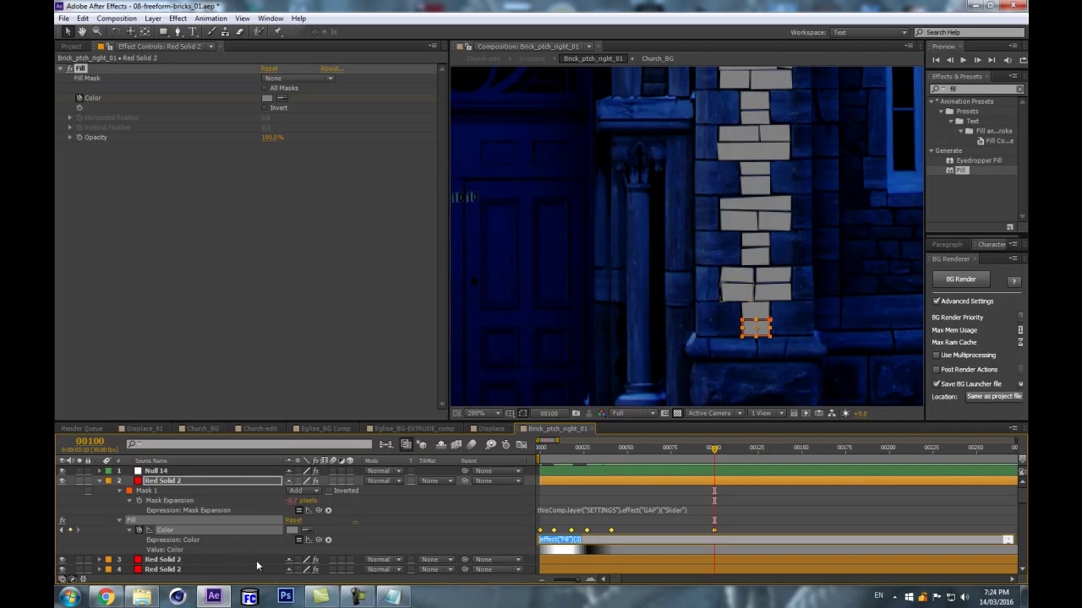
click(329, 541)
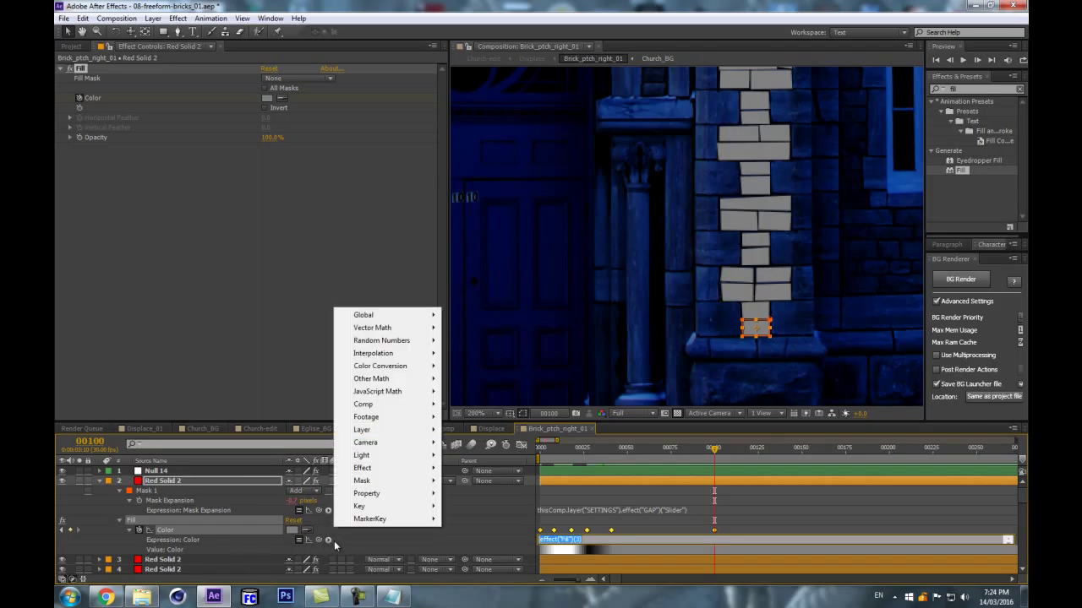
mouse_move(359, 496)
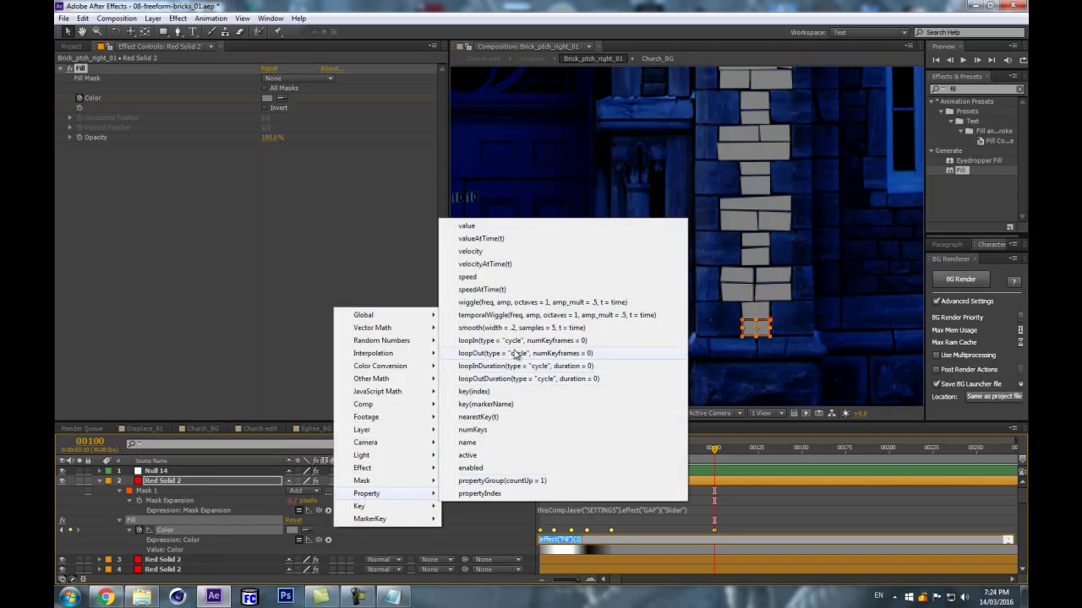
click(515, 355)
click(505, 513)
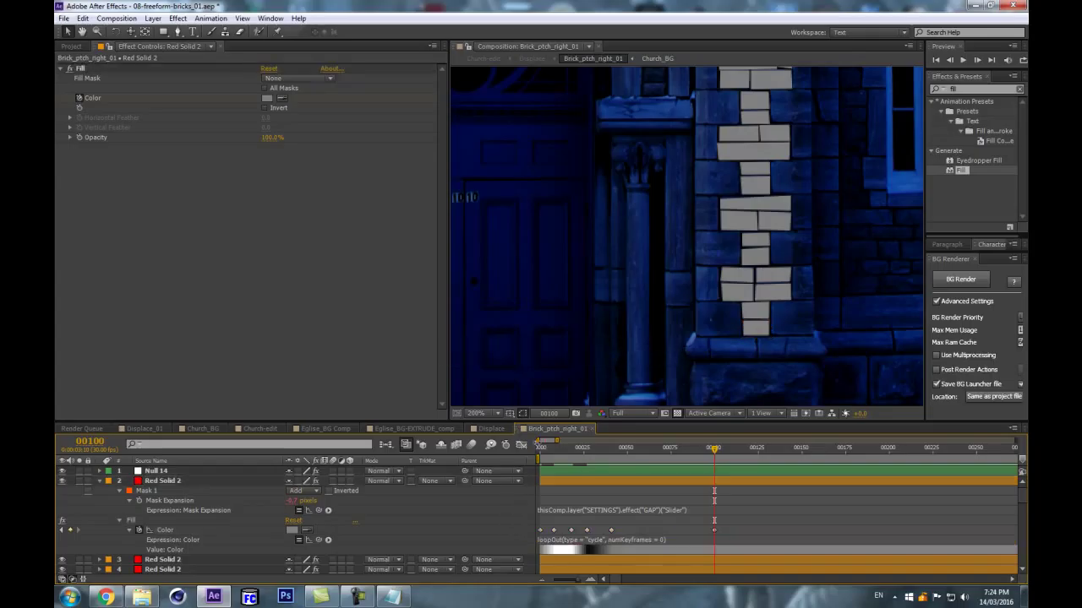
key(space)
Copy the lowest brick's looping Fill color animation and paste it at frame 0 onto all brick layers 2 to 45.
click(163, 531)
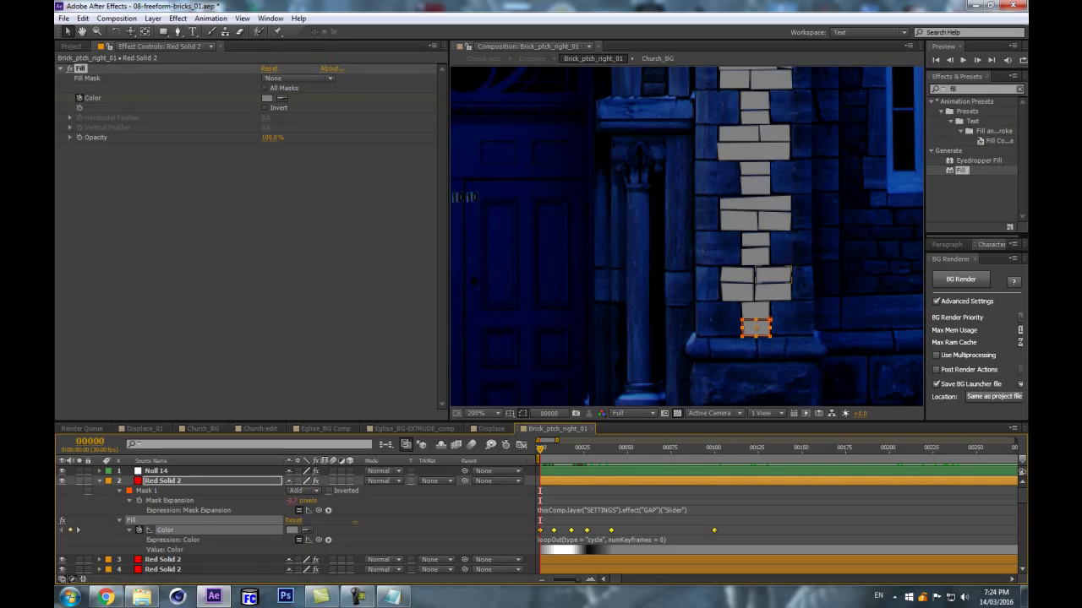
scroll(177, 553, down, 1)
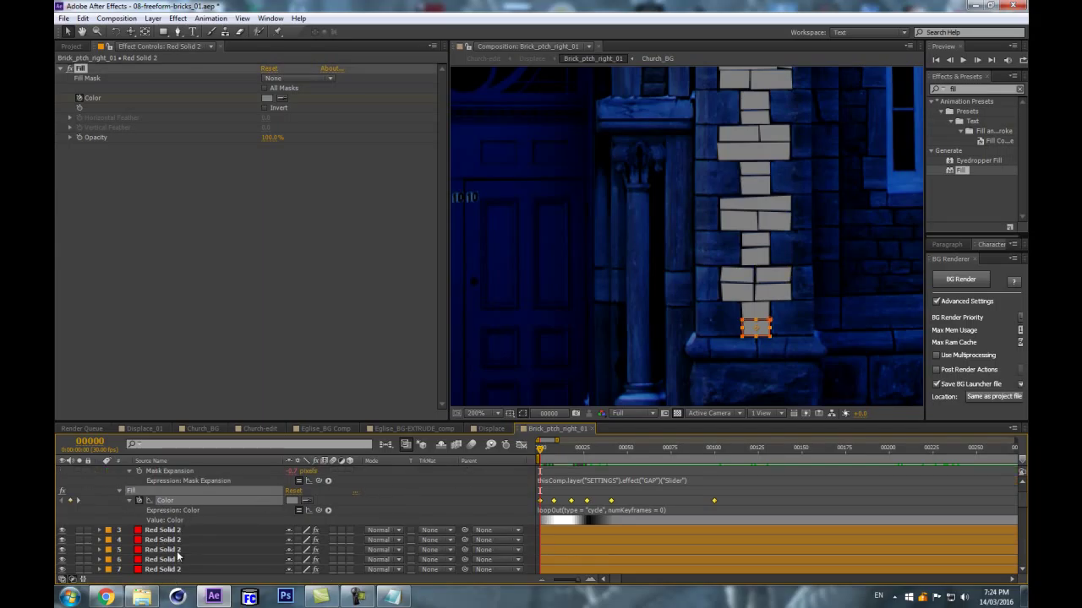
click(173, 535)
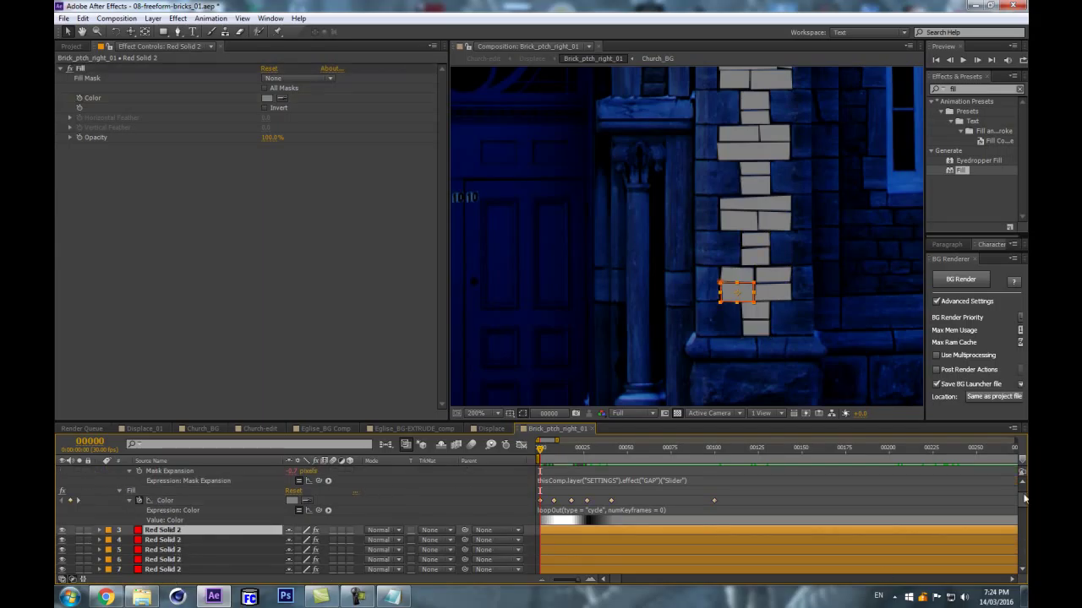
scroll(172, 554, down, 8)
click(176, 559)
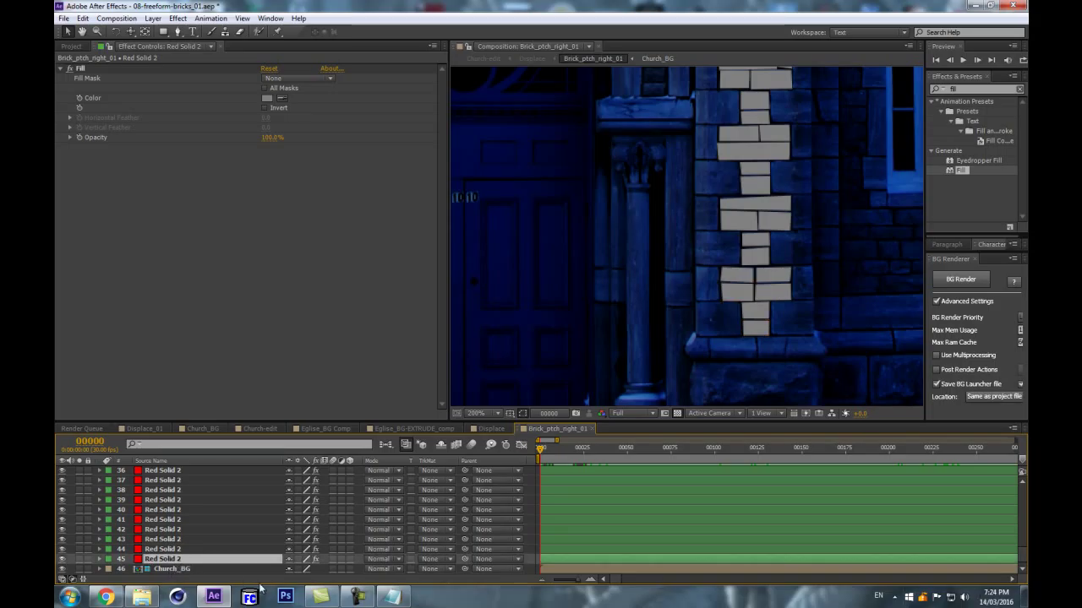
drag(1021, 559, 1021, 488)
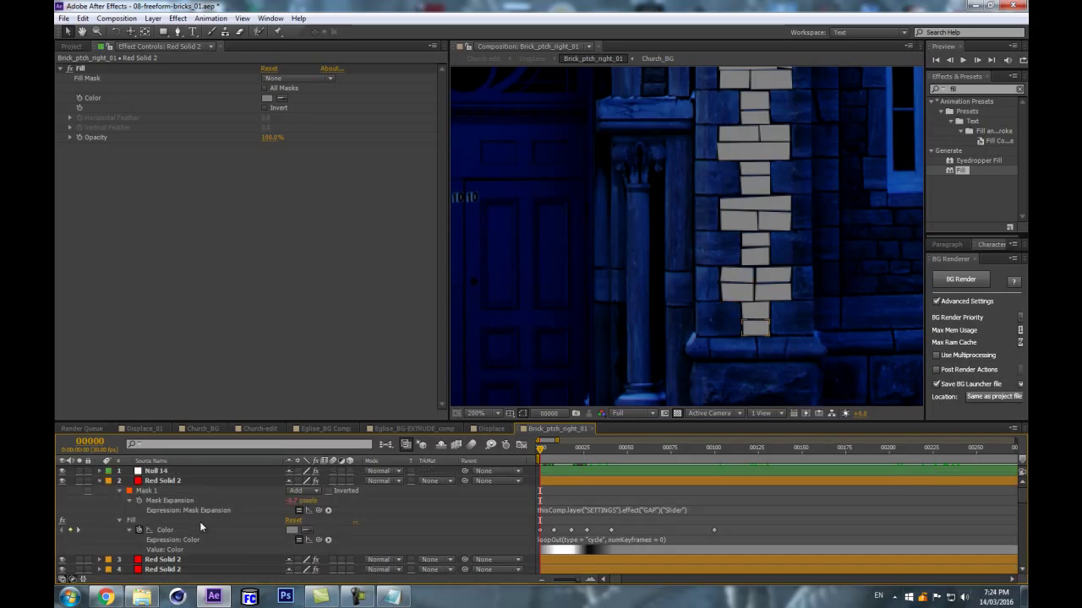
shift+click(162, 482)
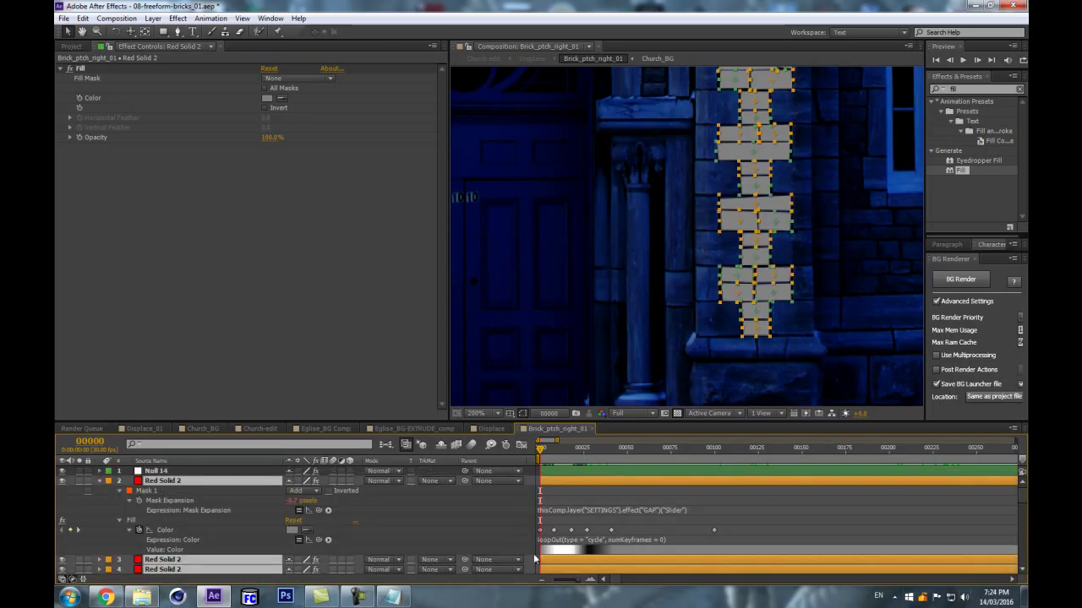
key(ctrl+v)
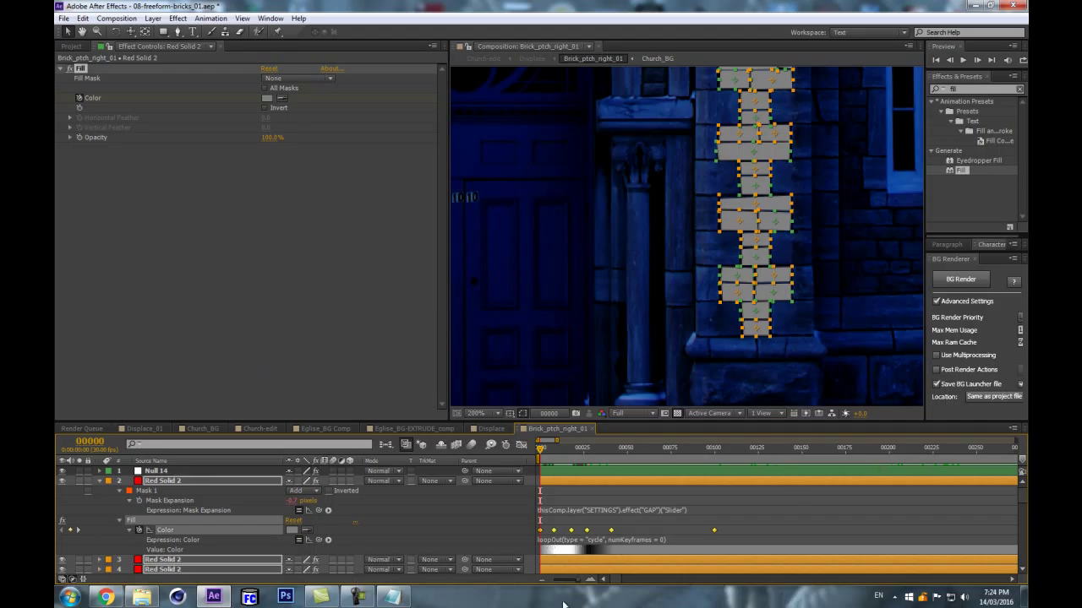
key(space)
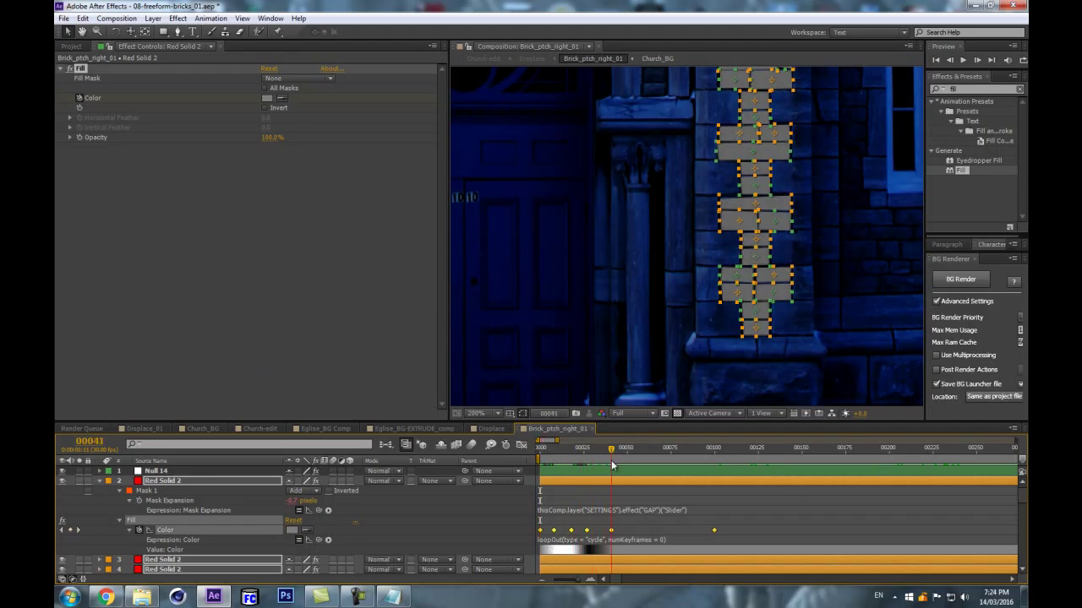
drag(679, 472, 498, 513)
click(99, 481)
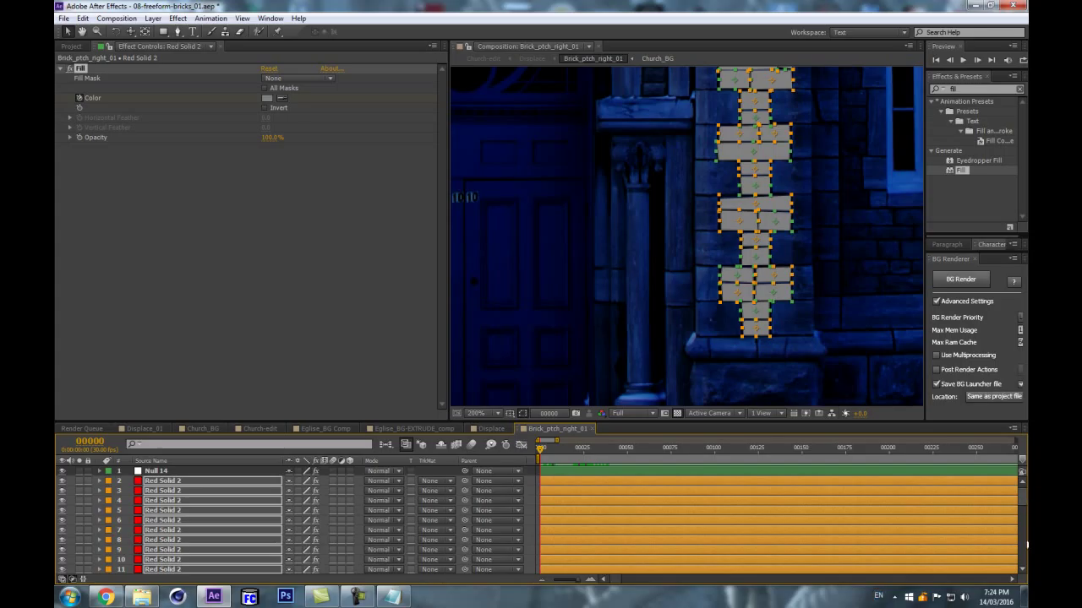
Run the SequenceLayers.jsx script on the selected brick layers, using frames to stagger each layer about 8 frames after the previous one.
click(63, 21)
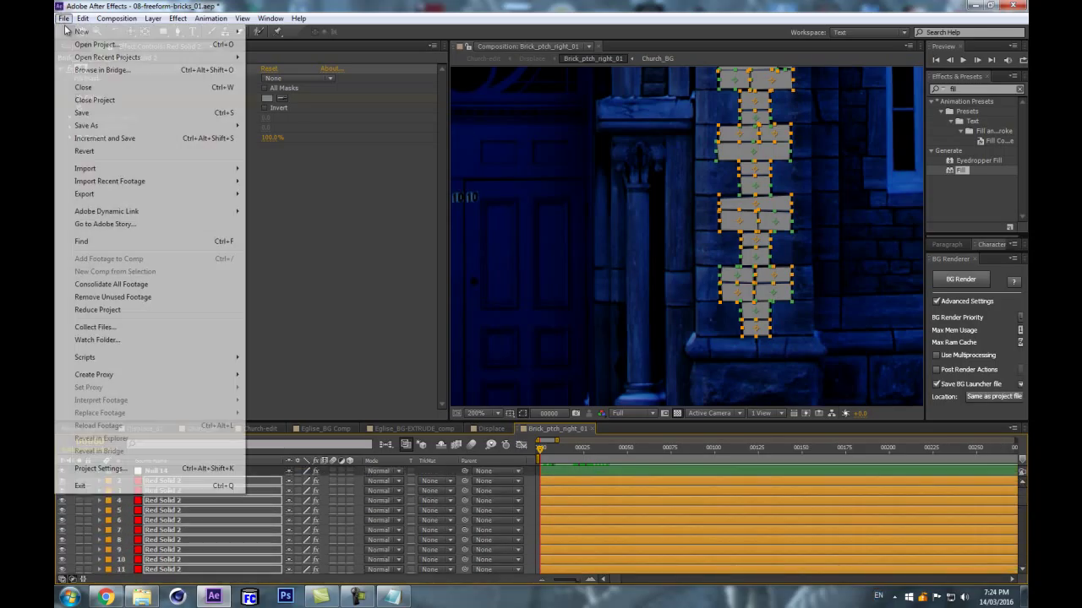
mouse_move(94, 362)
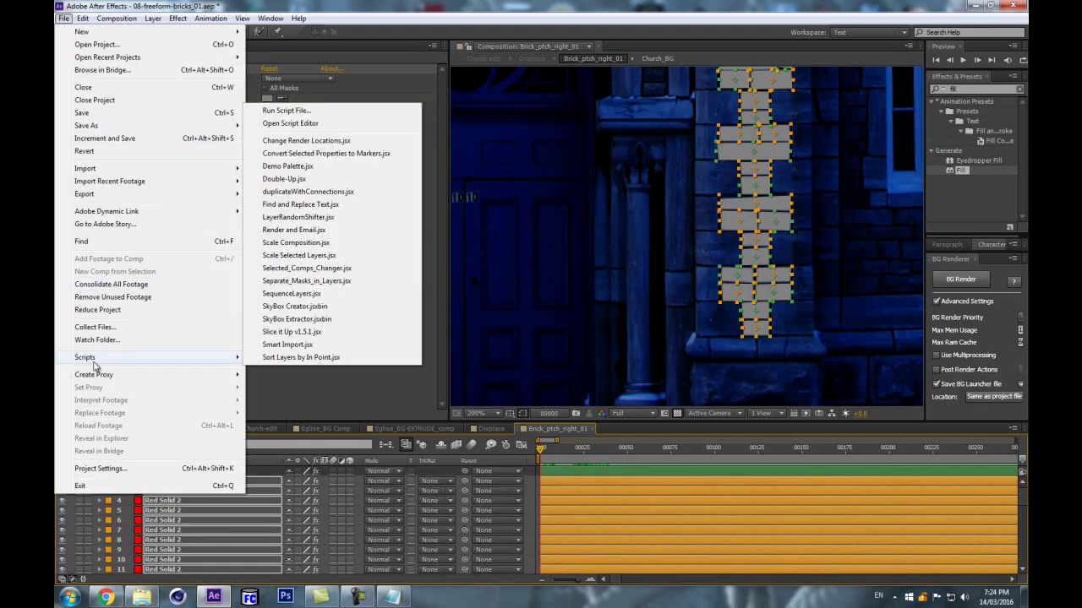
click(303, 296)
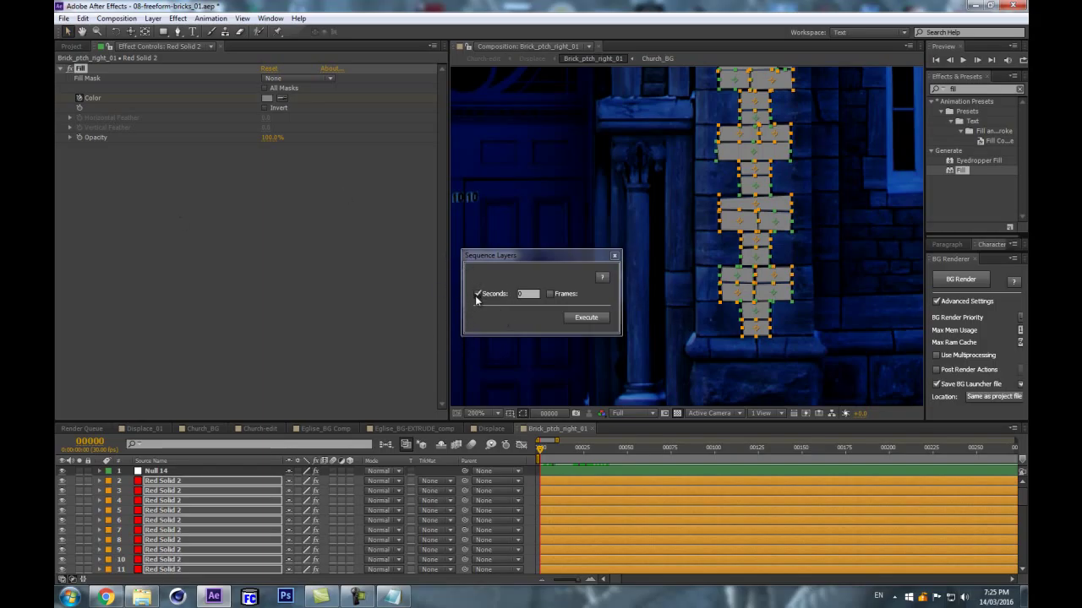
click(567, 296)
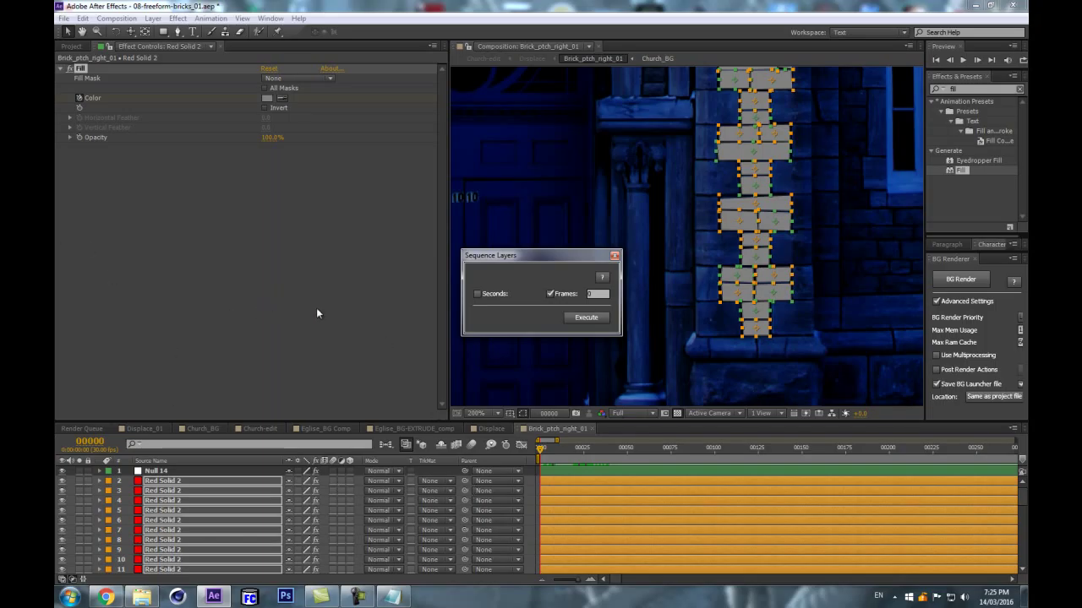
click(596, 293)
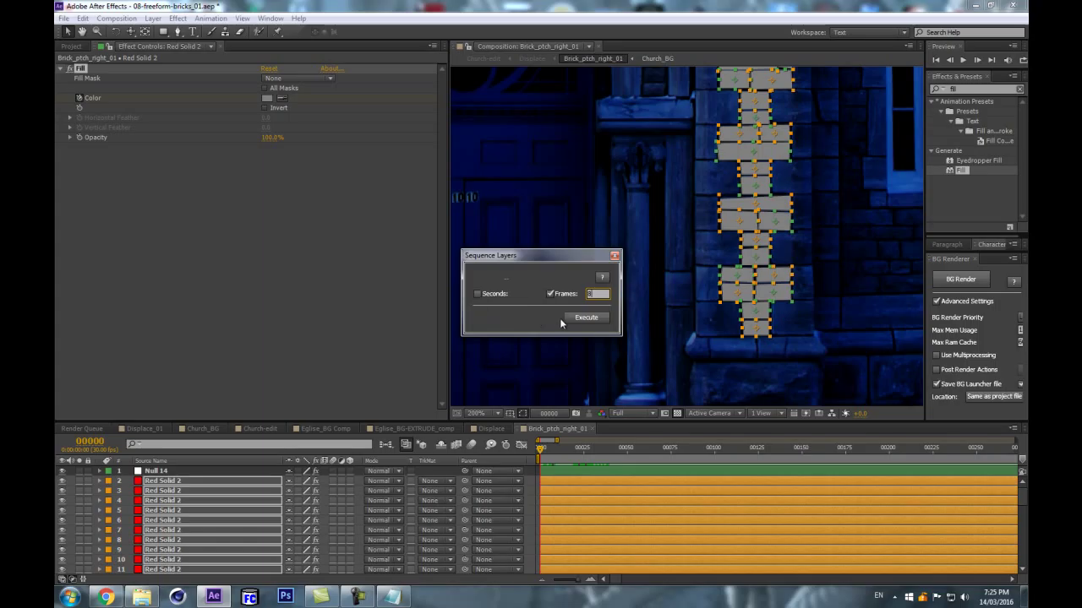
click(586, 318)
click(614, 255)
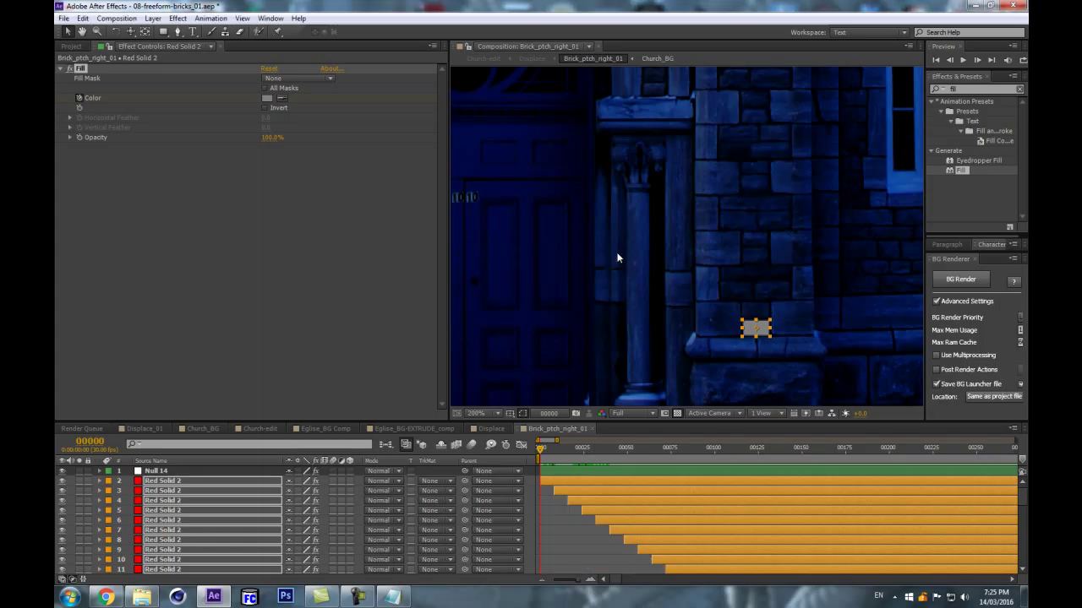
Extend the in points of all staggered brick layers back to the composition start, leaving their keyframes offset.
drag(539, 450, 509, 500)
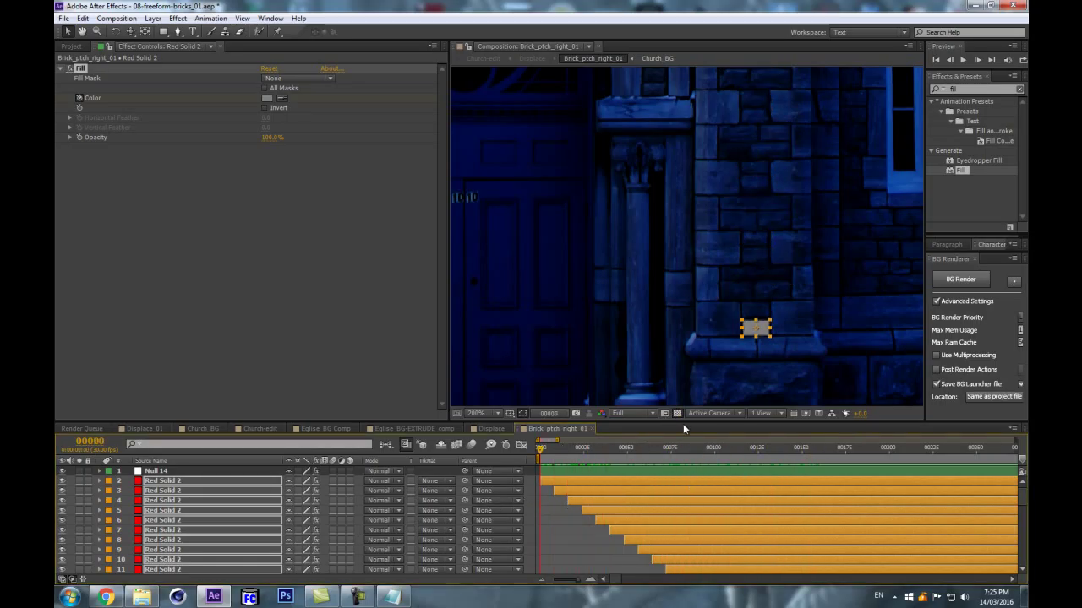
drag(673, 421, 676, 290)
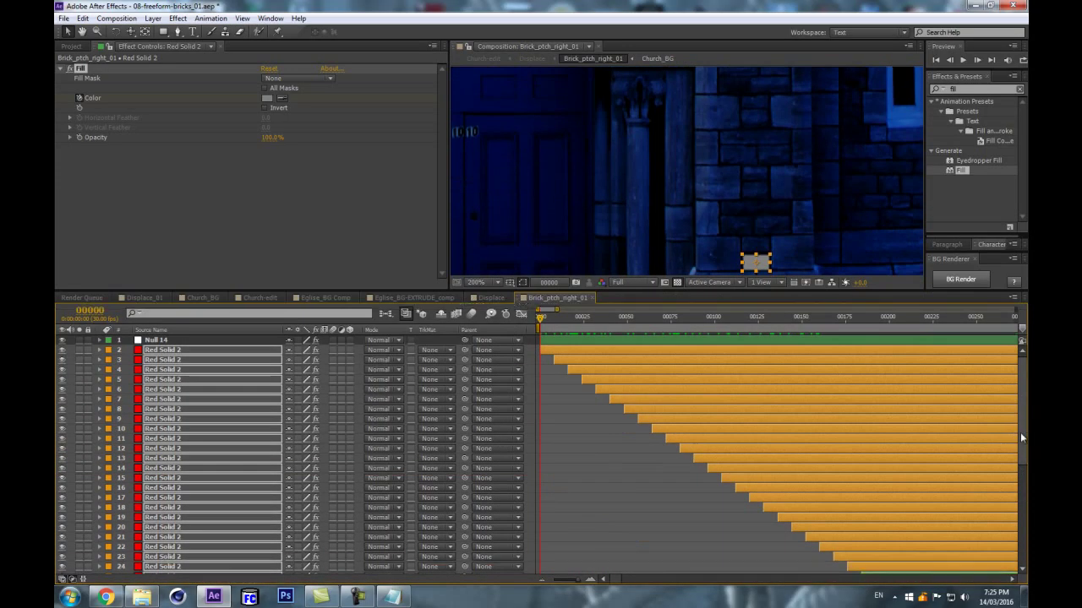
drag(1023, 391, 1022, 488)
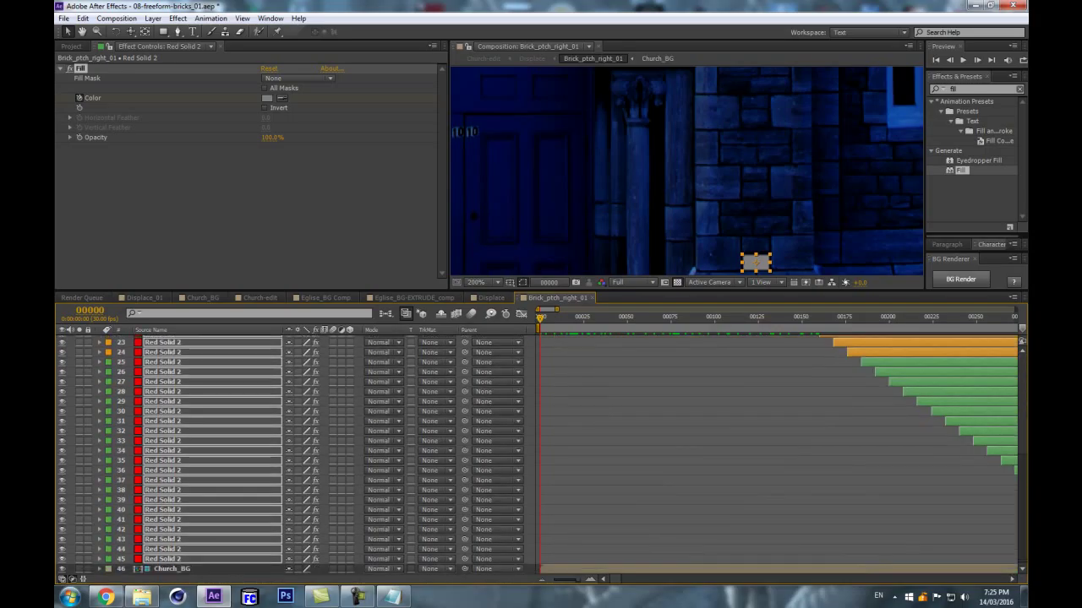
mouse_move(616, 581)
mouse_down()
mouse_move(659, 583)
mouse_move(626, 587)
mouse_up()
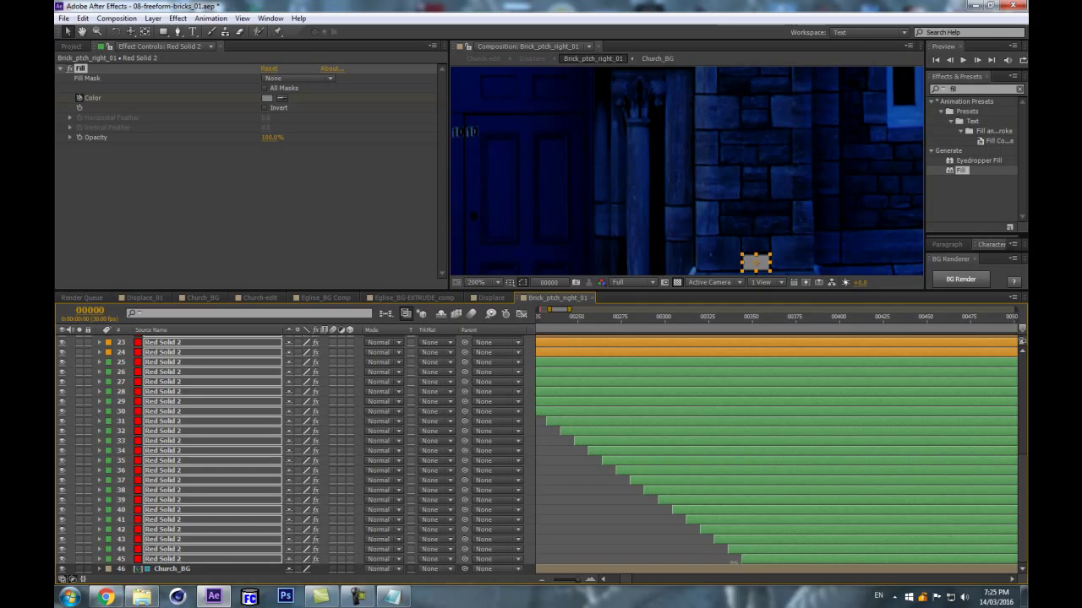
drag(738, 561, 389, 580)
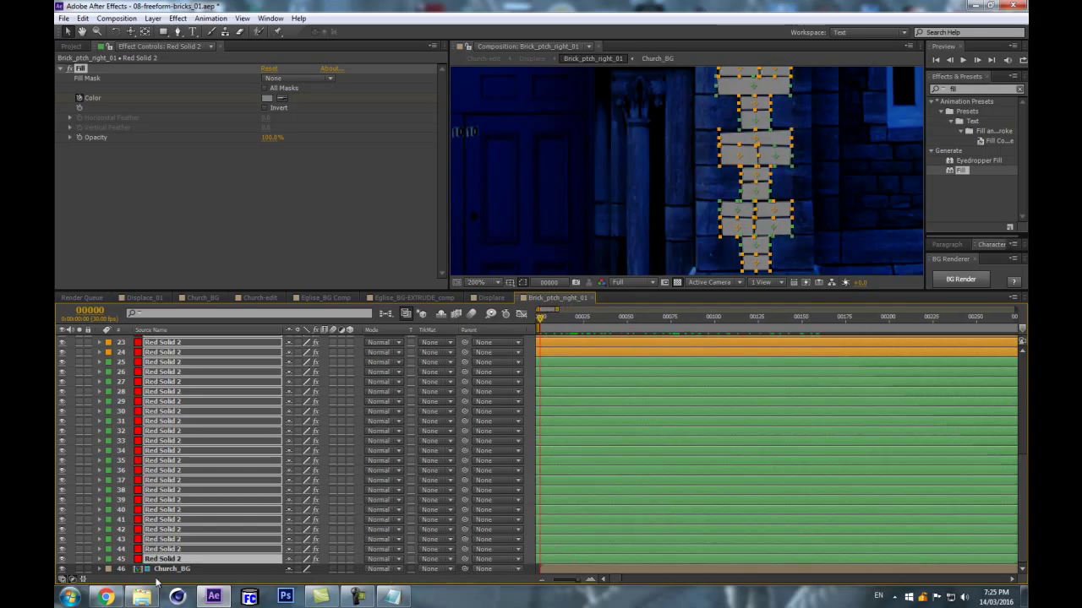
Check the staggered grey, white and black animation along the whole brick column up to about frame 147.
scroll(656, 224, down, 1)
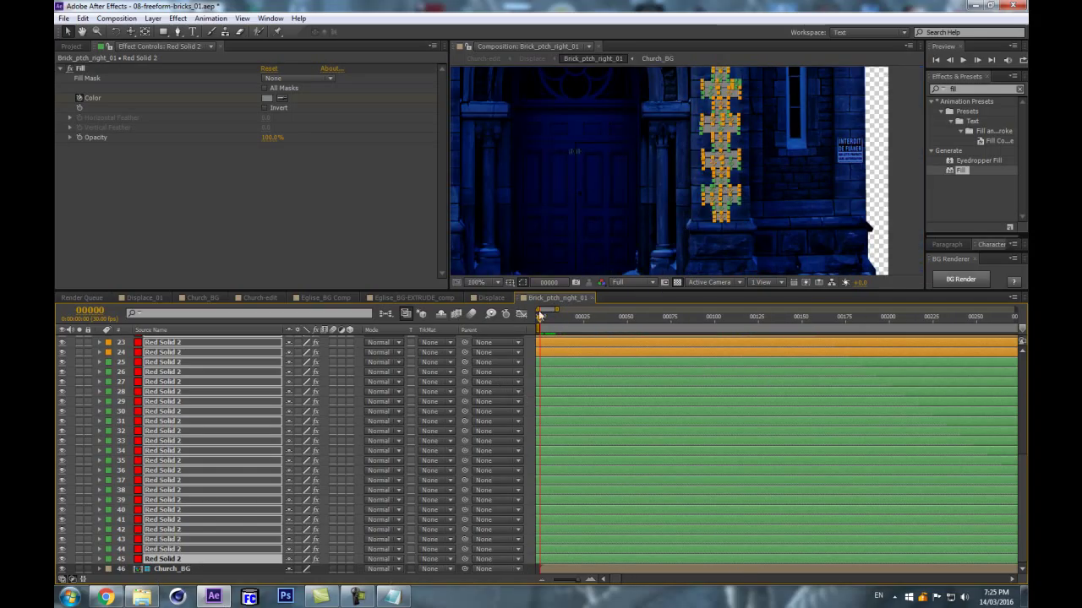
drag(536, 320, 433, 318)
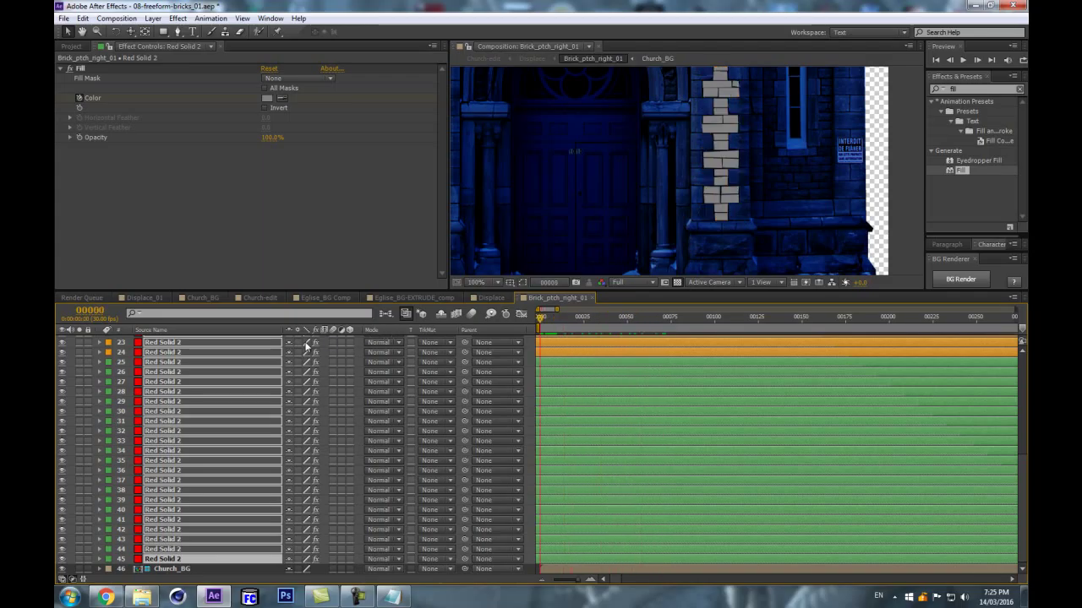
drag(625, 290, 617, 488)
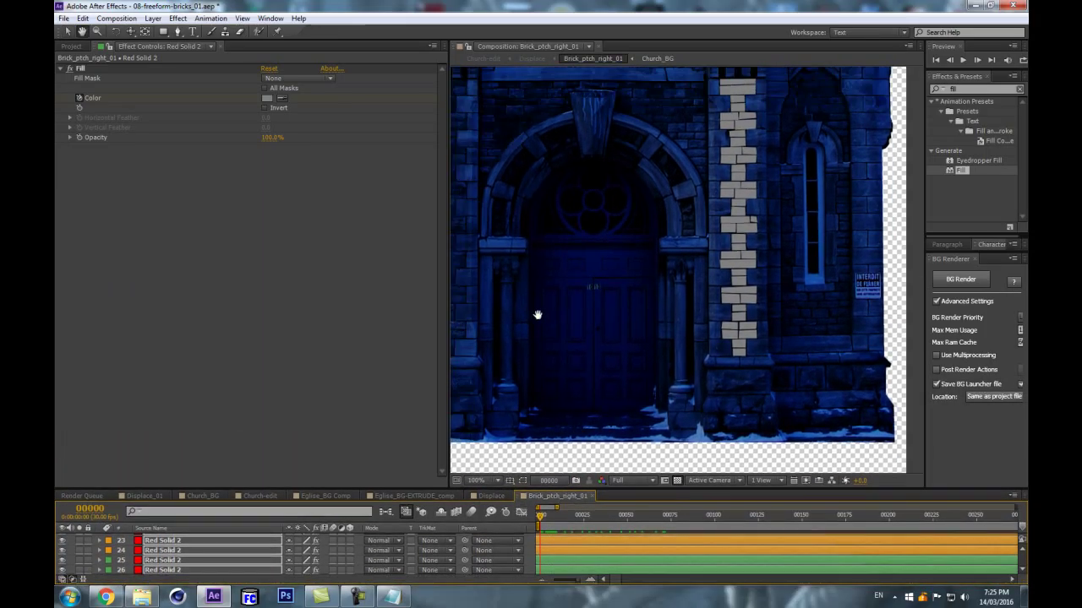
drag(537, 315, 553, 346)
drag(541, 516, 436, 526)
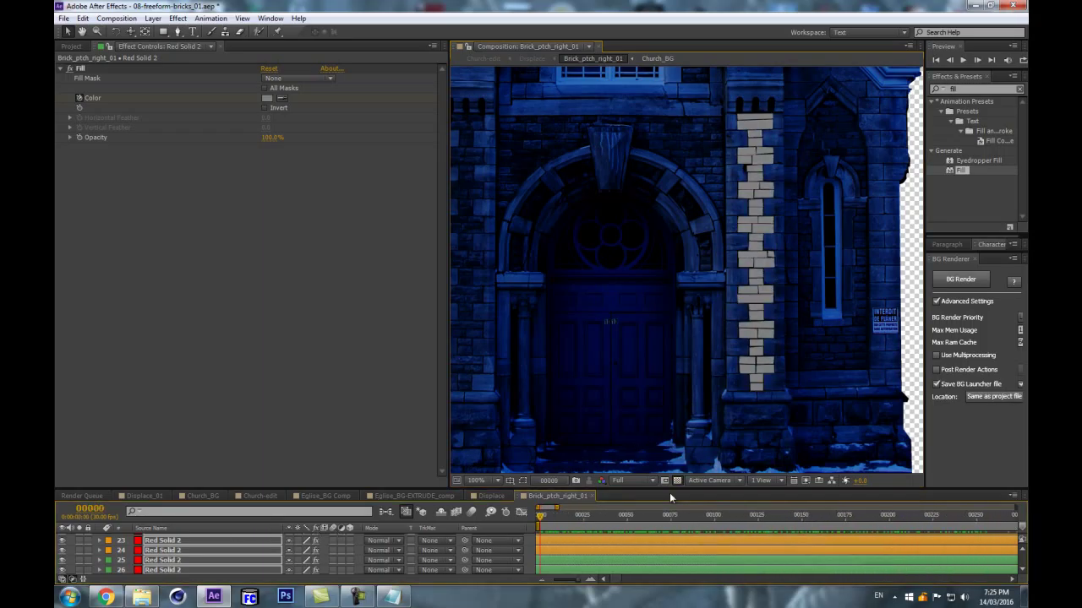
drag(652, 488, 653, 325)
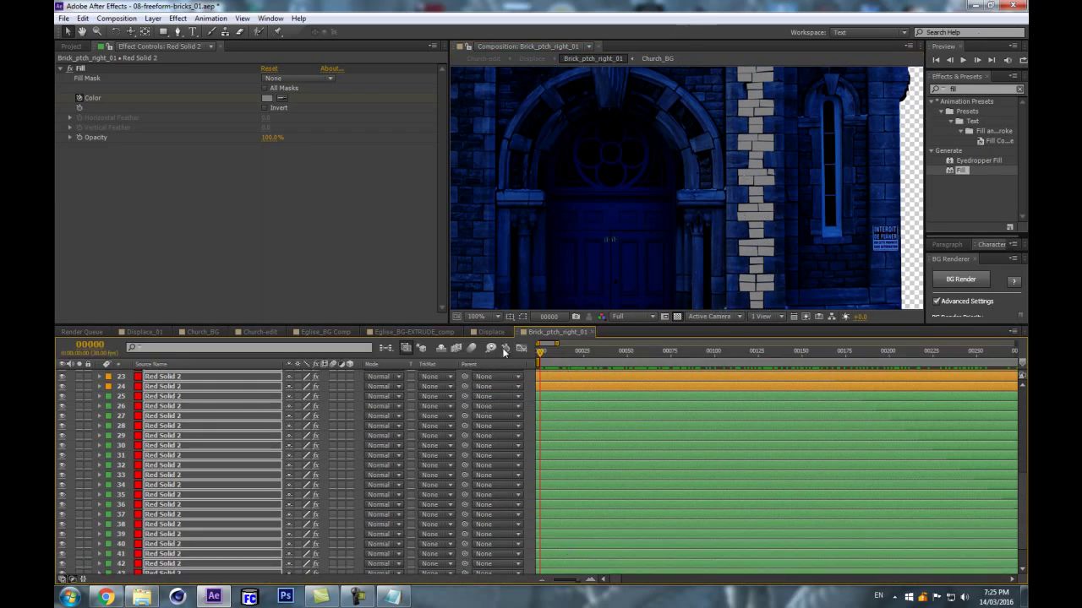
drag(548, 354, 797, 353)
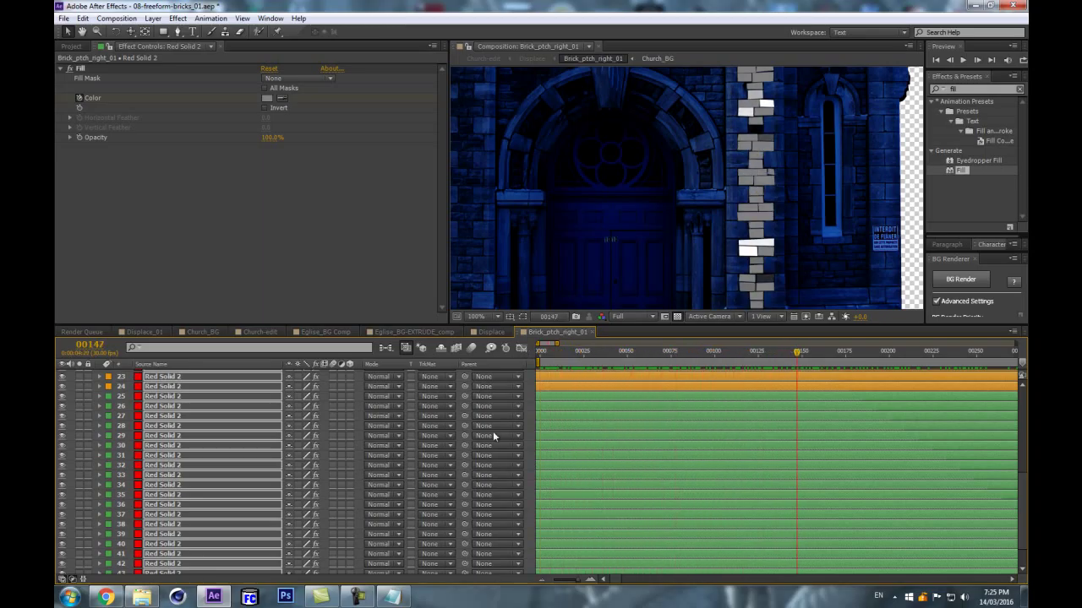
Select the green-labelled brick layers 25 to 45, reveal their keyframes and expressions, and examine the Fill color timing from frame 0.
key(F2)
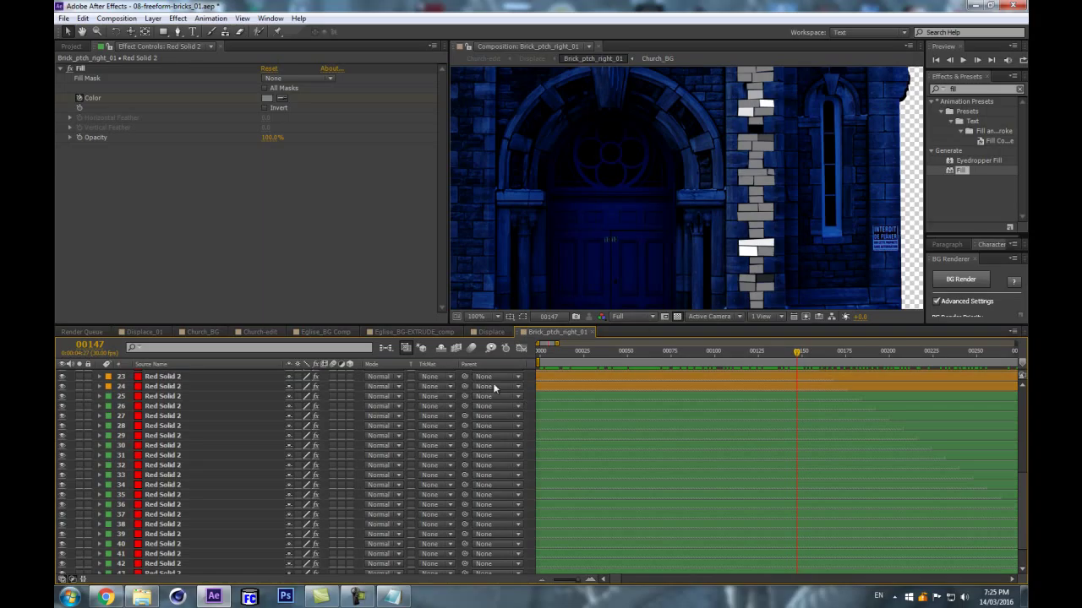
click(162, 406)
scroll(169, 474, down, 2)
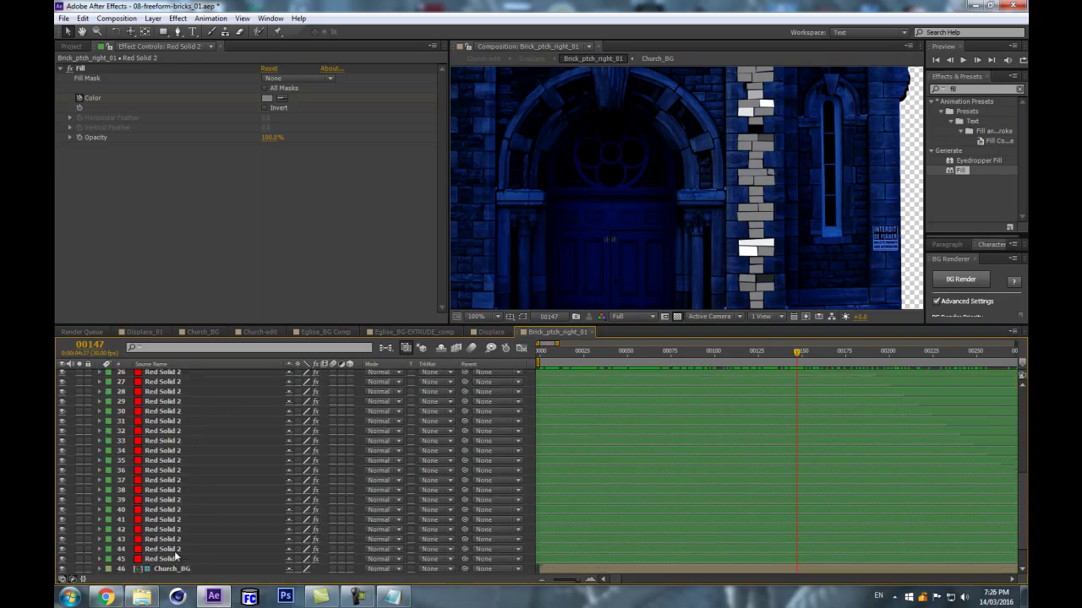
shift+click(174, 559)
key(u)
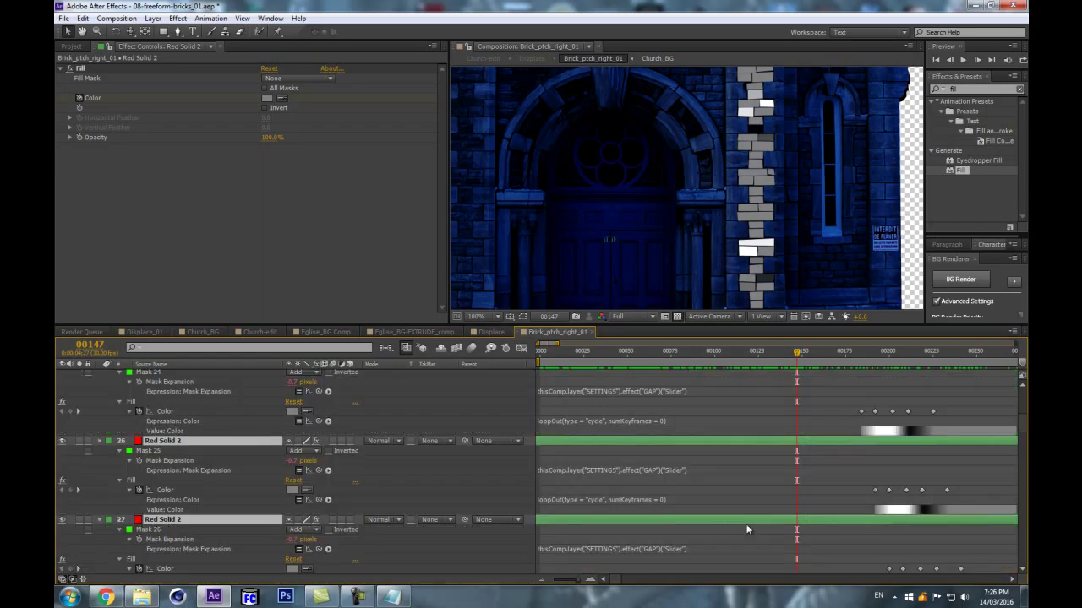
scroll(784, 481, up, 5)
scroll(757, 402, down, 6)
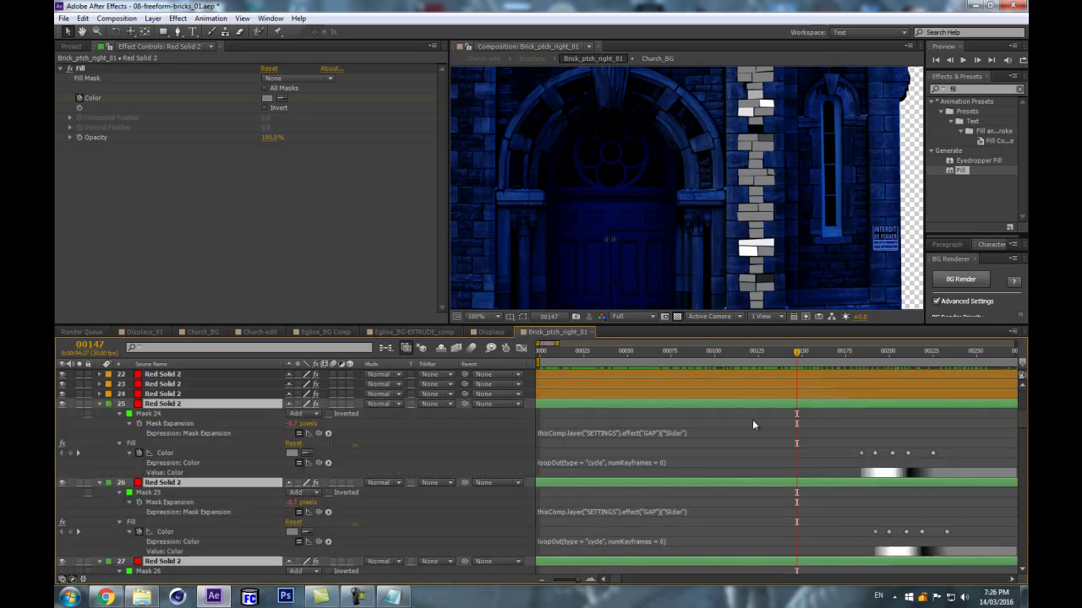
drag(591, 355, 519, 353)
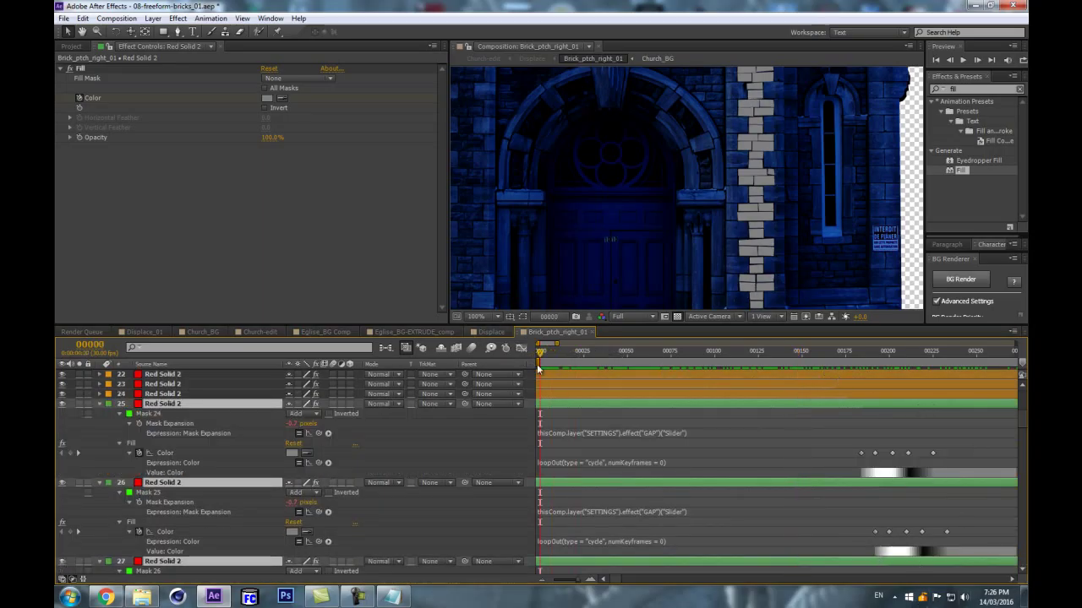
Shift the selected green-labelled brick layers earlier so layer 25's first Fill color keyframe falls on frame 4, then return to frame 0.
key(Page_Down)
key(Page_Down)
key(Page_Down)
key(Page_Down)
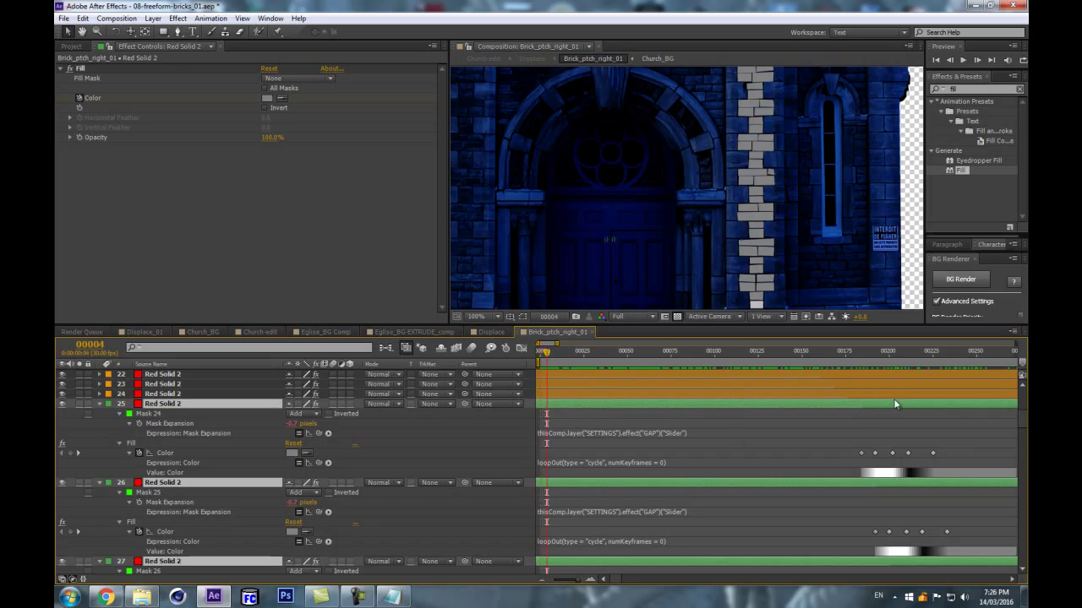
drag(879, 406, 564, 432)
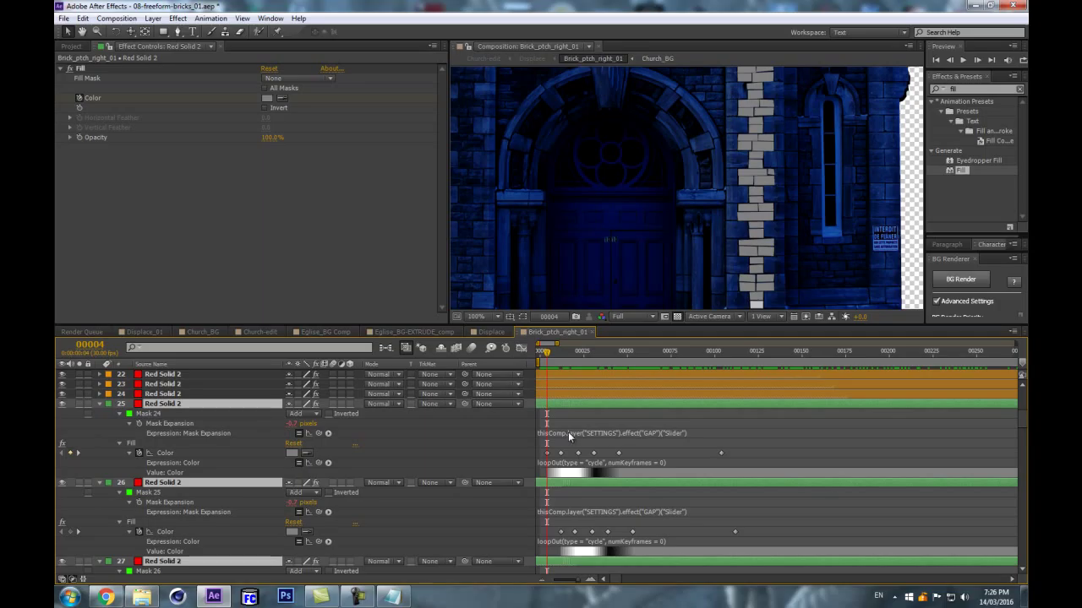
drag(548, 353, 515, 355)
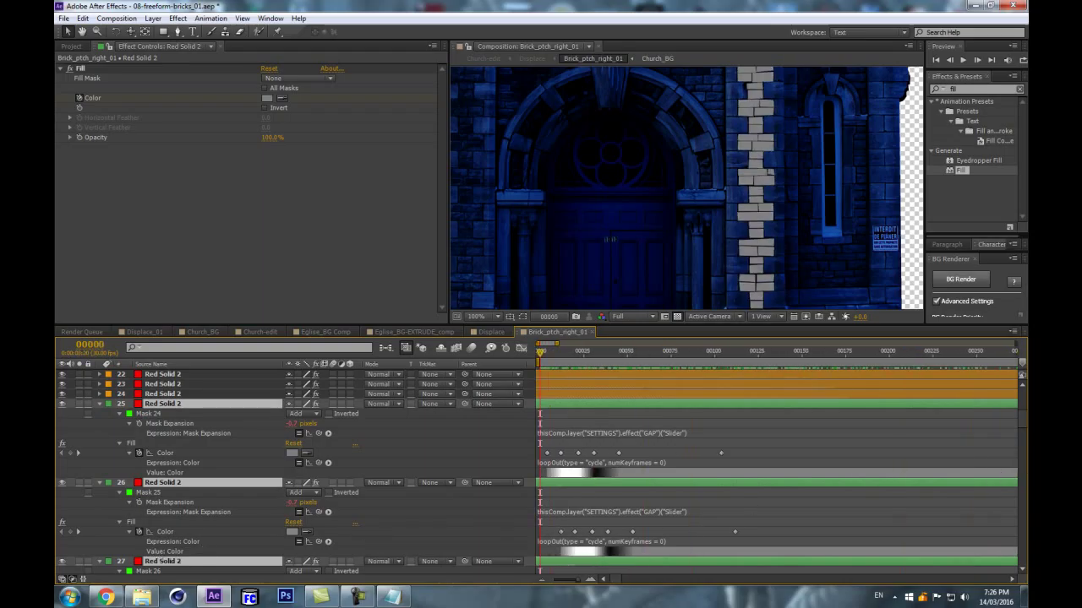
Collapse the revealed properties of all layers in Brick_ptch_right_01 and return to the composition start.
key(ctrl+a)
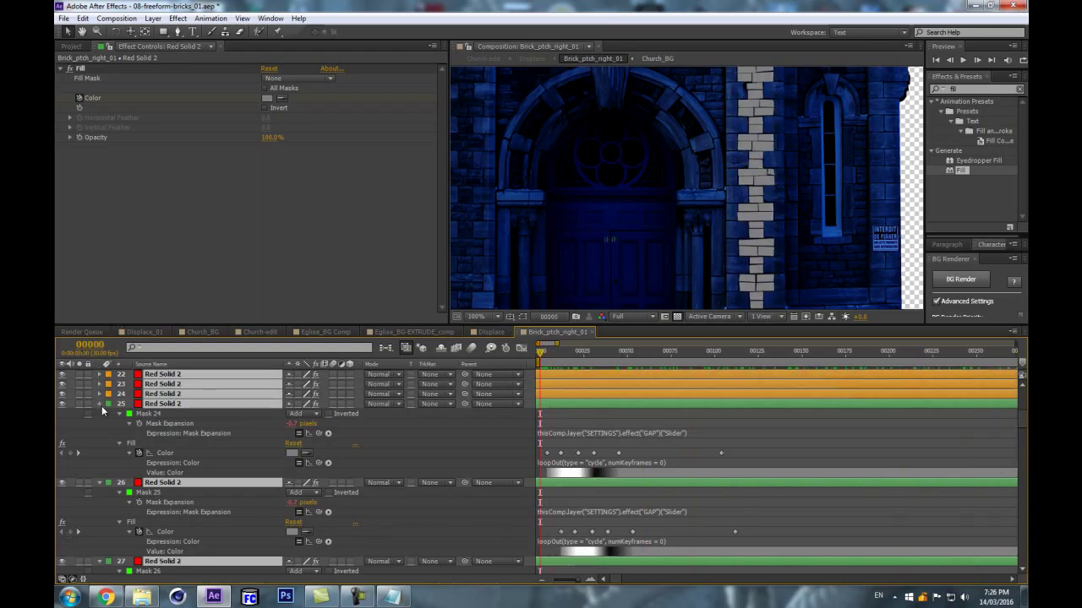
click(99, 404)
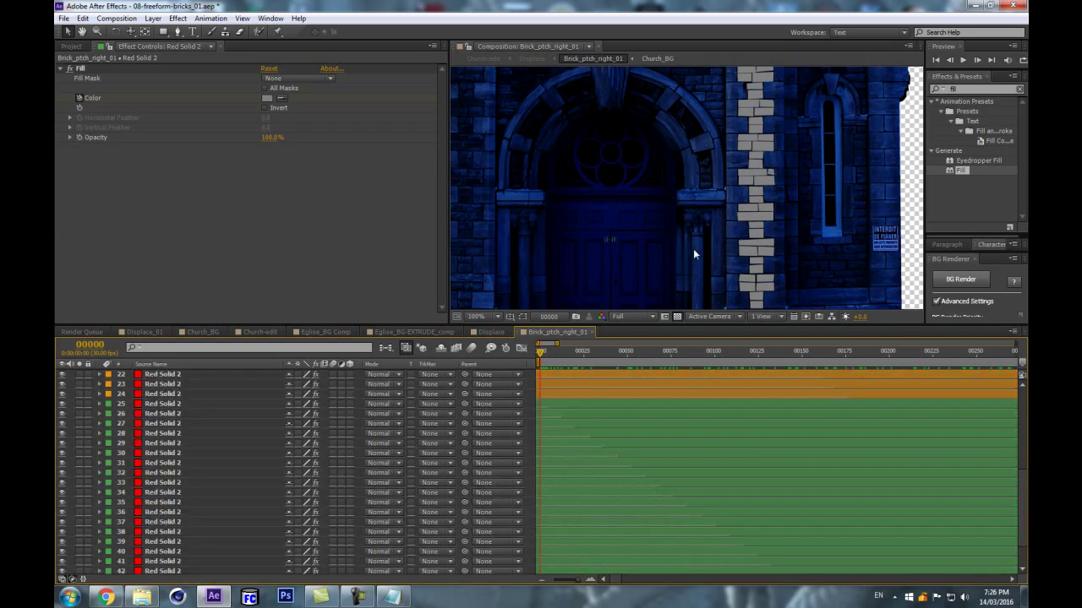
scroll(715, 225, down, 4)
scroll(683, 275, up, 2)
drag(538, 349, 315, 392)
In the parent Displace composition, make the Brick_ptch_right_01 layer visible and reset the view exposure to 0.
click(388, 347)
click(321, 346)
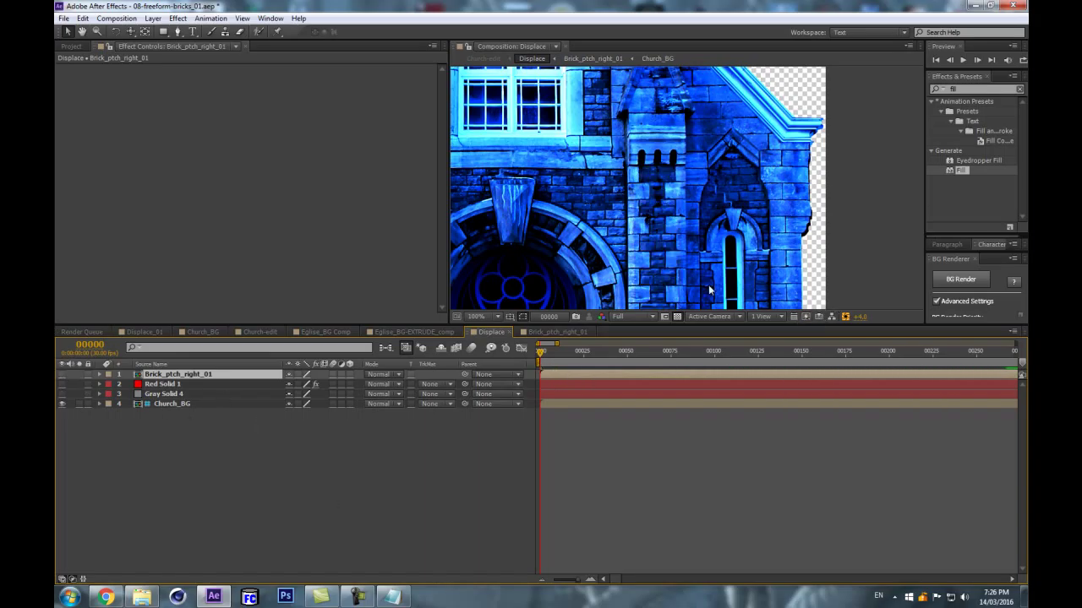
scroll(572, 169, down, 2)
drag(541, 356, 372, 404)
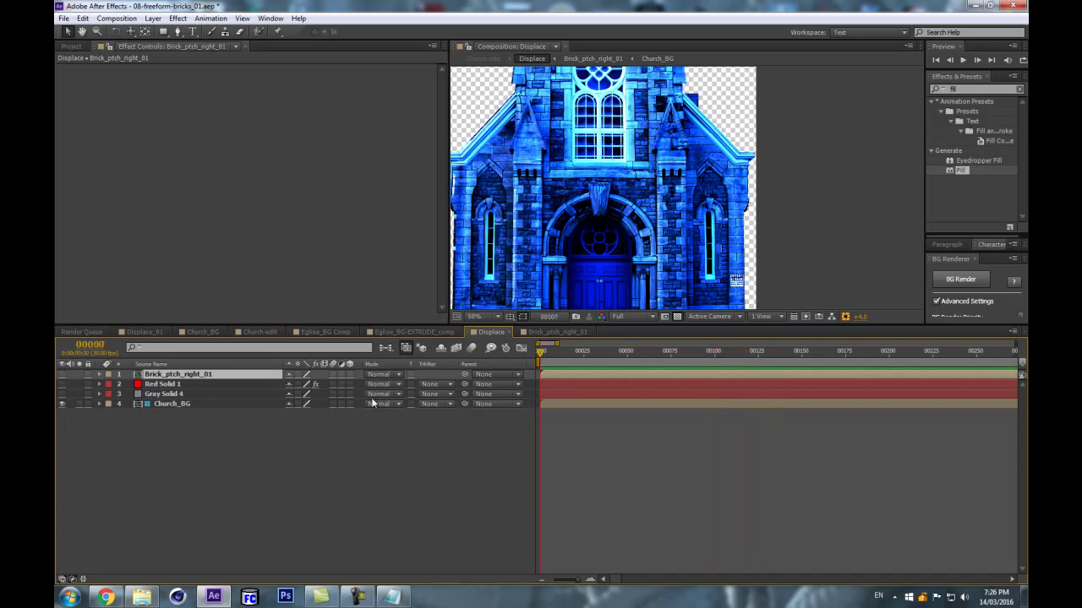
click(61, 375)
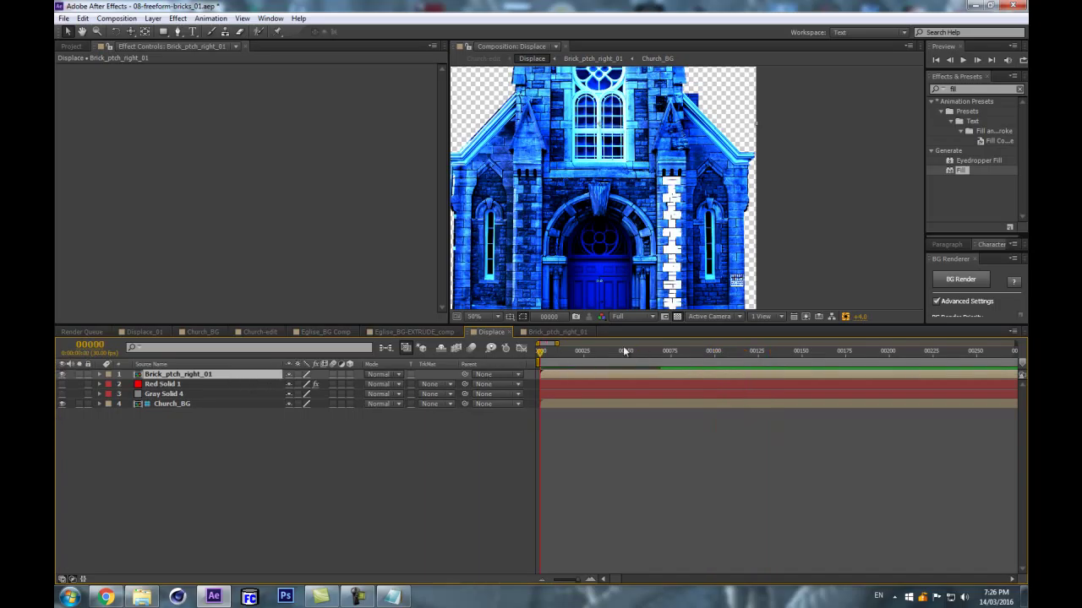
click(845, 316)
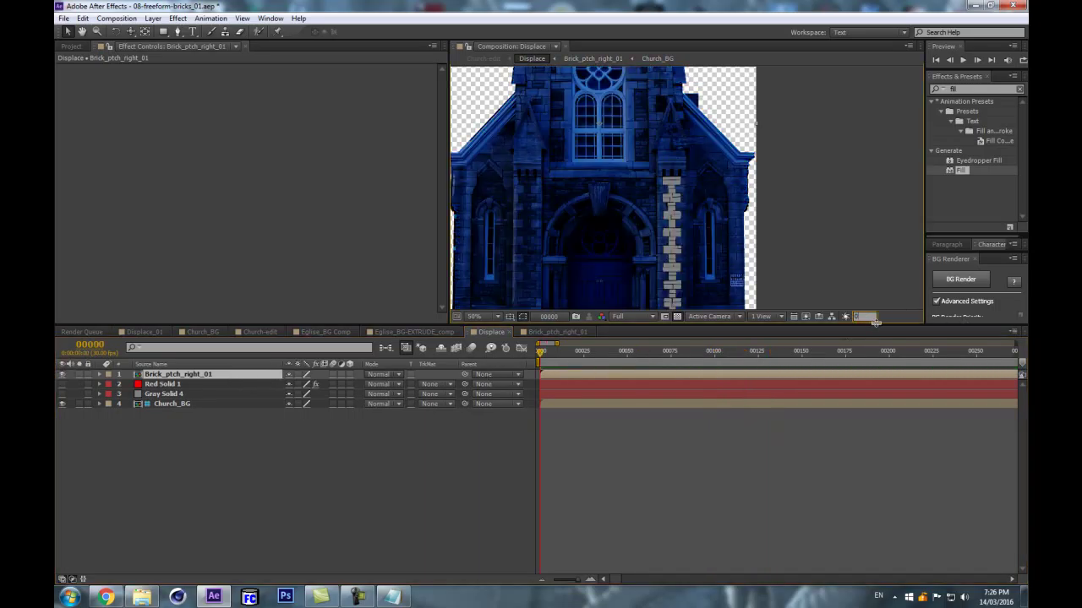
Preview the brick patch over the church, and make the Gray Solid 4 and Red Solid 1 layers visible.
key(space)
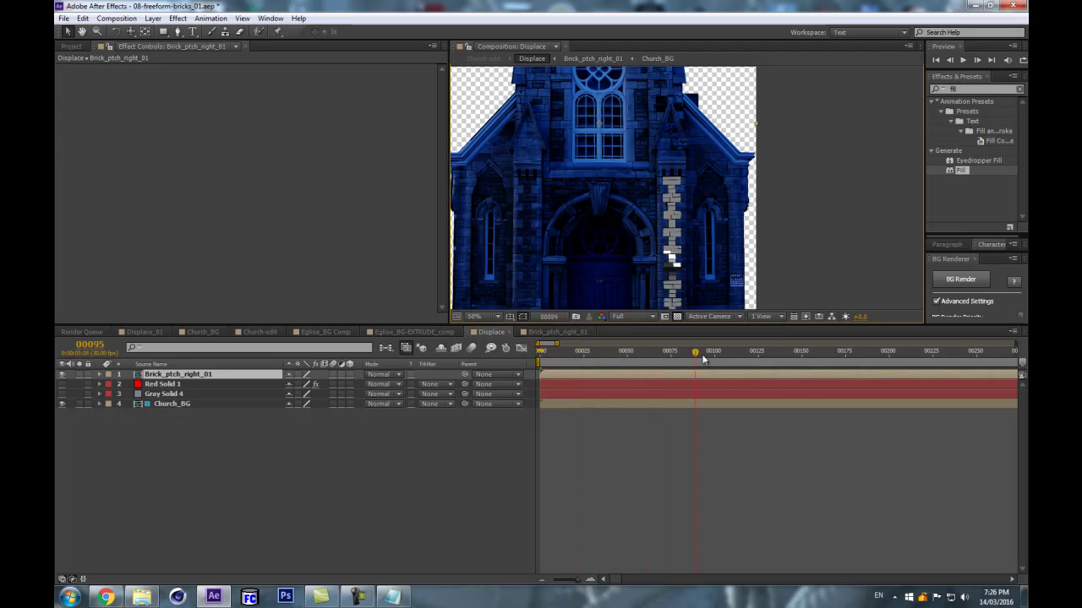
key(space)
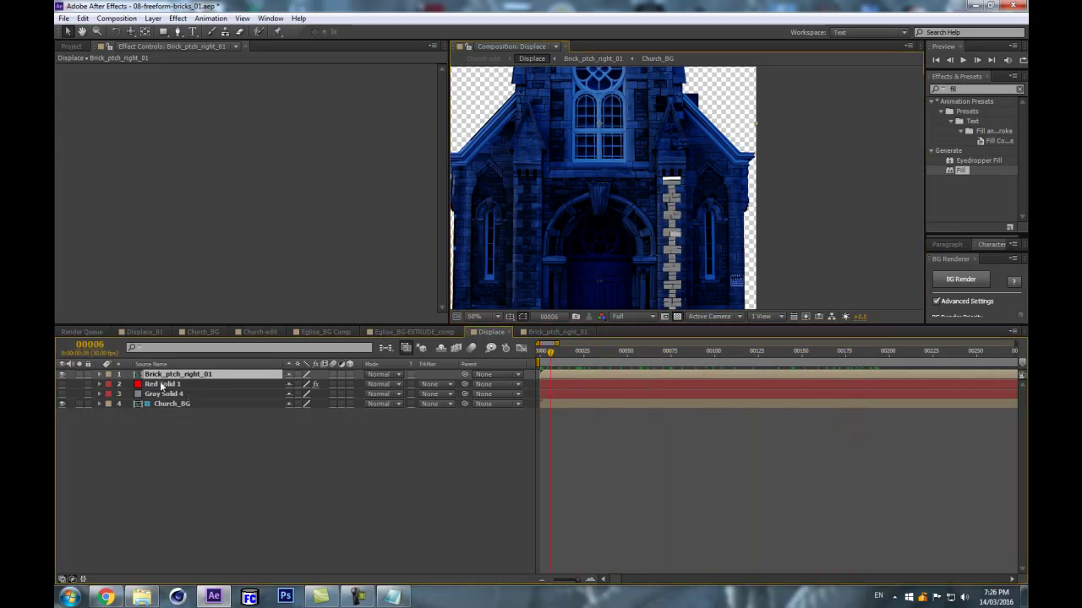
click(61, 394)
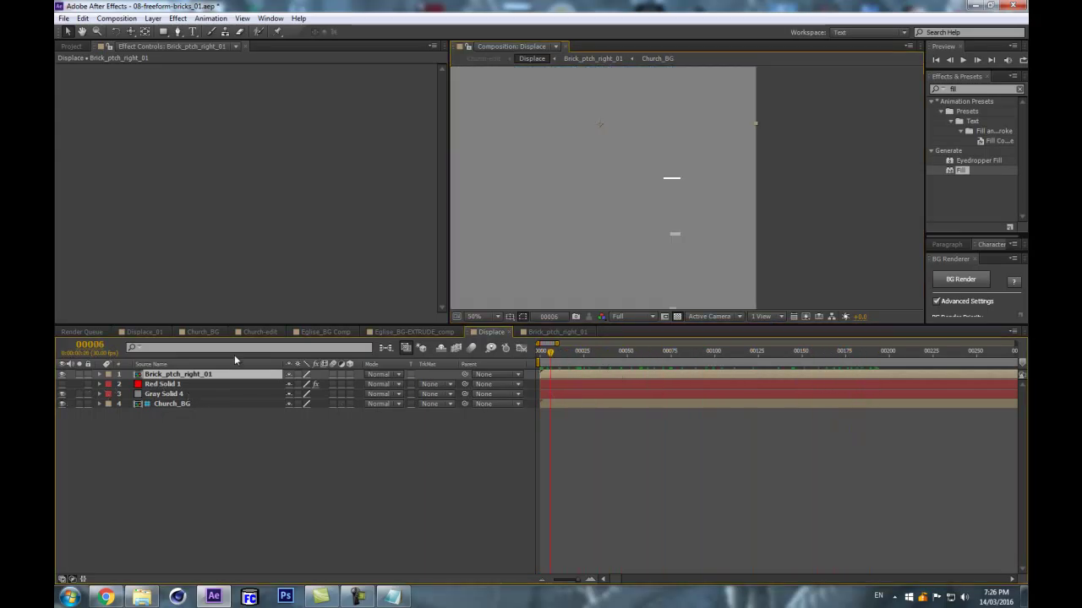
click(60, 385)
mouse_move(549, 351)
mouse_down()
mouse_move(715, 363)
mouse_move(537, 353)
mouse_up()
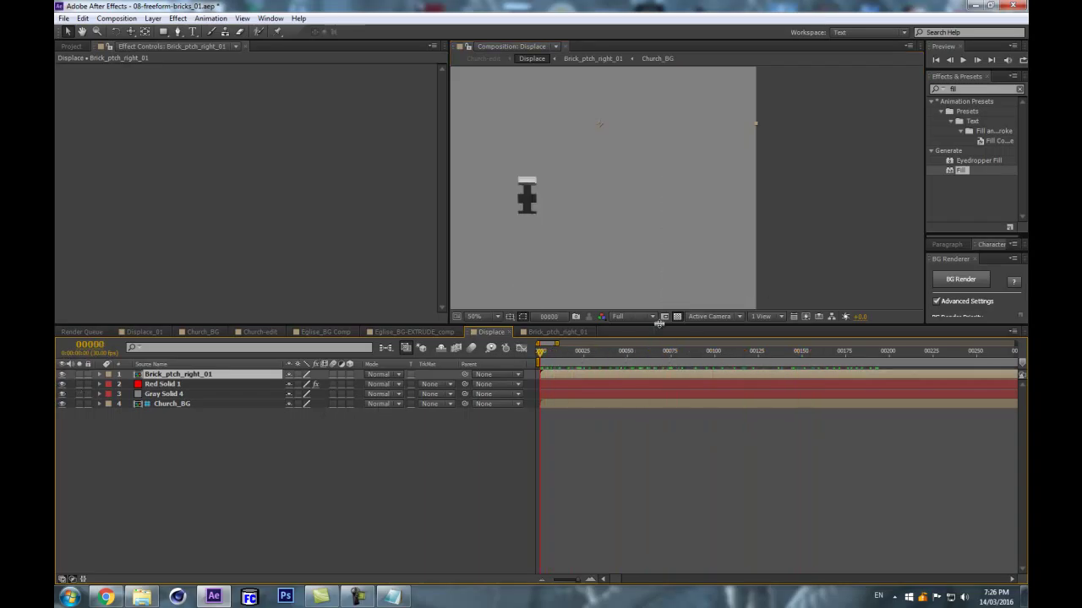
Enlarge the composition view and preview both animated brick columns of the displacement map from frame 0.
drag(658, 324, 658, 448)
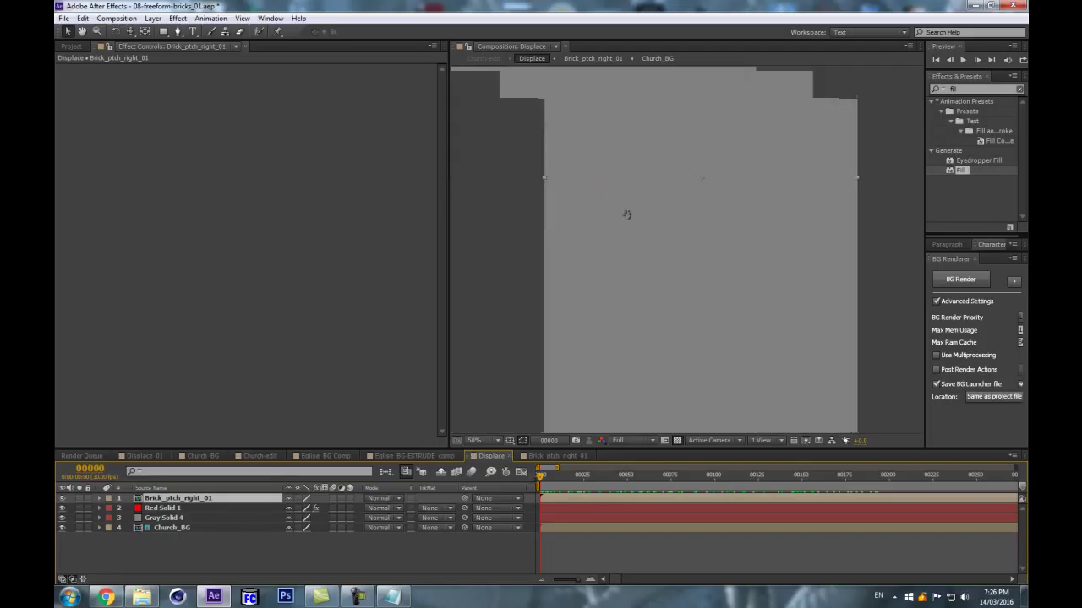
click(380, 552)
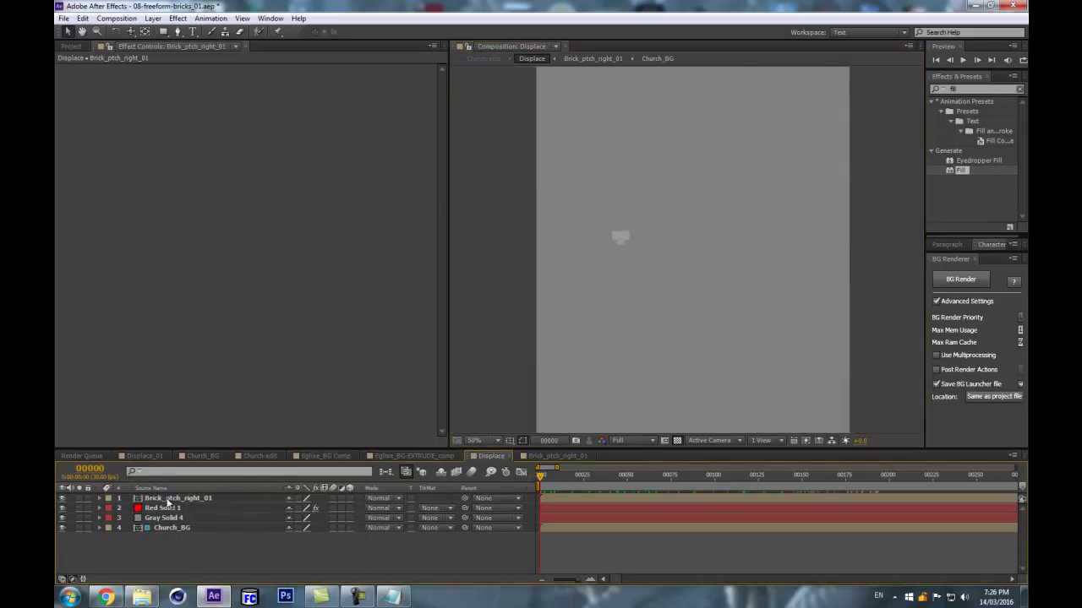
click(205, 509)
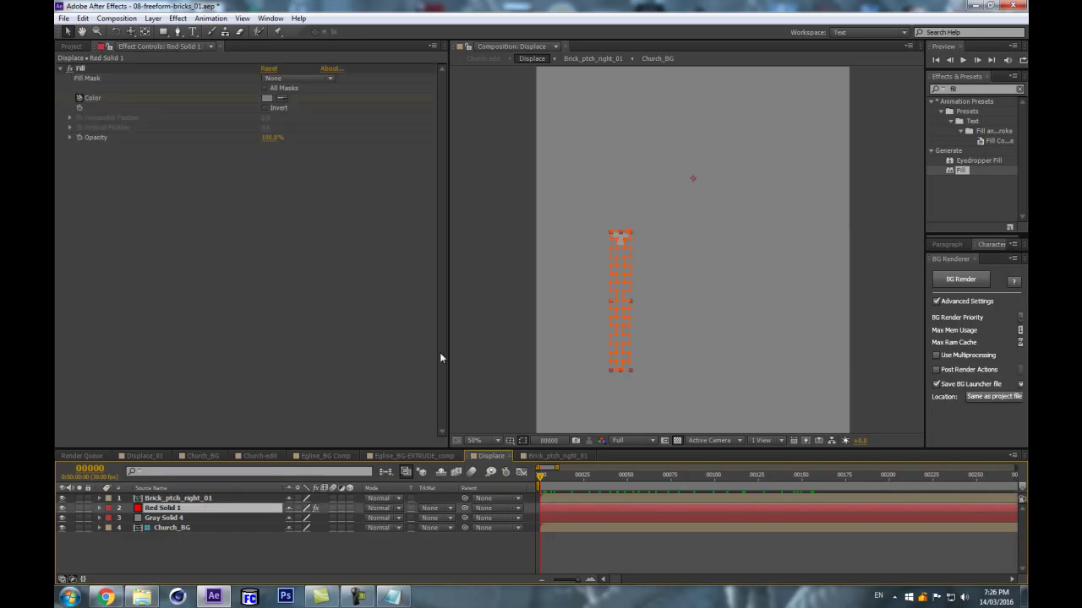
key(space)
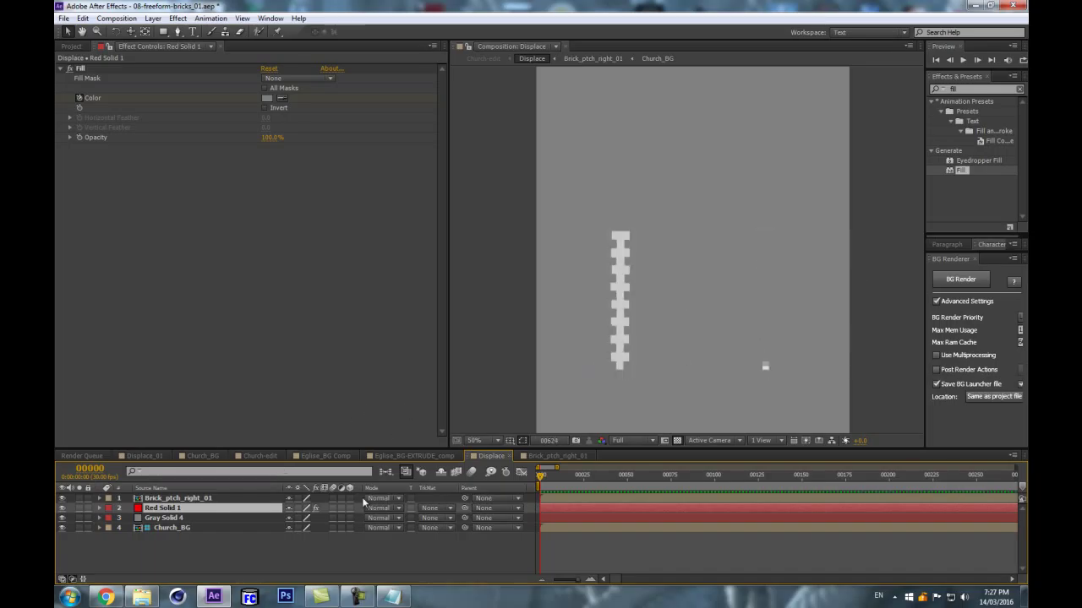
Open the parent Church-edit composition and preview the displacement on the church facade.
click(387, 473)
click(320, 473)
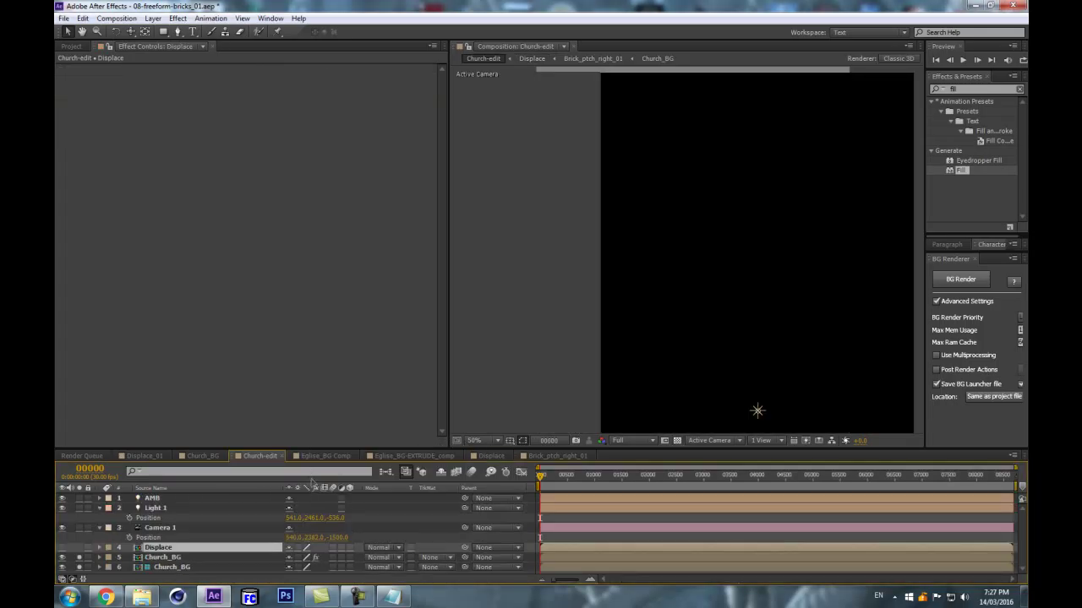
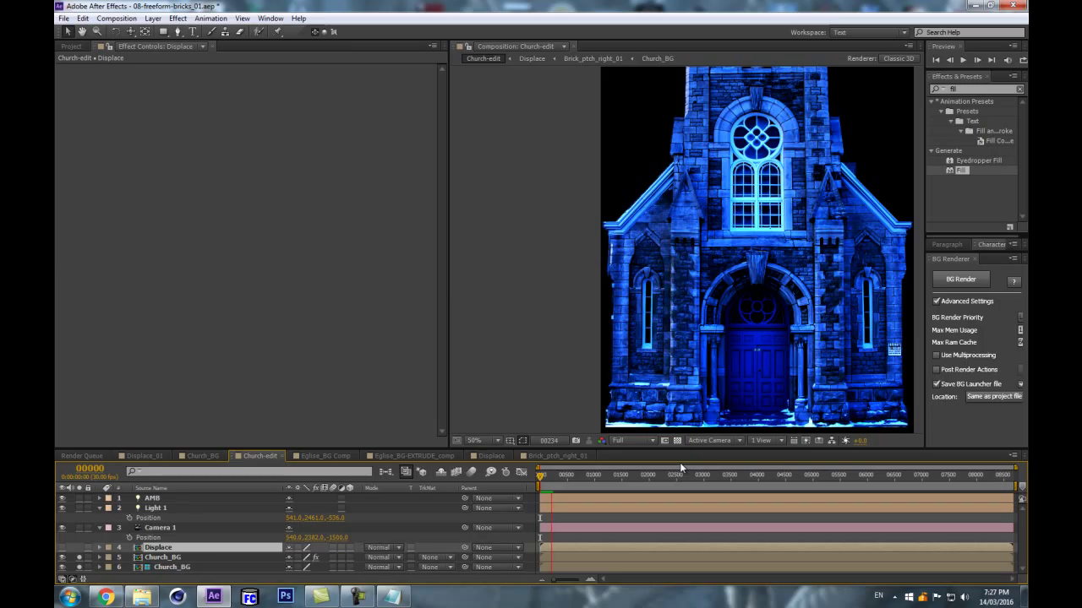
key(space)
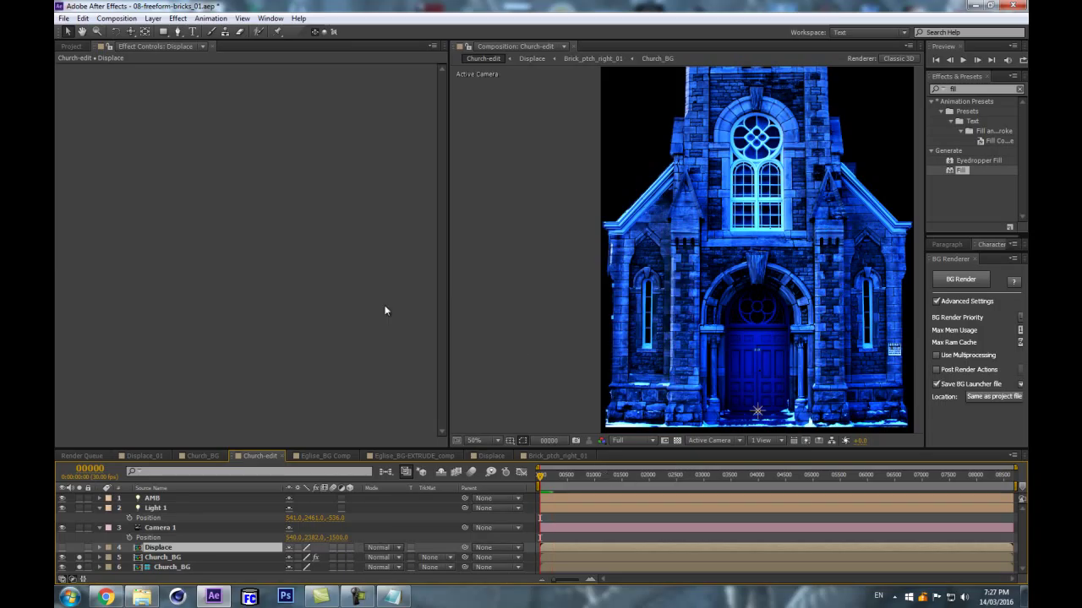
Add the SVud - Bizarre Lab 6.5.mp3 audio file to the Displace composition as its top layer, starting at frame 0.
click(76, 48)
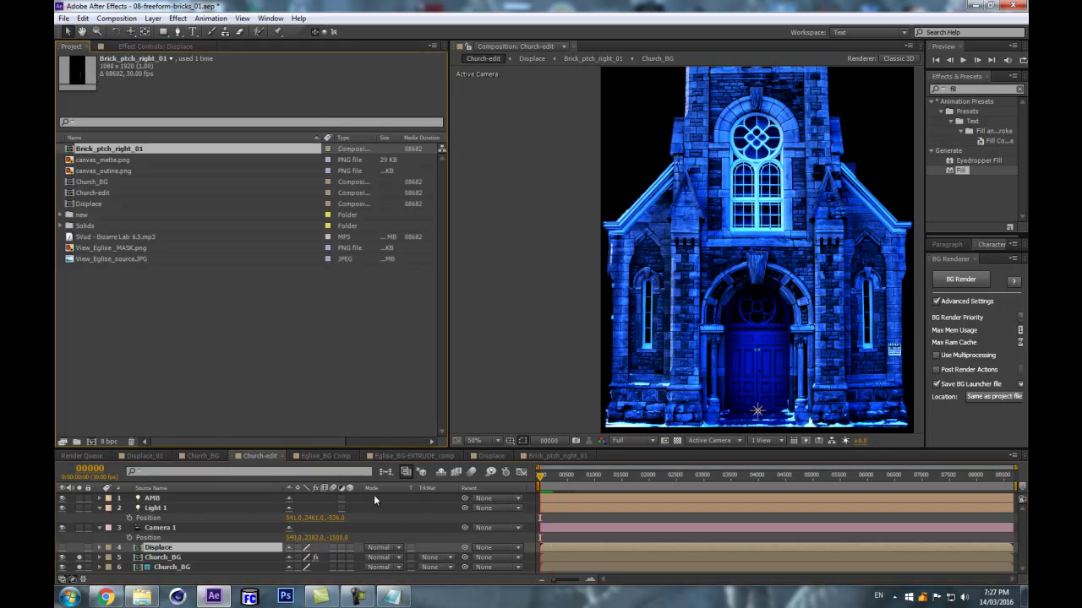
click(168, 558)
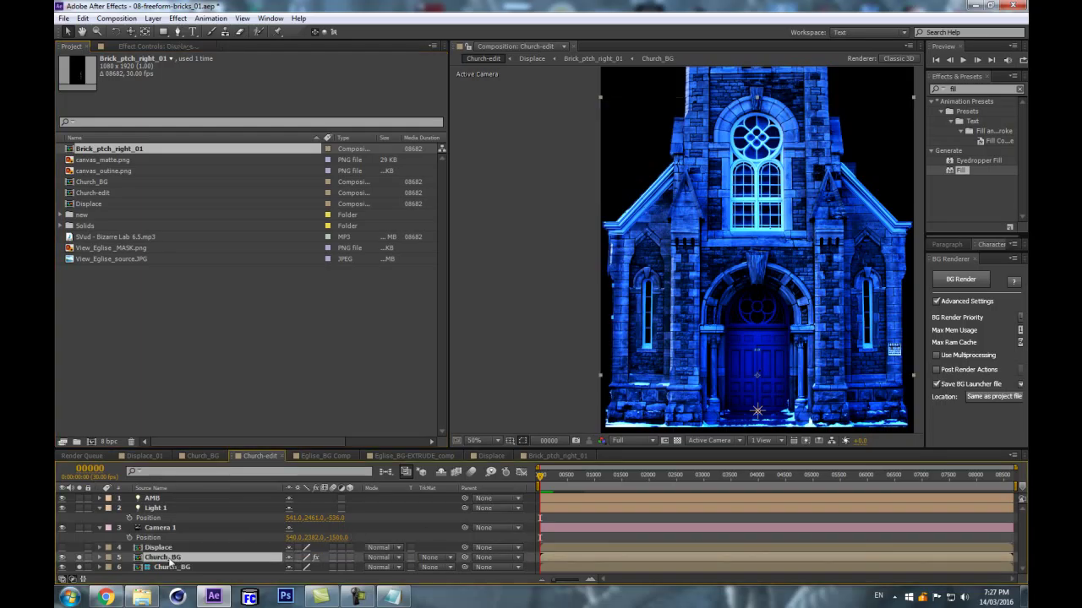
double_click(162, 549)
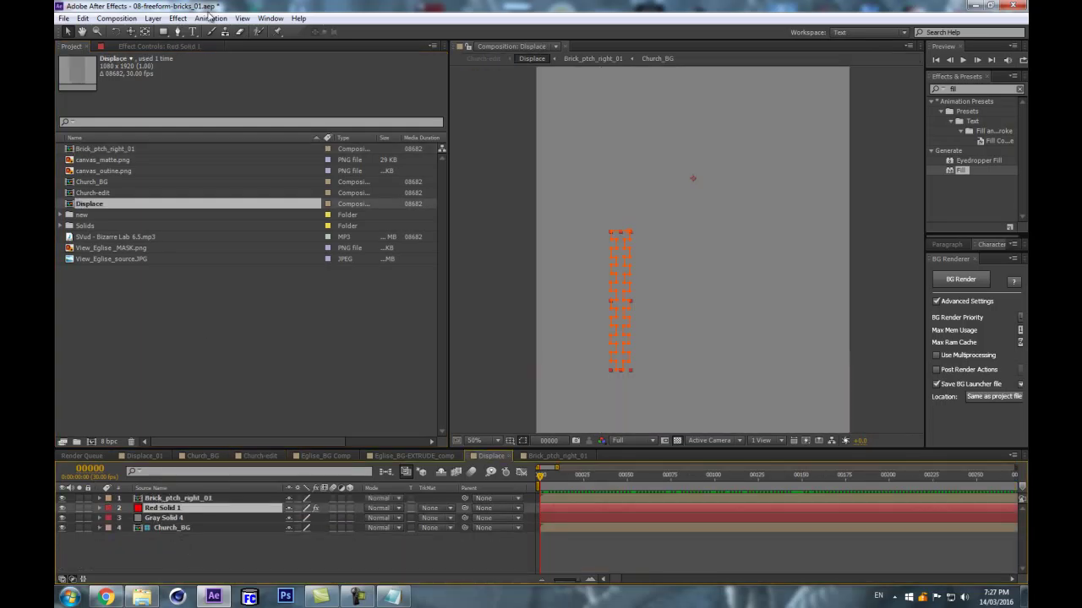
click(98, 270)
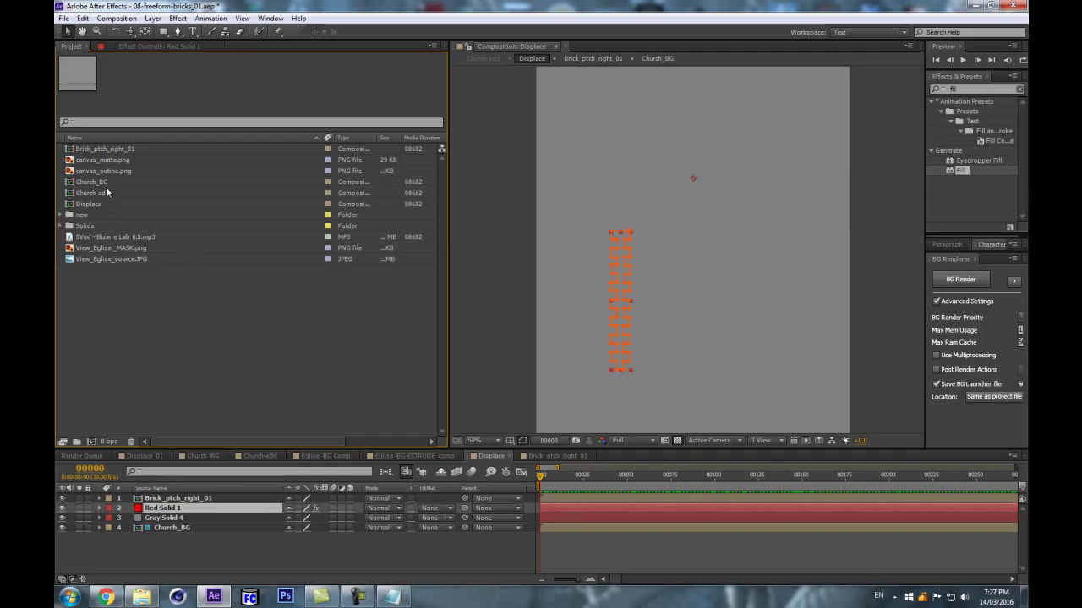
drag(130, 237, 160, 500)
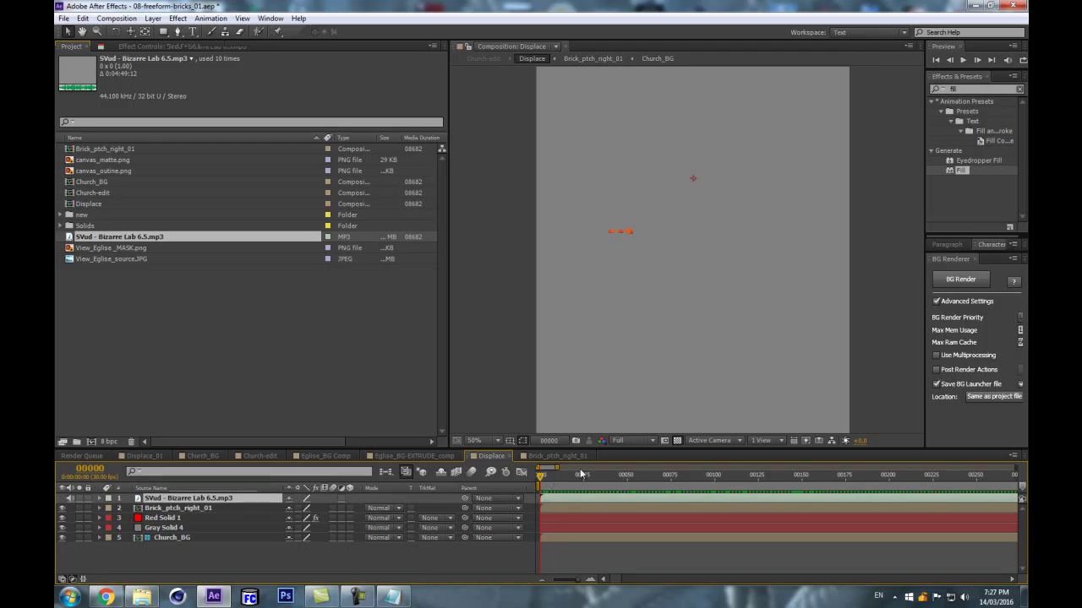
drag(539, 480, 487, 474)
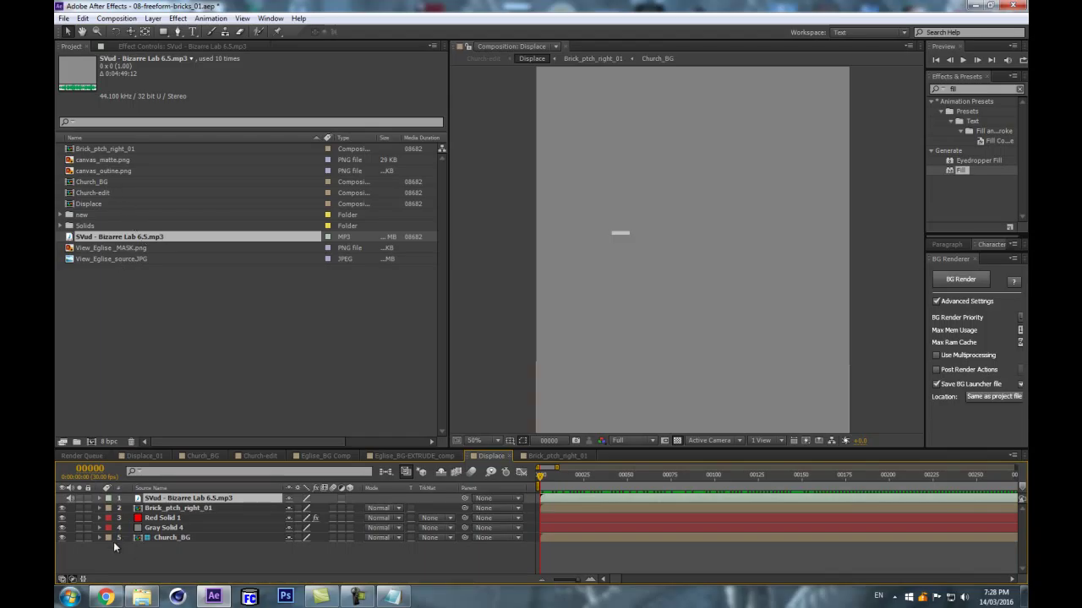
Create a red solid layer named Soundkeys covering the whole Displace composition.
key(ctrl+y)
text(Soundkeys)
key(Return)
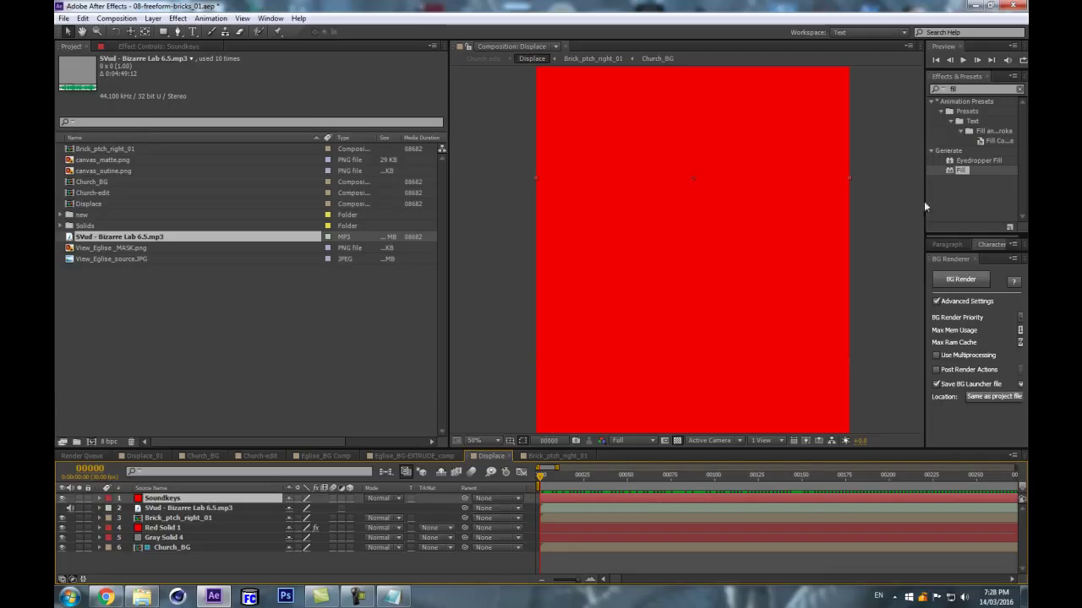
Search the effects for "sound" and apply Trapcode Sound Keys to the Soundkeys layer.
click(941, 245)
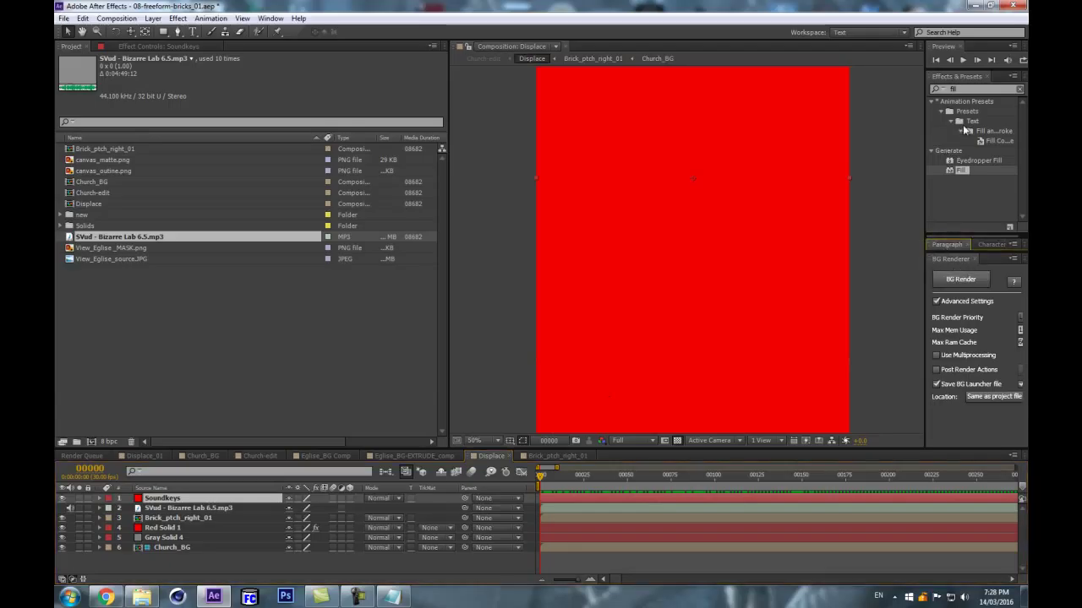
click(981, 89)
text(sound)
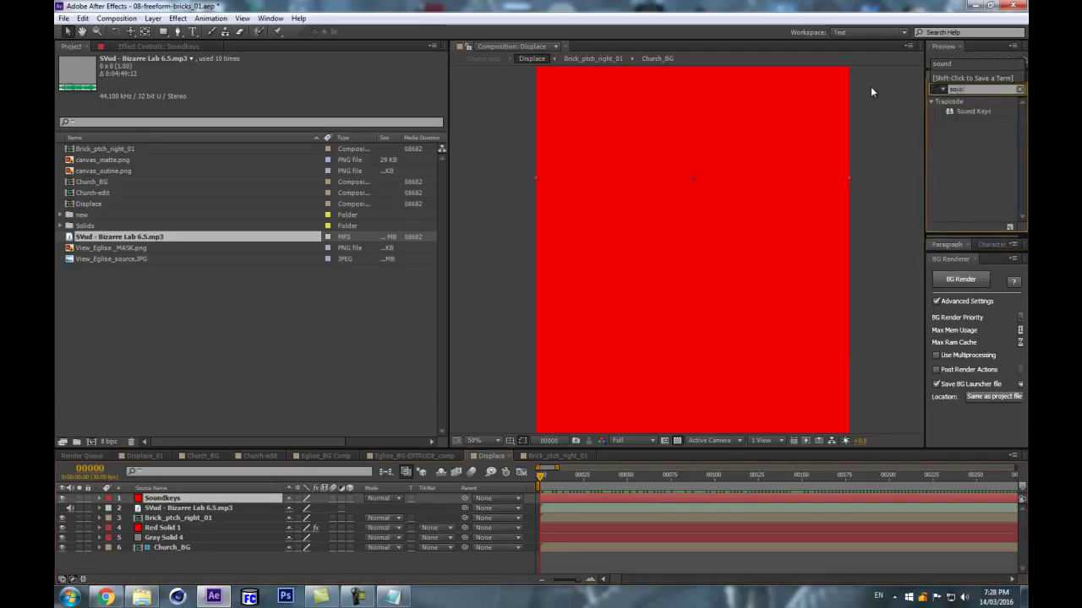
drag(974, 111, 139, 499)
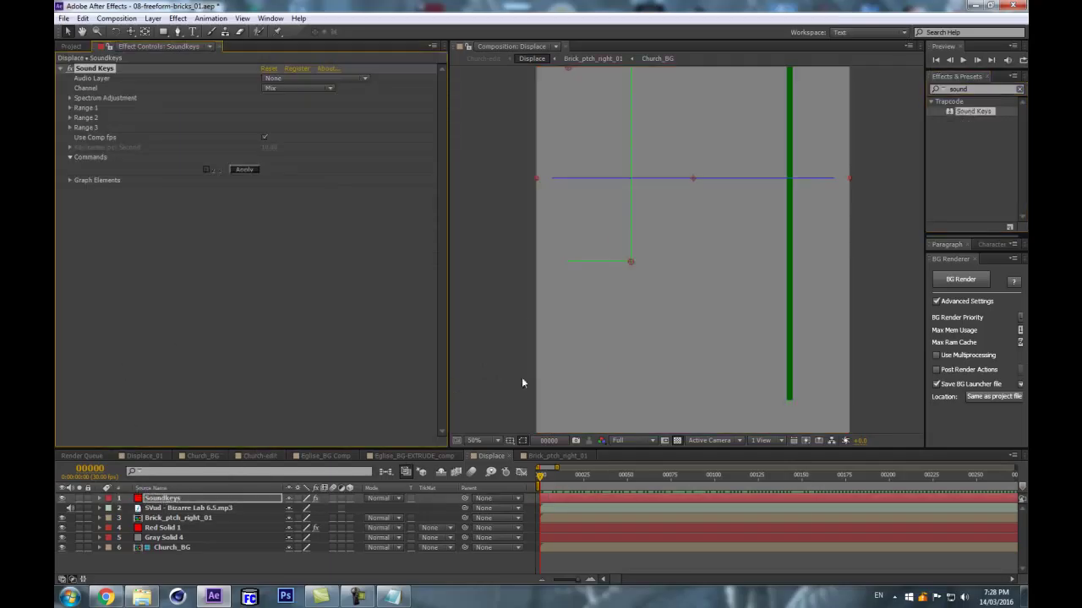
Set the Sound Keys audio layer to SVud - Bizarre Lab 6.5.mp3.
key(comma)
click(302, 80)
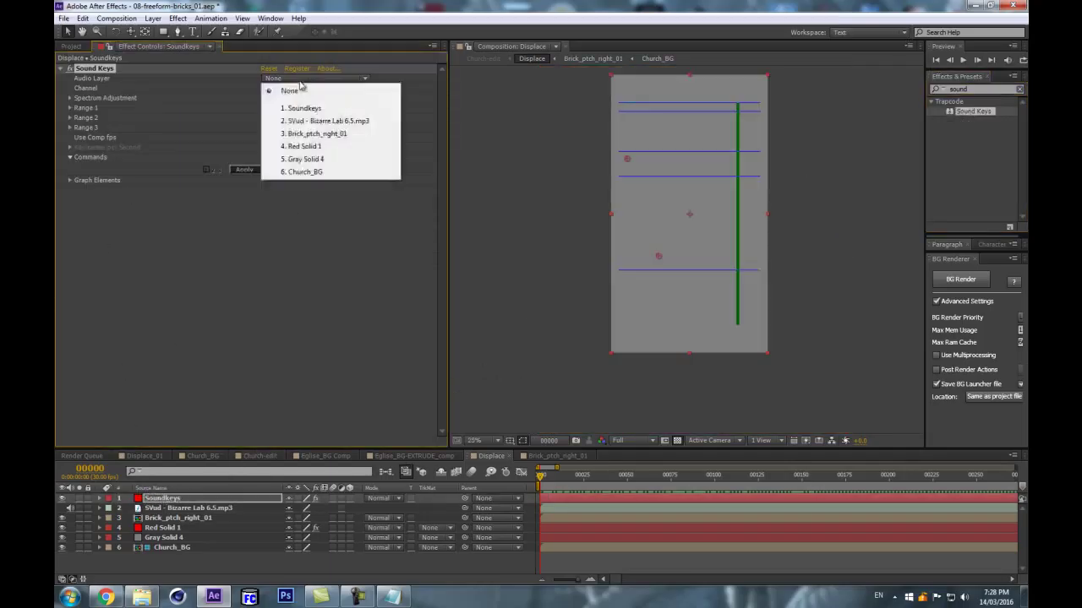
click(325, 122)
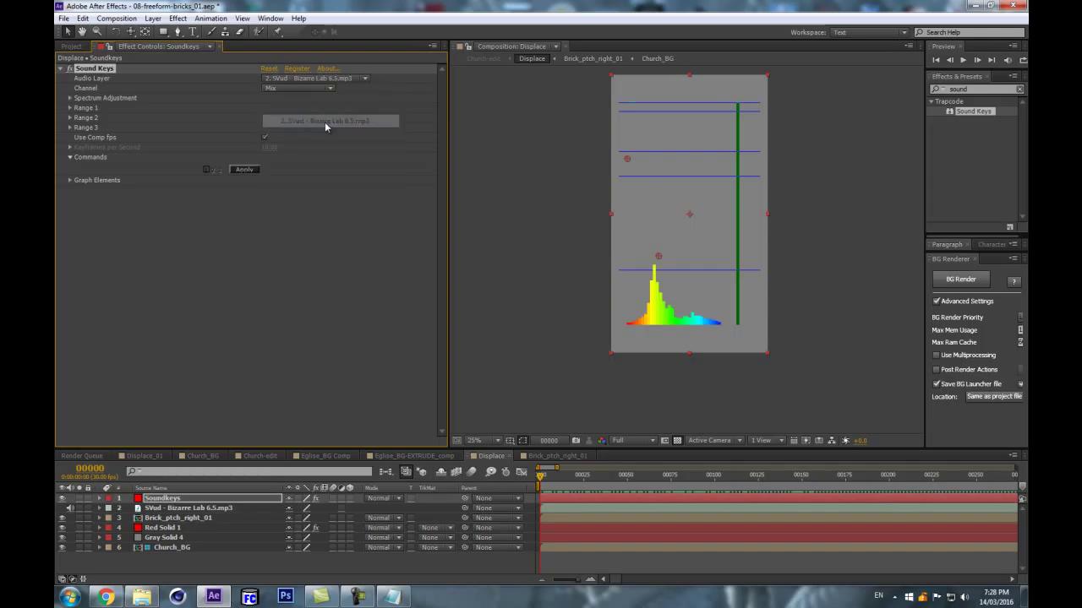
Examine the Sound Keys audio spectrum and its range handles close up at frame 35.
drag(538, 486, 601, 492)
key(ctrl+shift+h)
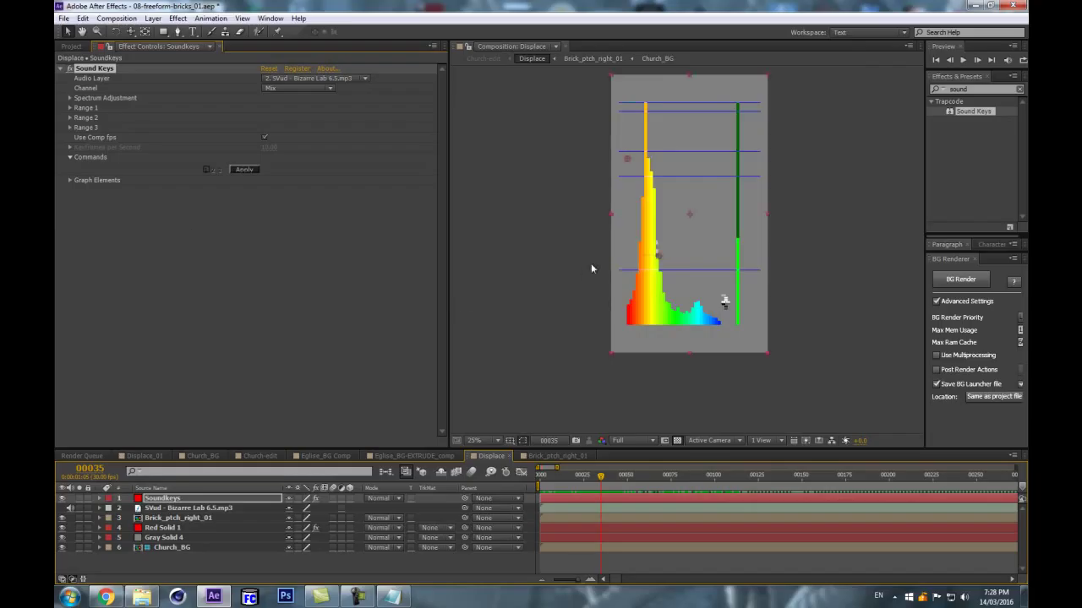
scroll(686, 270, up, 2)
click(88, 67)
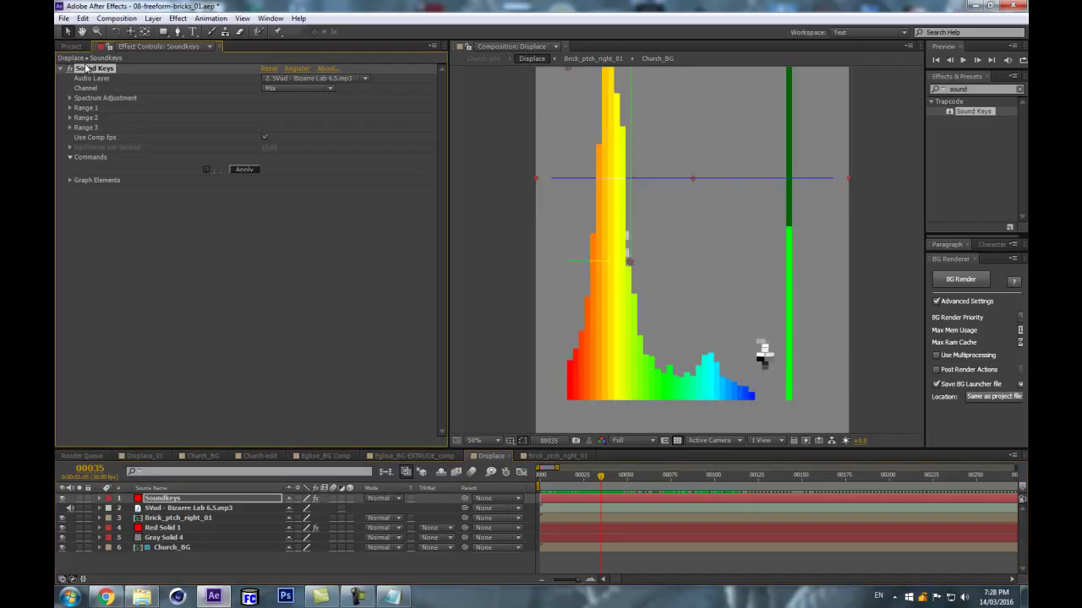
drag(572, 220, 599, 270)
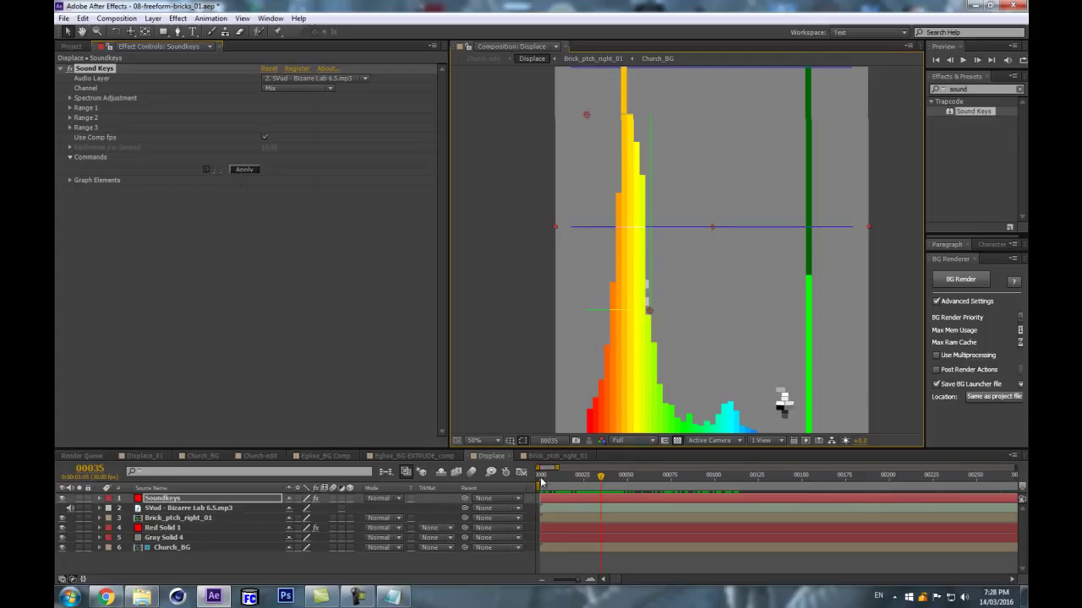
Reveal the waveform of the SVud - Bizarre Lab 6.5.mp3 layer and move to the beat at frame 4.
click(541, 480)
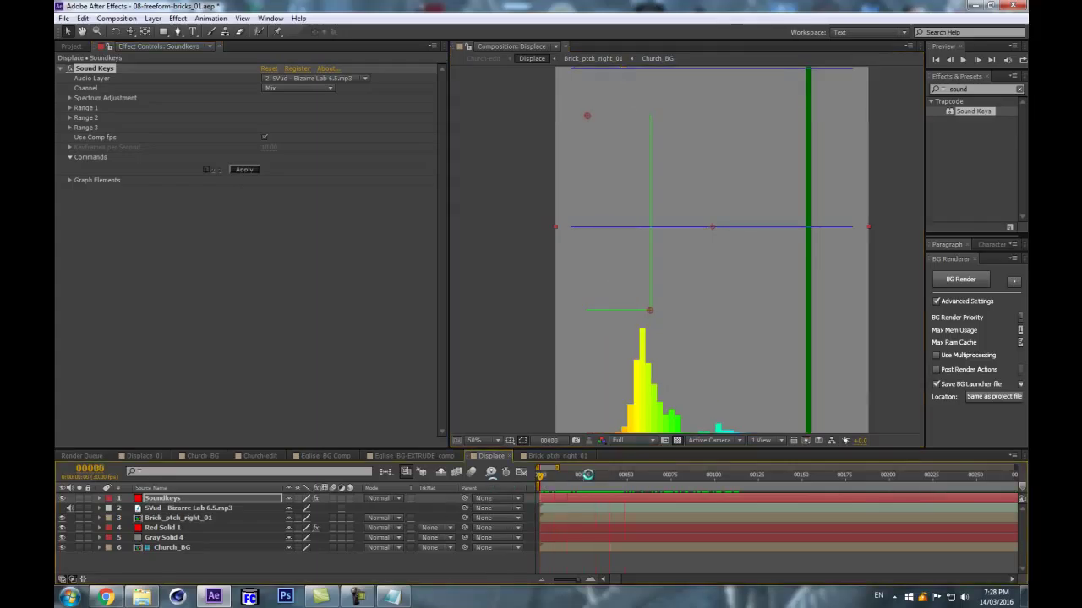
click(197, 510)
key(l)
key(l)
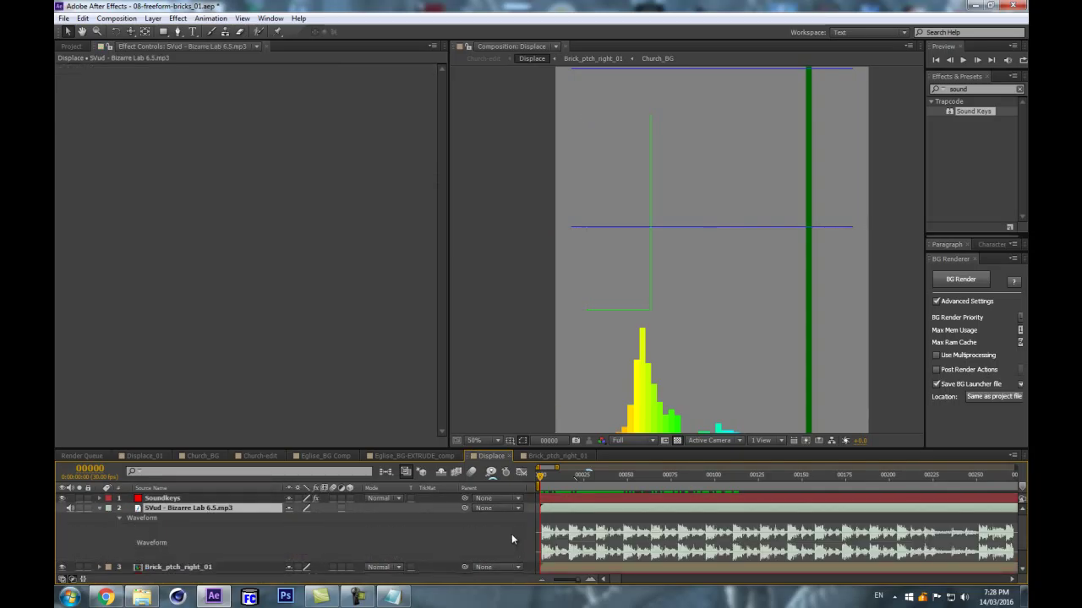
mouse_move(545, 476)
mouse_down()
mouse_move(585, 478)
mouse_move(548, 491)
mouse_up()
scroll(620, 172, down, 2)
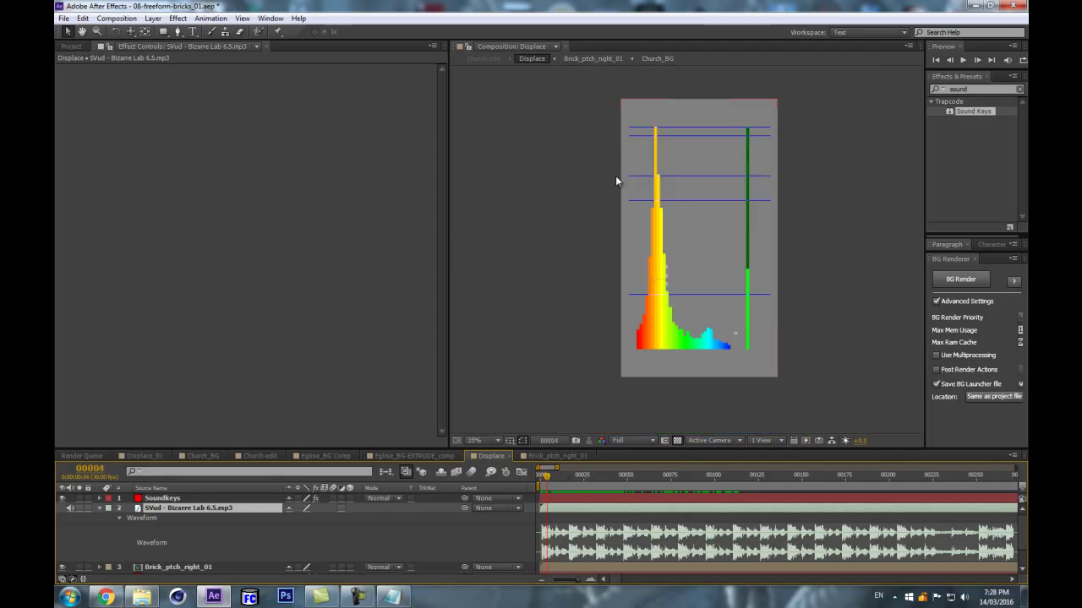
Narrow Sound Keys Range 1 to a thin strip around the tallest orange-yellow spectrum peak, spanning nearly the full graph height.
click(165, 498)
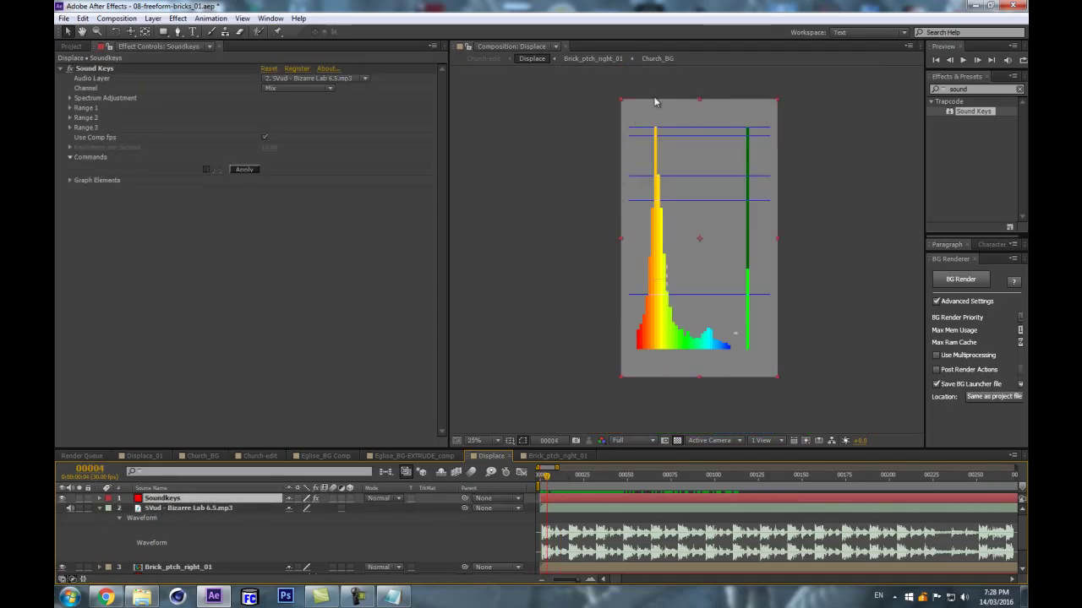
click(112, 69)
drag(636, 184, 651, 125)
drag(668, 282, 660, 338)
scroll(659, 288, up, 2)
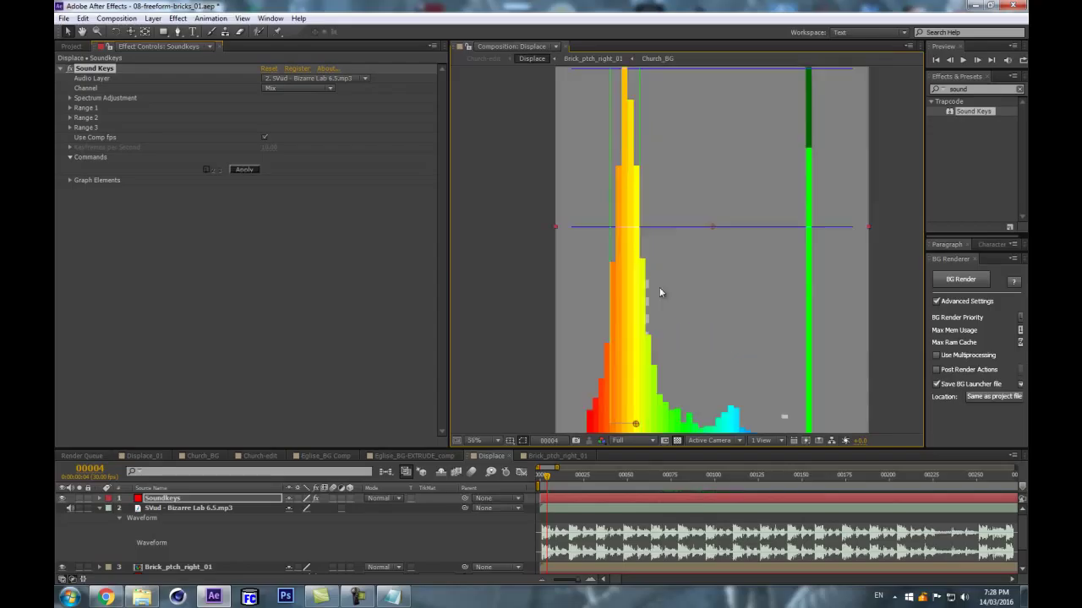
drag(595, 174, 618, 314)
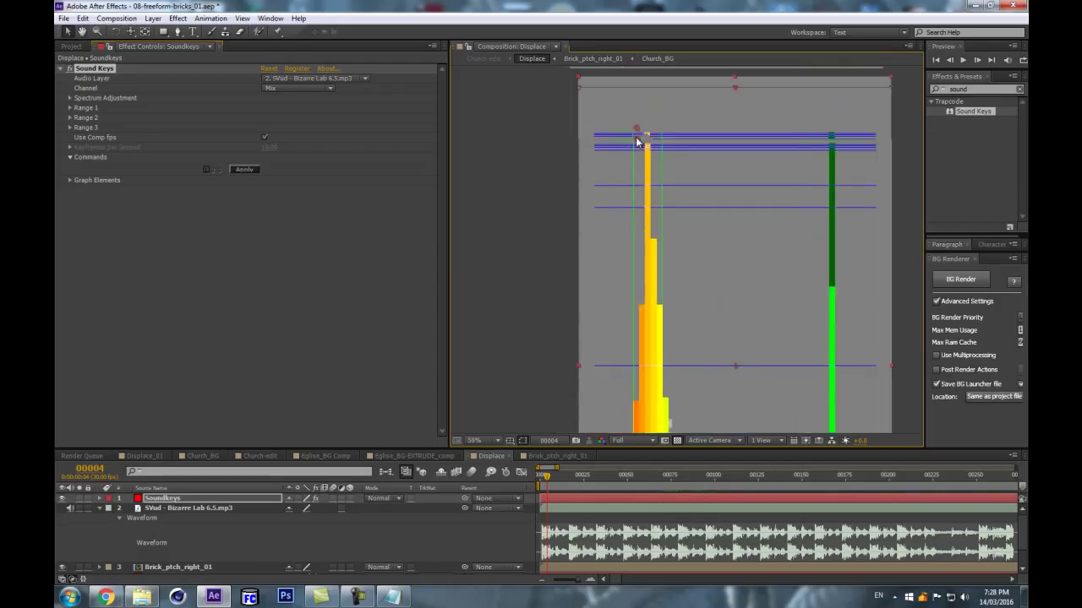
drag(638, 142, 645, 142)
scroll(729, 326, down, 4)
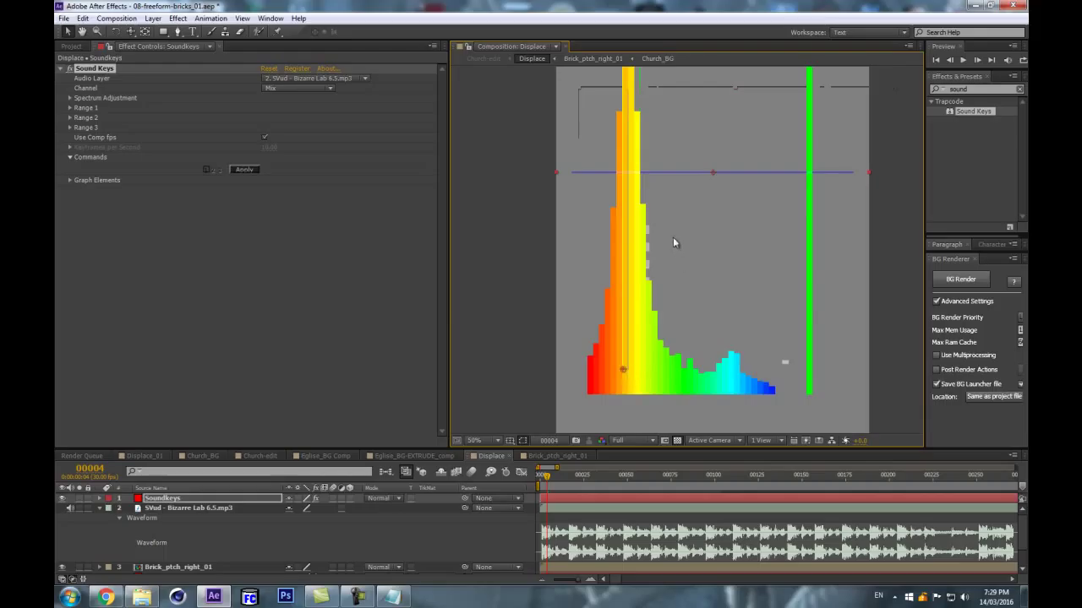
key(comma)
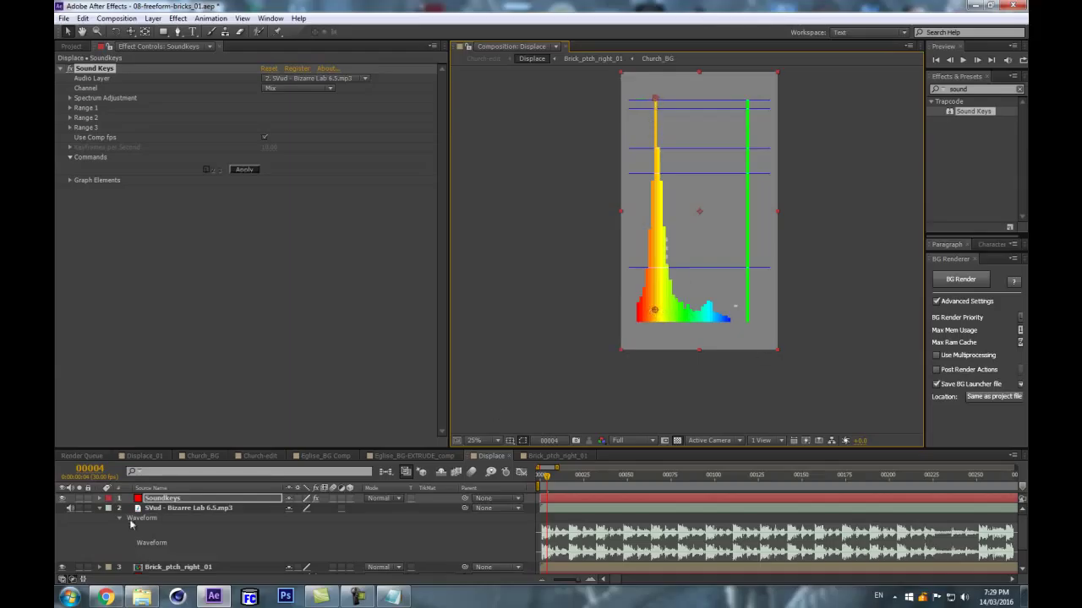
Play the Displace composition to compare the Sound Keys spectrum and output bar with the music.
click(190, 497)
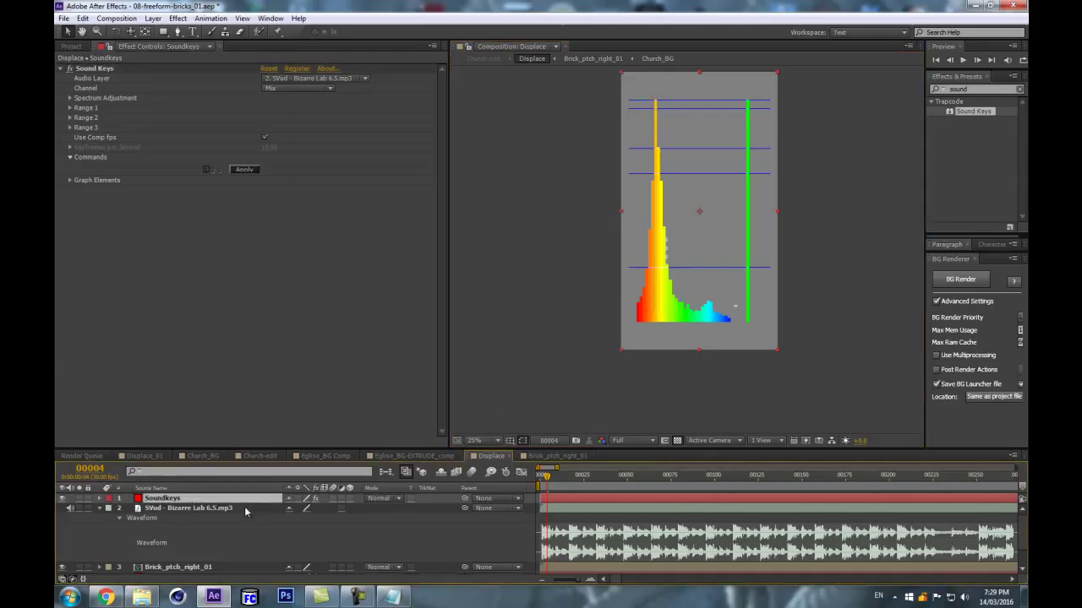
key(space)
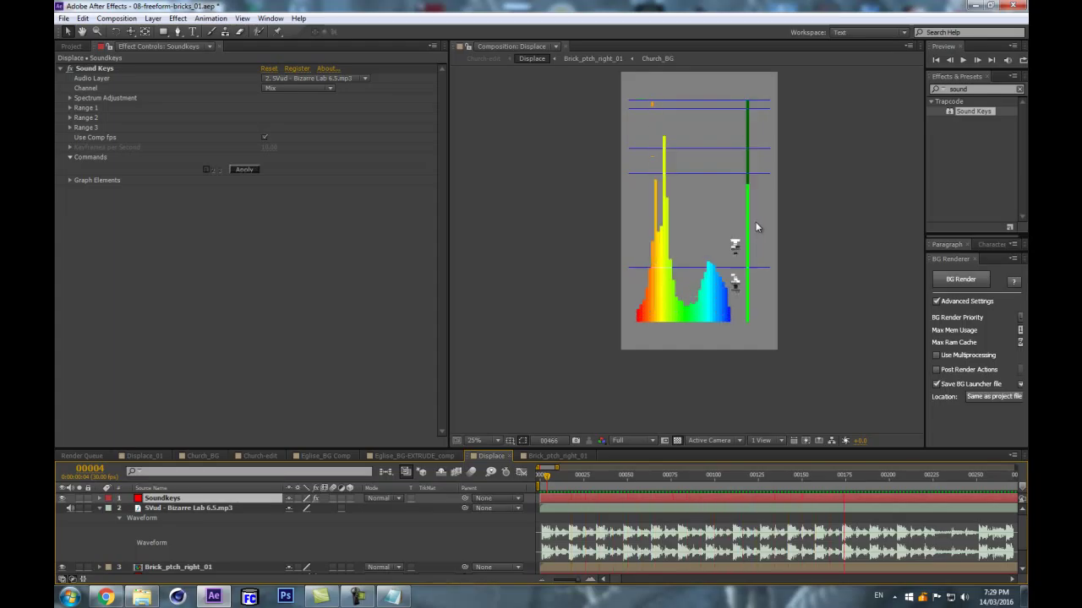
key(space)
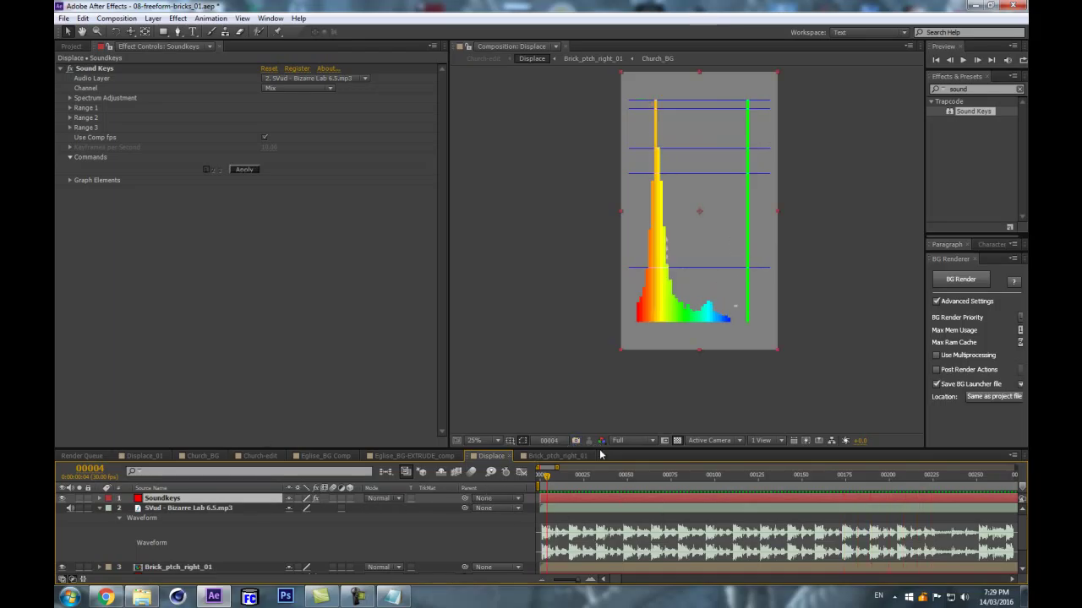
Apply Sound Keys from frame 0 to generate the Output 1 keyframes, and show them close up in an enlarged timeline.
drag(629, 451, 639, 414)
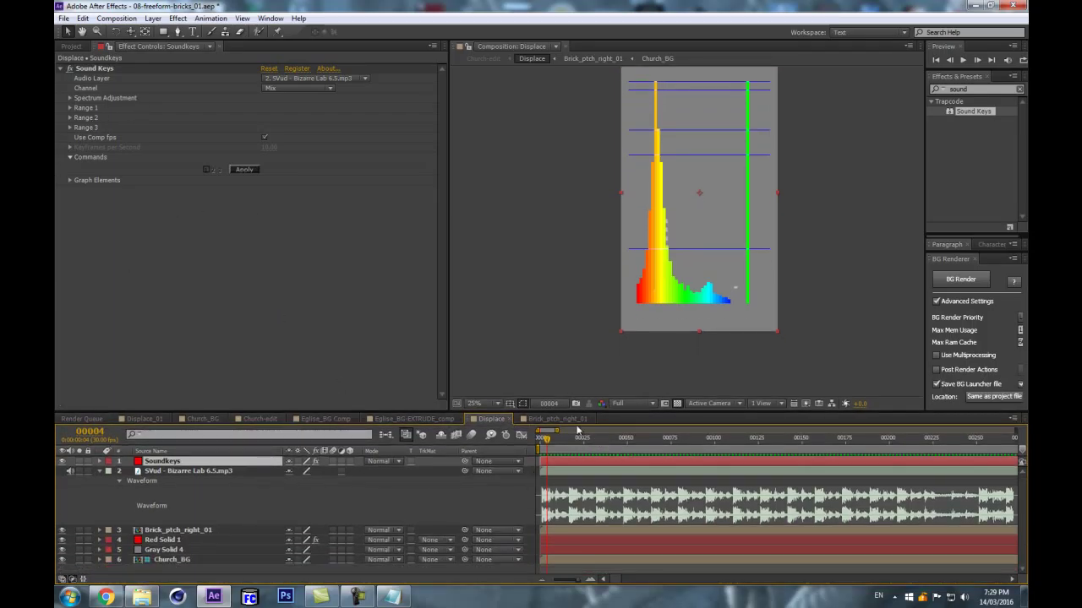
key(Home)
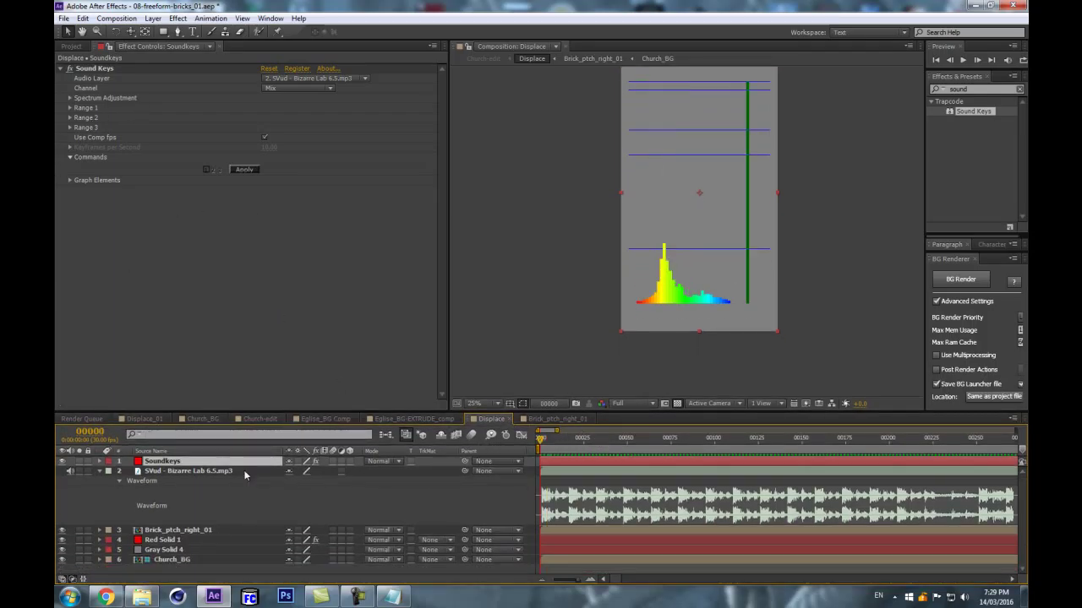
click(244, 170)
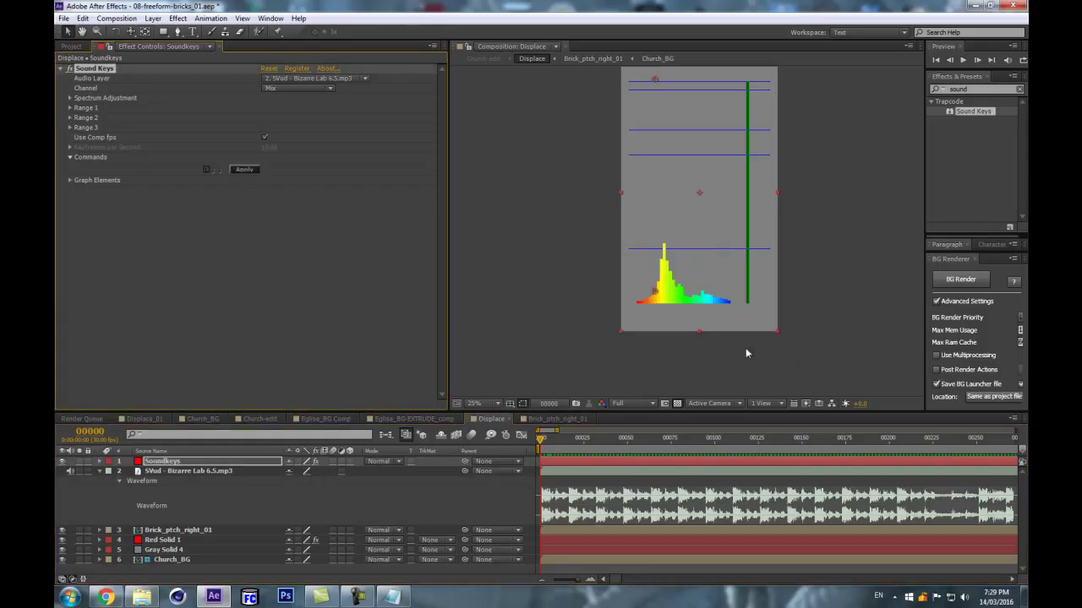
key(u)
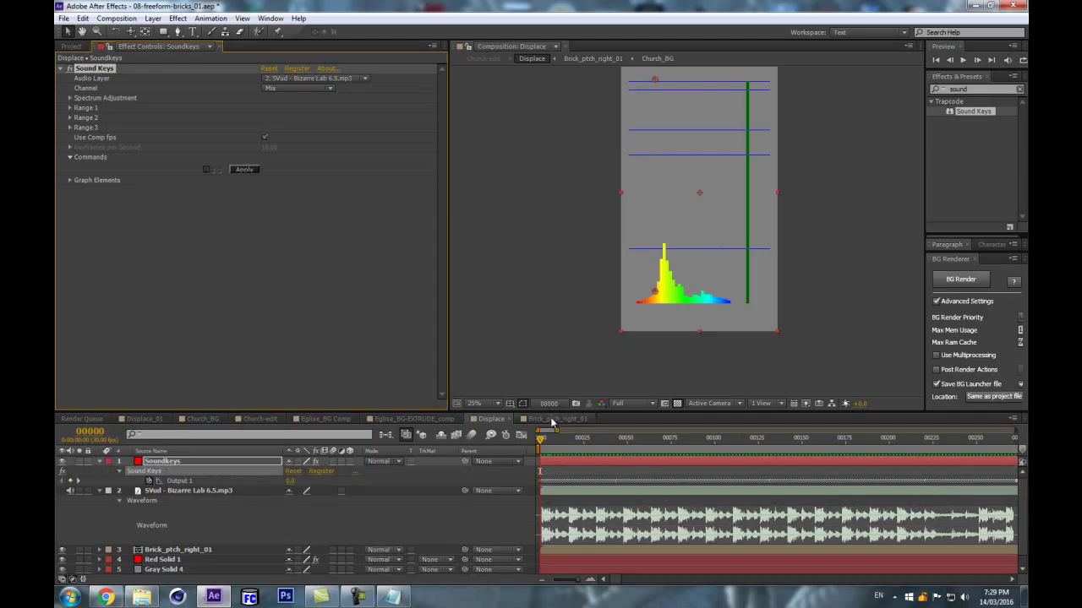
key(equal)
key(equal)
key(equal)
key(equal)
mouse_move(549, 444)
mouse_down()
mouse_move(611, 449)
mouse_move(539, 444)
mouse_up()
Set the Range 1 output to Custom with Min 0.5 and Max 1, and apply Sound Keys again.
click(71, 108)
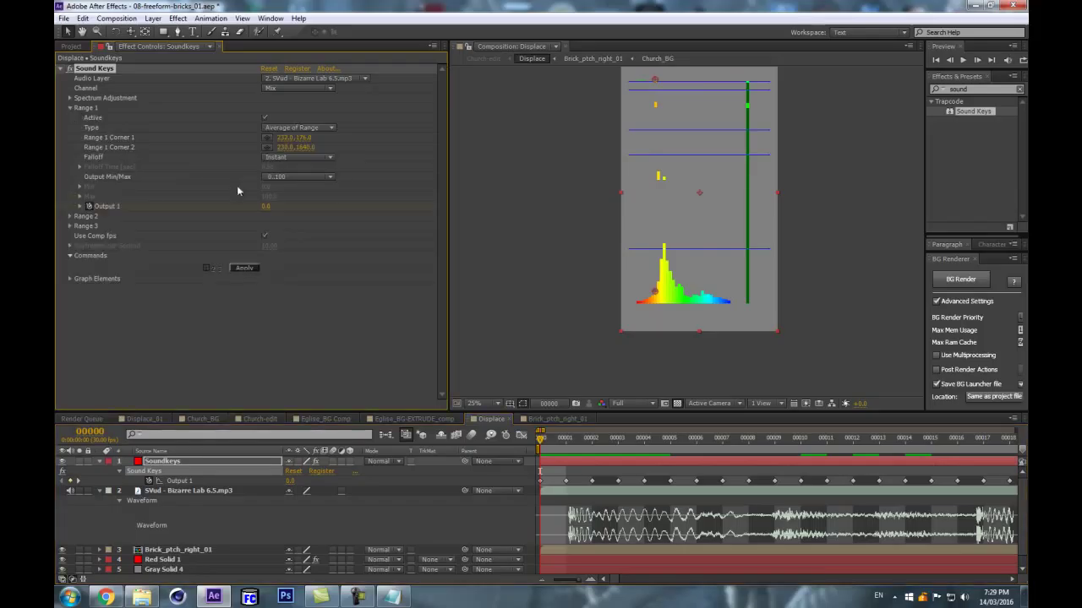
click(273, 176)
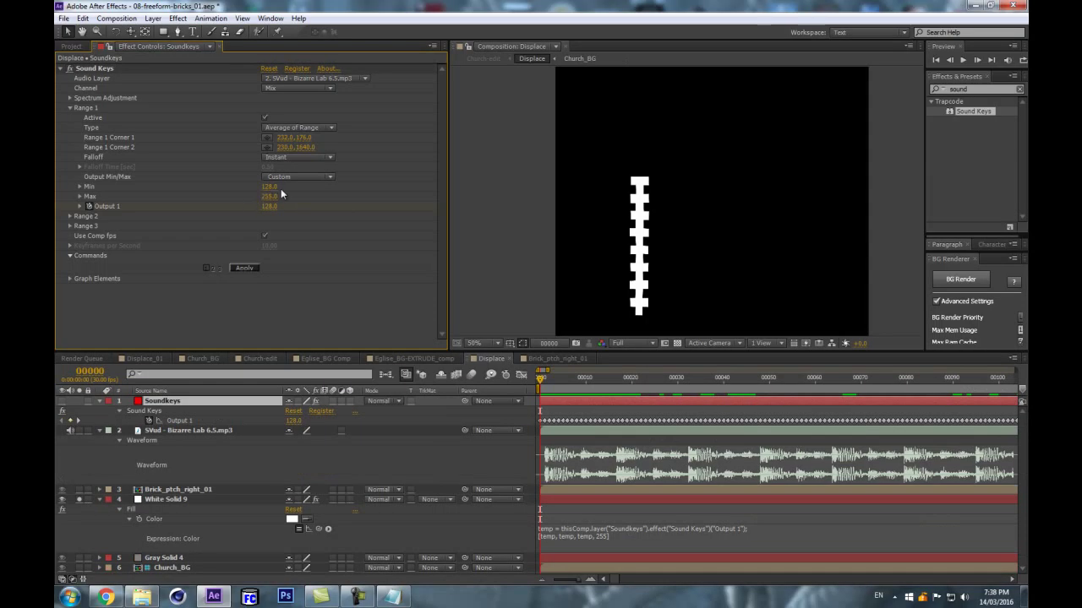
click(270, 187)
text(0)
text(.5)
key(Tab)
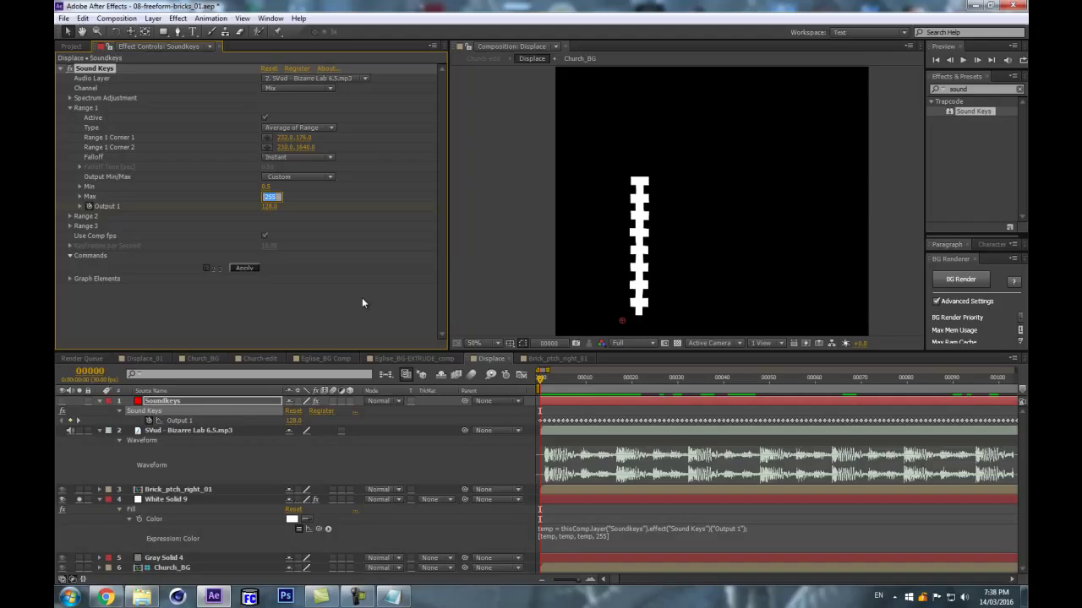
text(1)
key(Return)
click(246, 268)
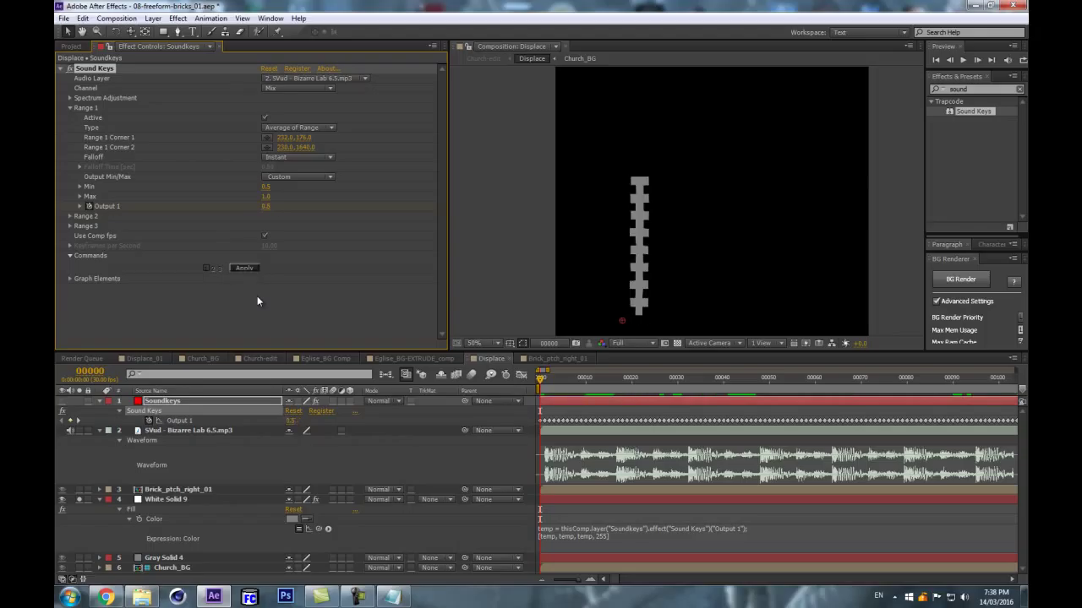
Replace the Fill color expression on White Solid 9 with one linked directly to the Soundkeys layer's Output 1.
click(652, 533)
key(BackSpace)
click(492, 536)
click(289, 565)
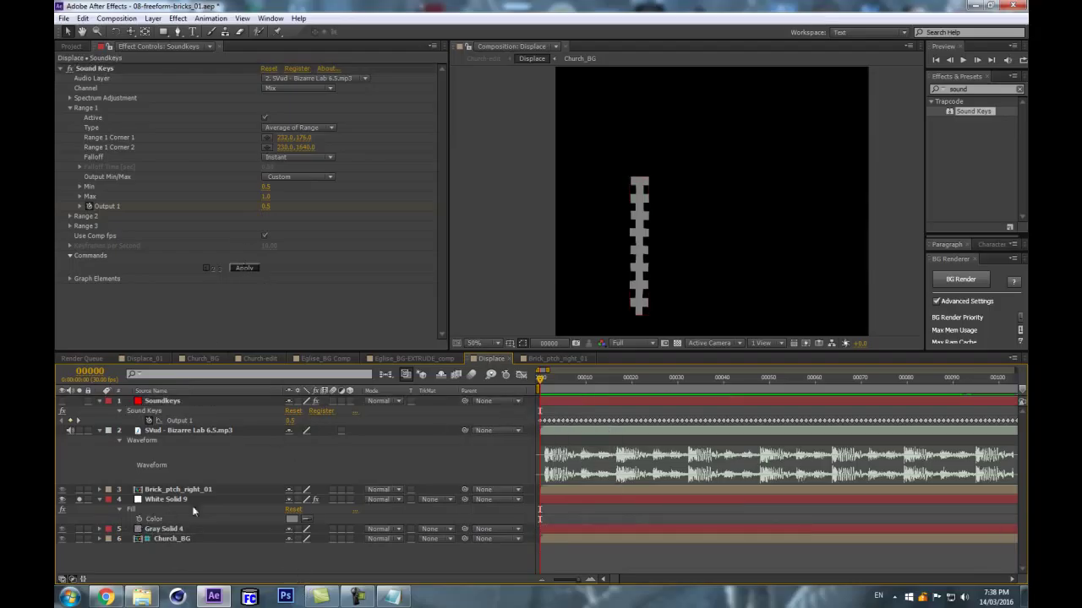
alt+click(138, 520)
drag(310, 532, 173, 420)
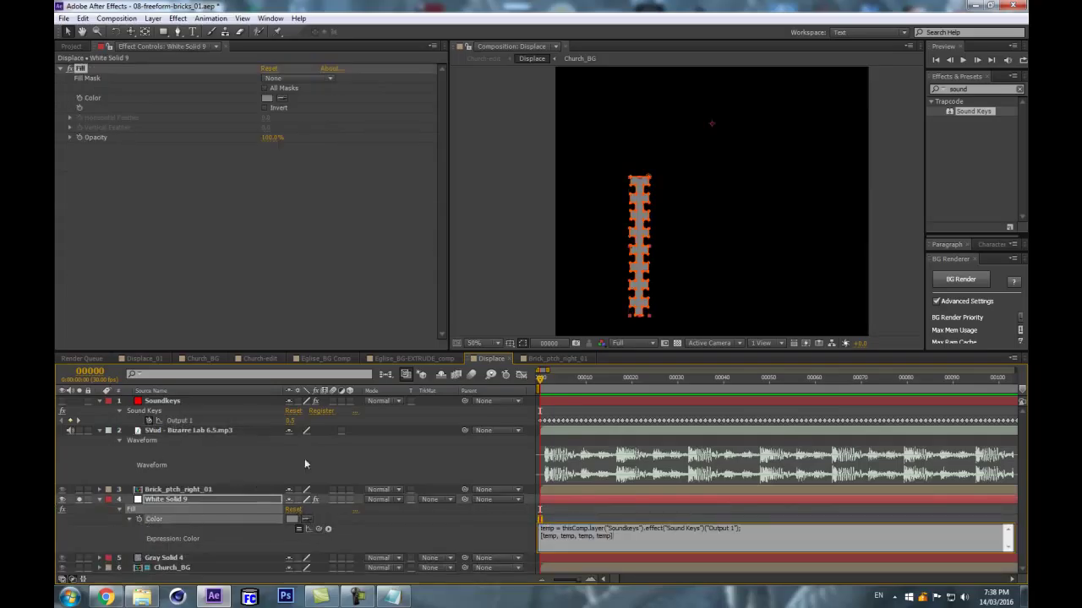
click(469, 535)
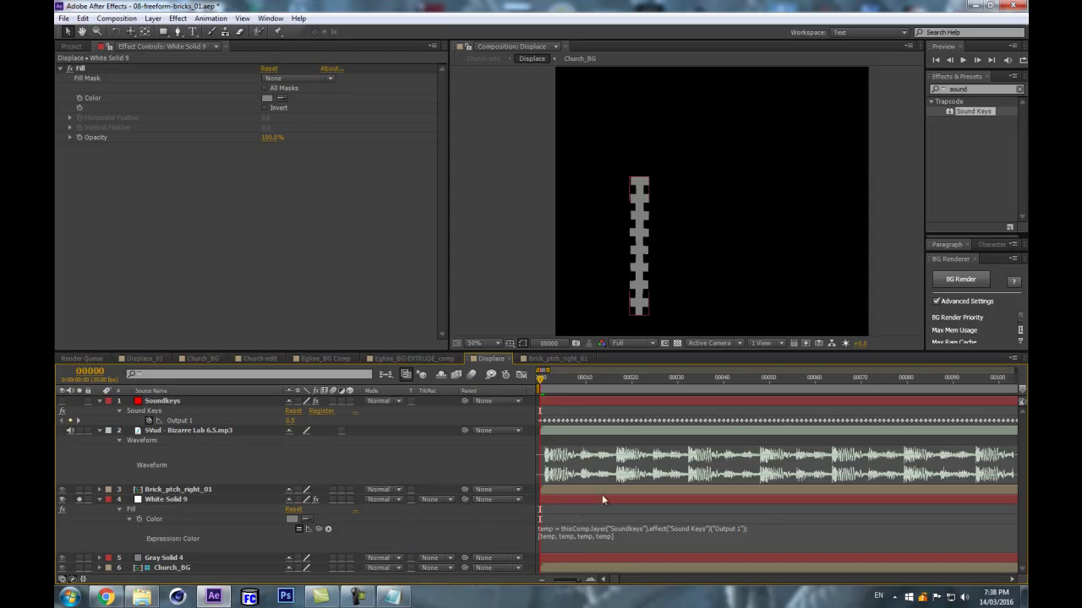
Check the audio-driven fill of the brick column over time, and switch to the Church-edit composition.
key(space)
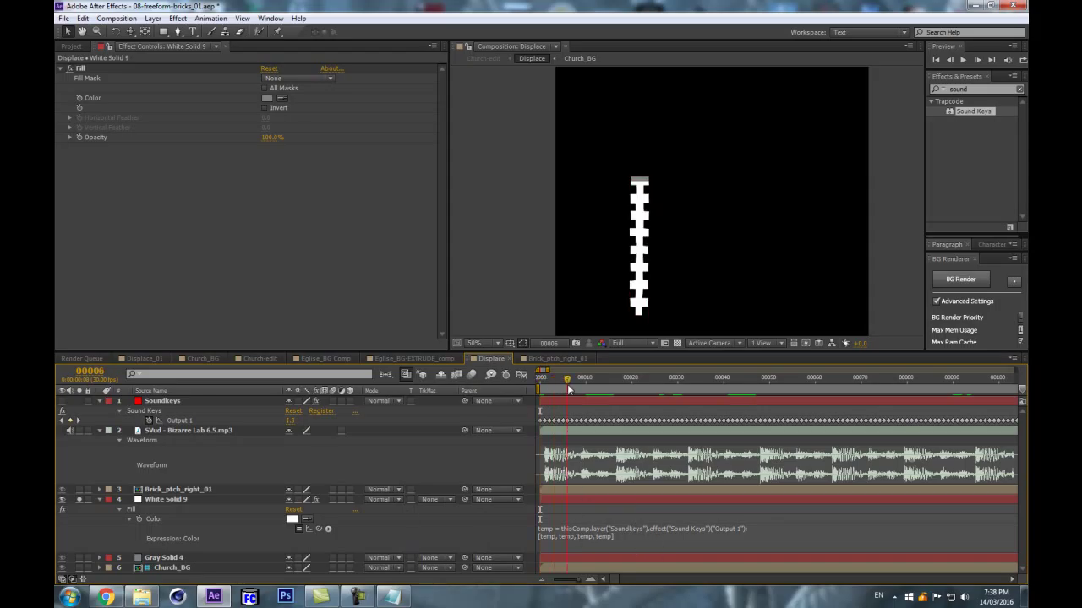
drag(625, 397, 397, 487)
key(Tab)
click(318, 377)
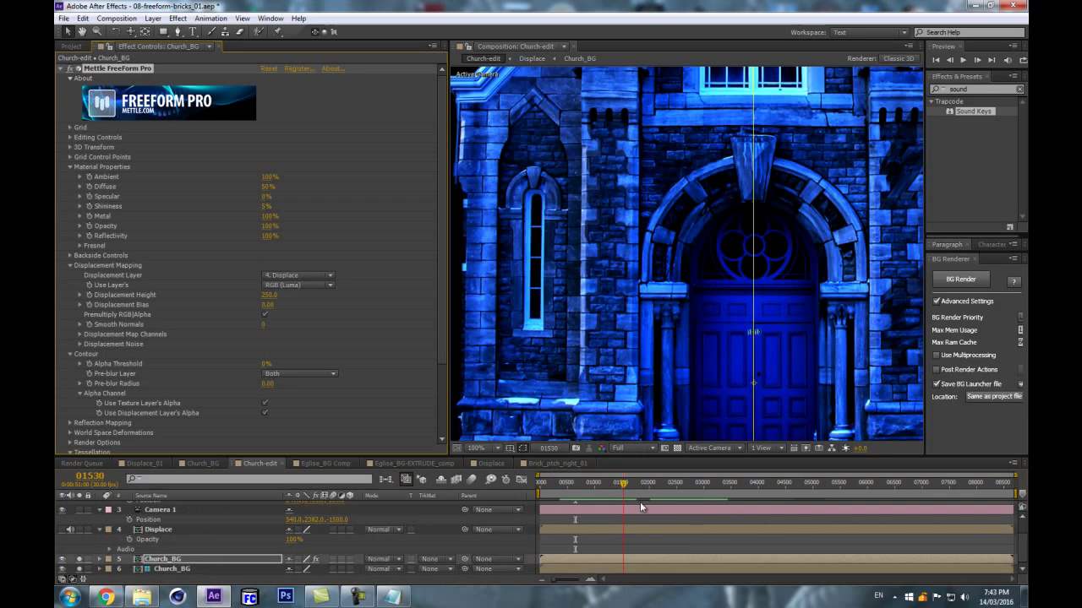
Preview the displaced bricks on both sides of the church door in Church-edit, around frames 21 and 478.
drag(642, 502, 541, 505)
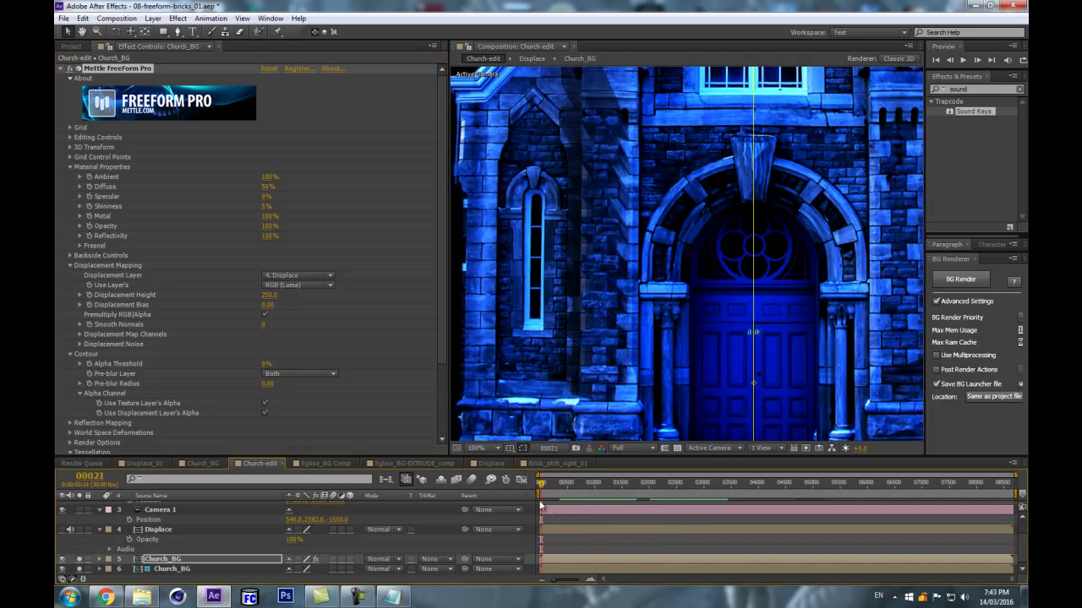
click(177, 560)
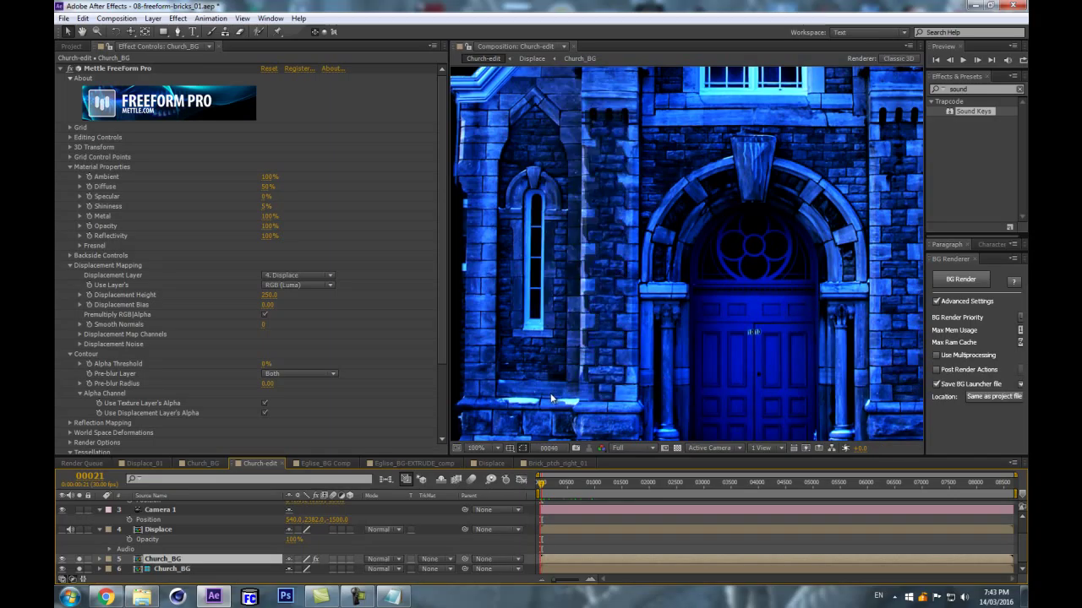
click(566, 485)
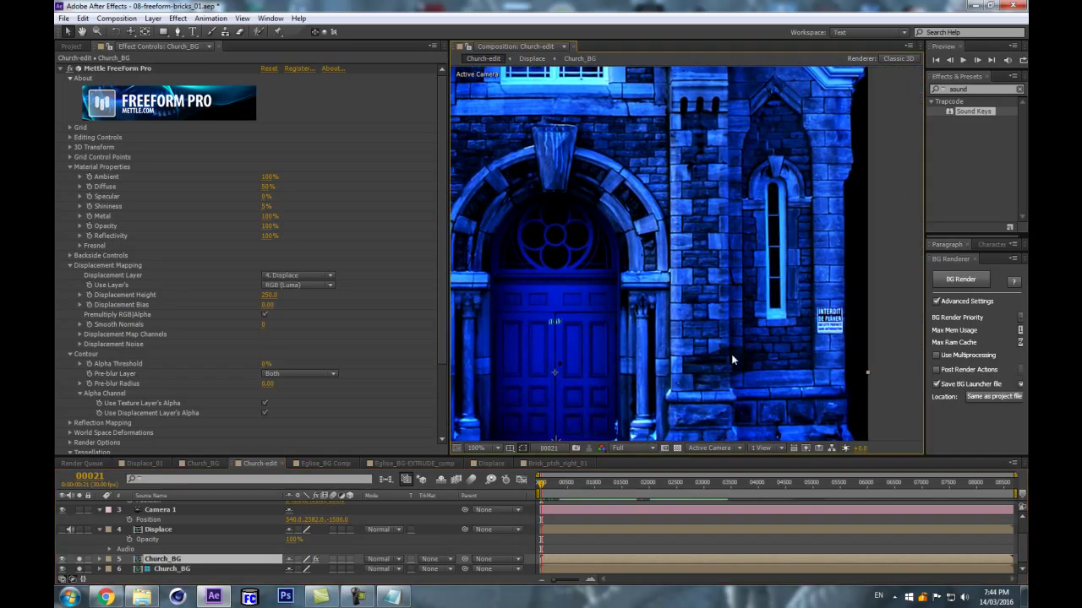
drag(567, 489, 567, 493)
scroll(754, 337, up, 1)
scroll(715, 313, down, 1)
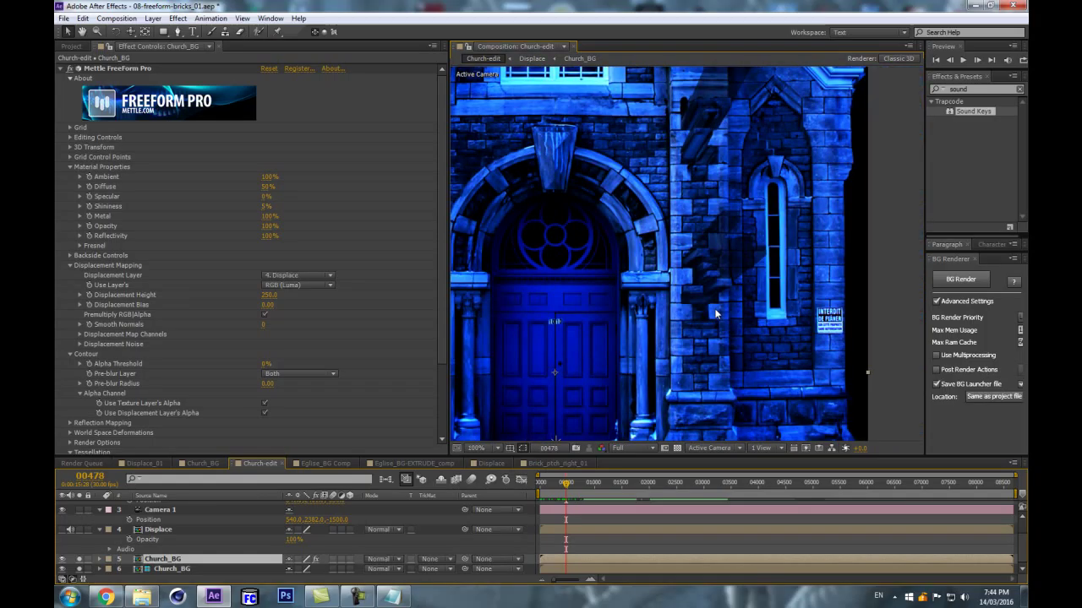
Open the Displace composition and review its brick animation over a wider time span, returning to frame 0.
double_click(152, 529)
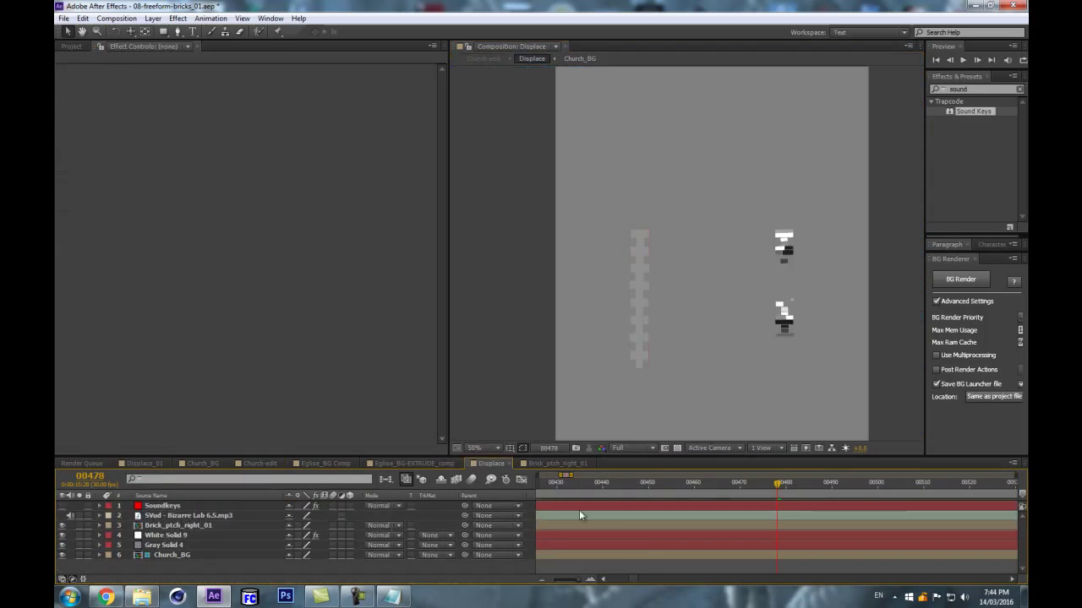
key(space)
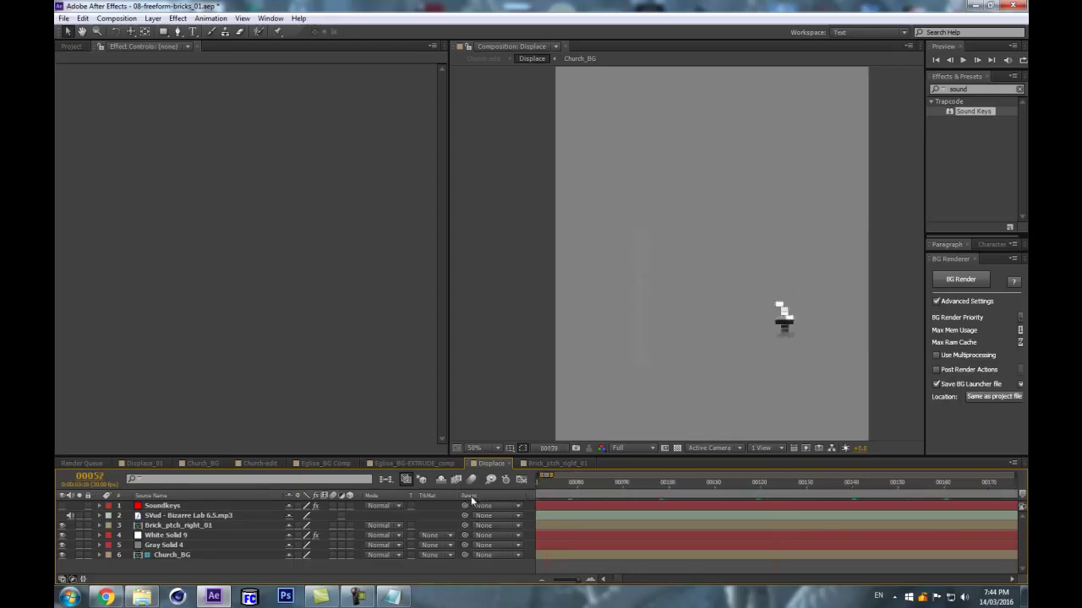
key(minus)
key(minus)
key(minus)
key(minus)
key(minus)
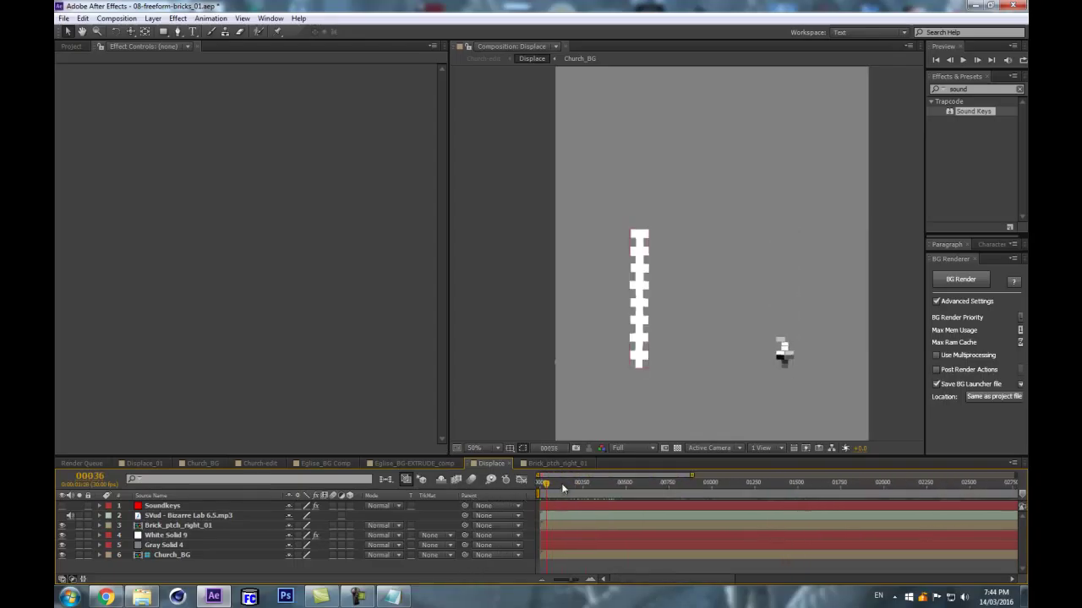
drag(561, 485, 505, 497)
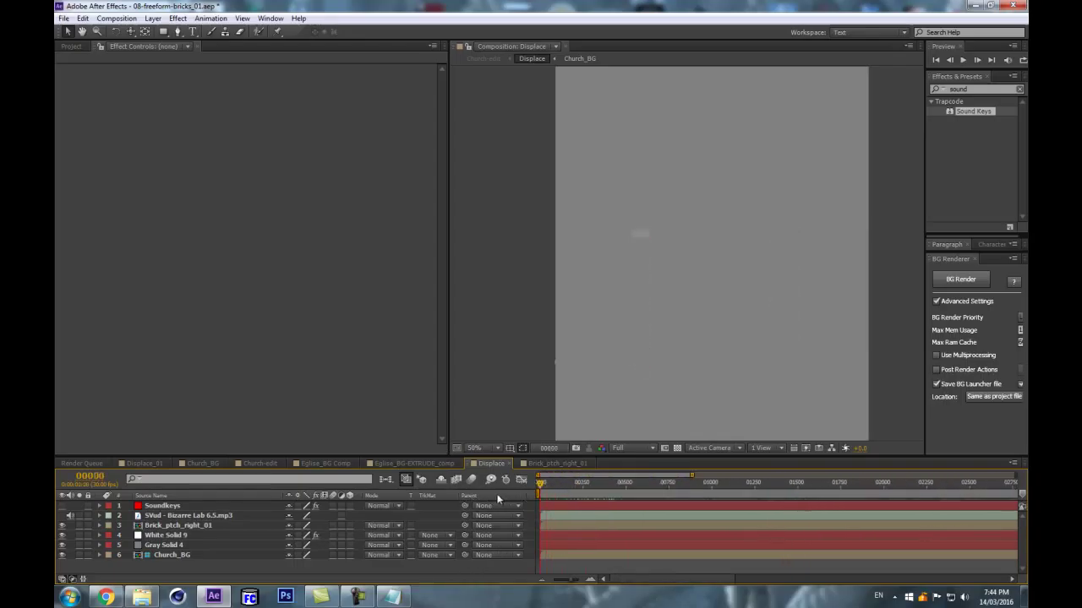
Inspect the White Solid 9 and Brick_ptch_right_01 layers, and open Brick_ptch_right_01 to review its brick fills up to frame 200.
click(211, 536)
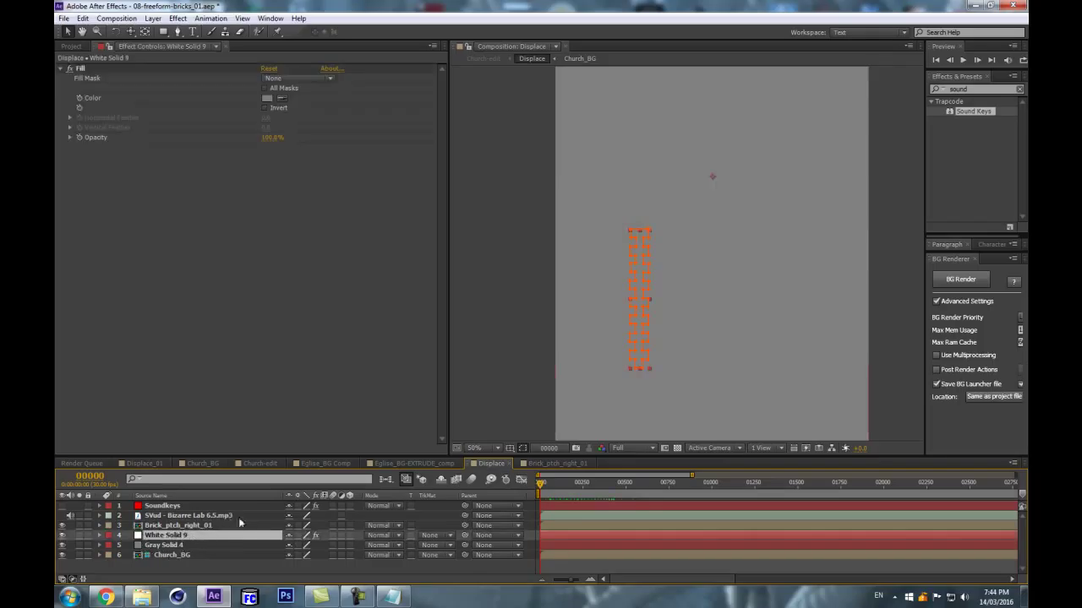
click(183, 526)
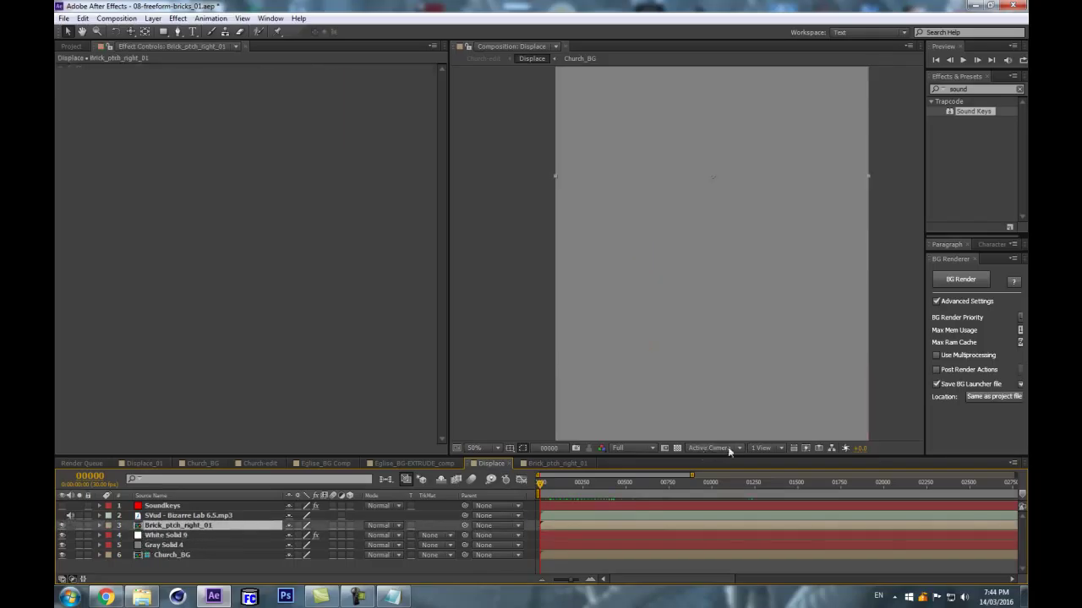
drag(583, 493, 933, 529)
double_click(188, 528)
key(Home)
drag(538, 575, 888, 562)
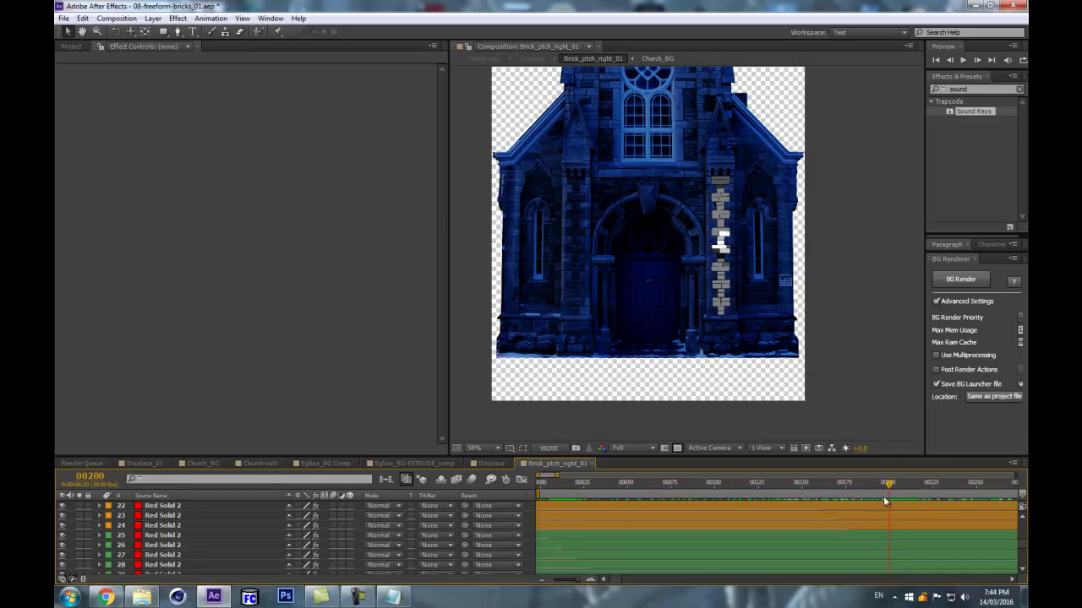
Return to the Displace composition, activate Range 2 in the Soundkeys layer's Sound Keys effect, and make that layer visible.
click(385, 480)
click(304, 483)
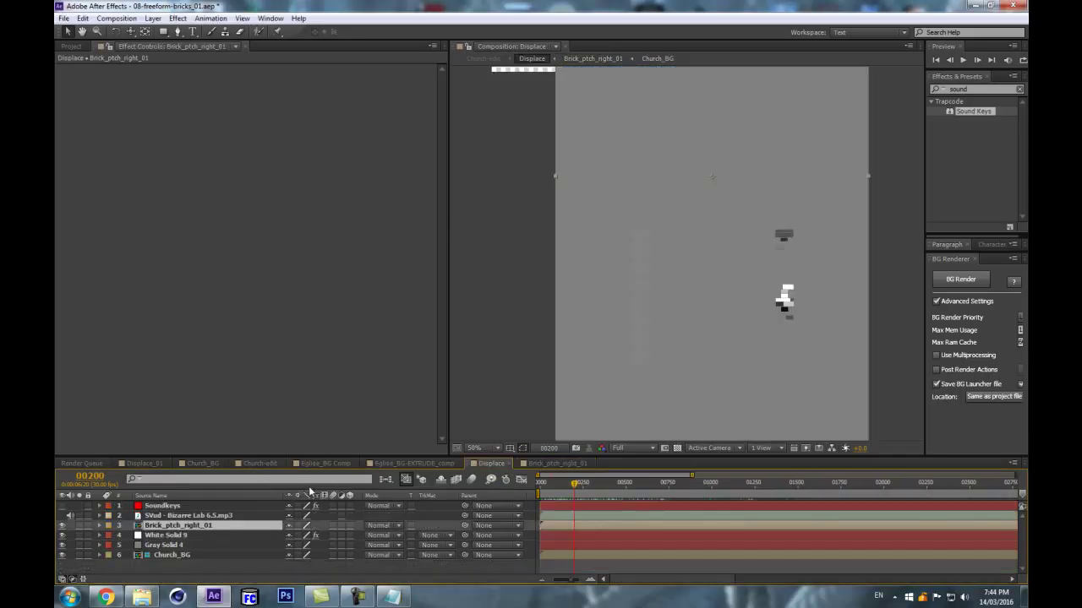
click(188, 506)
click(70, 216)
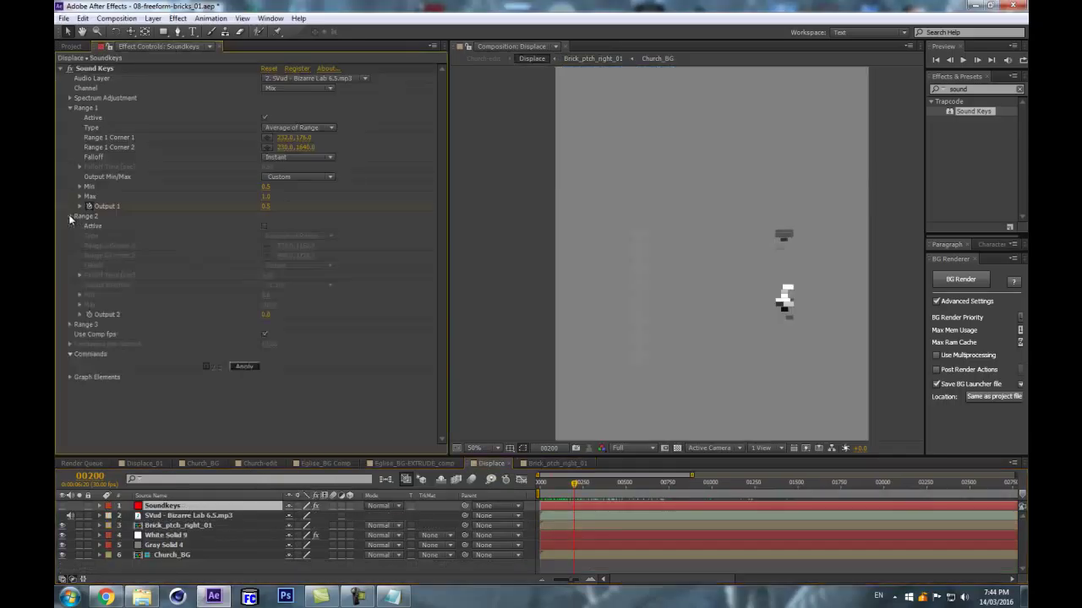
click(265, 227)
click(62, 505)
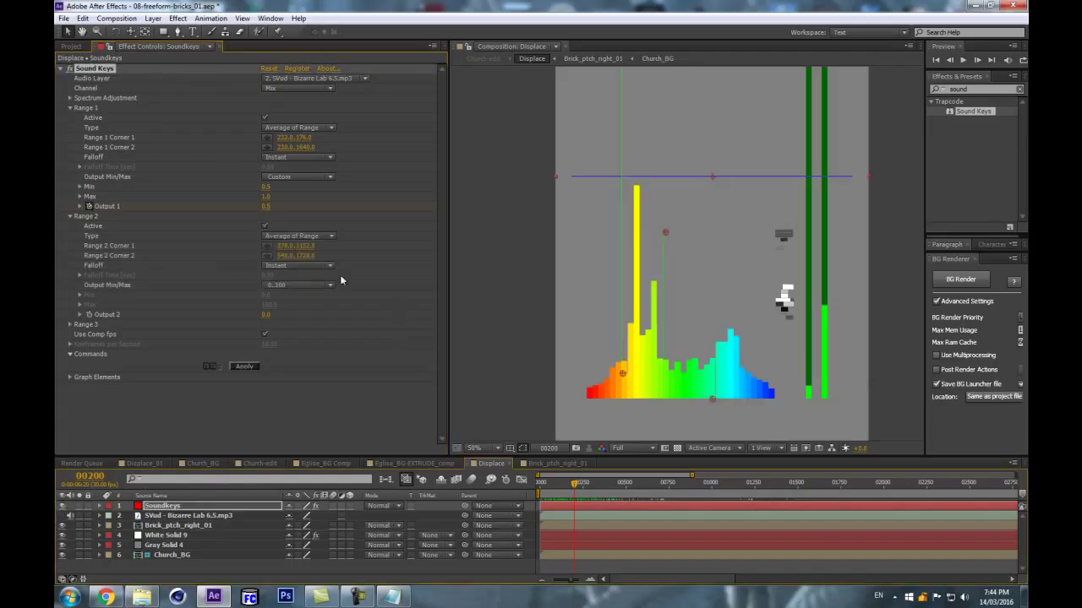
Fit the Range 2 box around the cyan spectrum peak, with corners at about 568, 1472 and 628, 1716, and return to frame 0.
drag(712, 398, 773, 391)
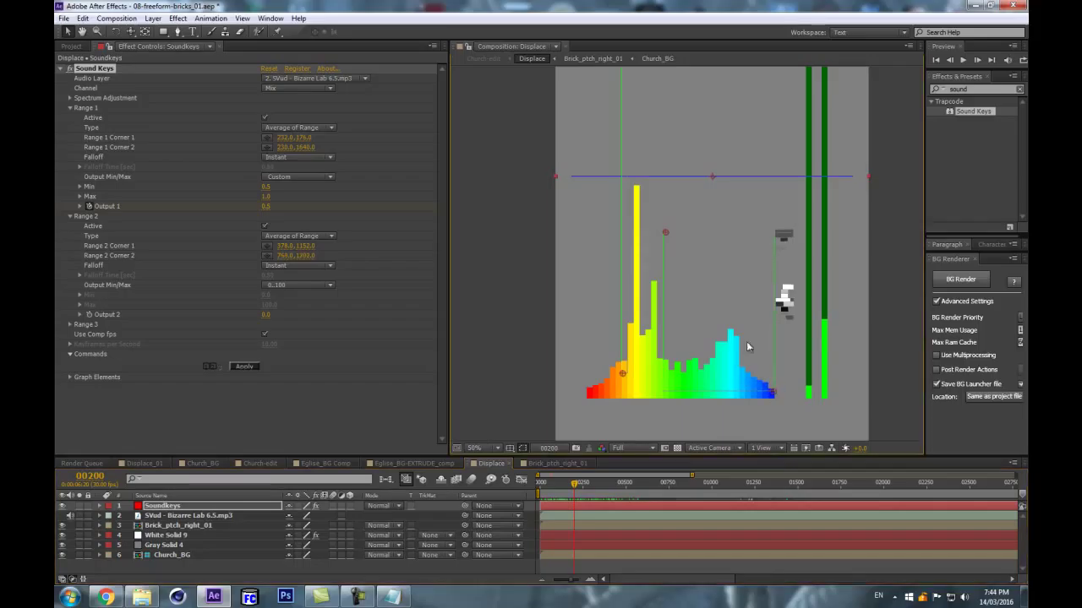
drag(665, 234, 720, 326)
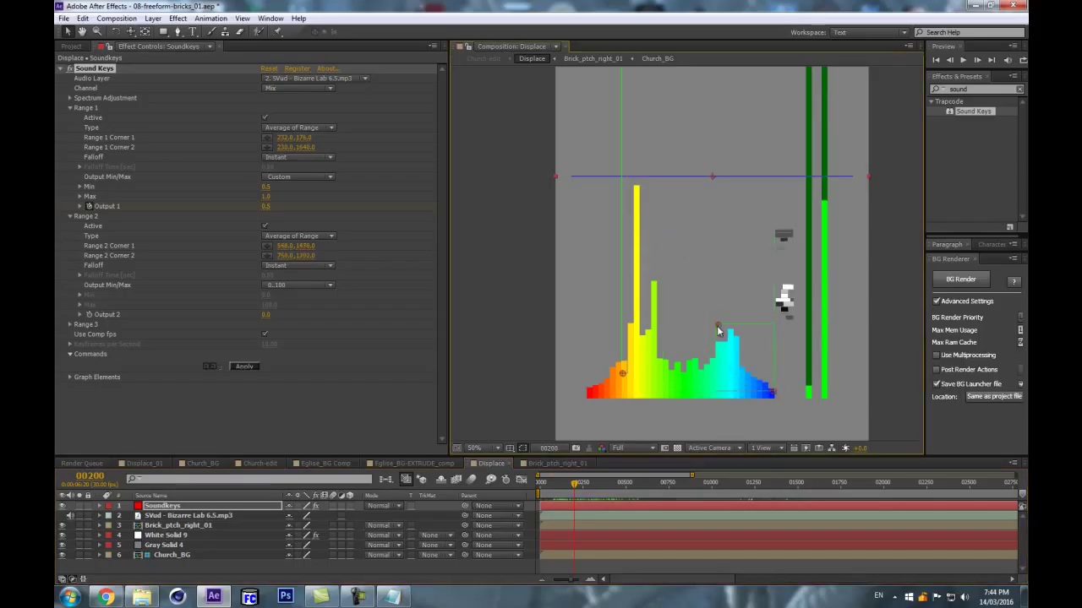
drag(776, 394, 740, 401)
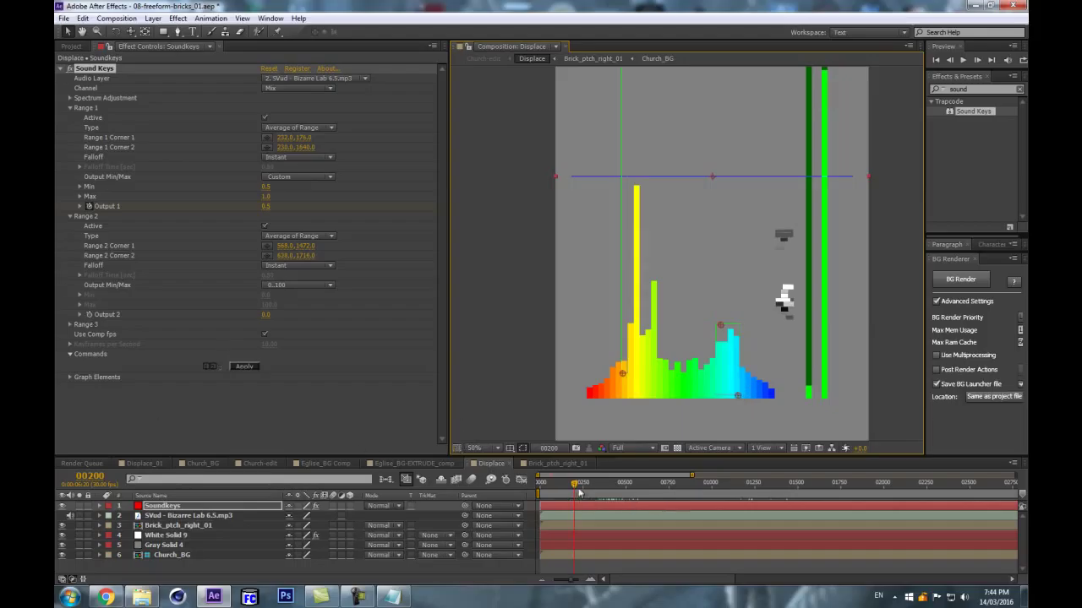
drag(578, 492, 498, 491)
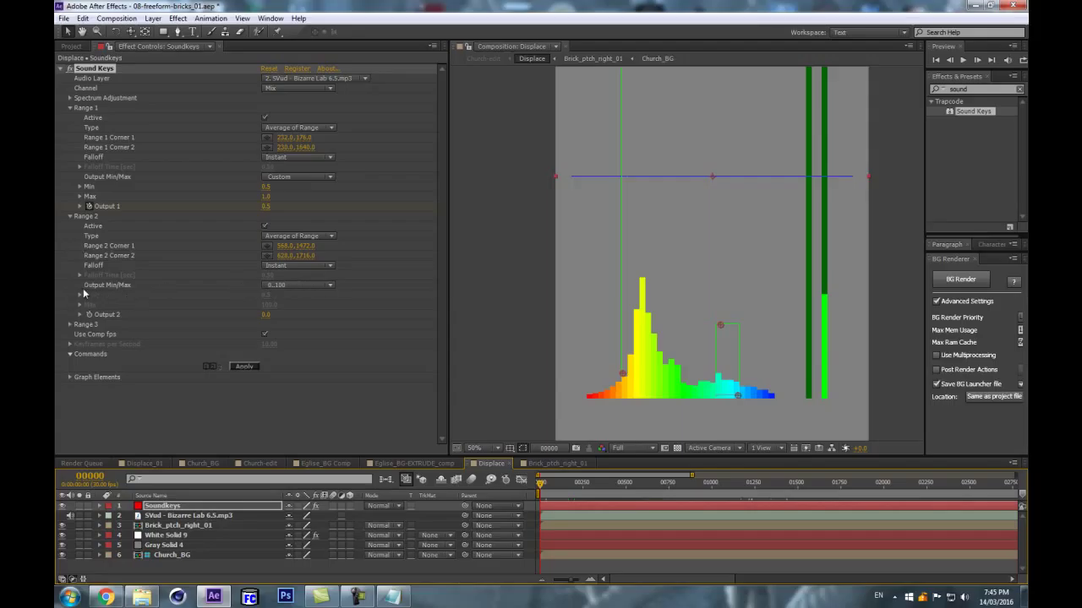
Set Range 2's Output Min/Max to Custom with a Max of 200, and apply the audio analysis.
click(283, 285)
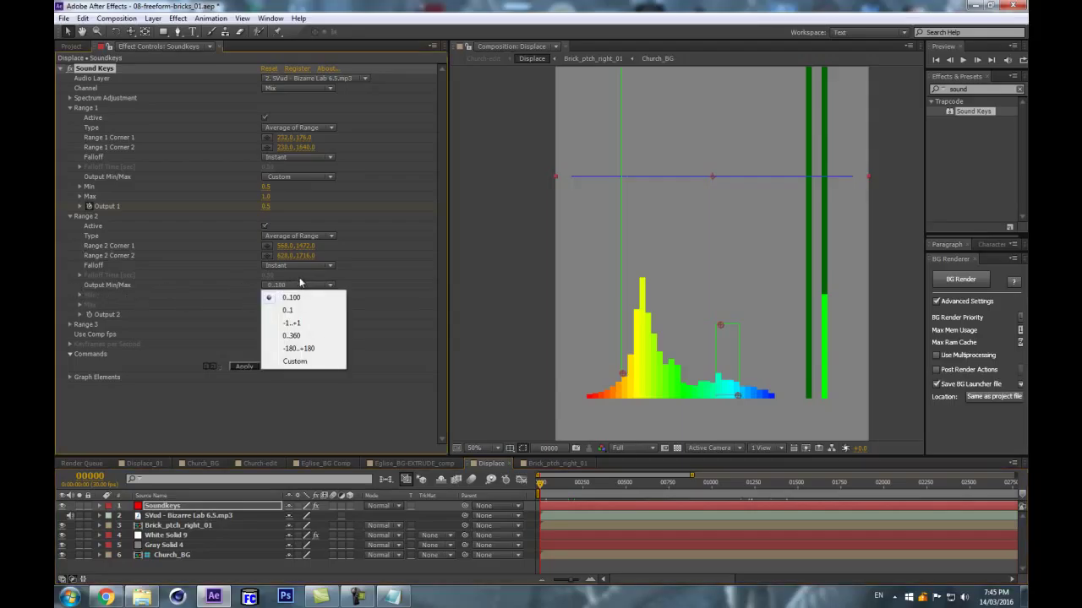
click(291, 361)
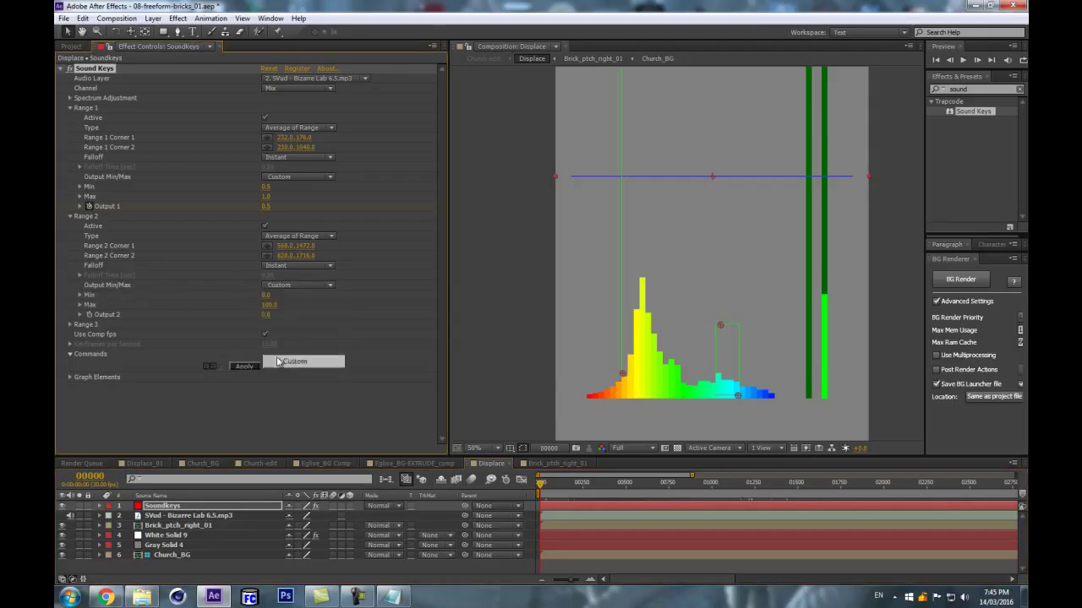
click(267, 304)
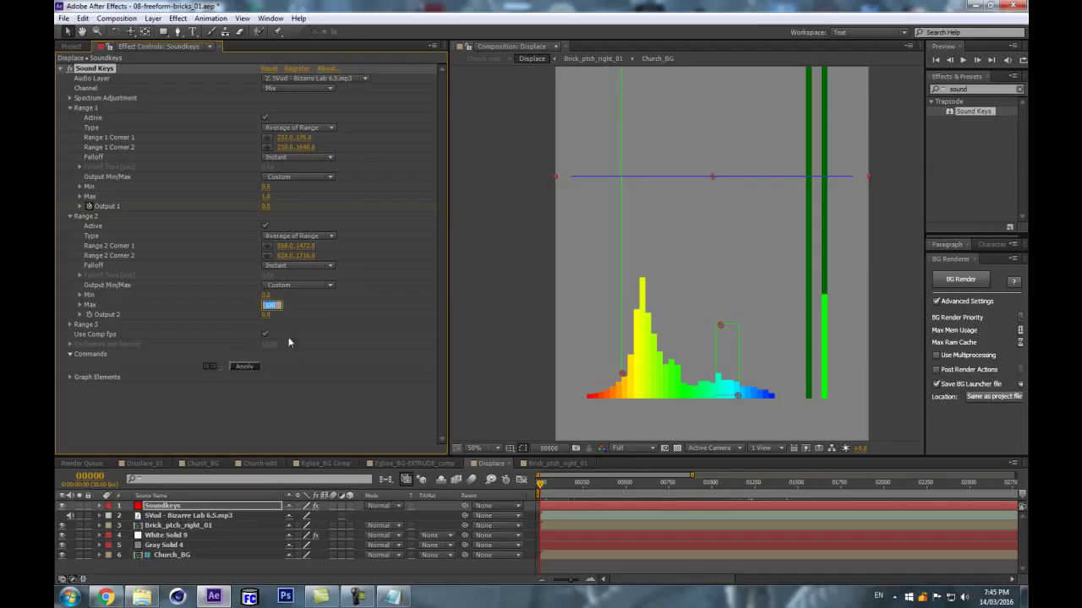
text(200)
key(Return)
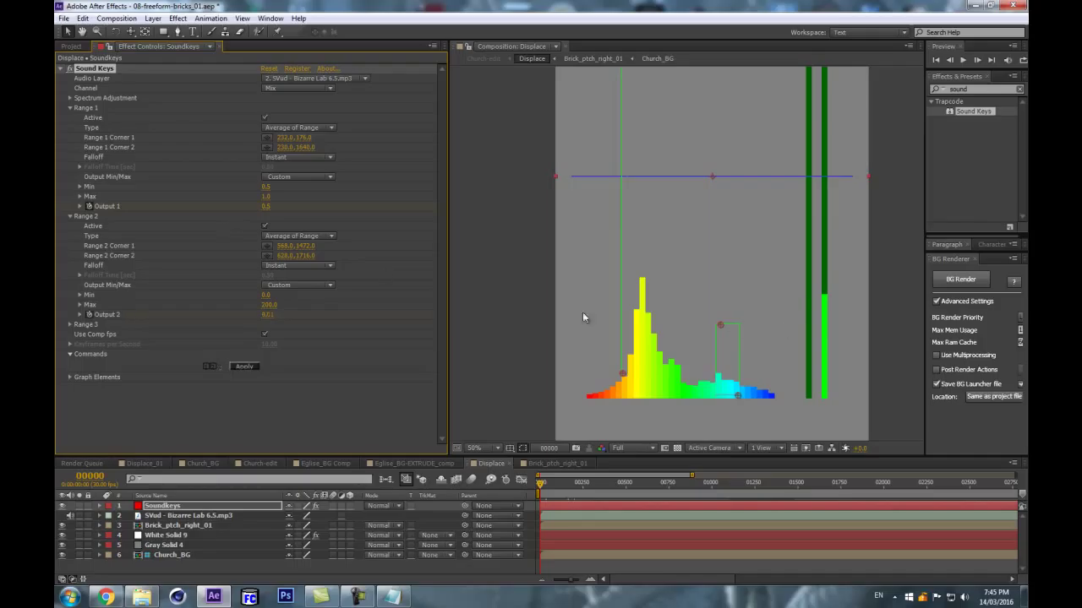
Reveal the Soundkeys layer's keyframed outputs and make more room for the layer timeline.
click(150, 512)
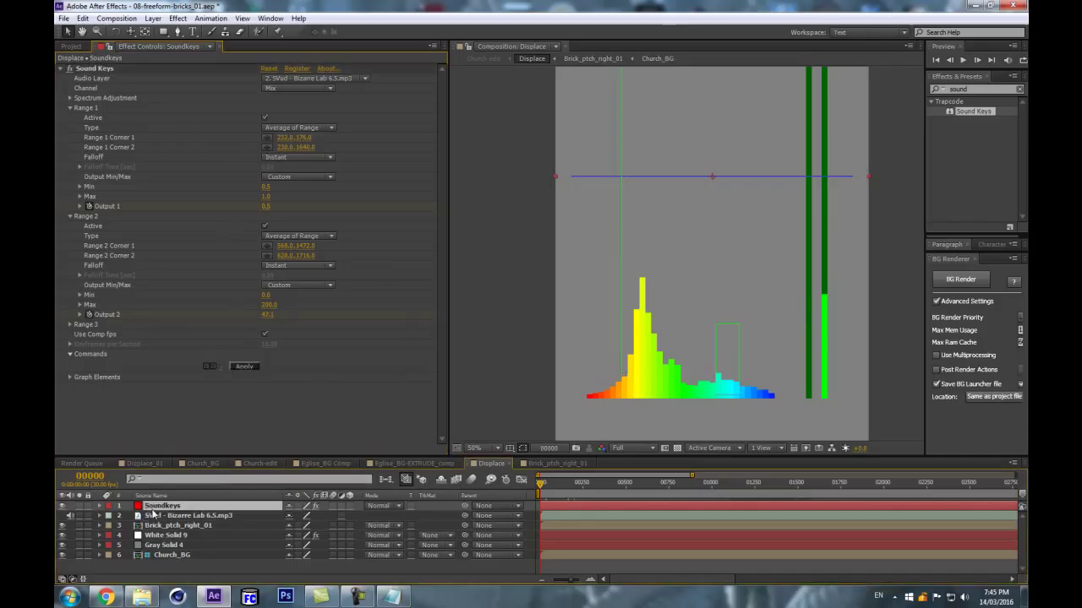
key(u)
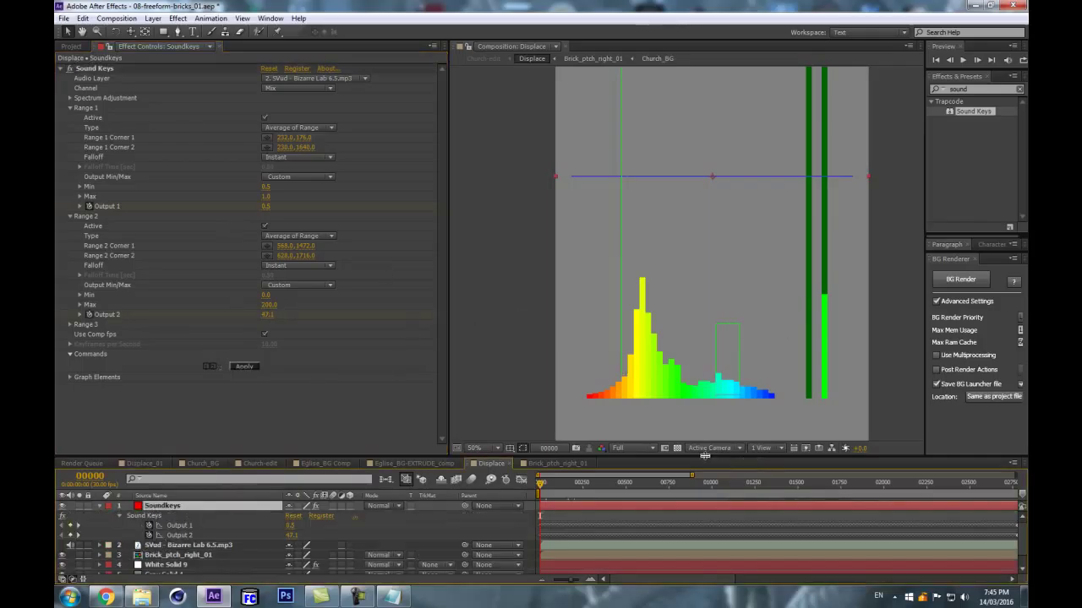
drag(705, 456, 704, 350)
Enable Time Remapping on the Brick_ptch_right_01 layer and delete its end keyframe.
click(179, 448)
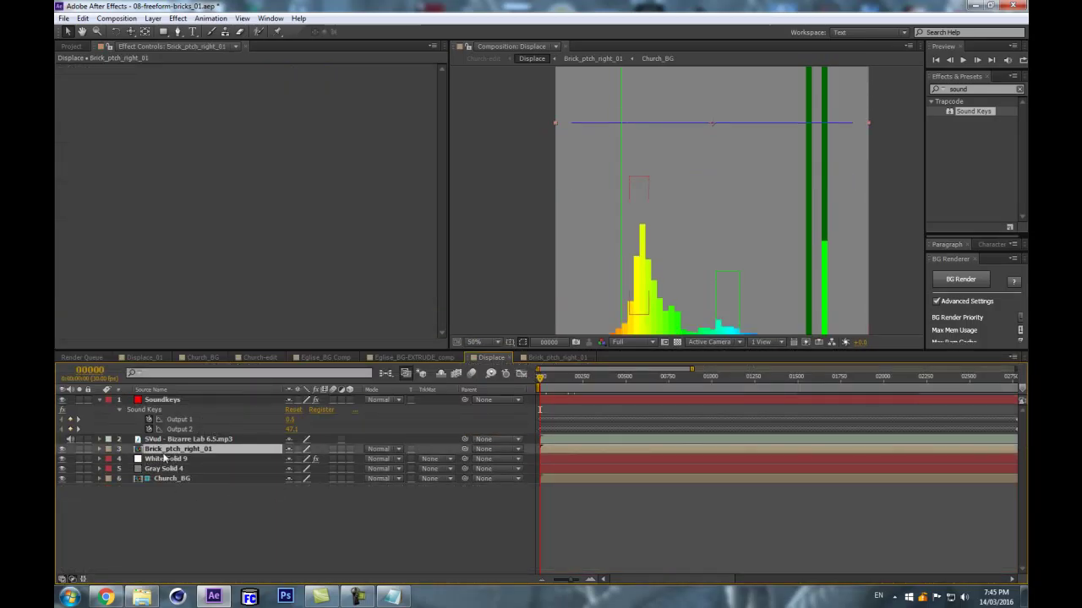
right_click(168, 451)
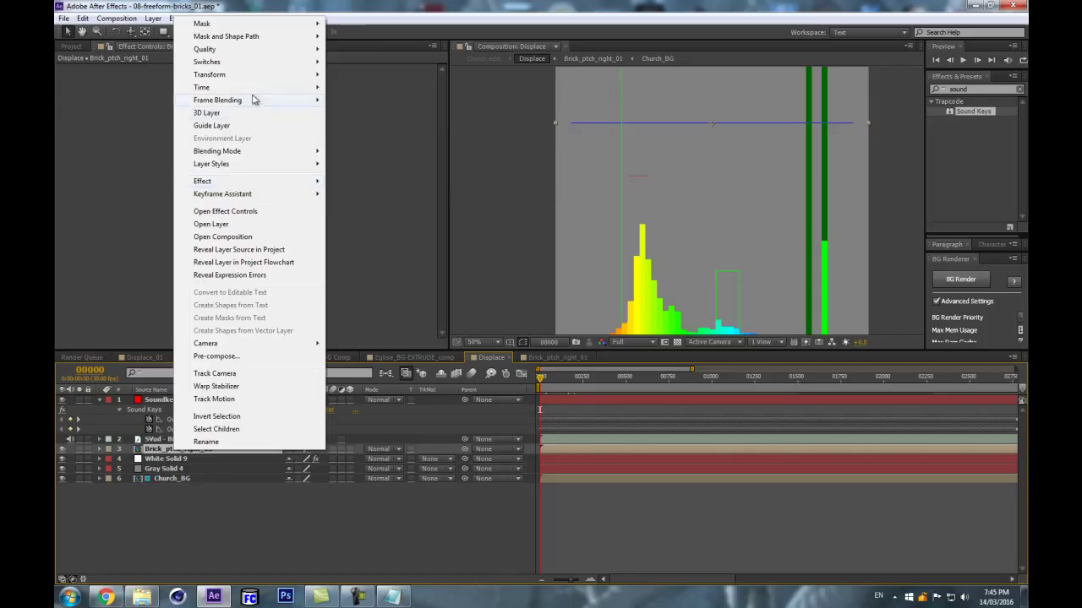
mouse_move(261, 88)
click(379, 87)
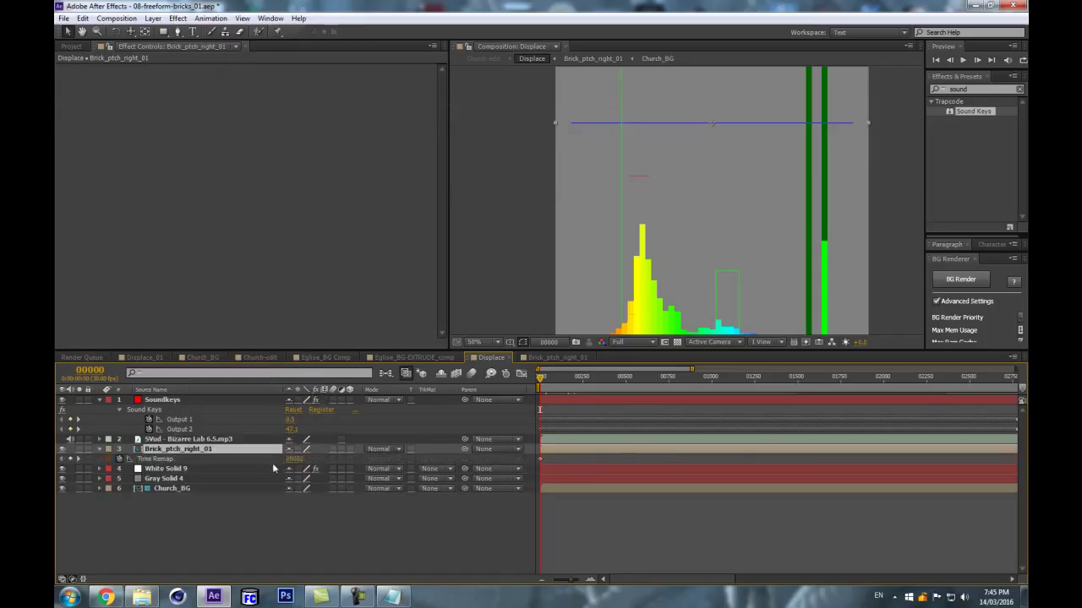
key(minus)
key(minus)
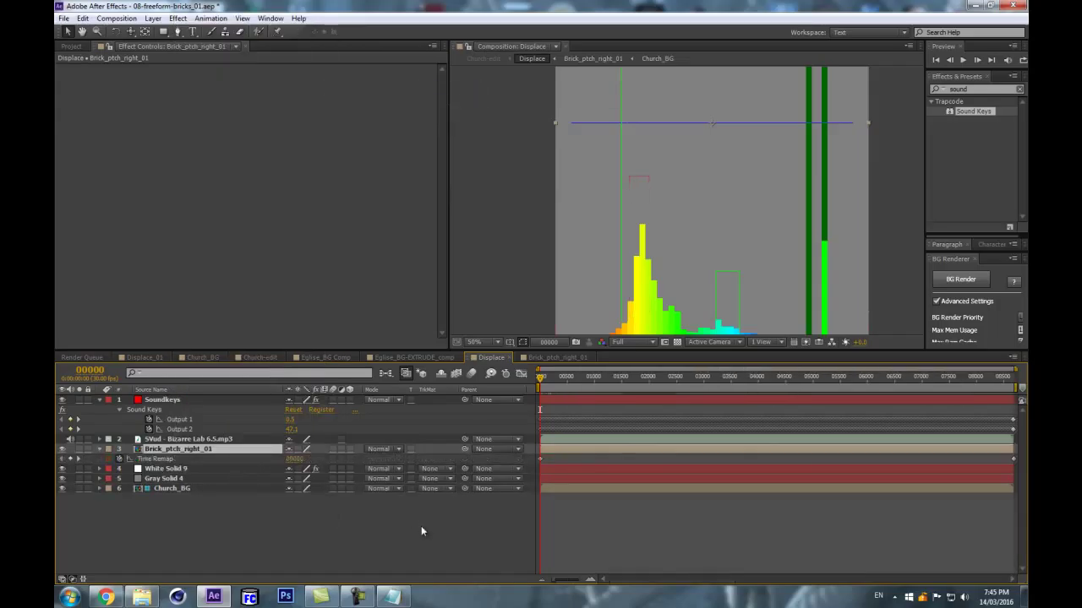
click(1012, 458)
key(Delete)
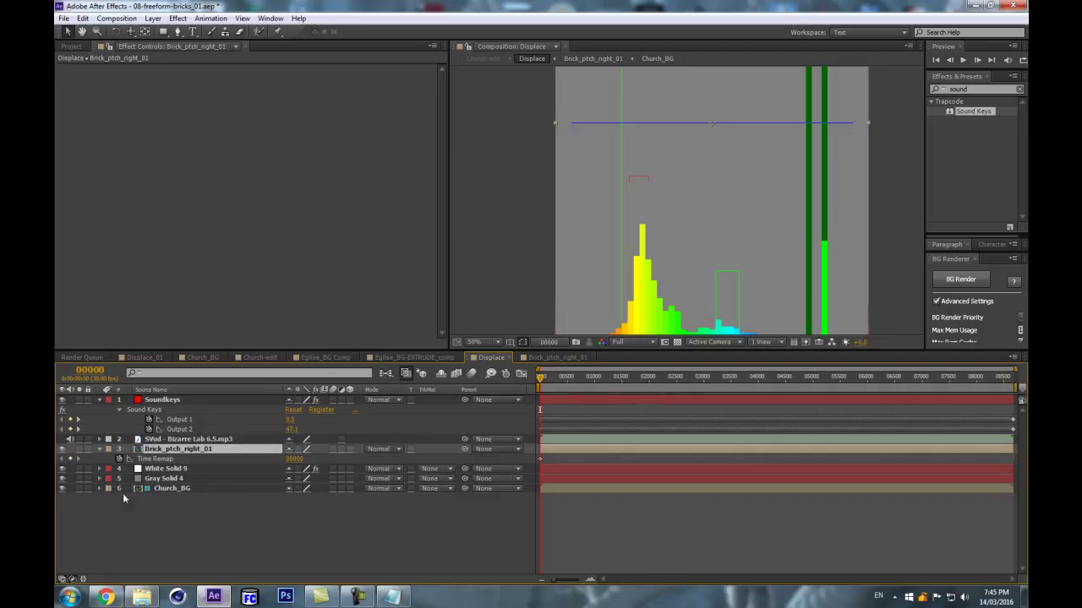
Copy the framesToTime function name from the Notepad notes and return to After Effects.
click(391, 597)
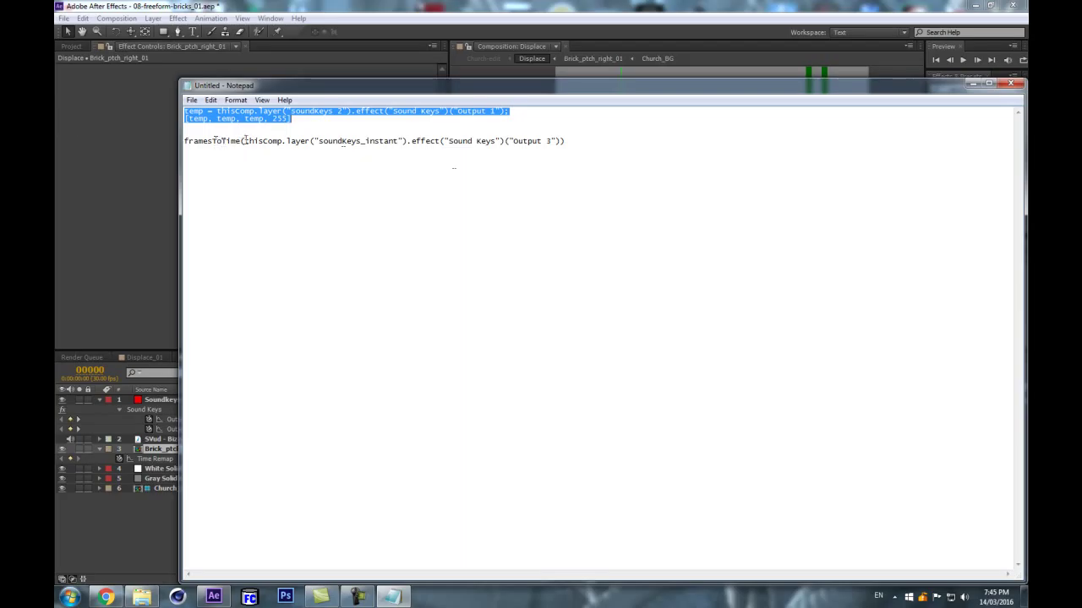
drag(243, 140, 133, 138)
key(ctrl+c)
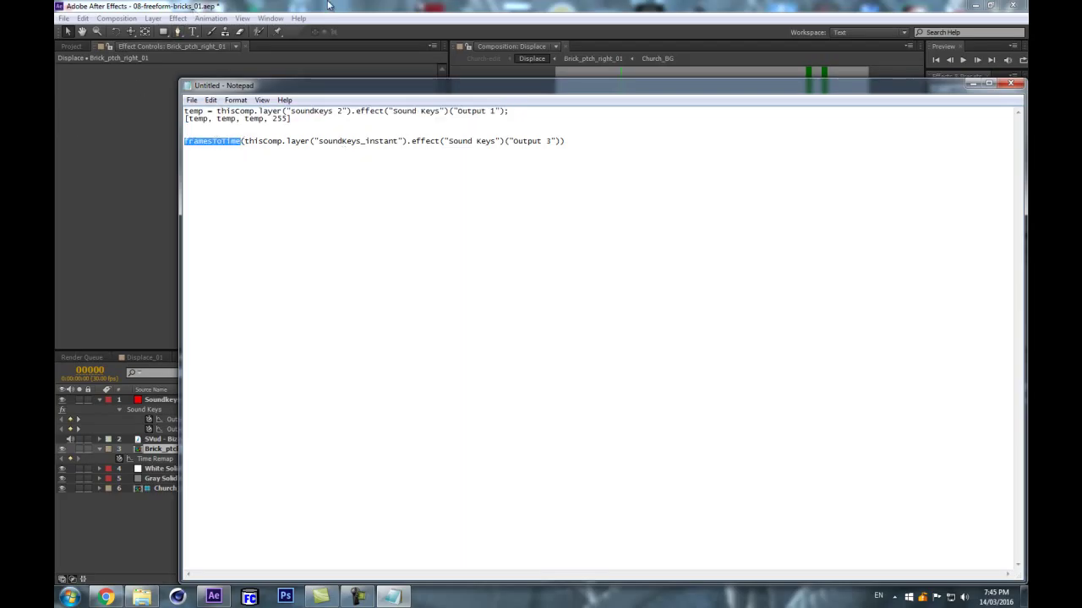
click(214, 597)
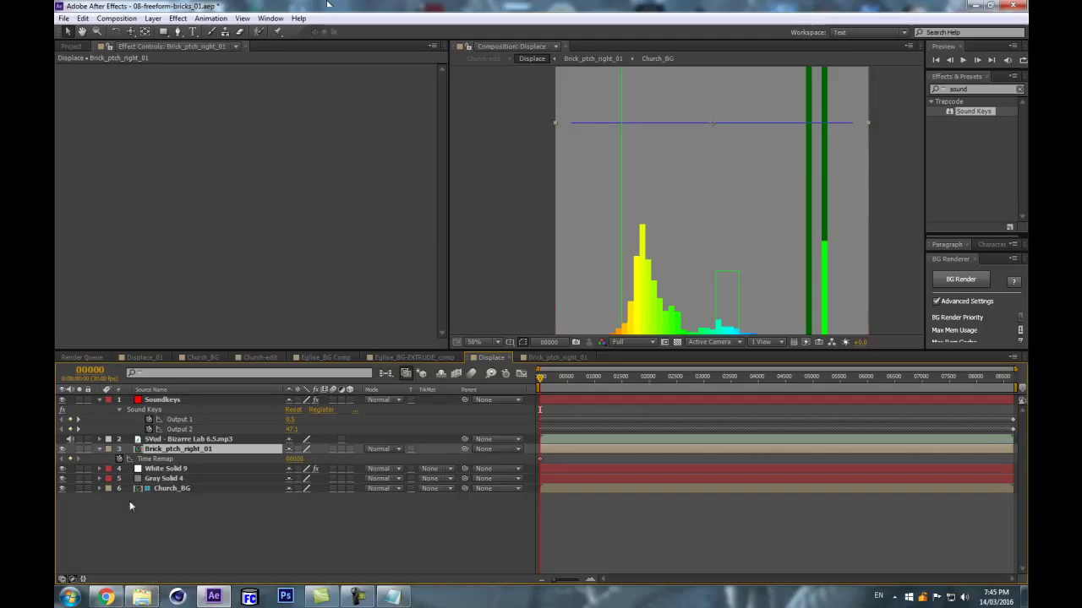
Give Brick_ptch_right_01's Time Remap the expression framesToTime(thisComp.layer("Soundkeys").effect("Sound Keys")("Output 2")).
alt+click(122, 460)
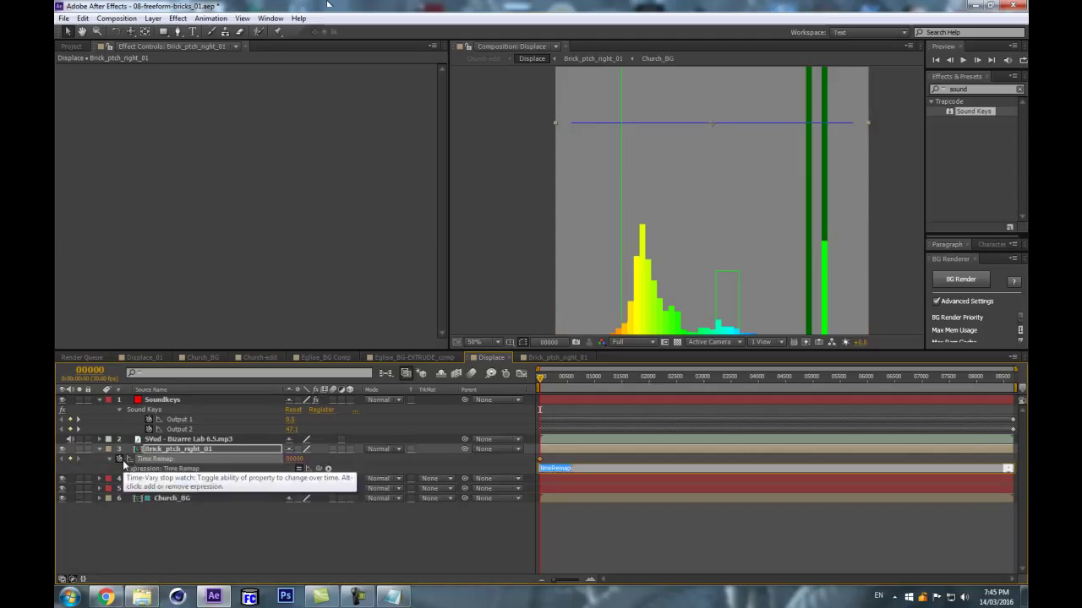
key(ctrl+v)
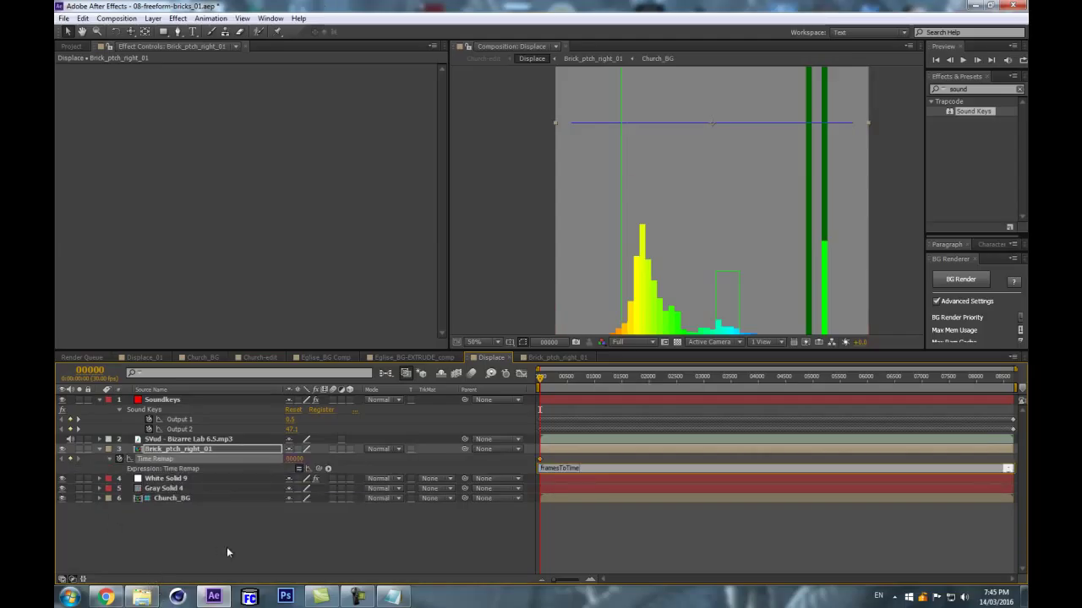
text(()
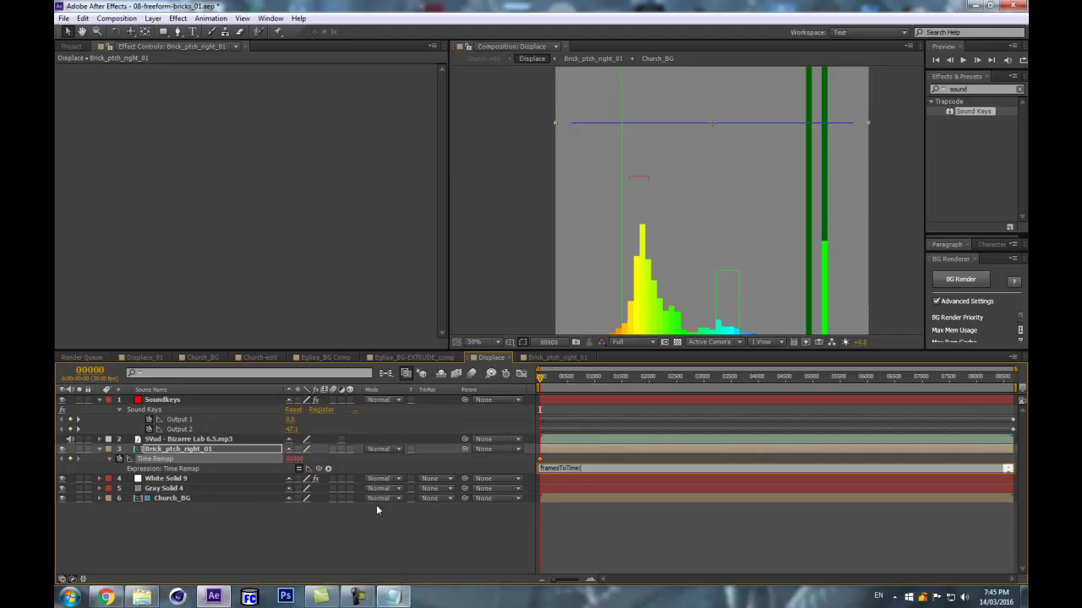
drag(319, 467, 210, 430)
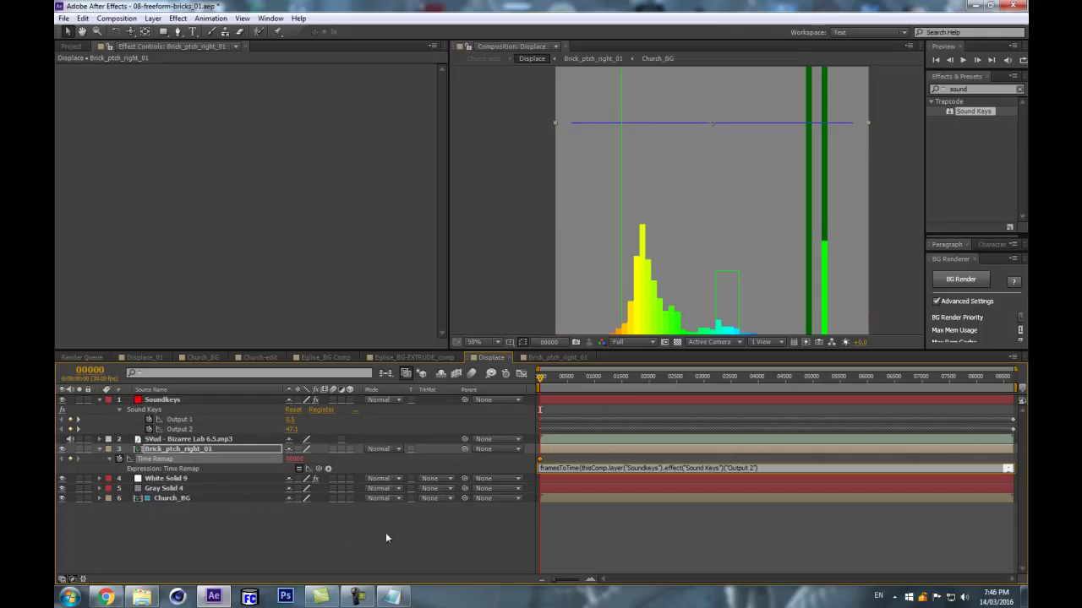
click(399, 552)
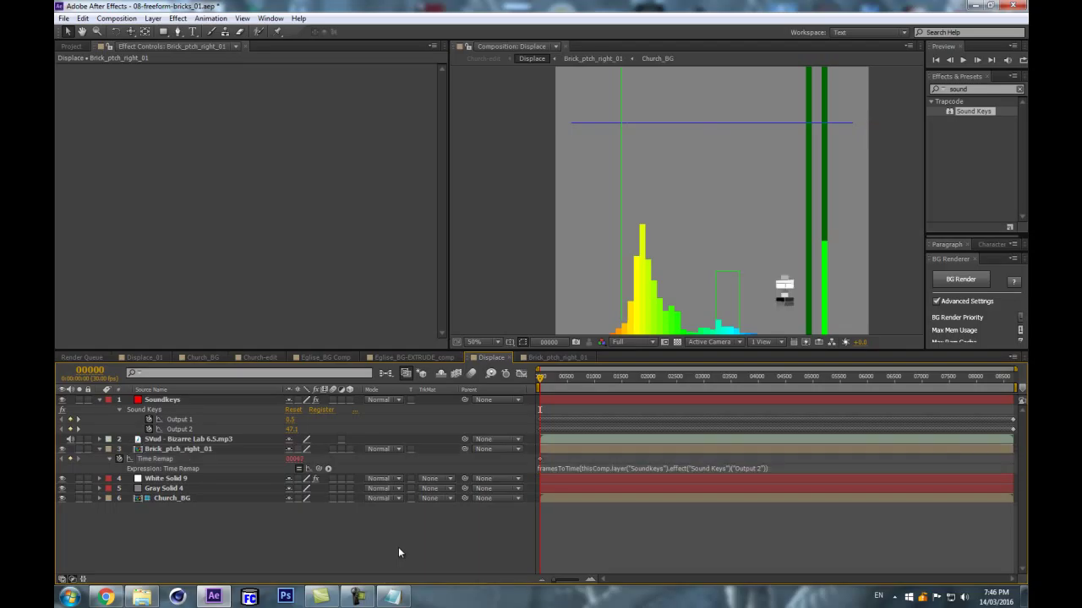
Check over time how the time-remapped bricks react to the audio spectrum in the full Displace frame.
drag(554, 380, 496, 400)
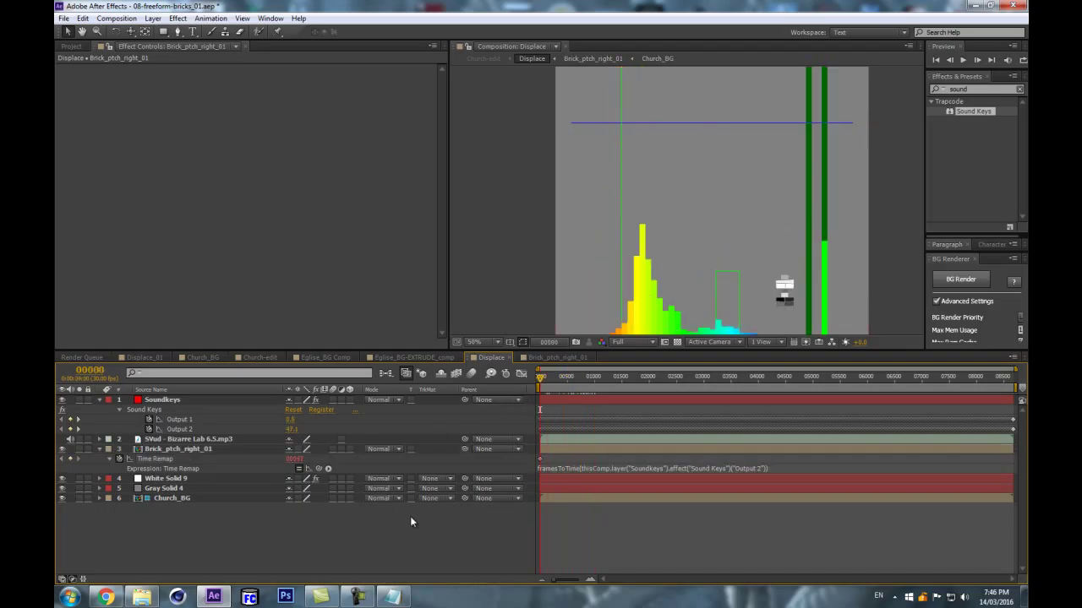
mouse_move(544, 380)
mouse_down()
mouse_move(586, 388)
mouse_move(537, 384)
mouse_up()
scroll(774, 269, down, 1)
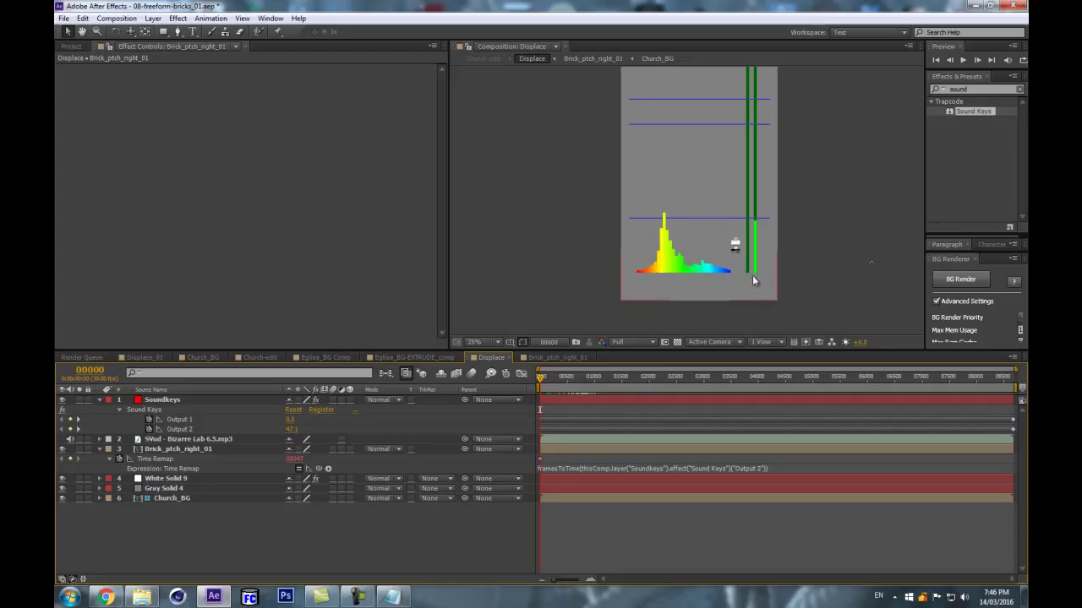
drag(767, 88, 773, 125)
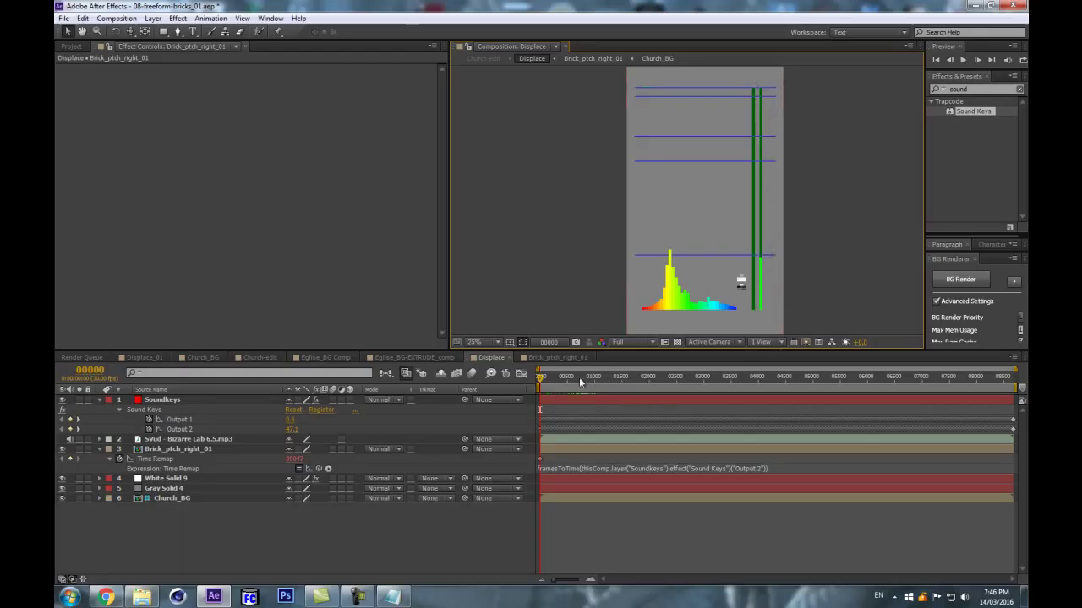
drag(539, 378, 504, 478)
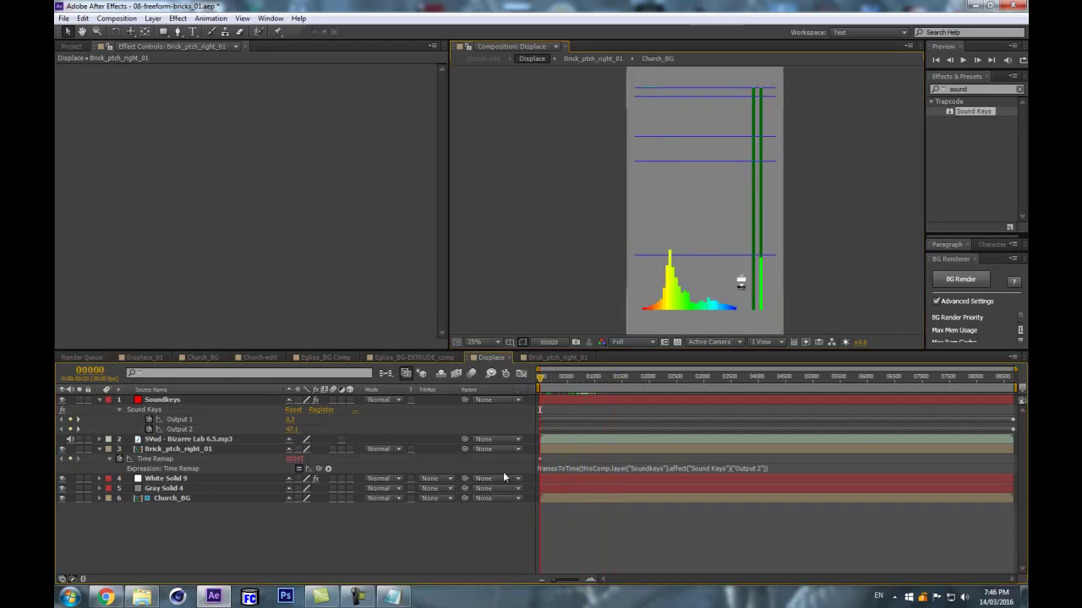
Hide the Soundkeys layer and play a preview of the audio-driven bricks in Displace.
click(62, 399)
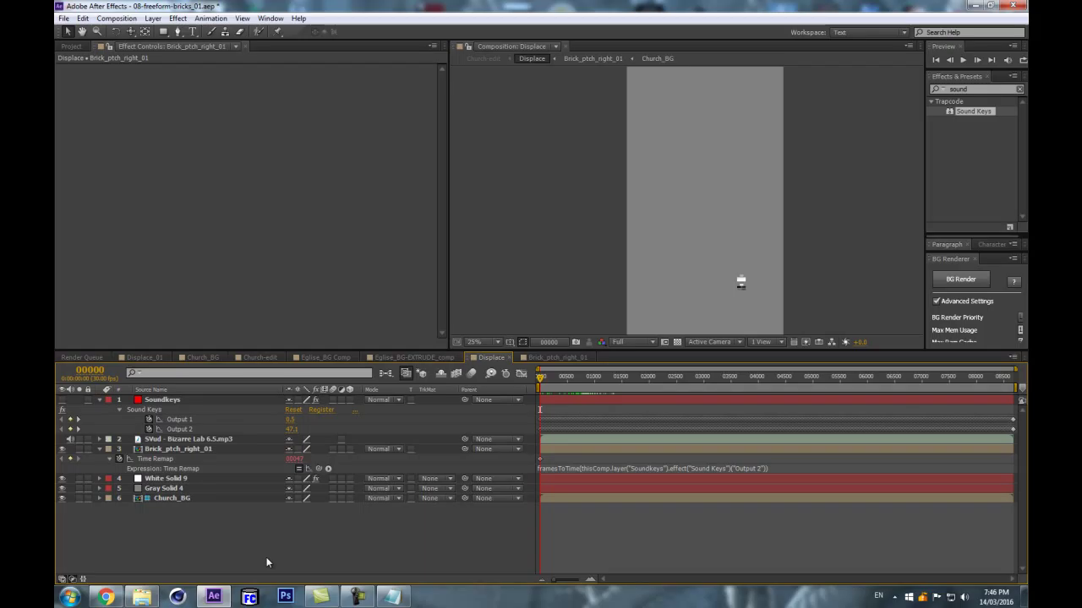
key(KP_0)
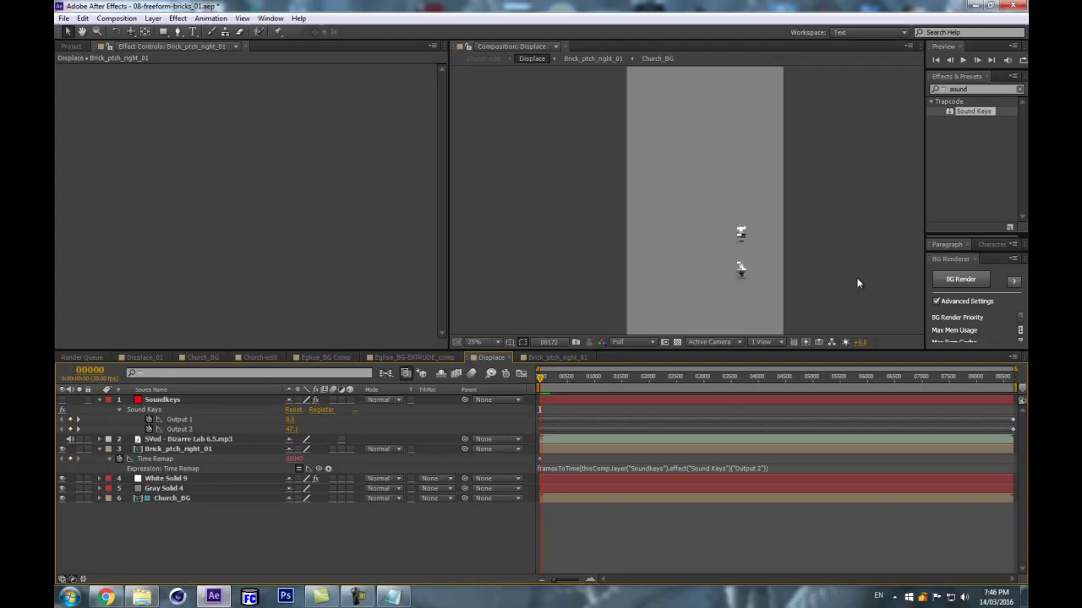
key(space)
Check the displaced bricks beside the church door in Church-edit at frame 1243, and reopen the Displace composition.
click(386, 373)
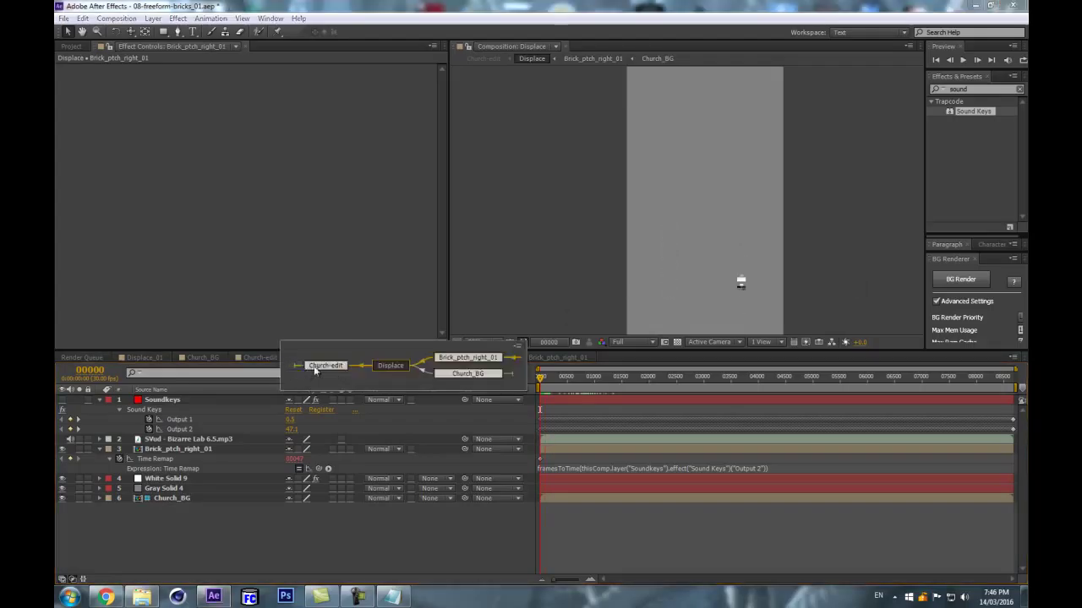
click(315, 372)
drag(557, 378, 607, 393)
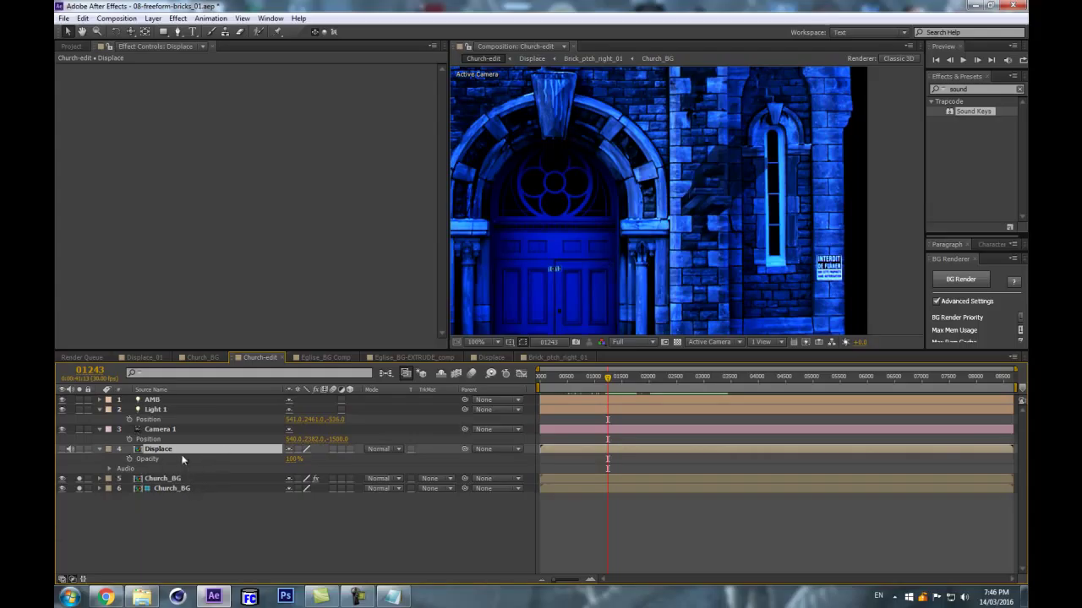
double_click(227, 452)
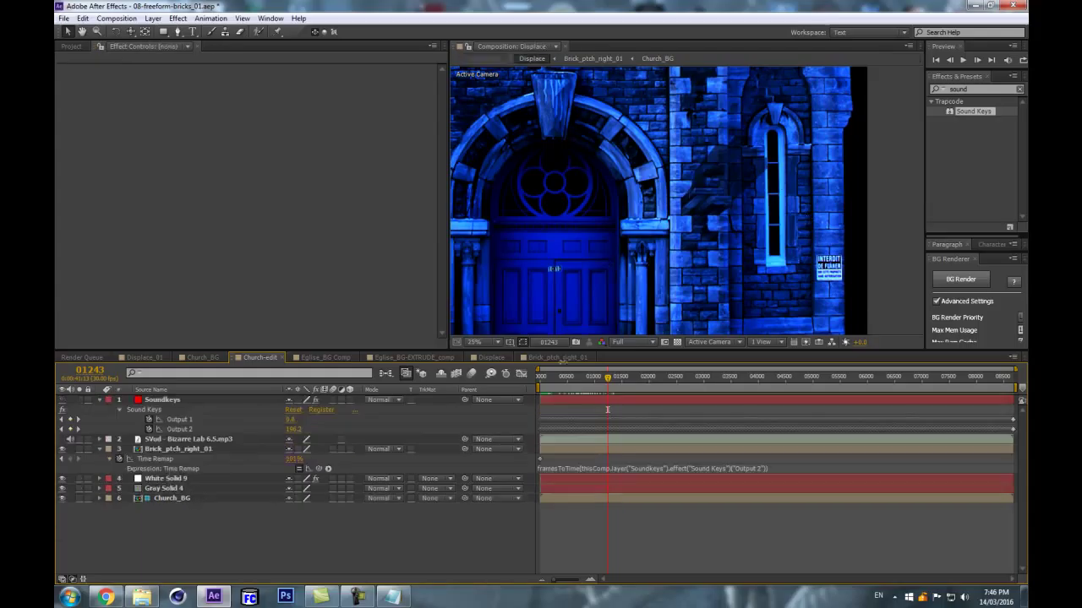
Examine the mask expansion and fill colour expressions on the brick layers in Brick_ptch_right_01, and return to Displace.
click(163, 452)
double_click(163, 450)
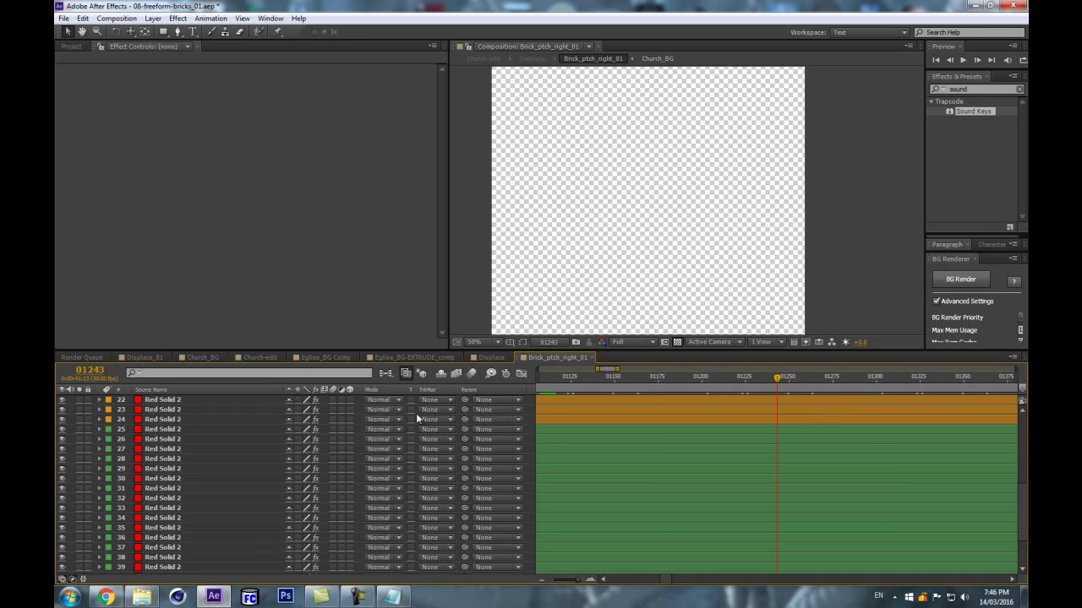
key(e)
key(e)
key(ctrl+alt+shift+y)
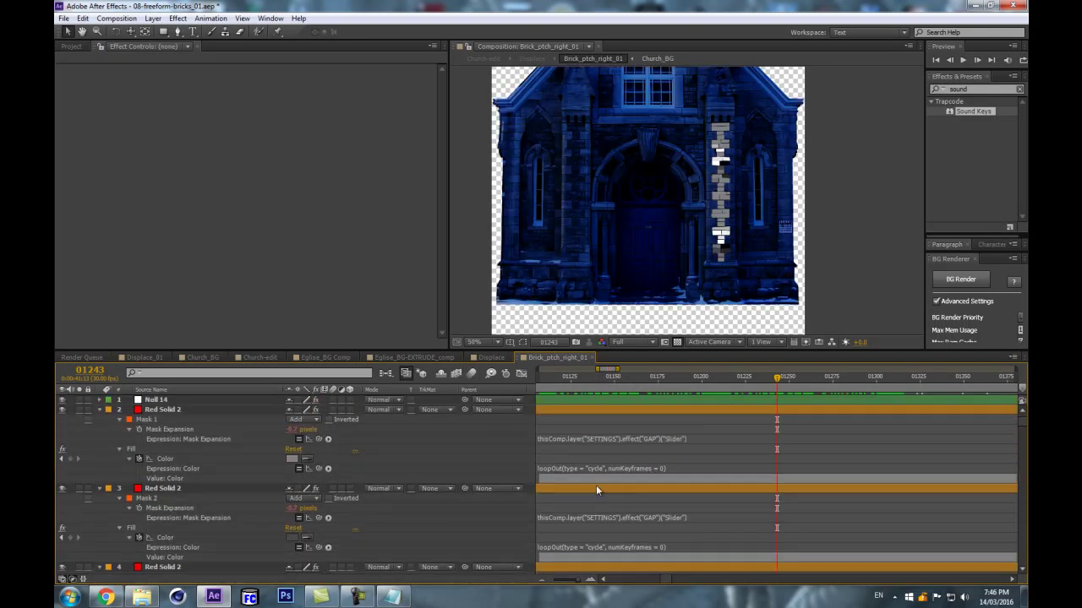
click(388, 374)
click(300, 378)
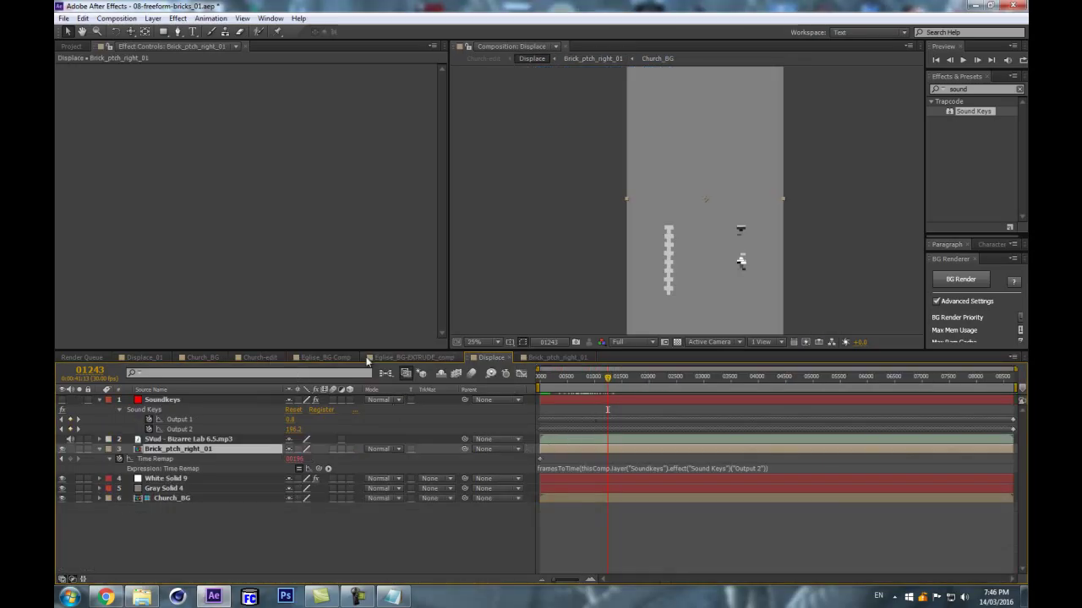
In Church-edit at frame 808, reduce the FreeForm Pro Displacement Height on Church_BG to 90.
key(shift+Escape)
click(584, 382)
click(162, 478)
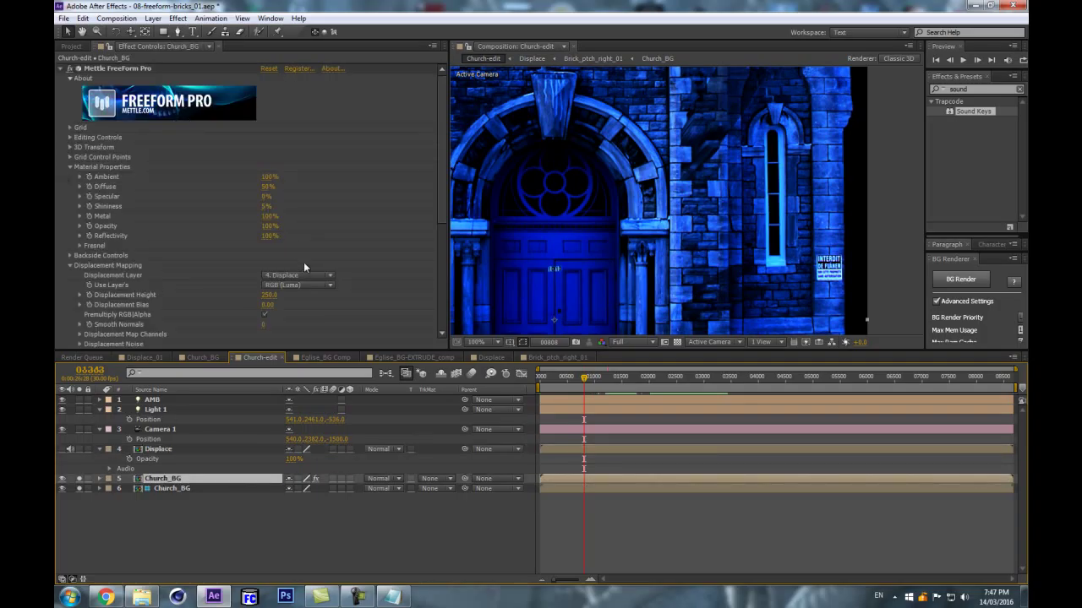
scroll(303, 269, down, 1)
drag(271, 267, 261, 268)
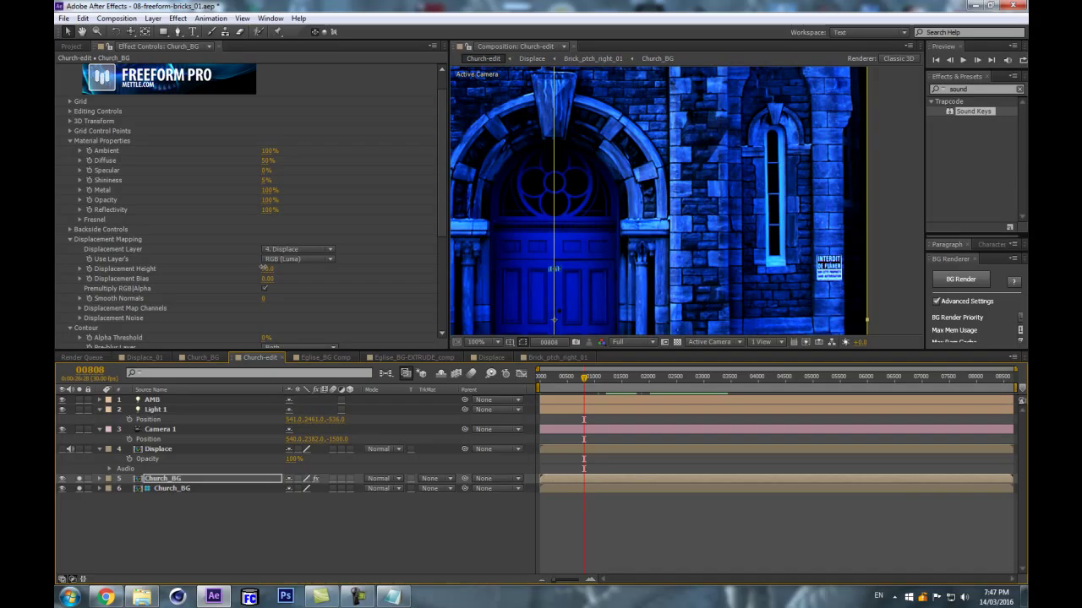
Try Light 1 higher up at the arch above the church door, about Y 2211, and shifted sideways to about X 913.
click(200, 409)
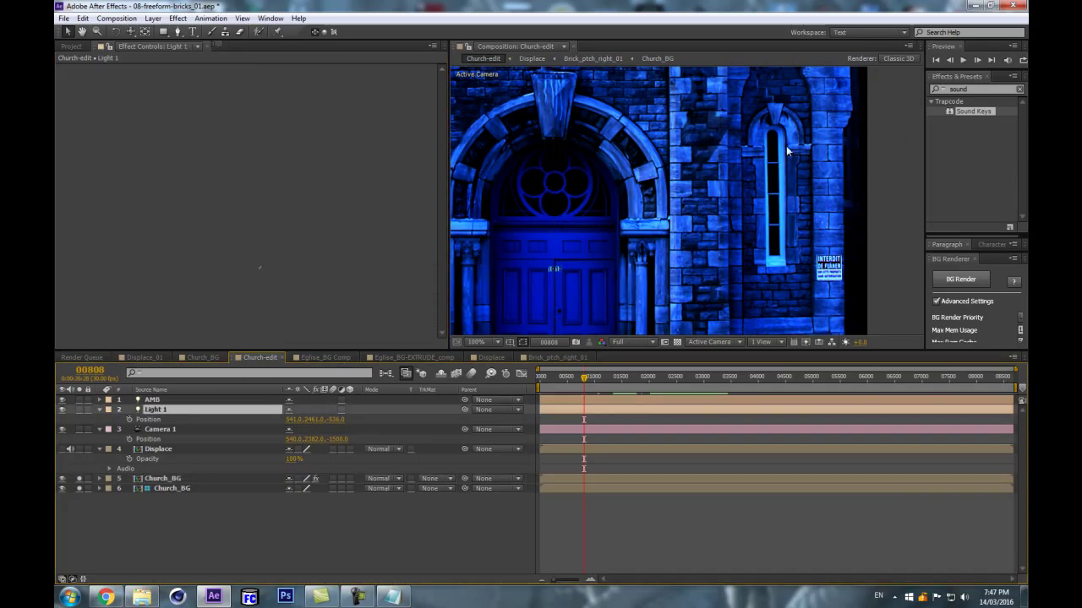
key(comma)
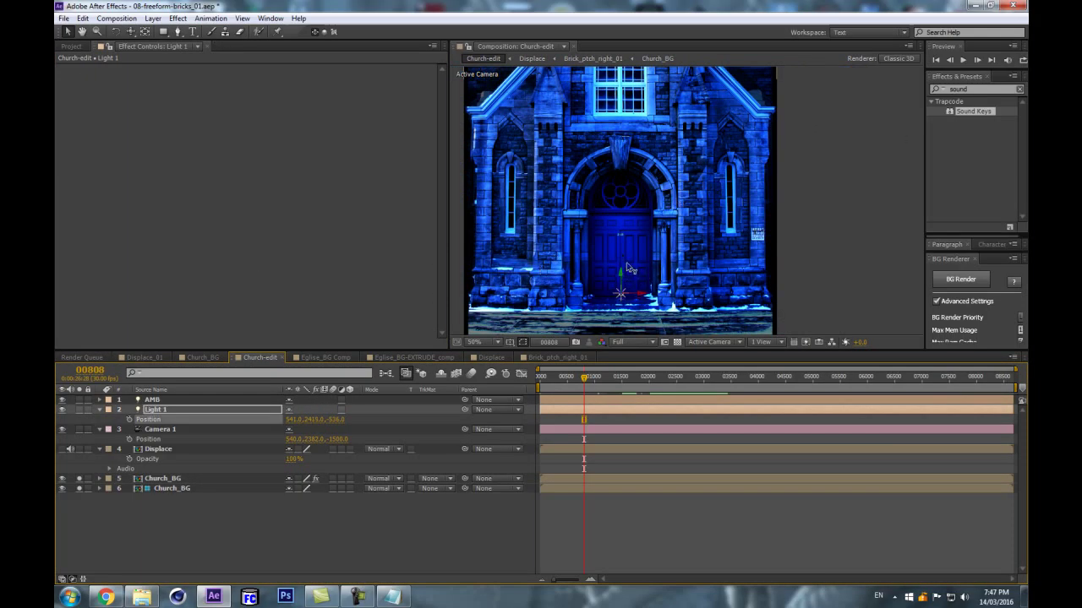
drag(626, 282, 636, 150)
drag(642, 256, 615, 207)
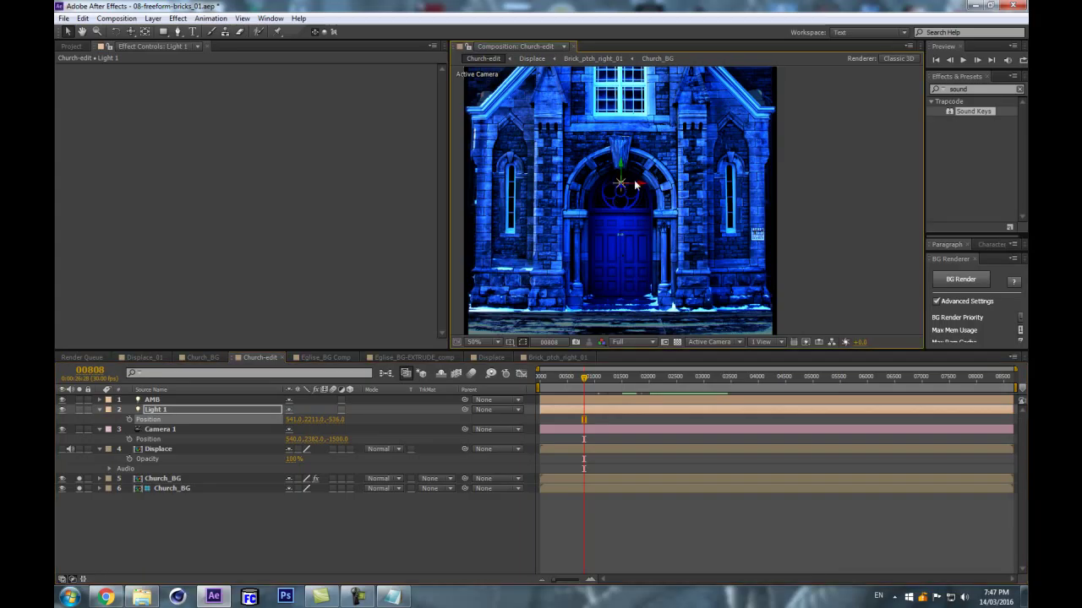
click(651, 200)
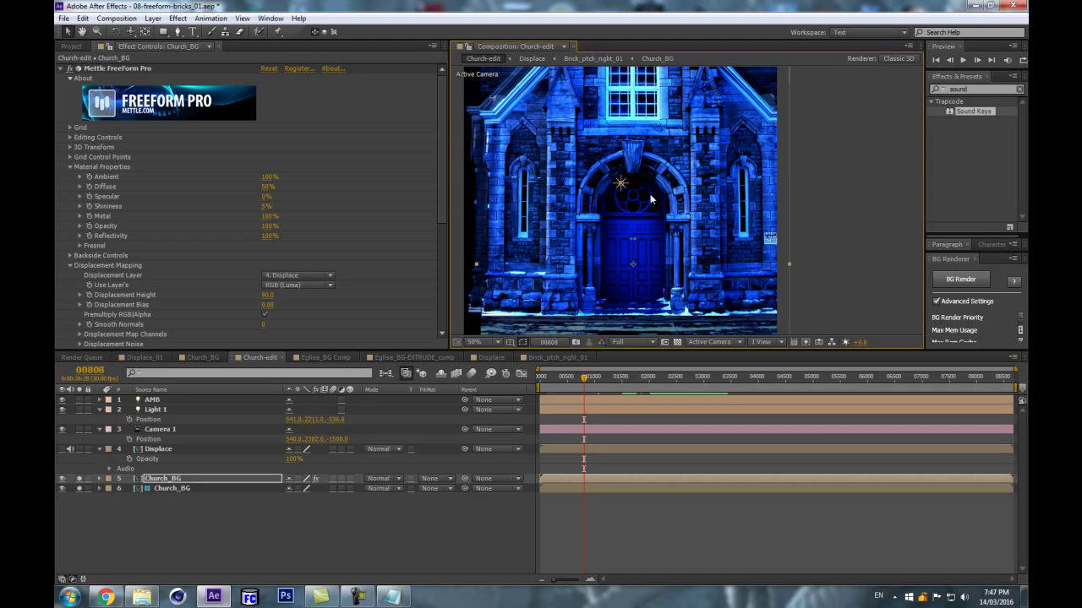
click(621, 184)
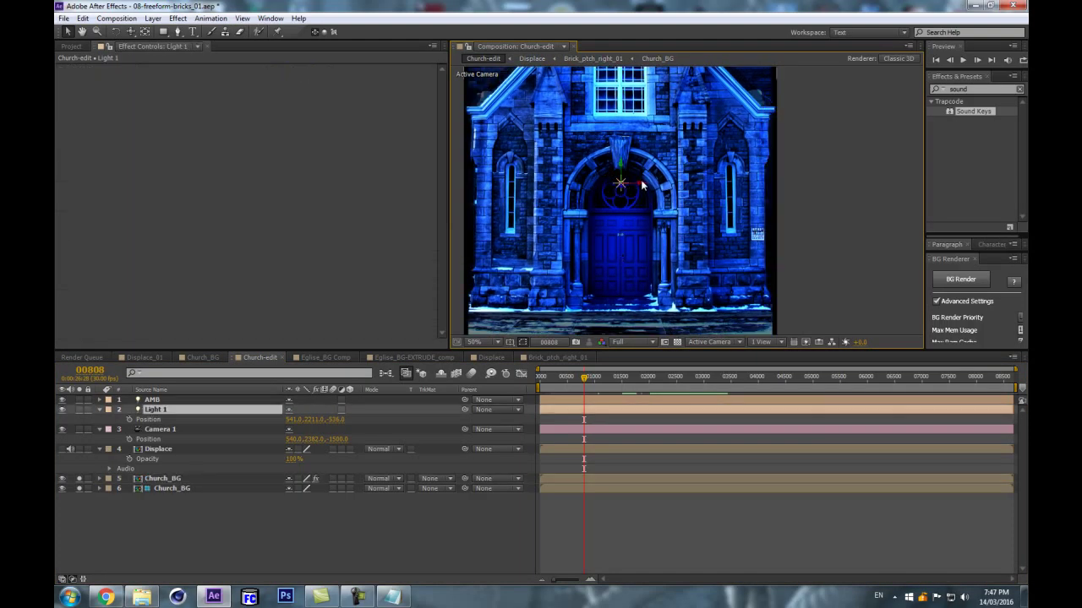
drag(639, 184, 652, 188)
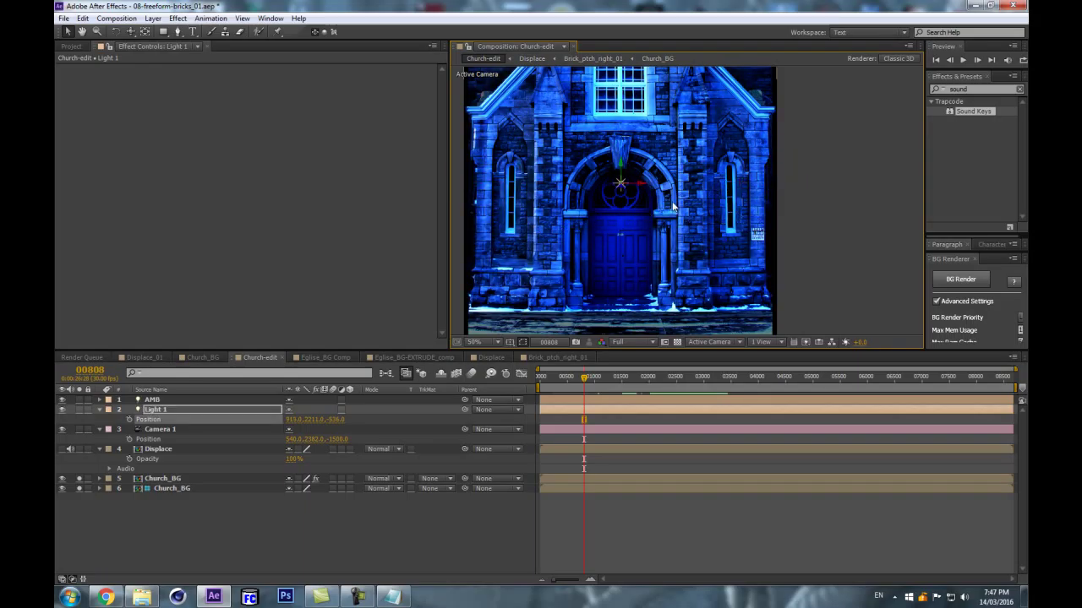
Undo the Light 1 moves, the Displacement Height change and the last Sound Keys edits, and return to the whole facade.
key(ctrl+z)
scroll(593, 215, down, 2)
drag(519, 186, 543, 210)
key(ctrl+z)
key(ctrl+z)
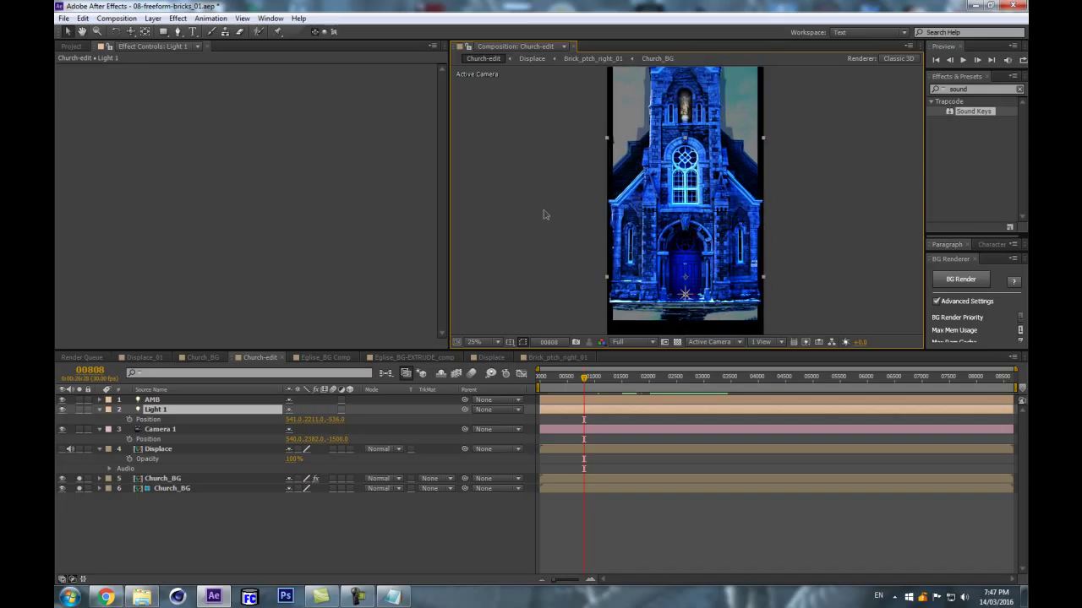
key(ctrl+z)
scroll(663, 200, up, 1)
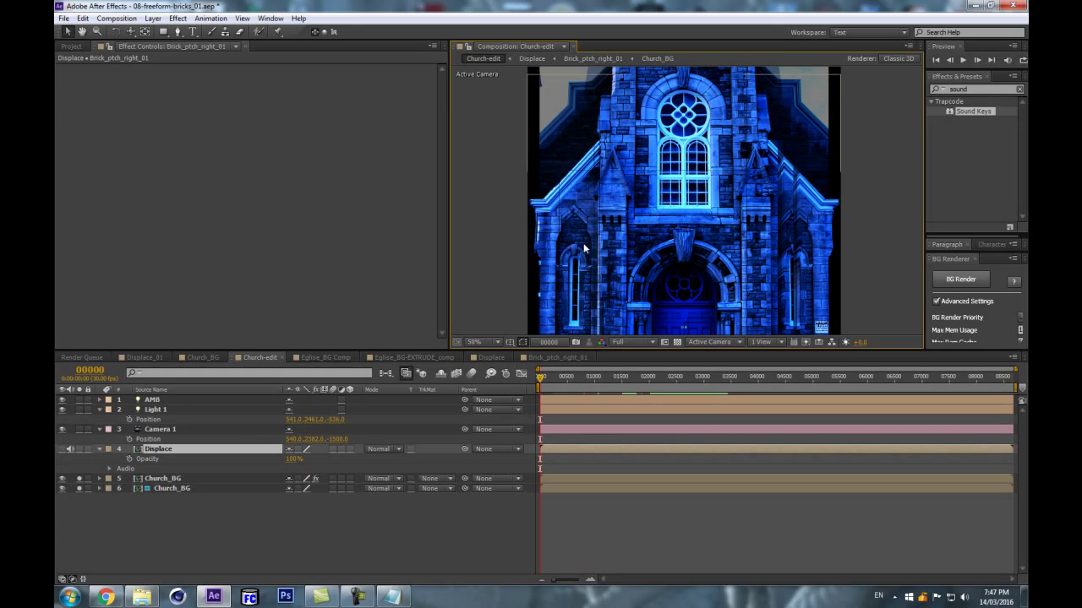
key(ctrl+z)
scroll(700, 231, up, 1)
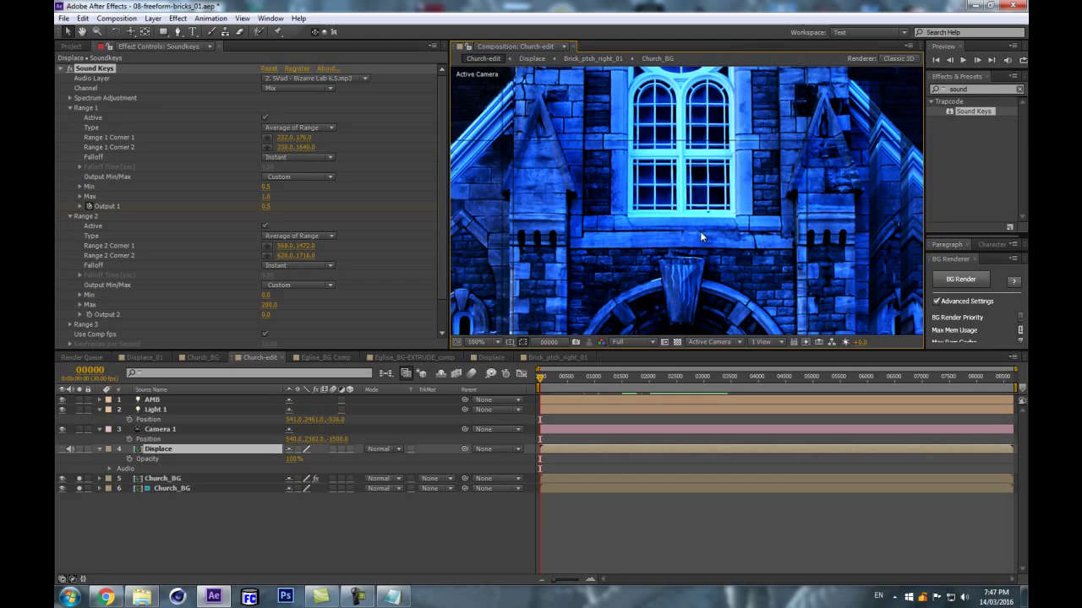
scroll(691, 239, down, 2)
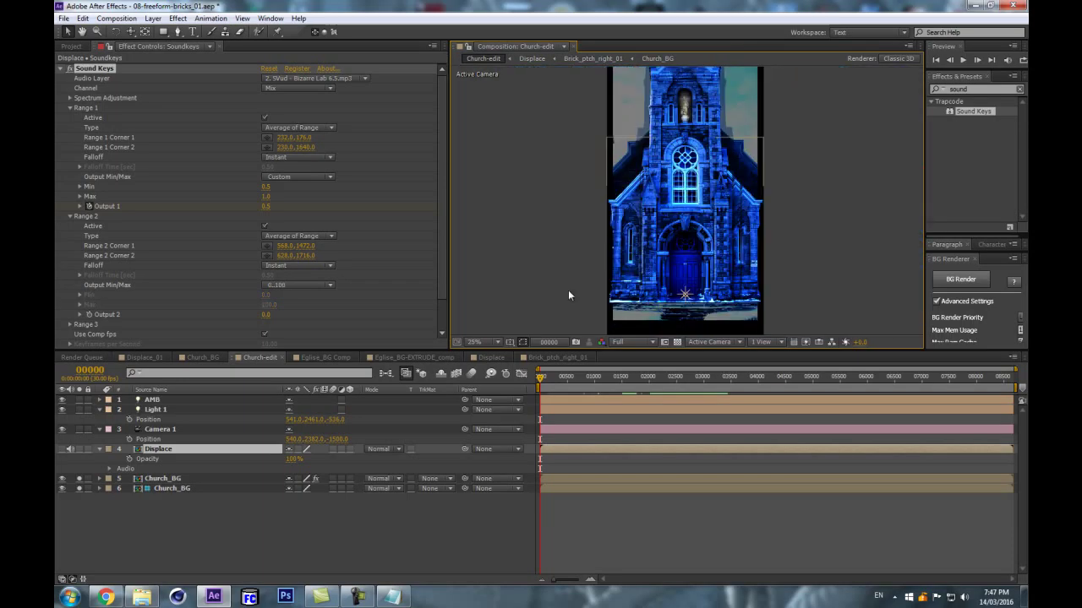
Turn off solo on both Church_BG layers in Church-edit and hide the lower Church_BG layer.
click(78, 494)
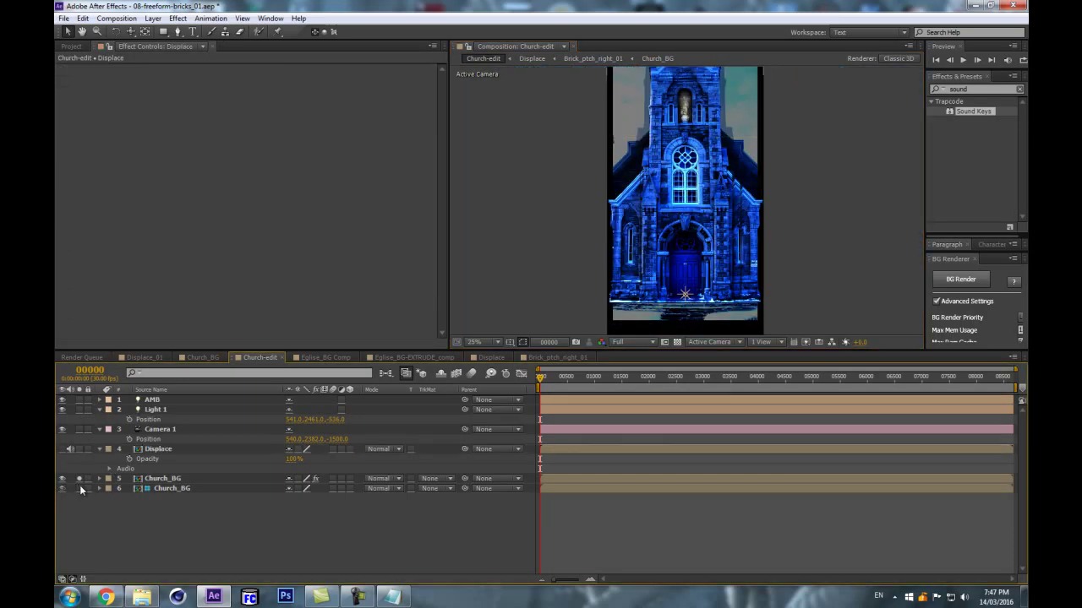
click(158, 478)
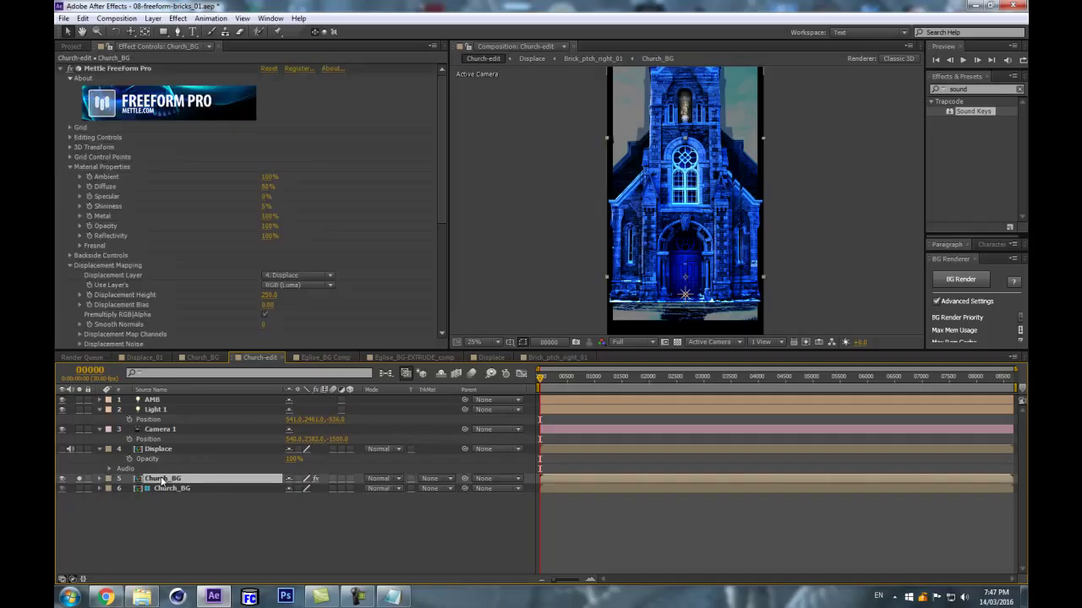
click(79, 479)
click(82, 459)
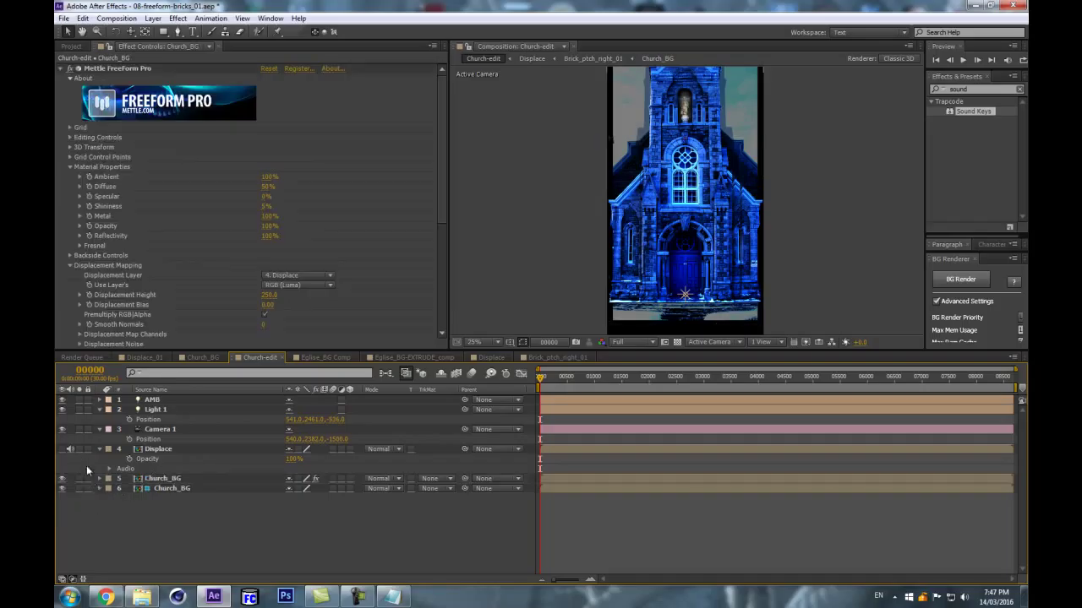
click(164, 479)
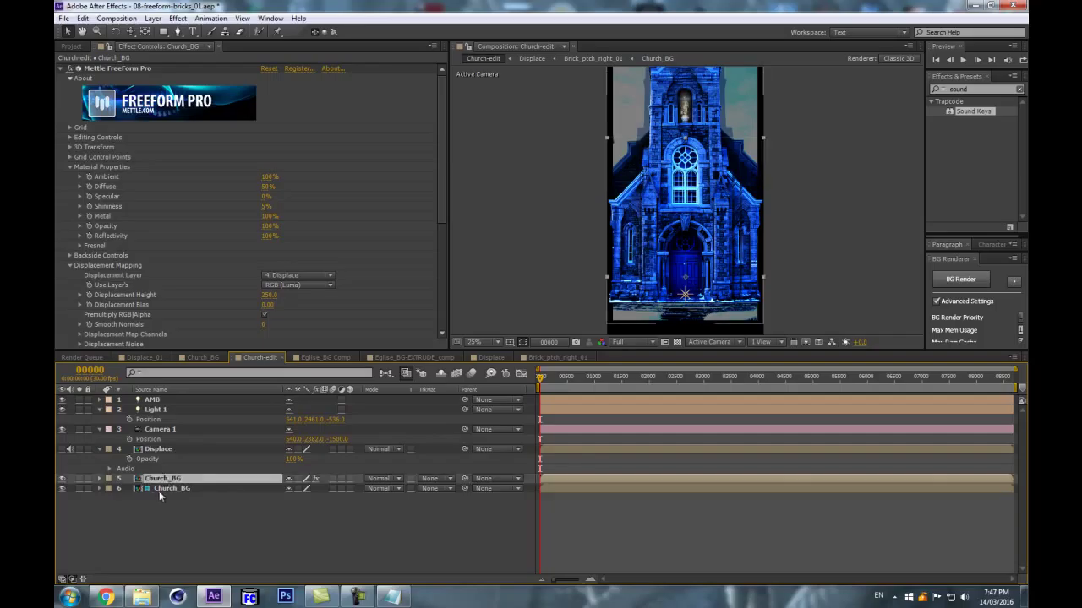
click(159, 489)
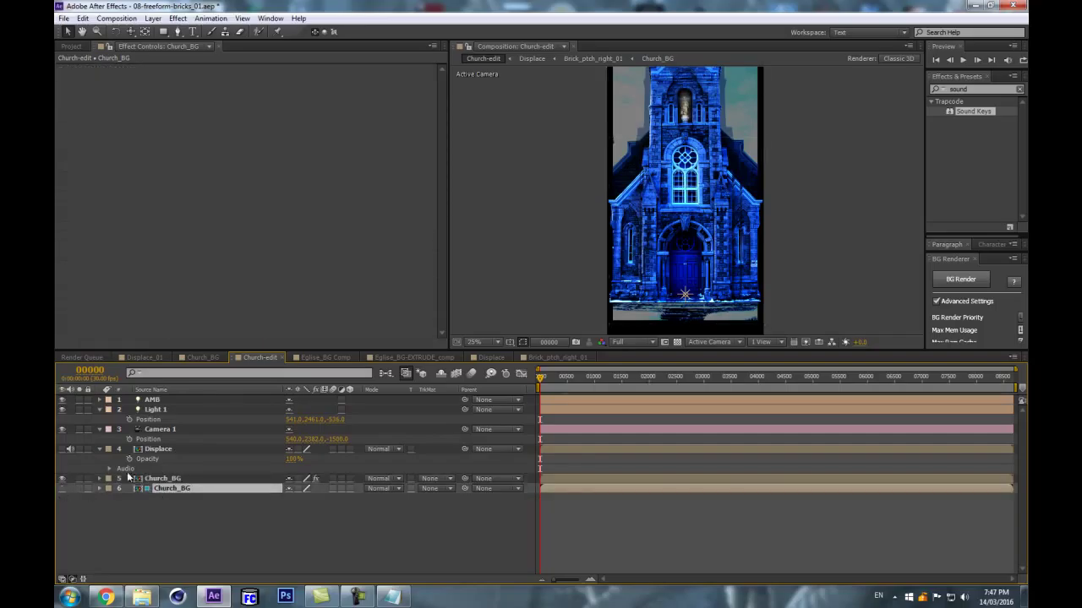
Check the canvas_matte.png and canvas_outline.png layers inside Church_BG by toggling their visibility, and return to Church-edit.
double_click(156, 478)
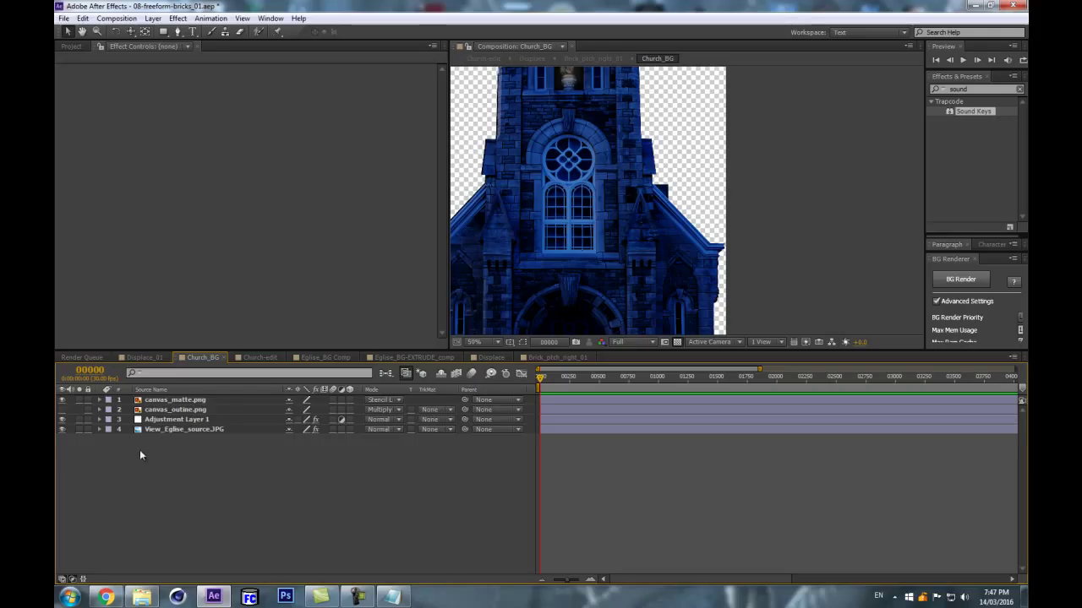
click(61, 410)
click(61, 401)
click(61, 402)
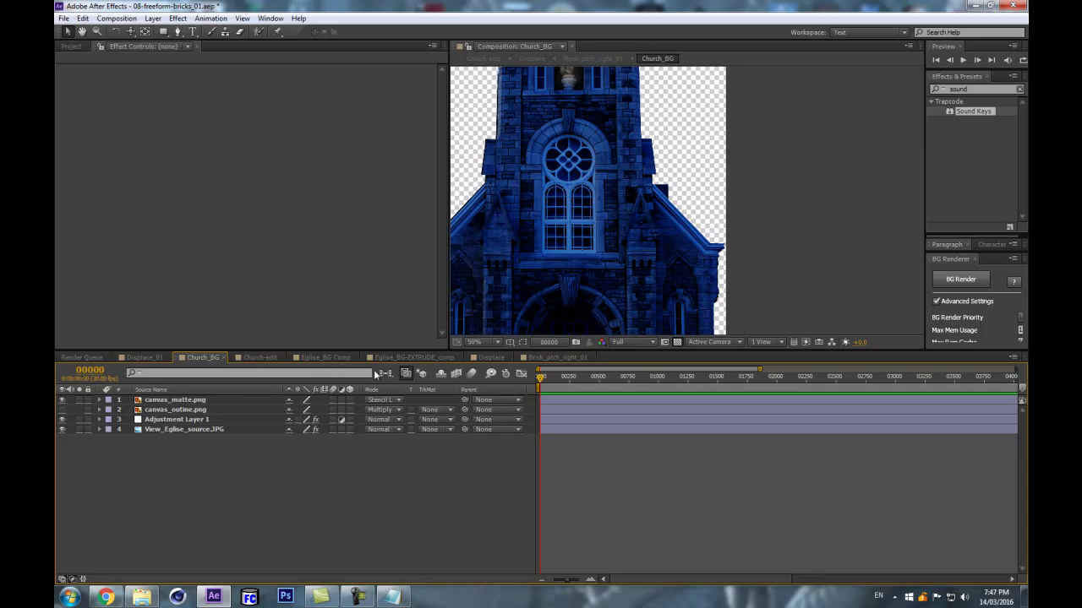
key(Tab)
click(230, 380)
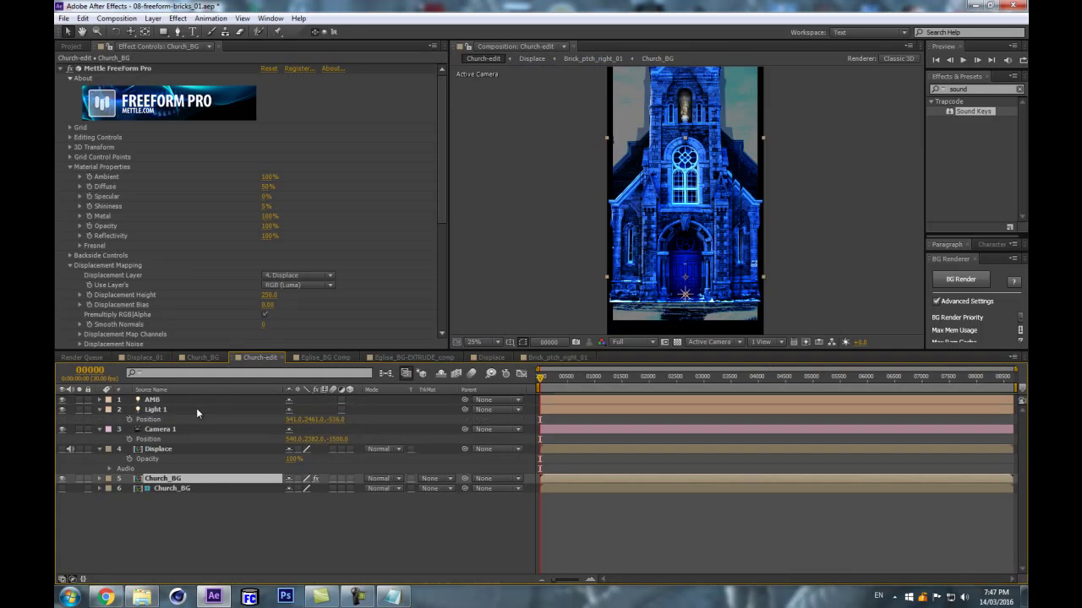
Cut canvas_matte.png out of the Church_BG composition, and collapse all expanded layer properties in Church-edit.
double_click(155, 480)
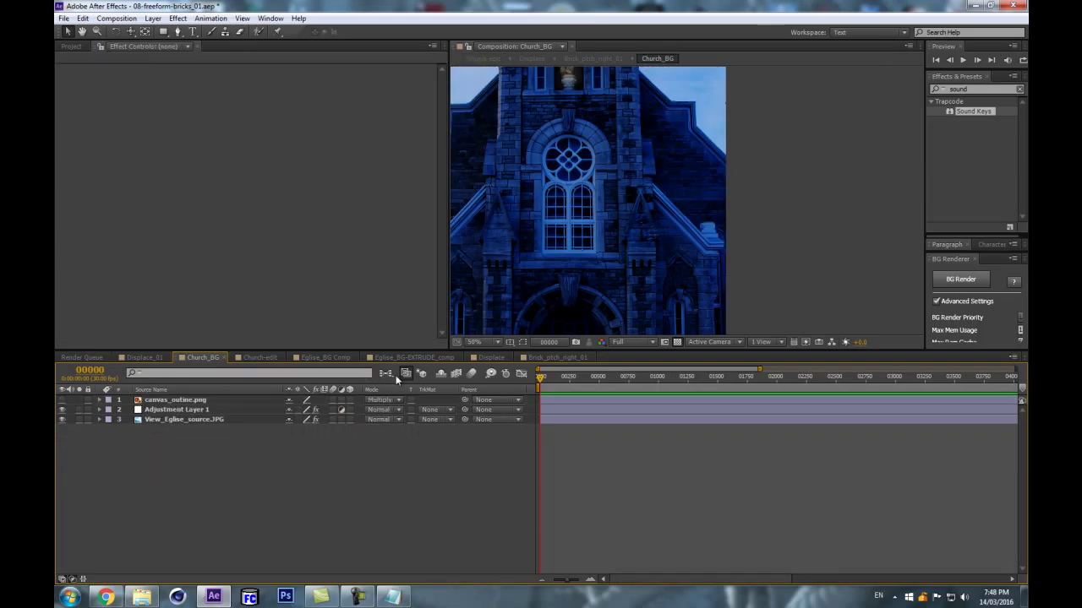
key(Tab)
click(287, 382)
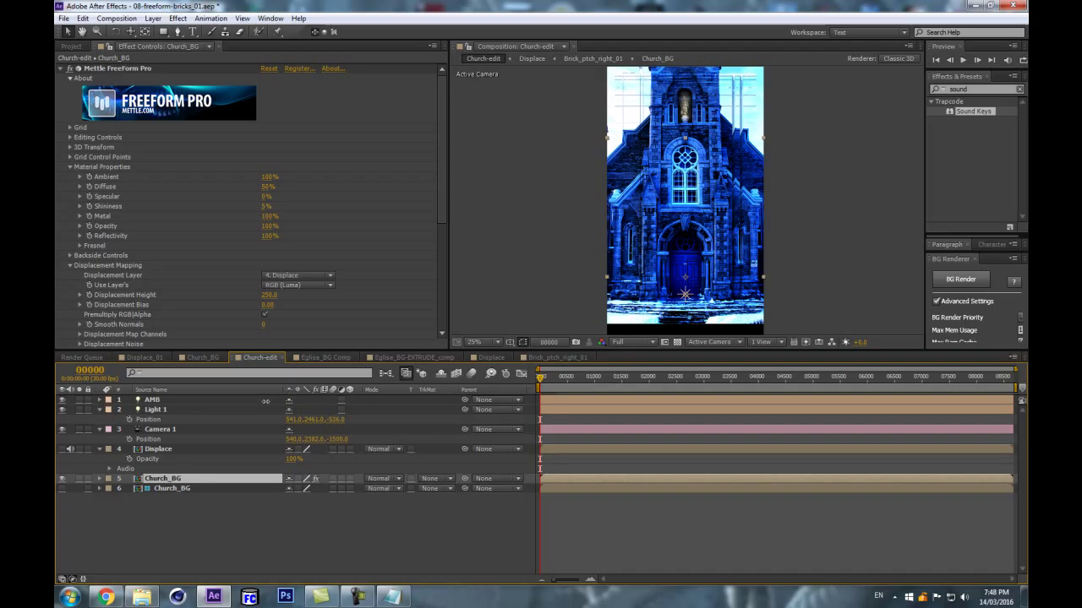
key(ctrl+a)
click(99, 411)
click(207, 502)
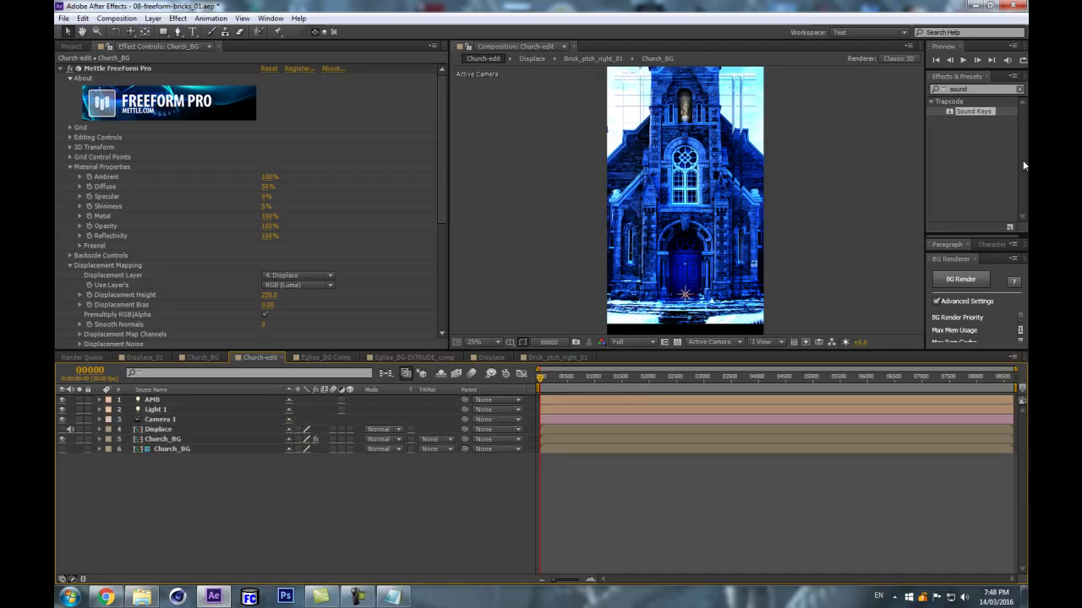
key(comma)
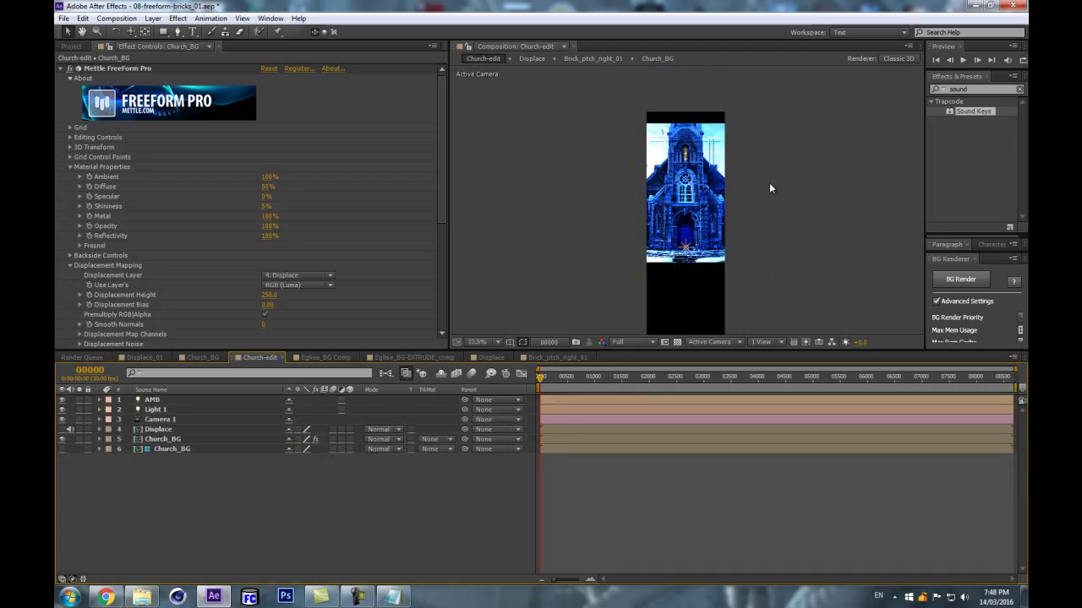
Hide the Soundkeys layer in the Displace composition and return to Church-edit.
double_click(160, 429)
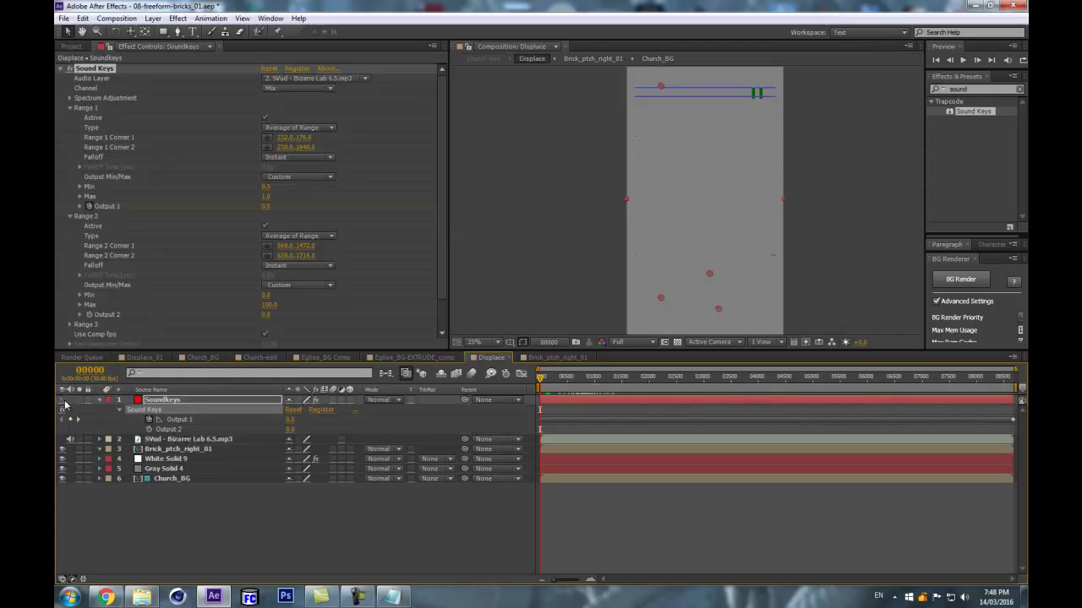
click(388, 374)
click(325, 377)
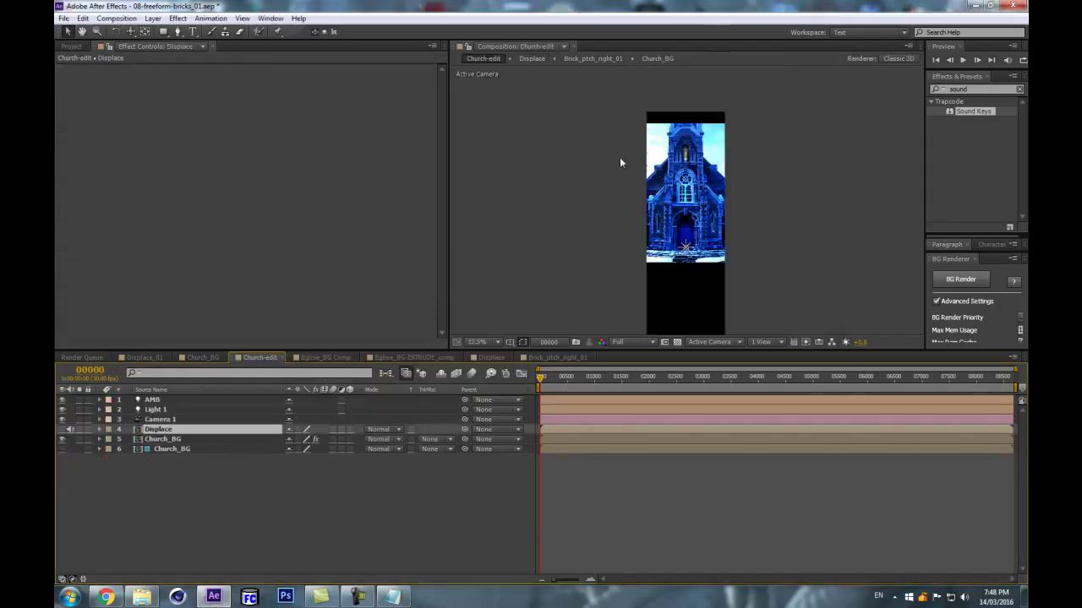
key(period)
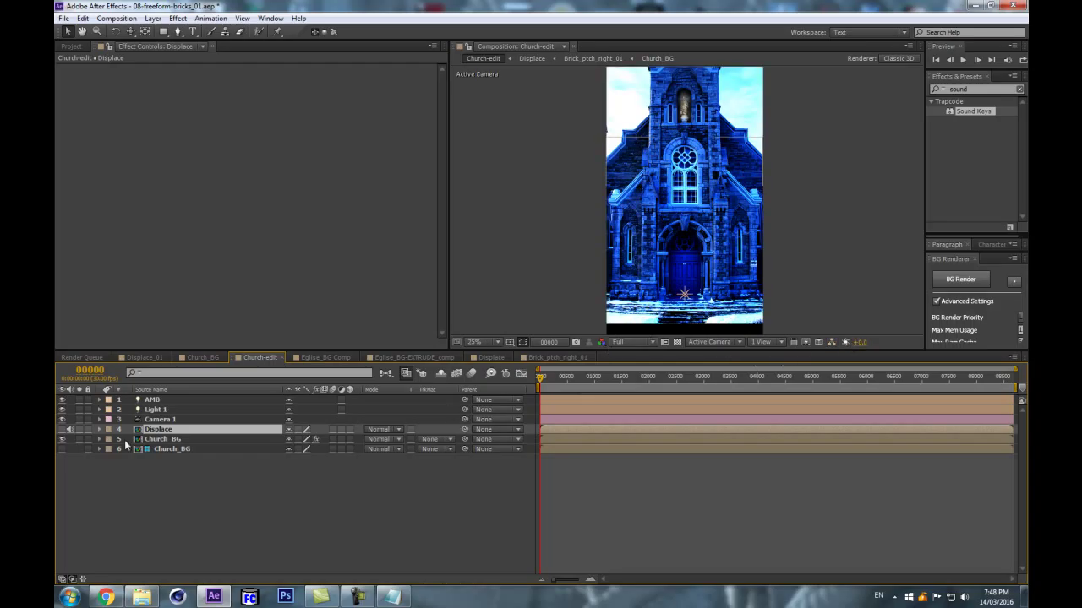
Collapse the FreeForm Pro effect on Church_BG and paste canvas_matte.png directly above that layer in Church-edit.
click(160, 439)
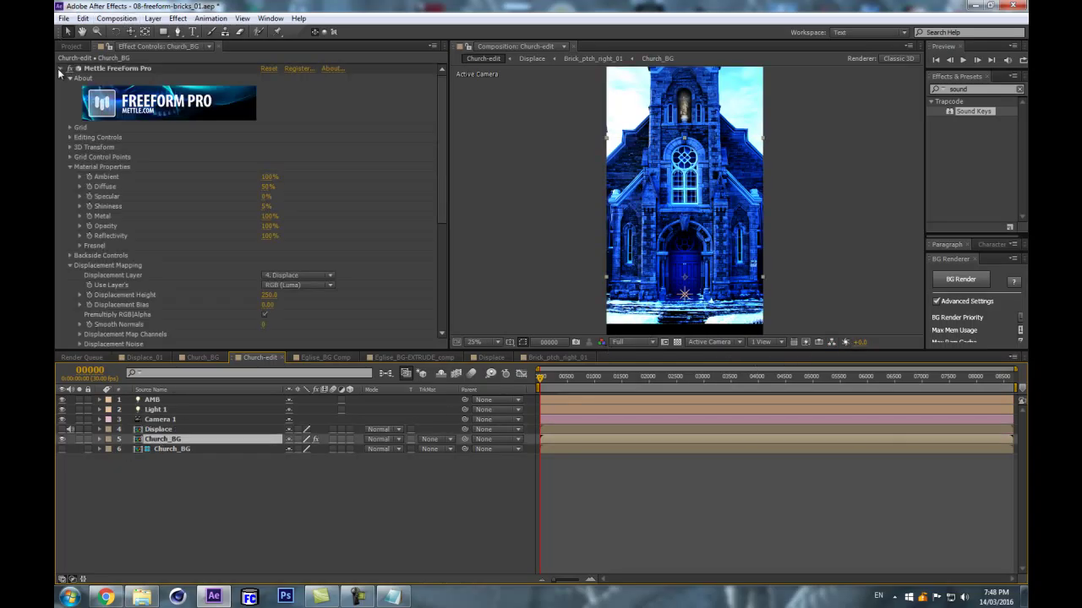
click(60, 68)
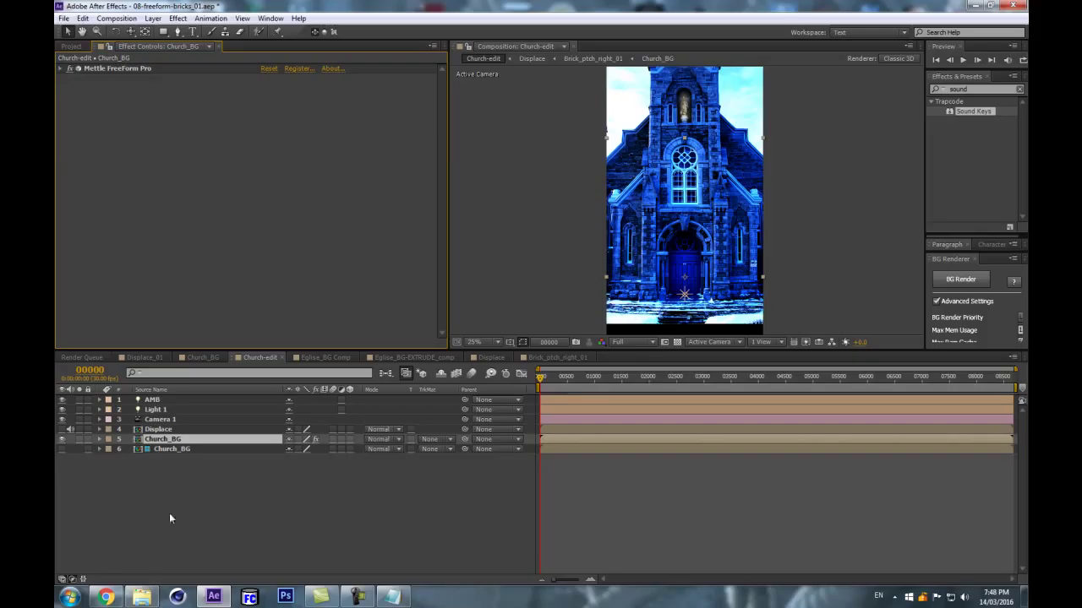
key(ctrl+v)
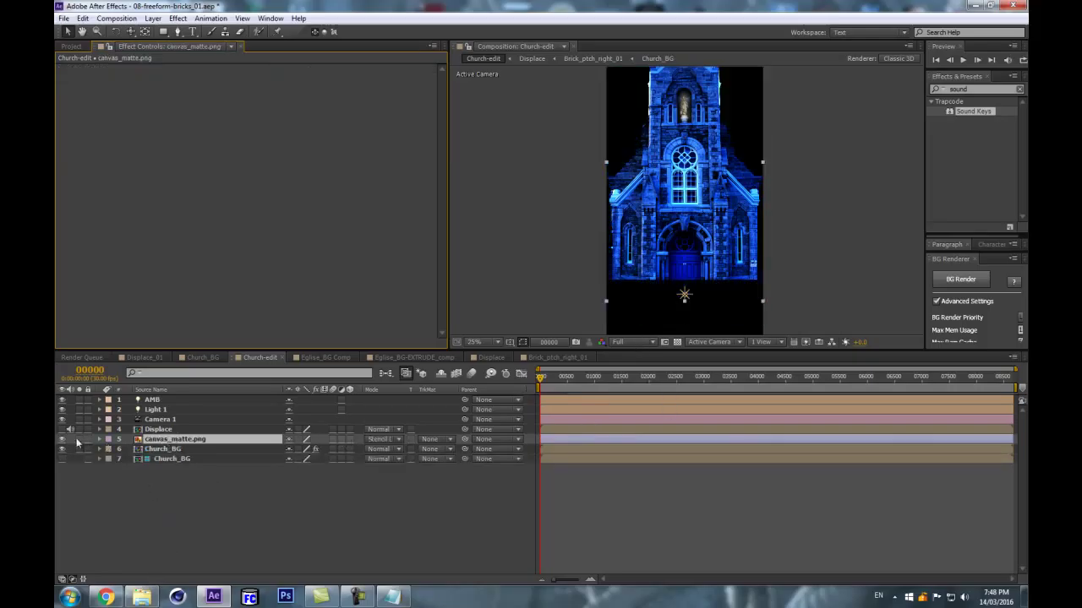
Solo the pasted canvas_matte.png layer and show the composition's transparency grid.
click(79, 439)
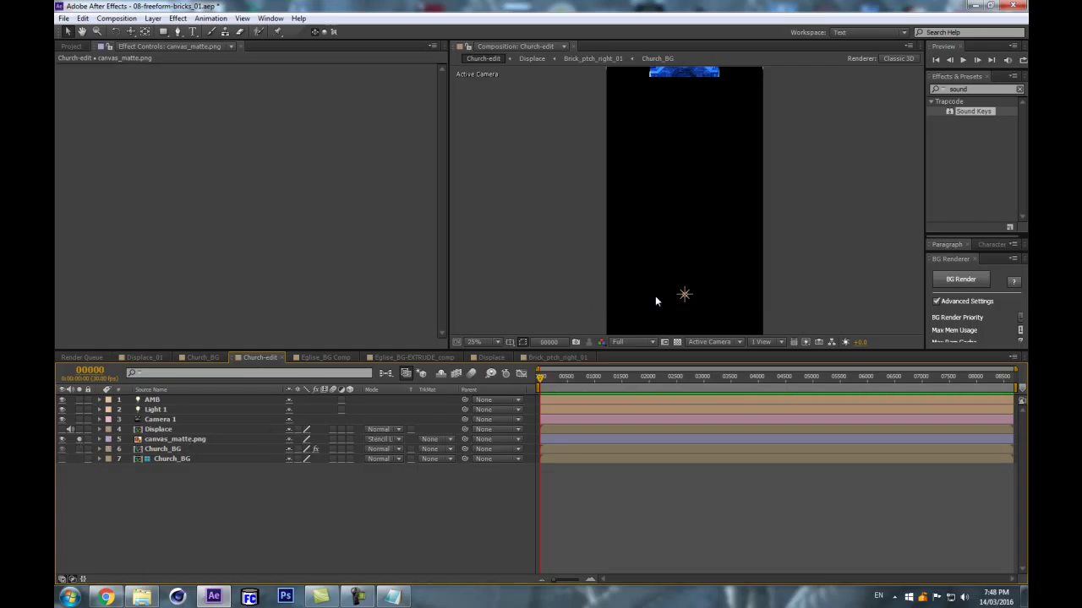
click(676, 341)
click(184, 439)
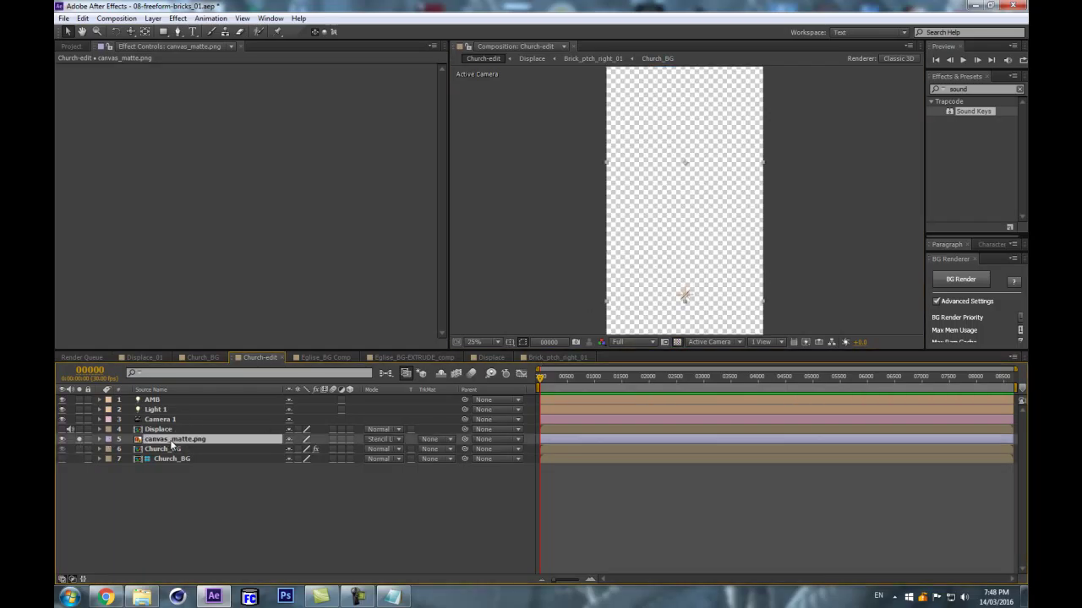
Move canvas_matte.png to the top of the layer stack with Normal blending, soloed together with the FreeForm Pro Church_BG layer.
drag(196, 444, 201, 397)
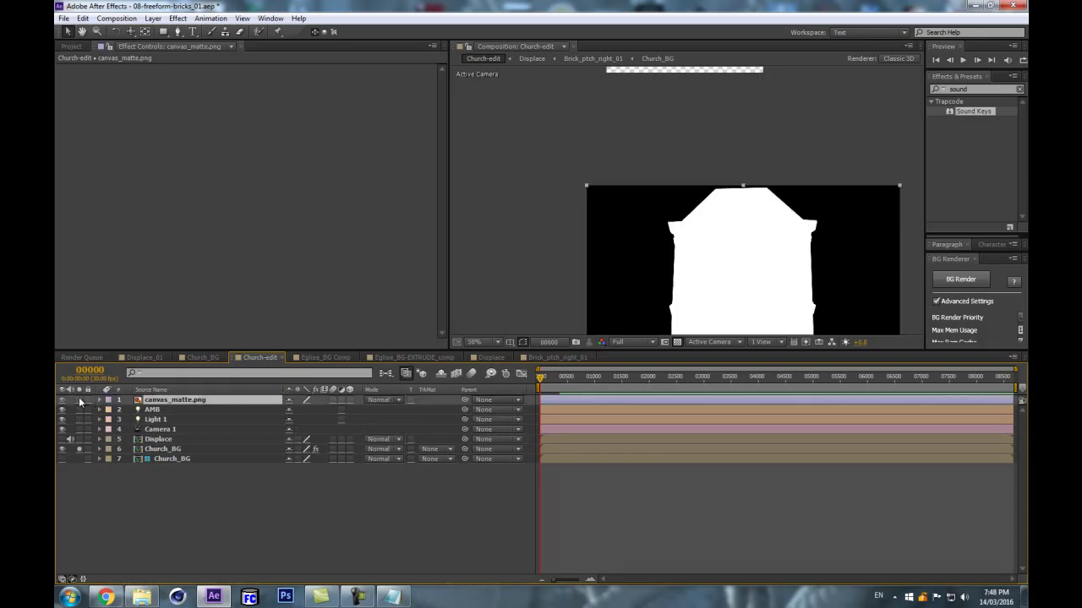
click(78, 400)
key(space)
drag(664, 192, 615, 29)
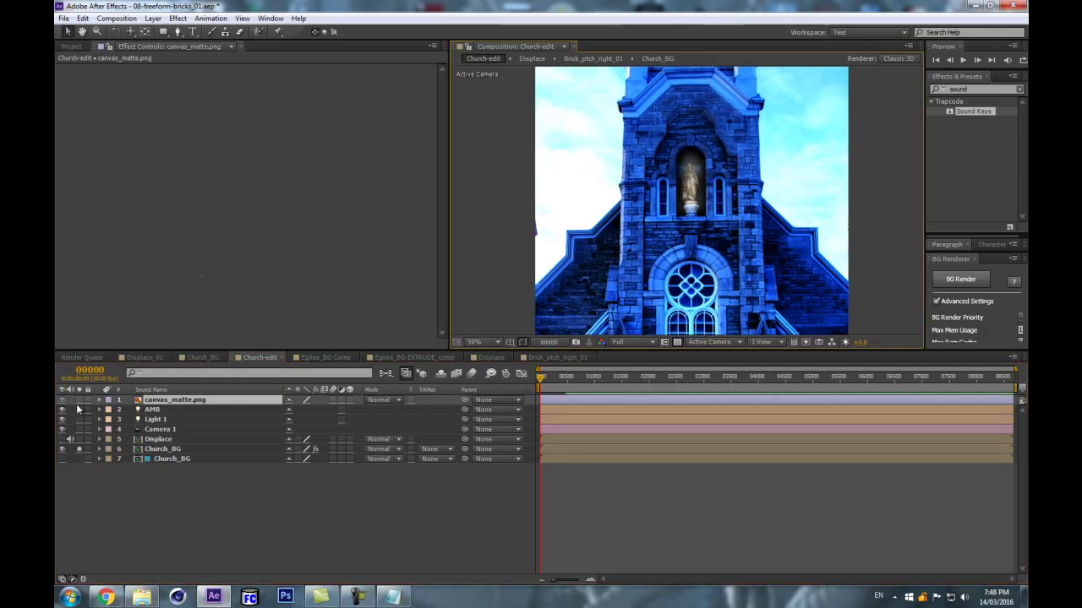
click(79, 401)
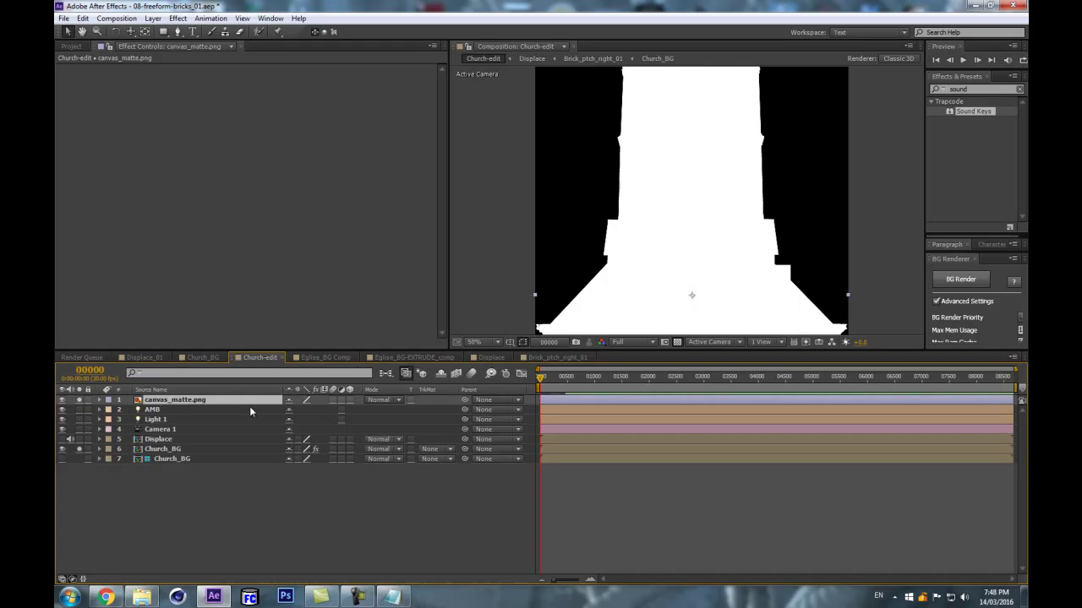
Lower the opacity of canvas_matte.png to 34% to overlay it on the facade.
key(t)
drag(294, 411, 250, 410)
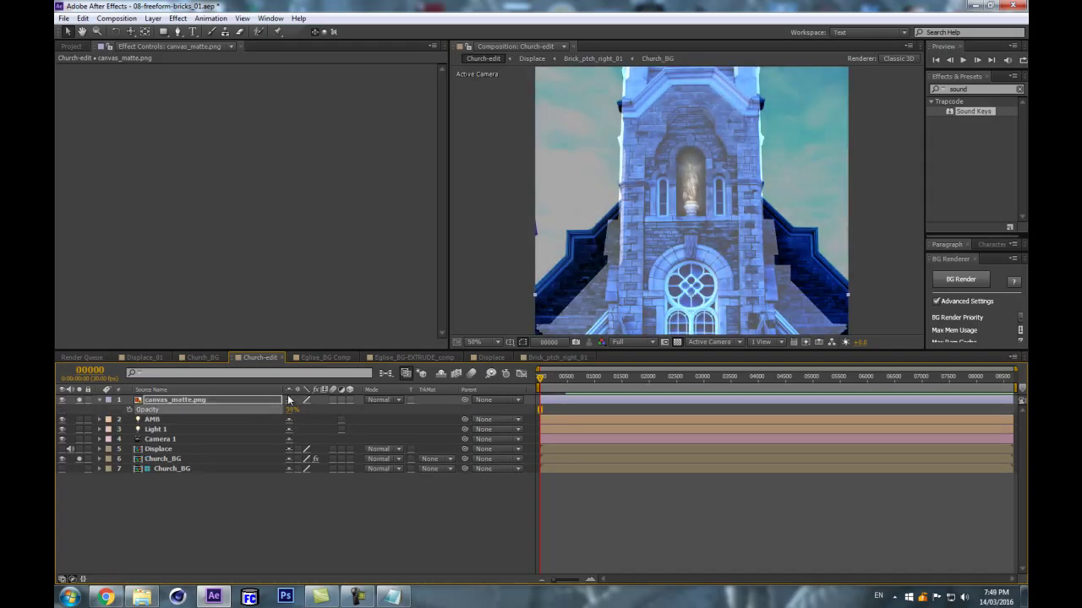
scroll(490, 290, down, 2)
key(space)
drag(543, 305, 538, 218)
key(v)
Copy the Position value of the bottom Church_BG layer onto canvas_matte.png so the matte lines up with the facade.
click(160, 458)
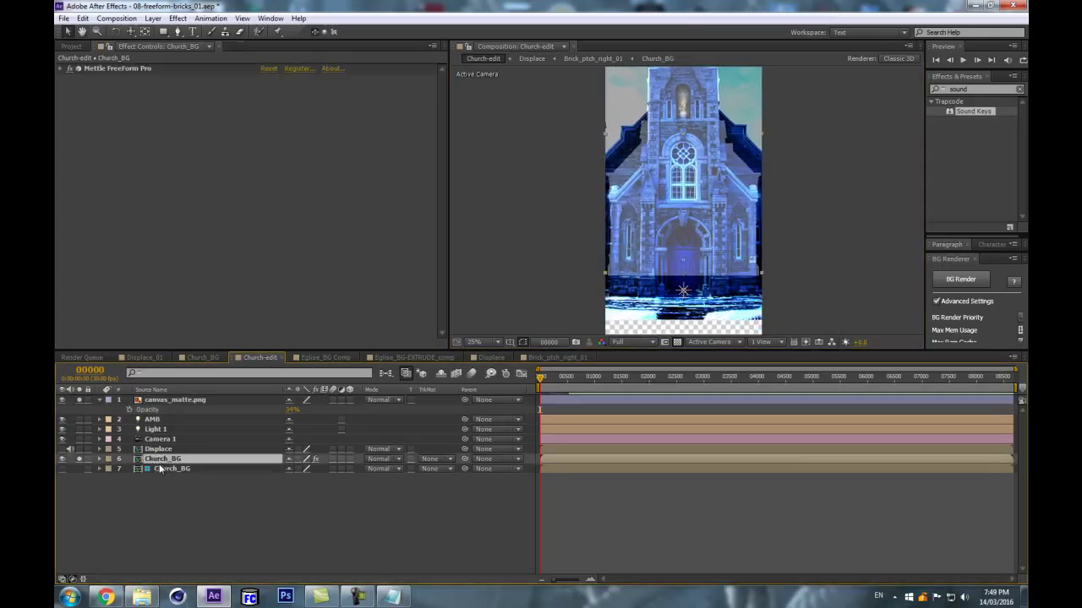
click(166, 471)
key(p)
click(198, 399)
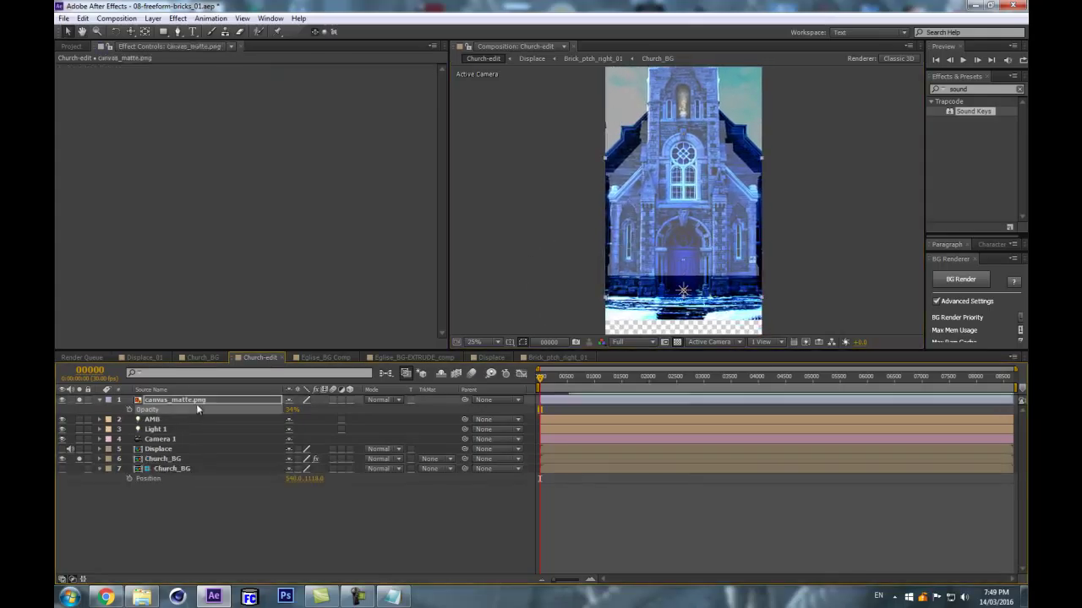
key(p)
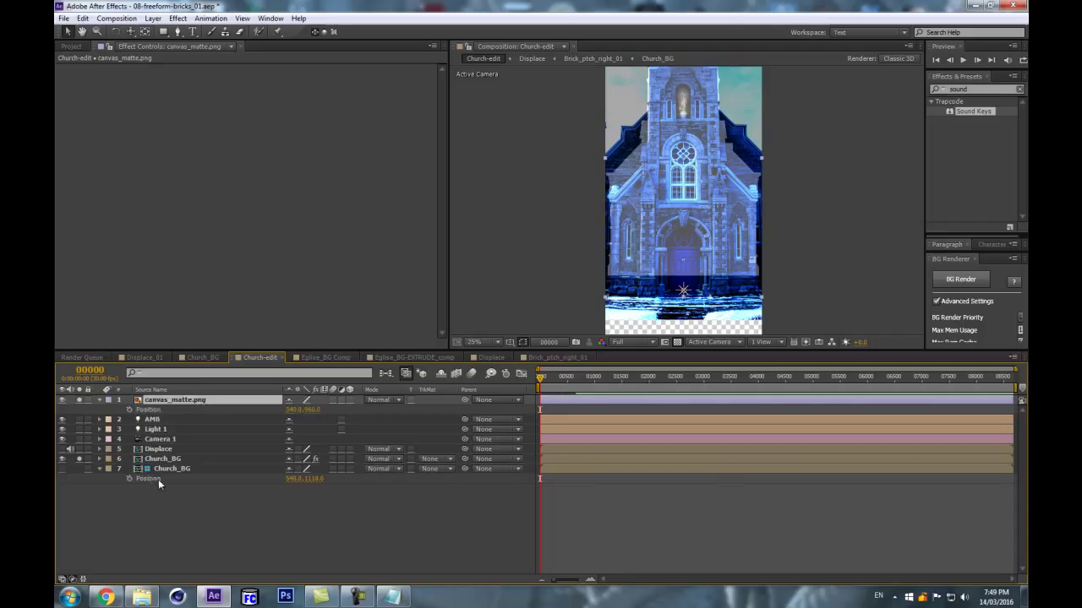
click(157, 480)
key(ctrl+c)
click(156, 410)
key(ctrl+v)
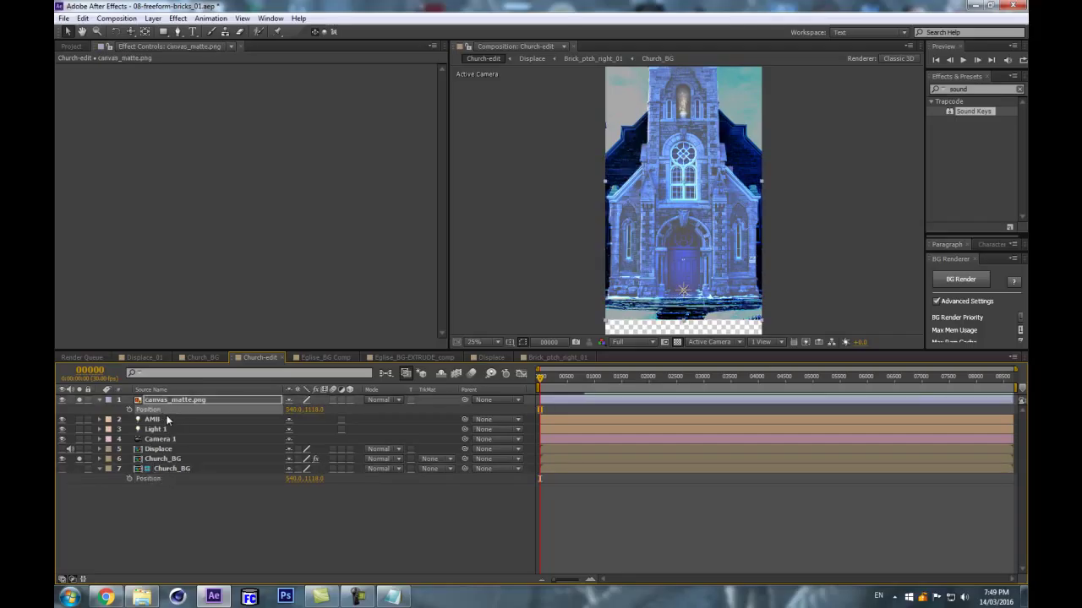
Pre-compose canvas_matte.png as canvas_matte.png Comp 2, moving all attributes into the new composition.
click(181, 401)
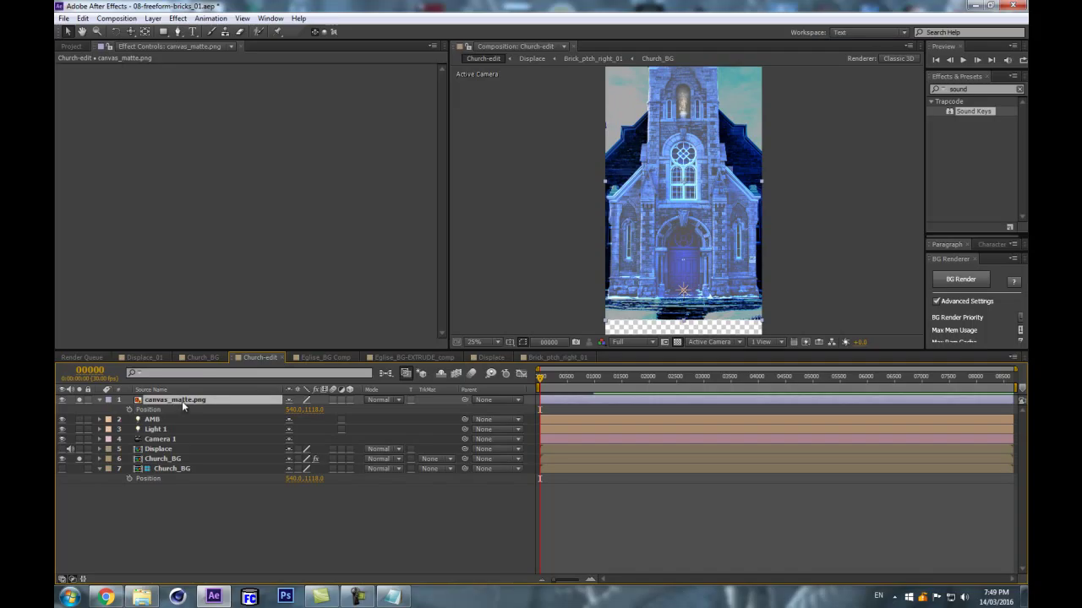
key(ctrl+shift+c)
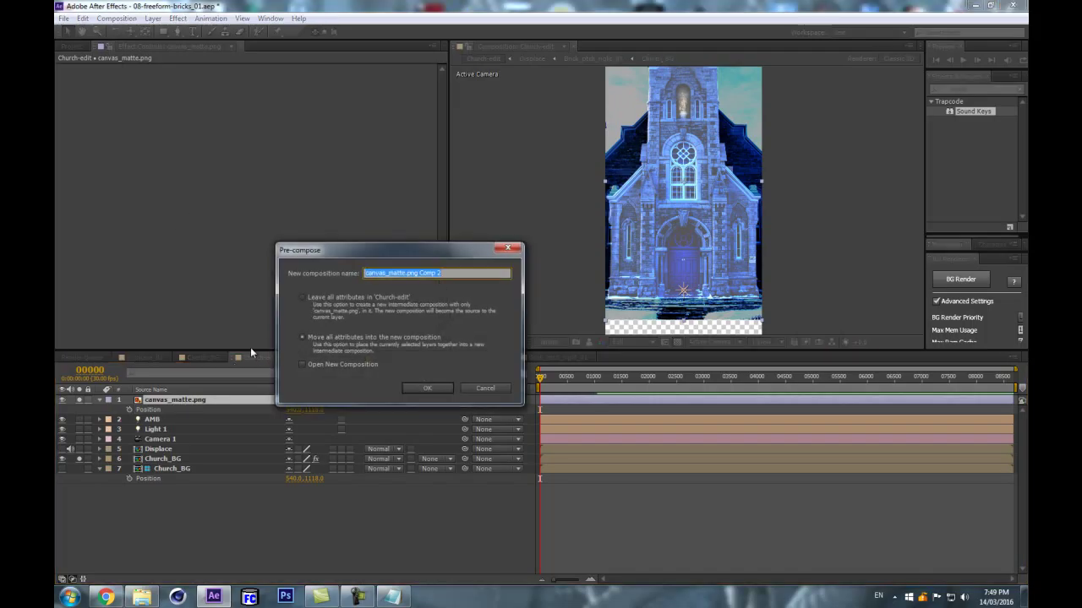
click(330, 337)
click(429, 388)
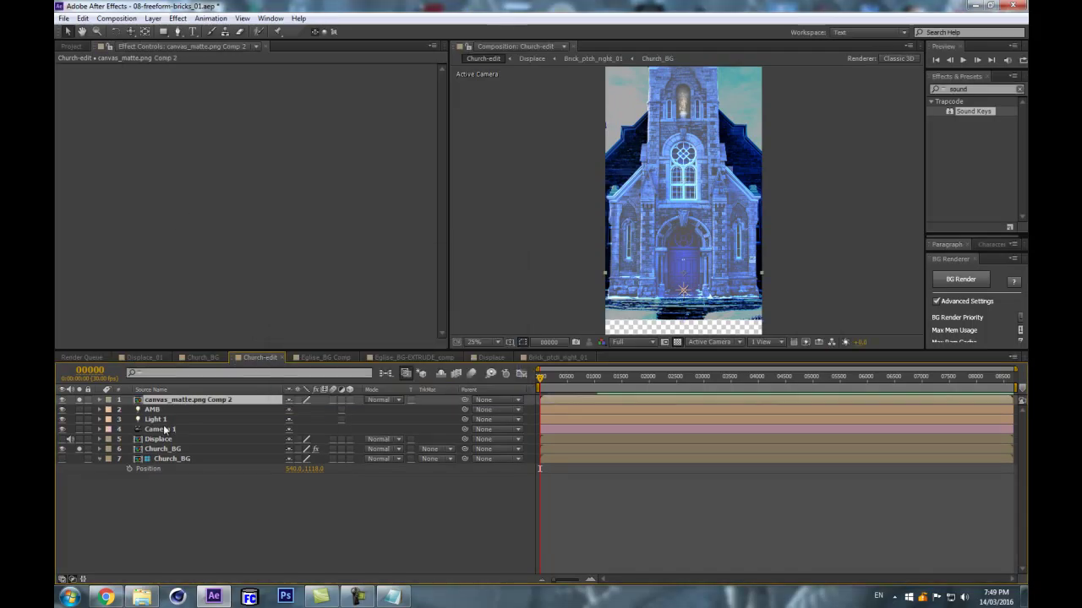
Open canvas_matte.png Comp 2 and set the opacity of canvas_matte.png to 100%.
double_click(210, 399)
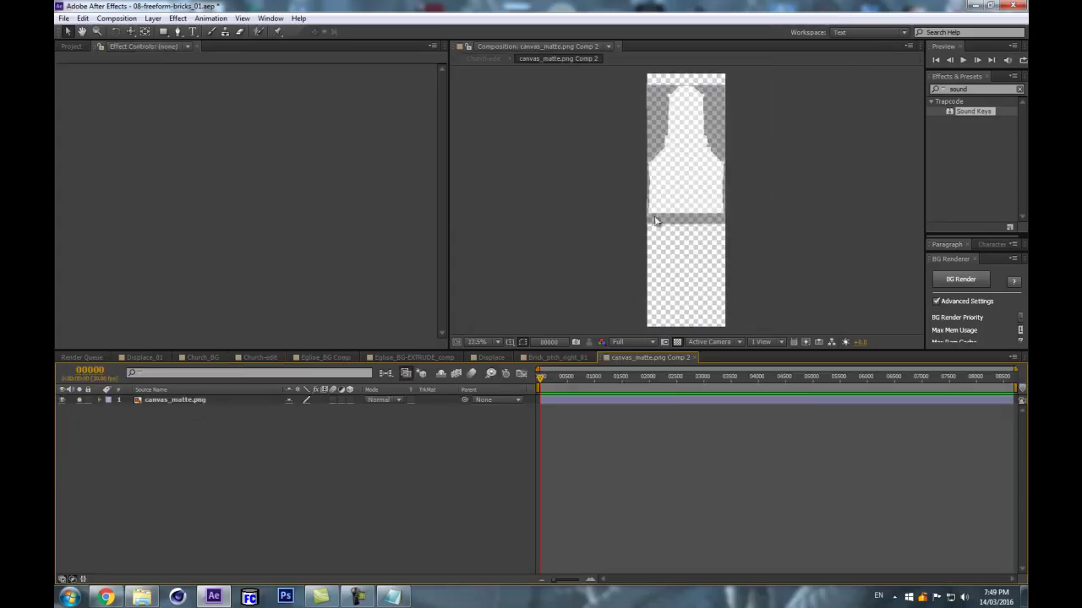
click(177, 403)
key(t)
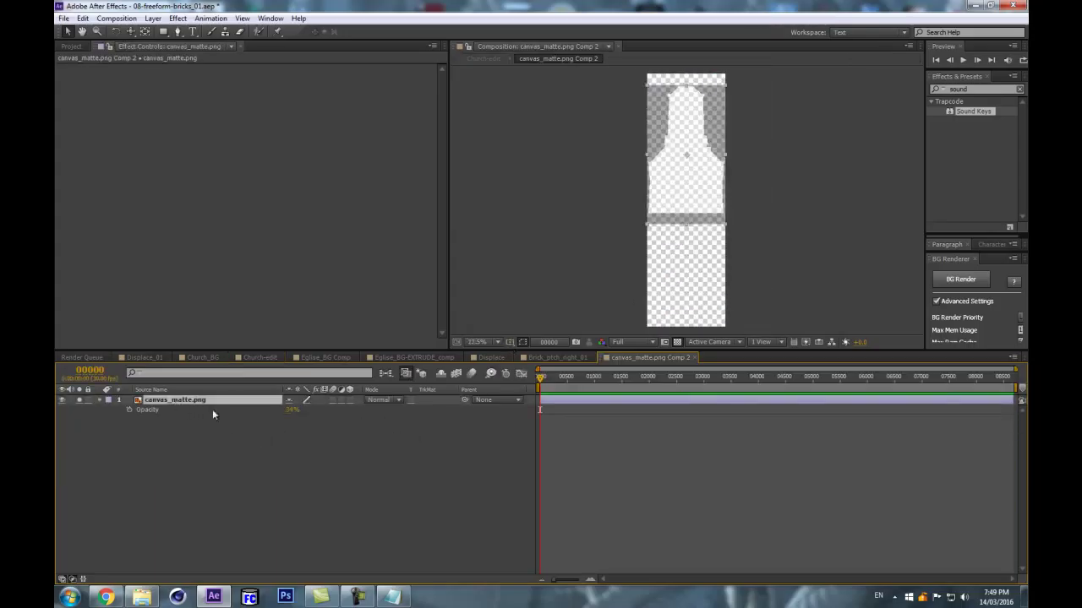
drag(292, 410, 455, 406)
click(234, 437)
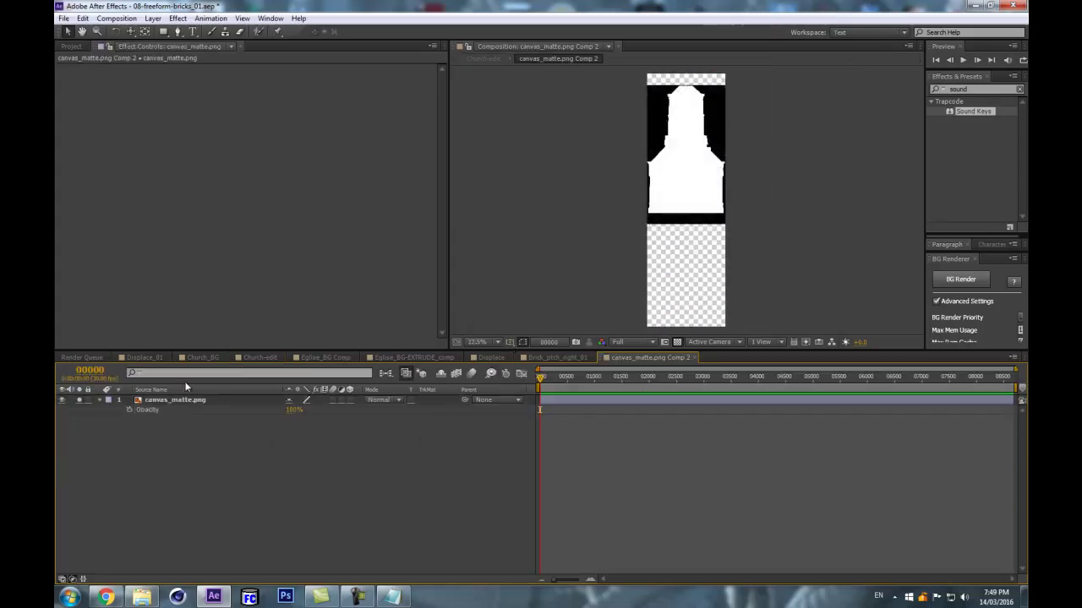
Add a black comp-size solid, duplicate it, and position the two copies over the transparent areas above and below the matte.
key(ctrl+y)
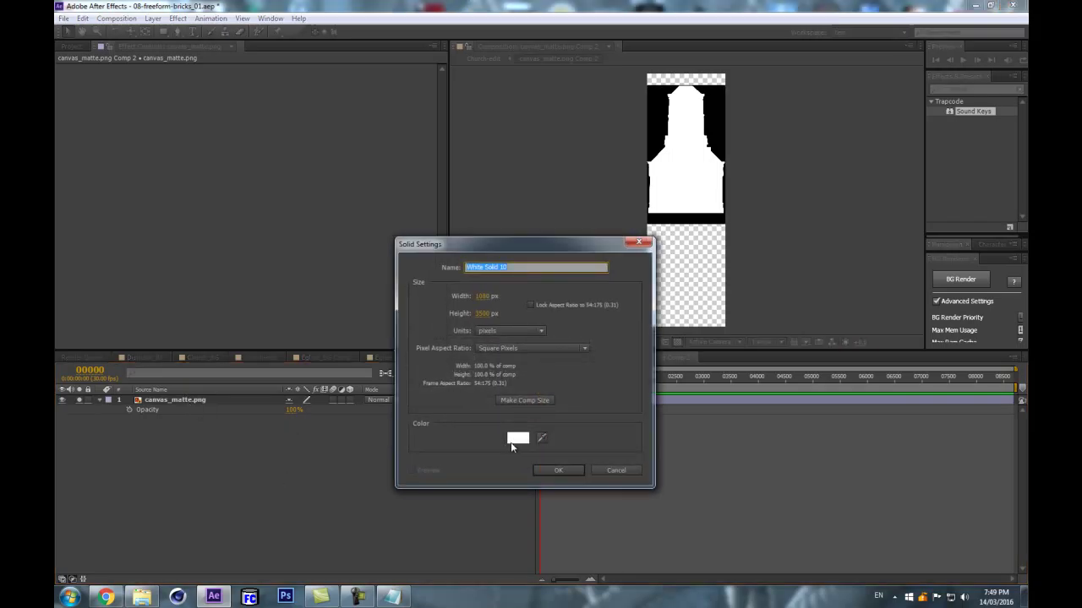
click(510, 441)
key(Return)
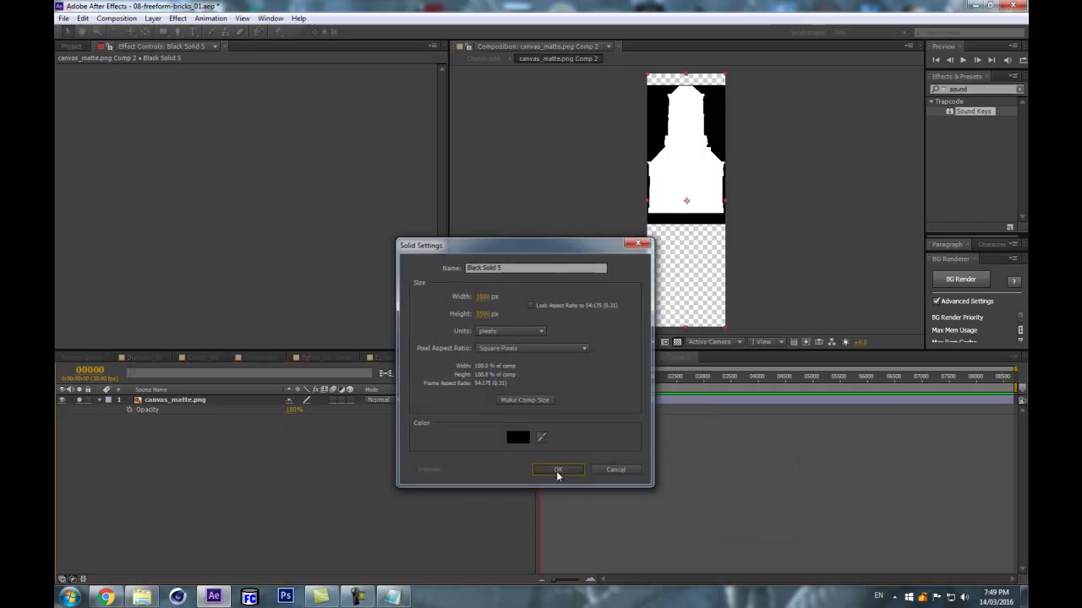
click(547, 467)
drag(680, 167, 702, 7)
key(ctrl+d)
drag(695, 145, 712, 82)
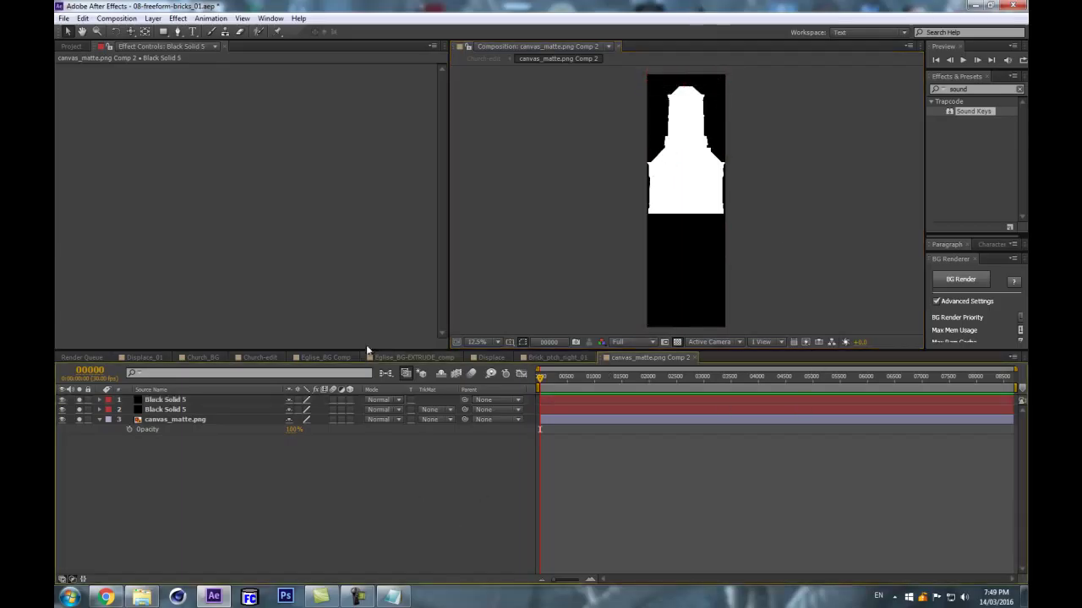
Return to Church-edit, set canvas_matte.png Comp 2 to Stencil Luma blending, and hide the transparency grid.
click(260, 357)
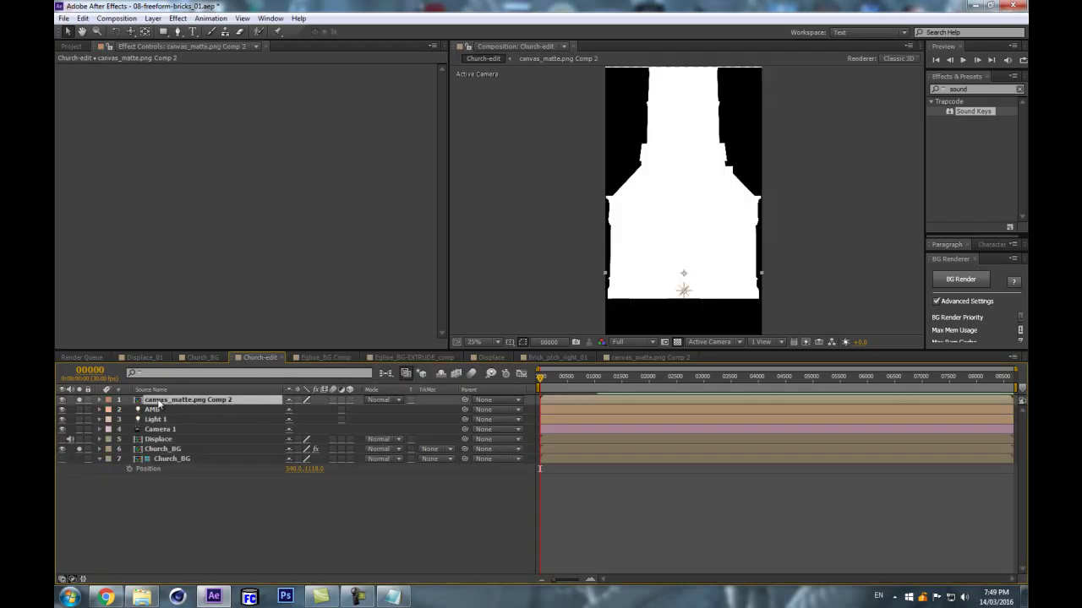
click(381, 399)
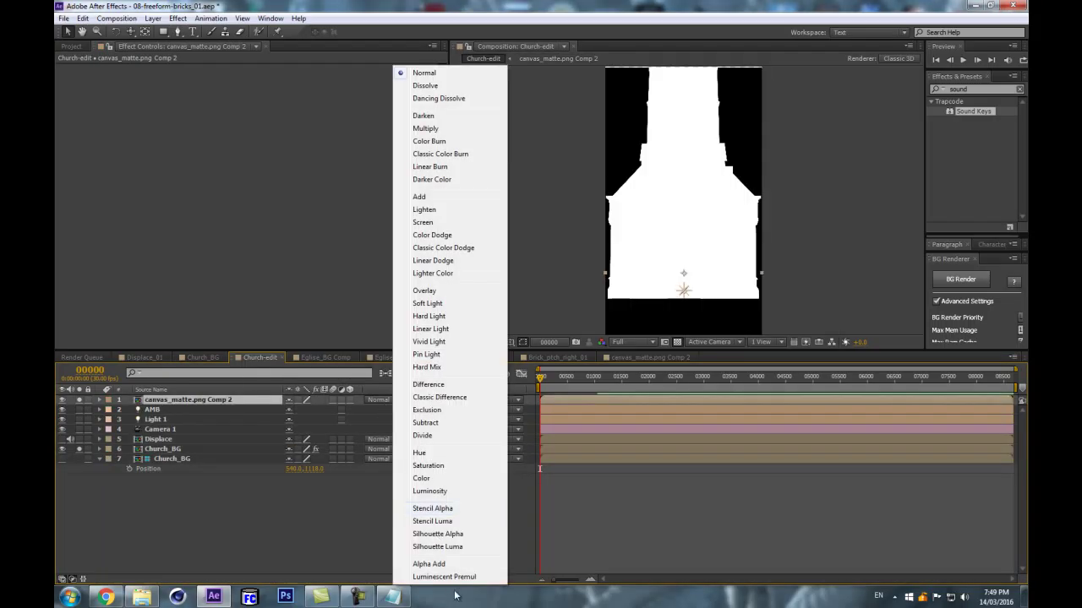
click(431, 522)
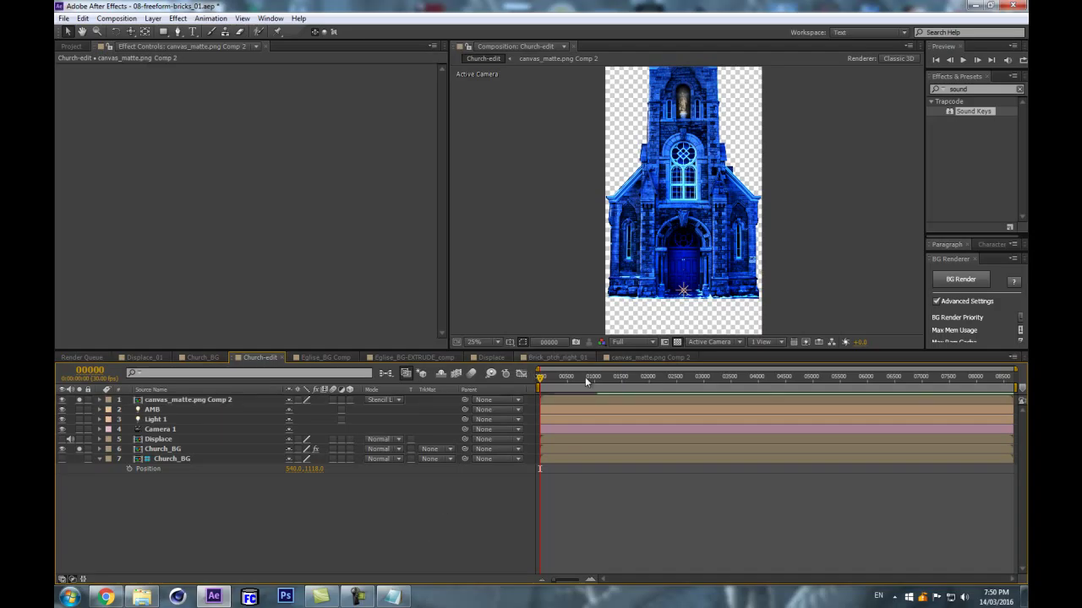
click(677, 342)
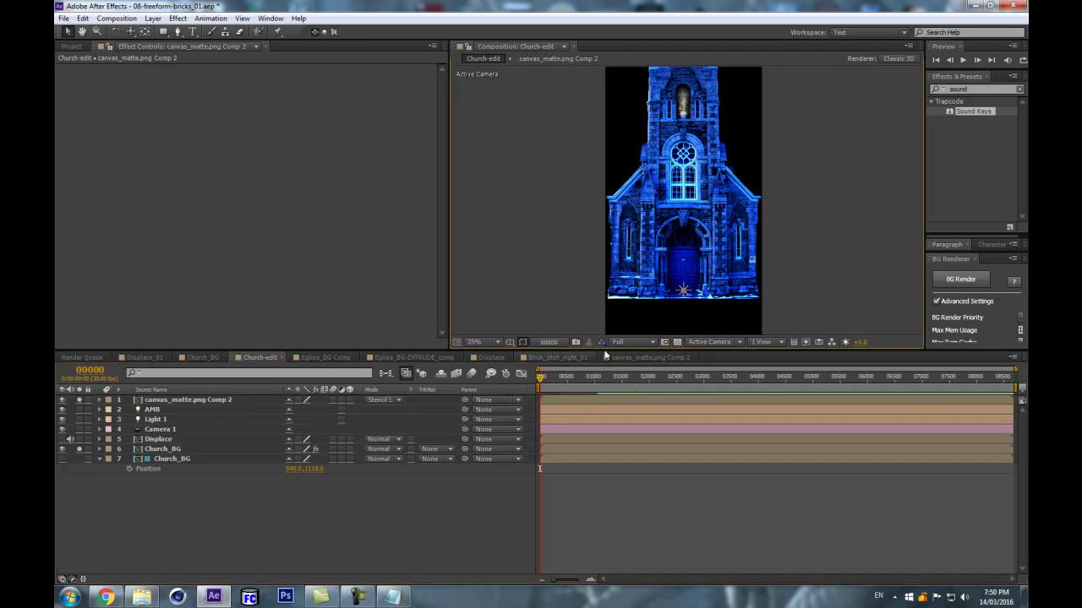
Enlarge the composition view, go to frame 01615, and check the matted facade with the transparency grid on and off.
drag(626, 350, 625, 400)
drag(545, 430, 628, 441)
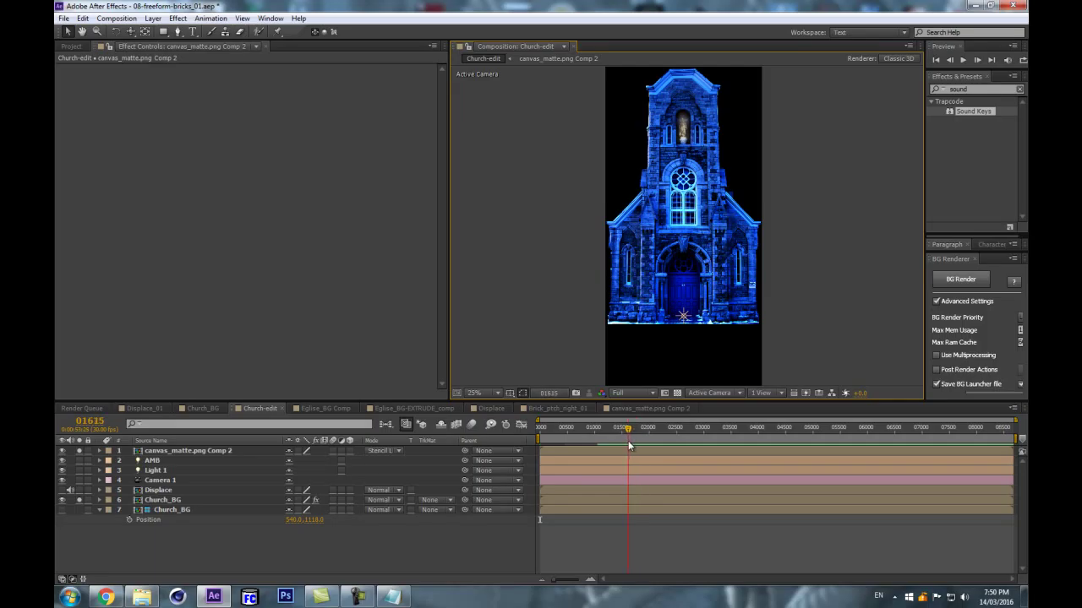
scroll(724, 283, up, 1)
scroll(649, 163, down, 2)
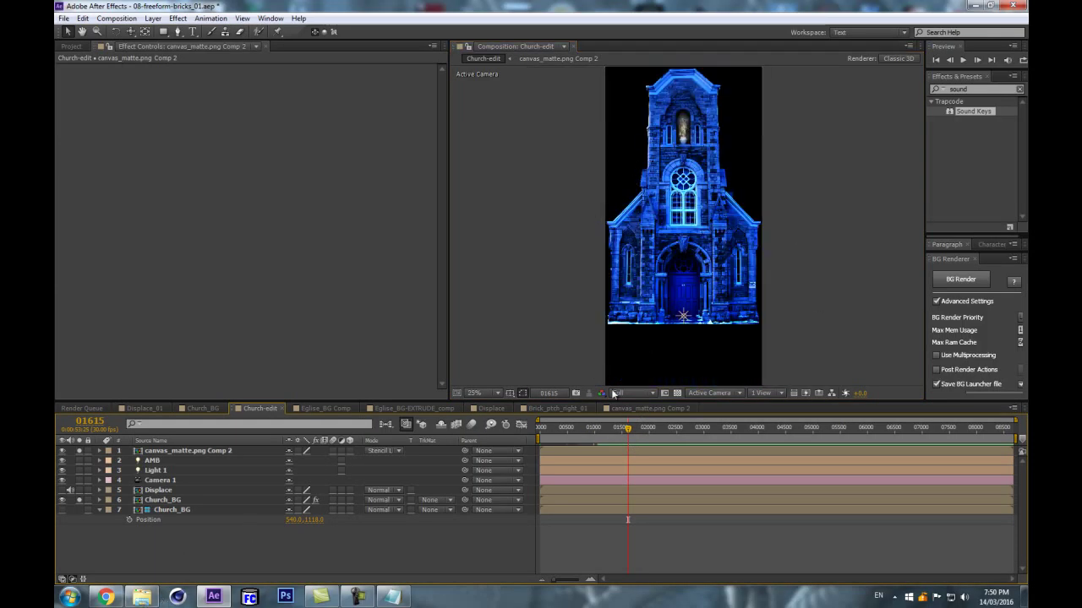
click(677, 392)
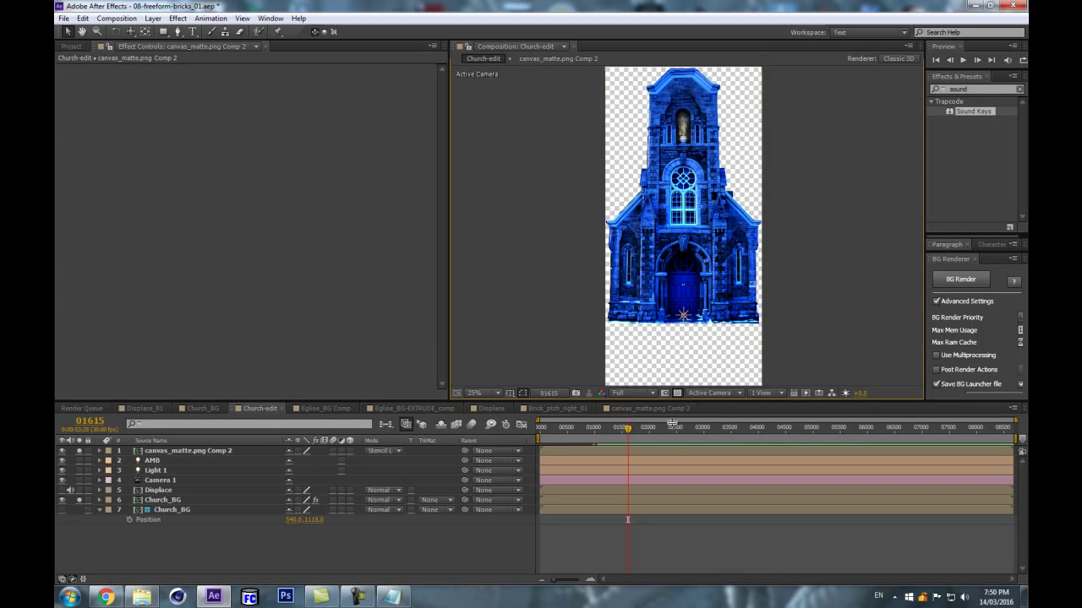
click(677, 393)
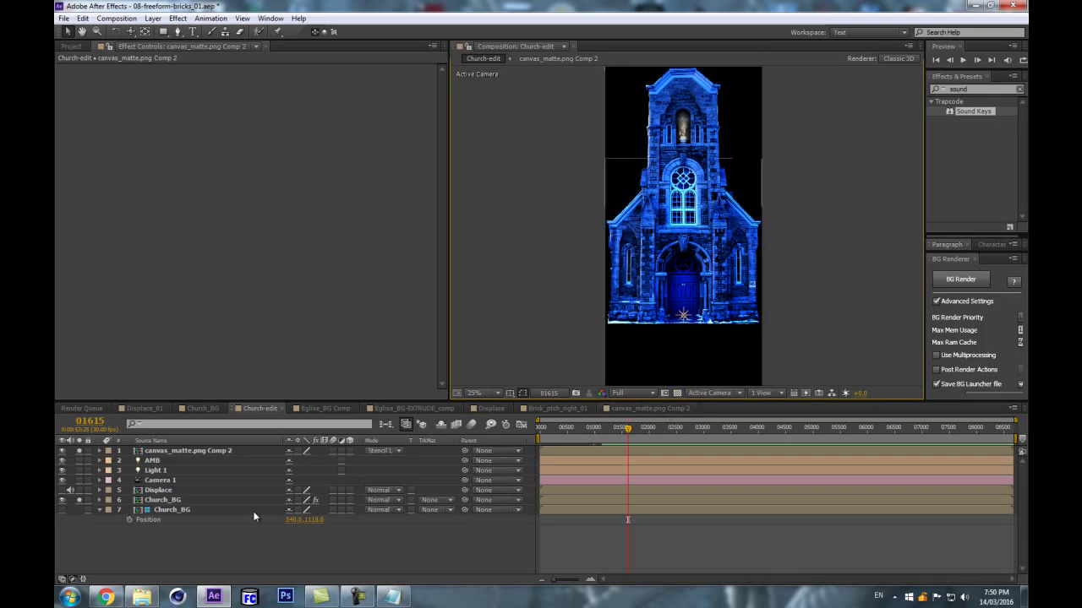
Solo only the bottom Church_BG layer in Church-edit and reveal its Position property.
click(175, 511)
key(p)
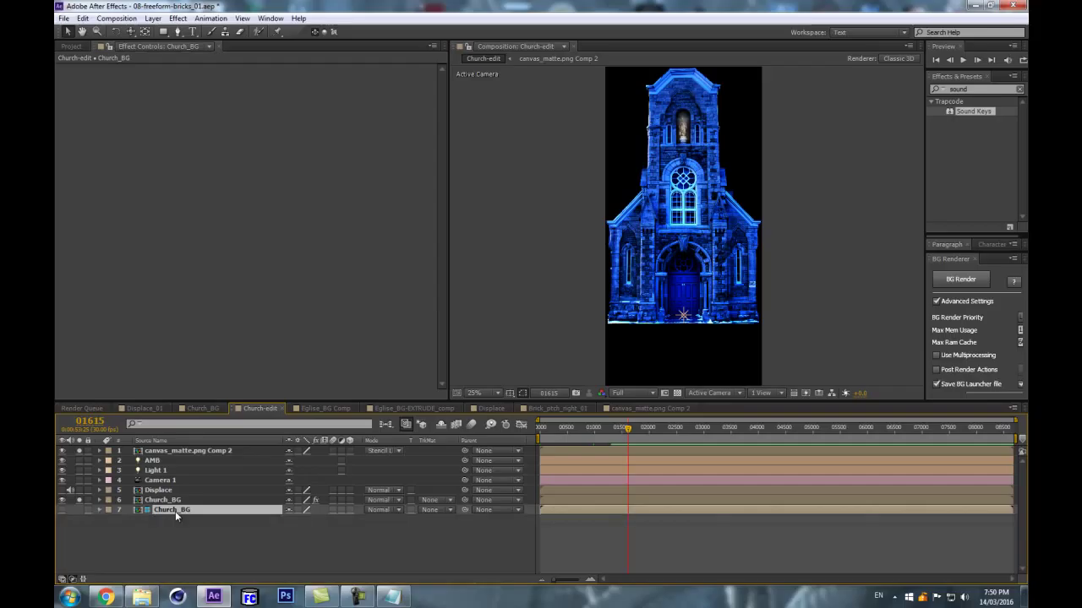
key(p)
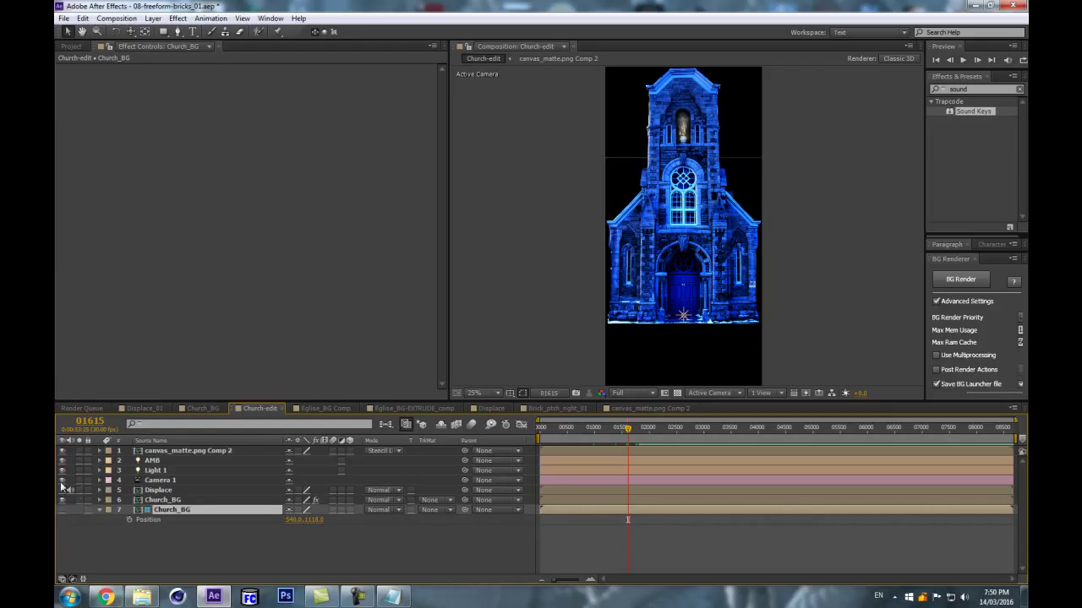
click(79, 511)
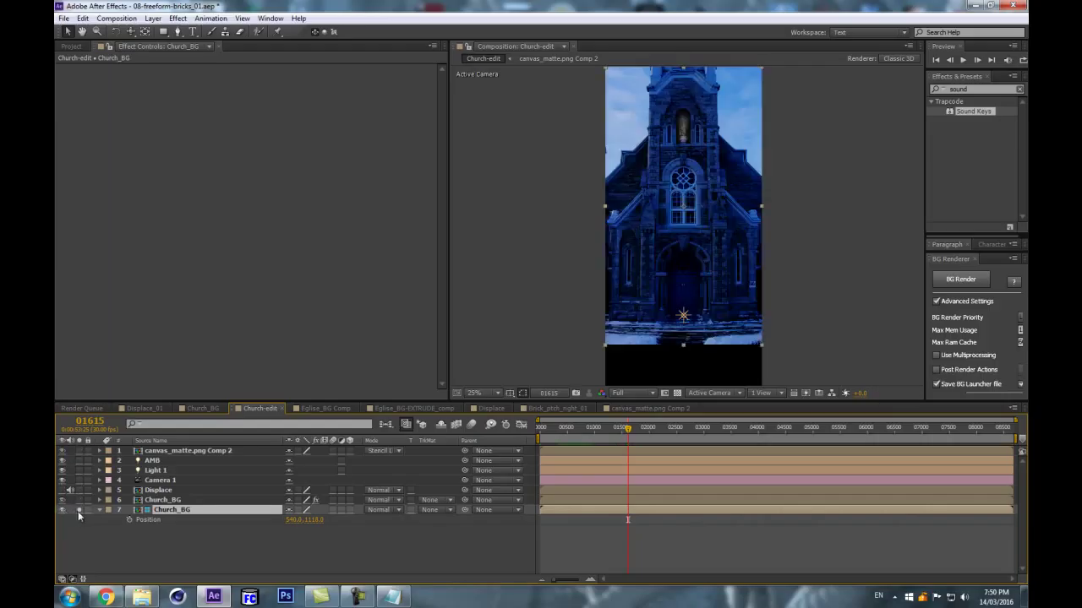
Examine where the upper and lower edges of the soloed Church_BG layer sit within the composition frame.
key(space)
drag(548, 219, 565, 303)
scroll(642, 275, up, 2)
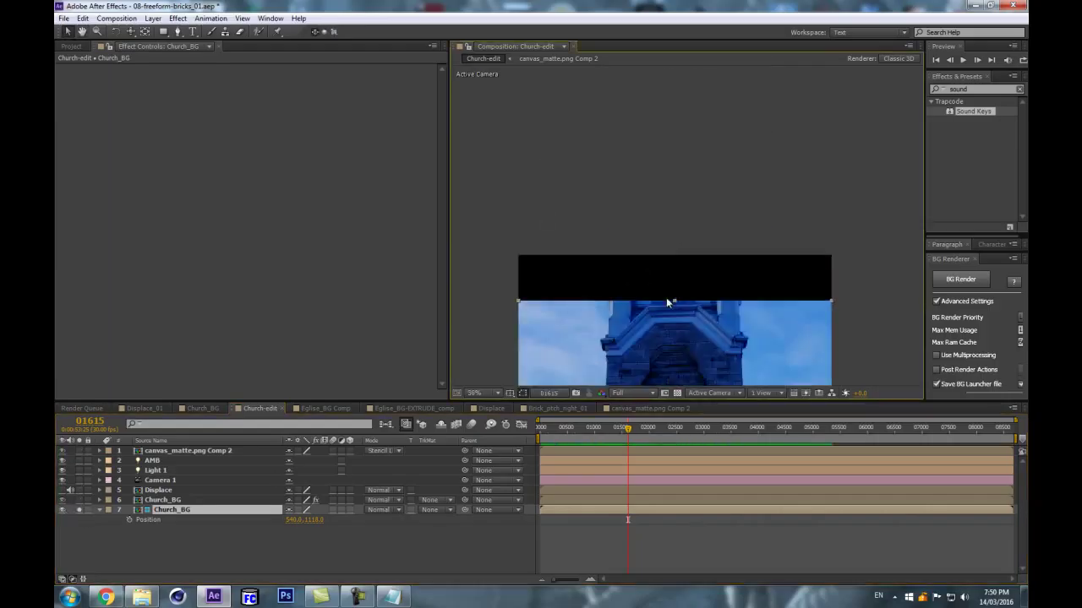
scroll(492, 336, down, 2)
key(space)
drag(555, 346, 567, 109)
key(v)
key(p)
key(p)
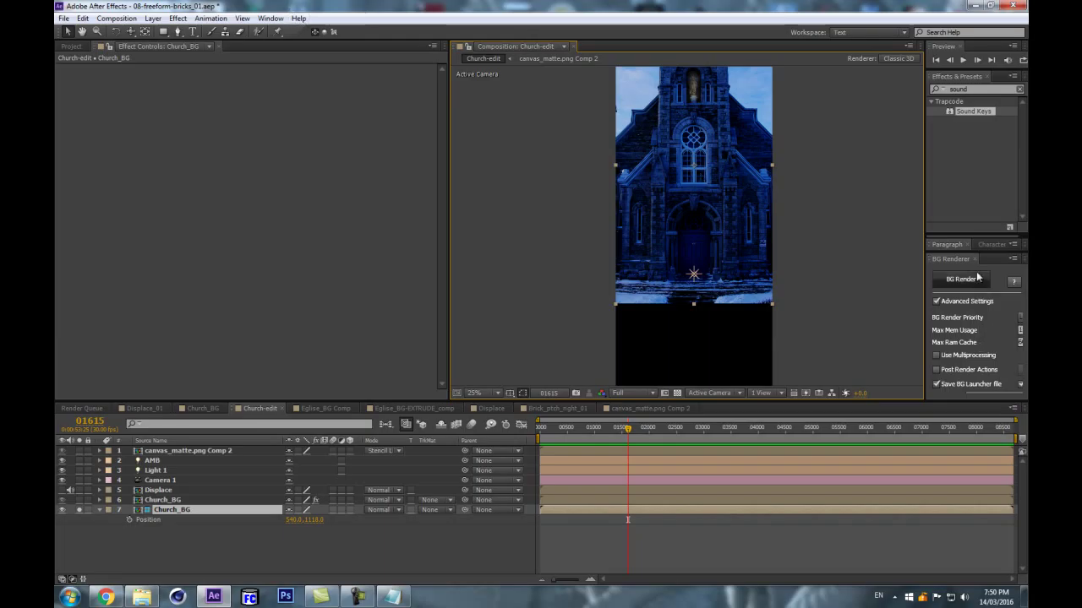
Try aligning the soloed Church_BG layer to the composition's top edge with the Align tool, and undo the alignment.
click(271, 19)
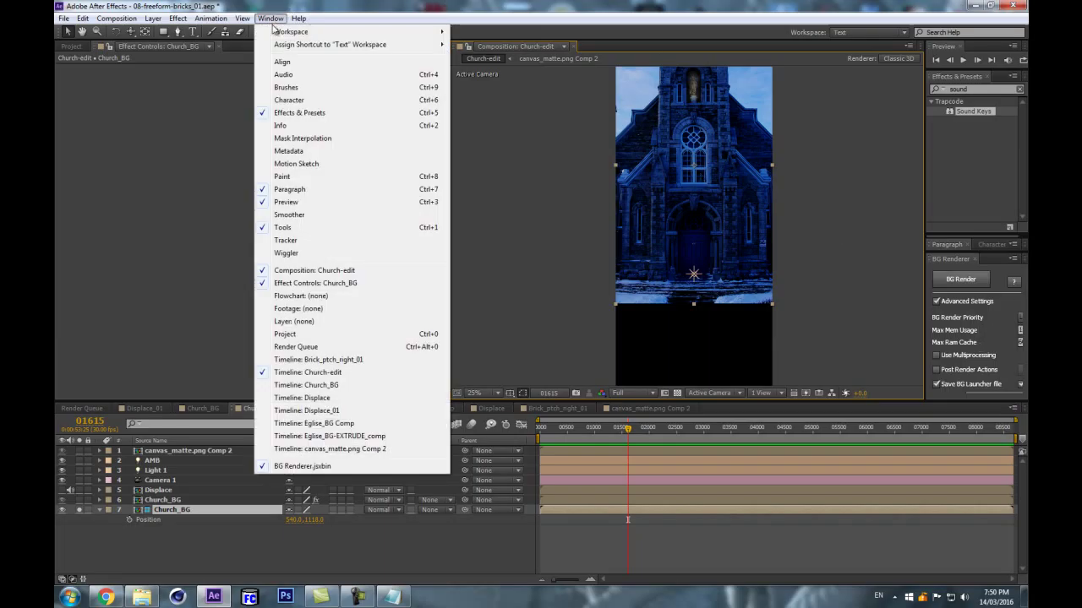
click(282, 62)
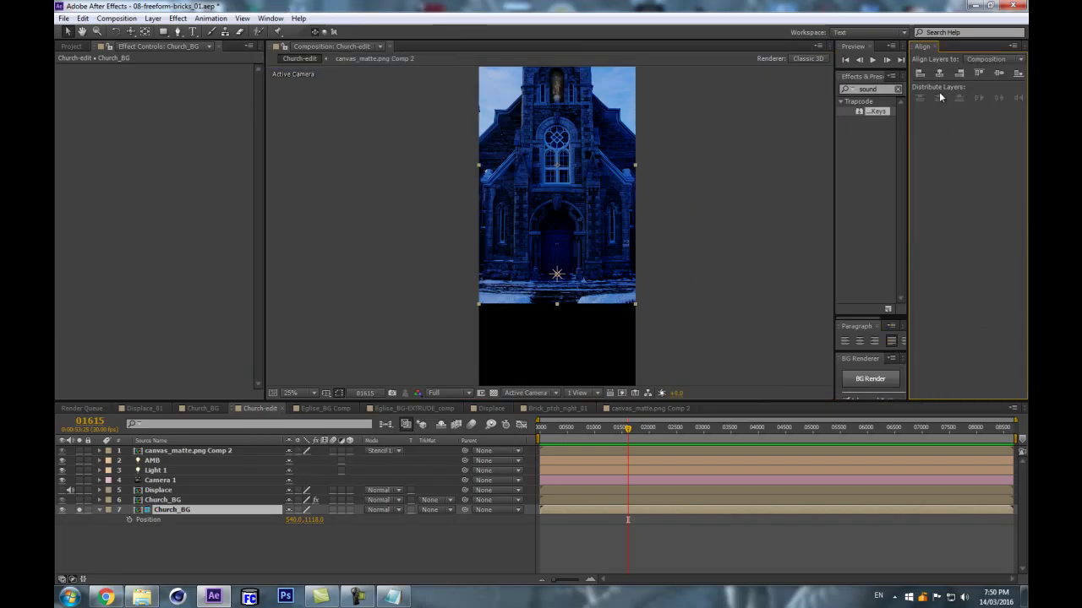
click(673, 120)
drag(674, 119, 664, 222)
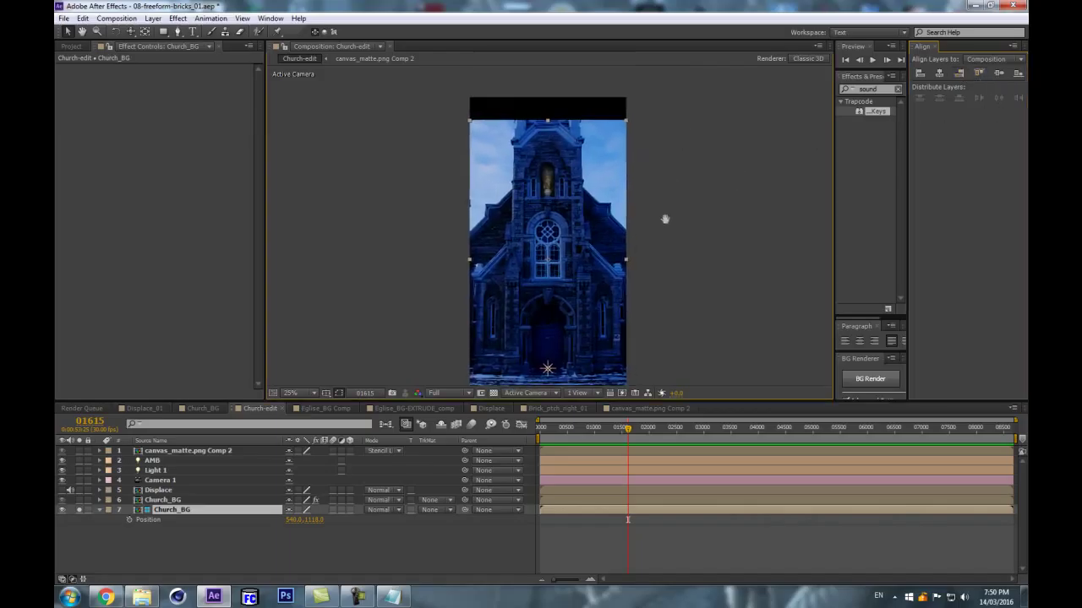
click(978, 73)
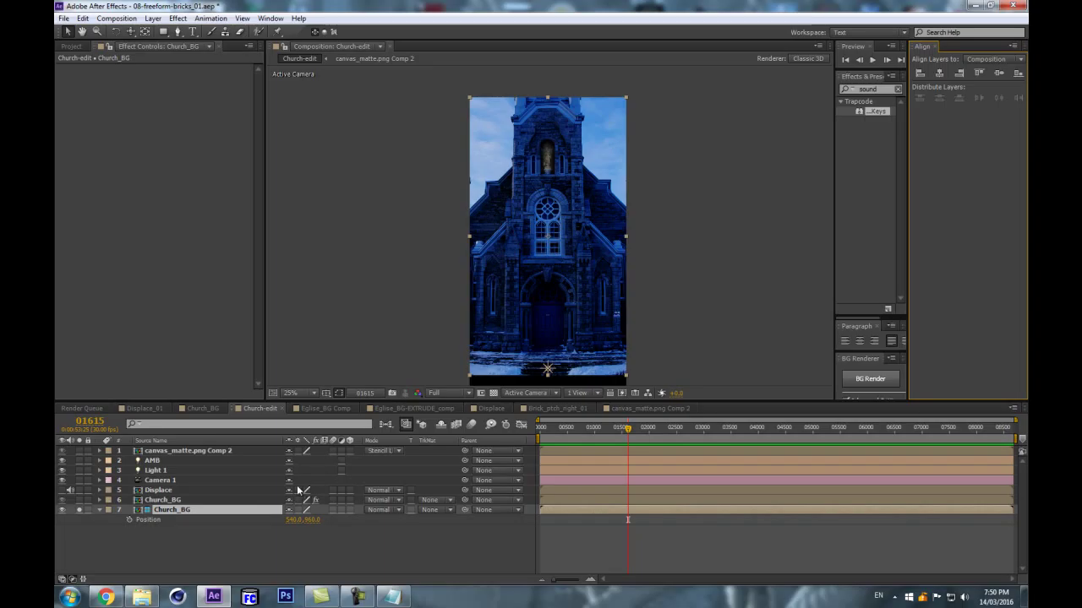
key(ctrl+z)
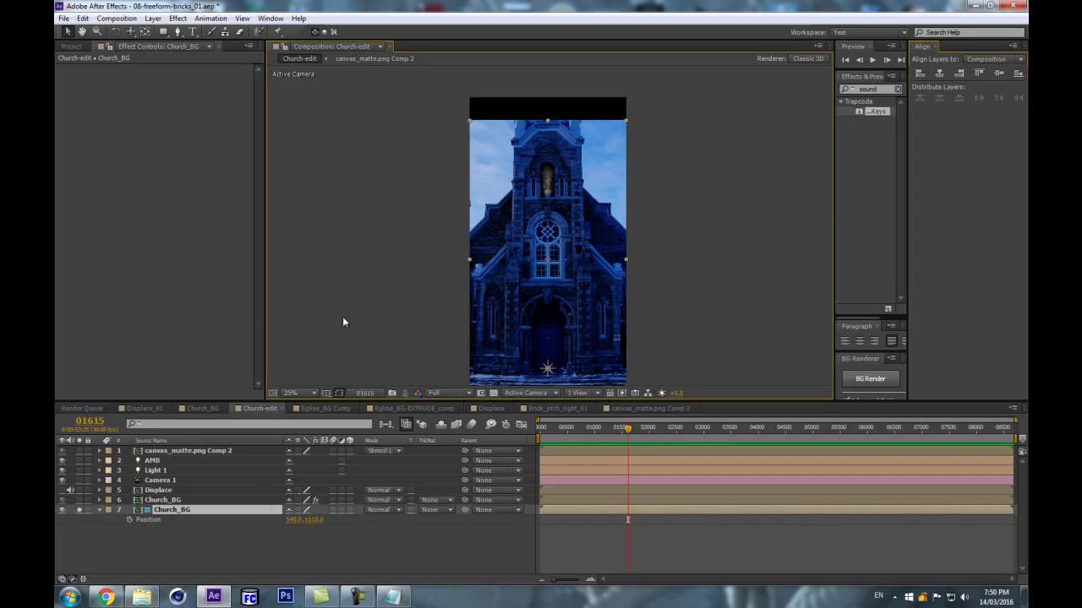
Switch to Calculator, subtract 960 from 1118, copy the result, and return to the Church-edit composition.
key(super+r)
text(calc)
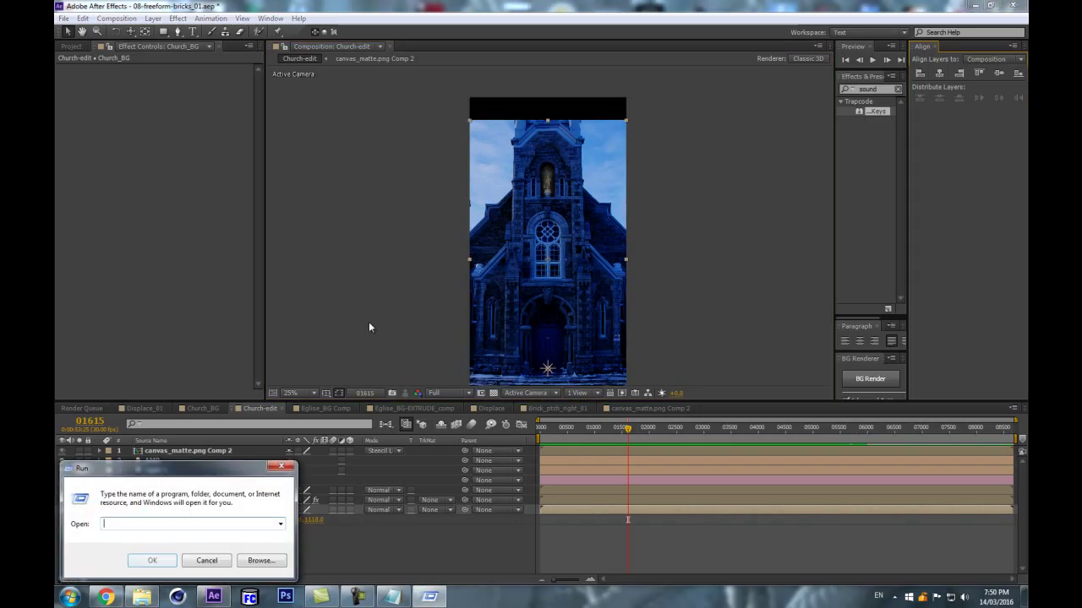
key(Return)
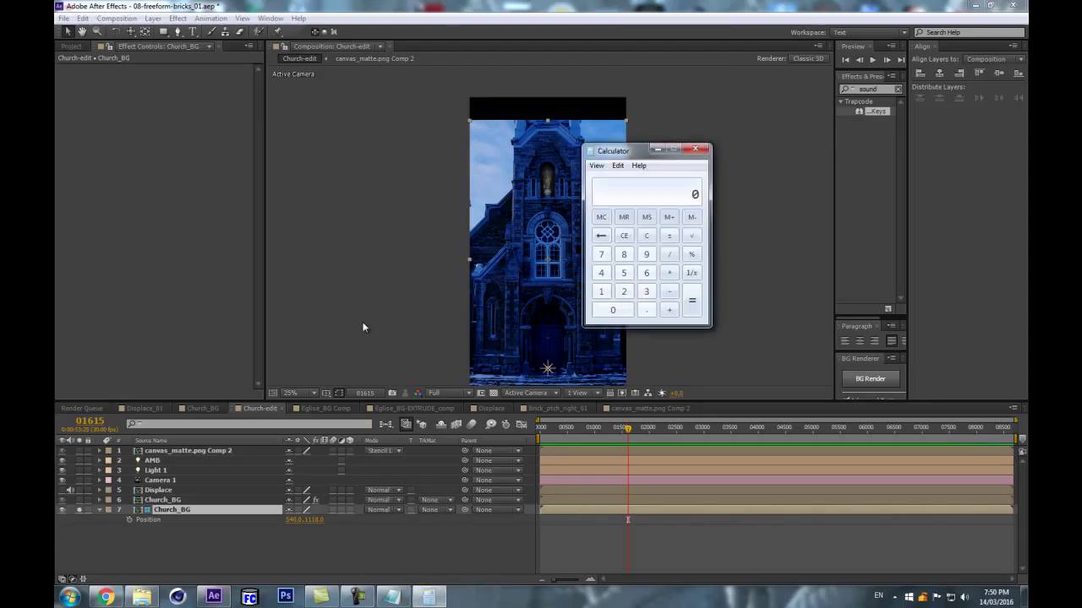
text(118)
click(650, 240)
text(1118)
text(960)
key(Return)
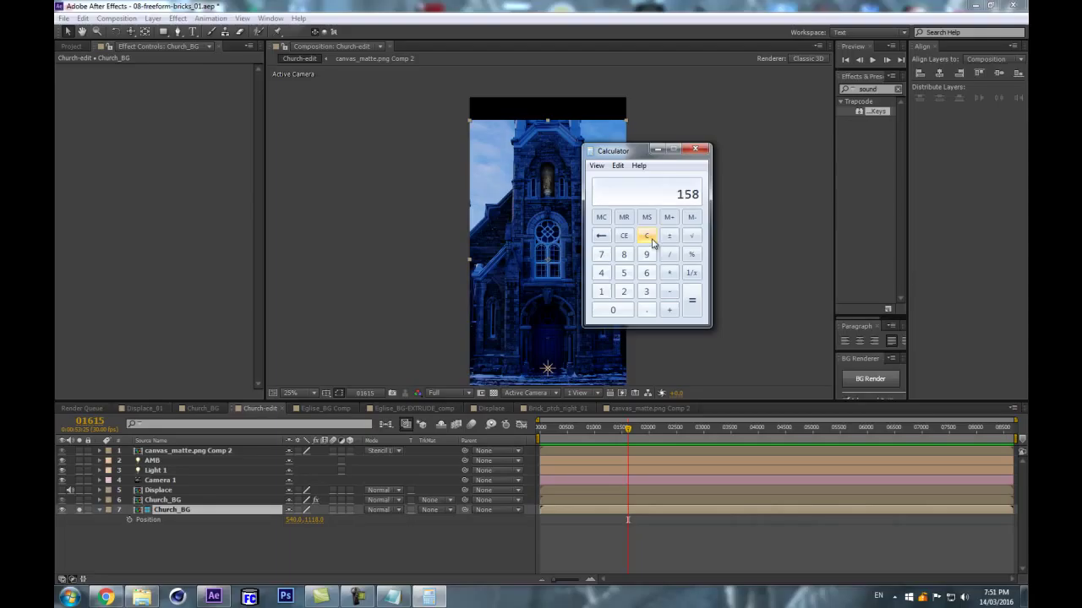
right_click(685, 186)
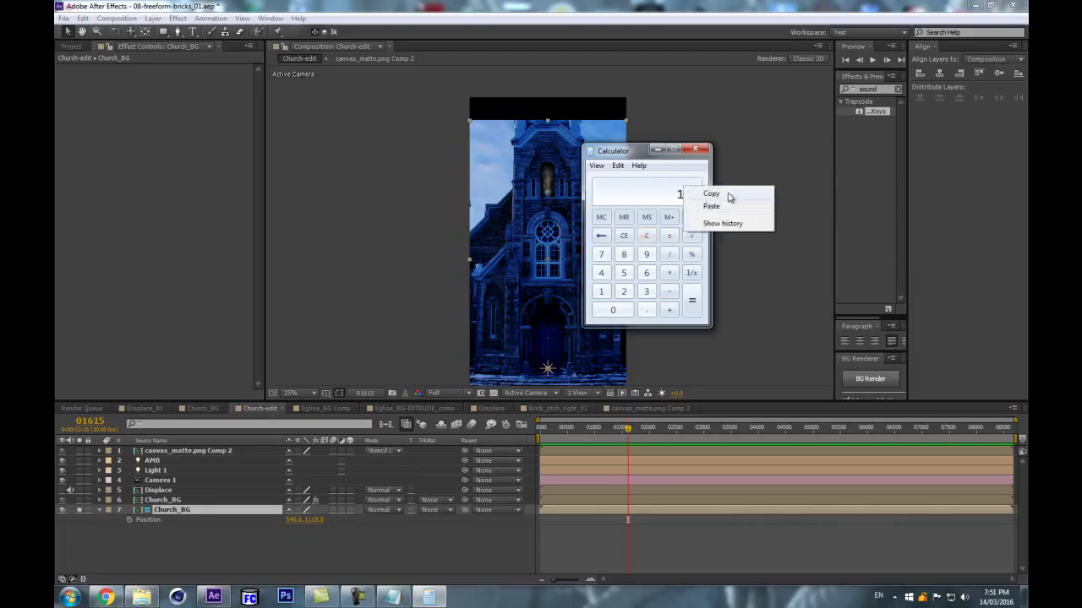
click(707, 196)
click(115, 556)
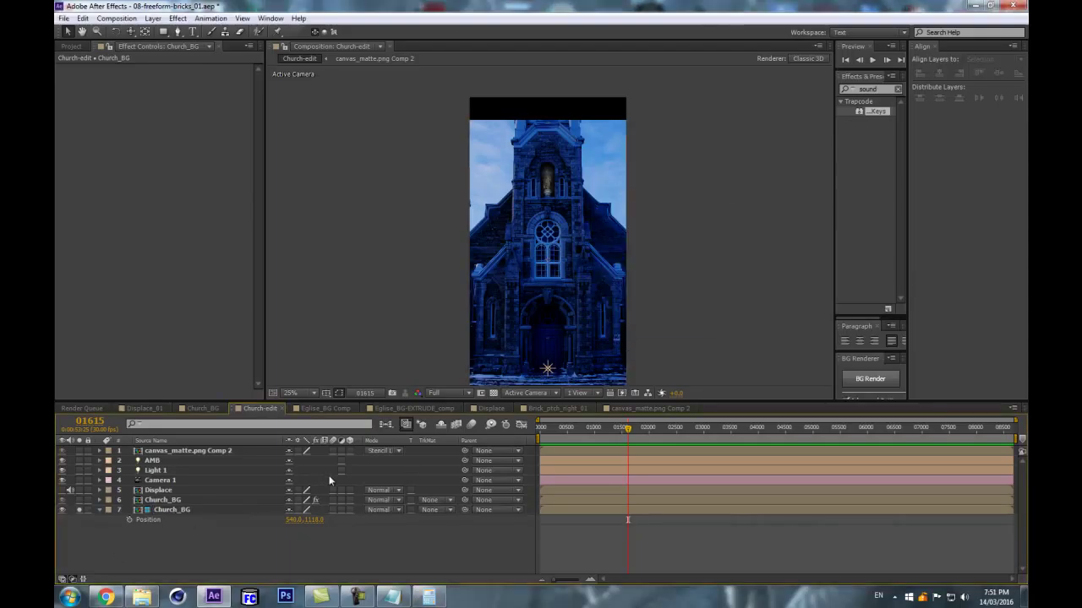
Unsolo the bottom Church_BG layer and preview the Church_BG layer carrying Mettle FreeForm Pro in solo before unsoloing it too.
click(76, 519)
click(79, 500)
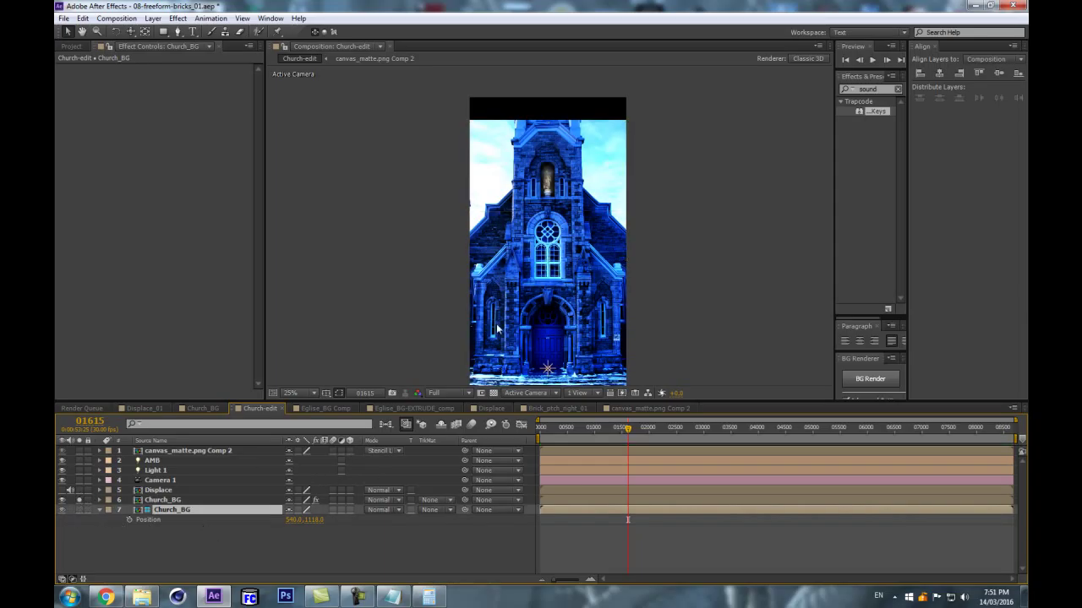
click(160, 500)
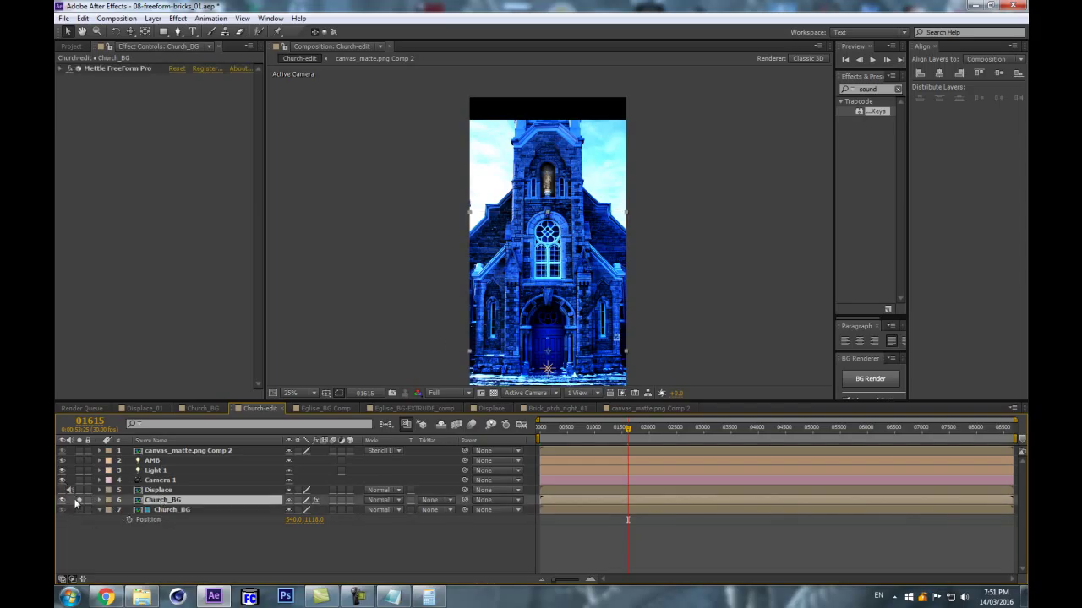
click(78, 500)
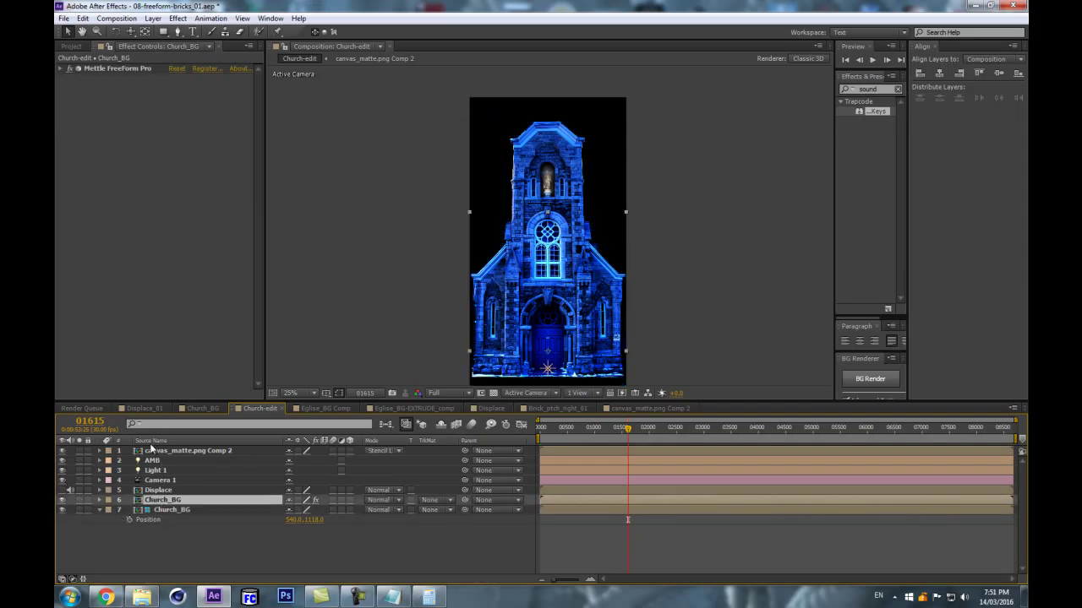
Add Church-edit to the render queue and enable cropping in its output module with a top crop of 158.
key(ctrl+alt+0)
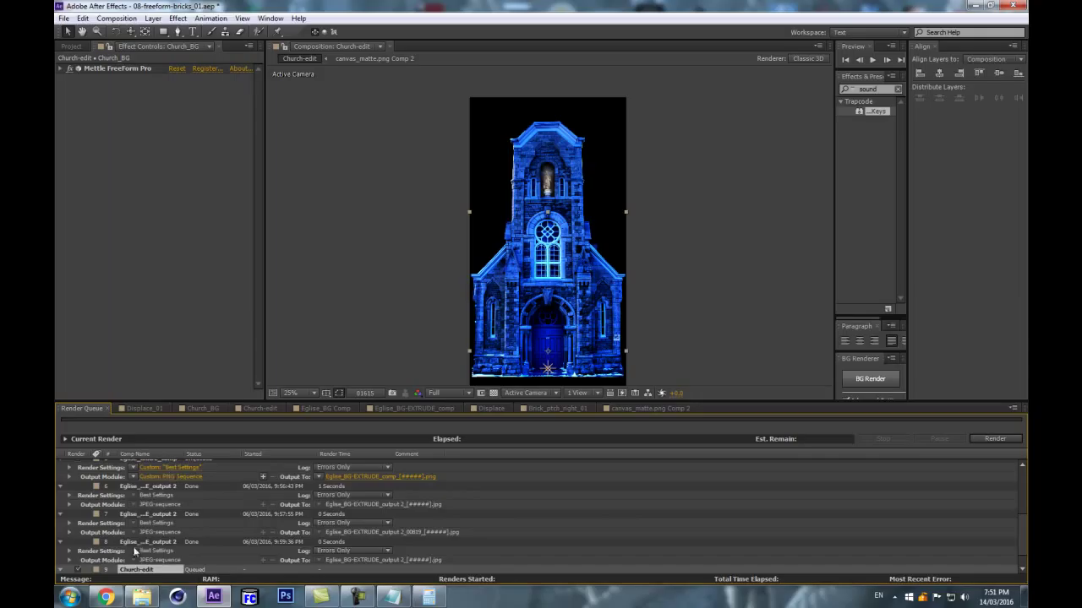
scroll(141, 551, up, 5)
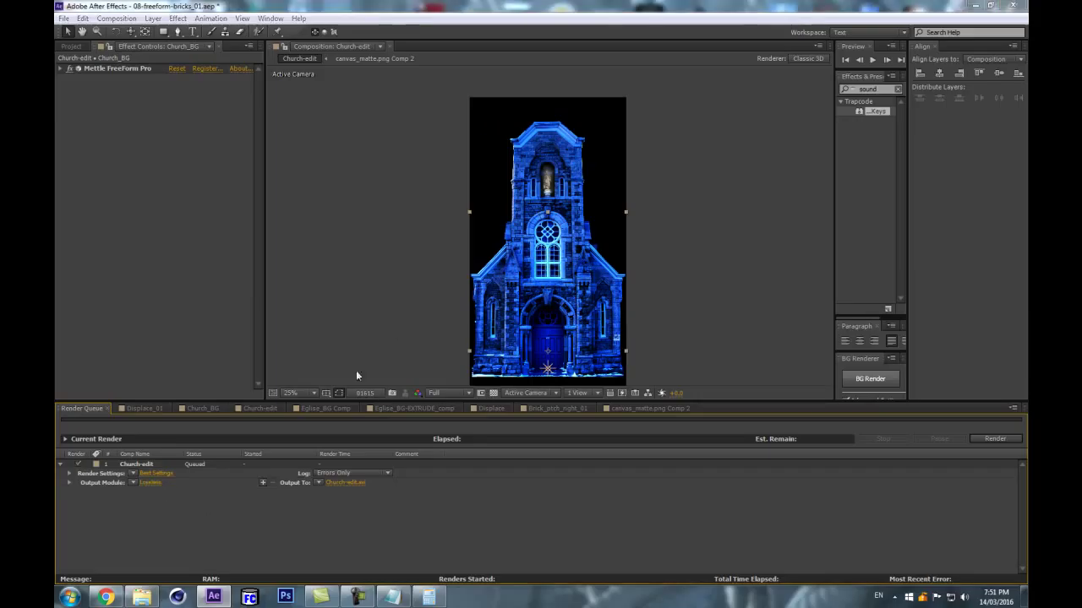
click(150, 483)
click(102, 253)
click(108, 283)
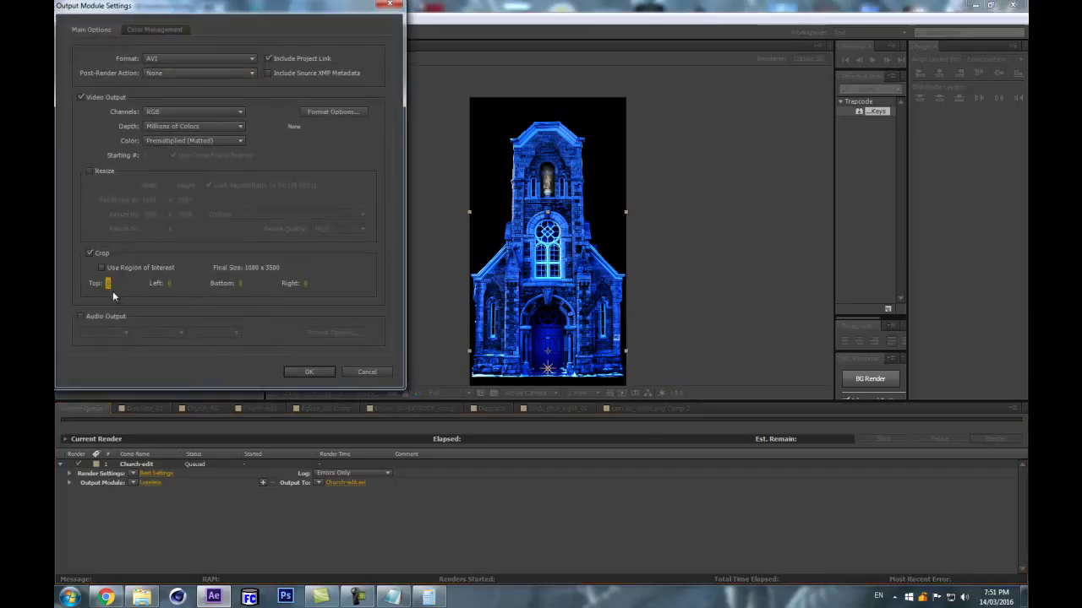
click(108, 284)
click(310, 373)
Check the pixel dimensions of the canvas_matte.png Comp 2 and Church-edit compositions in the project.
click(67, 46)
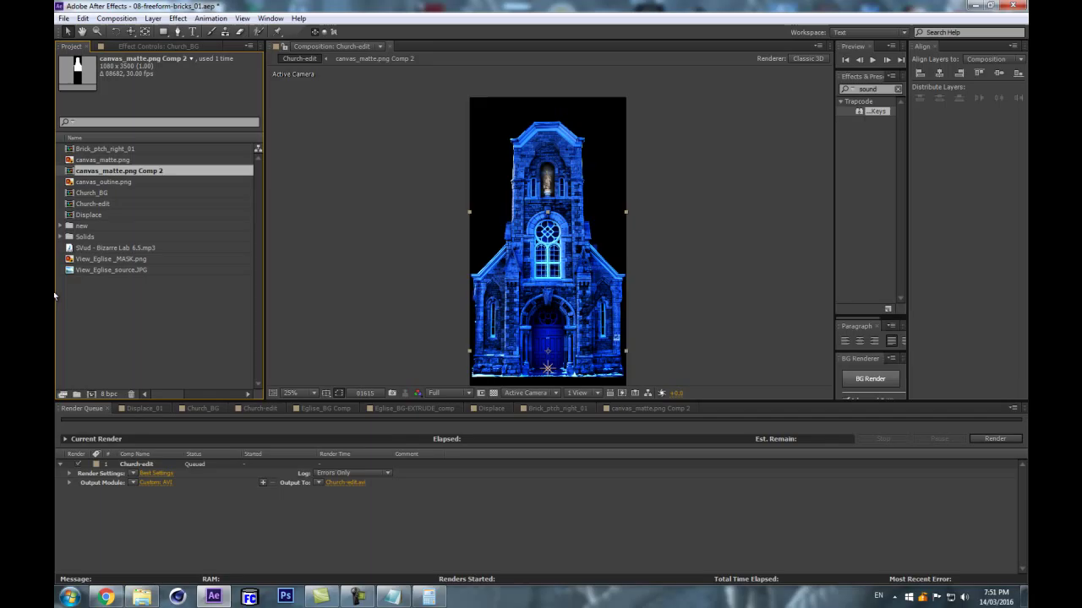
double_click(92, 172)
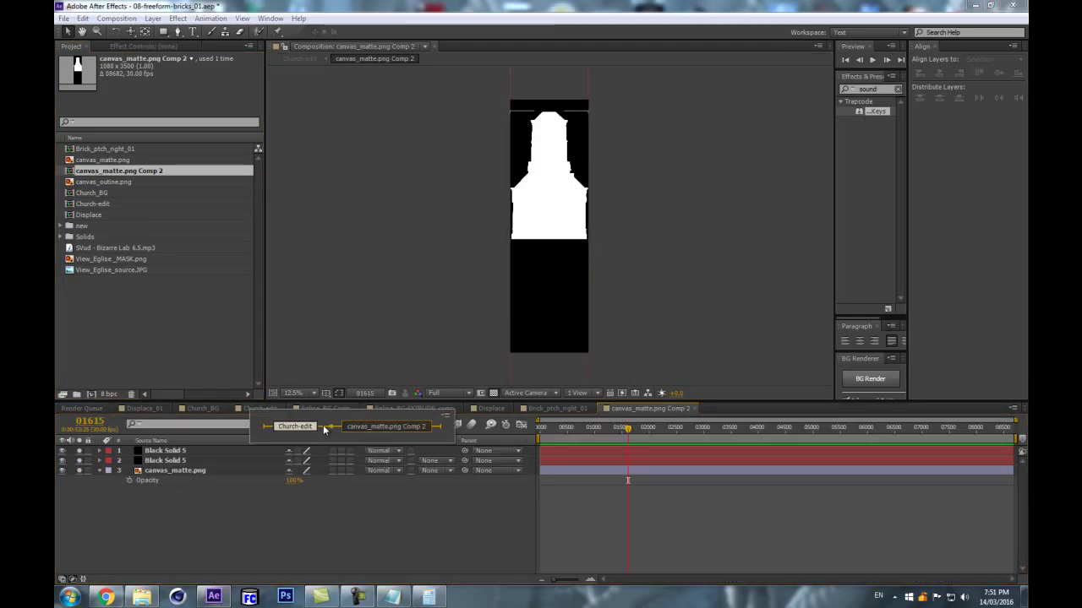
click(259, 409)
key(comma)
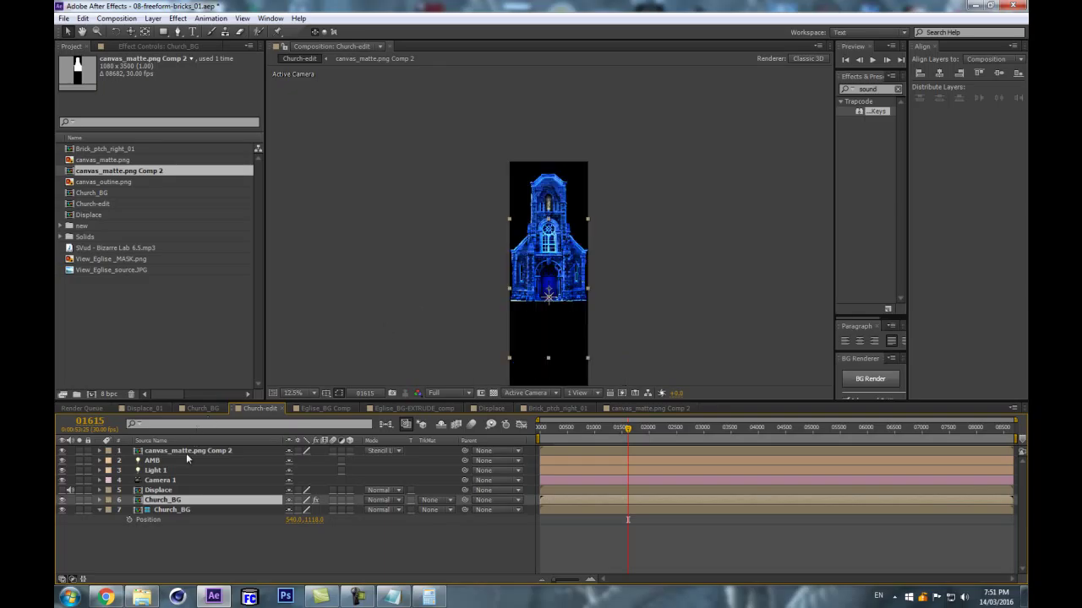
click(93, 205)
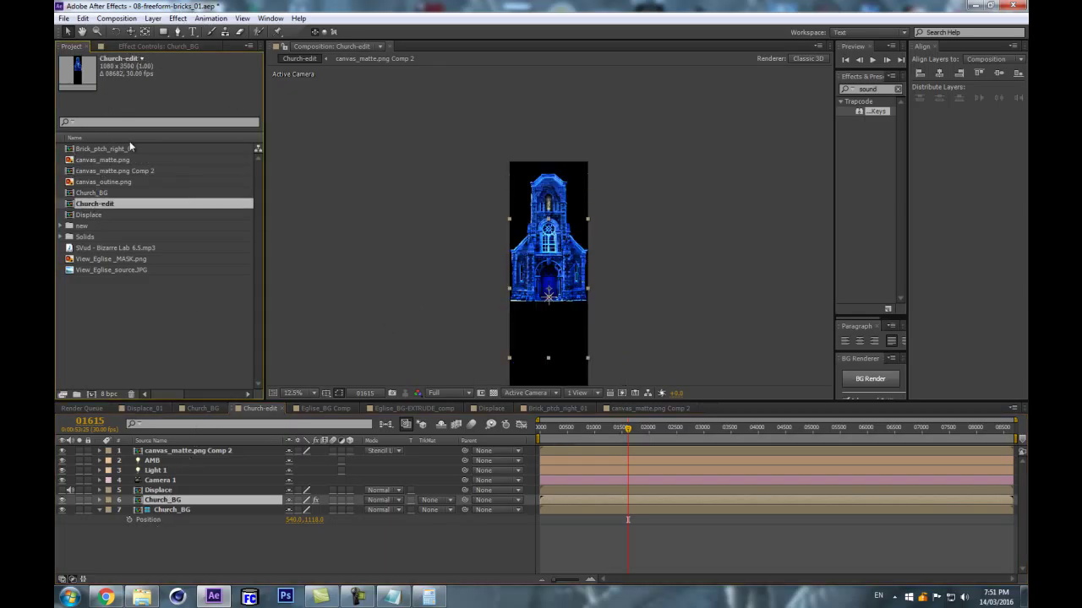
Open a new Calculator and subtract the top crop of 158 from the composition height of 3500.
key(super+r)
key(Return)
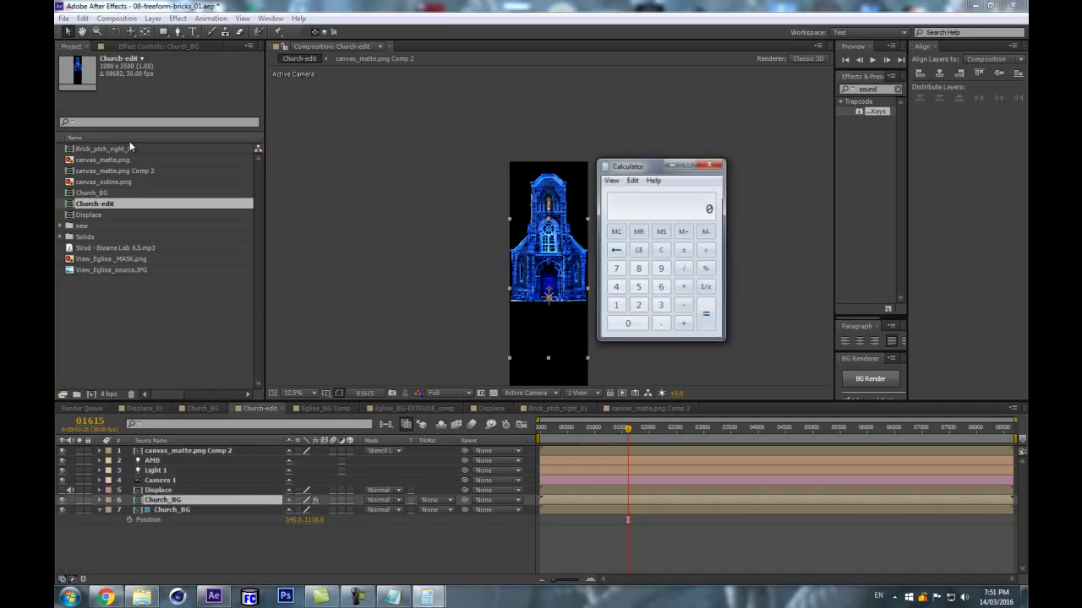
text(3500 )
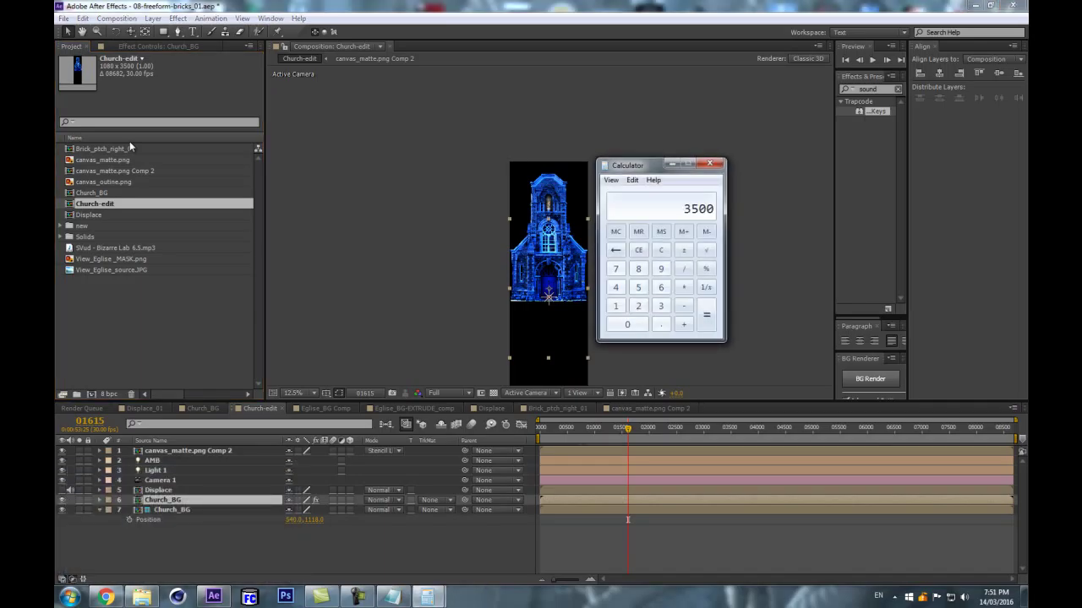
text(-)
click(427, 598)
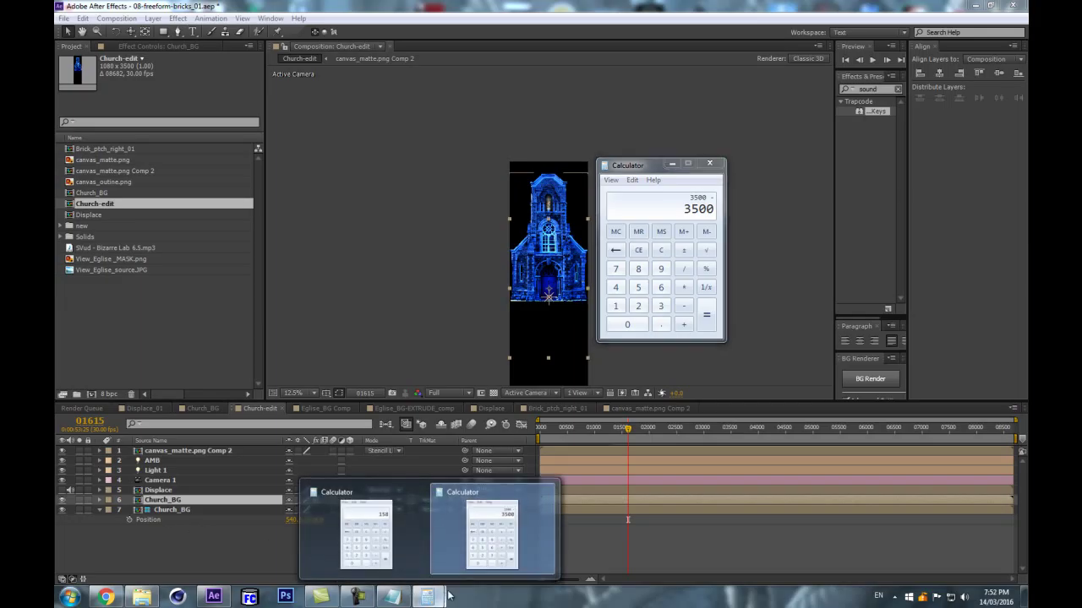
click(201, 503)
mouse_move(429, 592)
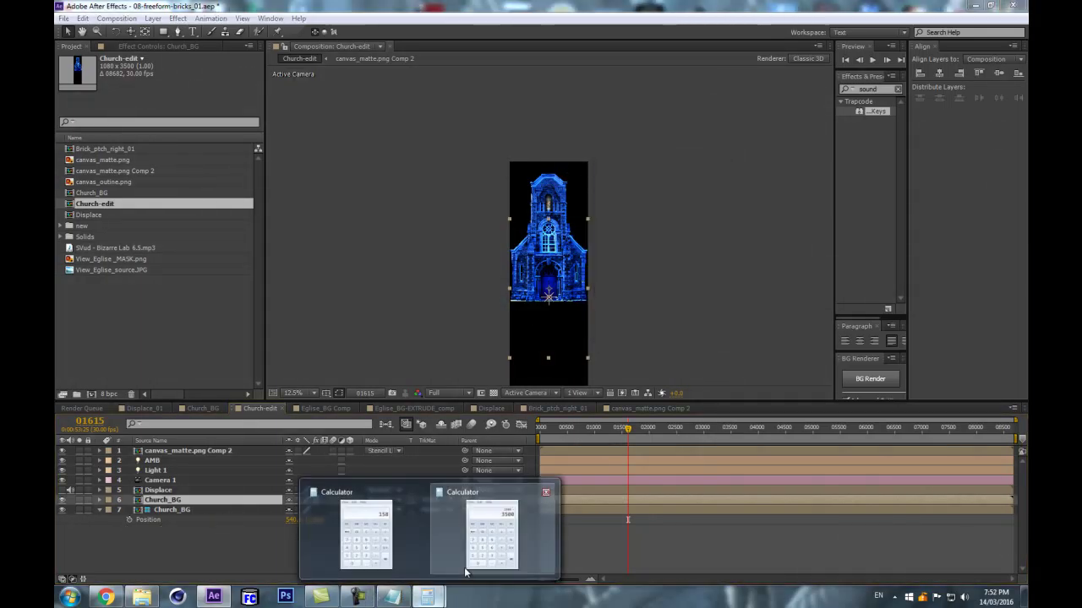
click(485, 565)
text(1)
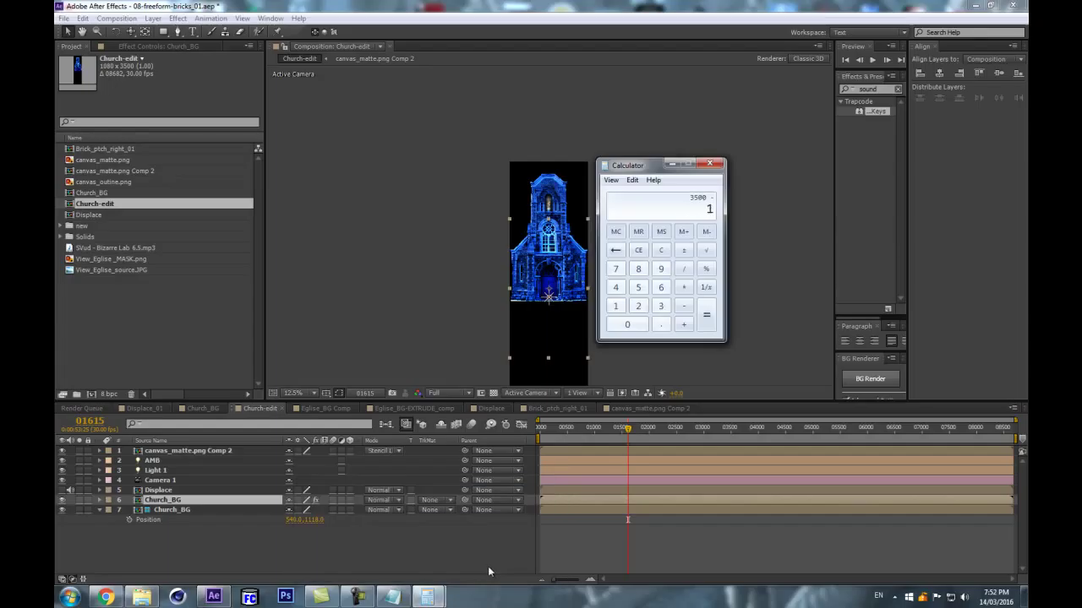
text(58)
key(Return)
Subtract the target height of 1920 from the Calculator result and copy the remainder.
key(minus)
text(1920)
key(Return)
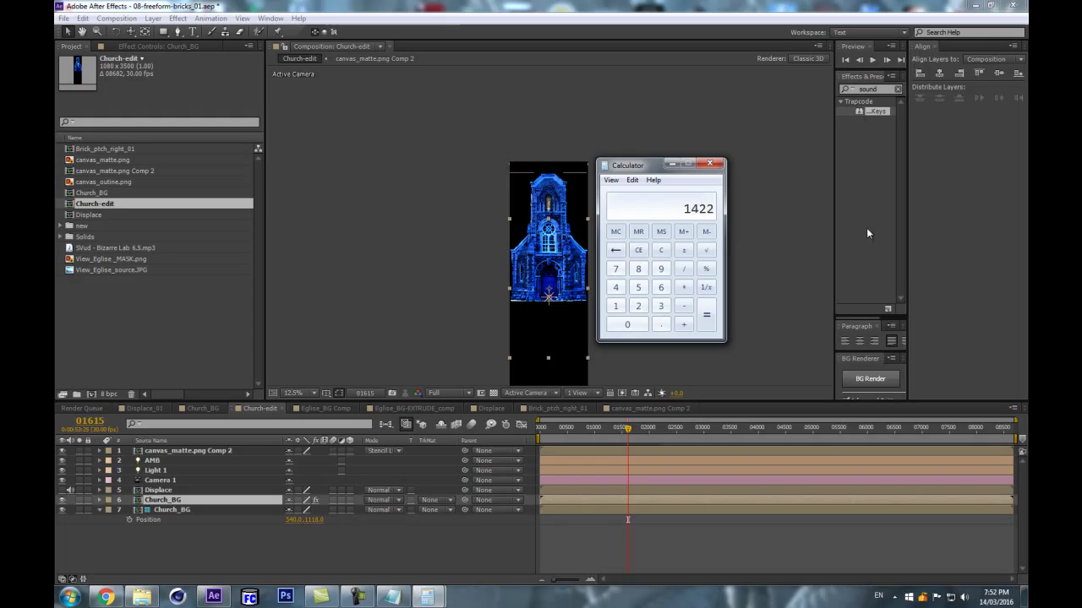
right_click(683, 214)
click(697, 213)
Set the bottom crop of Church-edit's output module to 1422 and accept the output settings.
click(160, 497)
click(81, 409)
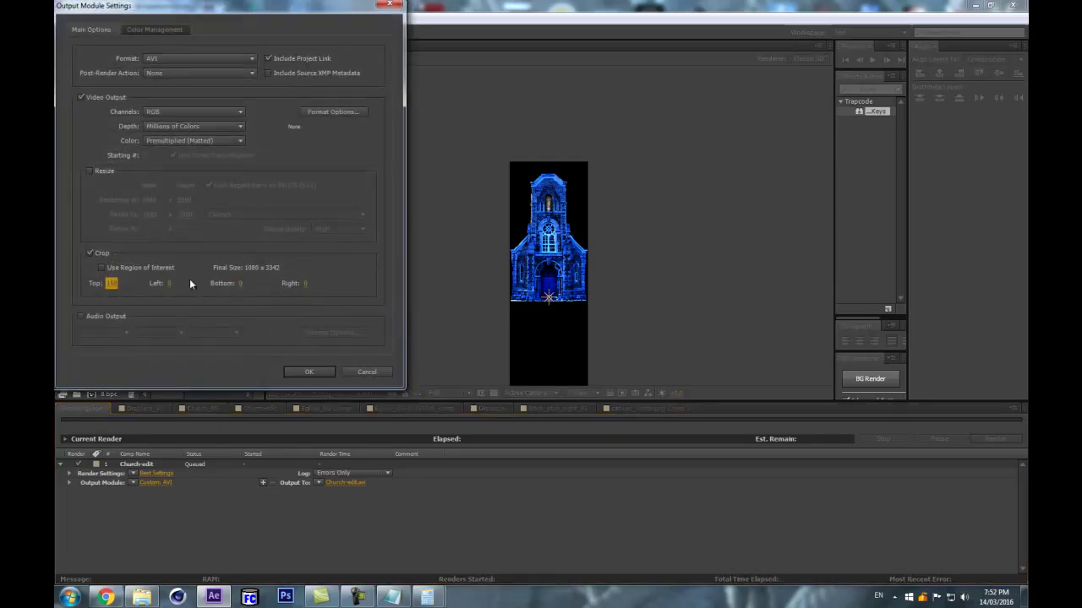
click(240, 284)
text(1422)
key(Return)
click(299, 373)
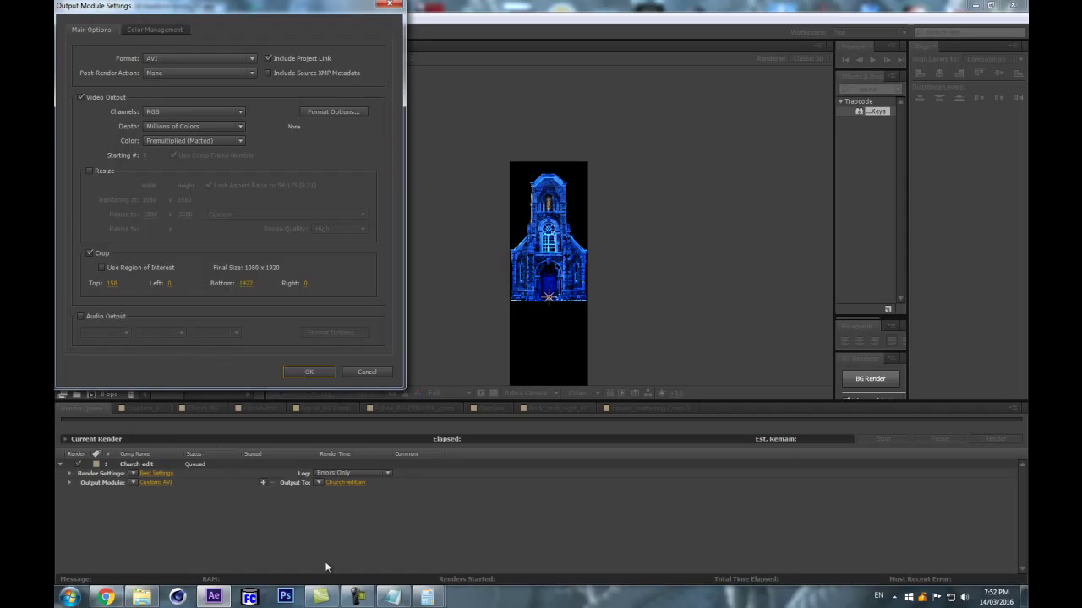
click(309, 372)
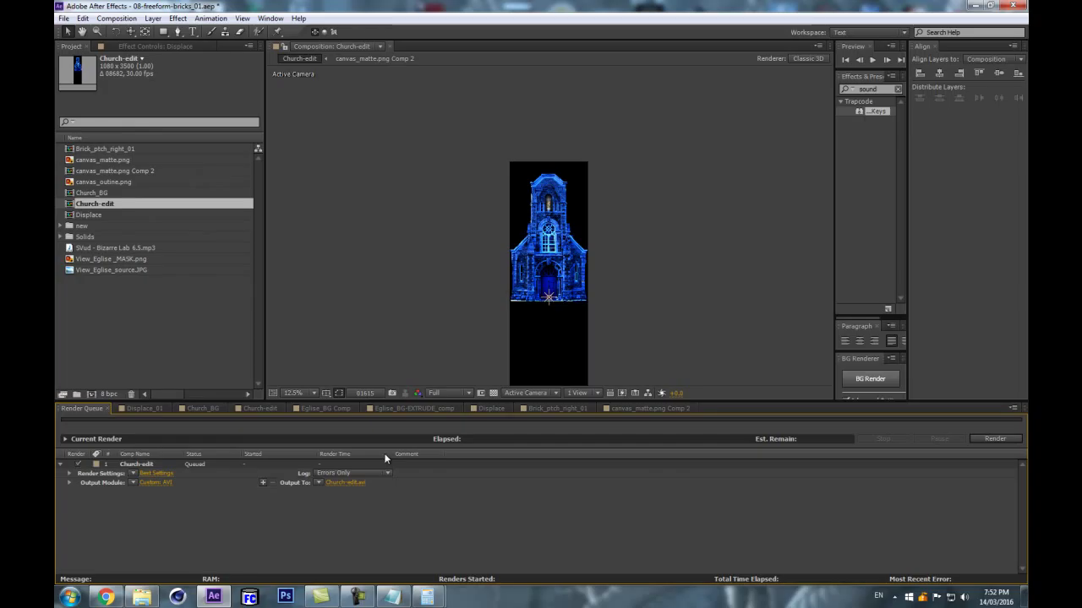
Apply the PNG-ALPHA output module template to the queued Church-edit render.
click(132, 482)
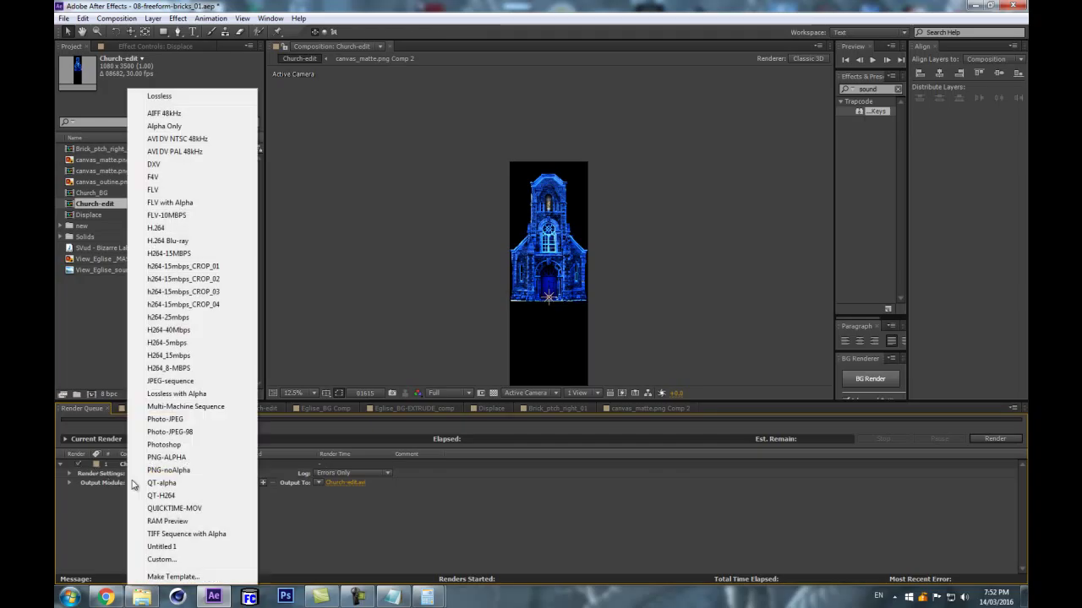
click(167, 457)
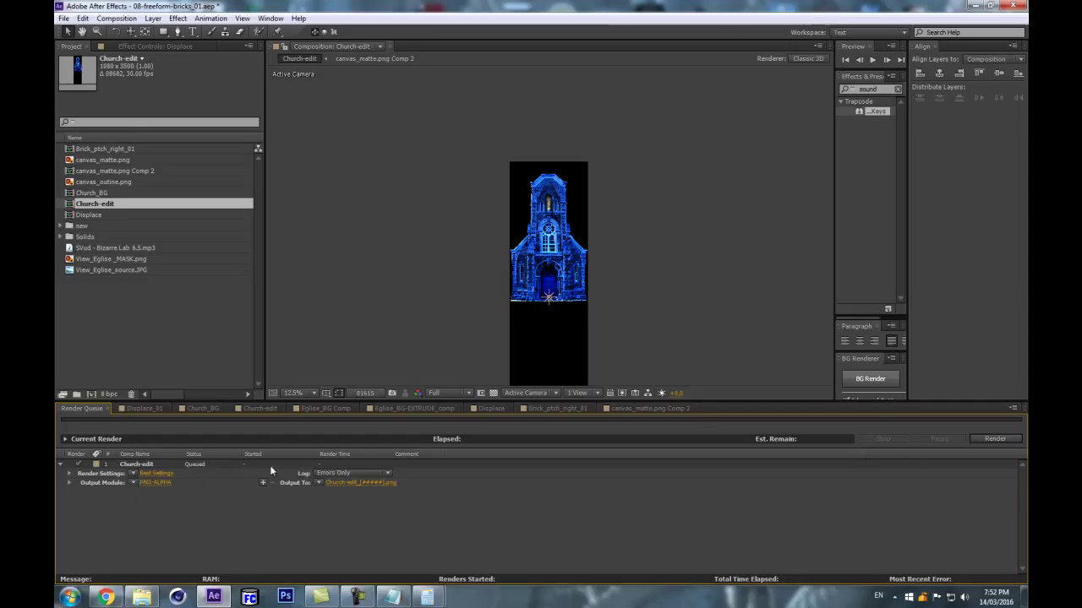
click(356, 598)
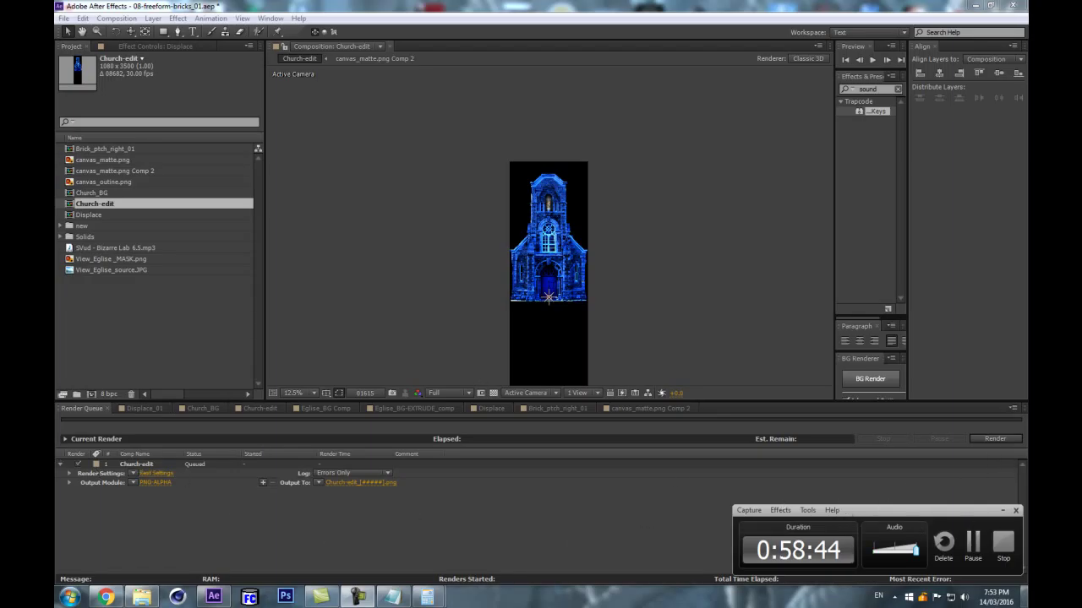
mouse_move(945, 515)
mouse_down()
mouse_move(910, 496)
mouse_move(935, 512)
mouse_up()
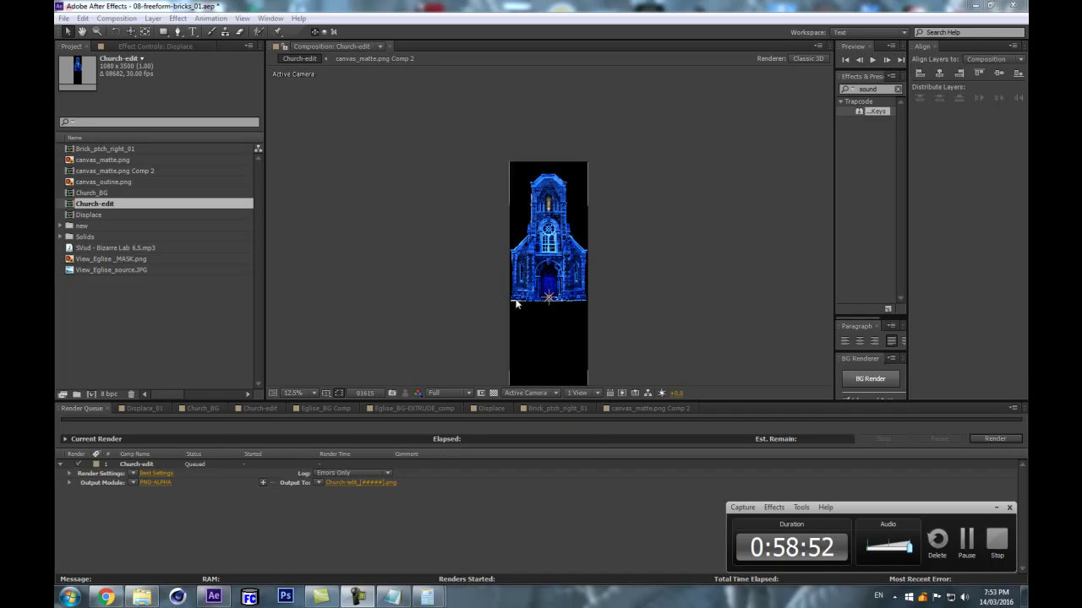
Inspect the cut-out facade of Church-edit up close, from the round window down to the door.
click(135, 466)
scroll(436, 319, up, 4)
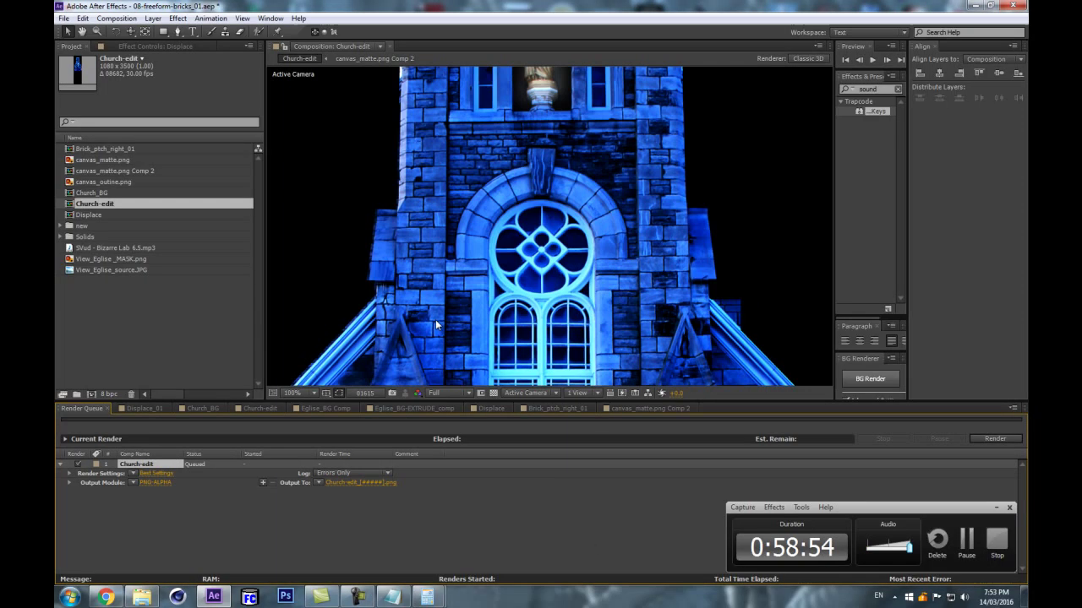
drag(332, 273, 354, 107)
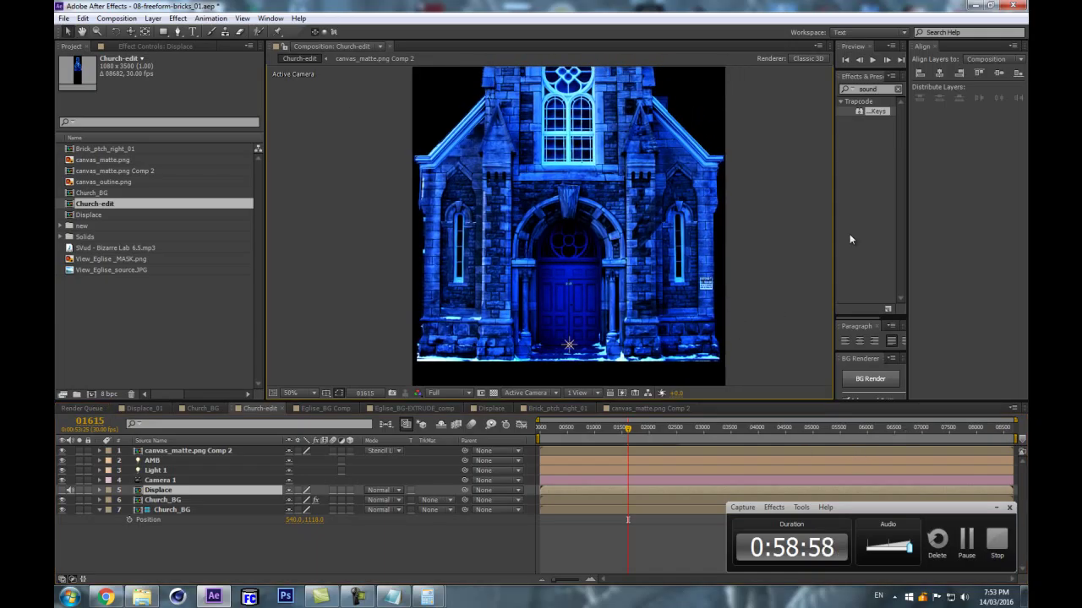